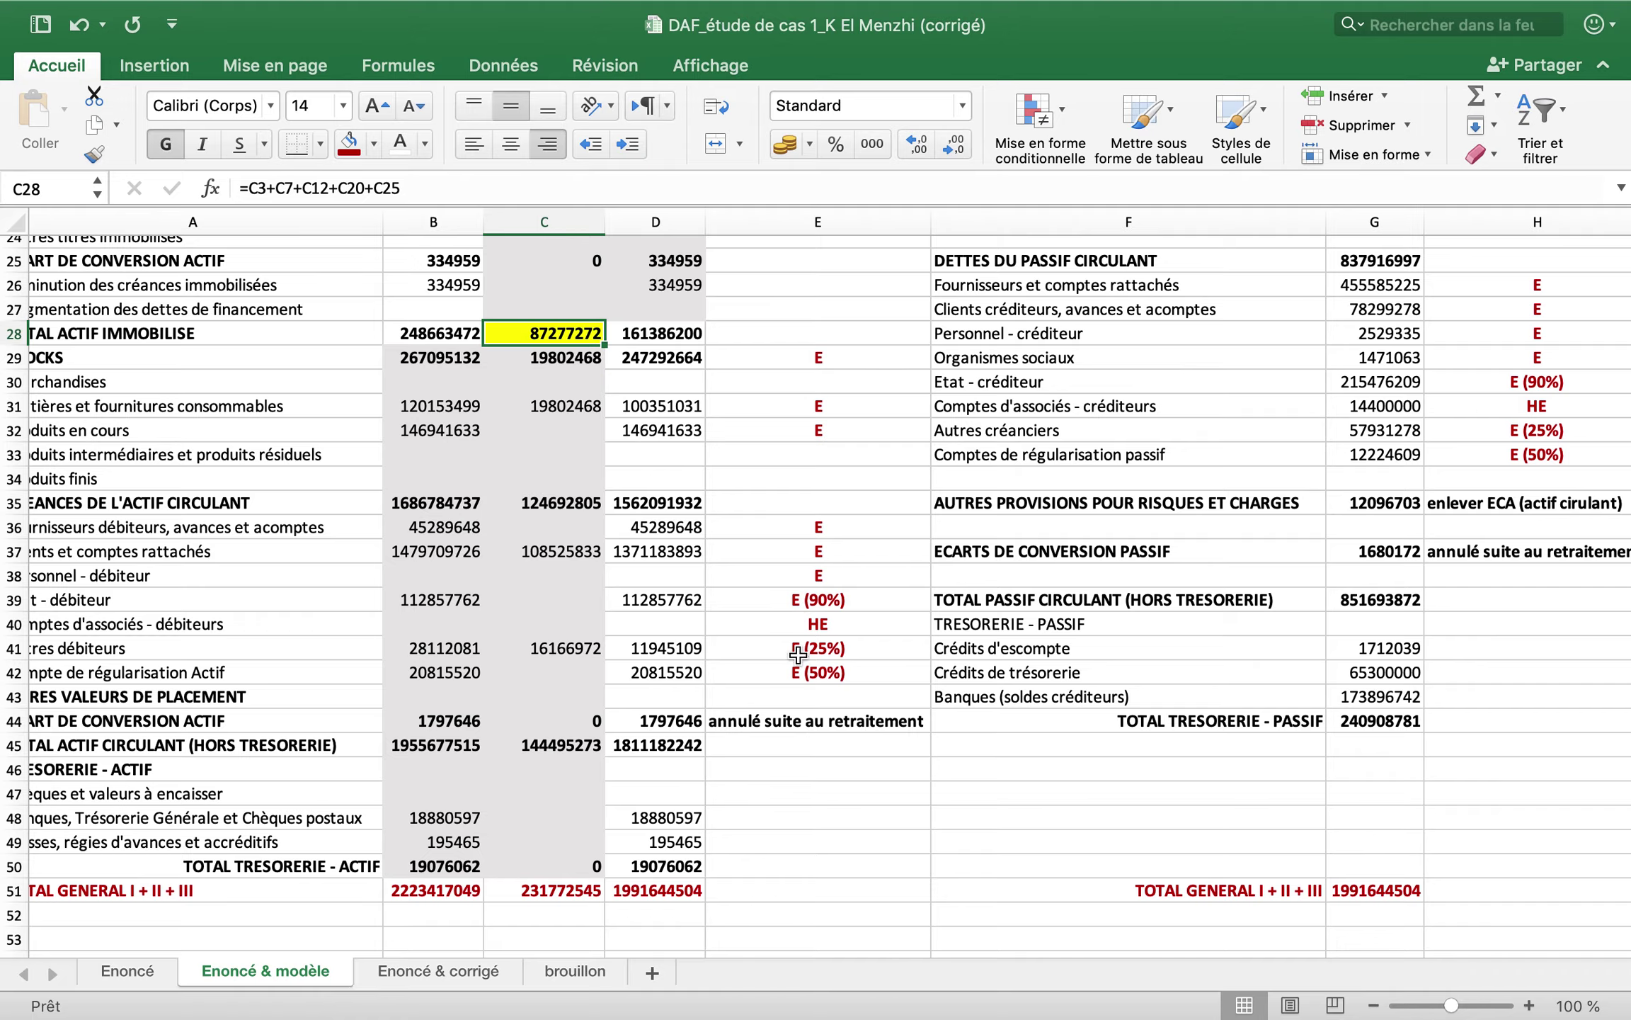
- Review the asset and liability lines of the balance sheet and their E and HE classifications, including percentages and restatement notes
scroll(757, 714, "up", 3)
scroll(757, 713, "right", 3)
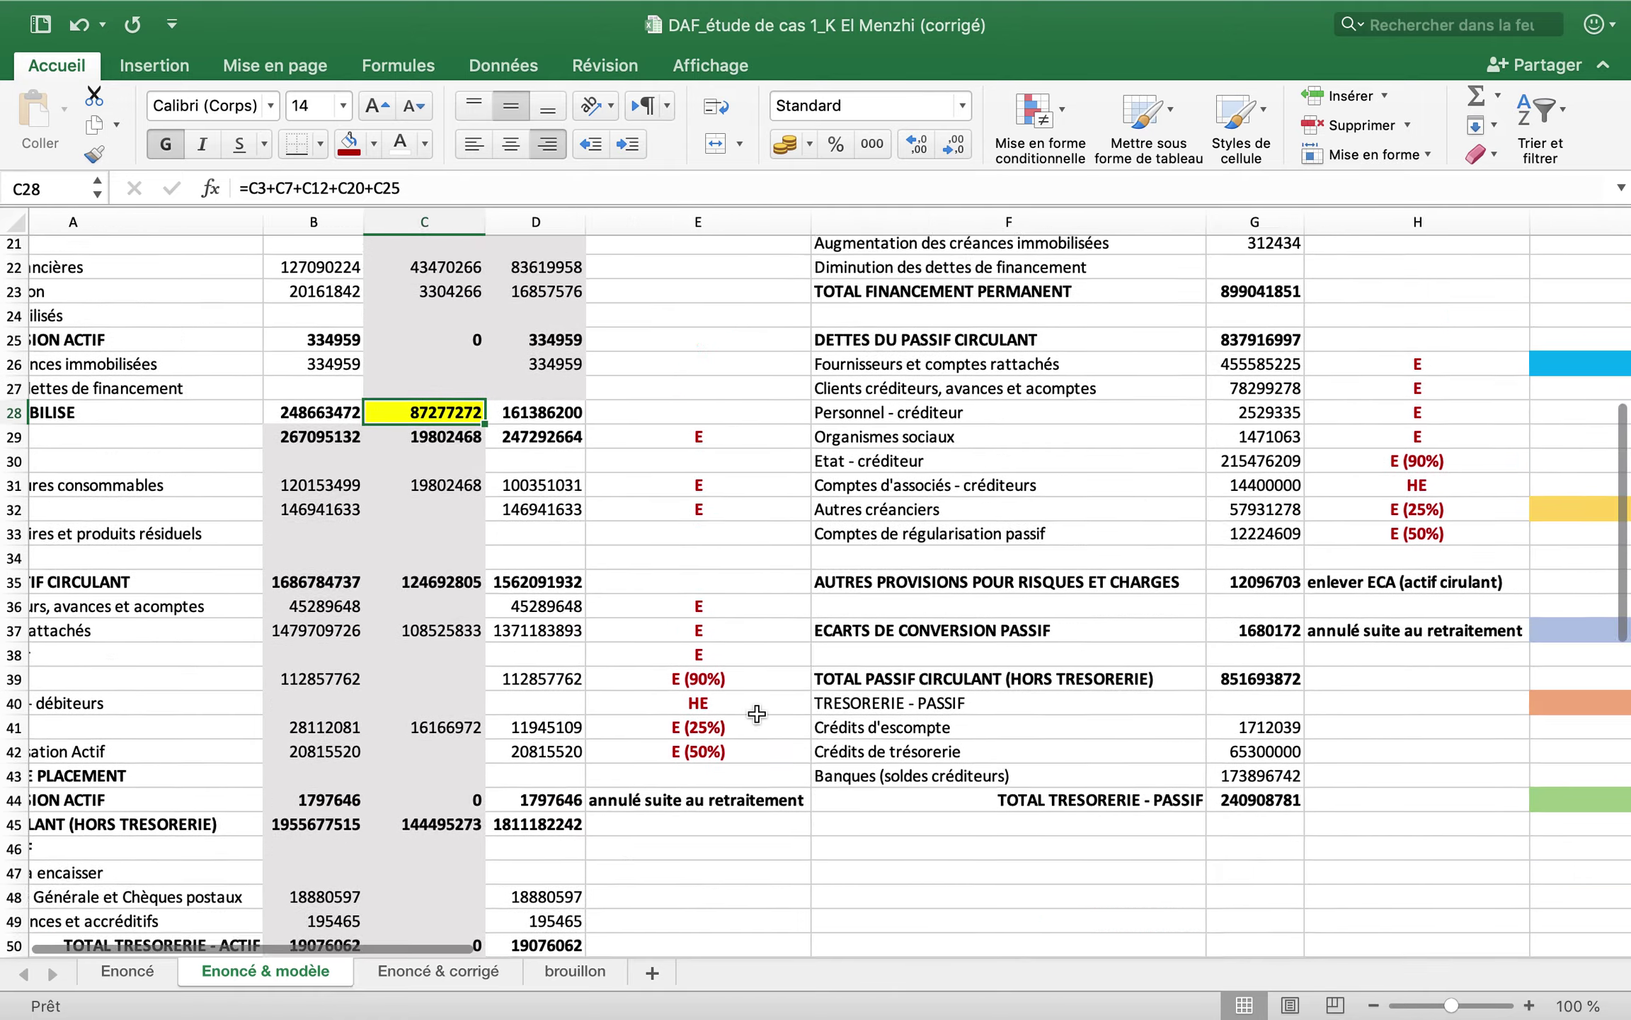
scroll(757, 714, "down", 5)
scroll(757, 714, "up", 10)
scroll(757, 714, "up", 3)
scroll(756, 714, "down", 2)
scroll(756, 713, "up", 6)
scroll(757, 714, "right", 3)
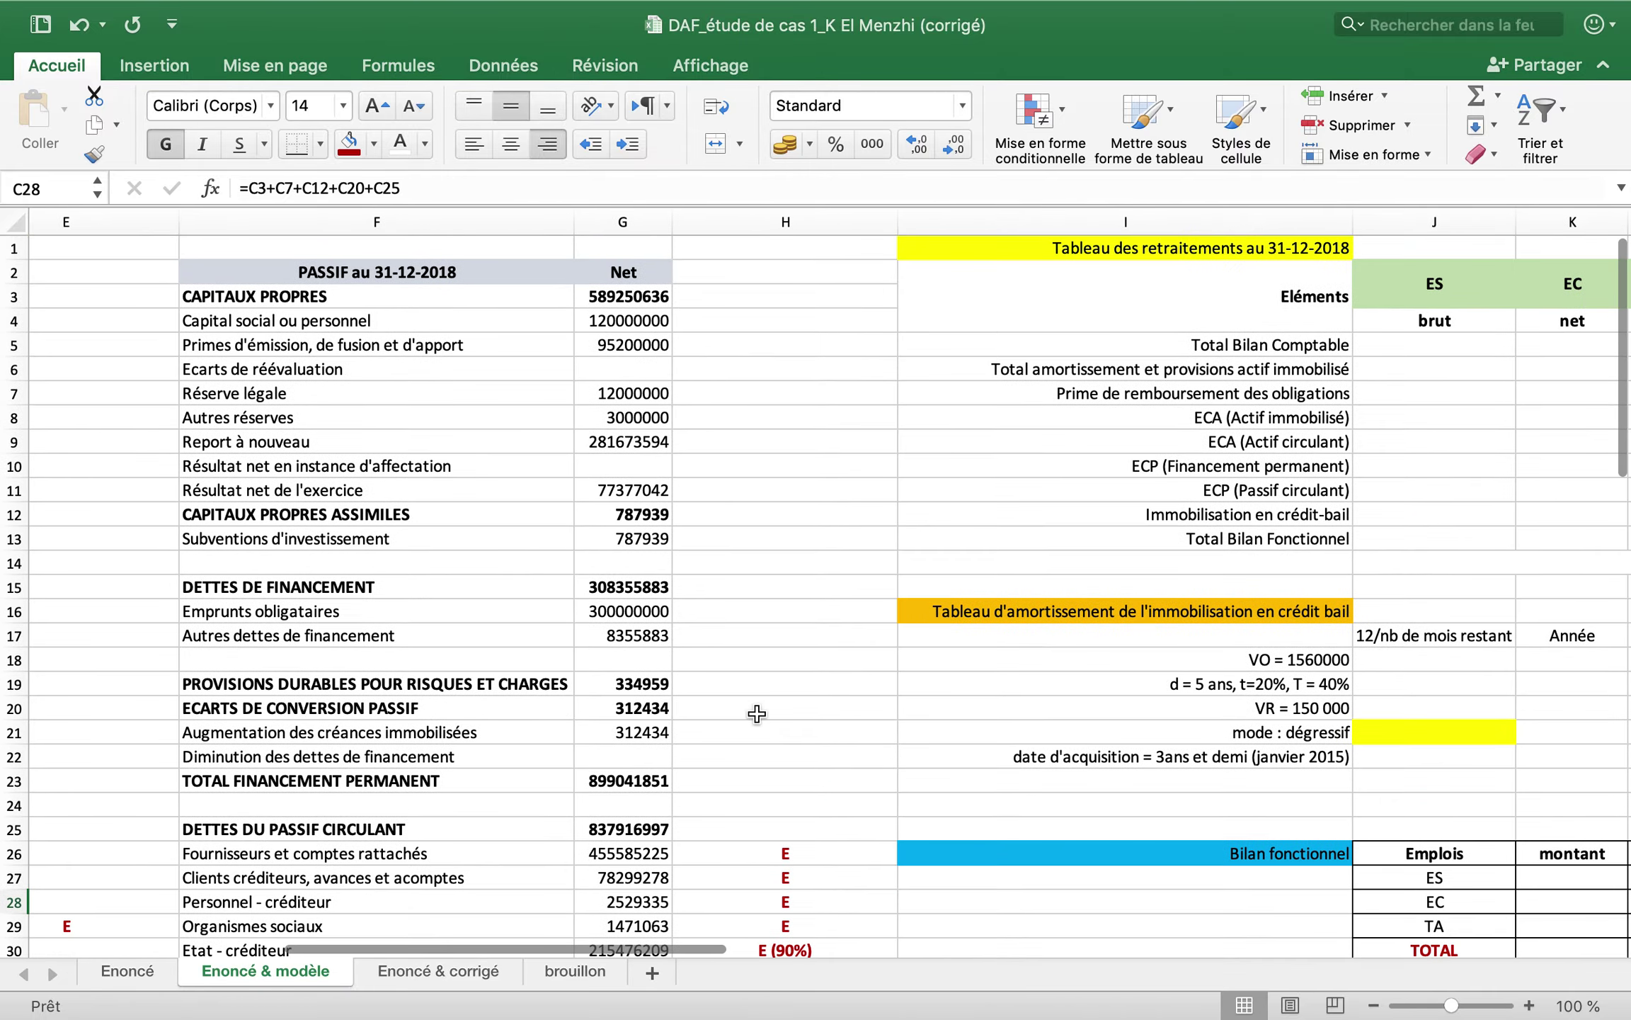
scroll(757, 714, "down", 5)
scroll(757, 714, "down", 2)
scroll(757, 714, "left", 1)
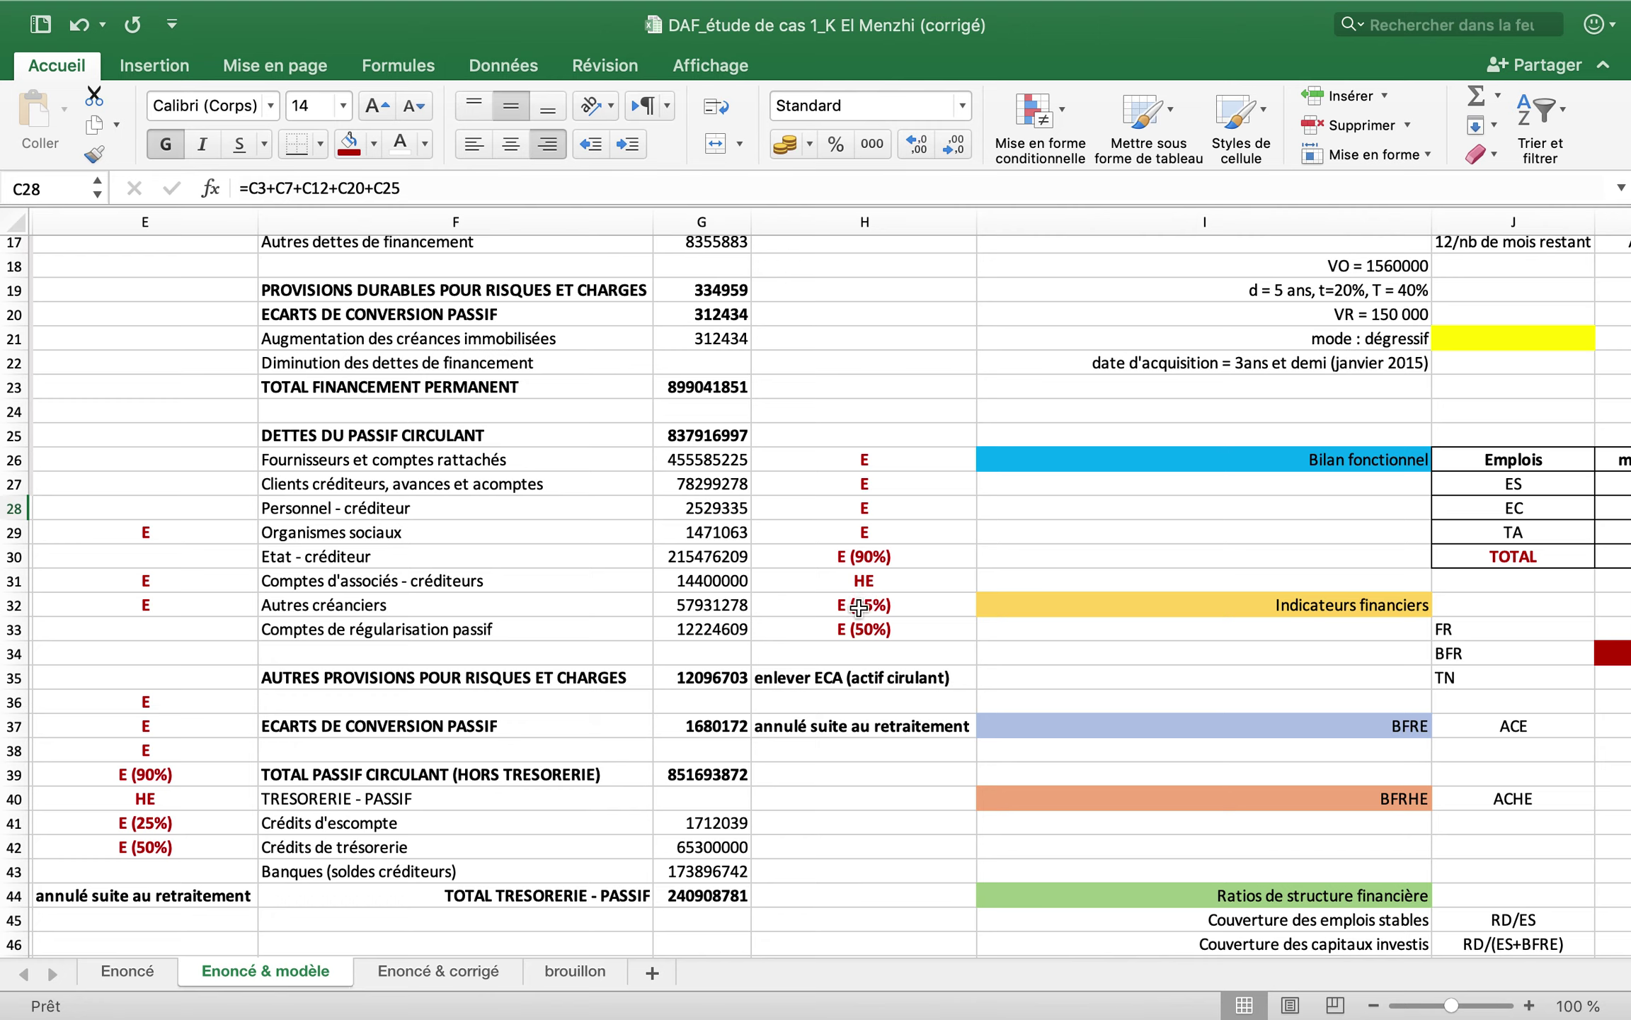
scroll(708, 497, "left", 8)
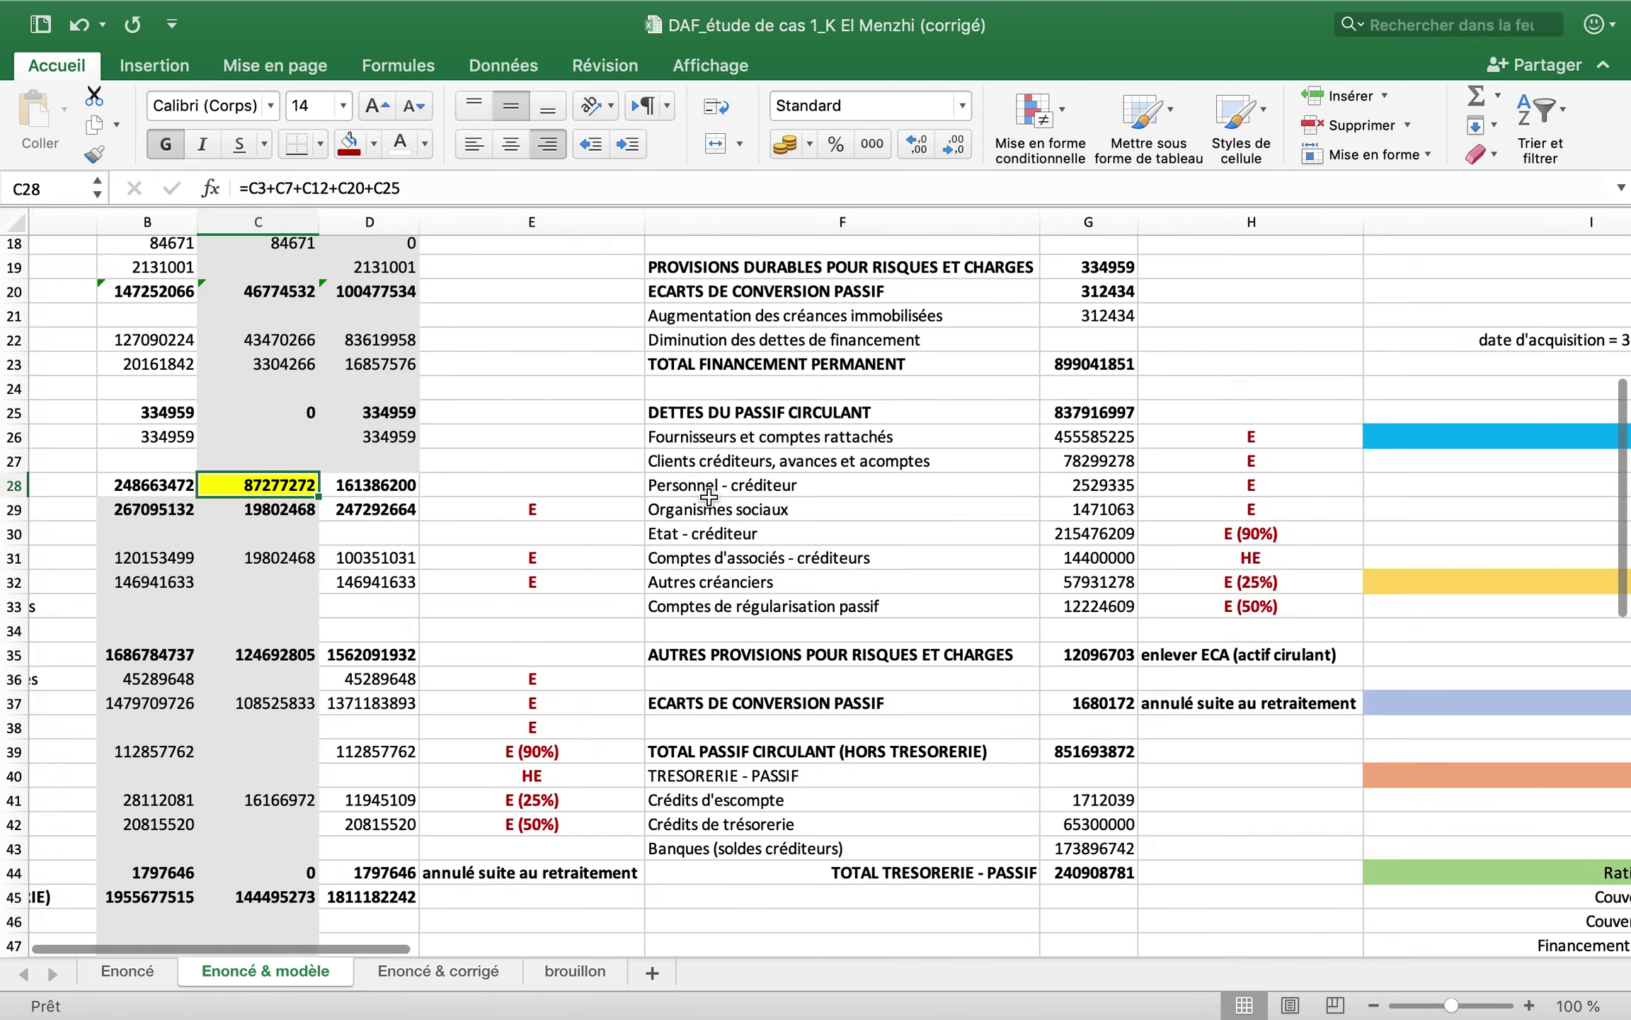
scroll(708, 498, "down", 4)
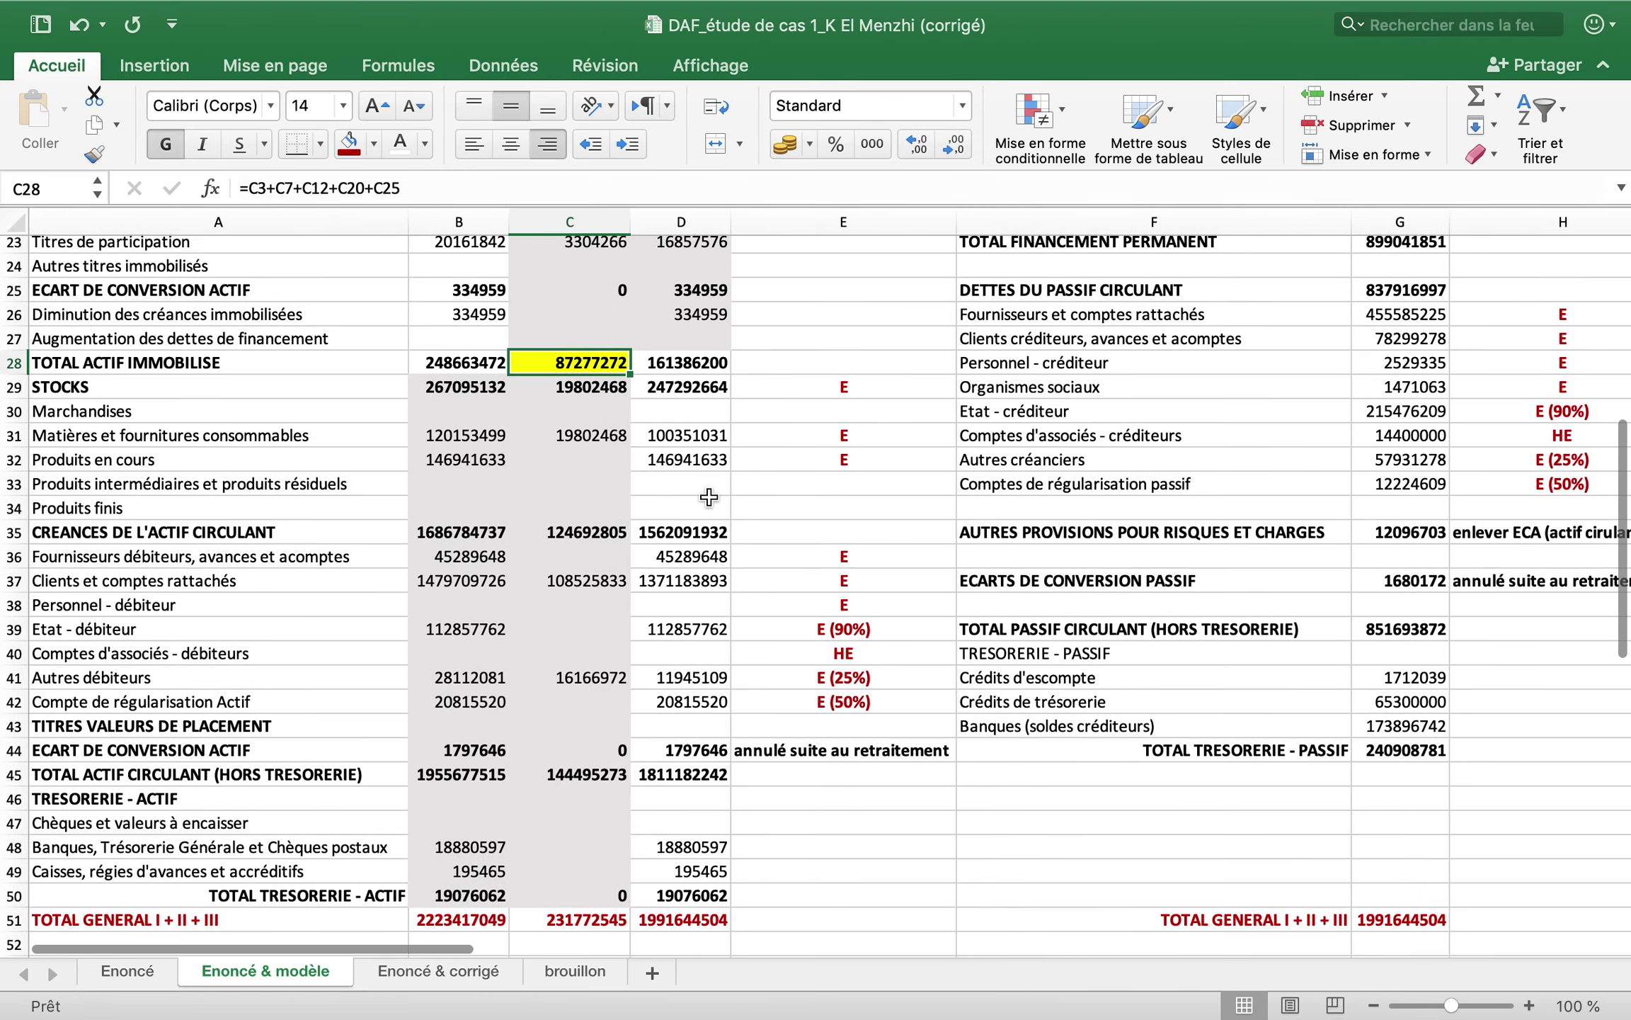
left_click(812, 443)
left_click(811, 461)
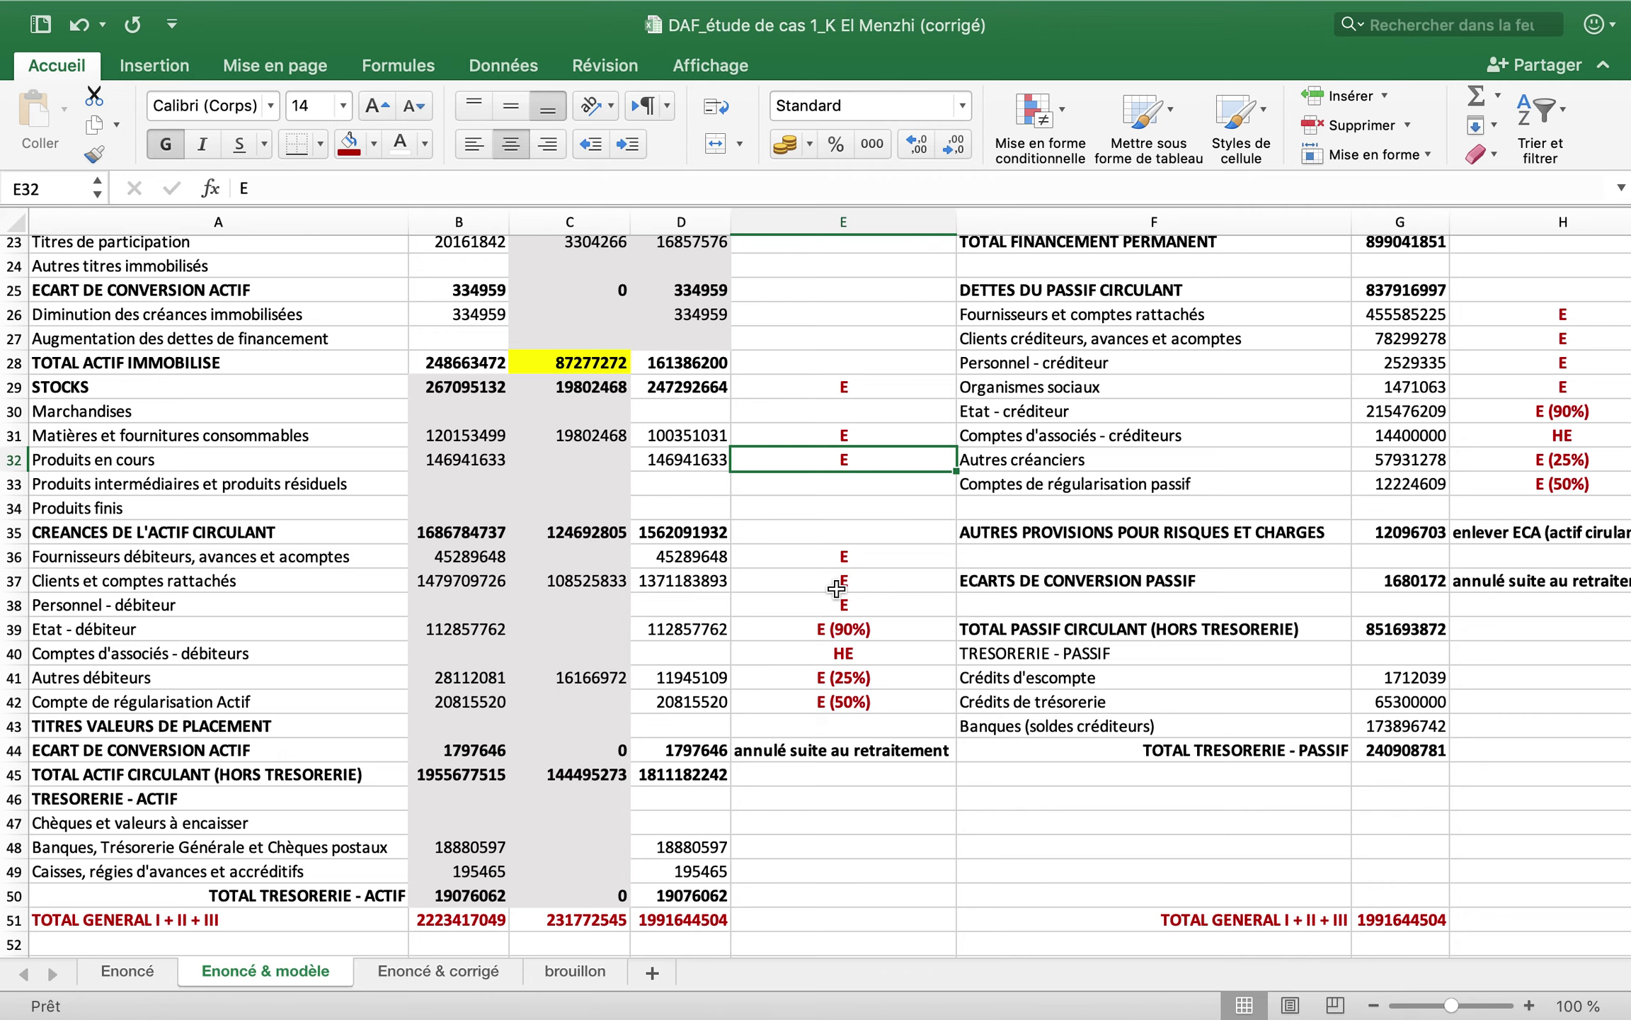
- Examine the layout of the restatement table, leasing depreciation table, functional balance sheet and financial indicators sections
scroll(836, 588, "right", 8)
scroll(836, 588, "up", 4)
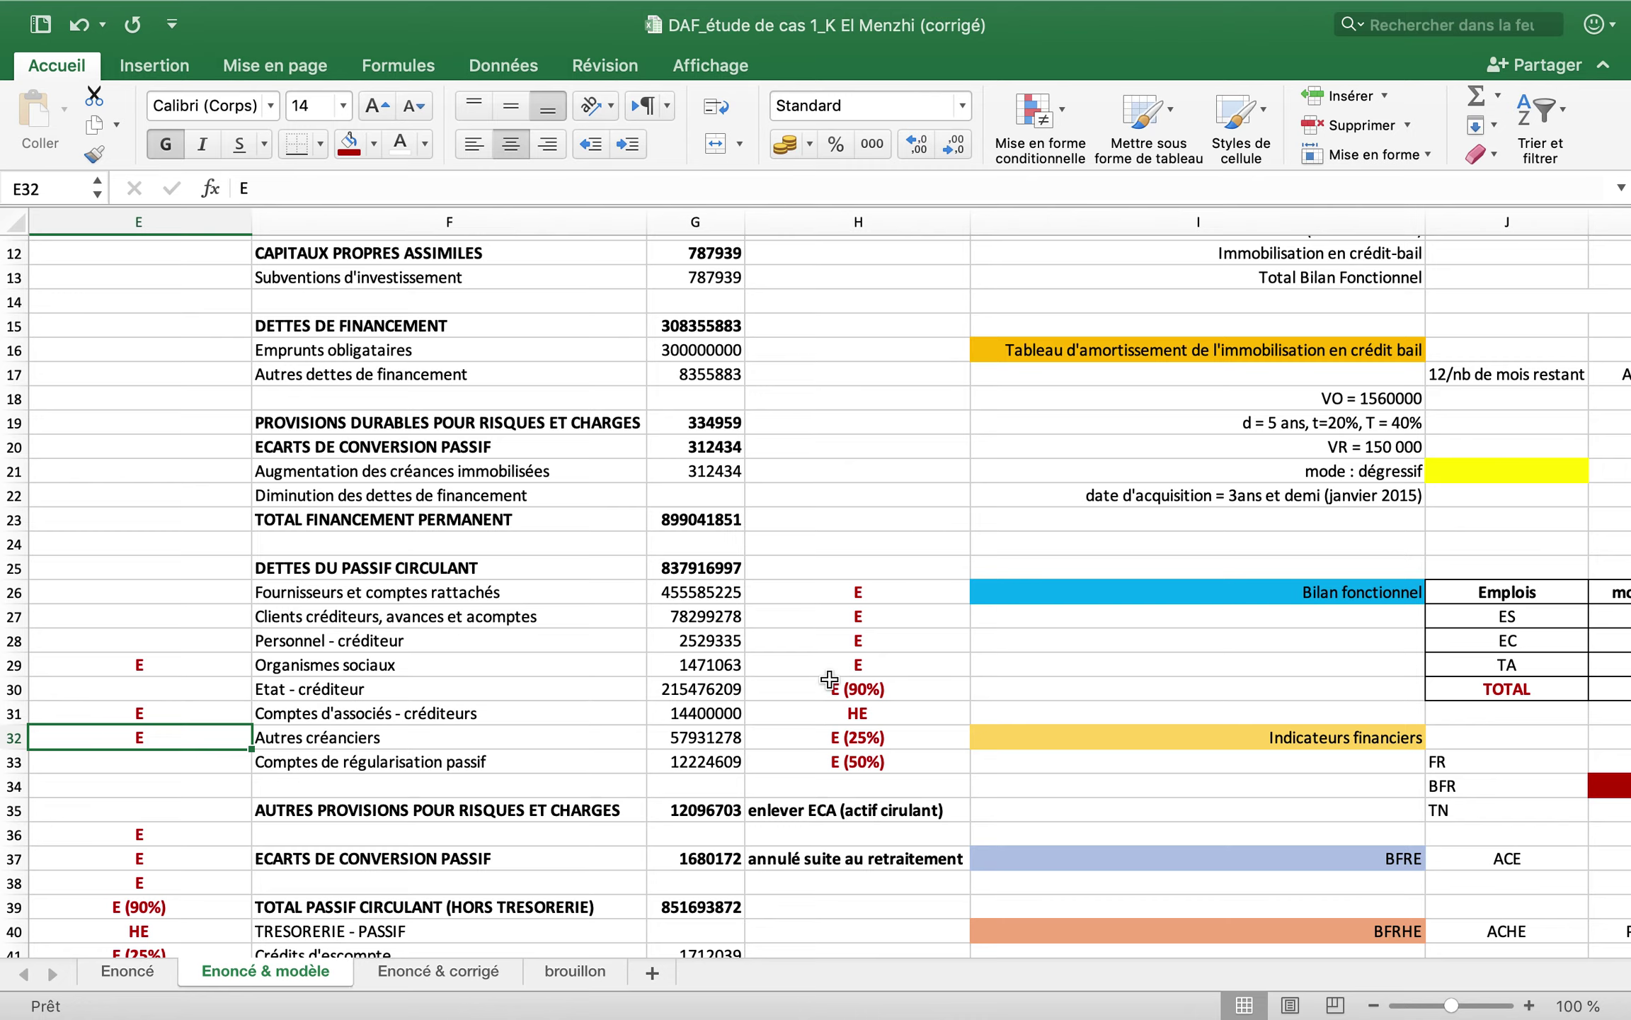
scroll(826, 685, "right", 5)
scroll(826, 686, "up", 2)
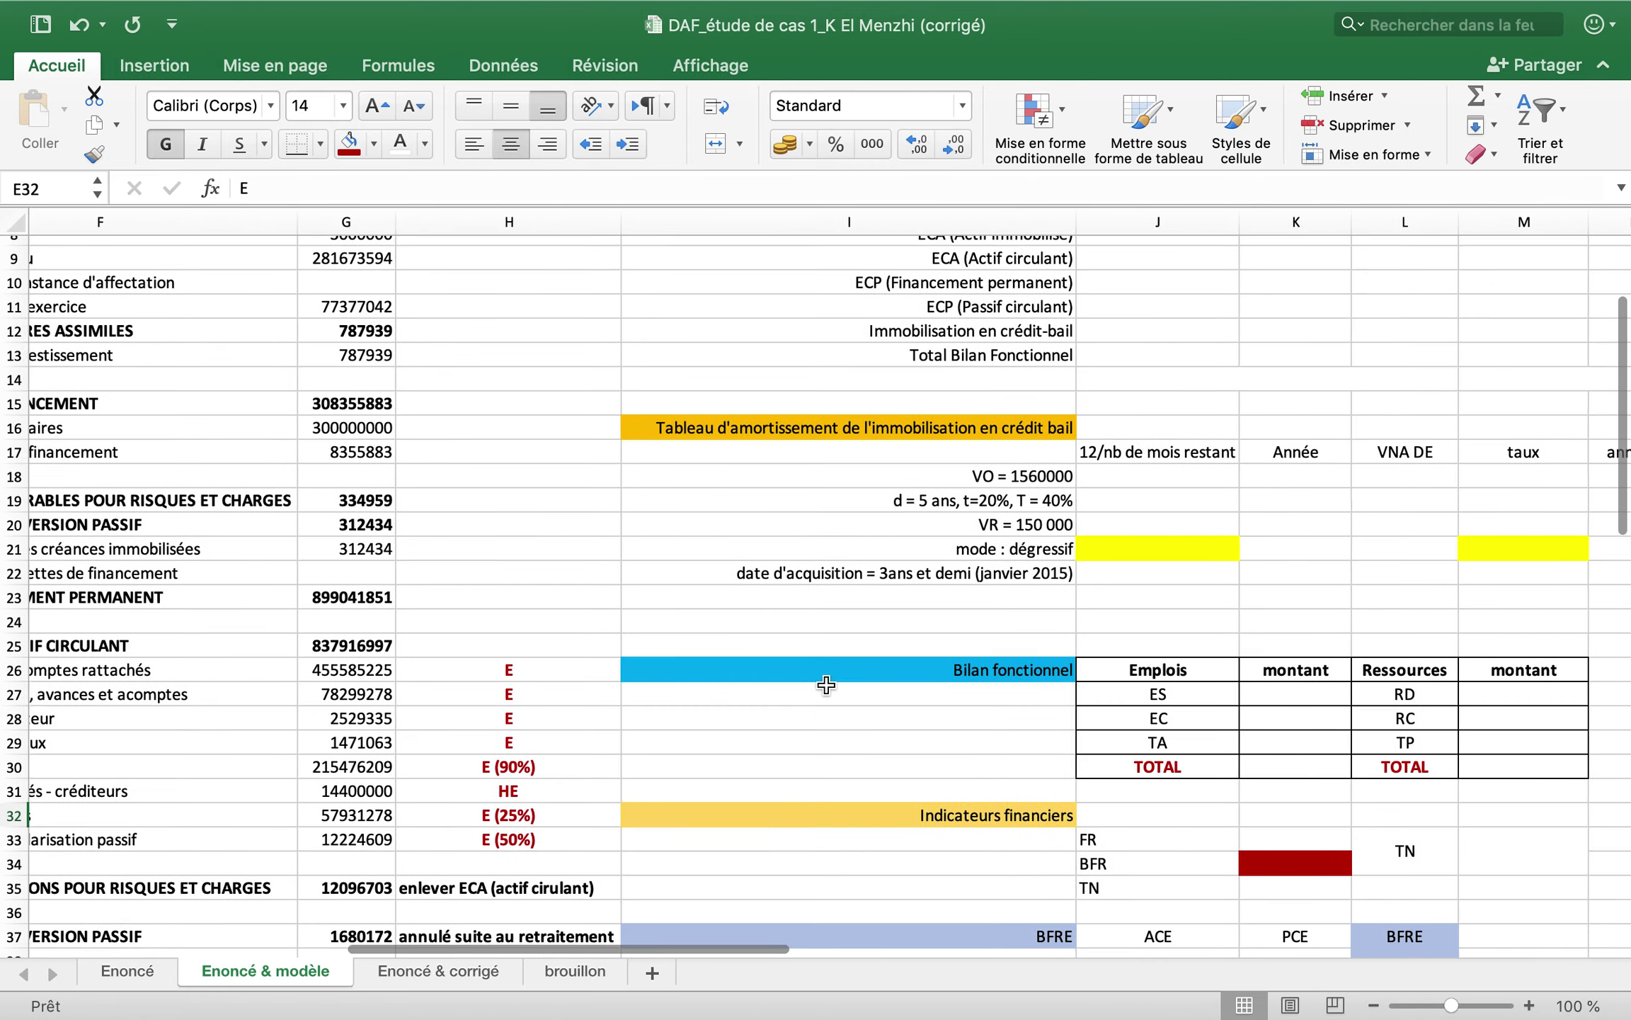
scroll(827, 685, "down", 5)
scroll(826, 686, "up", 5)
scroll(826, 685, "right", 5)
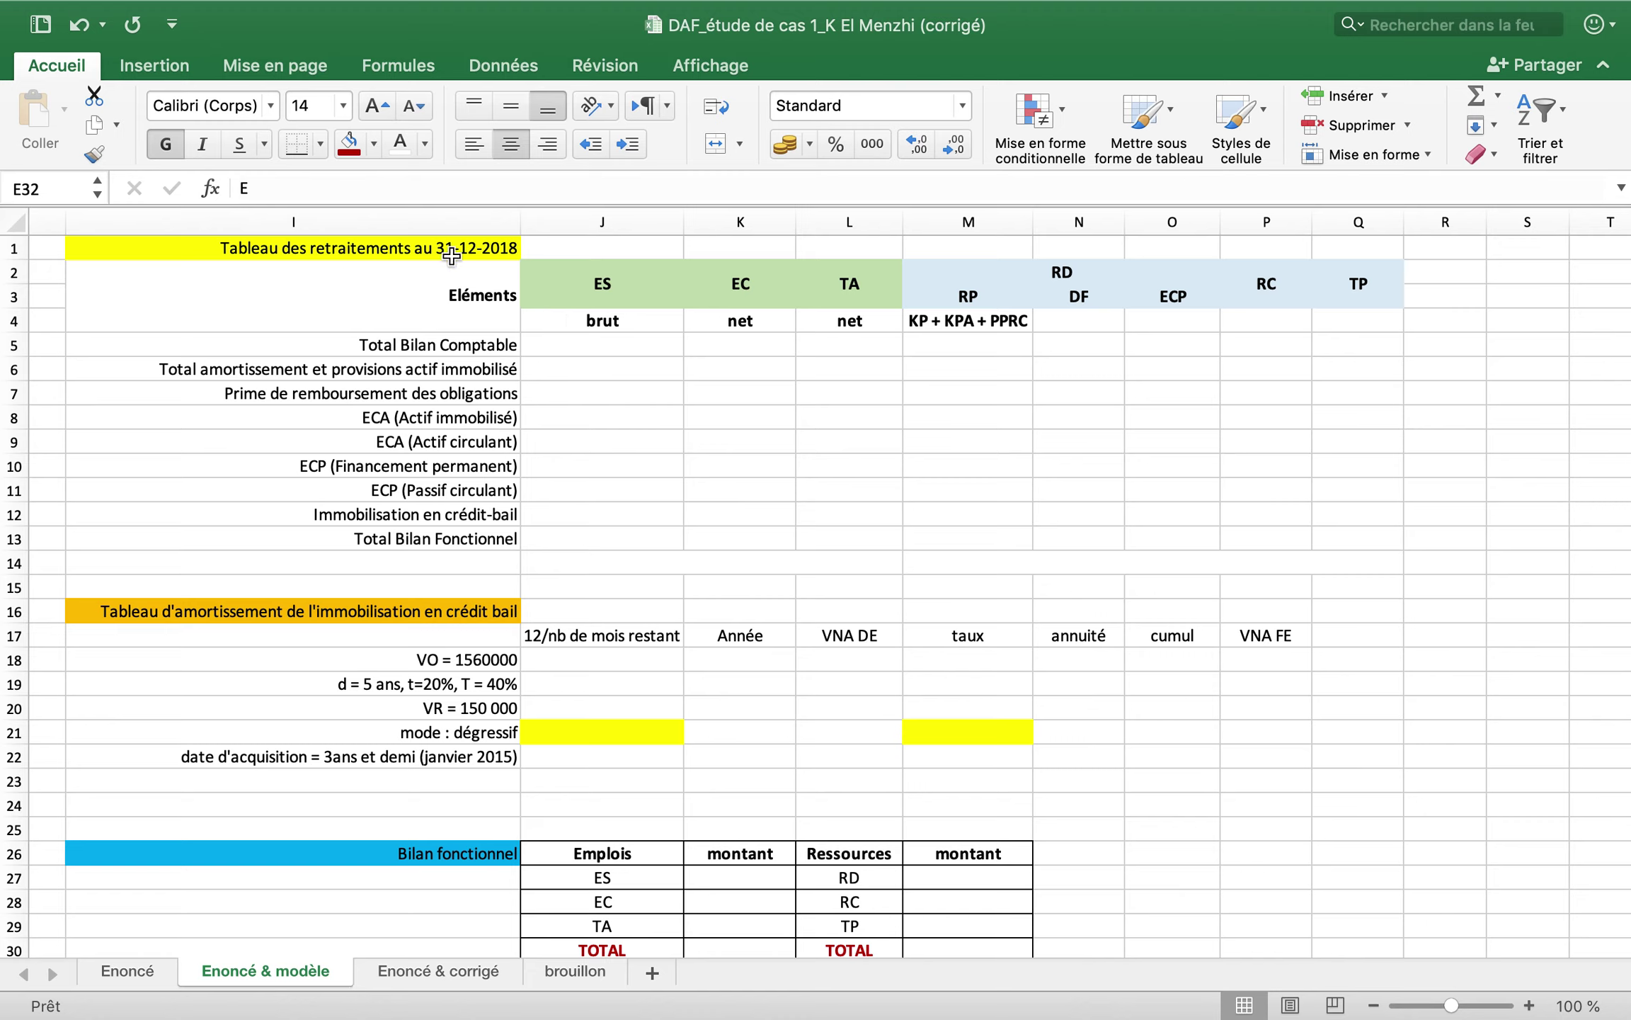
scroll(598, 735, "down", 5)
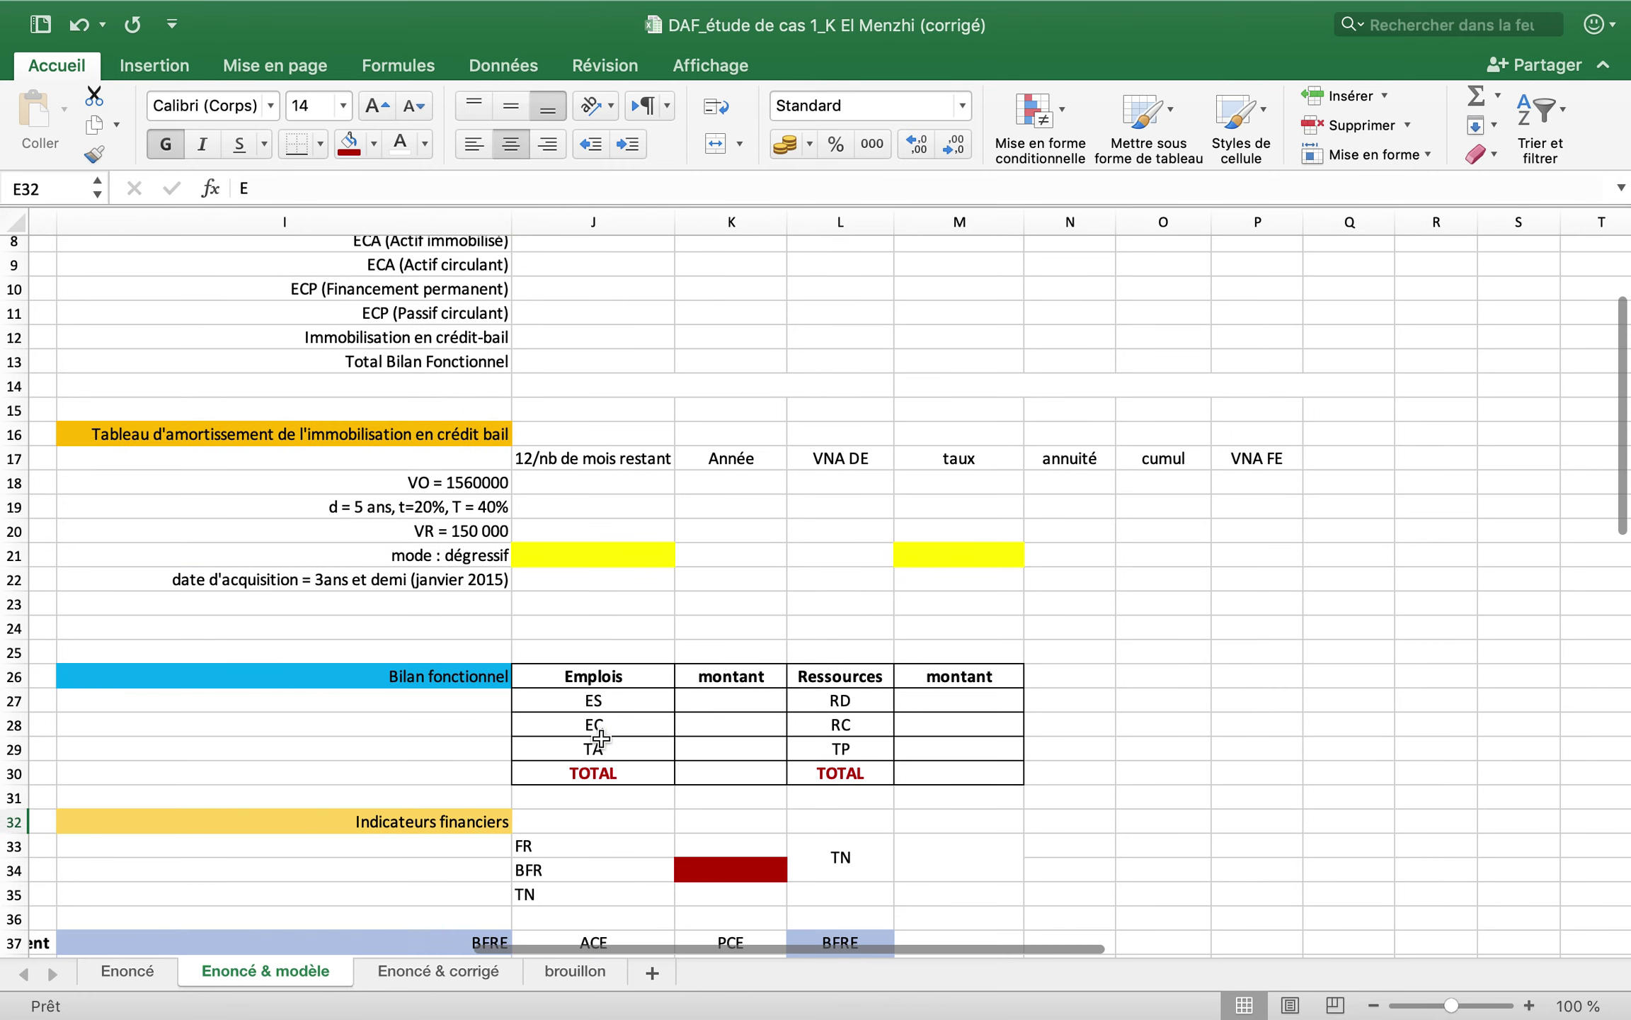
scroll(641, 759, "up", 5)
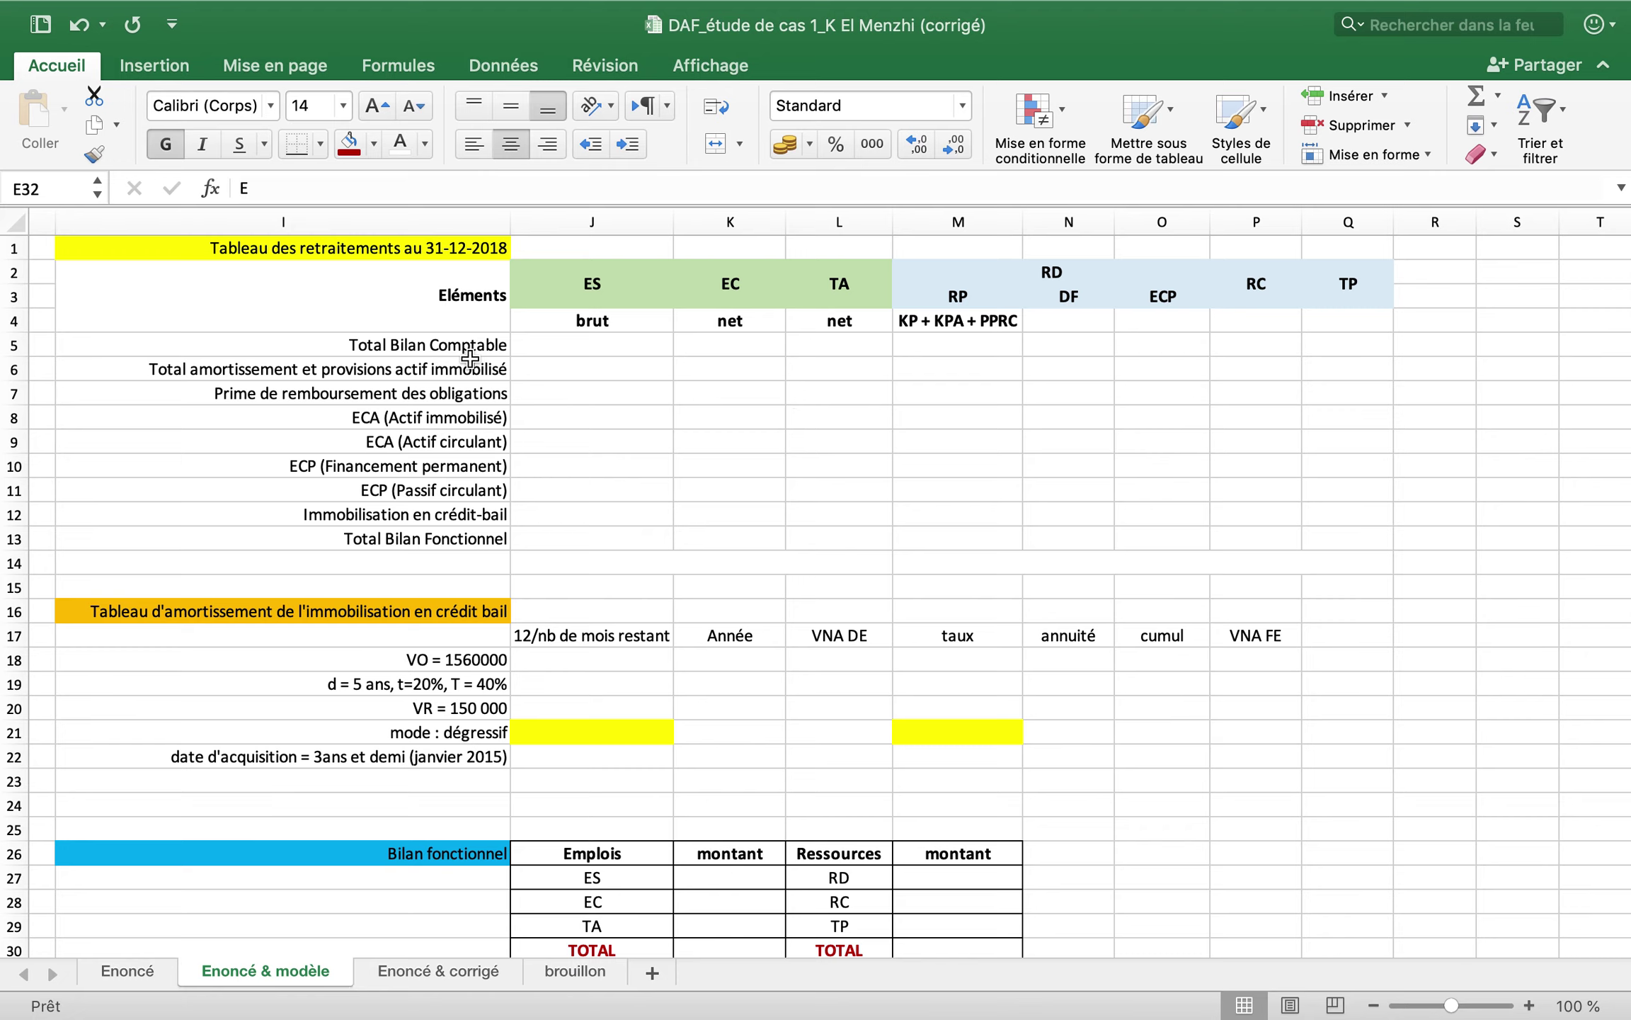
- Enter =B3+B7+B12+B20+B25 in J5 as the gross ES amount for Total Bilan Comptable
left_click(636, 347)
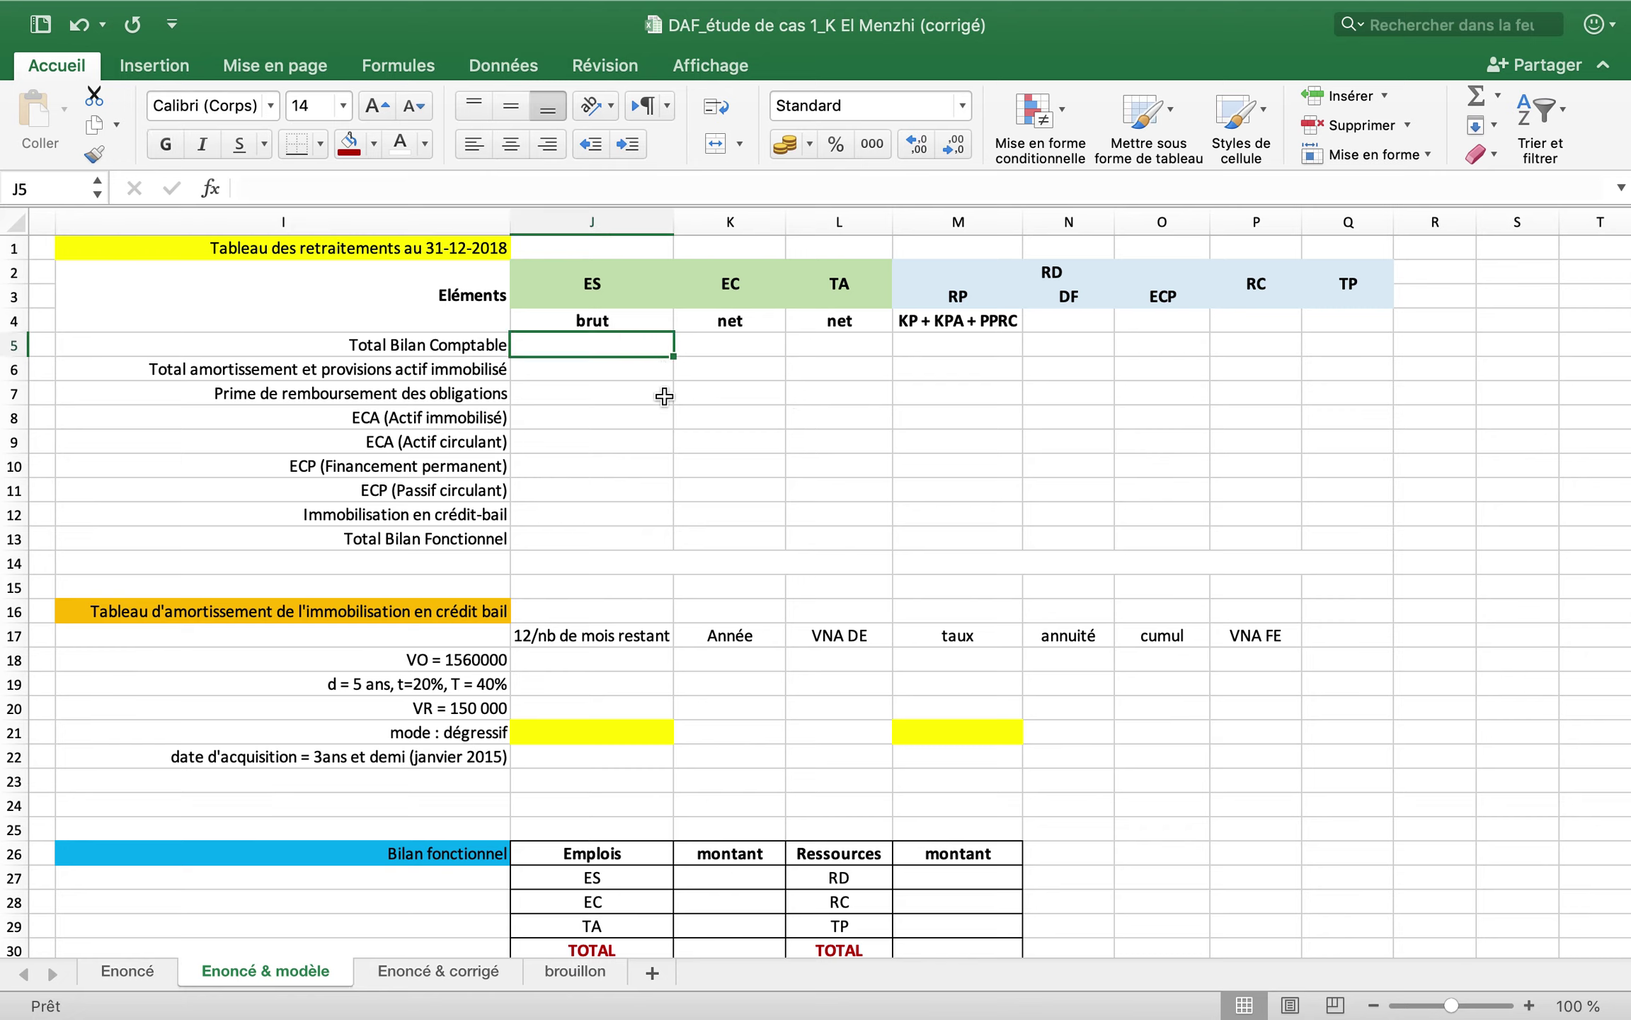
type("=")
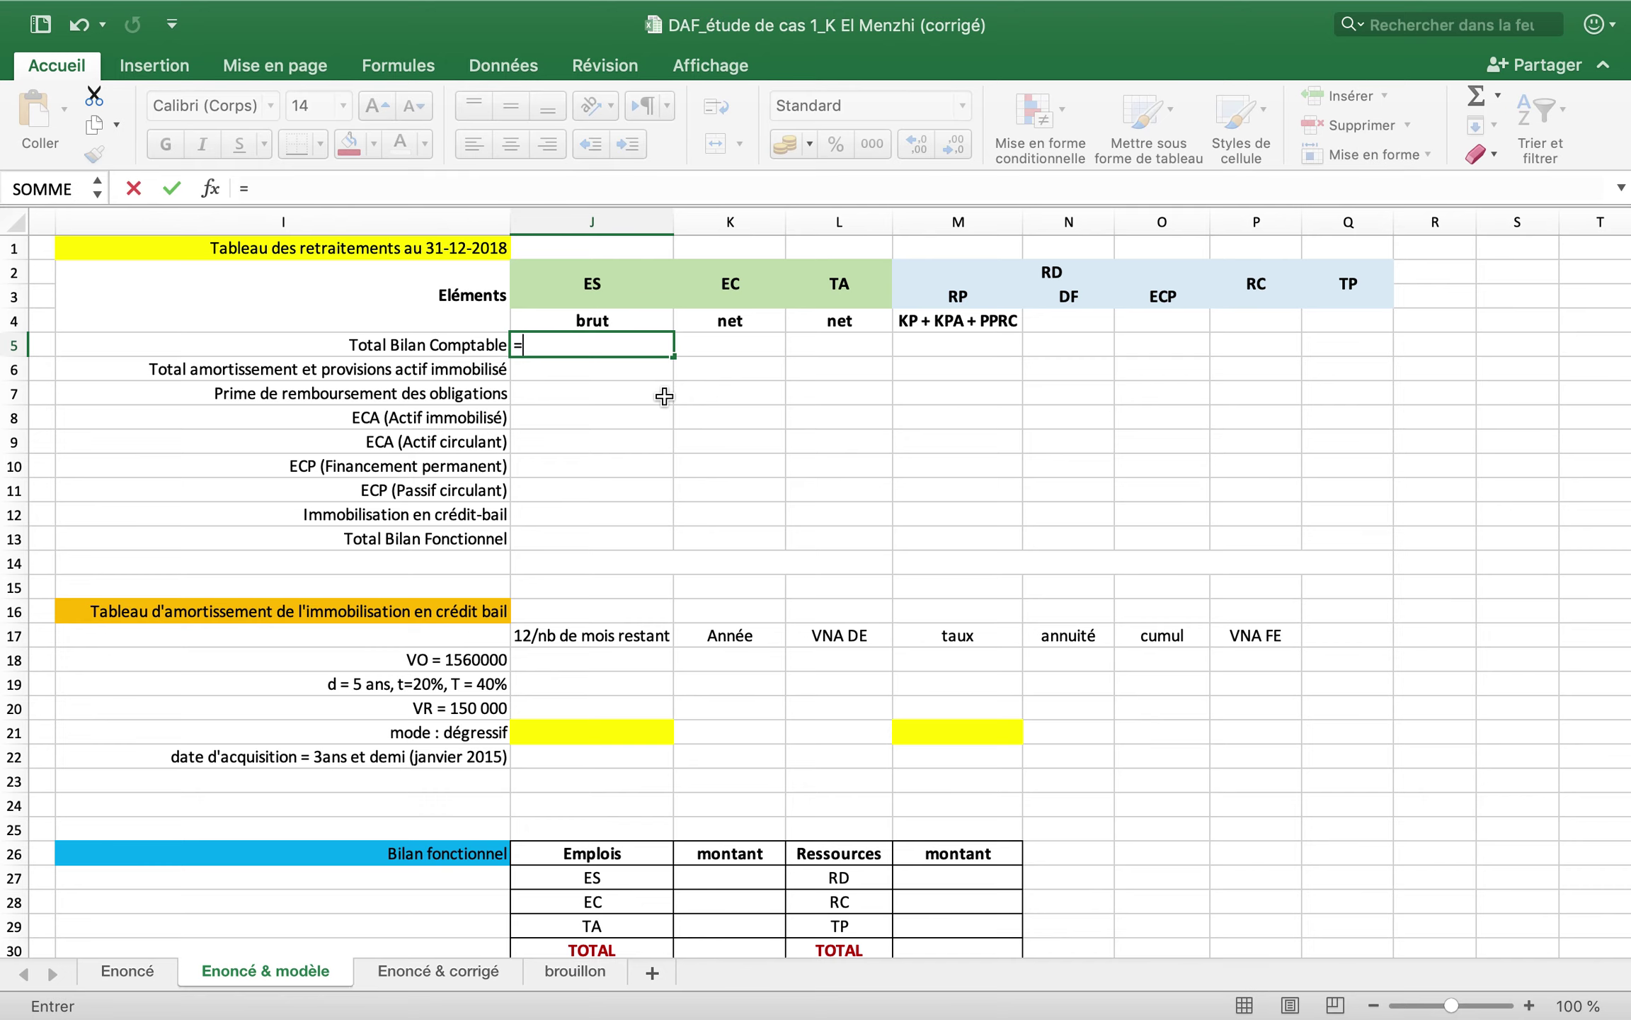
scroll(468, 361, "left", 3)
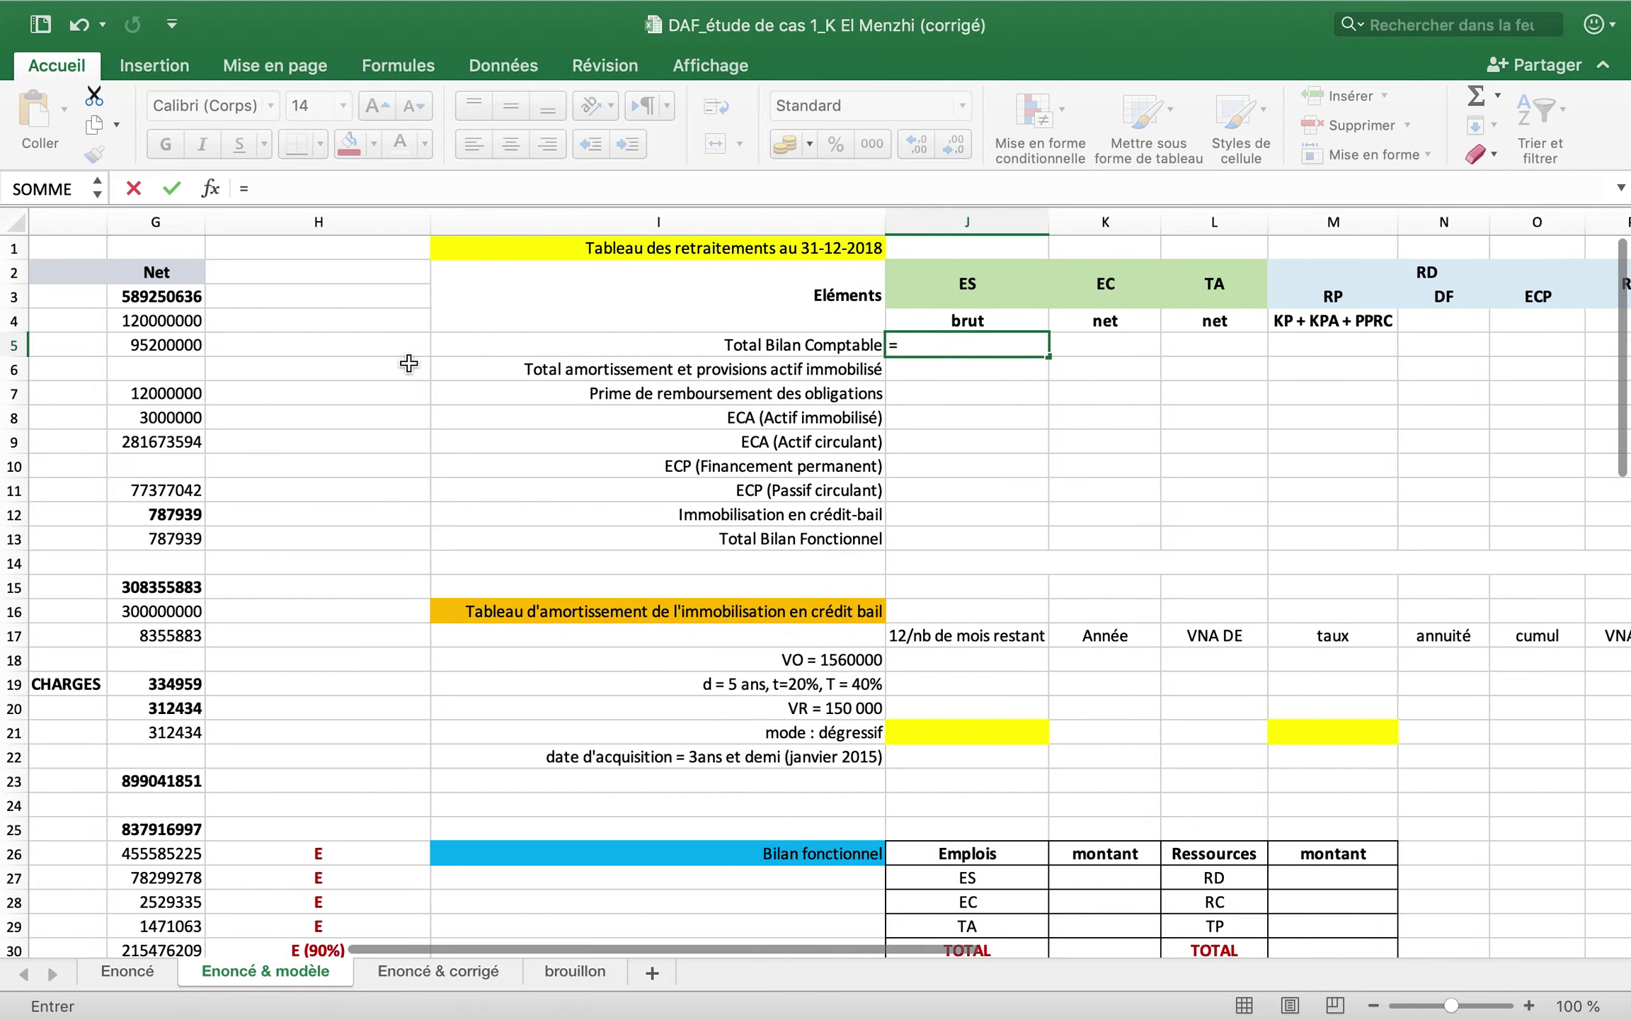
scroll(409, 363, "left", 5)
left_click(474, 297)
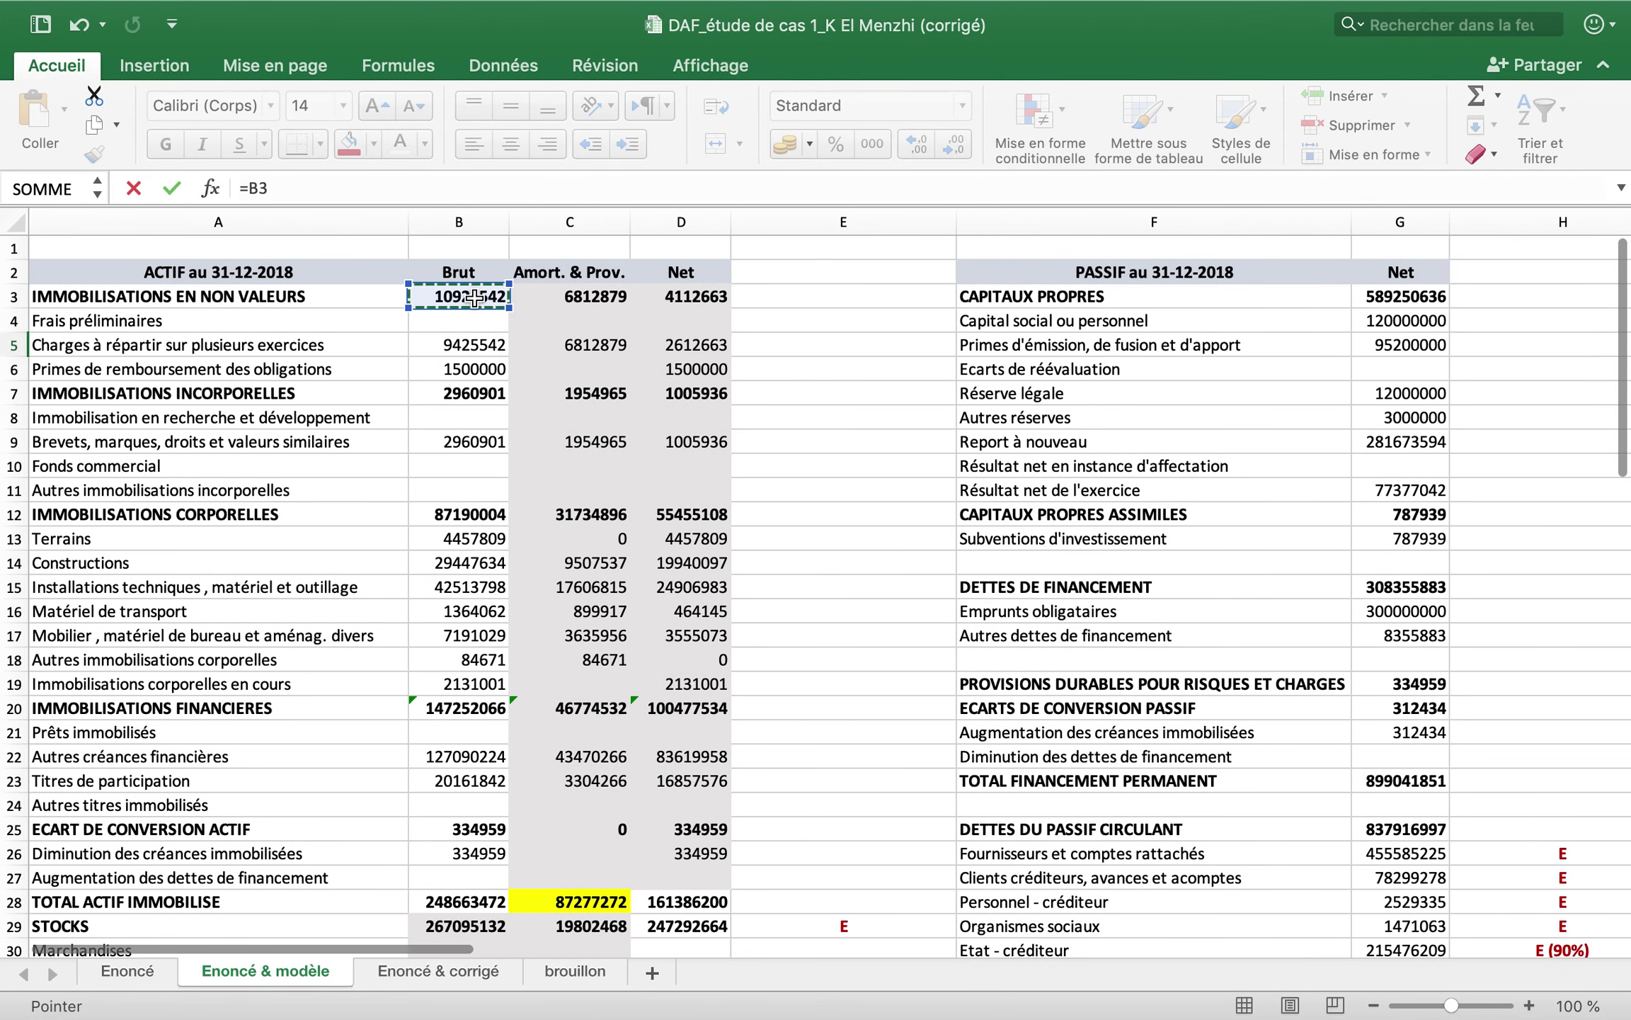
type("+")
left_click(478, 397)
type("+")
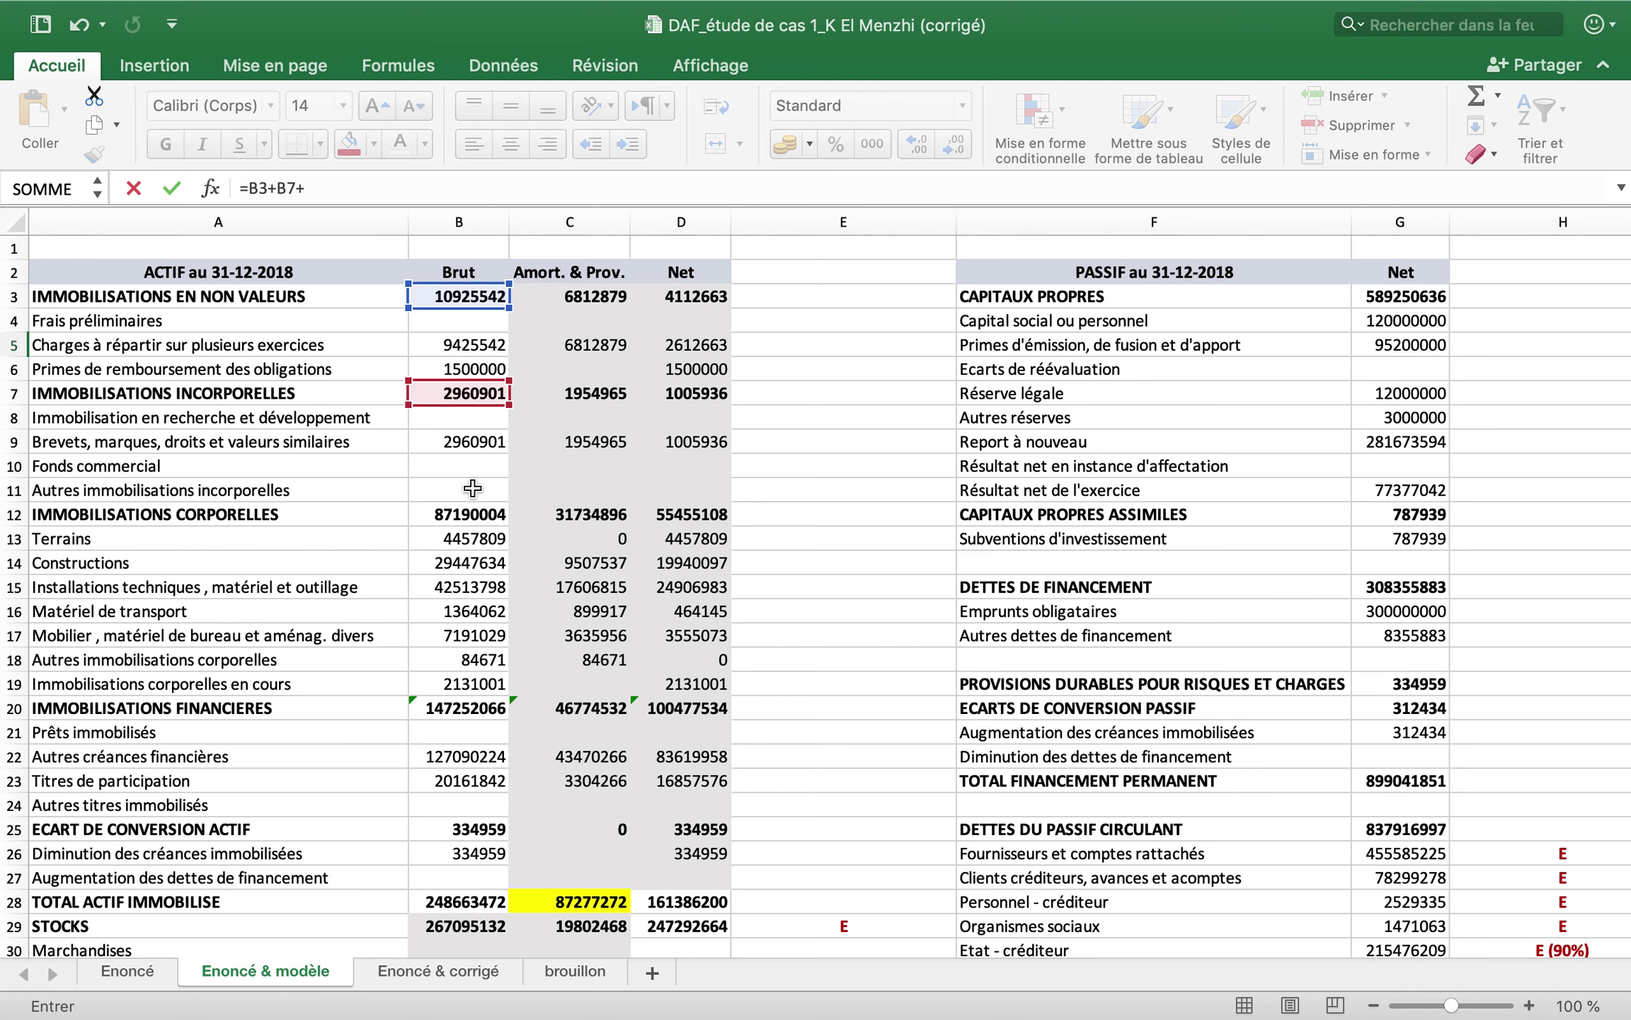
left_click(468, 513)
type("+")
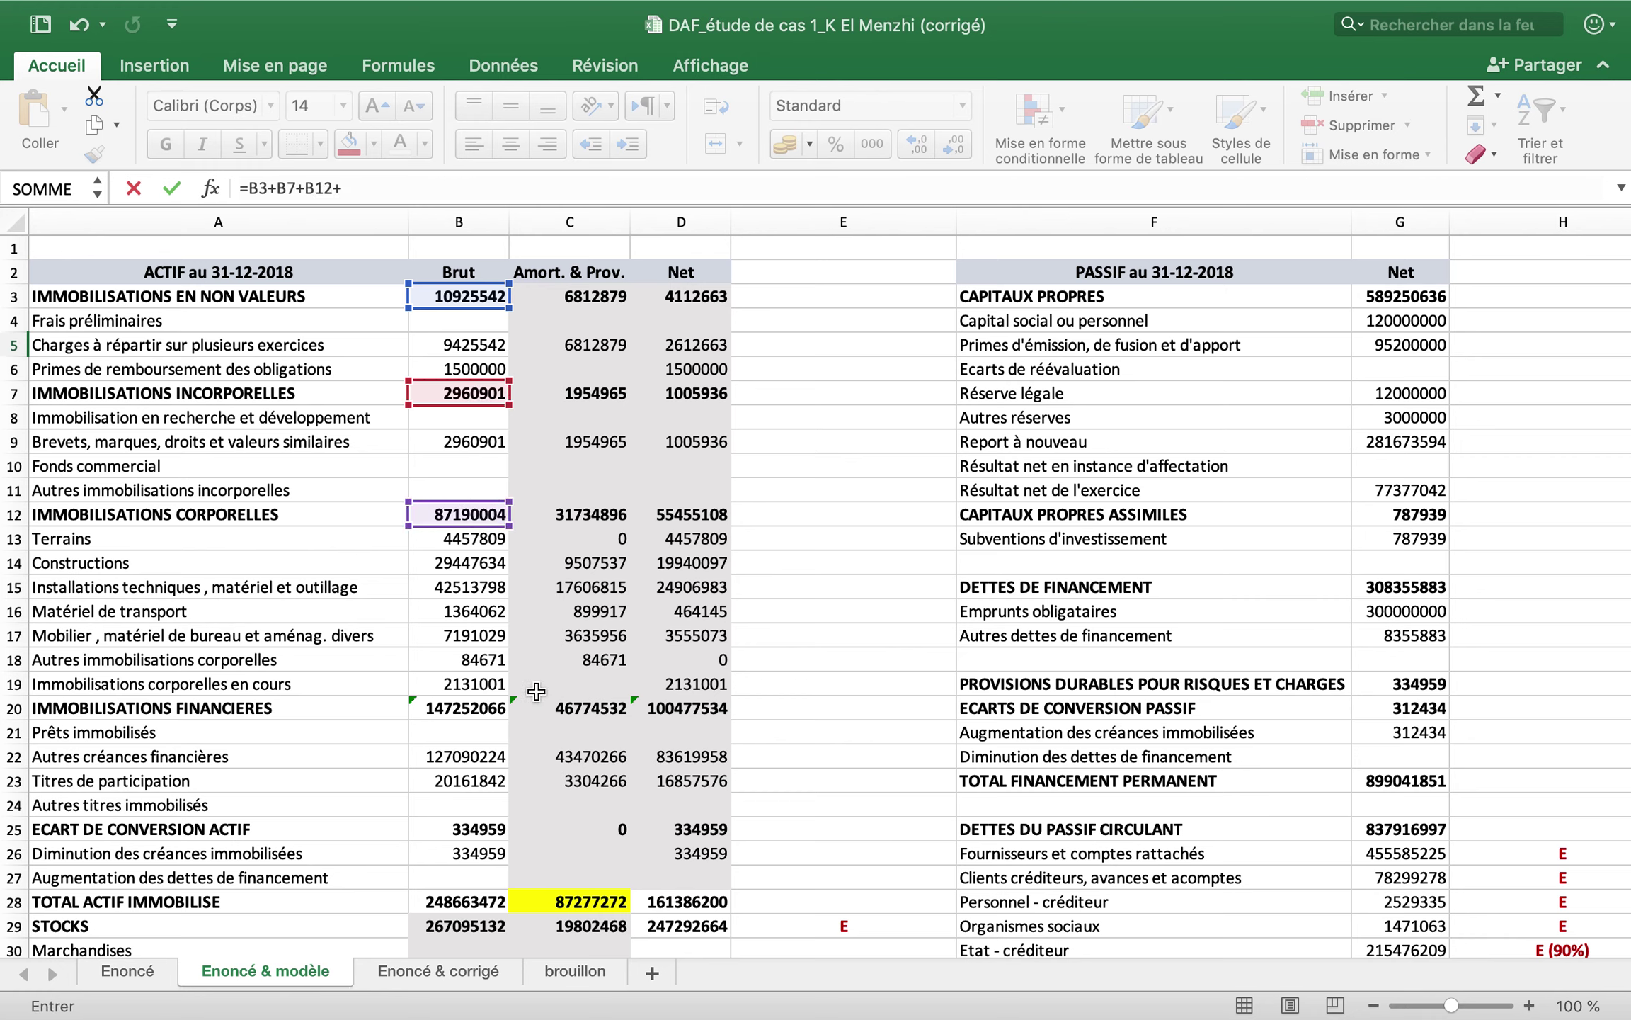
left_click(477, 700)
type("+")
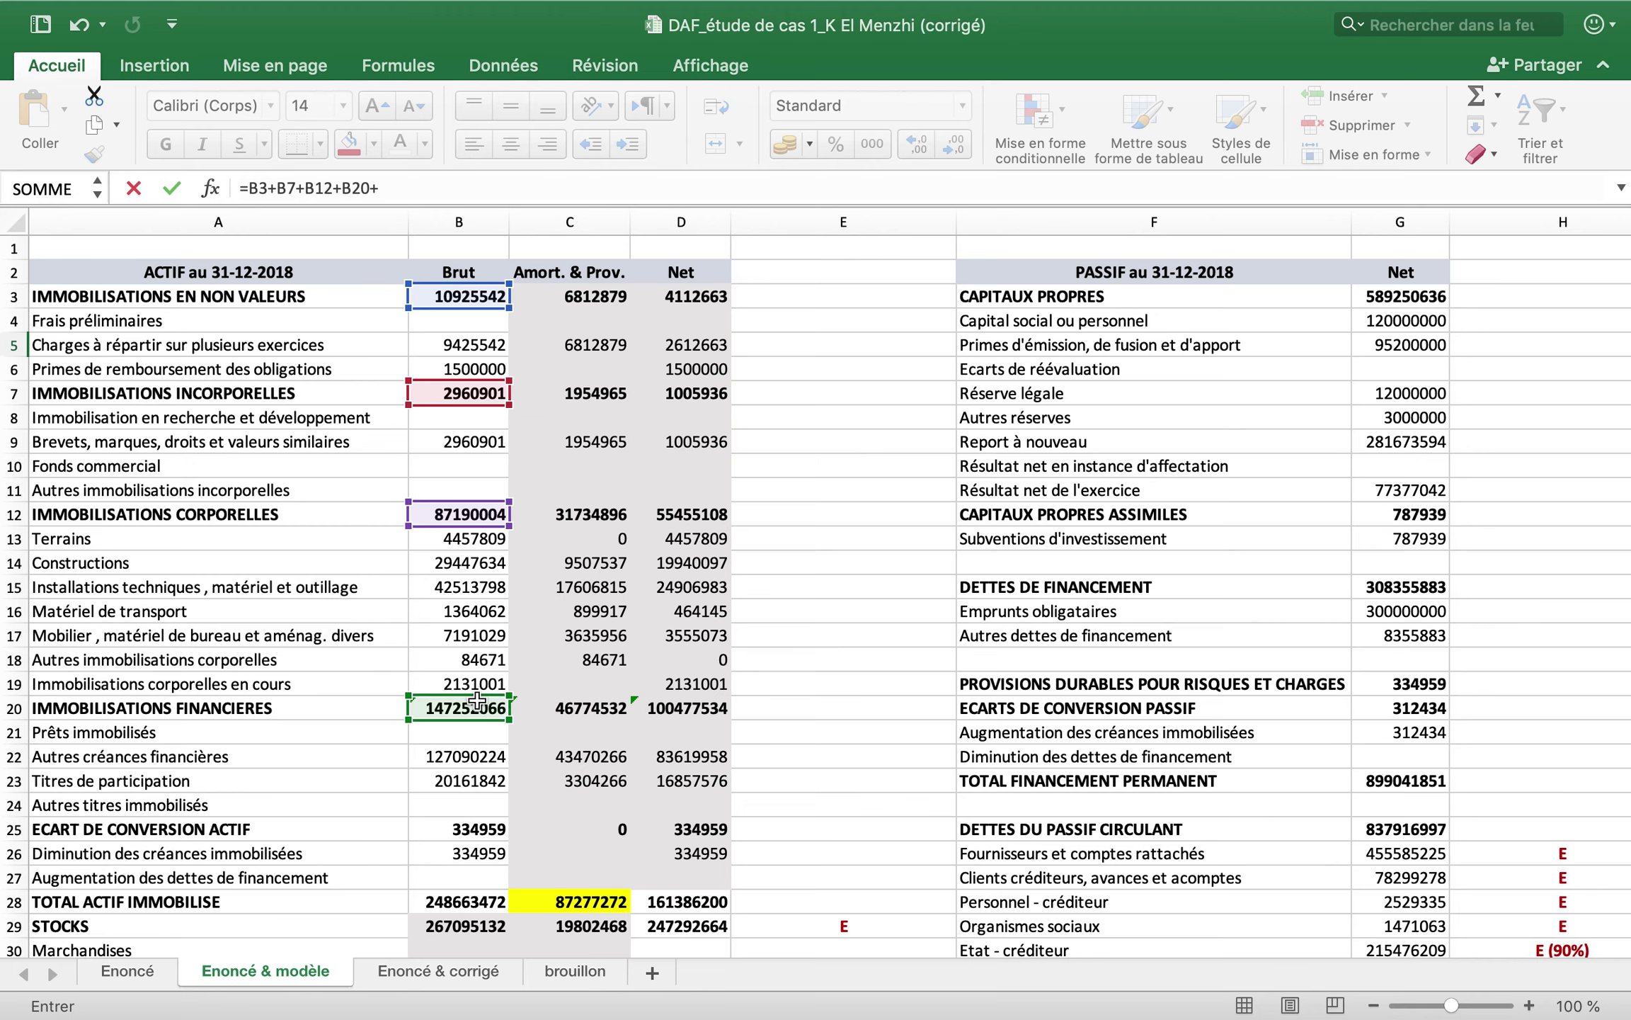
left_click(459, 829)
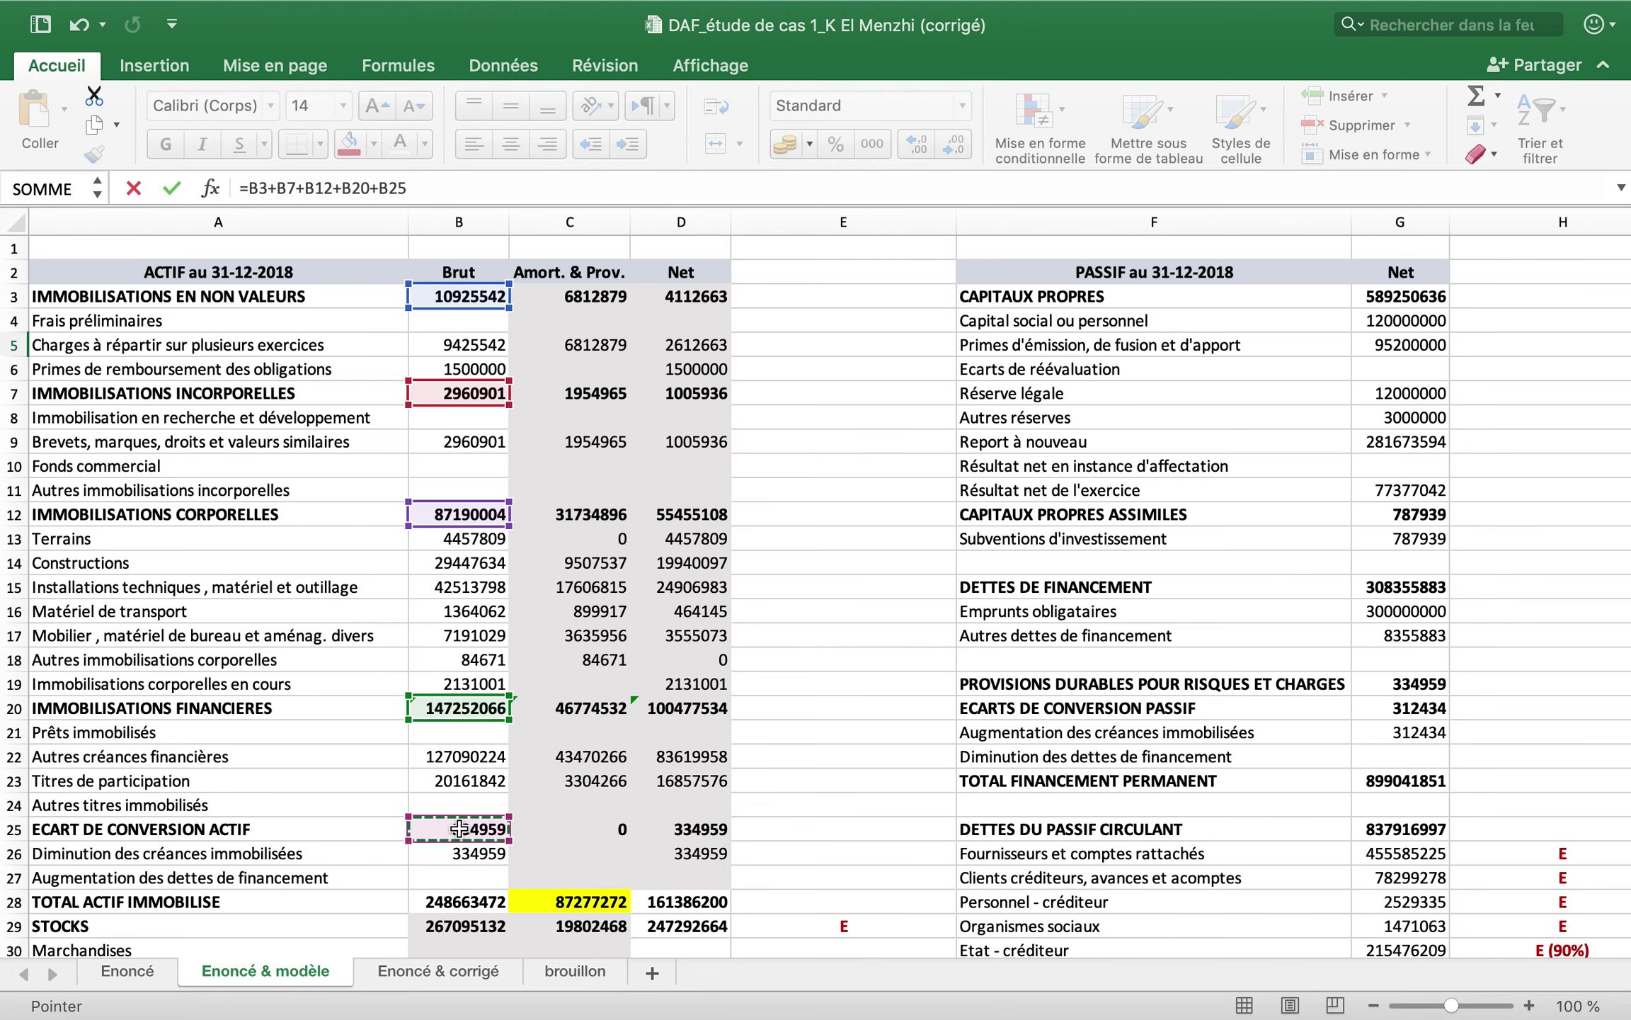
key("Return")
- Enter =D29+D35+D43+D44 in K5 as the net EC amount for Total Bilan Comptable
scroll(1057, 618, "right", 5)
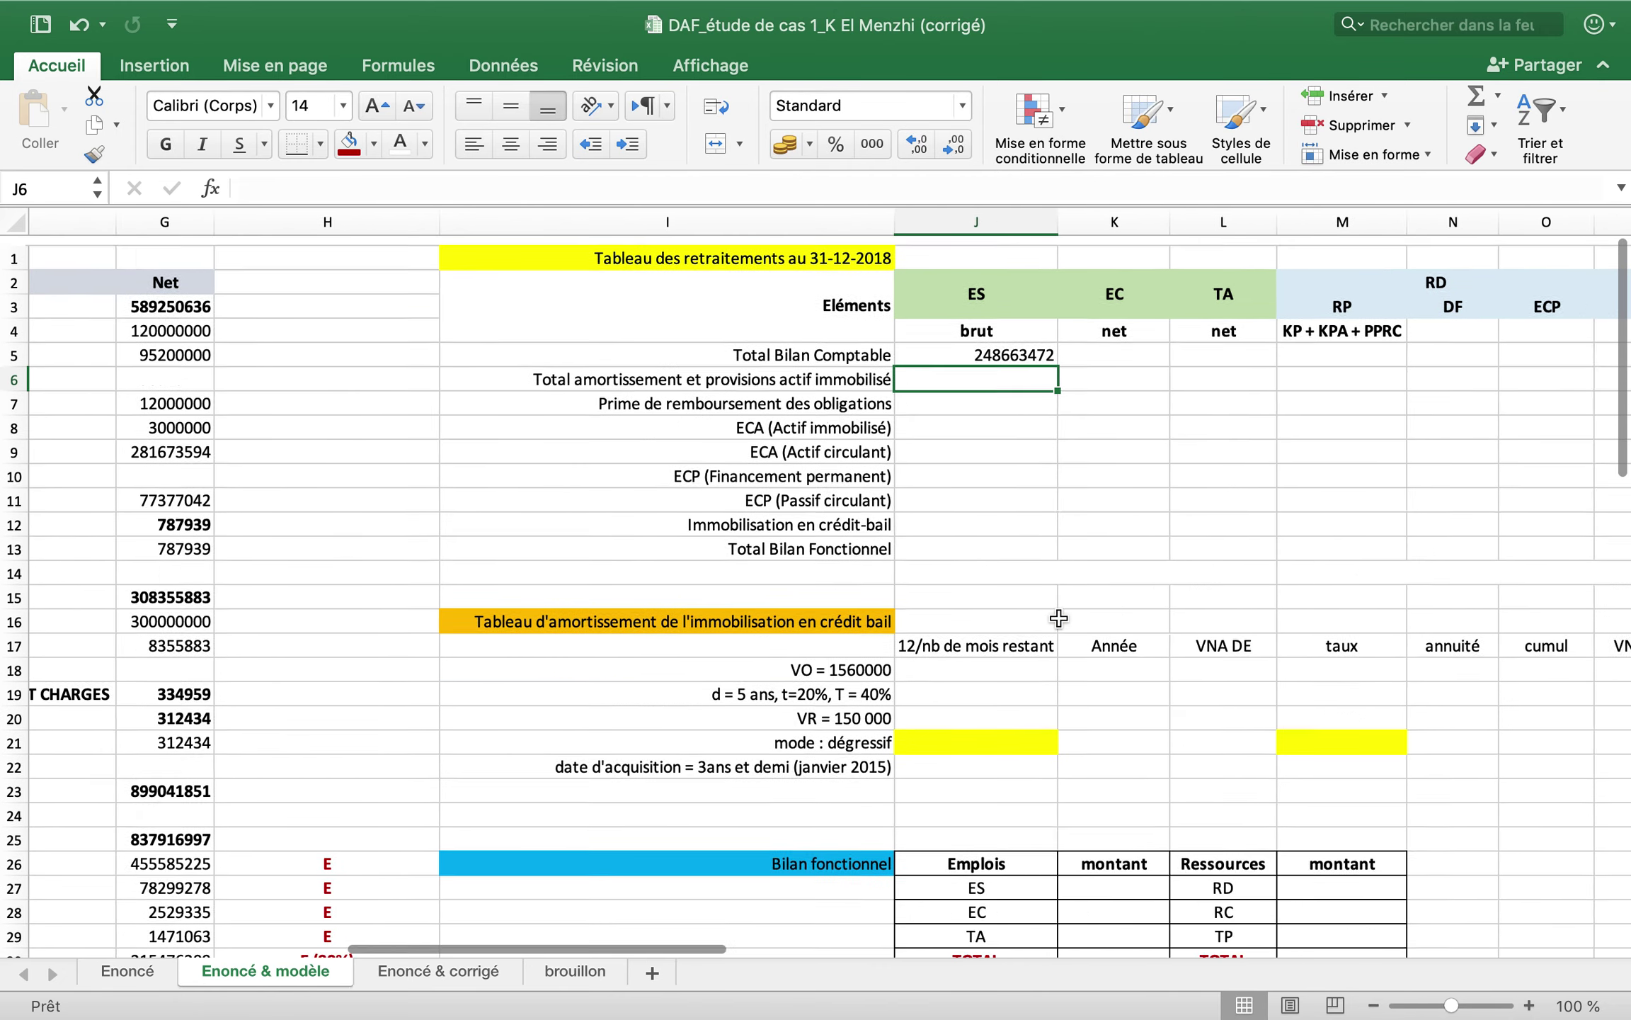
left_click(1084, 344)
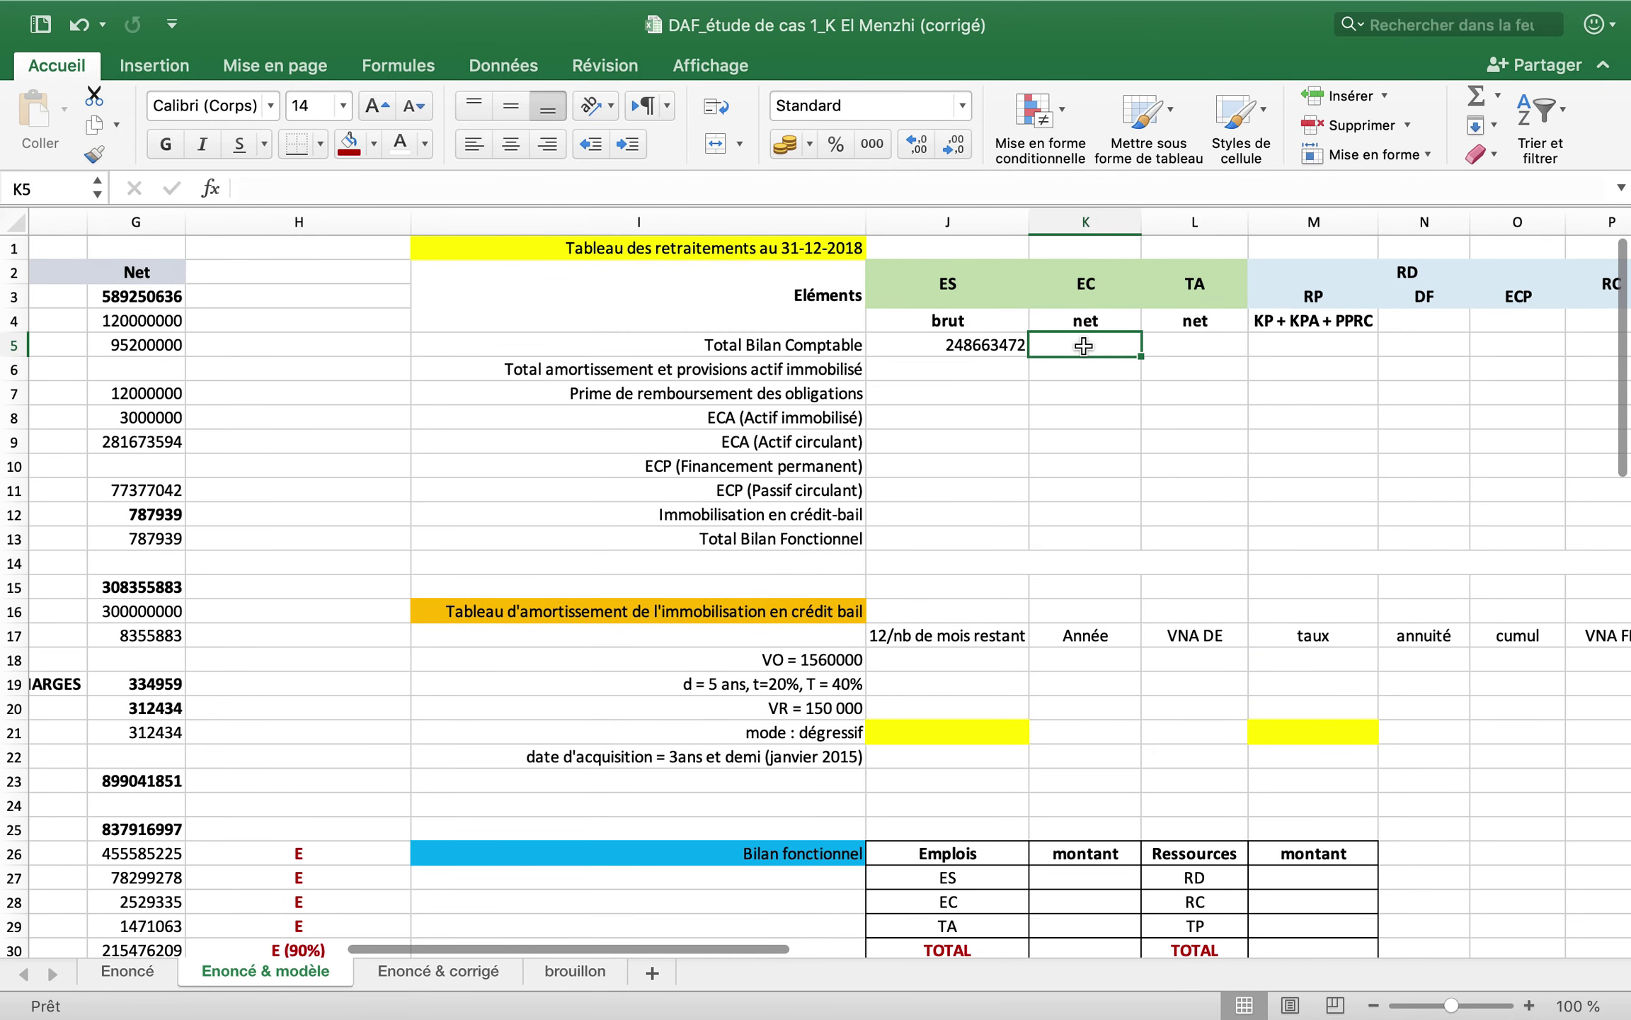
type("=")
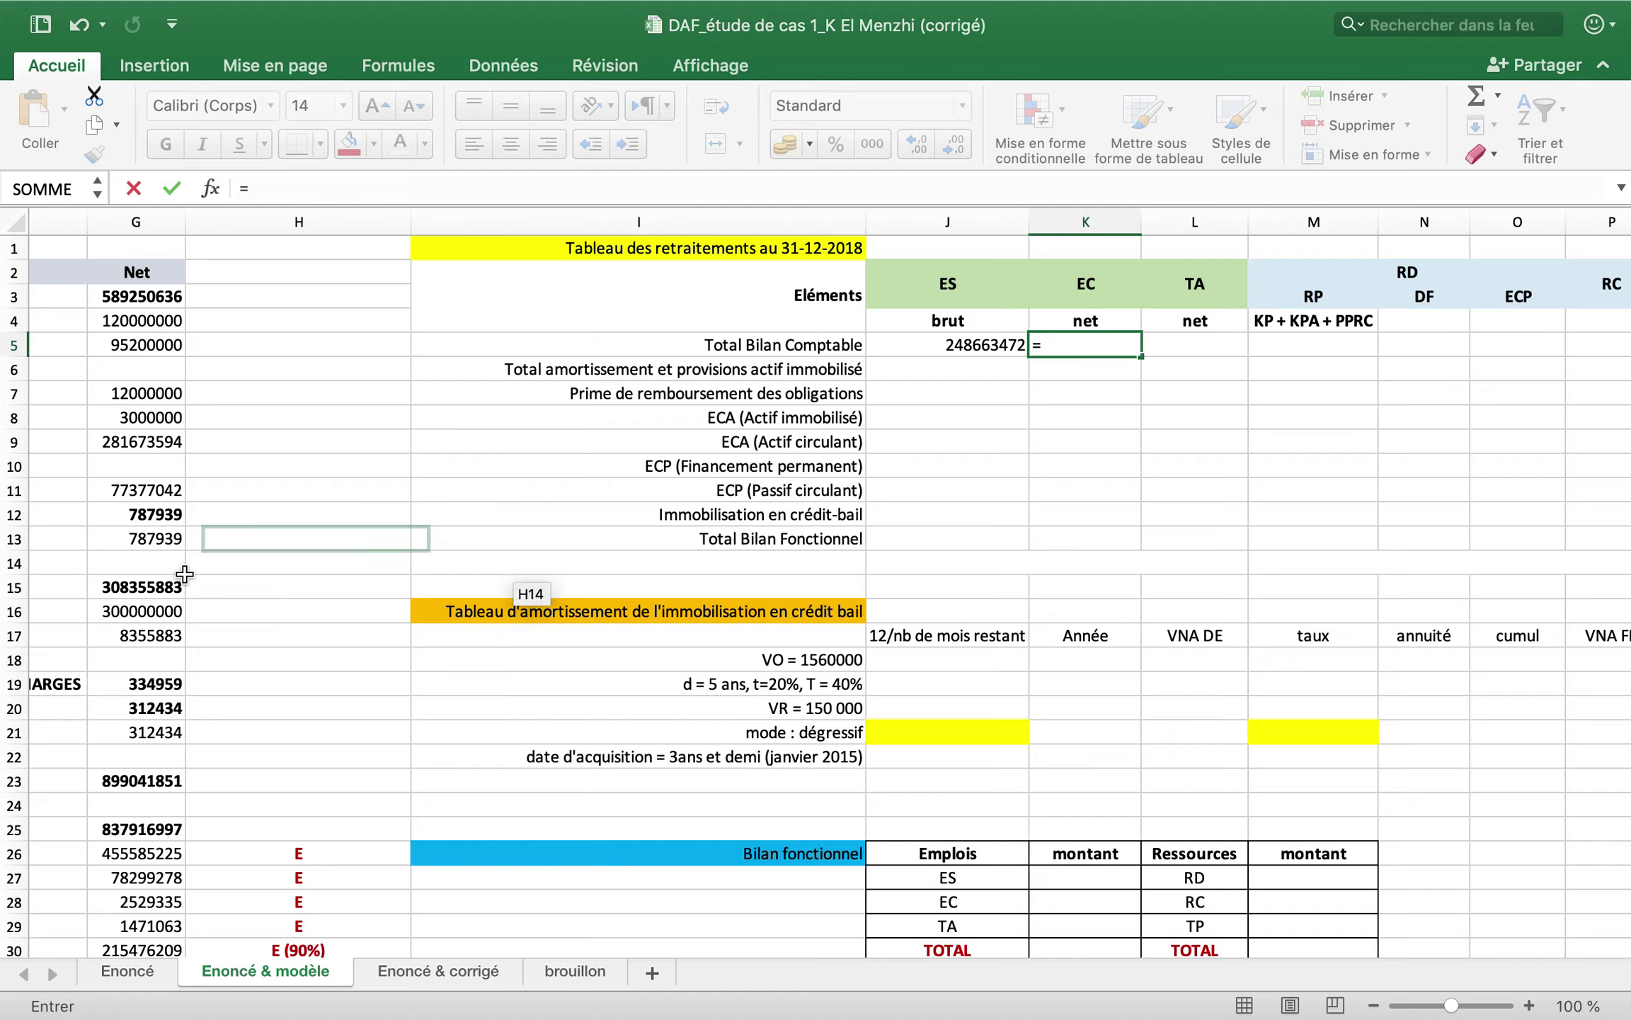
scroll(424, 588, "left", 6)
scroll(171, 582, "down", 3)
scroll(171, 582, "down", 5)
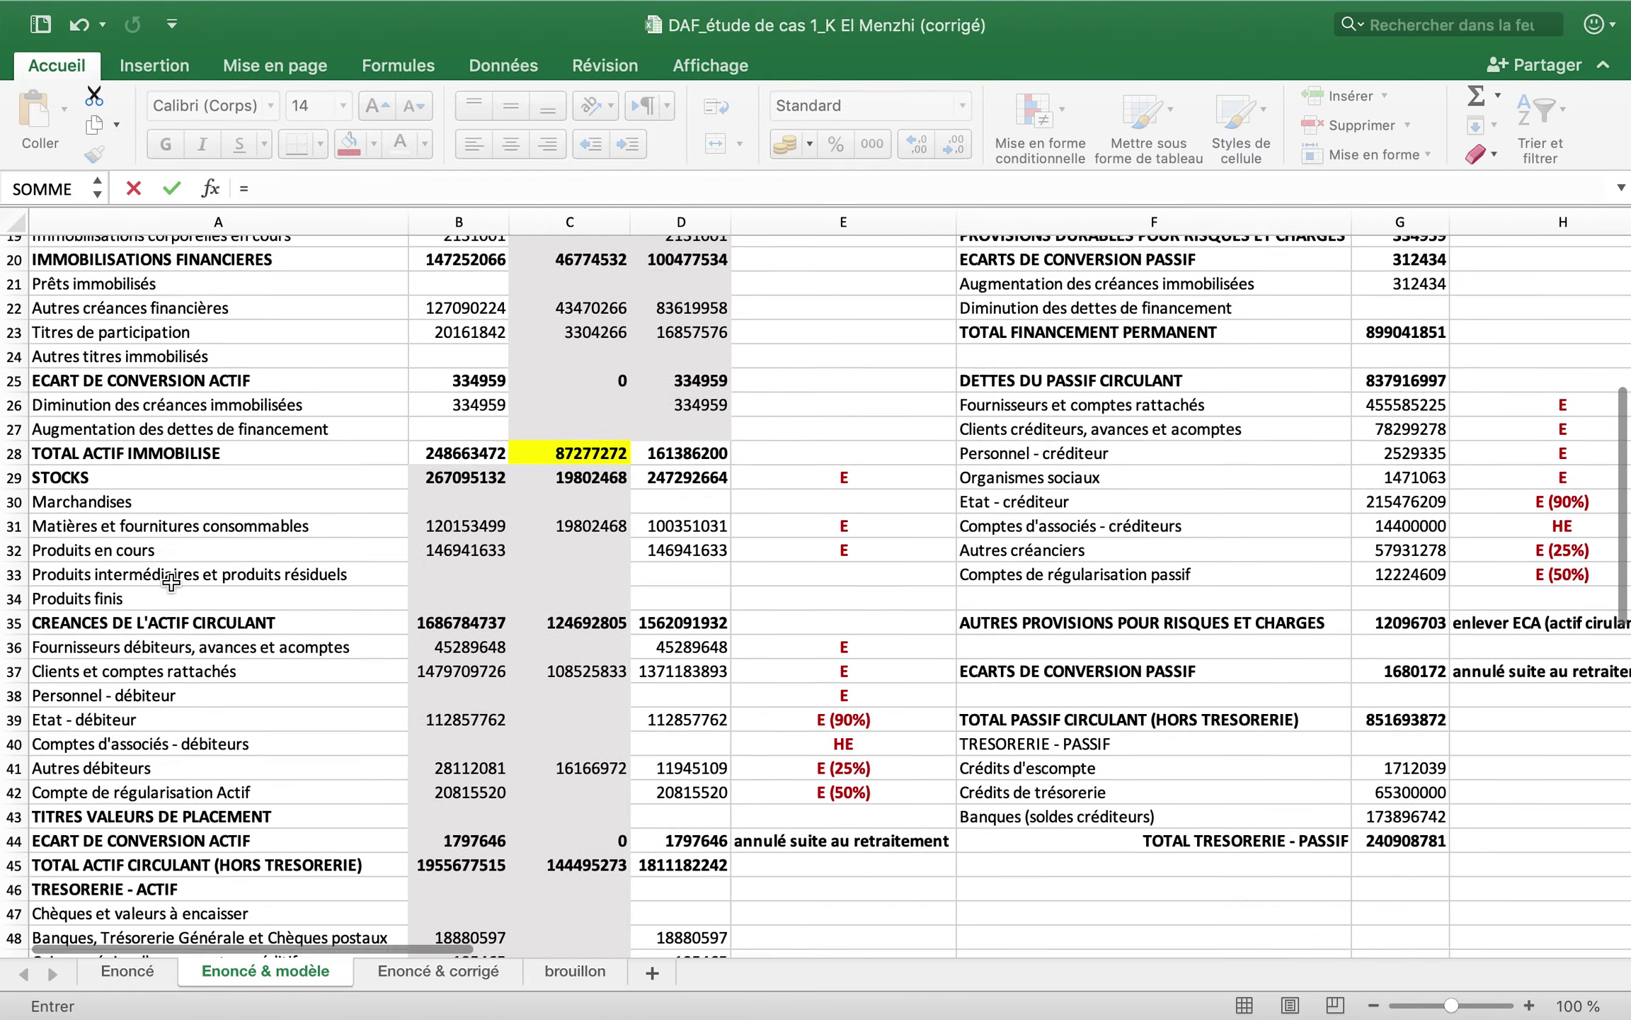
left_click(714, 458)
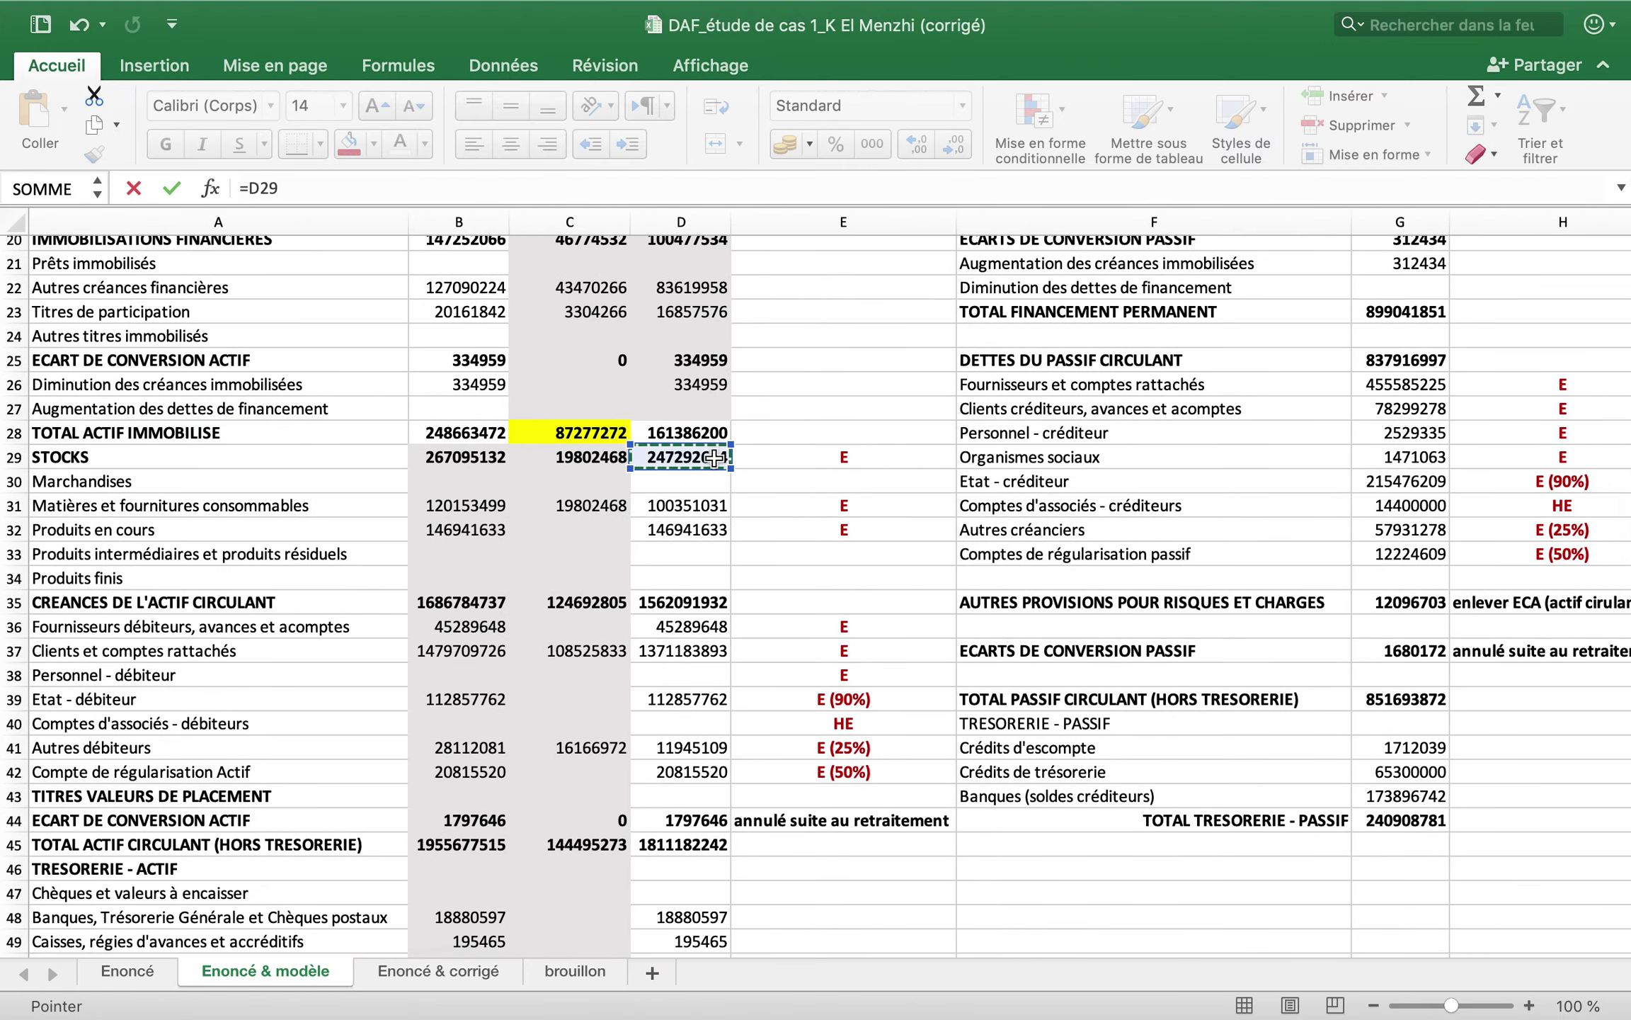
left_click(681, 602)
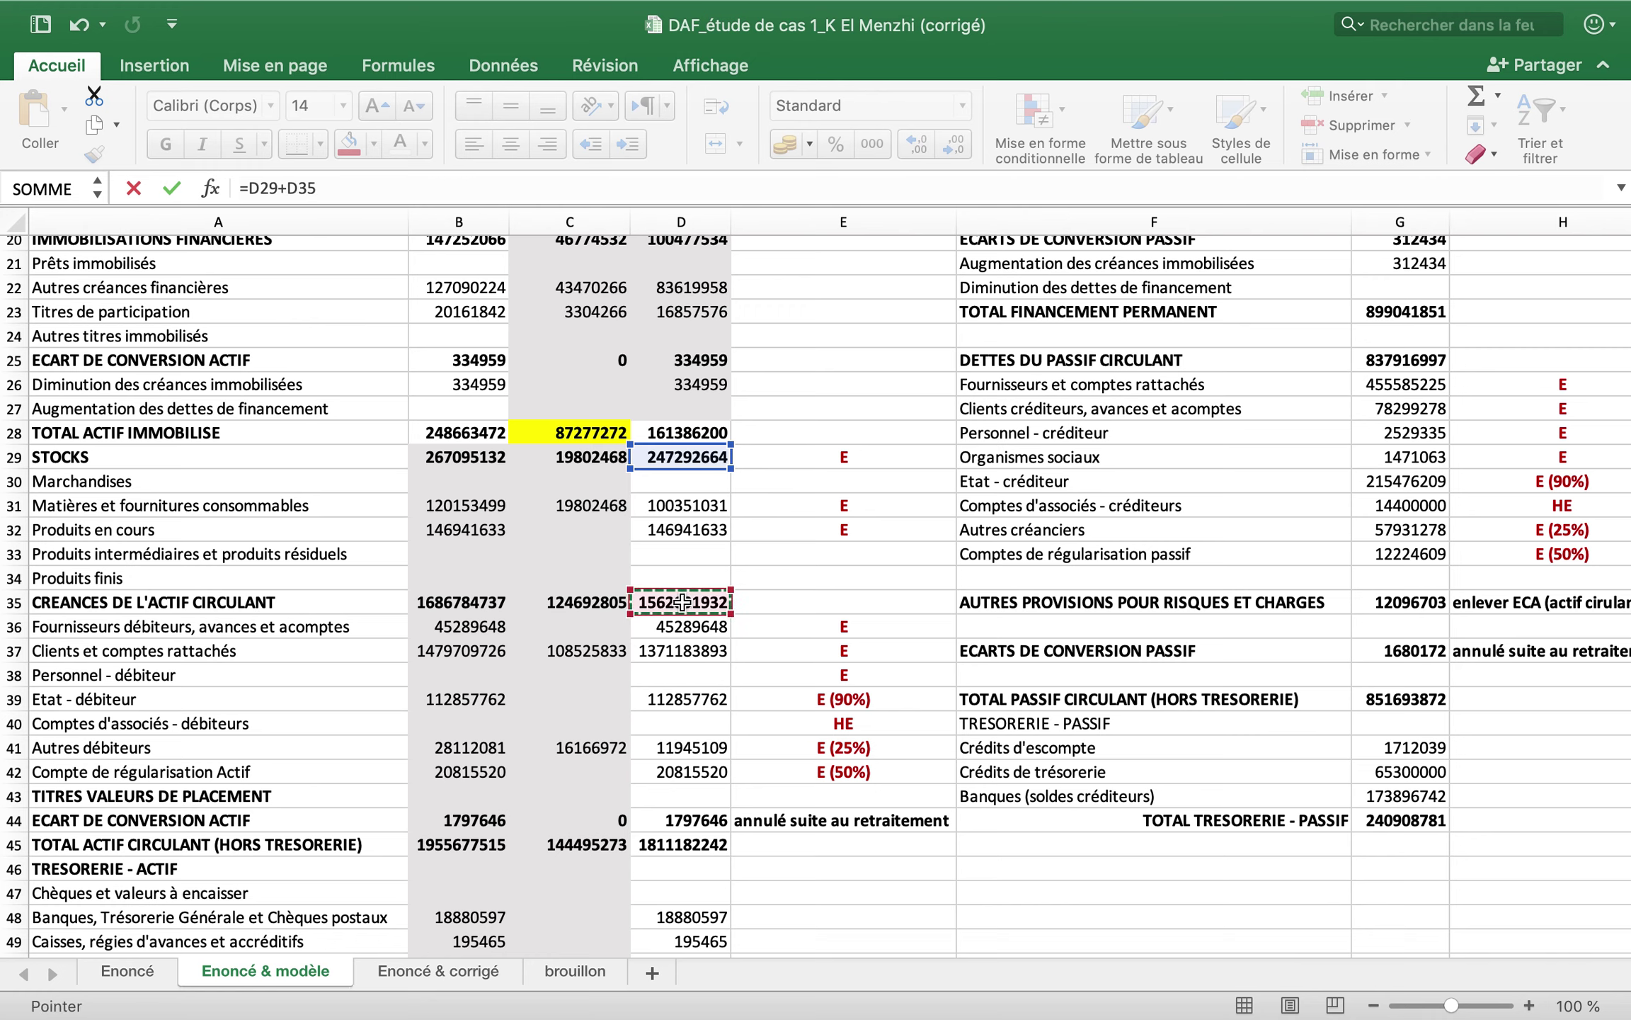
type("+")
left_click(672, 791)
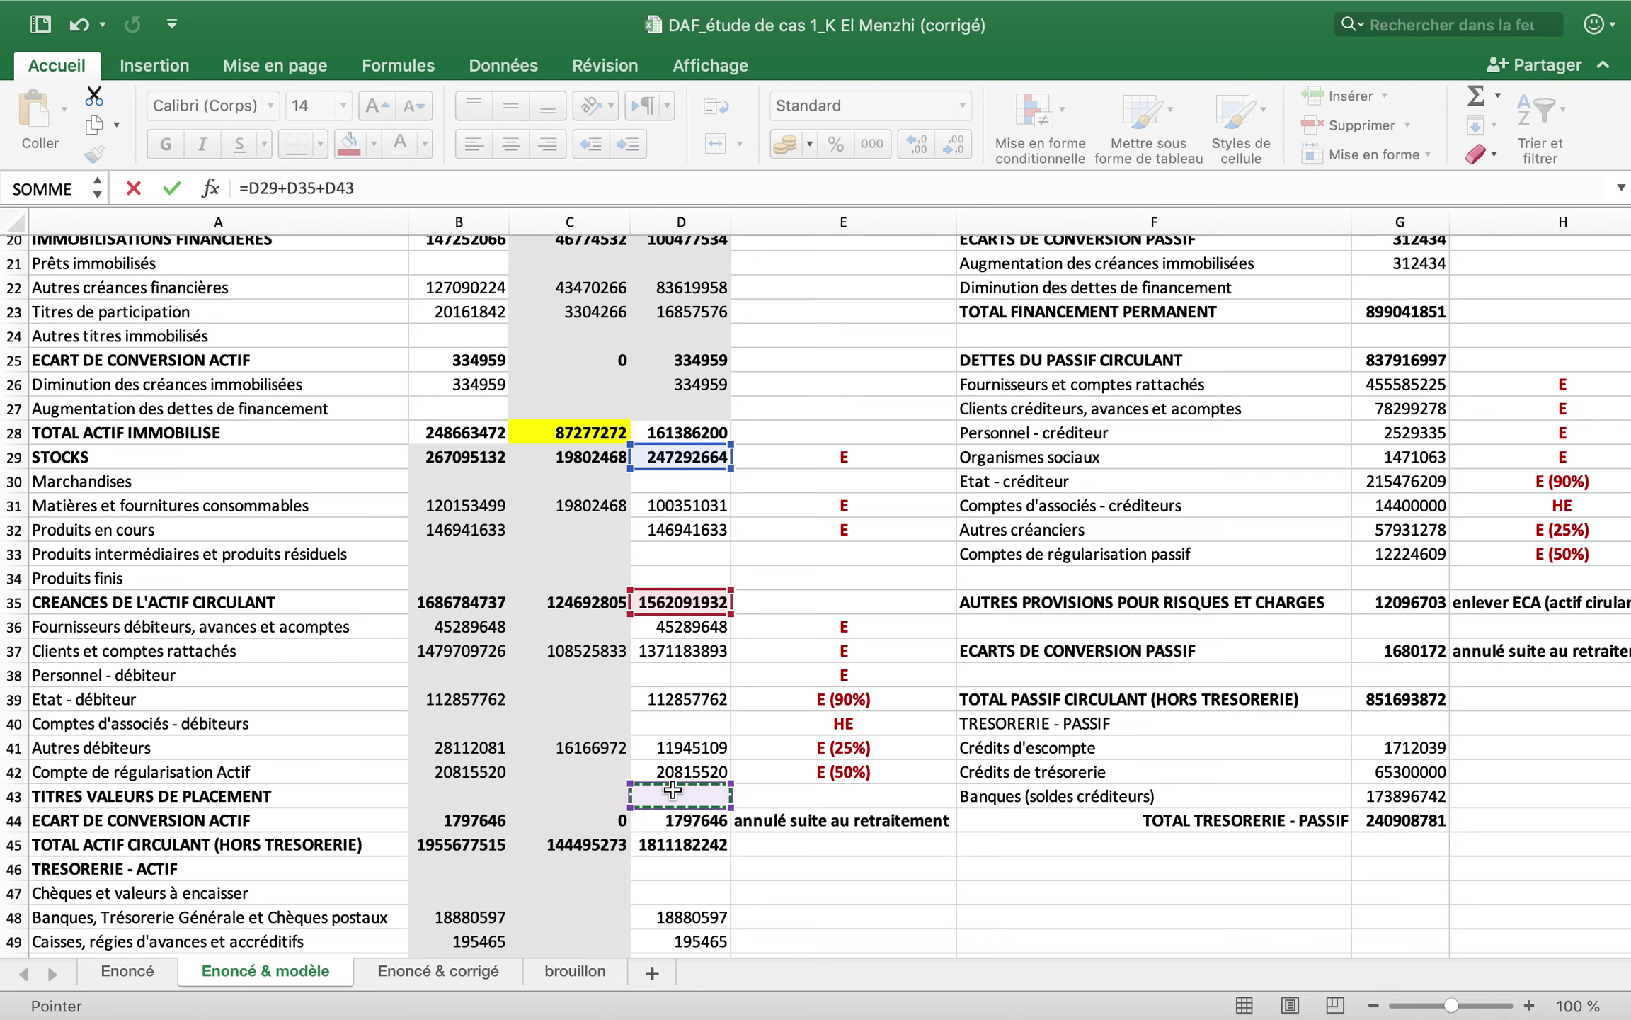
type("+")
left_click(708, 821)
key("Return")
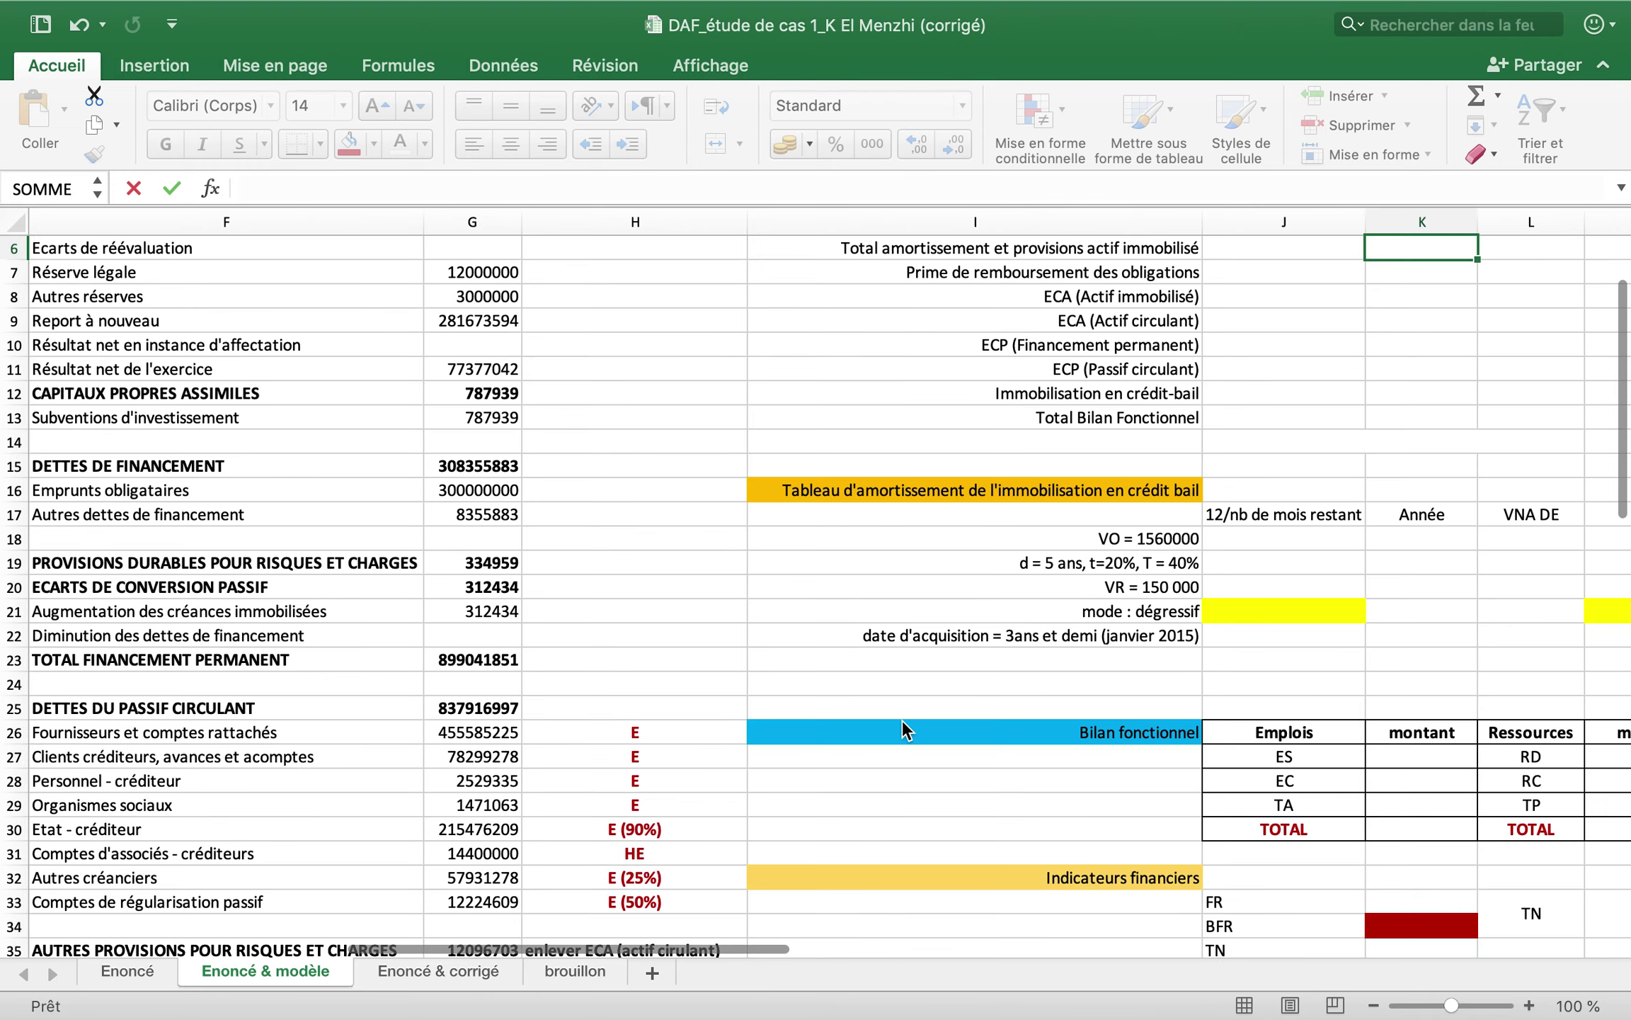
- Enter =D48+D49 in L5 as the net TA amount for Total Bilan Comptable
left_click(1168, 352)
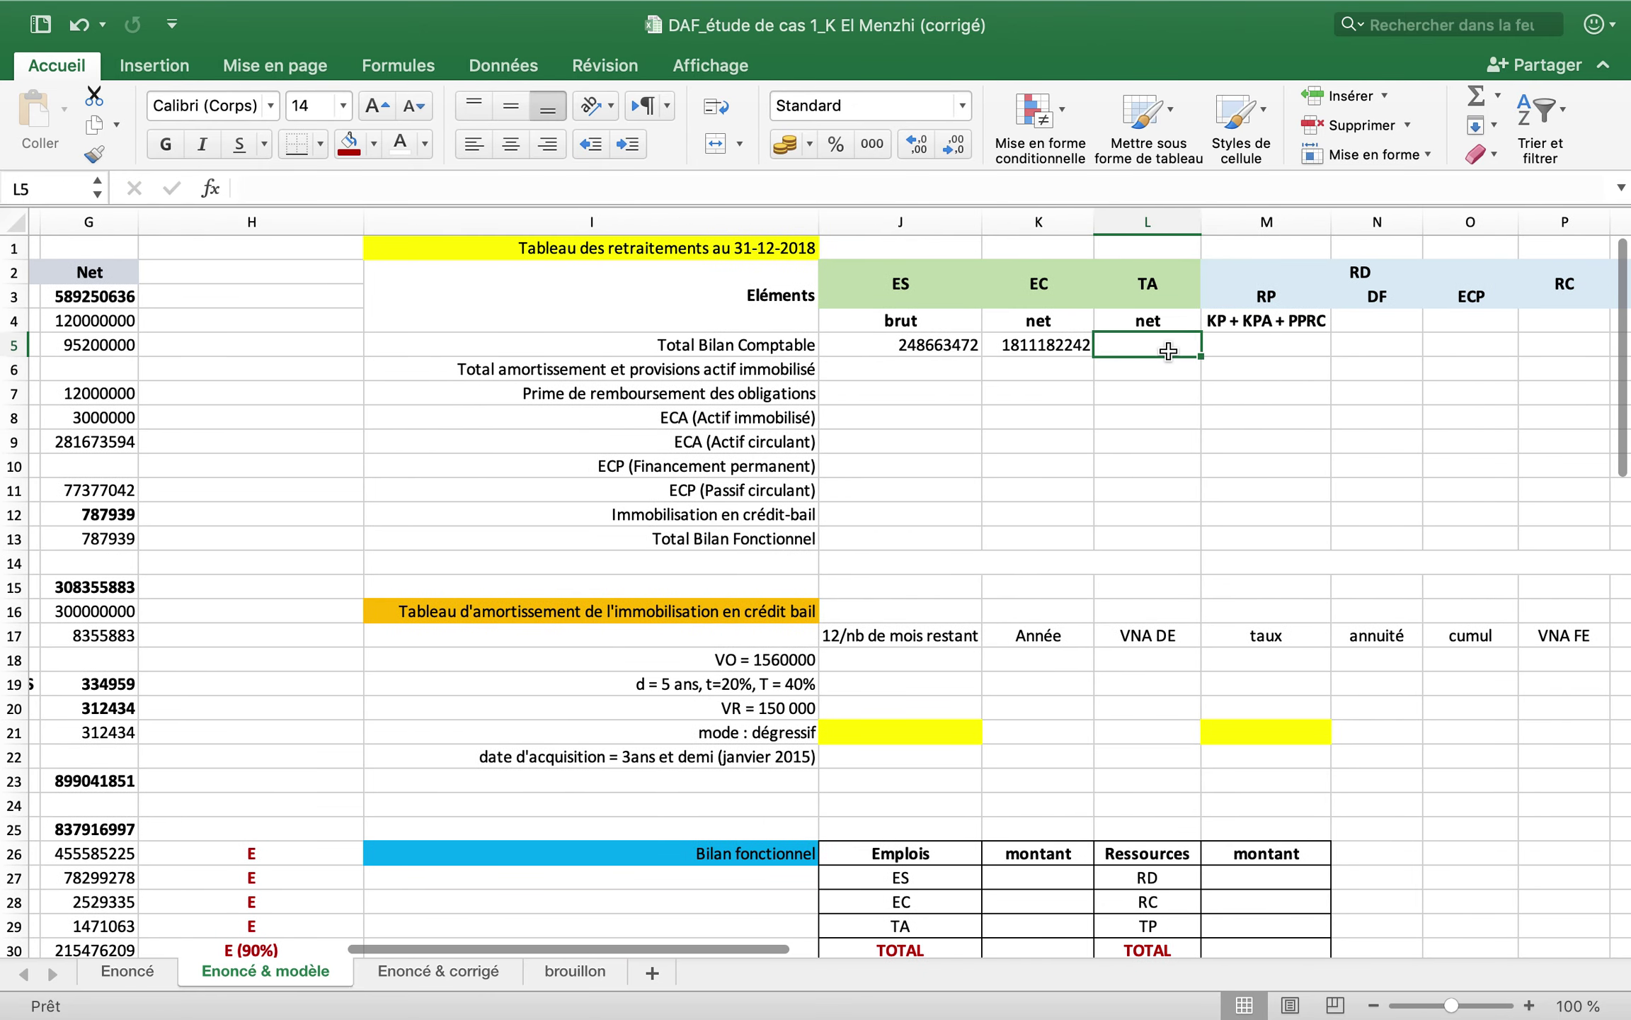
type("=")
scroll(655, 541, "left", 5)
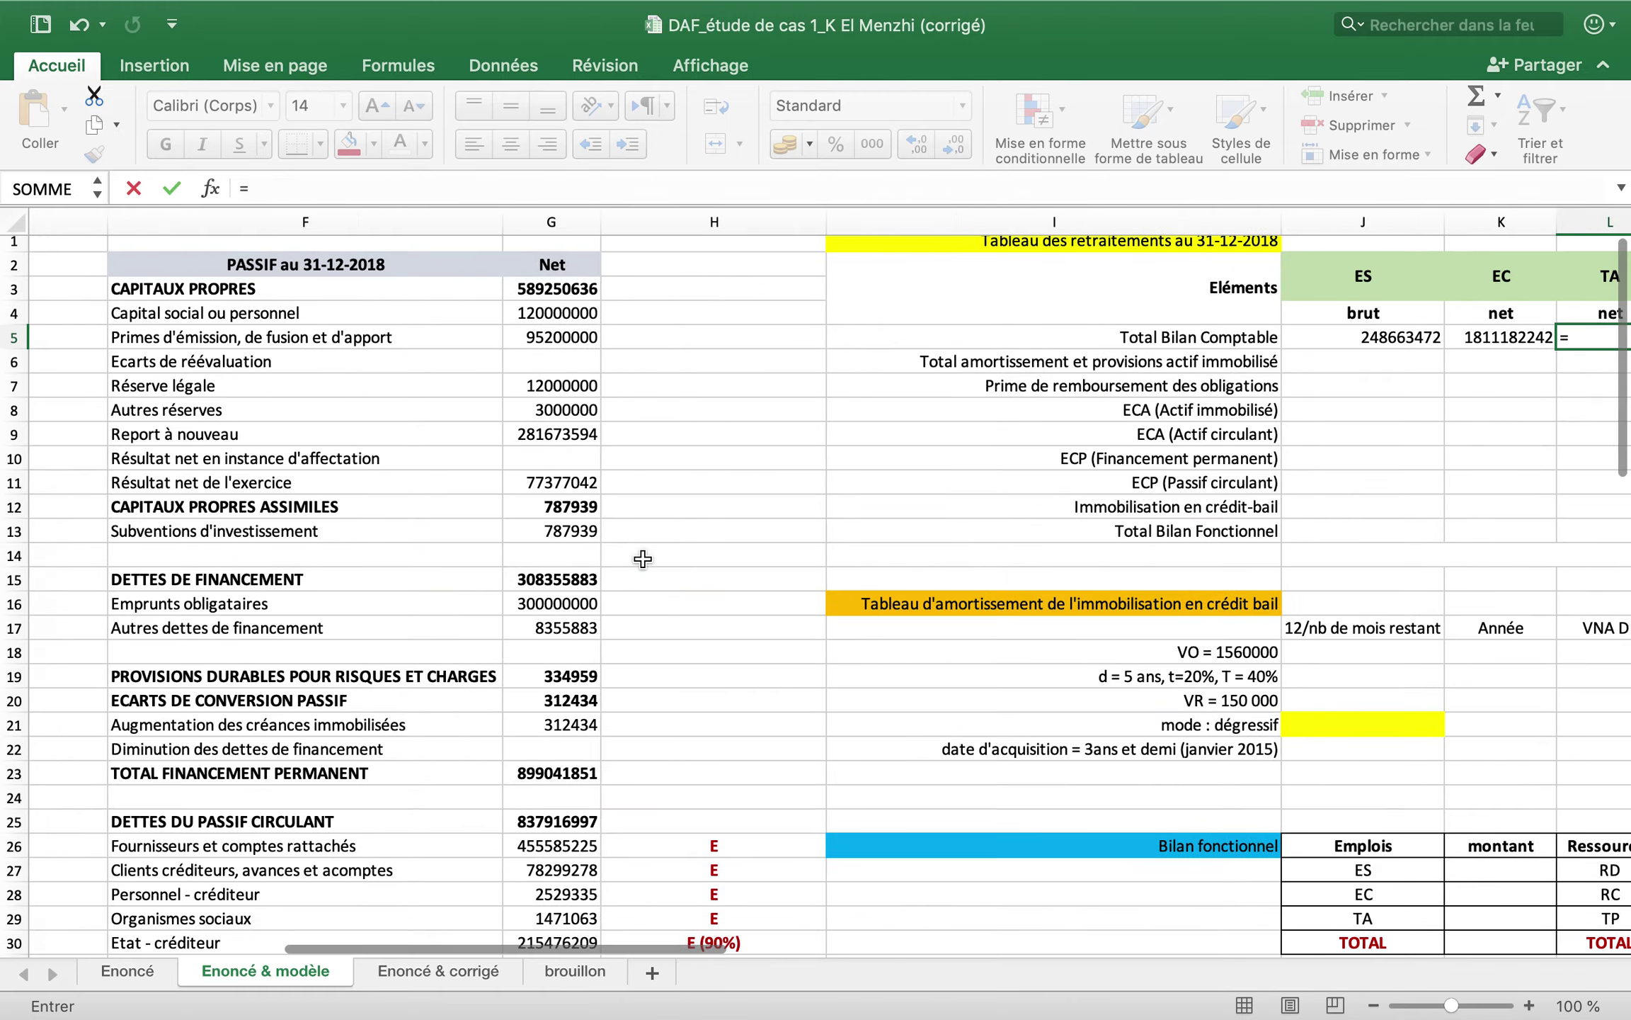
scroll(648, 549, "down", 10)
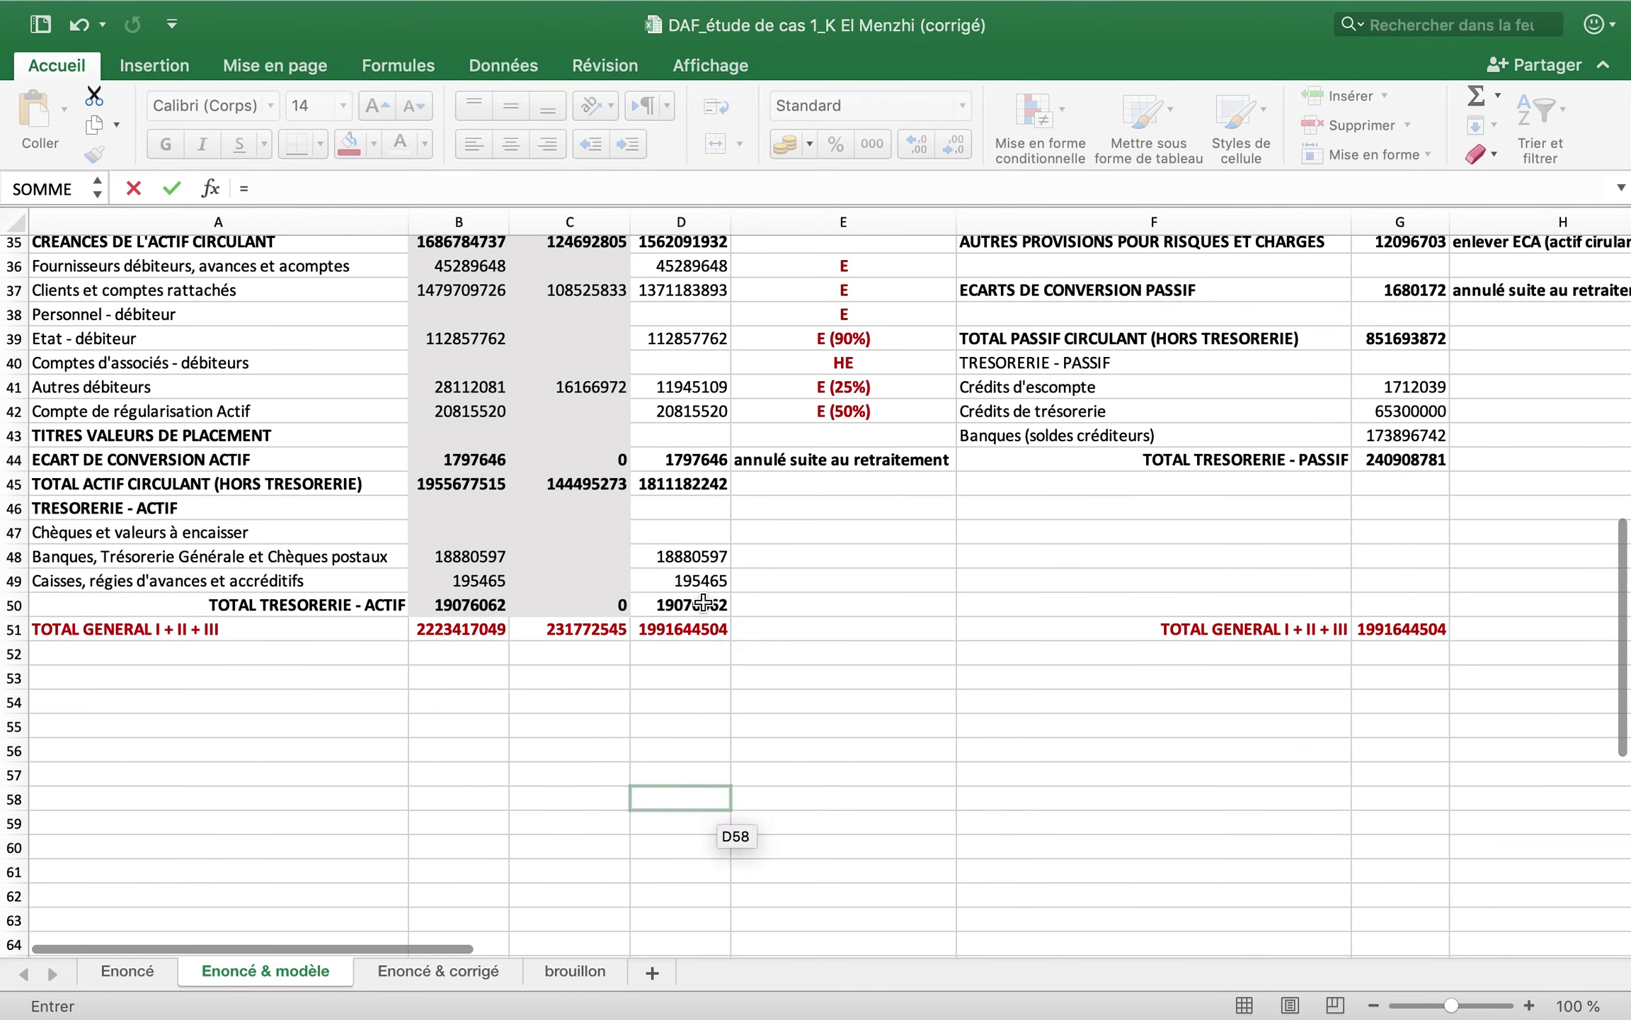
left_click(674, 556)
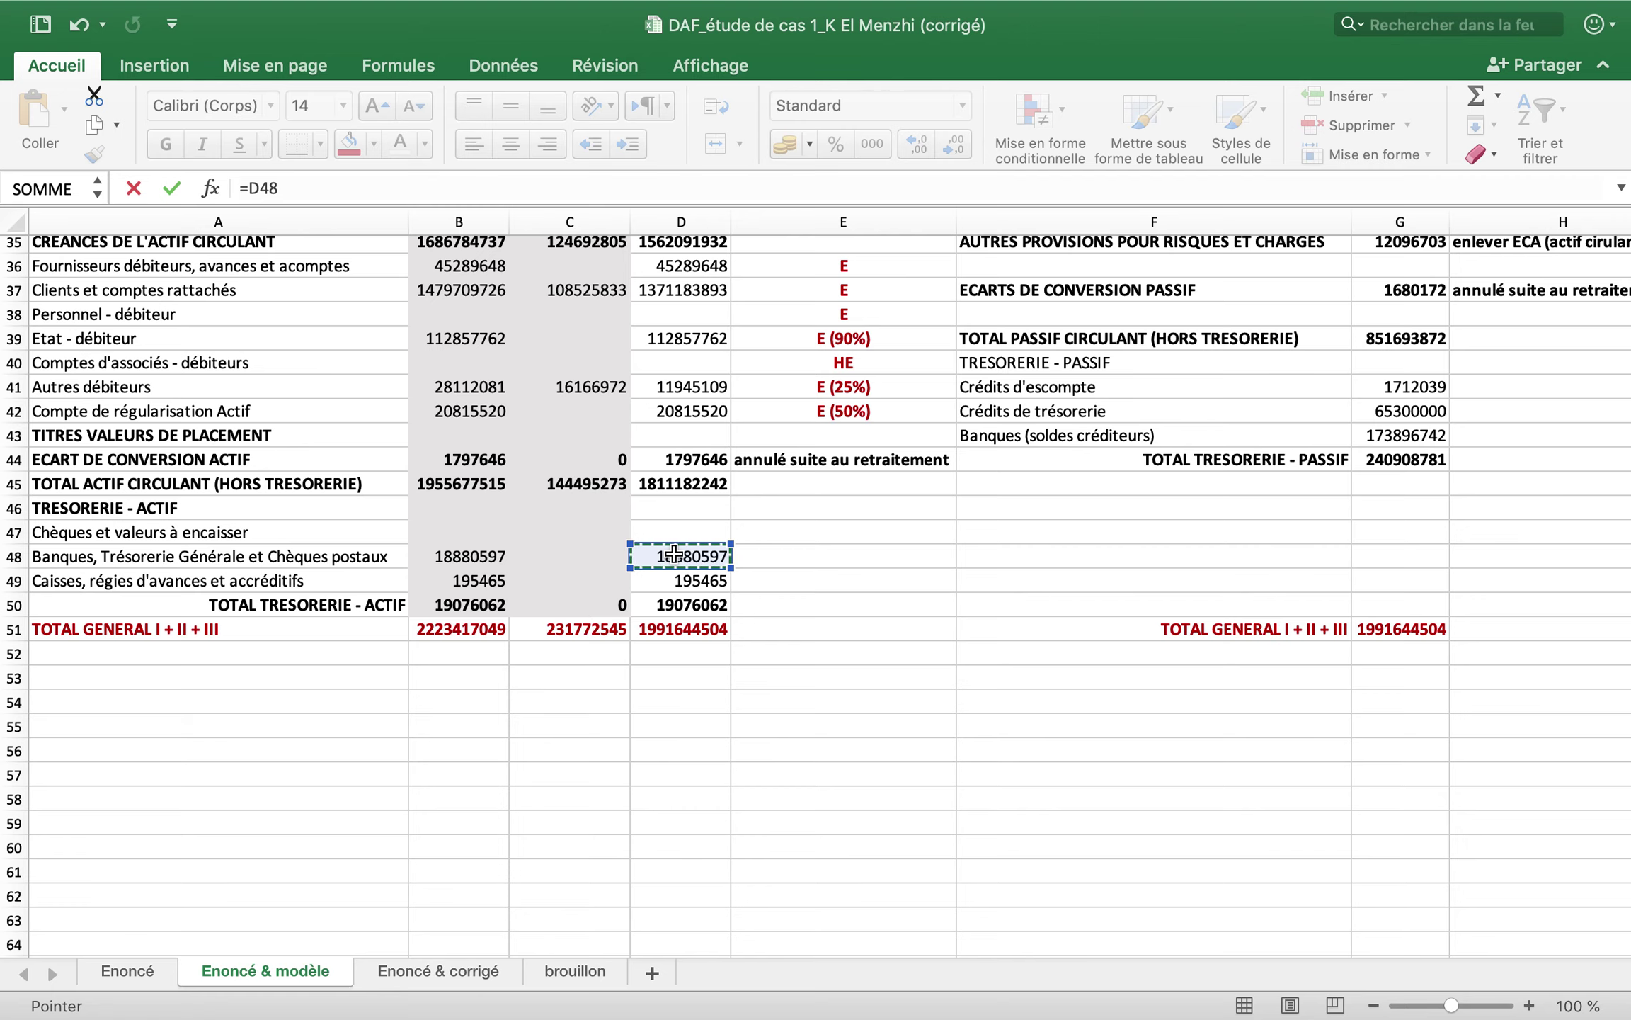
type("+")
left_click(660, 586)
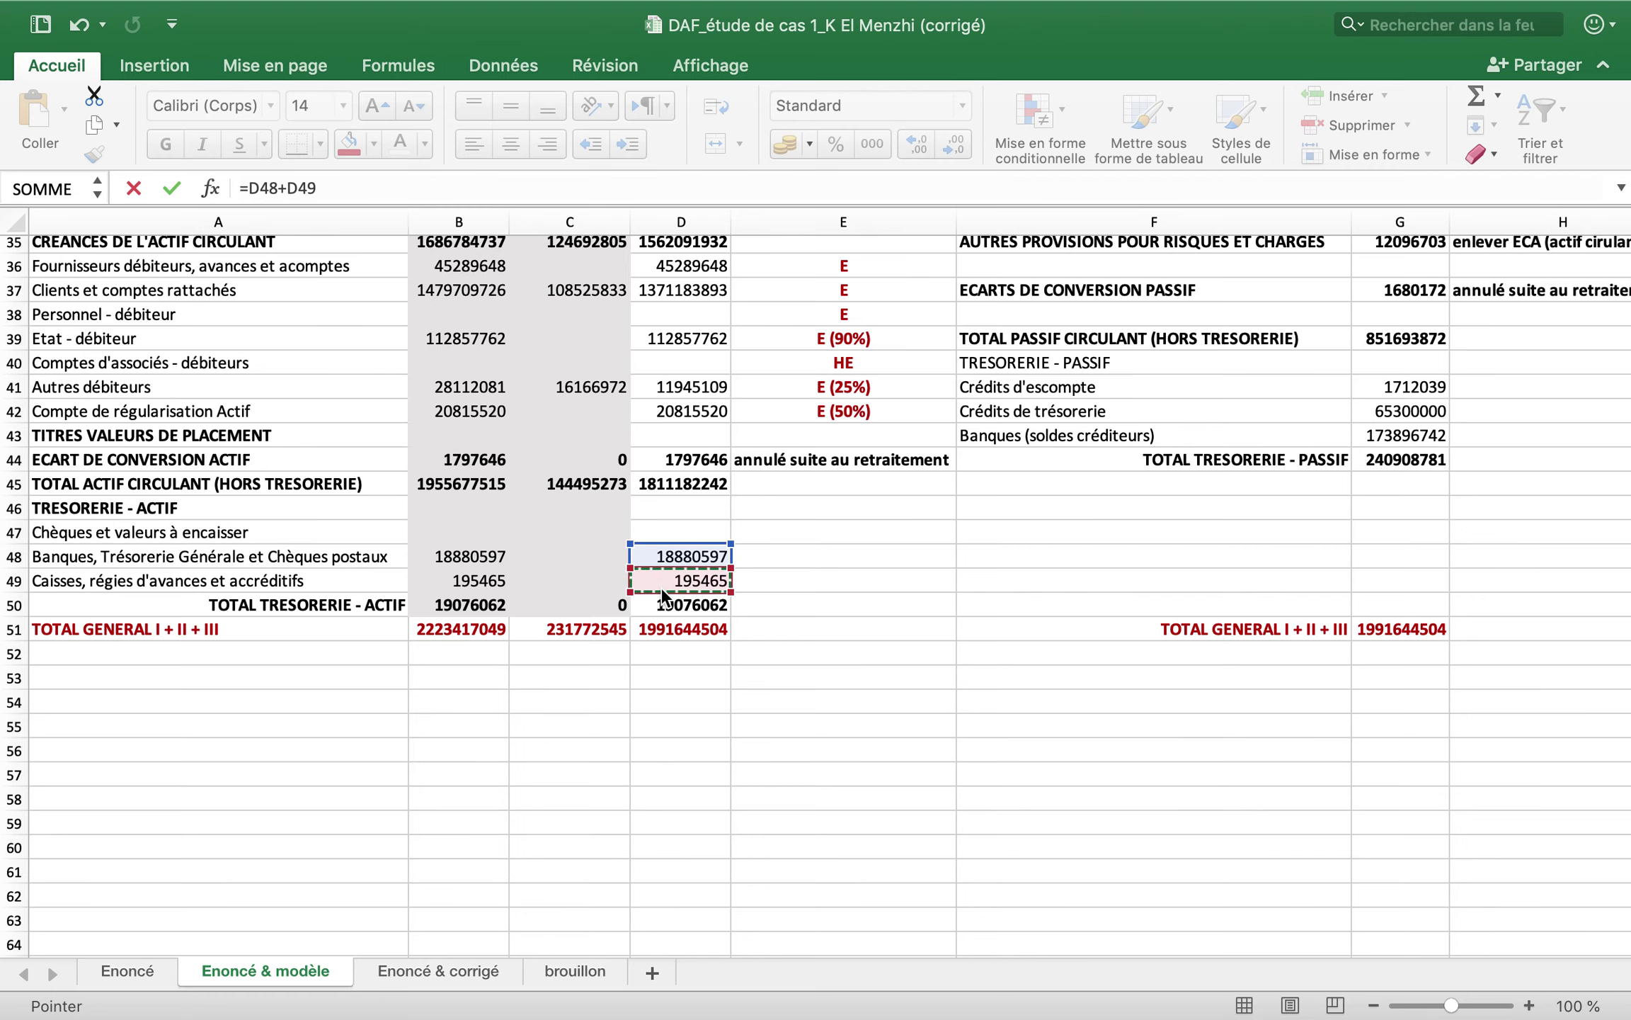
key("Return")
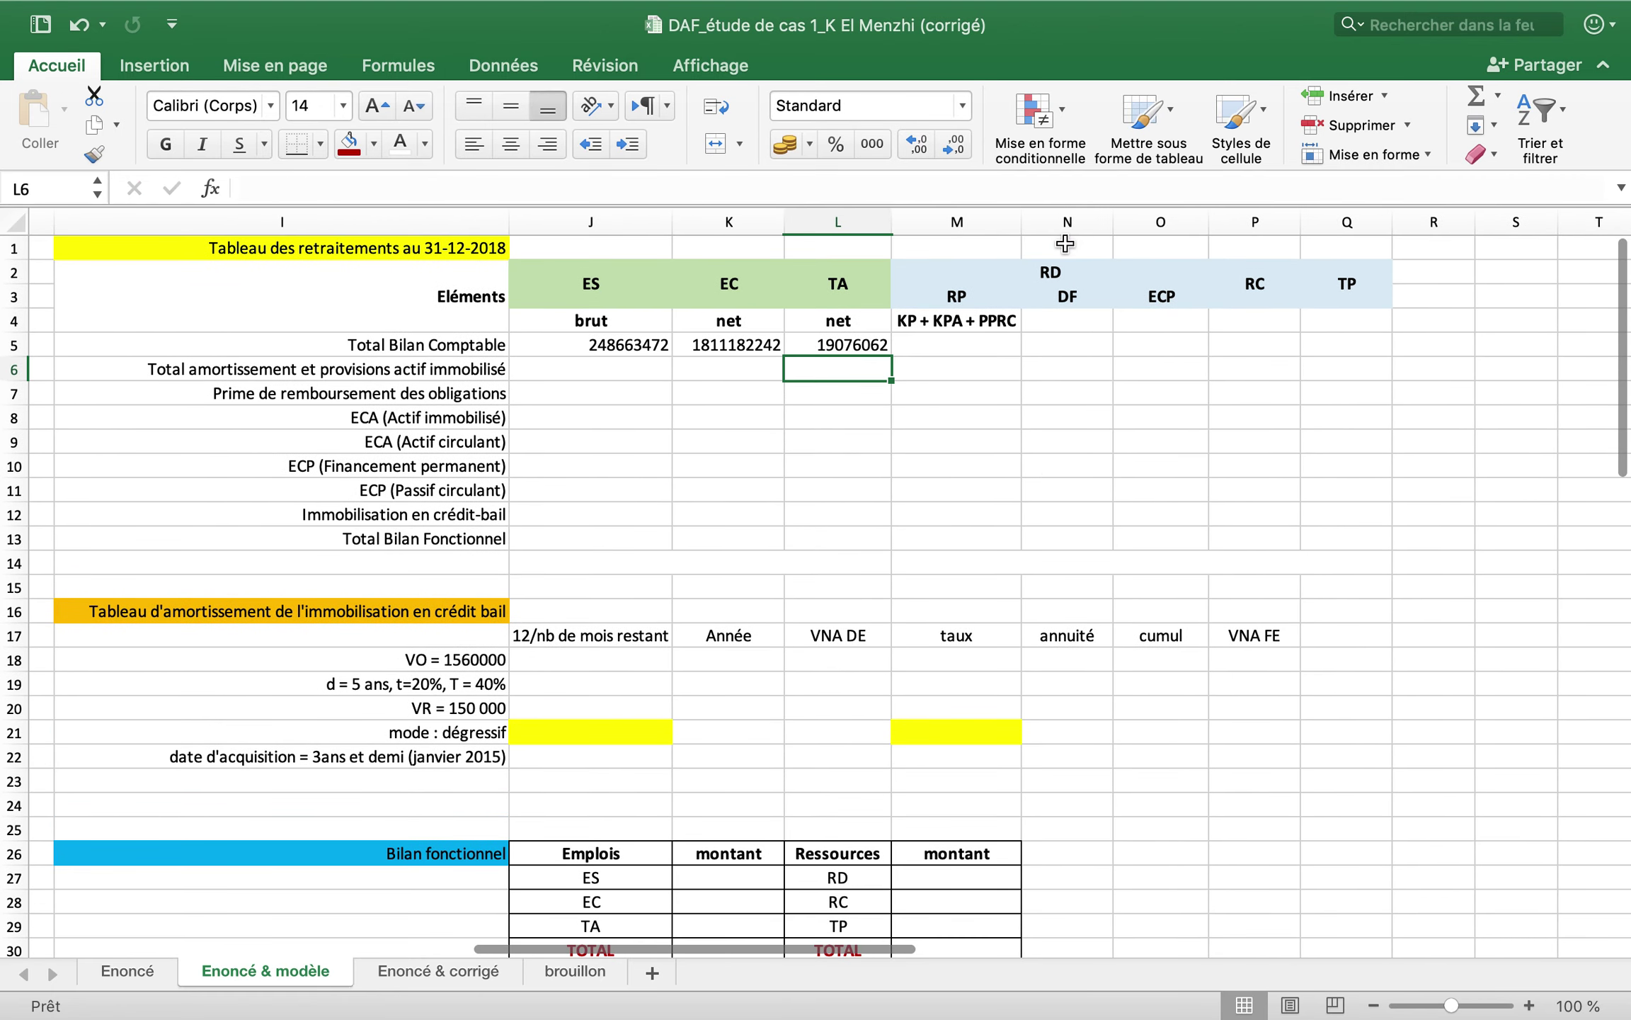
- Enter =G3+G12+G19 in M5 as the RP amount (KP + KPA + PPRC) for Total Bilan Comptable
left_click(984, 342)
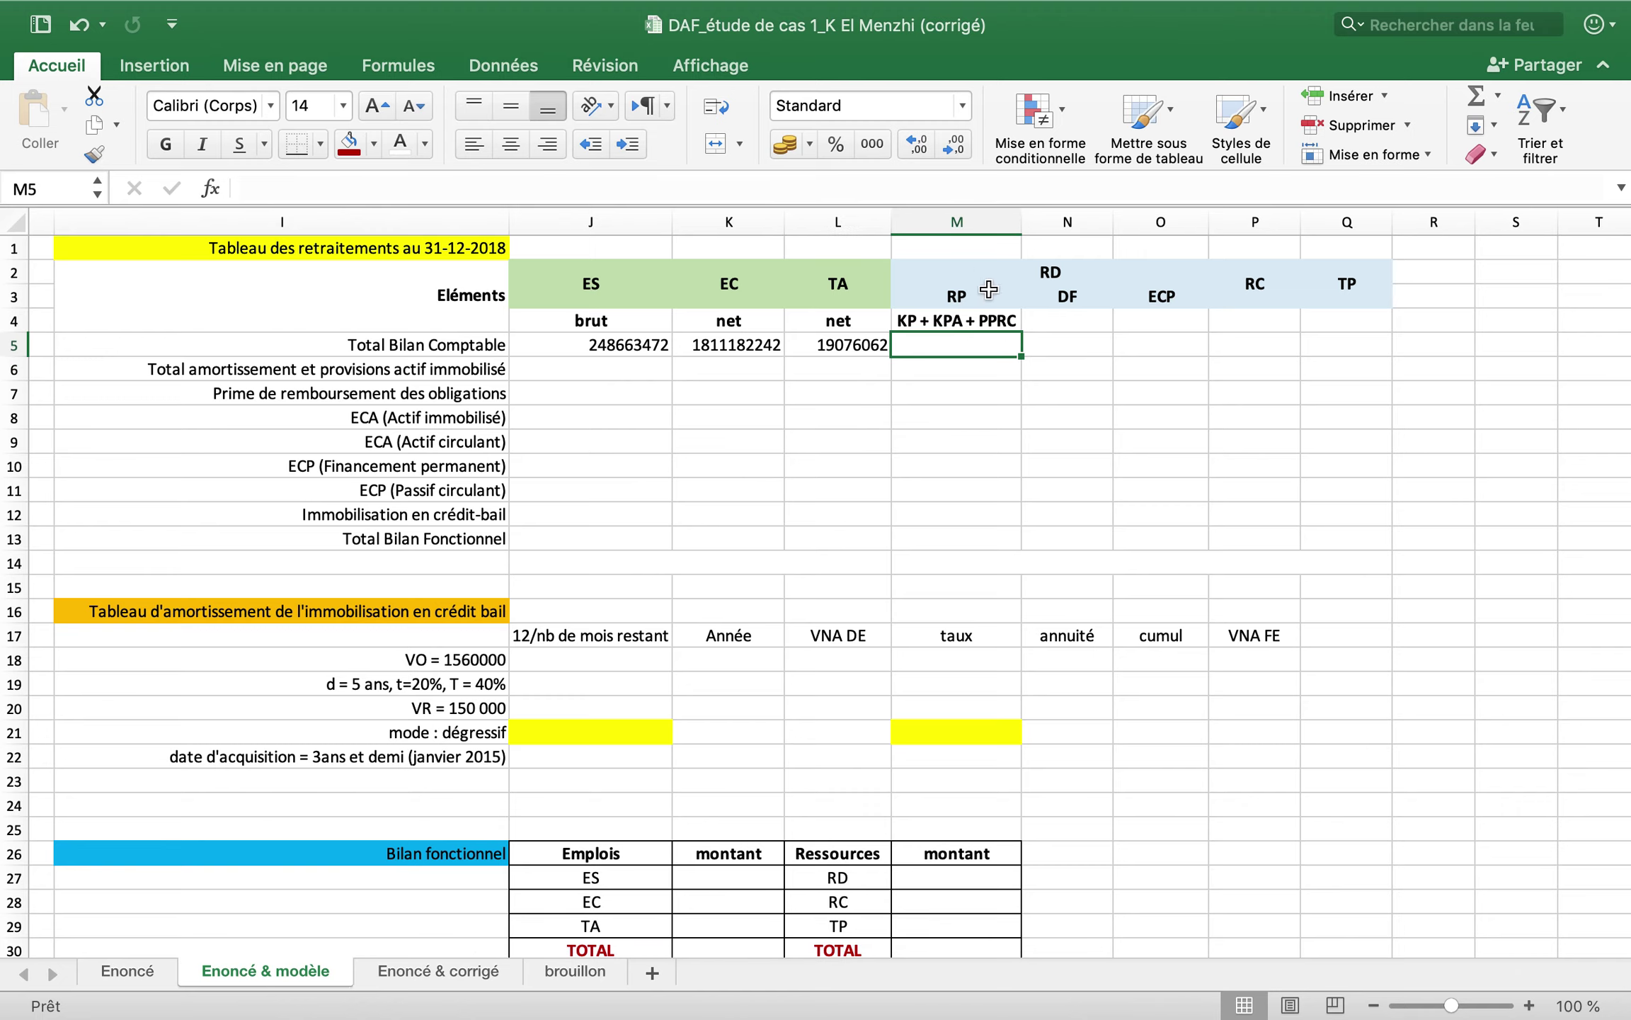
type("=")
scroll(717, 517, "left", 10)
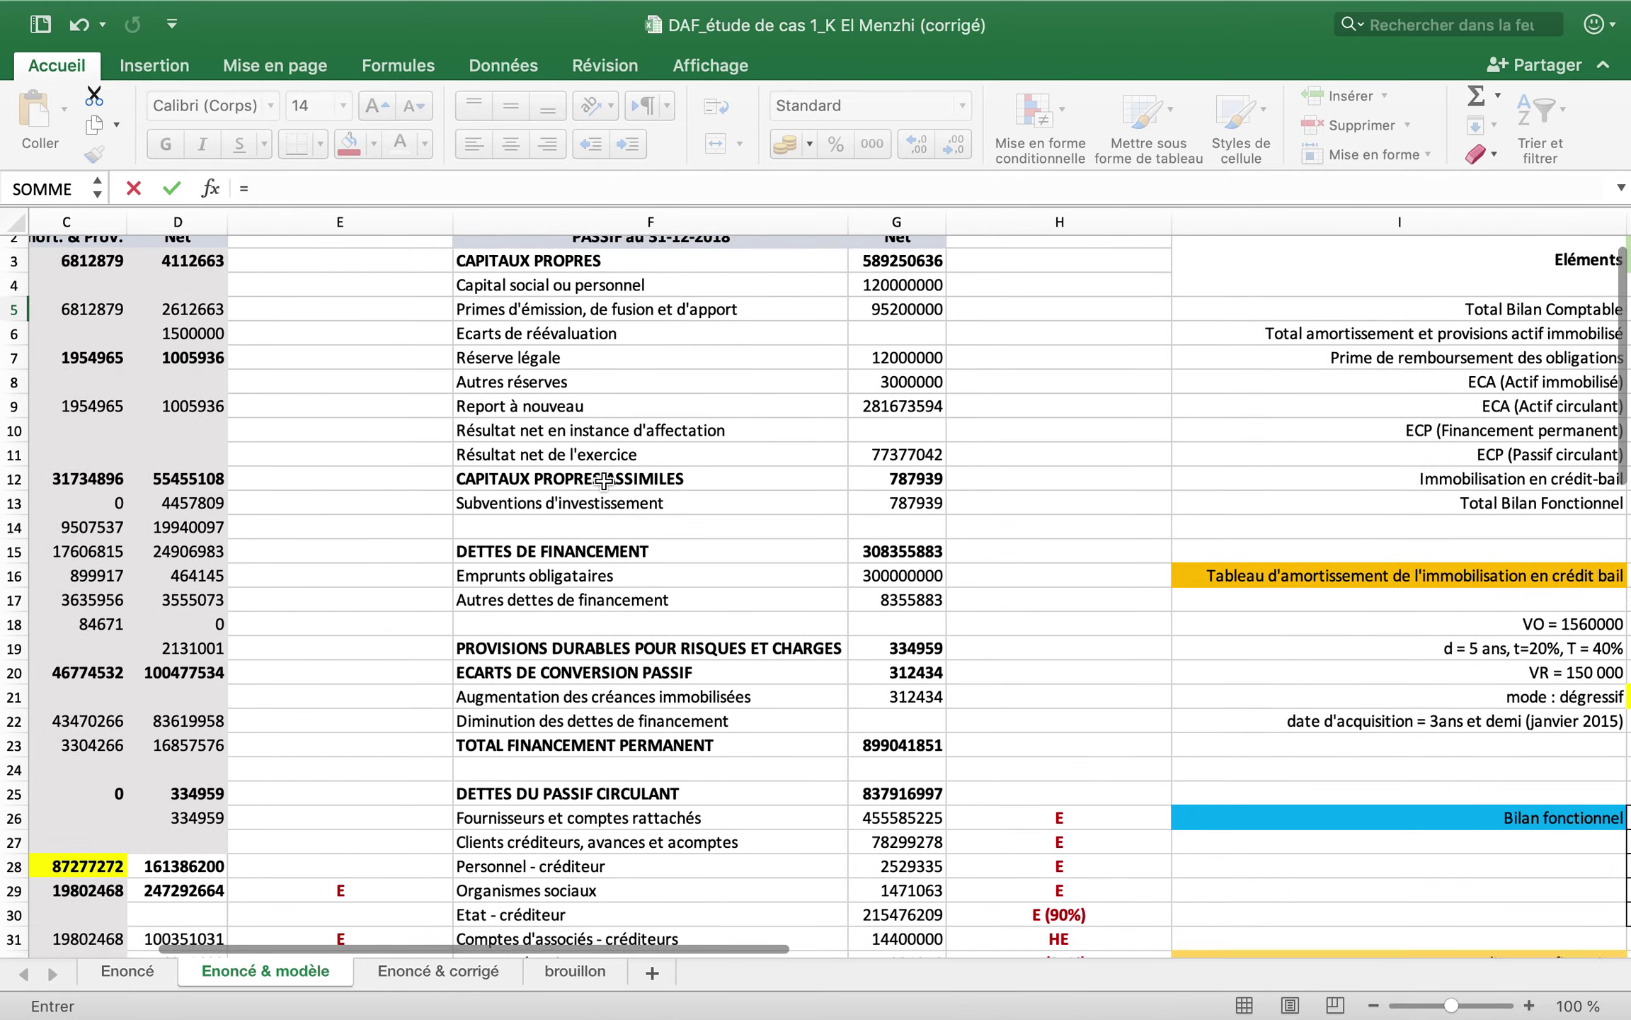
scroll(604, 481, "up", 1)
scroll(603, 481, "right", 1)
left_click(815, 293)
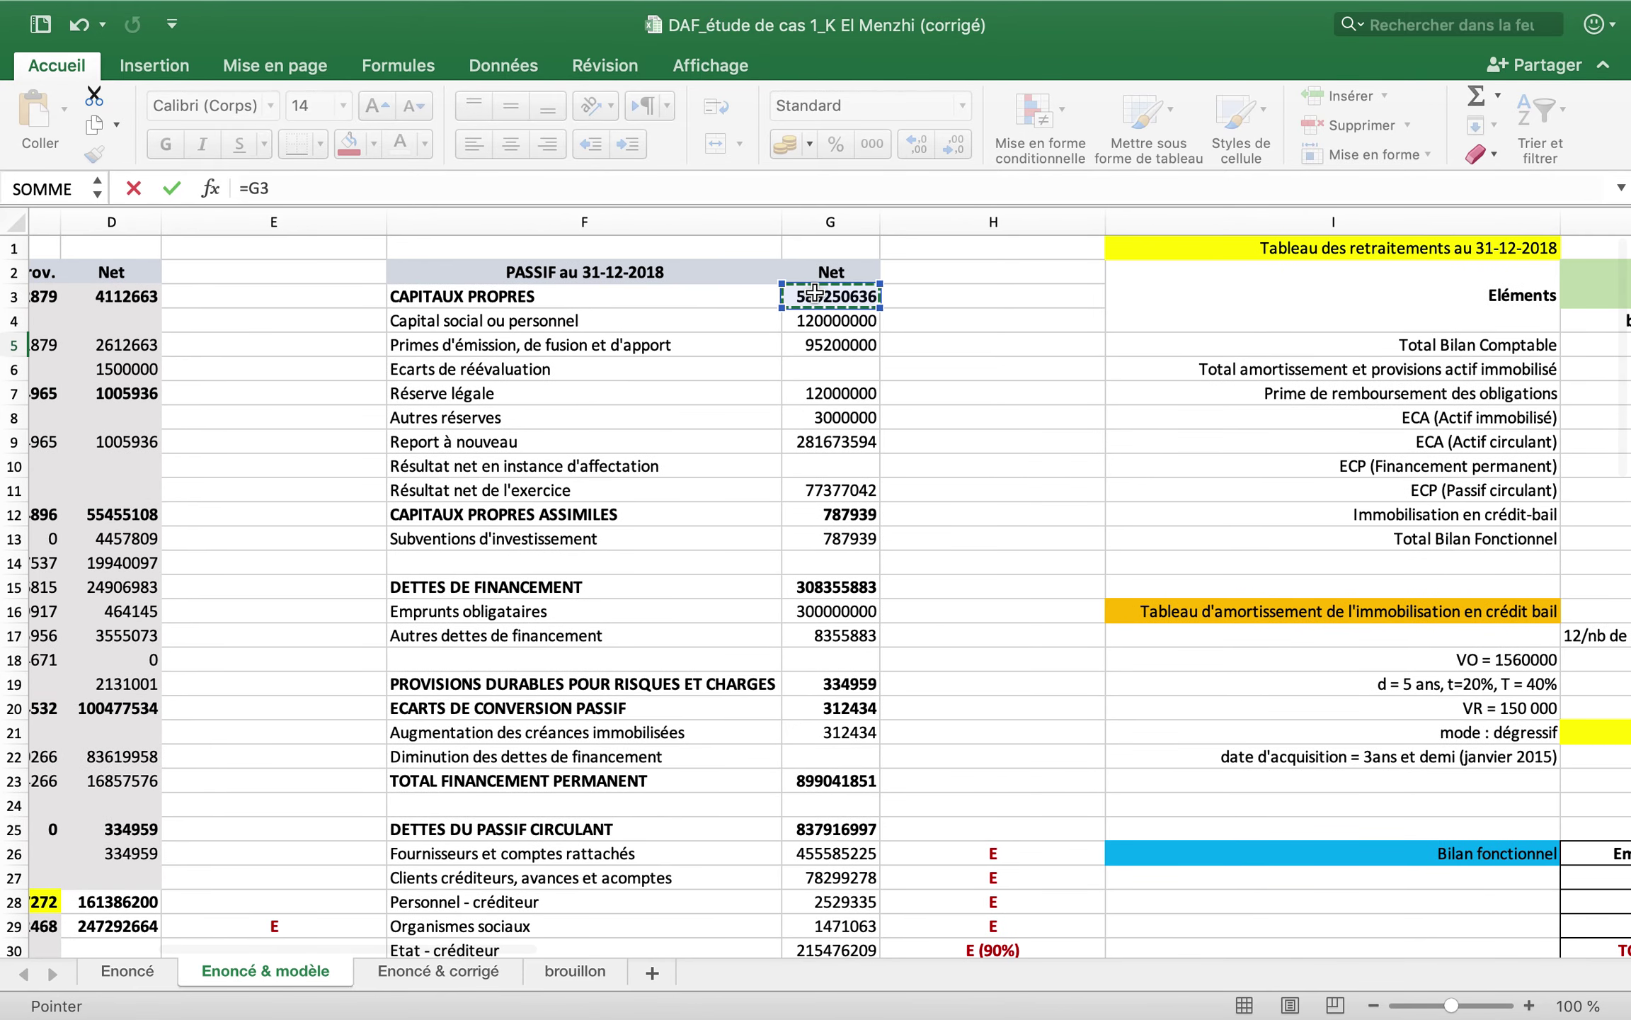
type("+")
left_click(870, 514)
type("+")
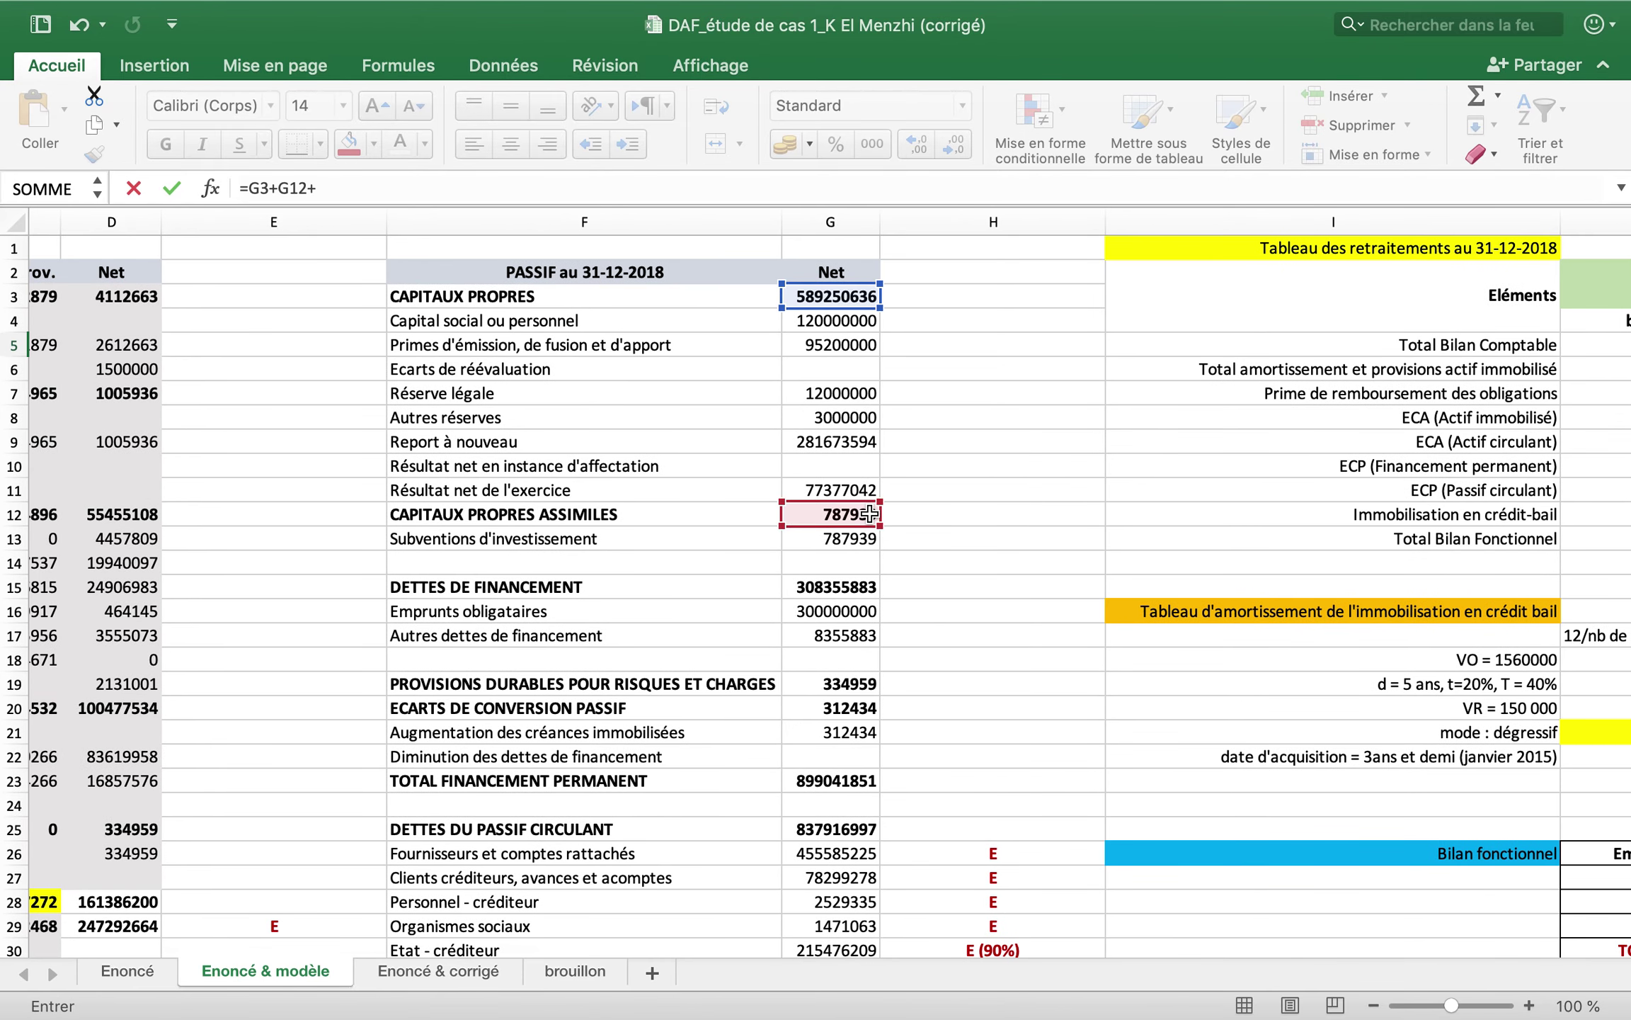
key("Return")
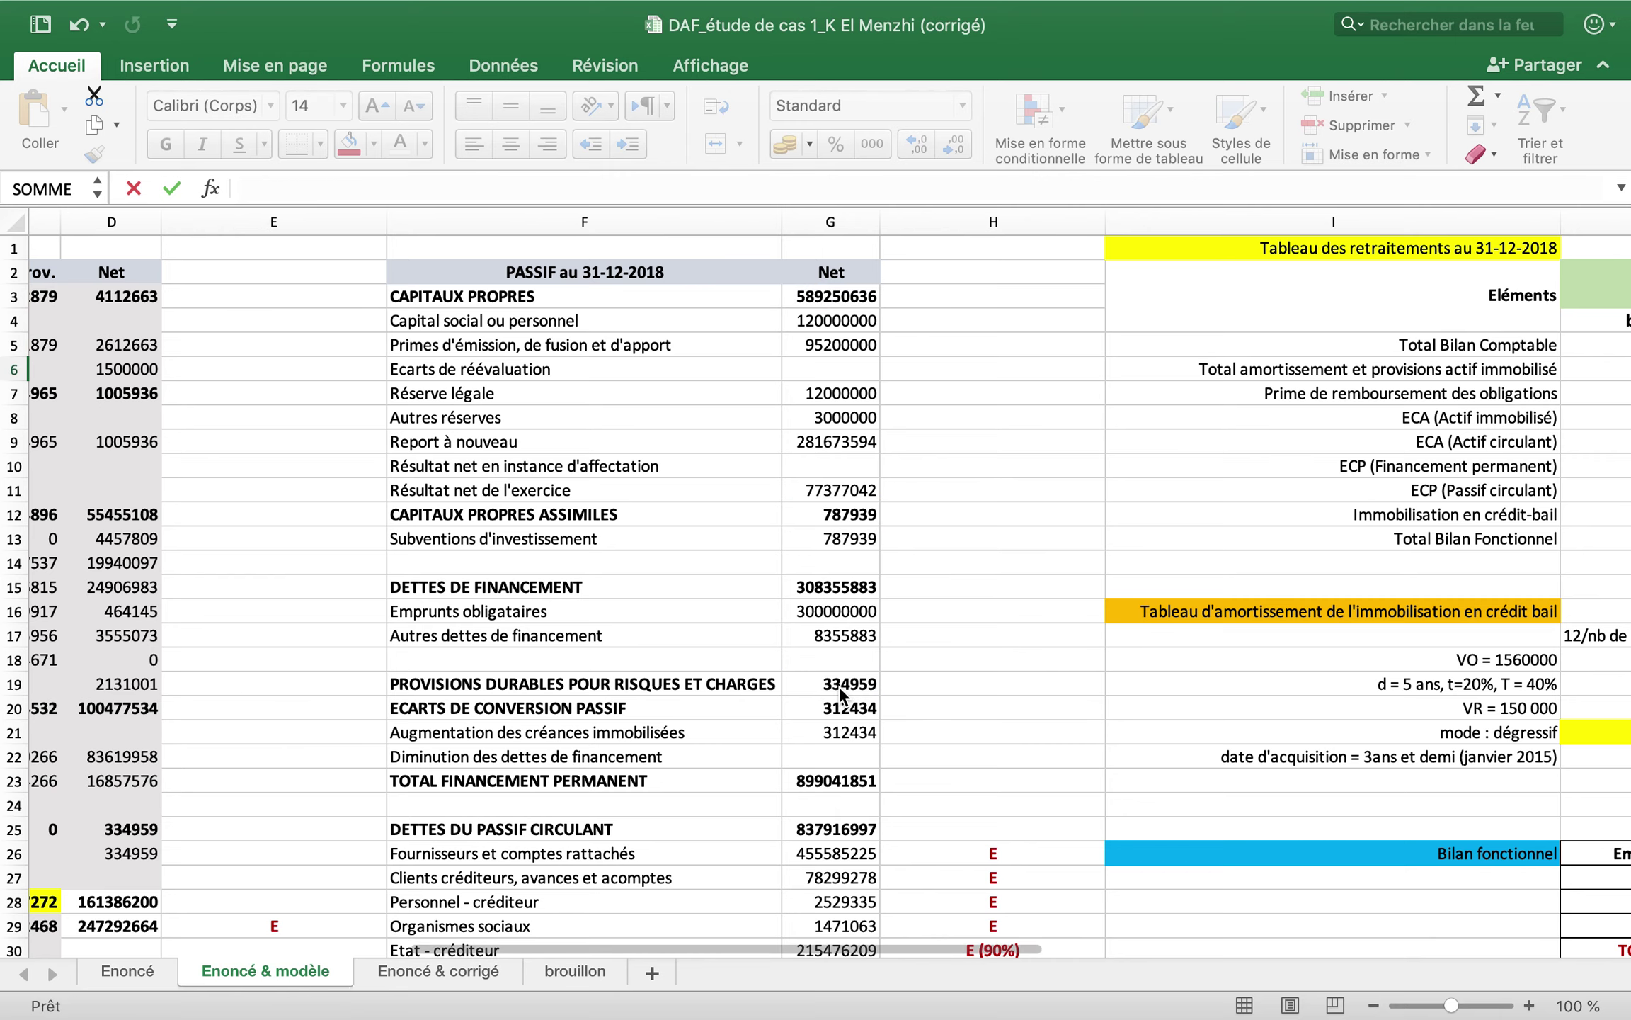
scroll(1181, 483, "right", 2)
scroll(1180, 483, "down", 1)
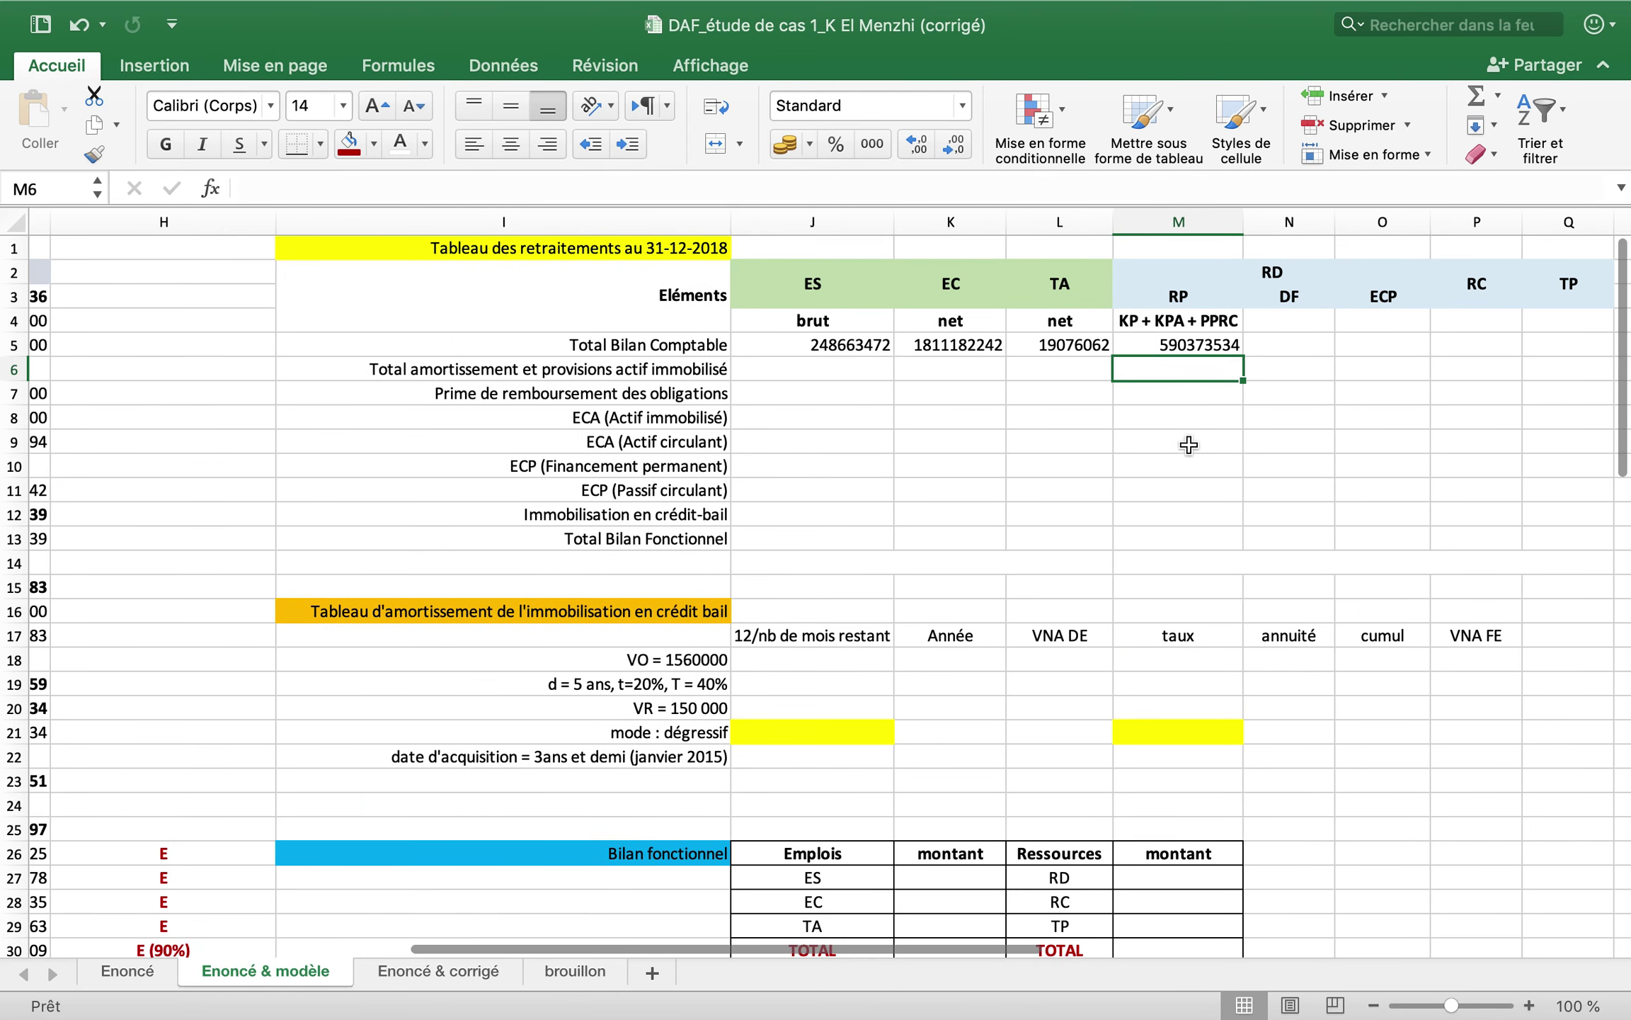
left_click(1150, 347)
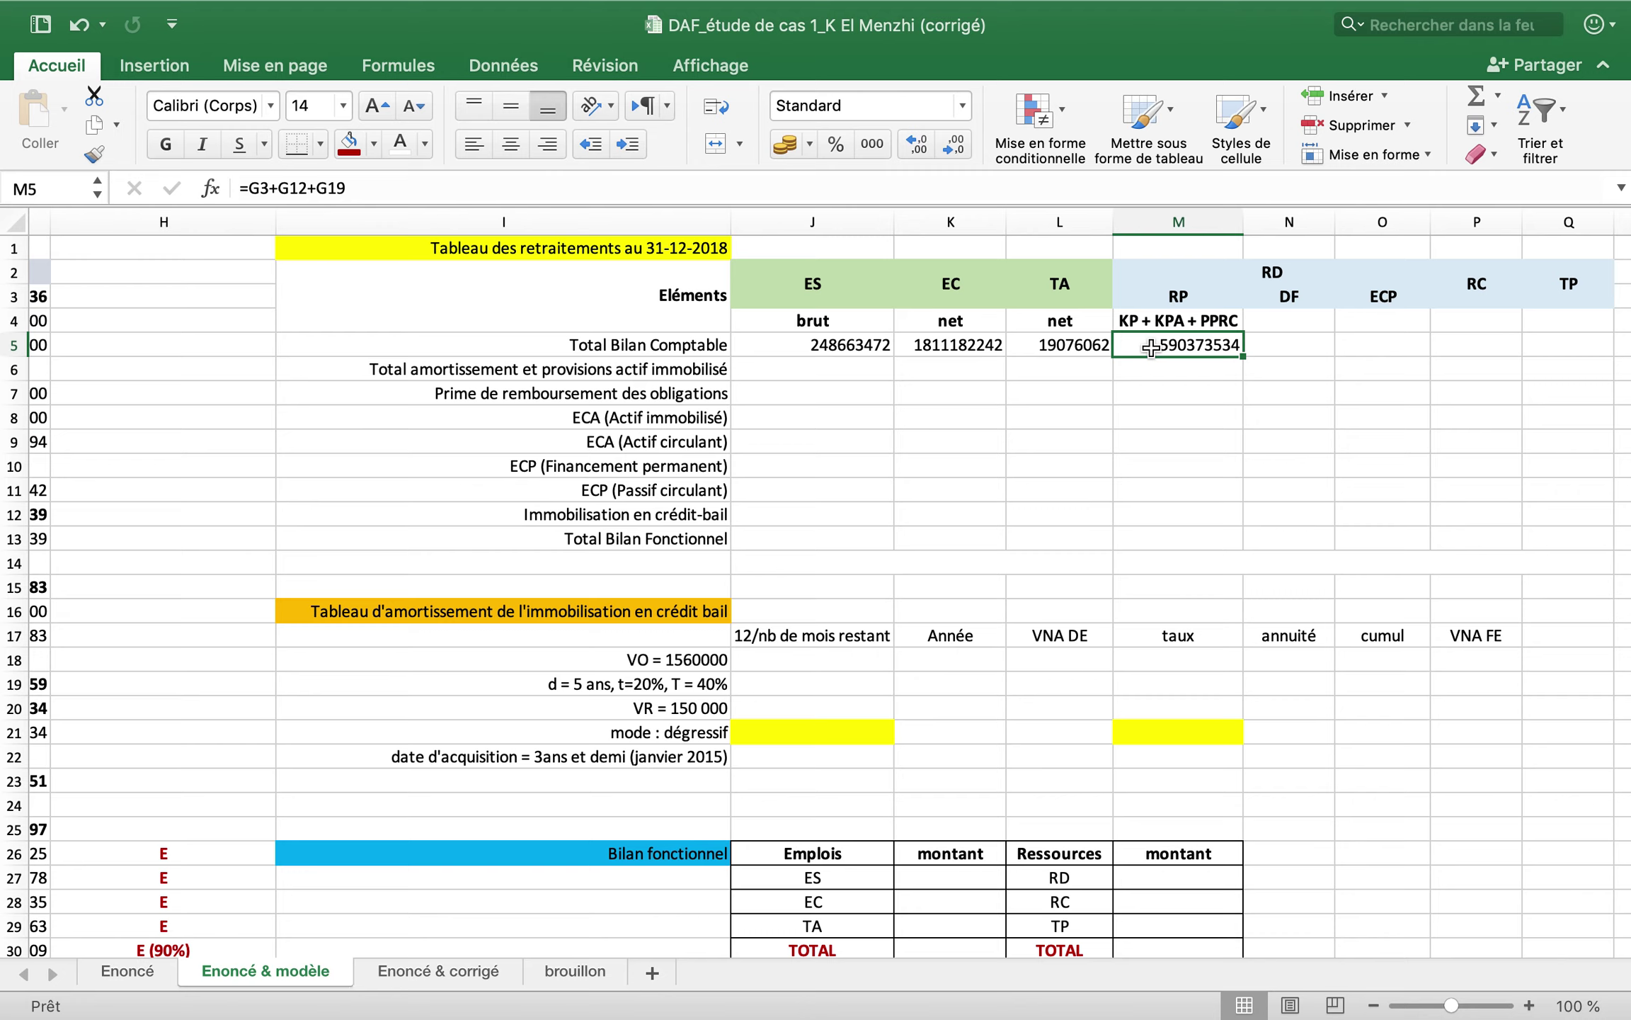
- Enter =G16+G17 in N5 as the DF amount for Total Bilan Comptable
left_click(1287, 344)
type("=")
scroll(863, 437, "left", 10)
left_click(897, 486)
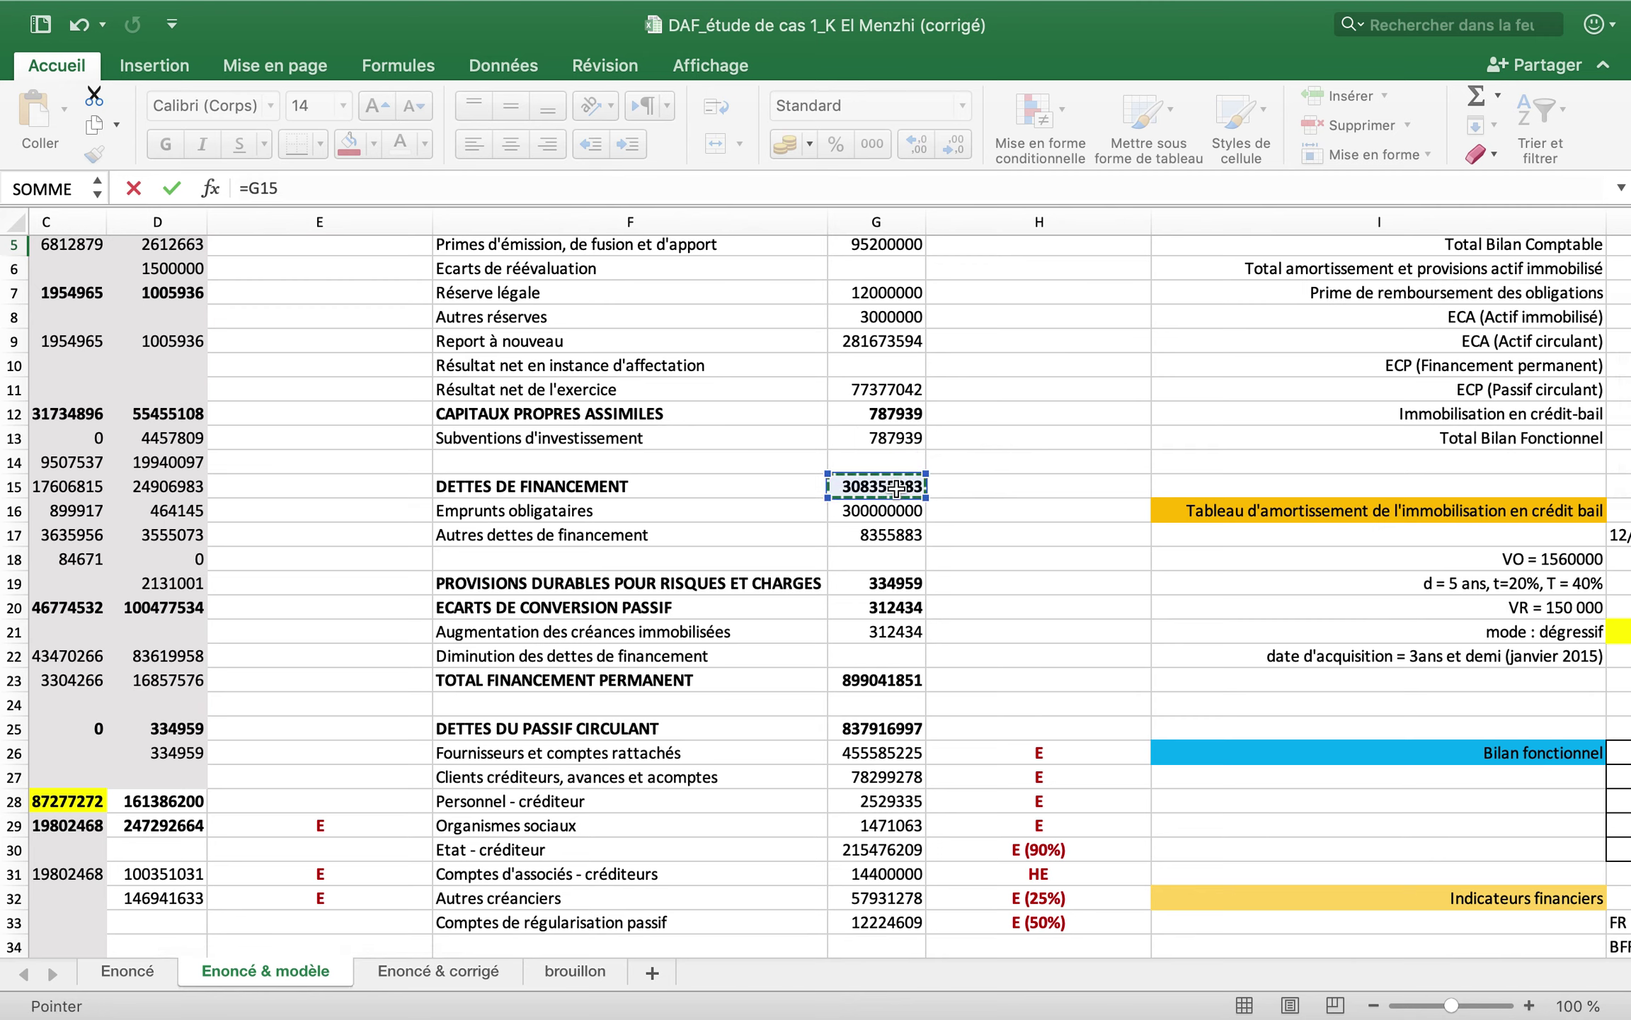
left_click(878, 513)
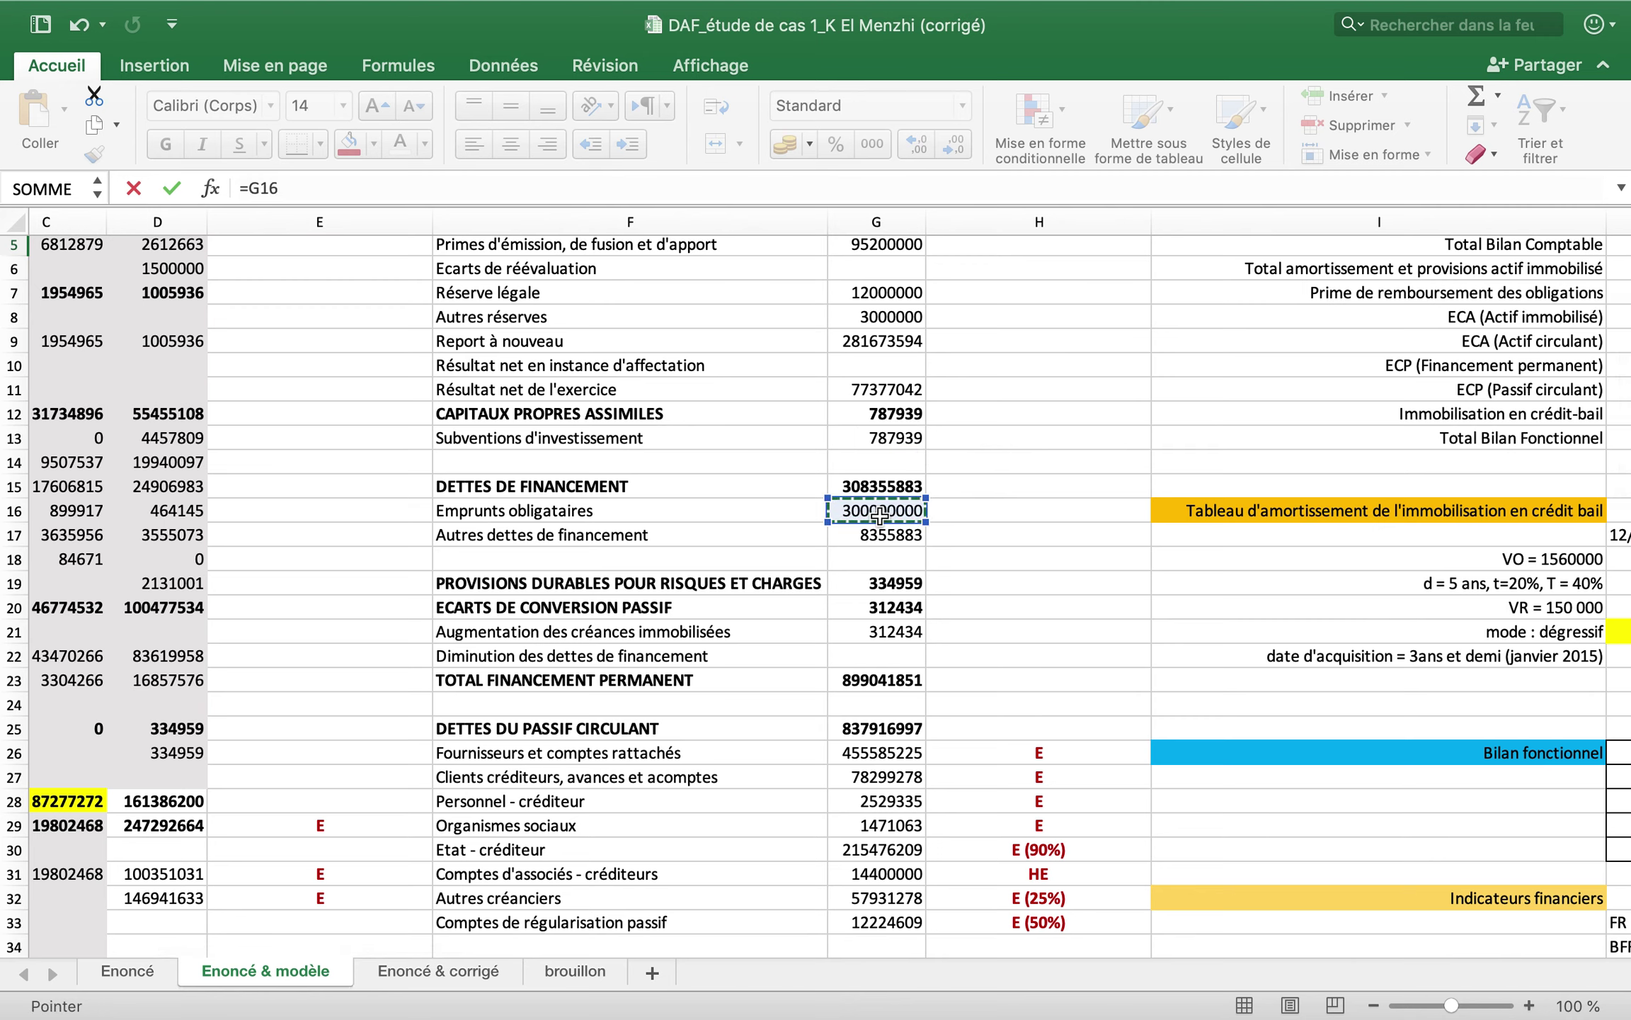
type("+")
left_click(864, 540)
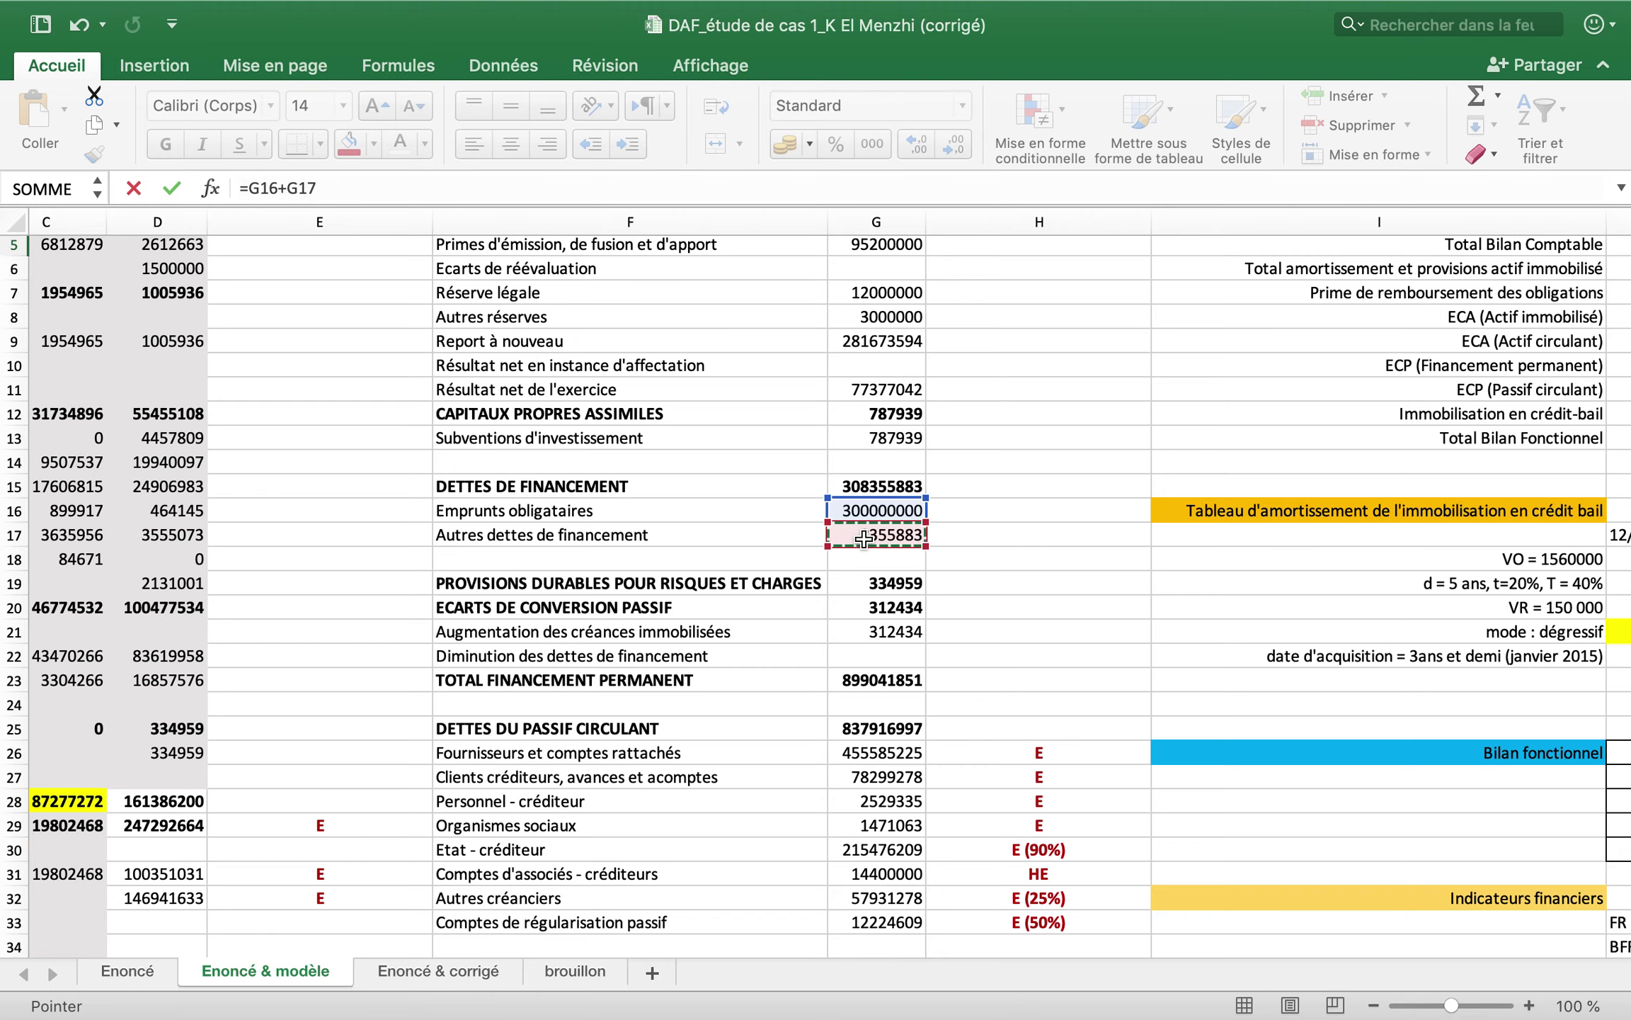
key("Return")
- Enter =G20 in O5 as the ECP amount for Total Bilan Comptable
left_click(1267, 343)
type("=")
scroll(673, 520, "left", 10)
scroll(672, 520, "down", 5)
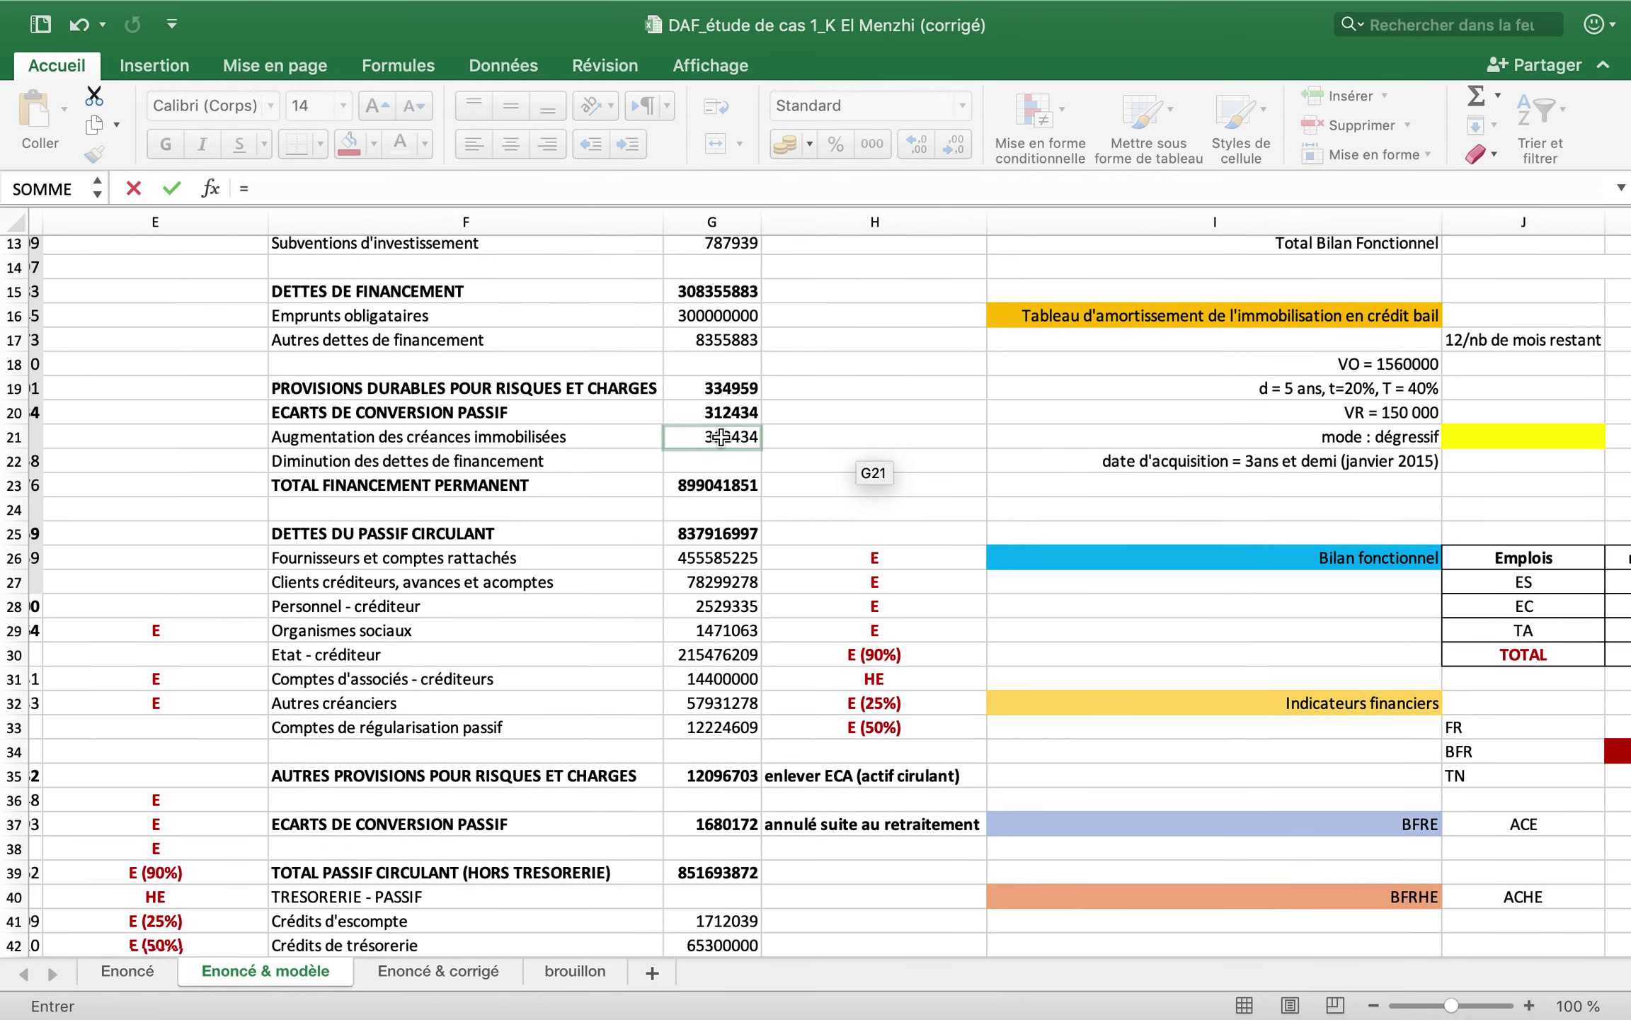
left_click(720, 411)
scroll(1529, 489, "up", 10)
scroll(1529, 488, "right", 5)
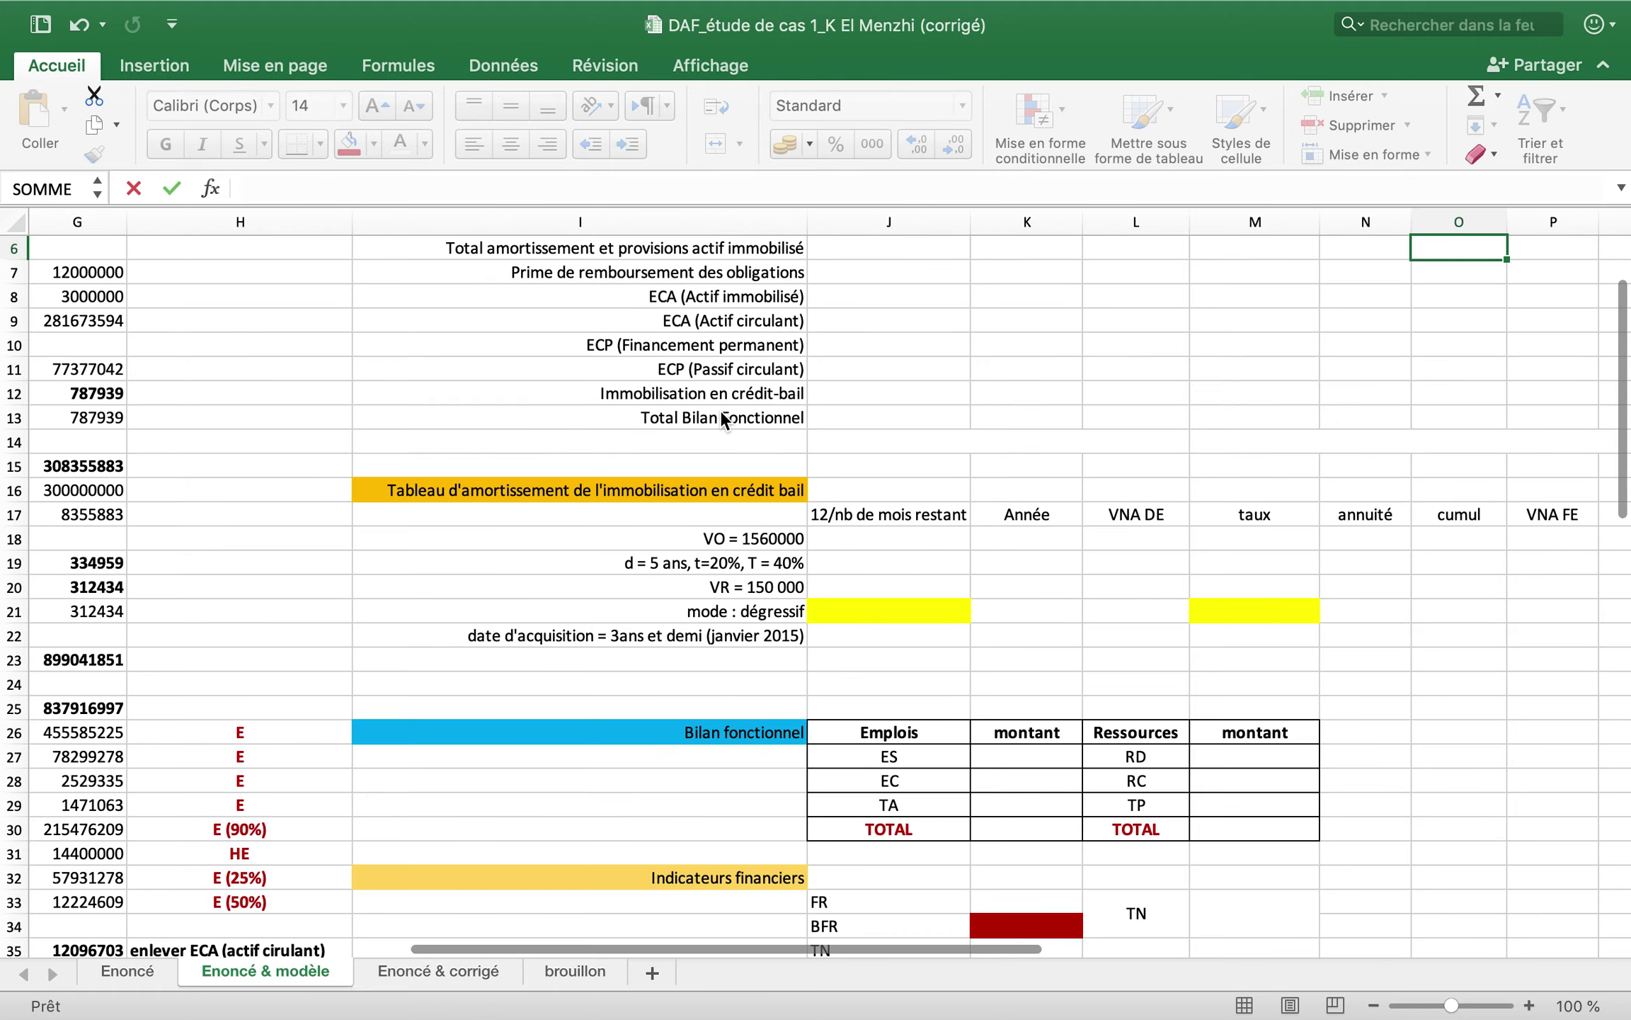
key("Return")
- Enter =G25+G35+G37 in P5 as the RC amount for Total Bilan Comptable
left_click(1151, 339)
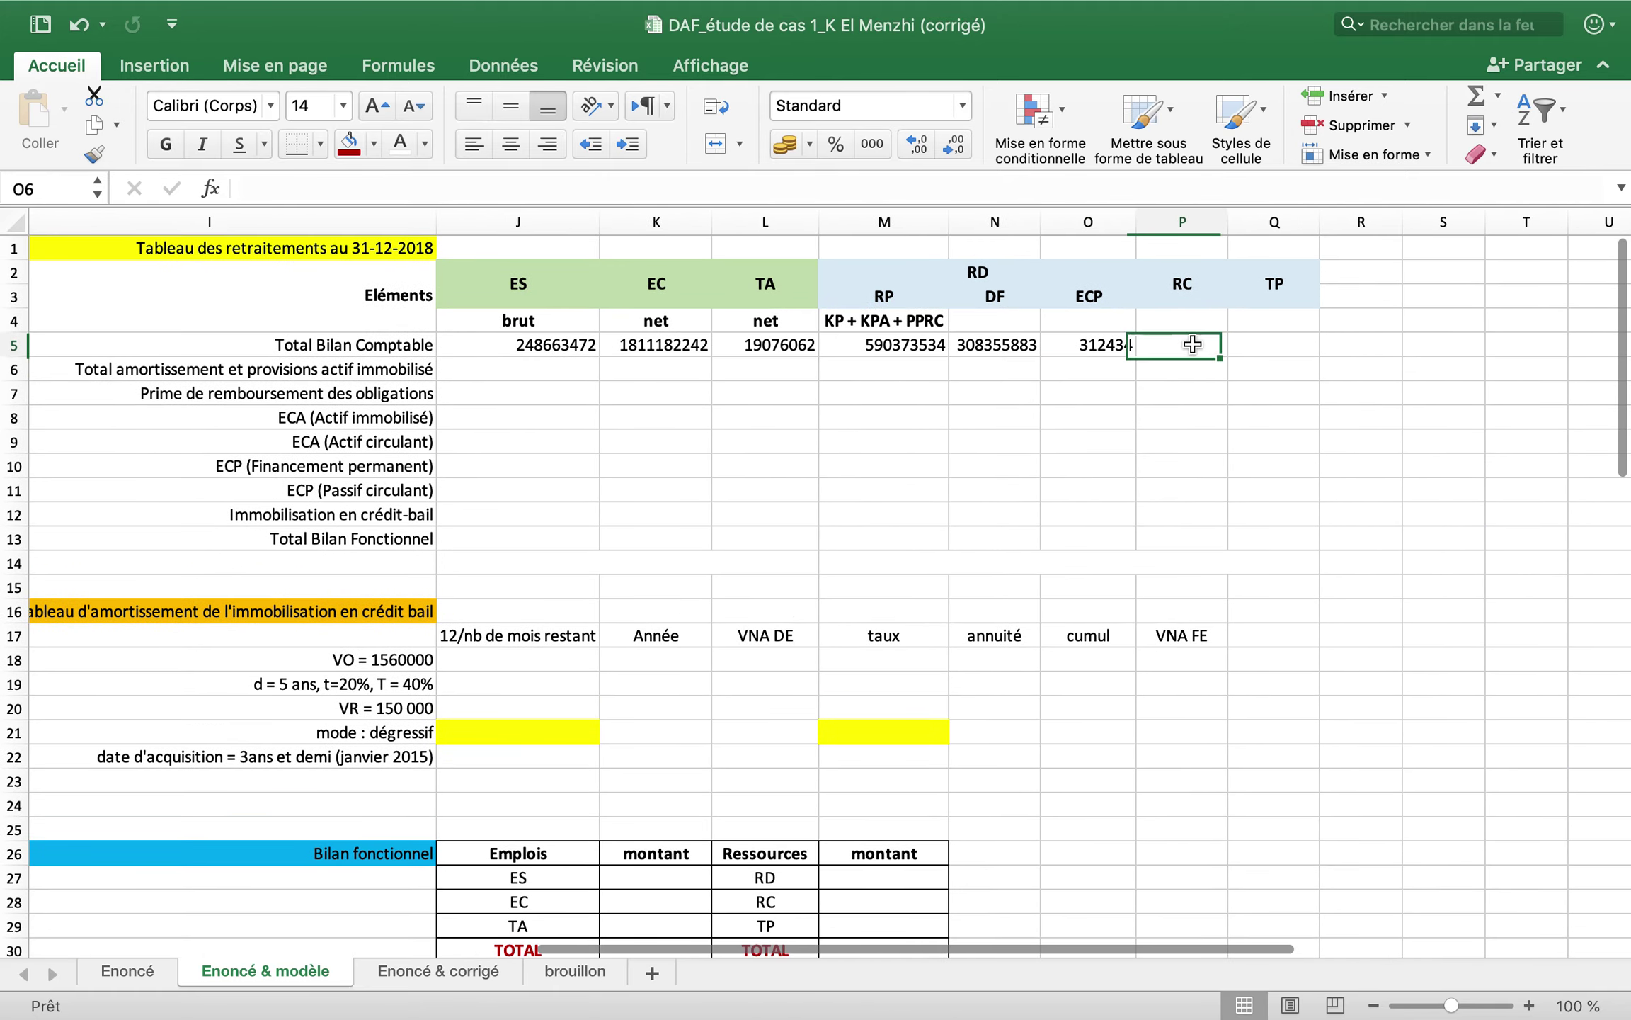
type("=")
scroll(958, 427, "down", 10)
scroll(958, 427, "left", 5)
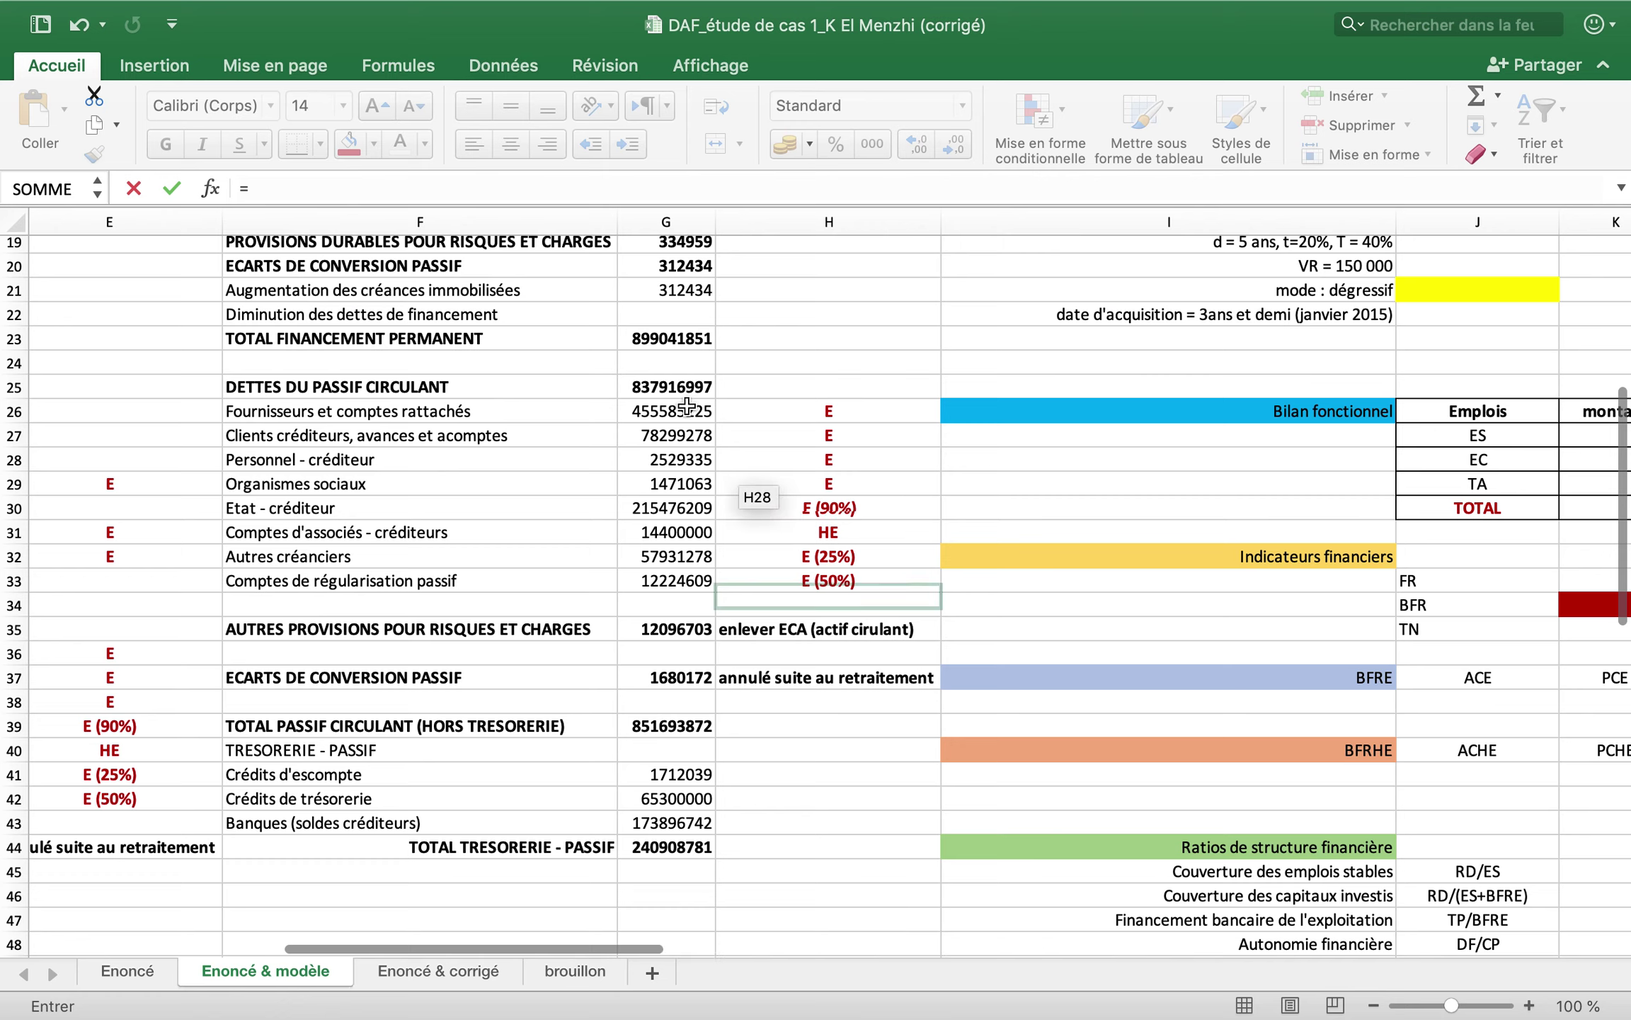
left_click(688, 388)
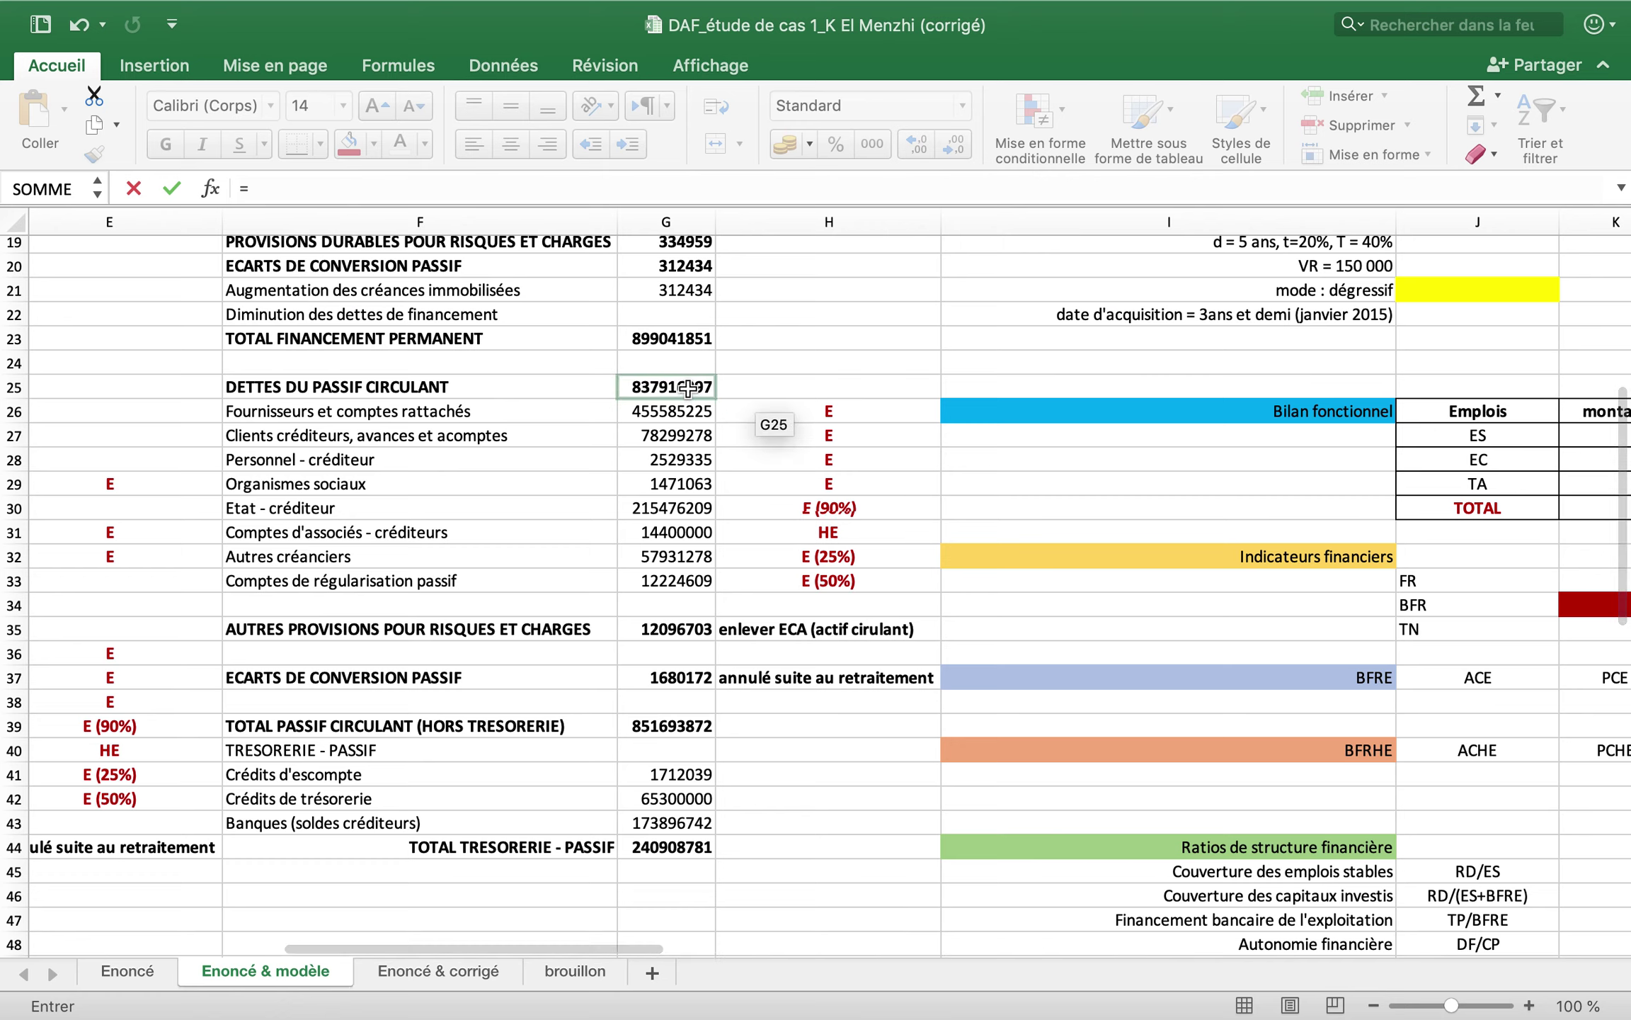
type("+")
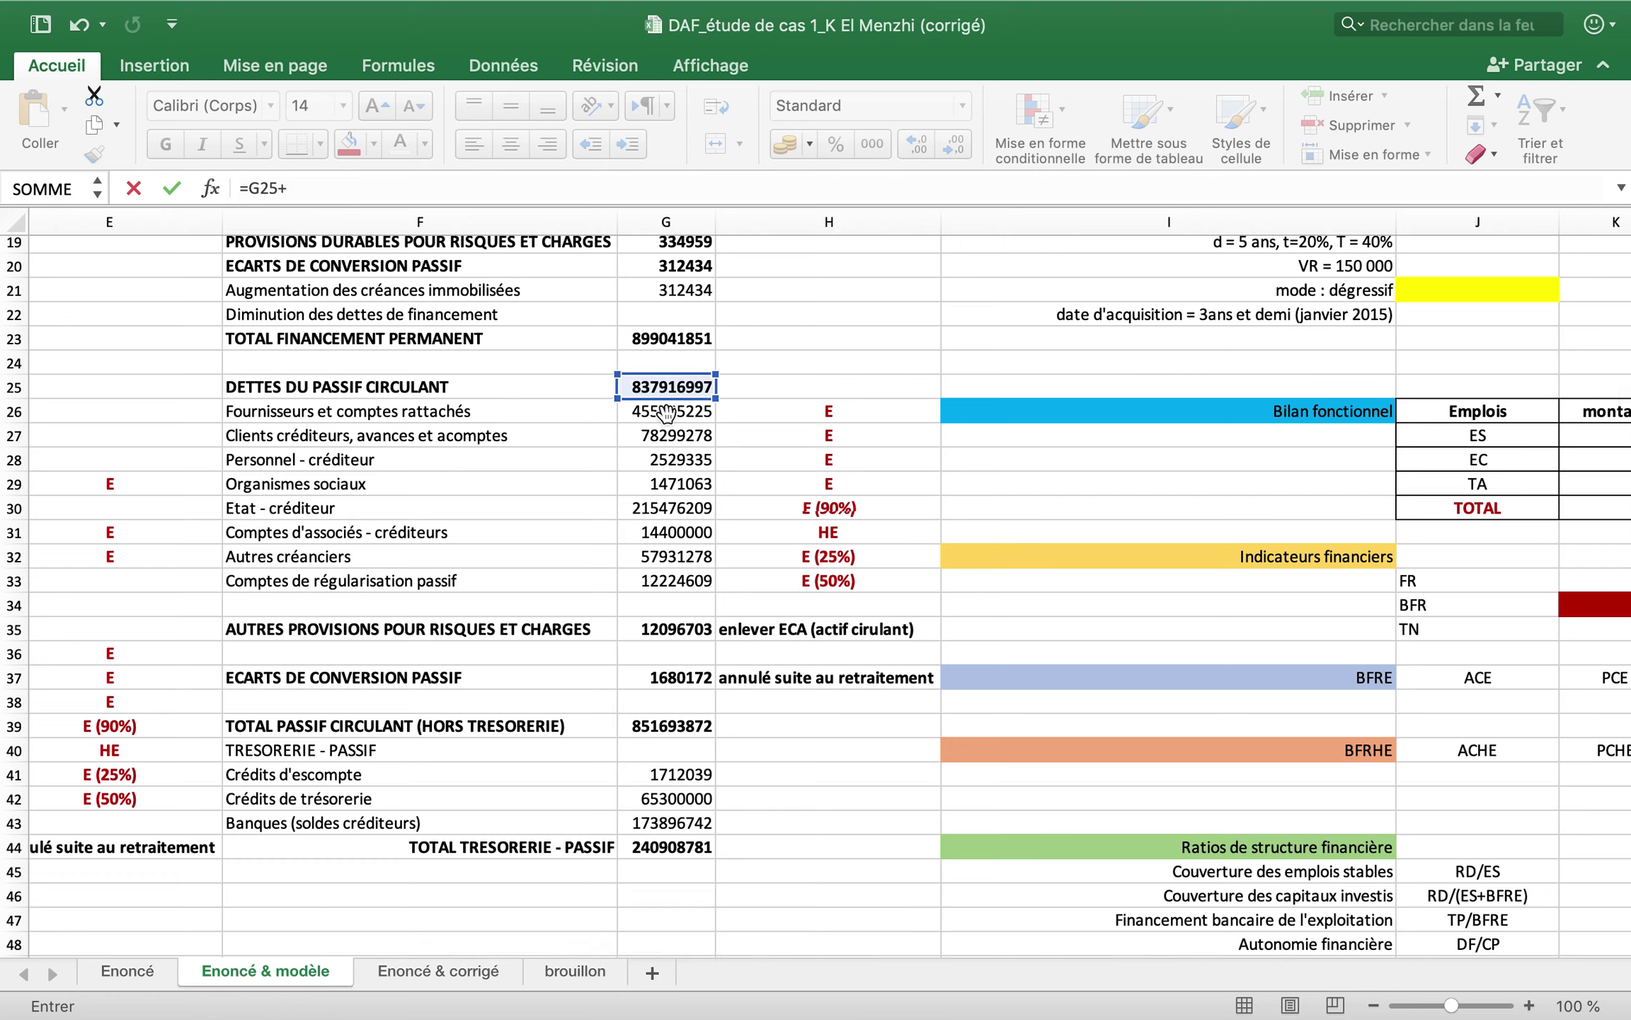
left_click(686, 629)
type("+")
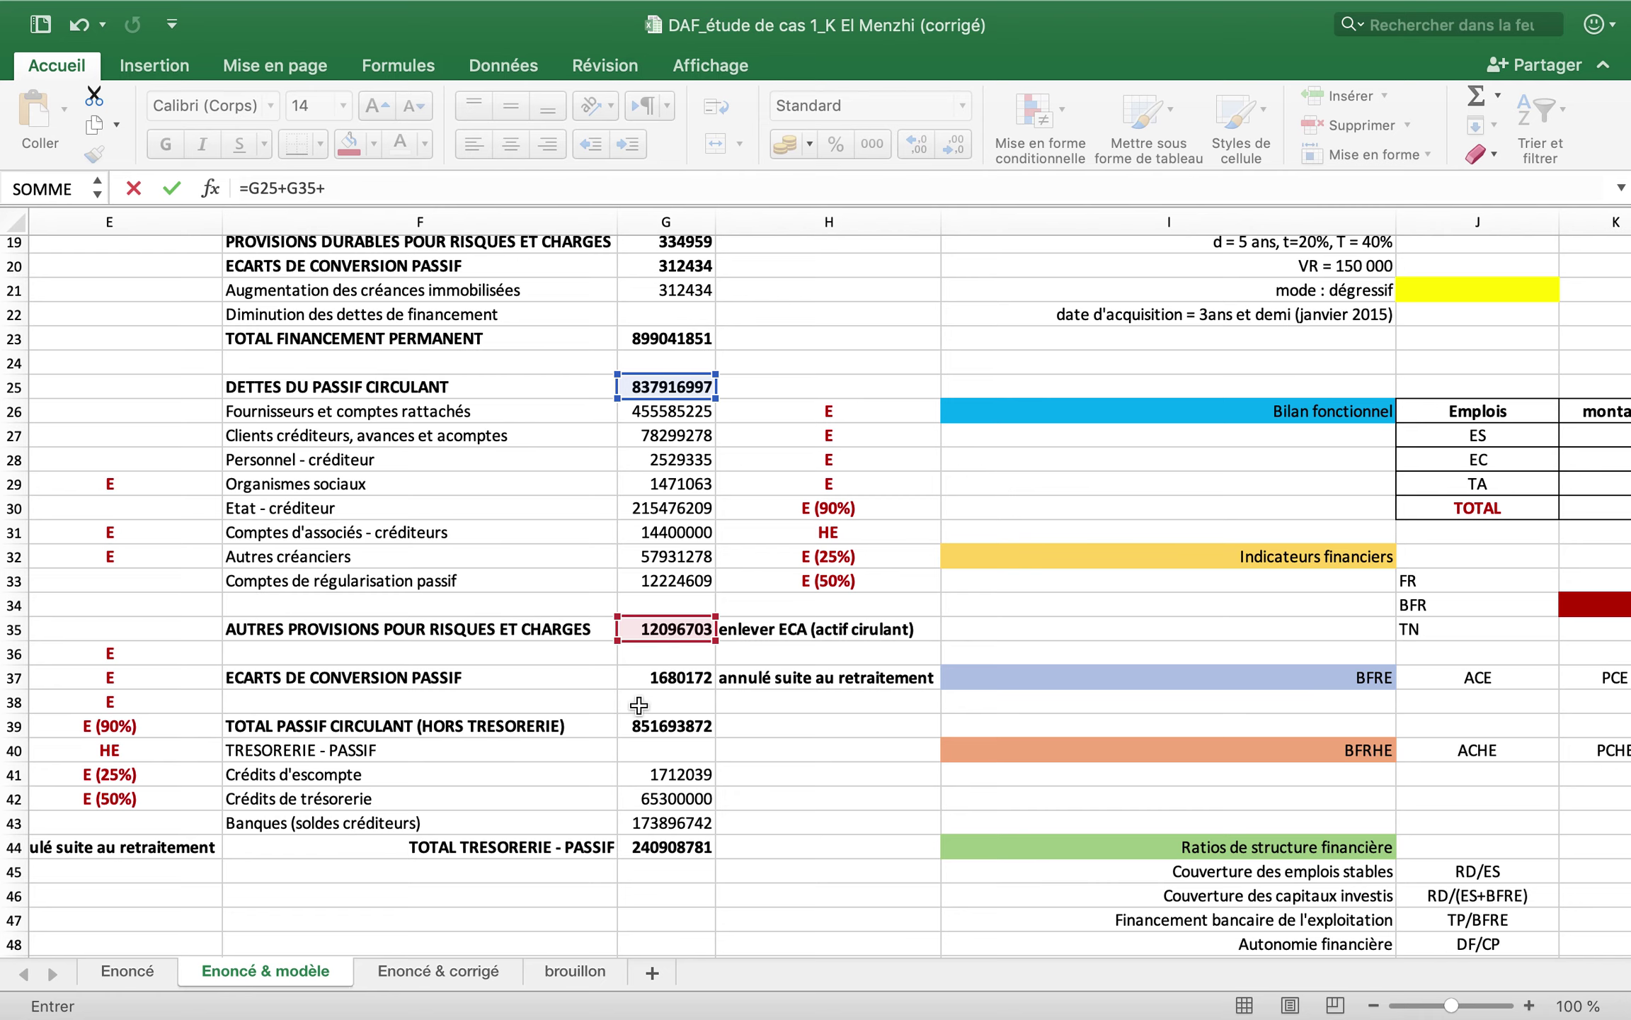
left_click(659, 678)
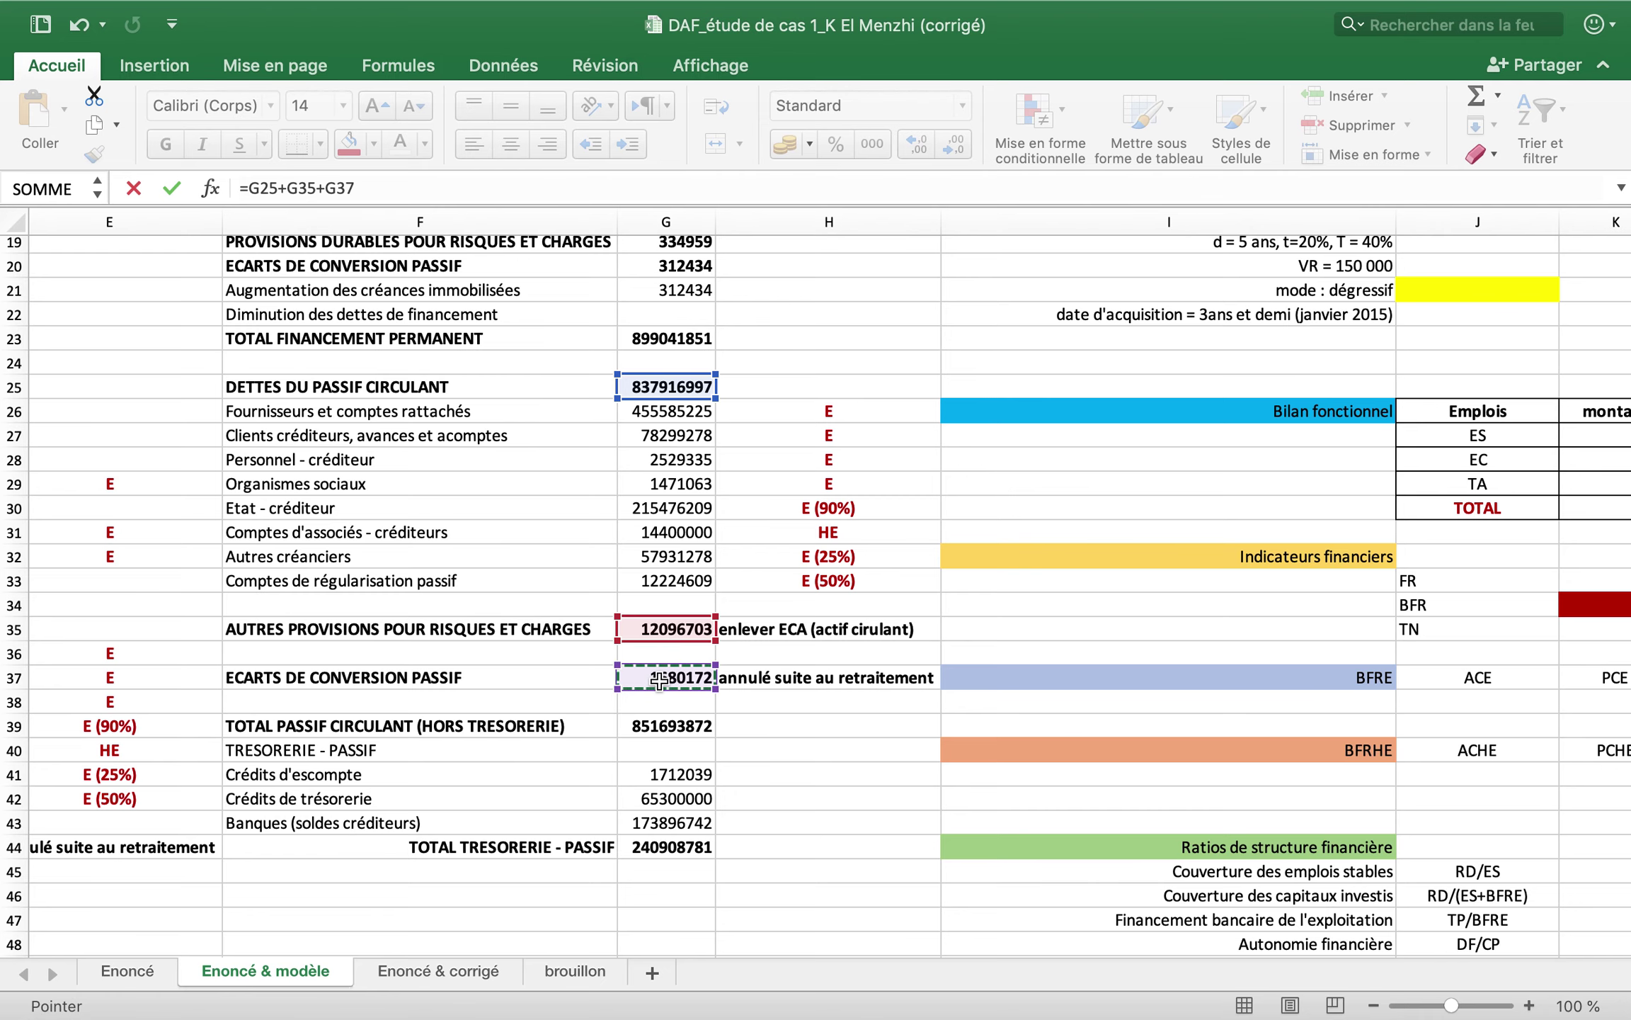
key("Return")
- Enter =G41+G42+G43 in Q5 as the TP amount for Total Bilan Comptable
scroll(1030, 626, "up", 3)
left_click(1448, 340)
type("=")
scroll(747, 474, "left", 3)
scroll(746, 473, "down", 2)
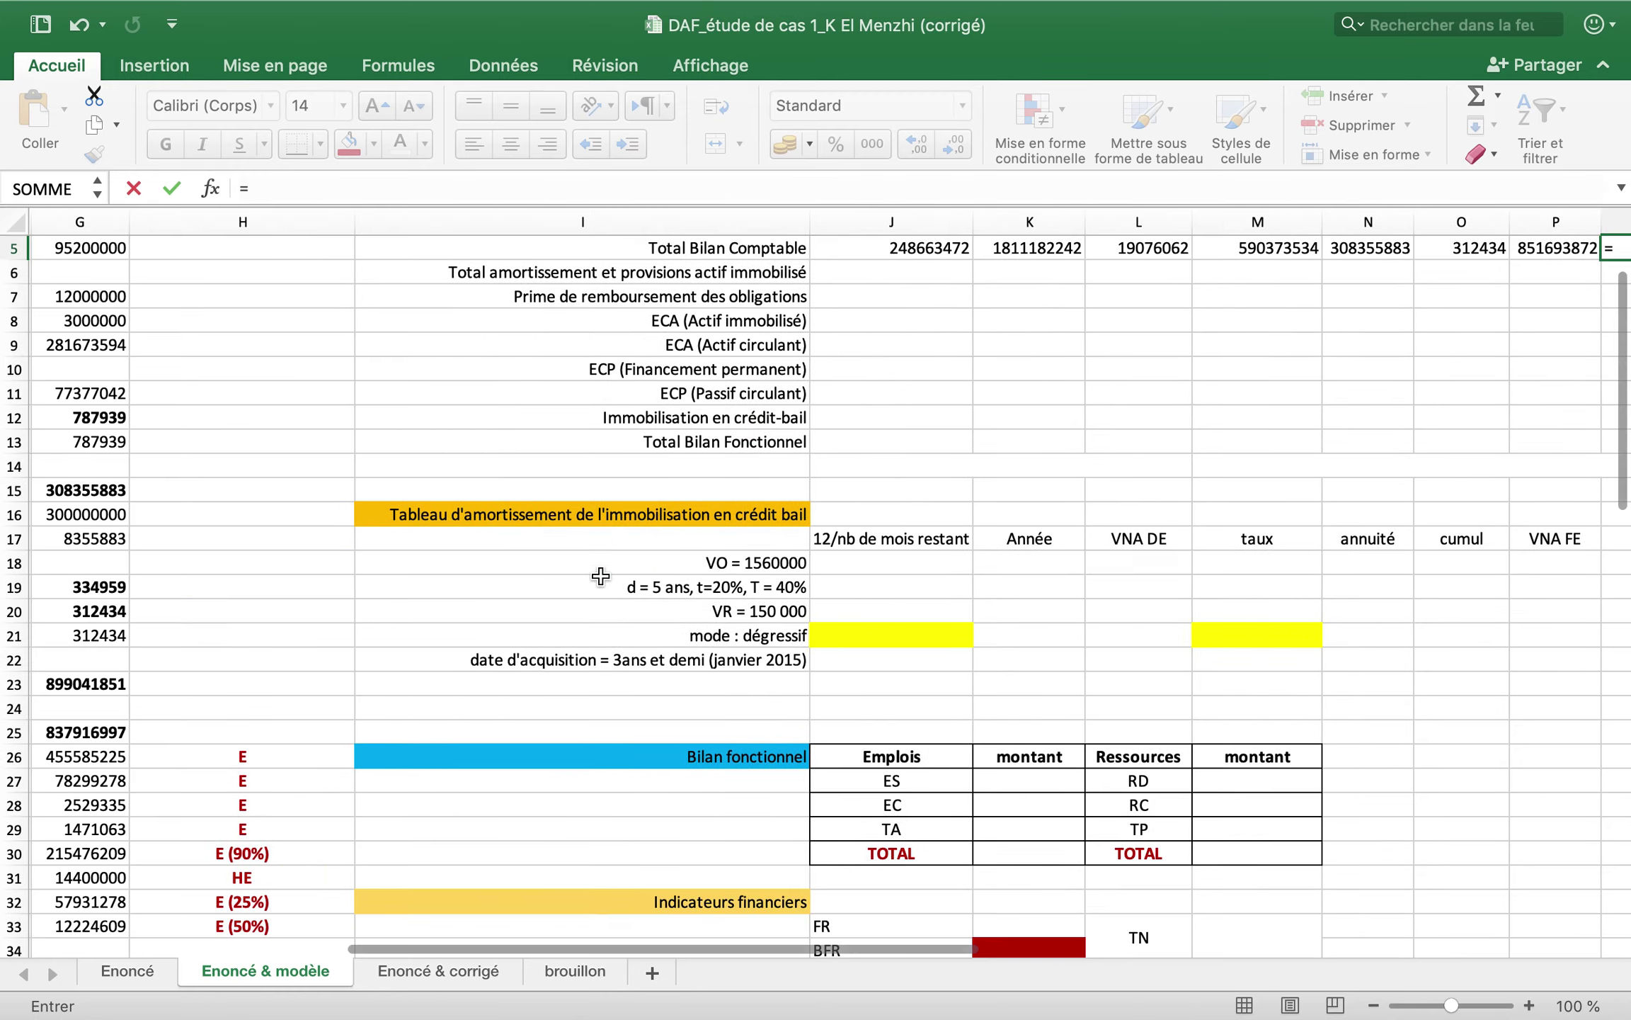
scroll(601, 575, "left", 3)
scroll(600, 576, "down", 7)
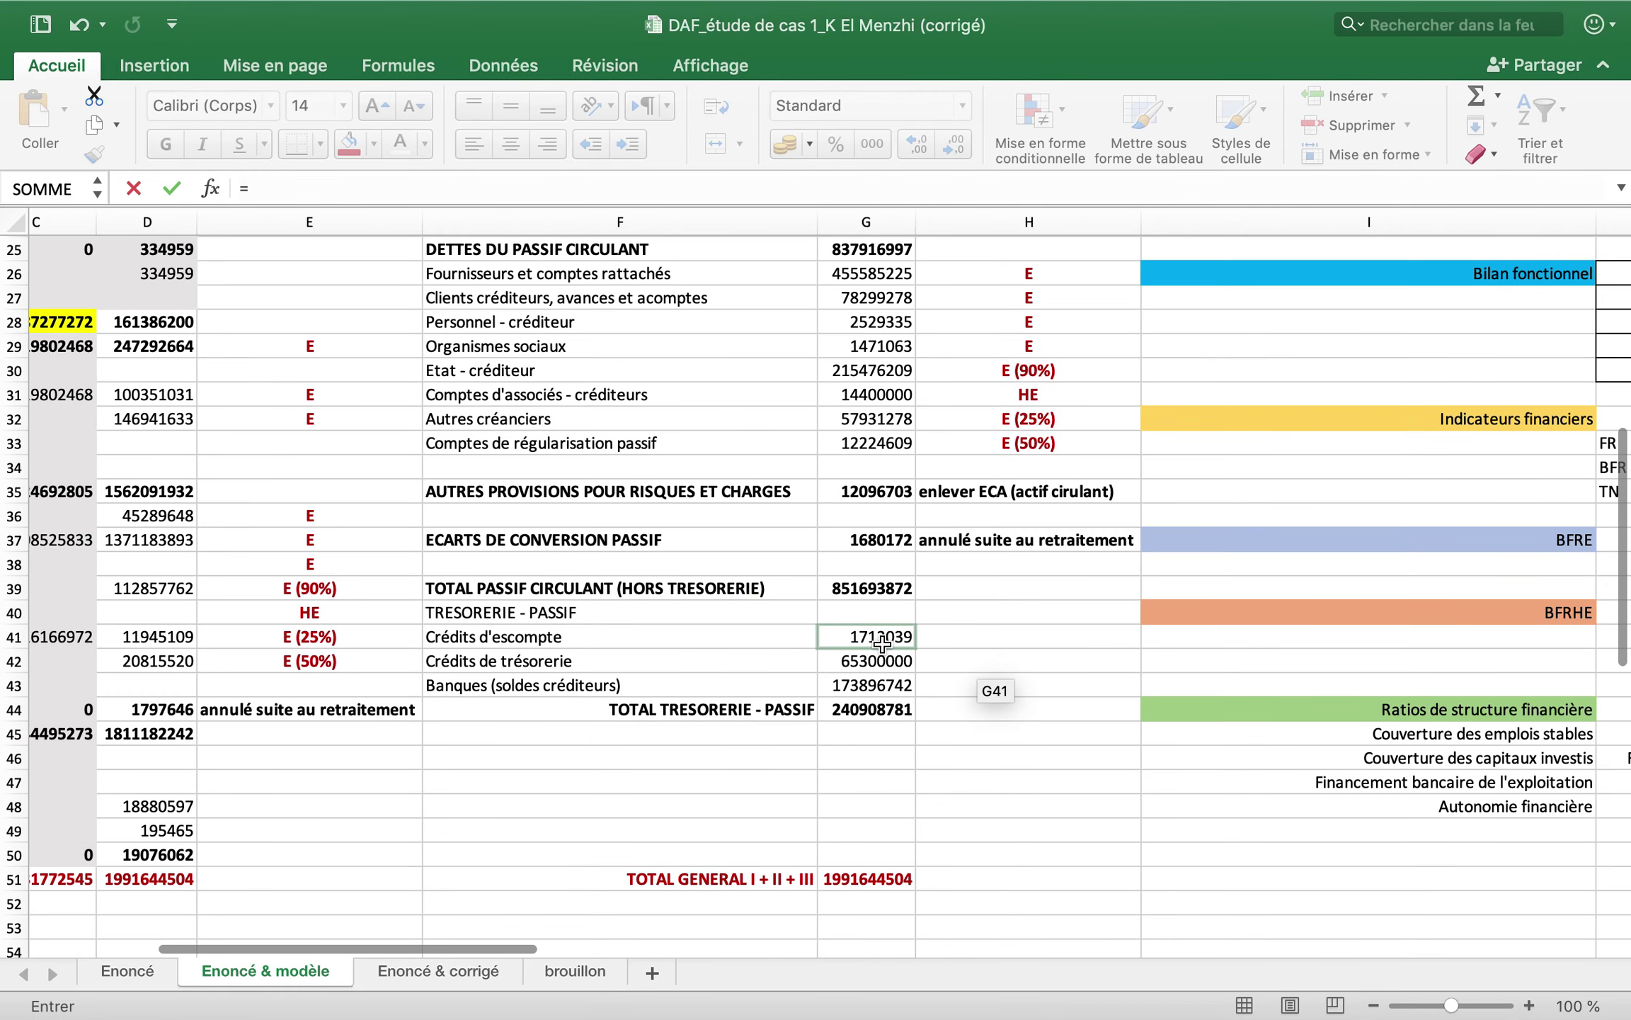
left_click(882, 637)
type("+")
left_click(855, 662)
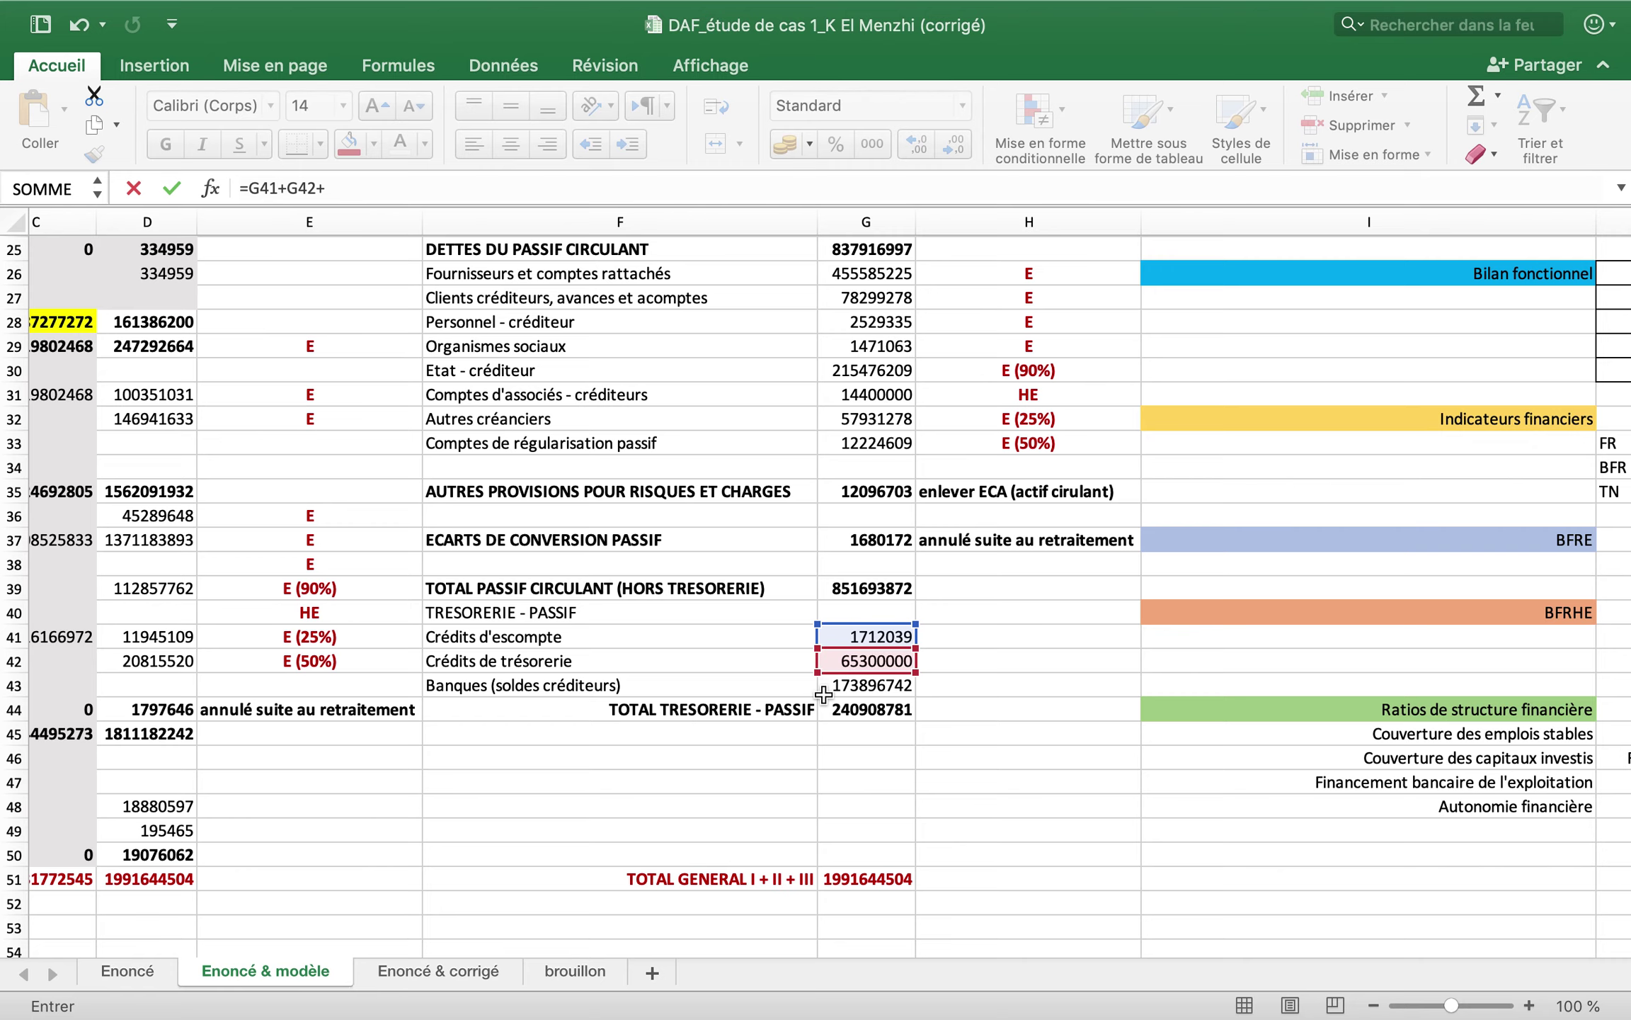
left_click(830, 686)
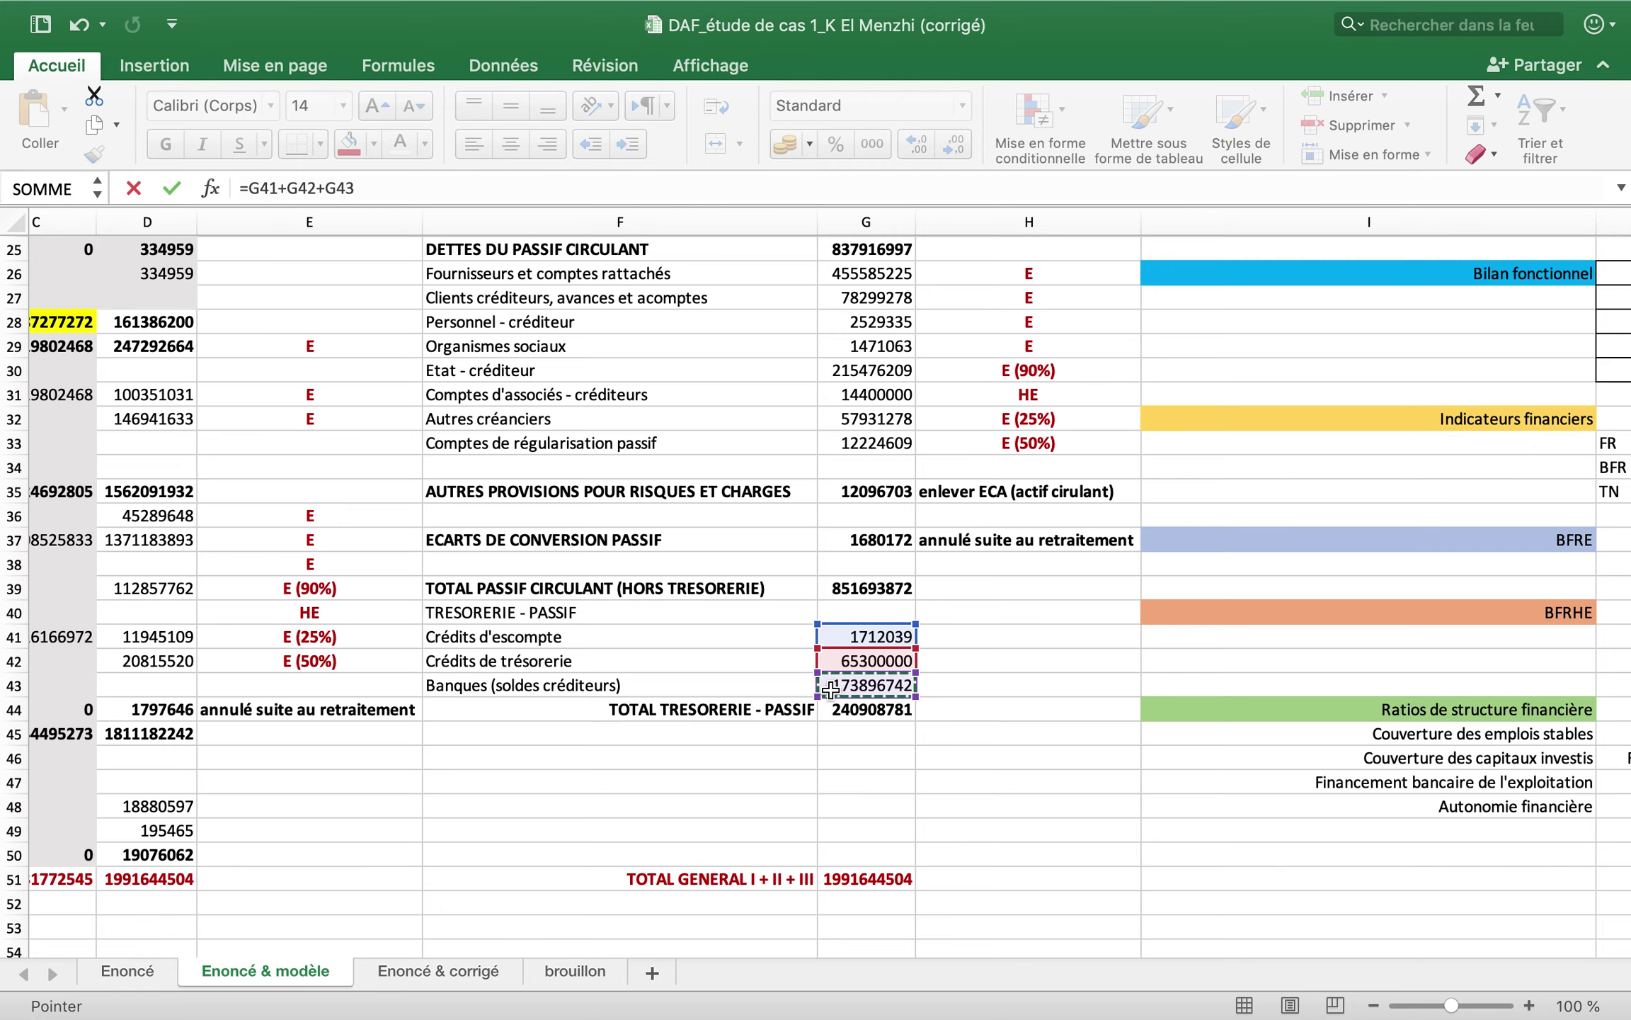
key("Return")
scroll(1156, 526, "up", 5)
scroll(1157, 526, "right", 3)
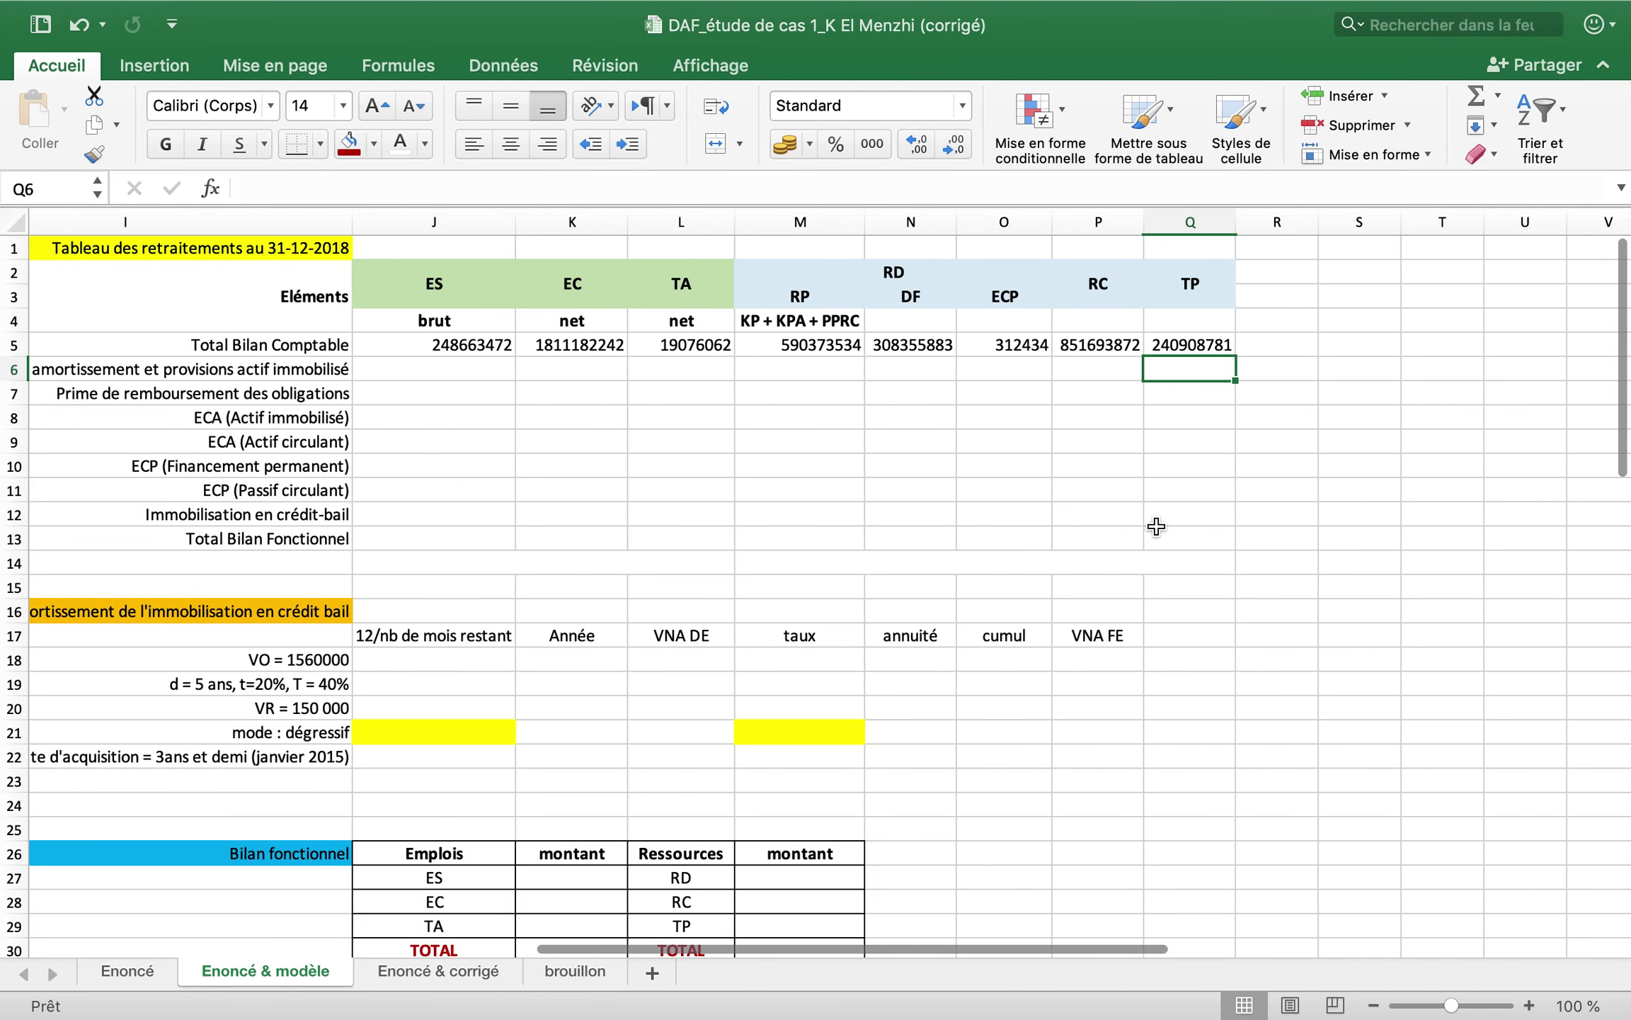
- Merge and center J1:L1 above the ES, EC and TA columns and enter =J5+K5+L5 to total the uses
scroll(1156, 526, "right", 1)
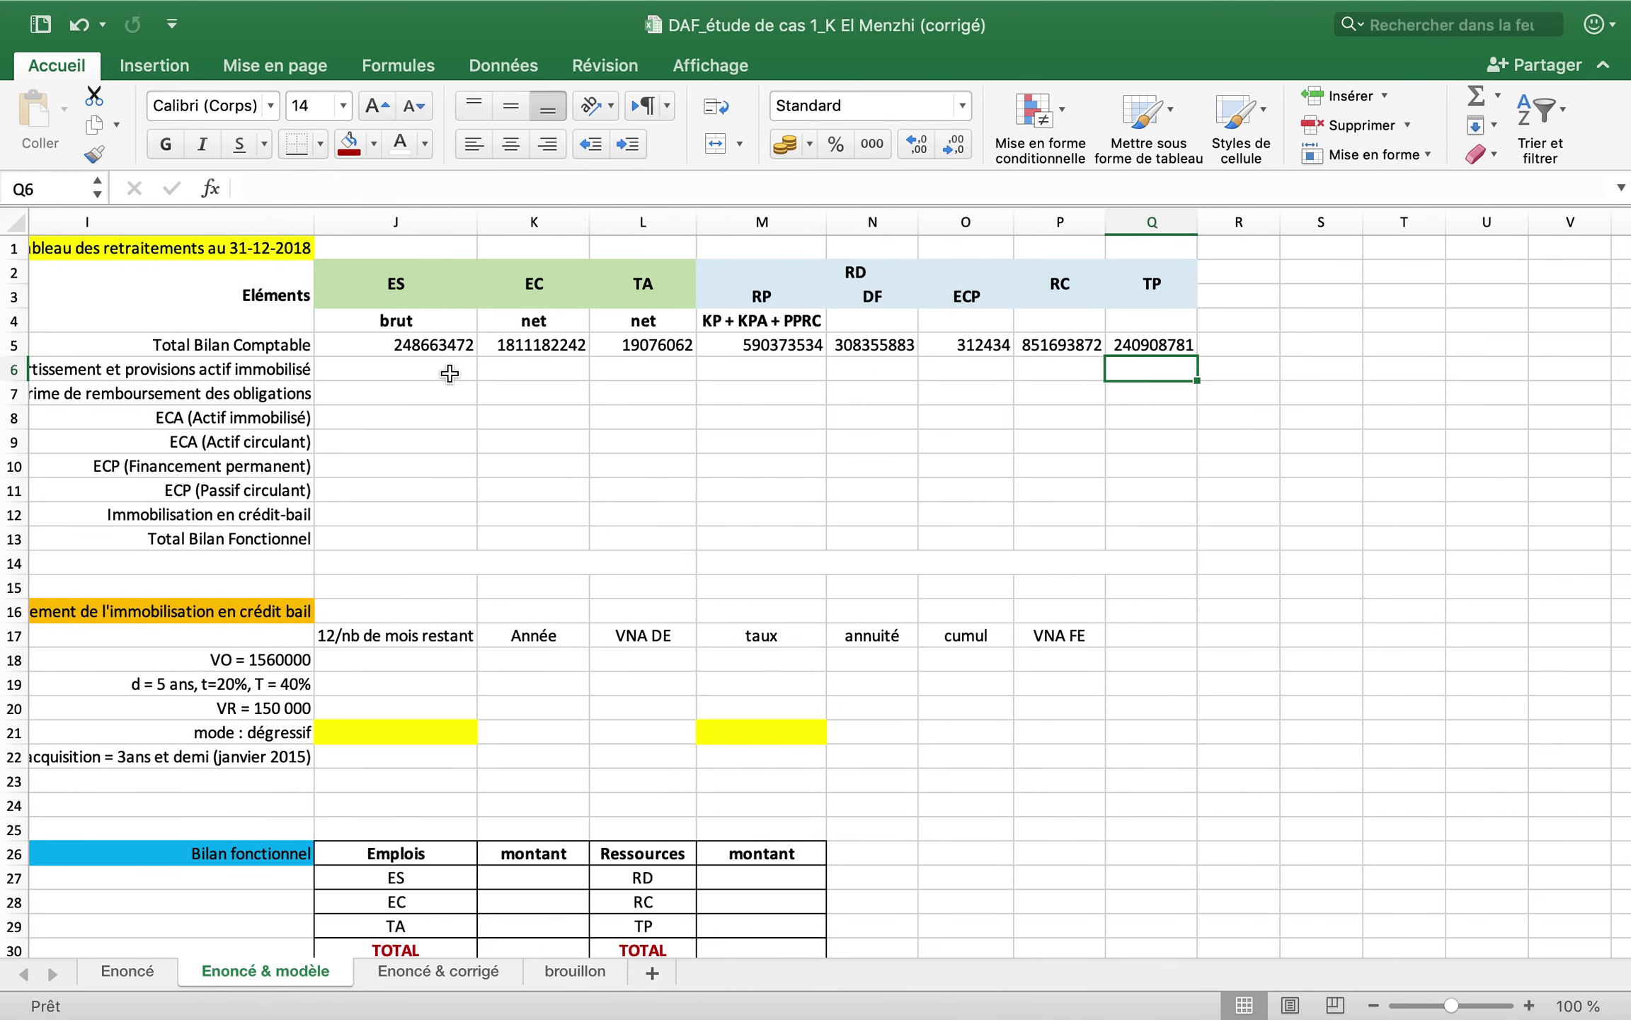
scroll(490, 429, "left", 1)
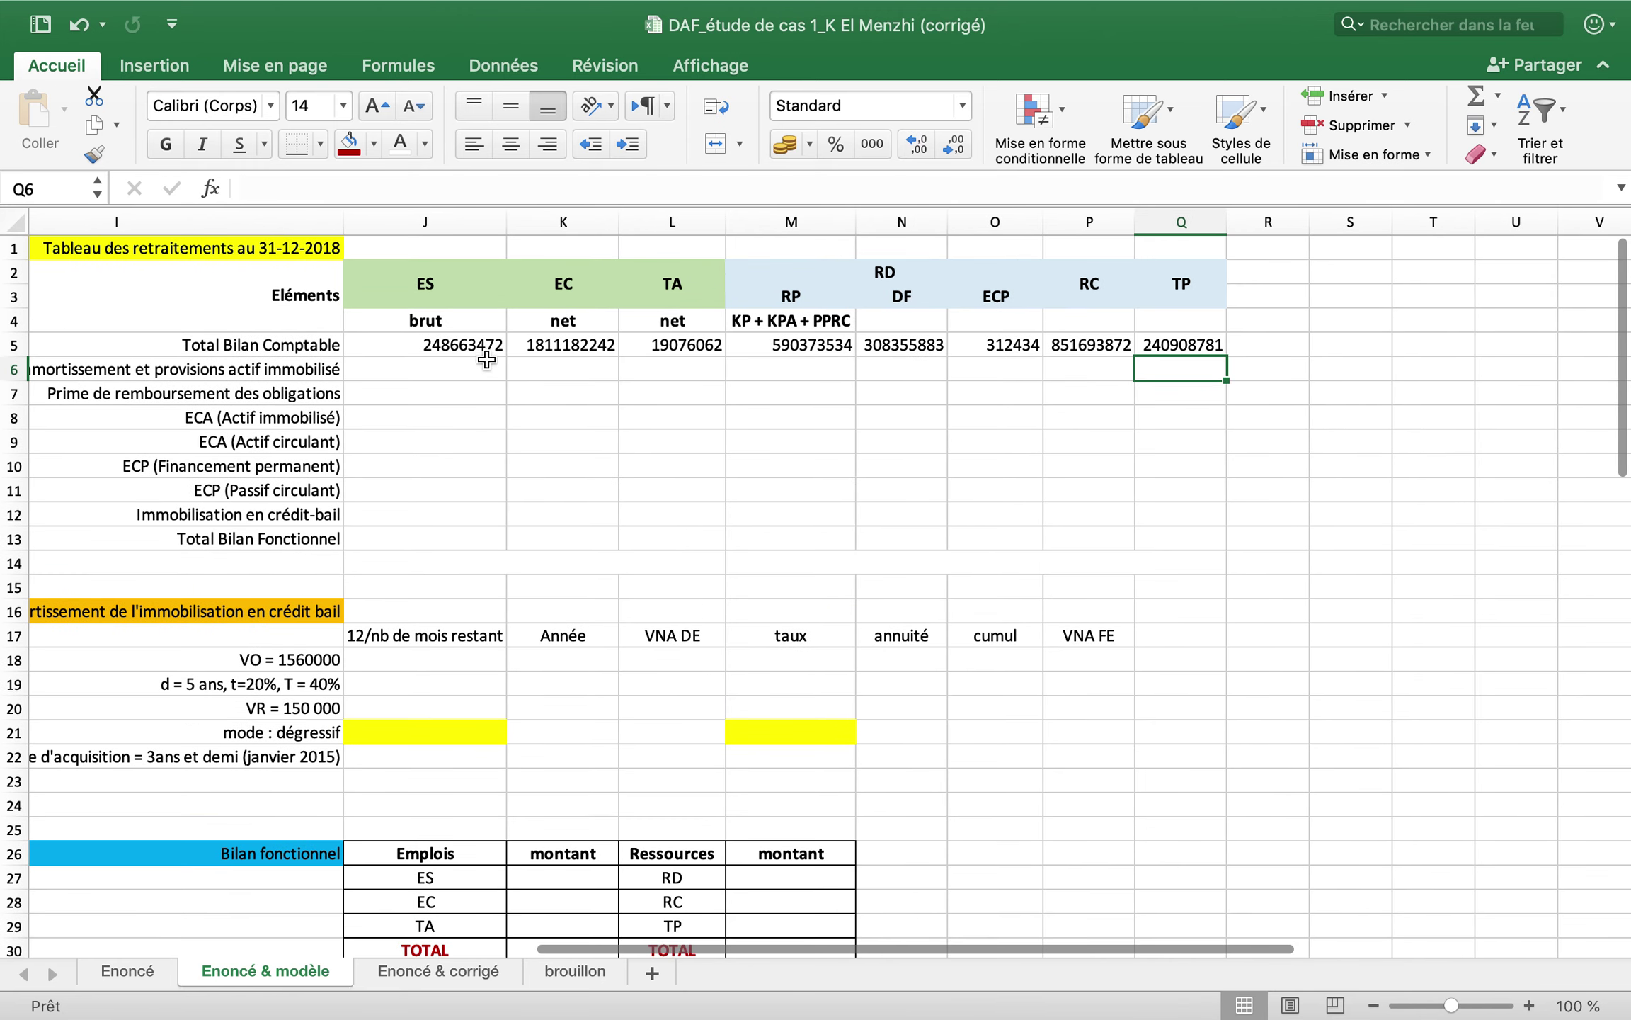
left_click_drag(484, 345, 672, 345)
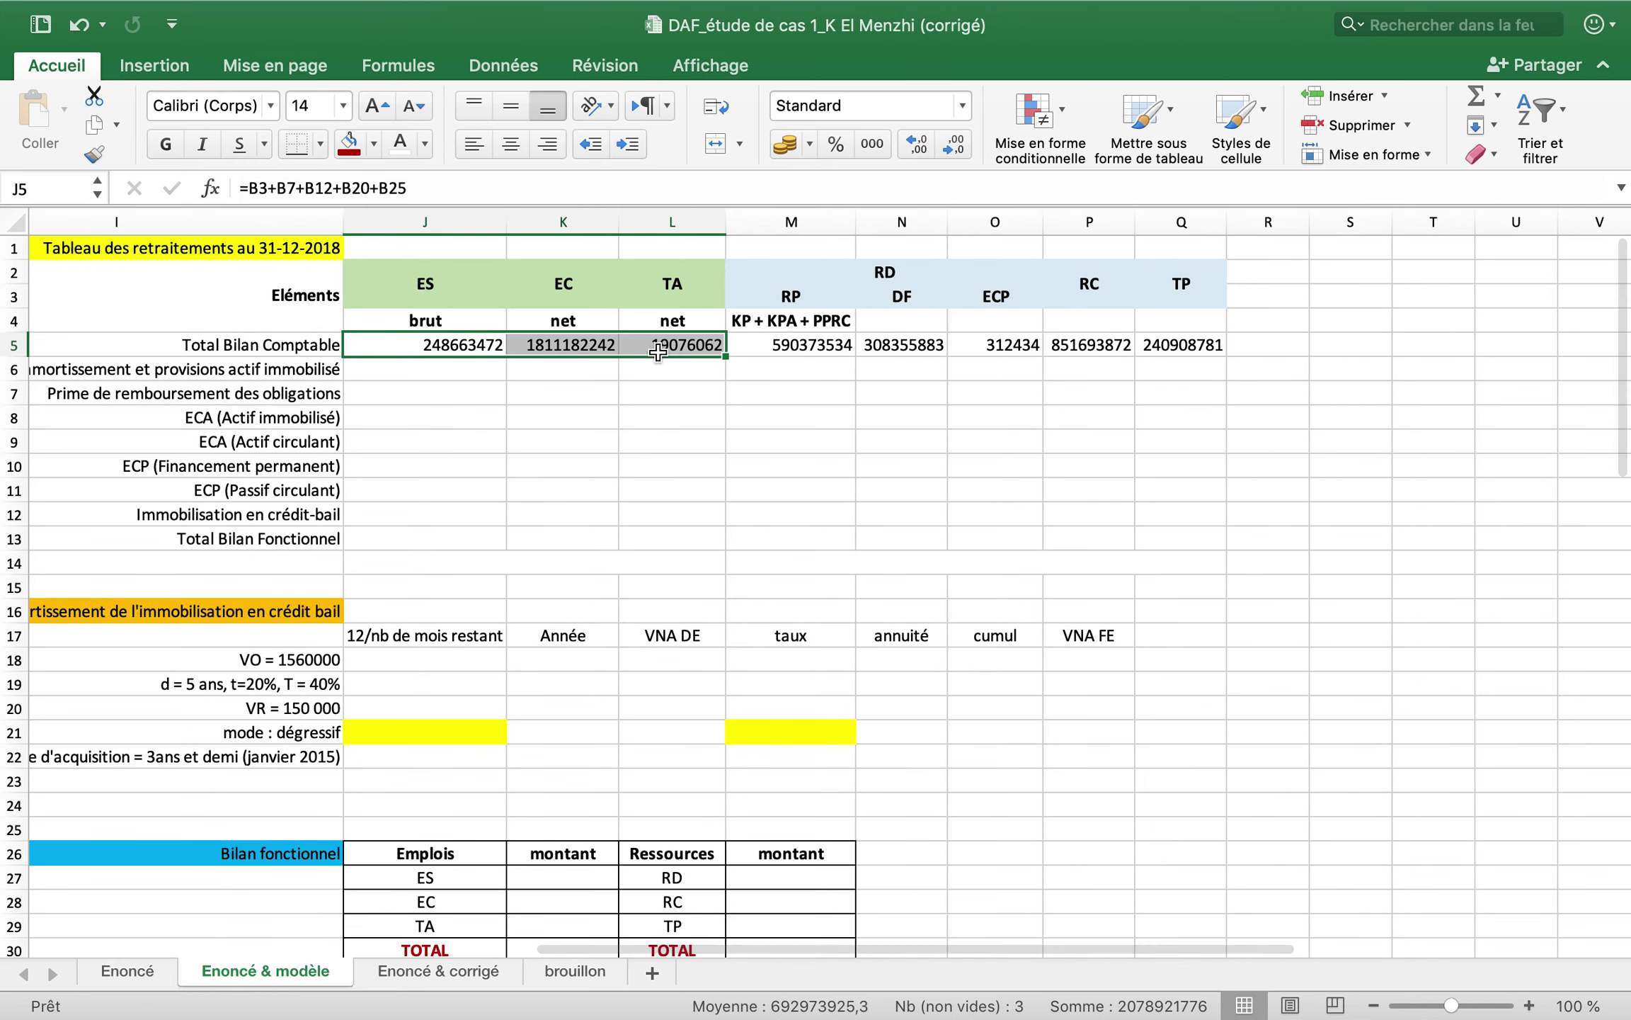
left_click_drag(505, 250, 648, 244)
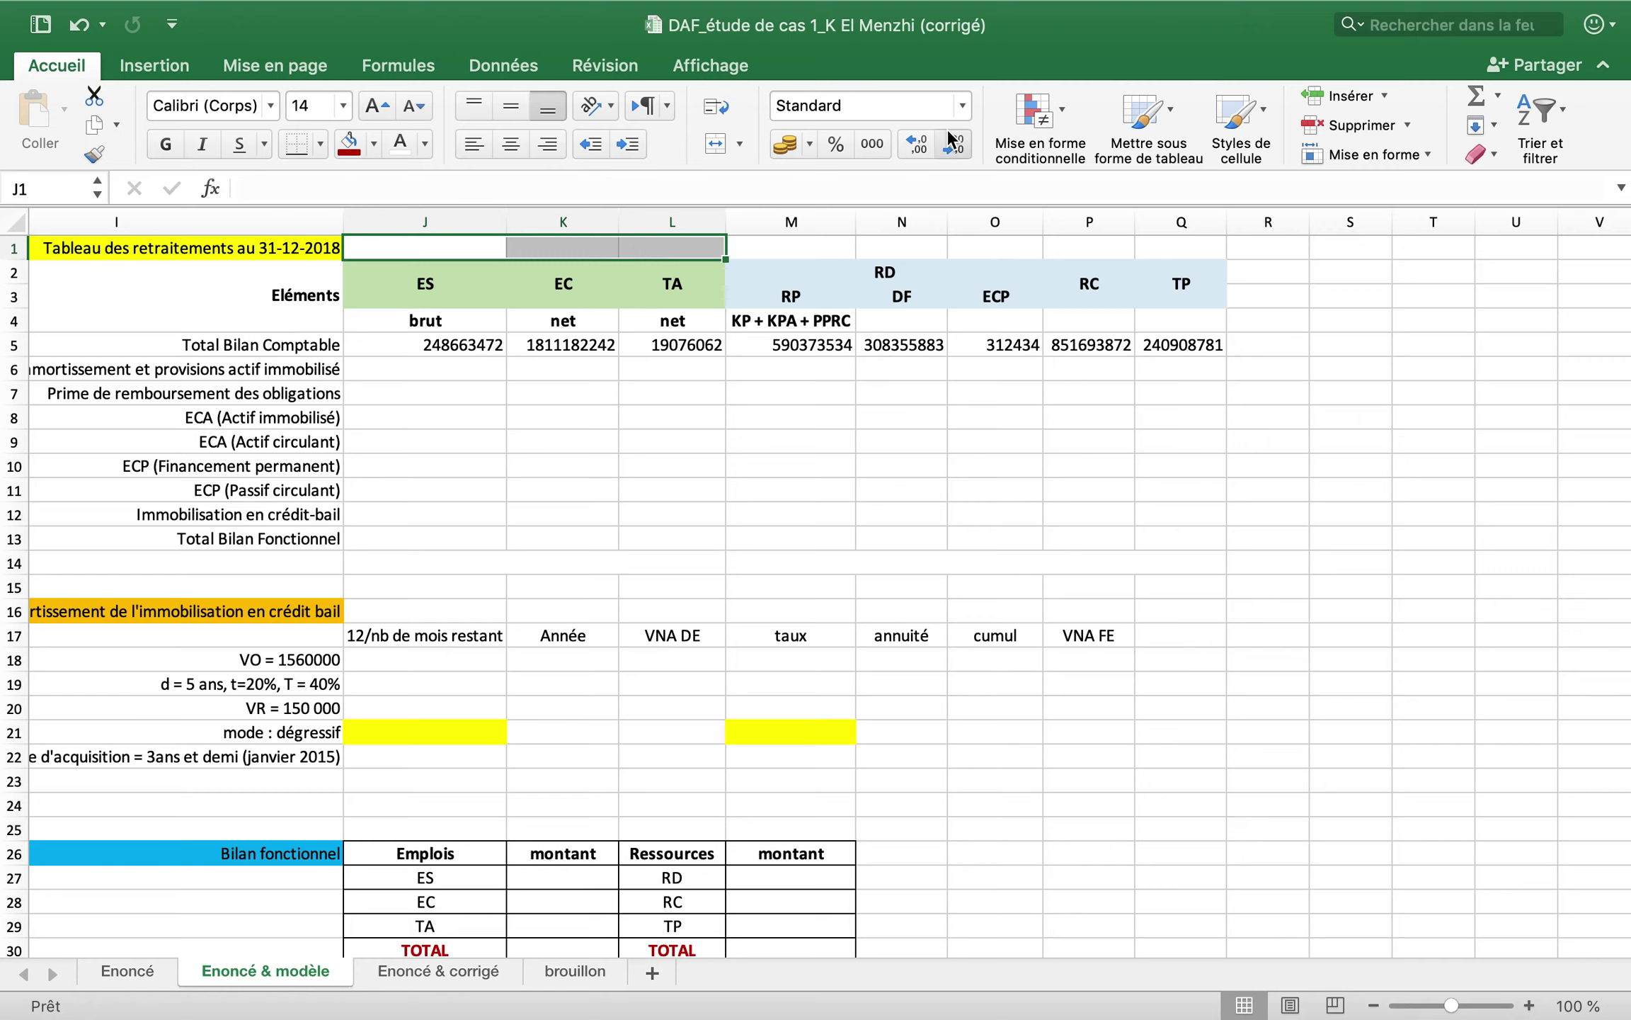
left_click(716, 144)
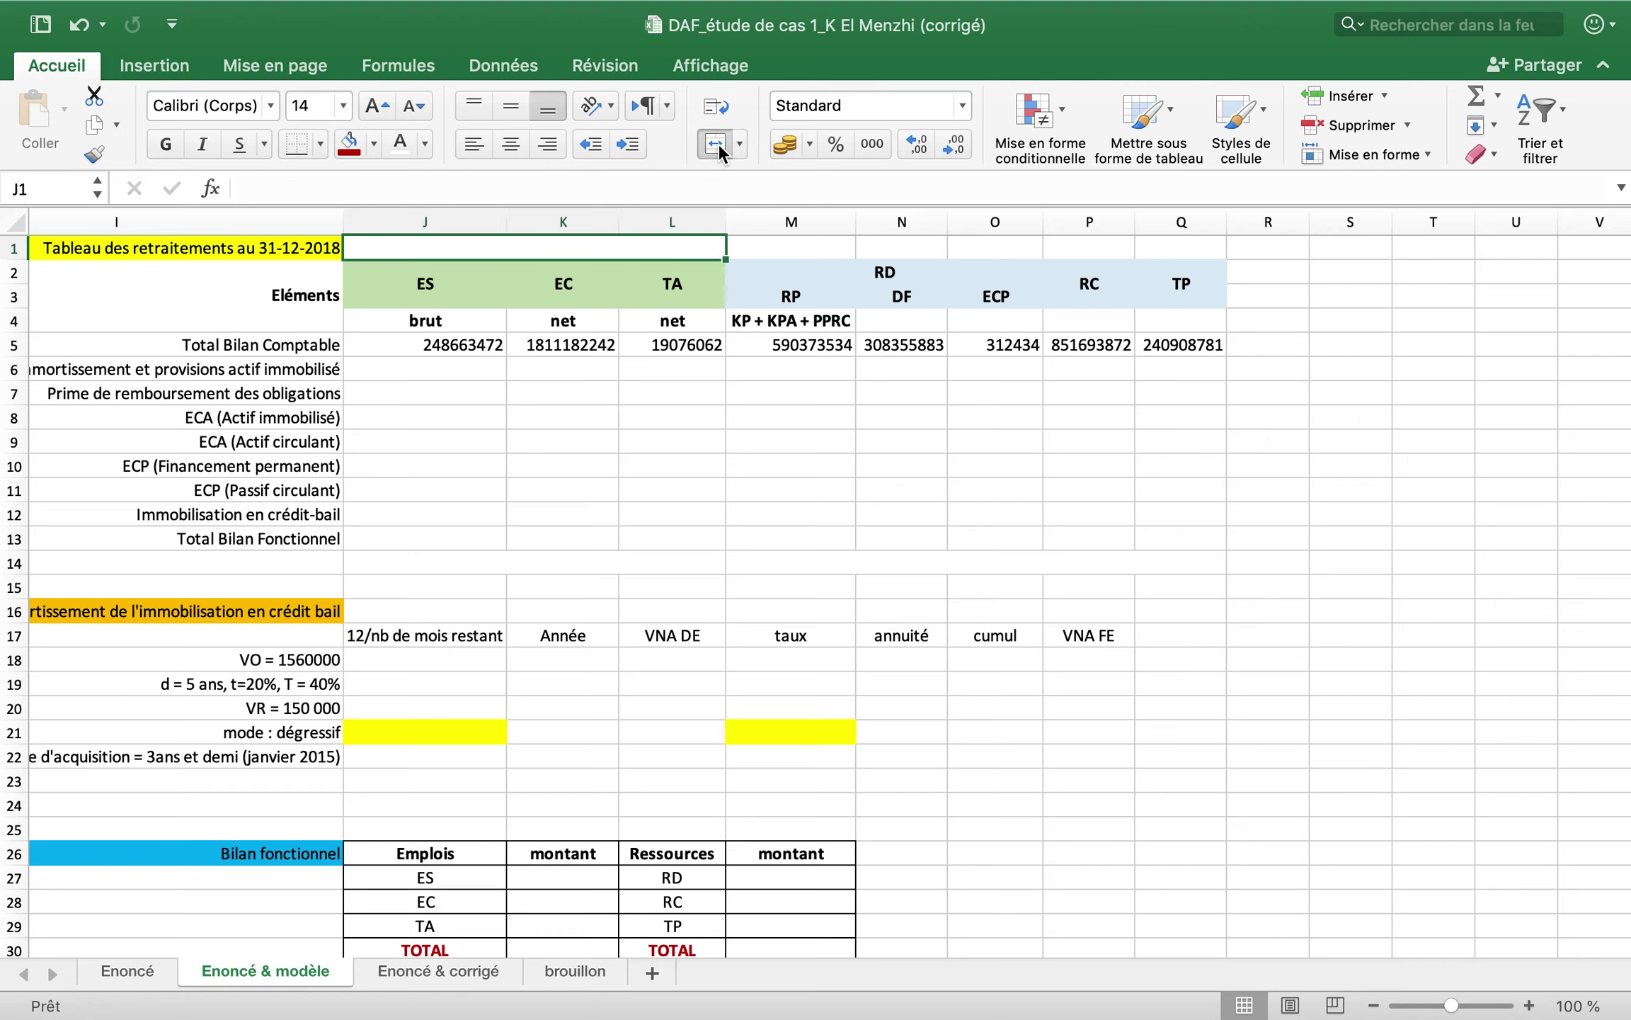
type("=")
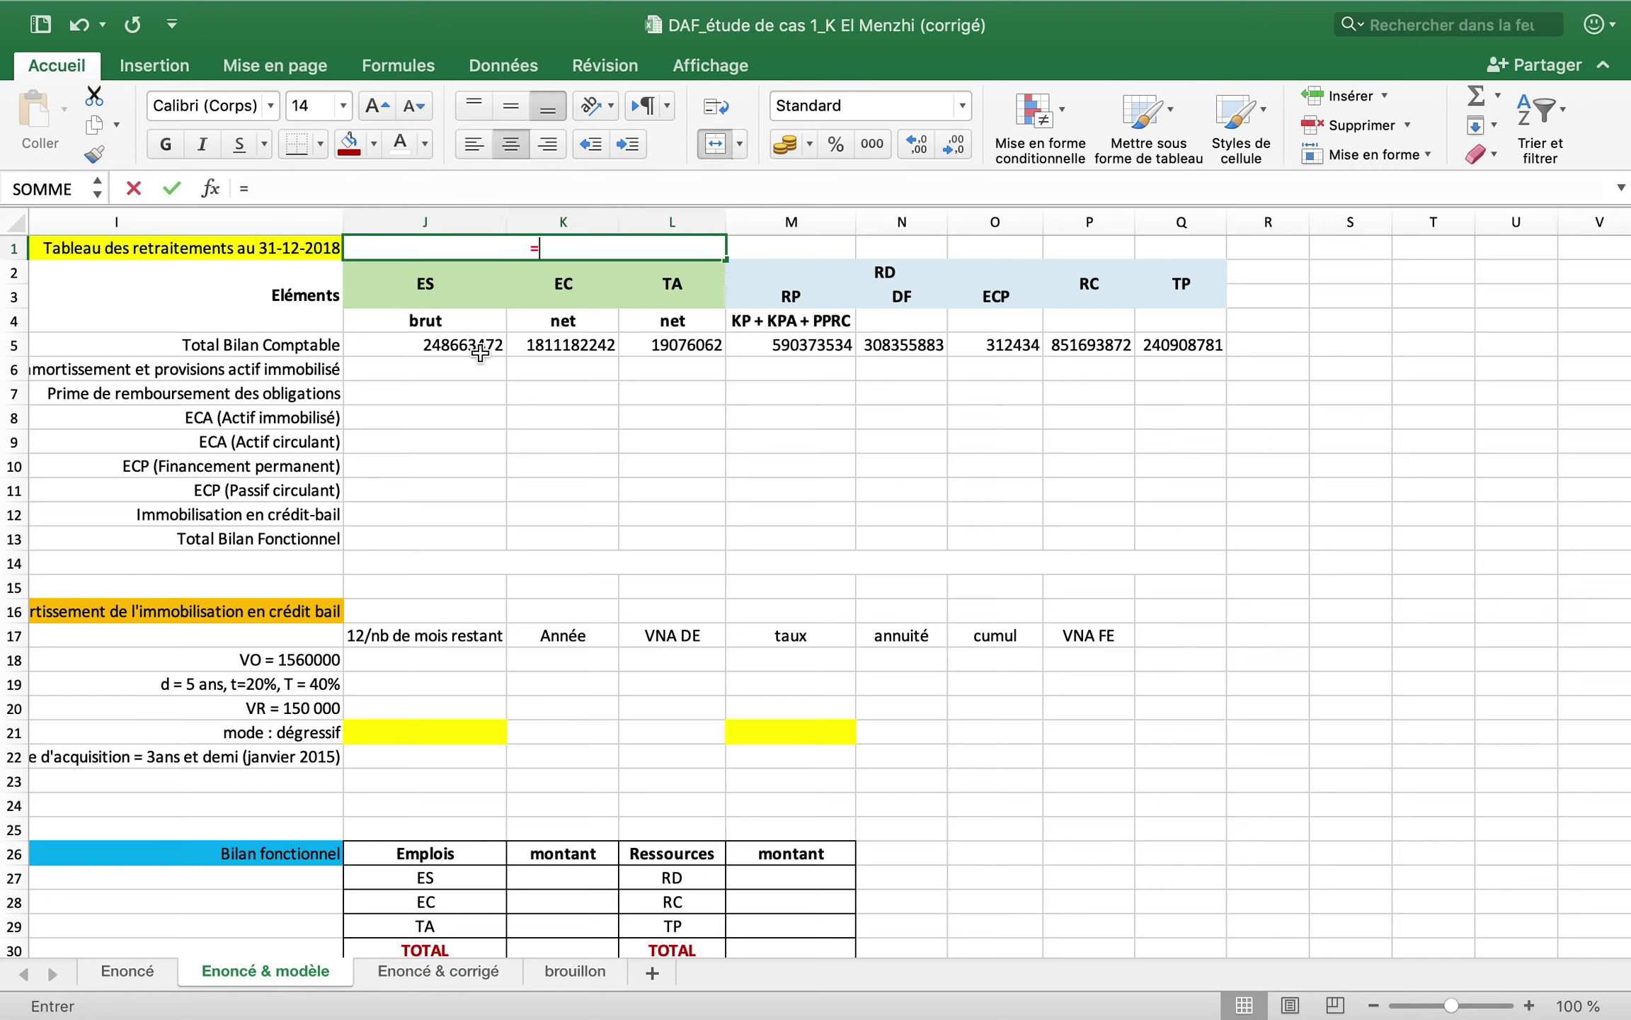
left_click(485, 346)
type("+")
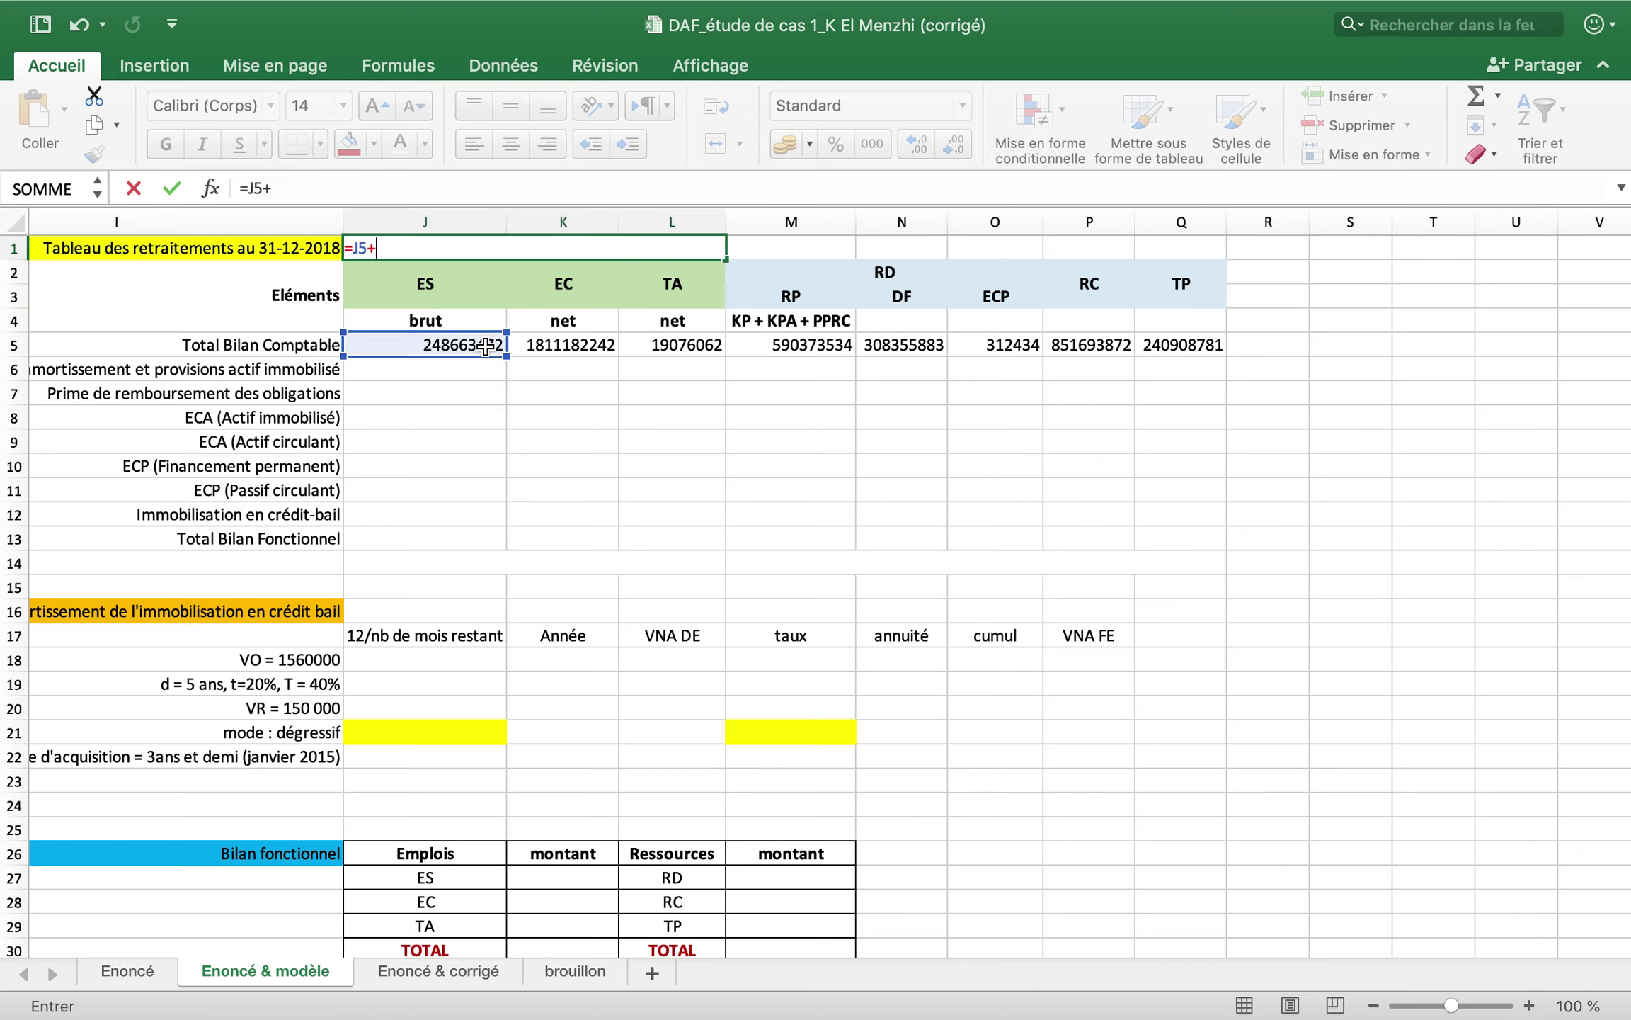
left_click(551, 344)
type("+")
left_click(687, 347)
key("Return")
- Merge and center M1:Q1 above the RD, RC and TP columns and enter =M5+N5+O5+P5+Q5 to total the resources
left_click_drag(838, 243, 1172, 223)
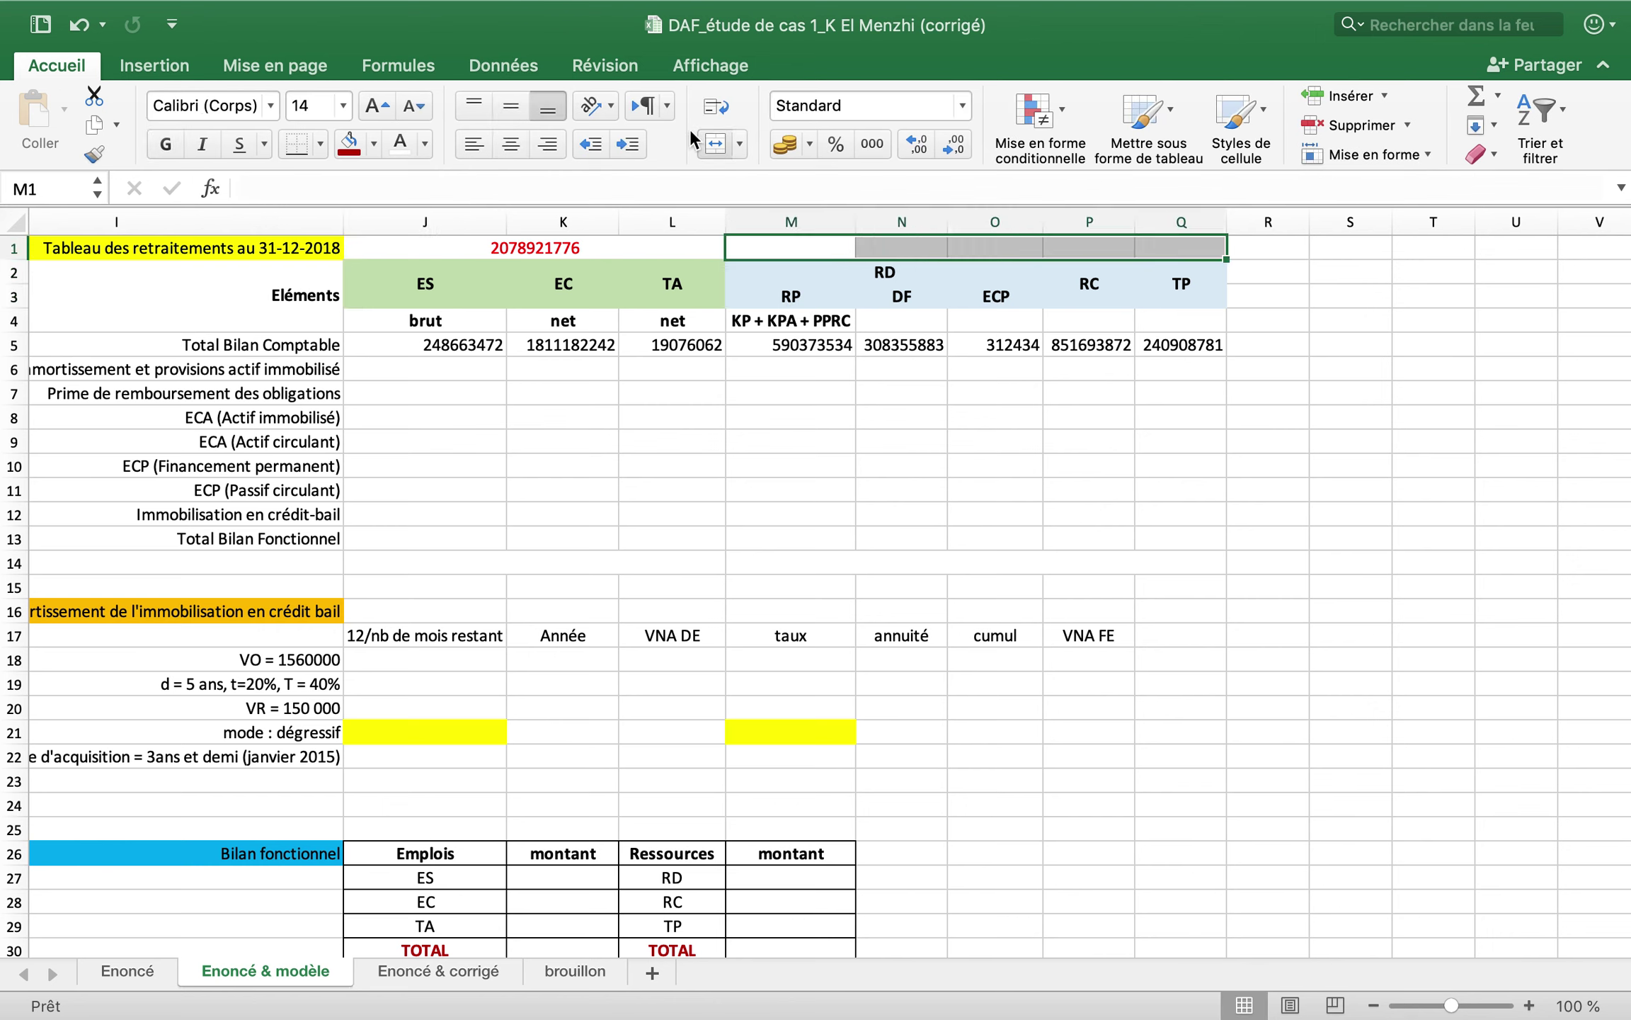
left_click(715, 144)
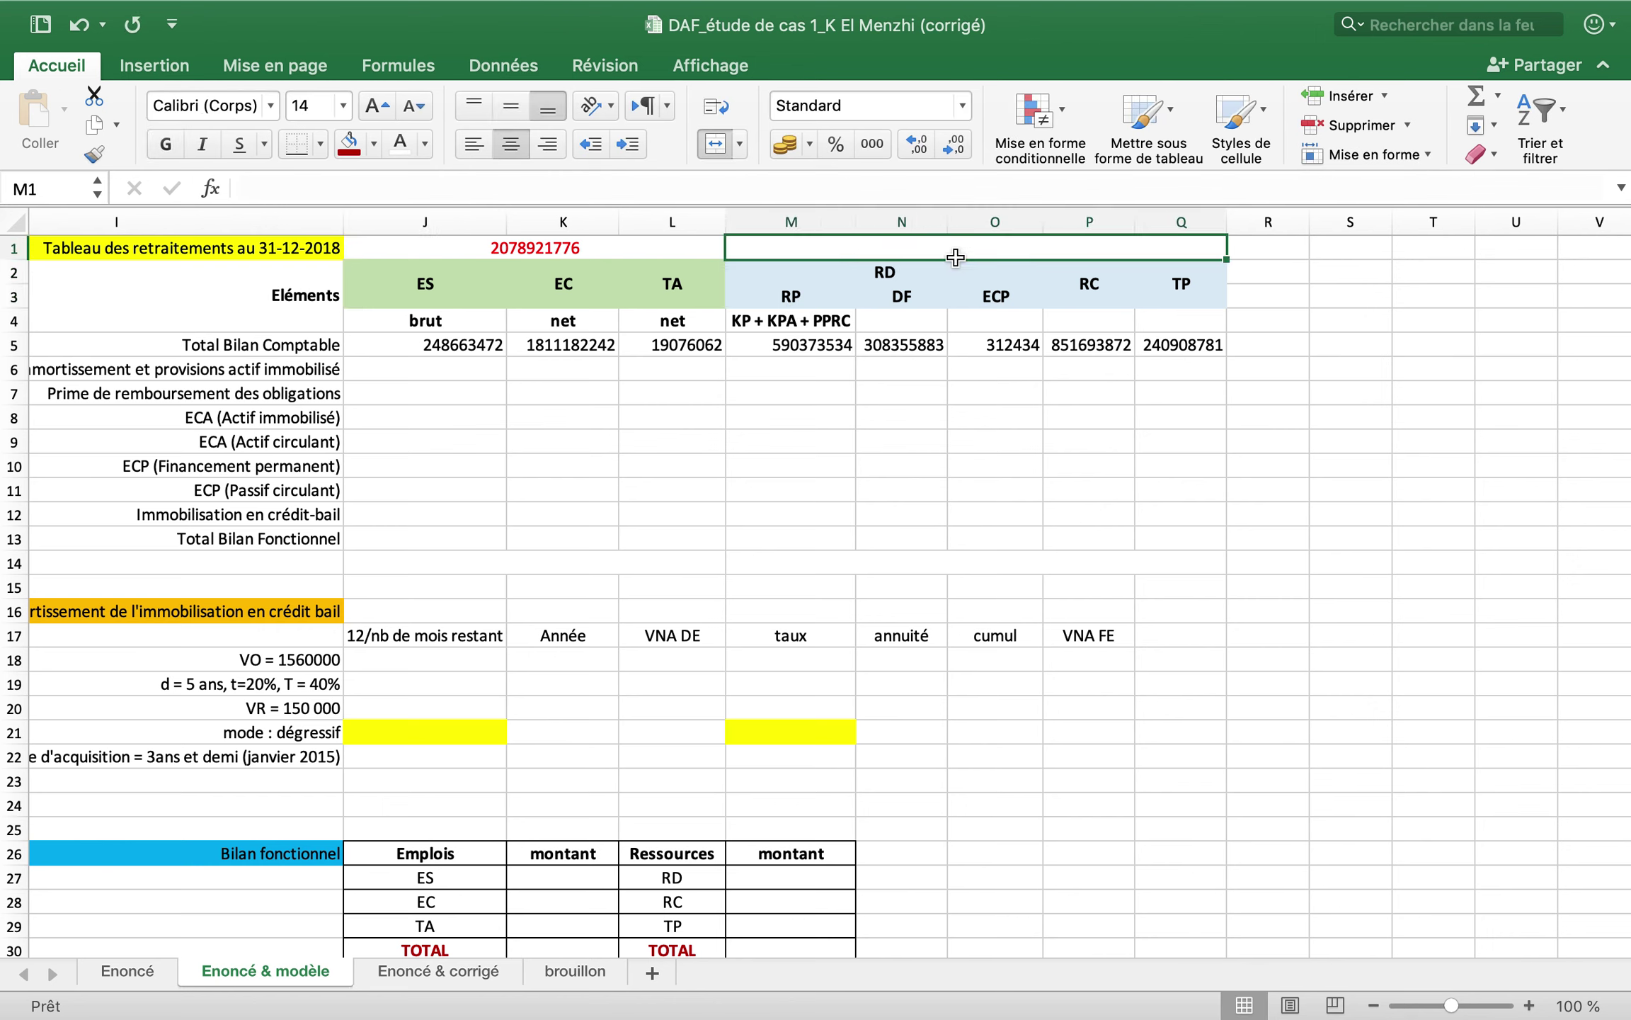
type("=")
left_click(828, 352)
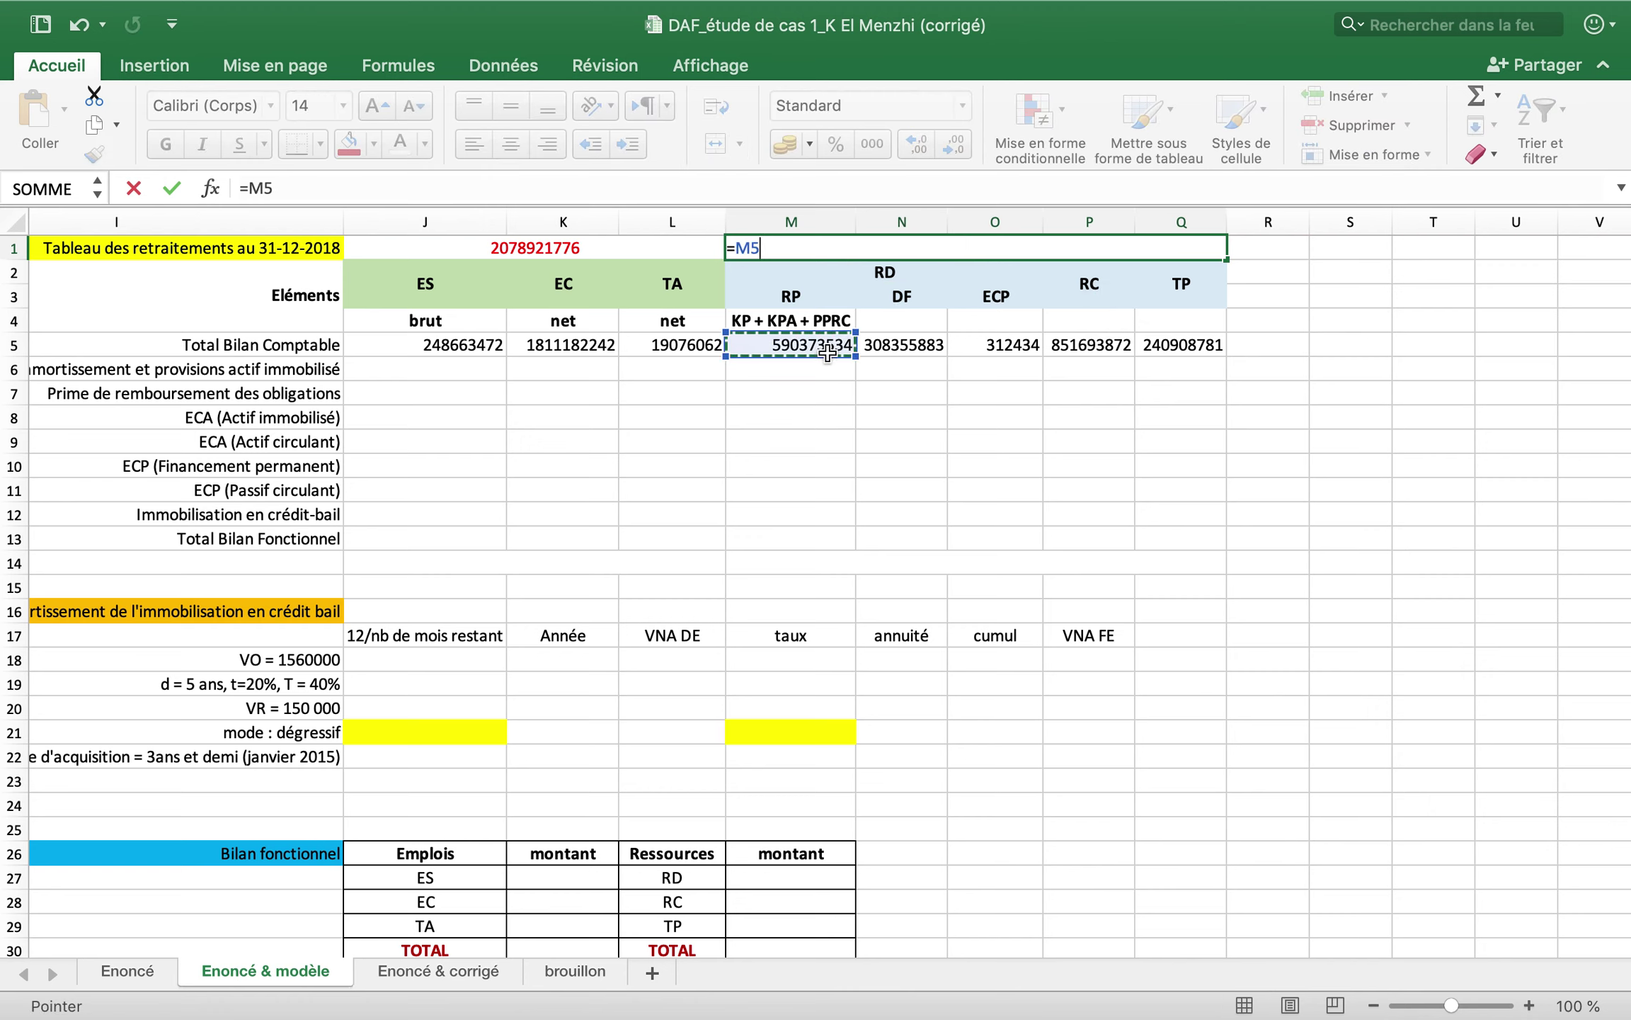
type("+")
left_click(887, 347)
type("+")
left_click(1020, 350)
type("+")
left_click(1098, 343)
type("+")
left_click(1172, 349)
key("Return")
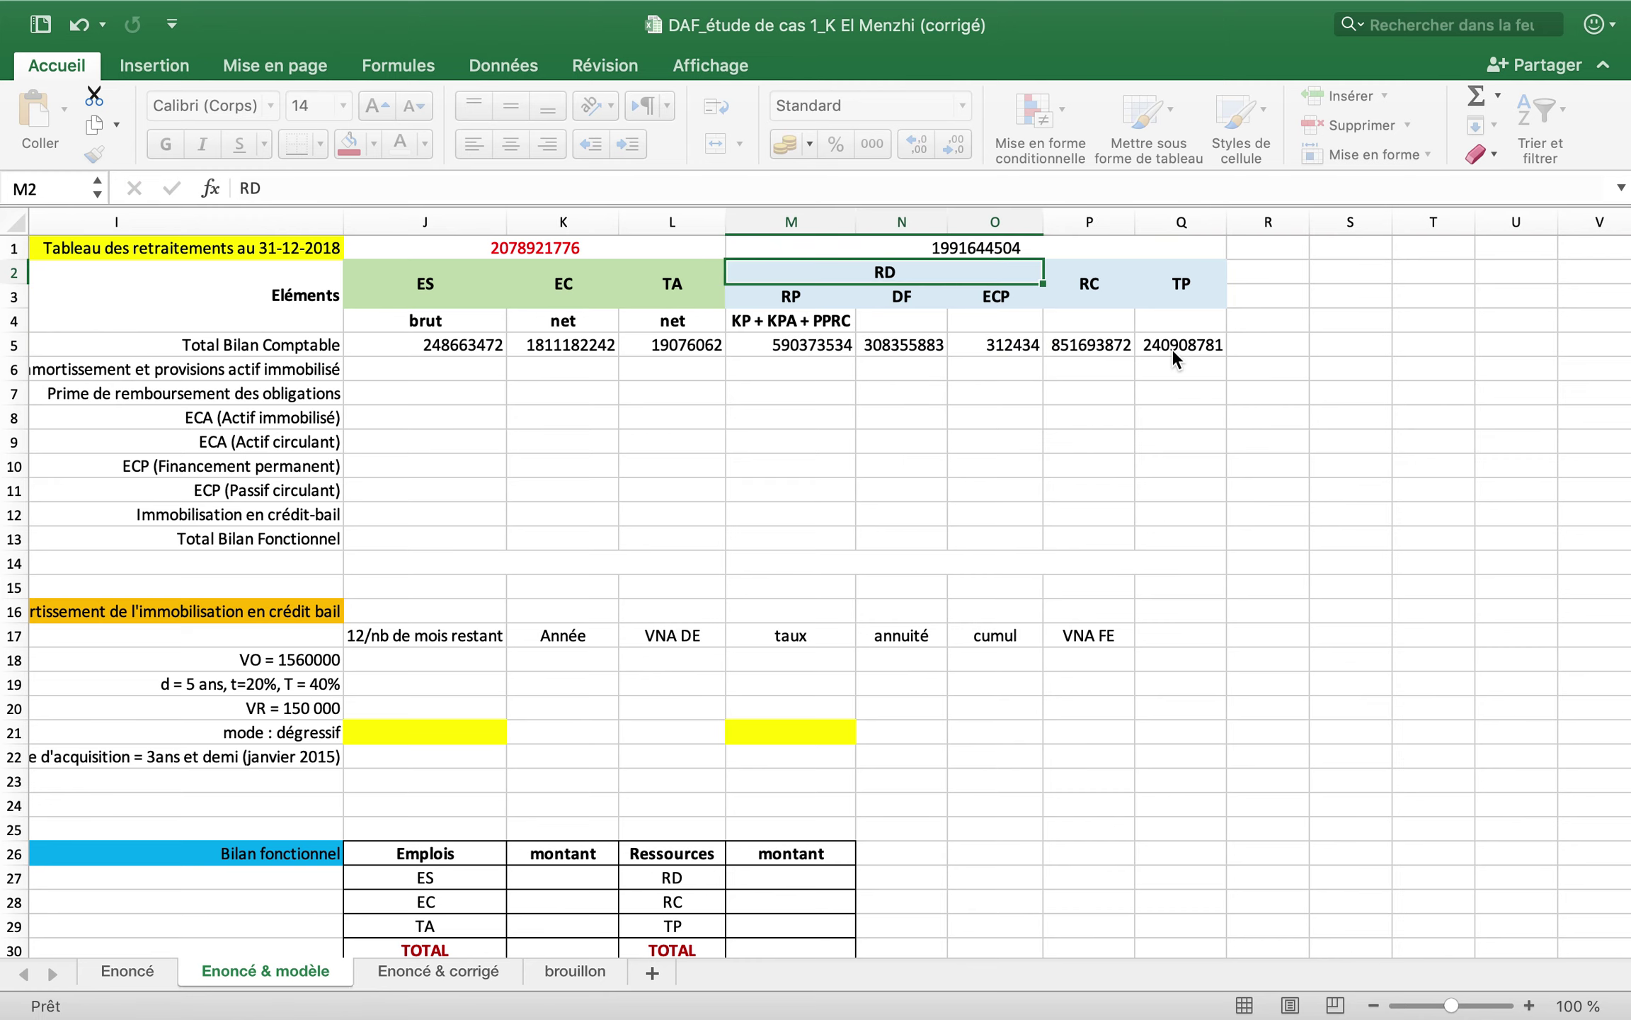
left_click(1028, 254)
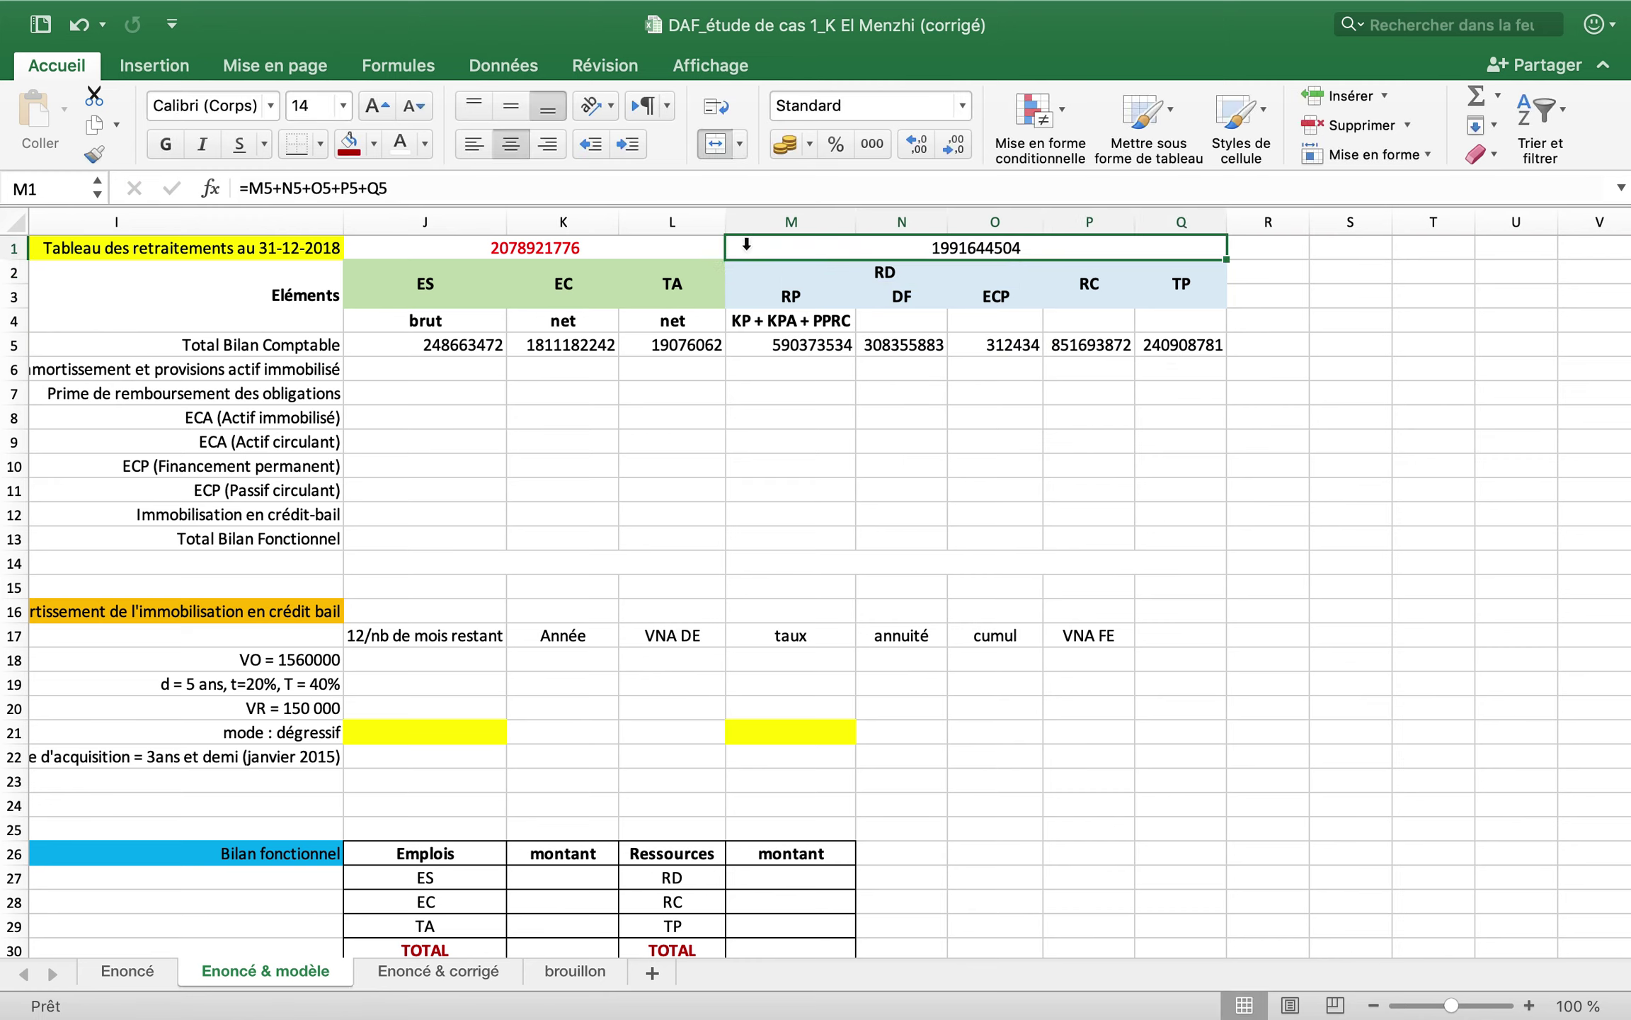
- Enter =J1-M1 in R1 to calculate the gap between total uses and total resources
left_click(1279, 253)
type("=")
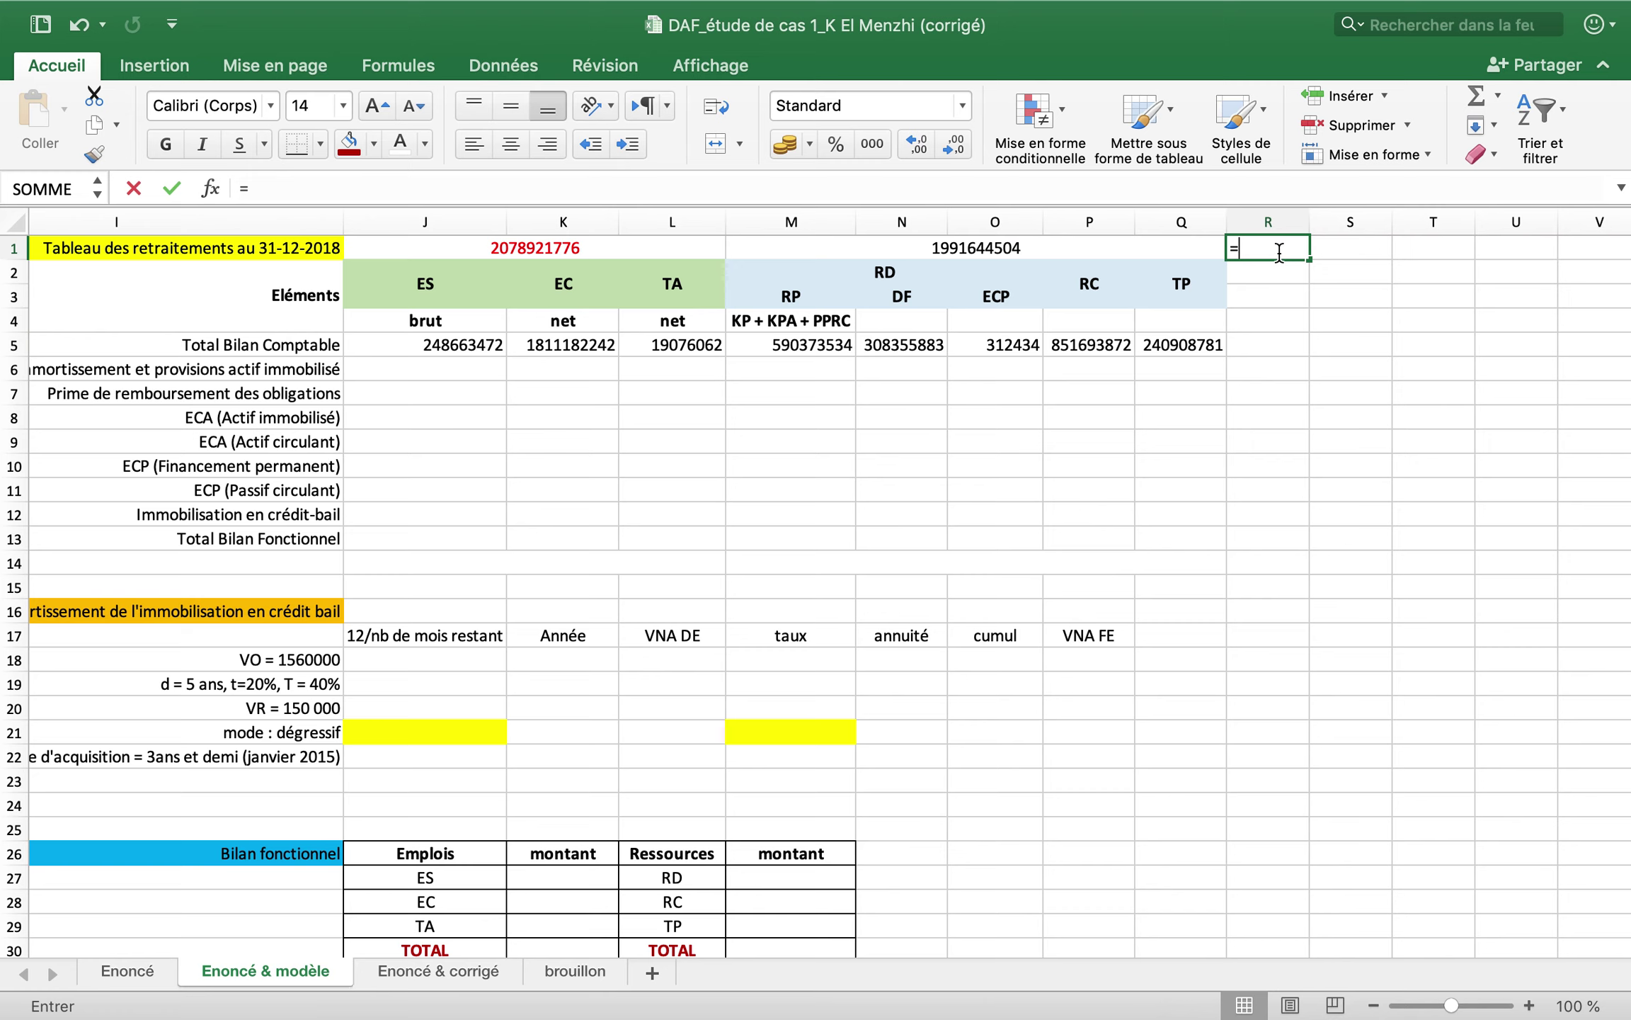
left_click(1137, 277)
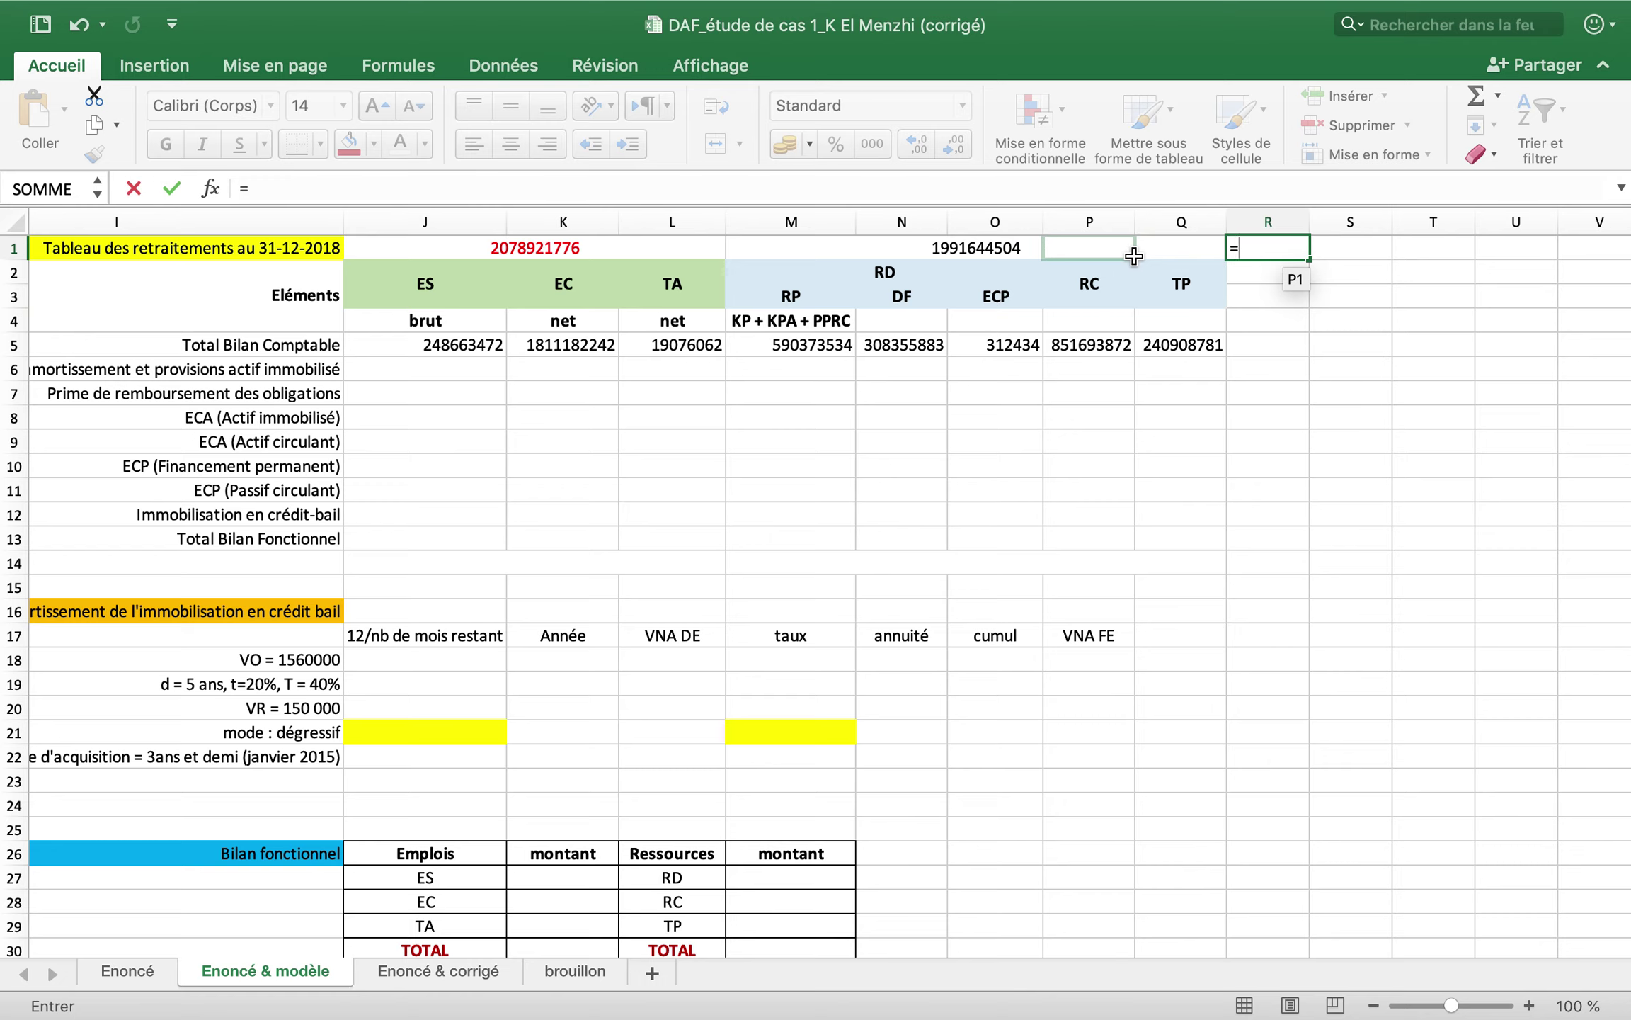
left_click(615, 250)
type("-")
left_click(839, 246)
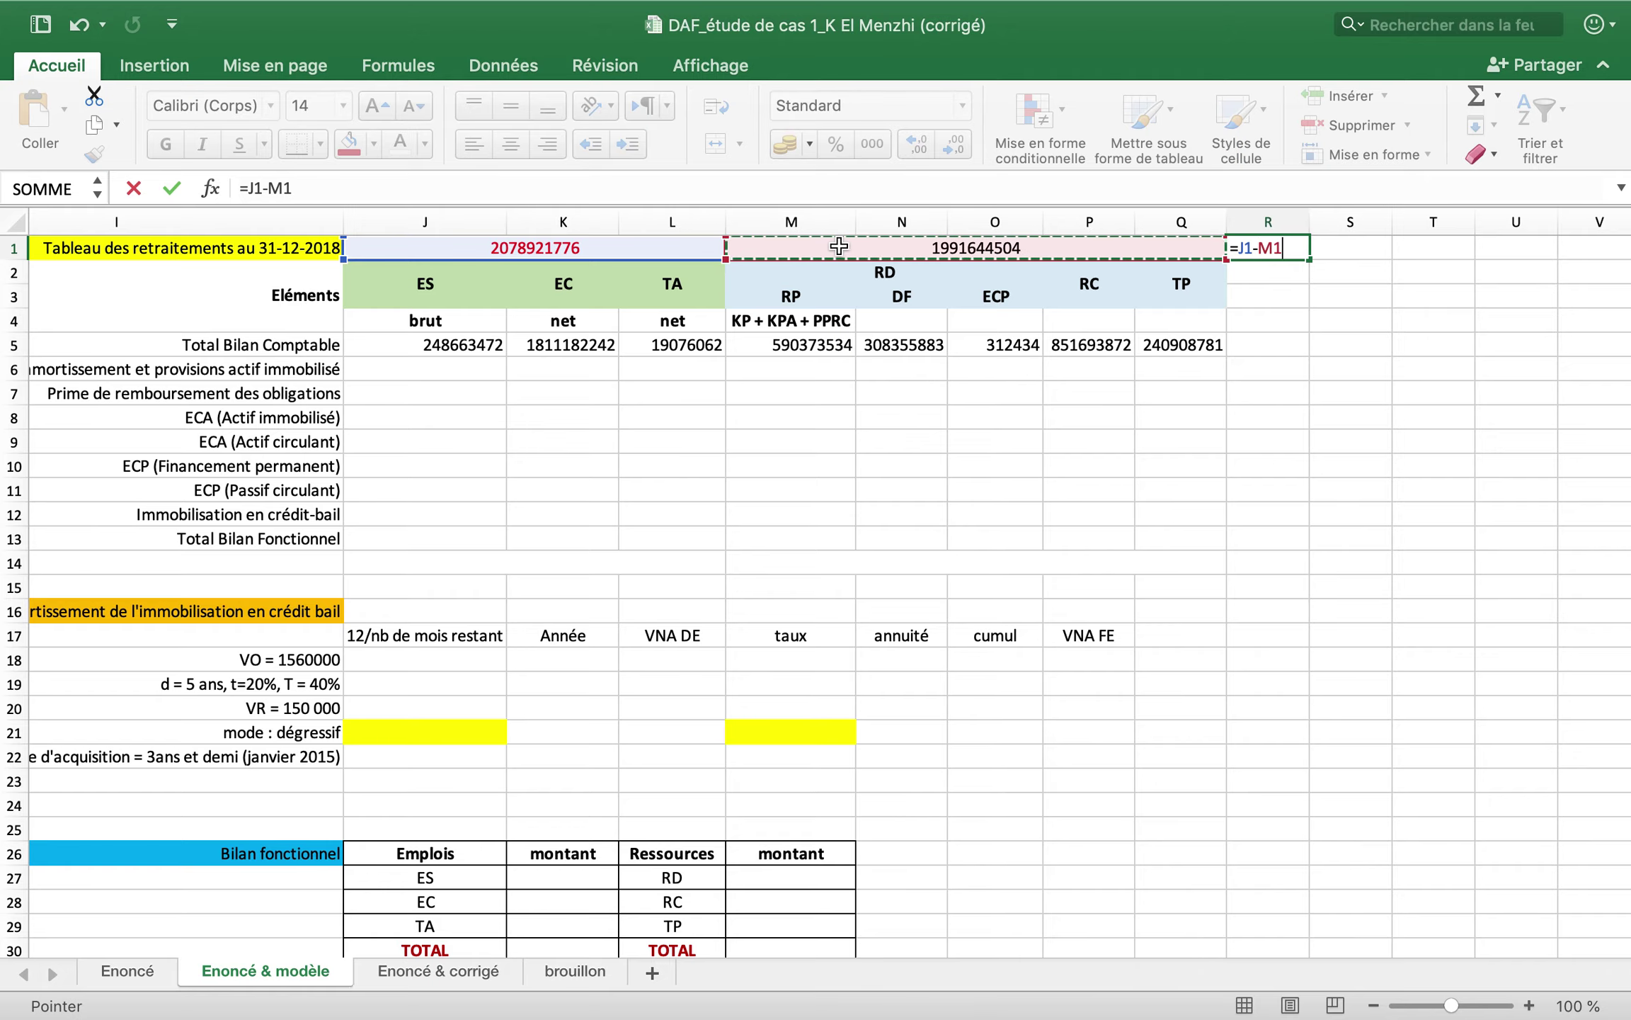
key("Return")
left_click(1269, 248)
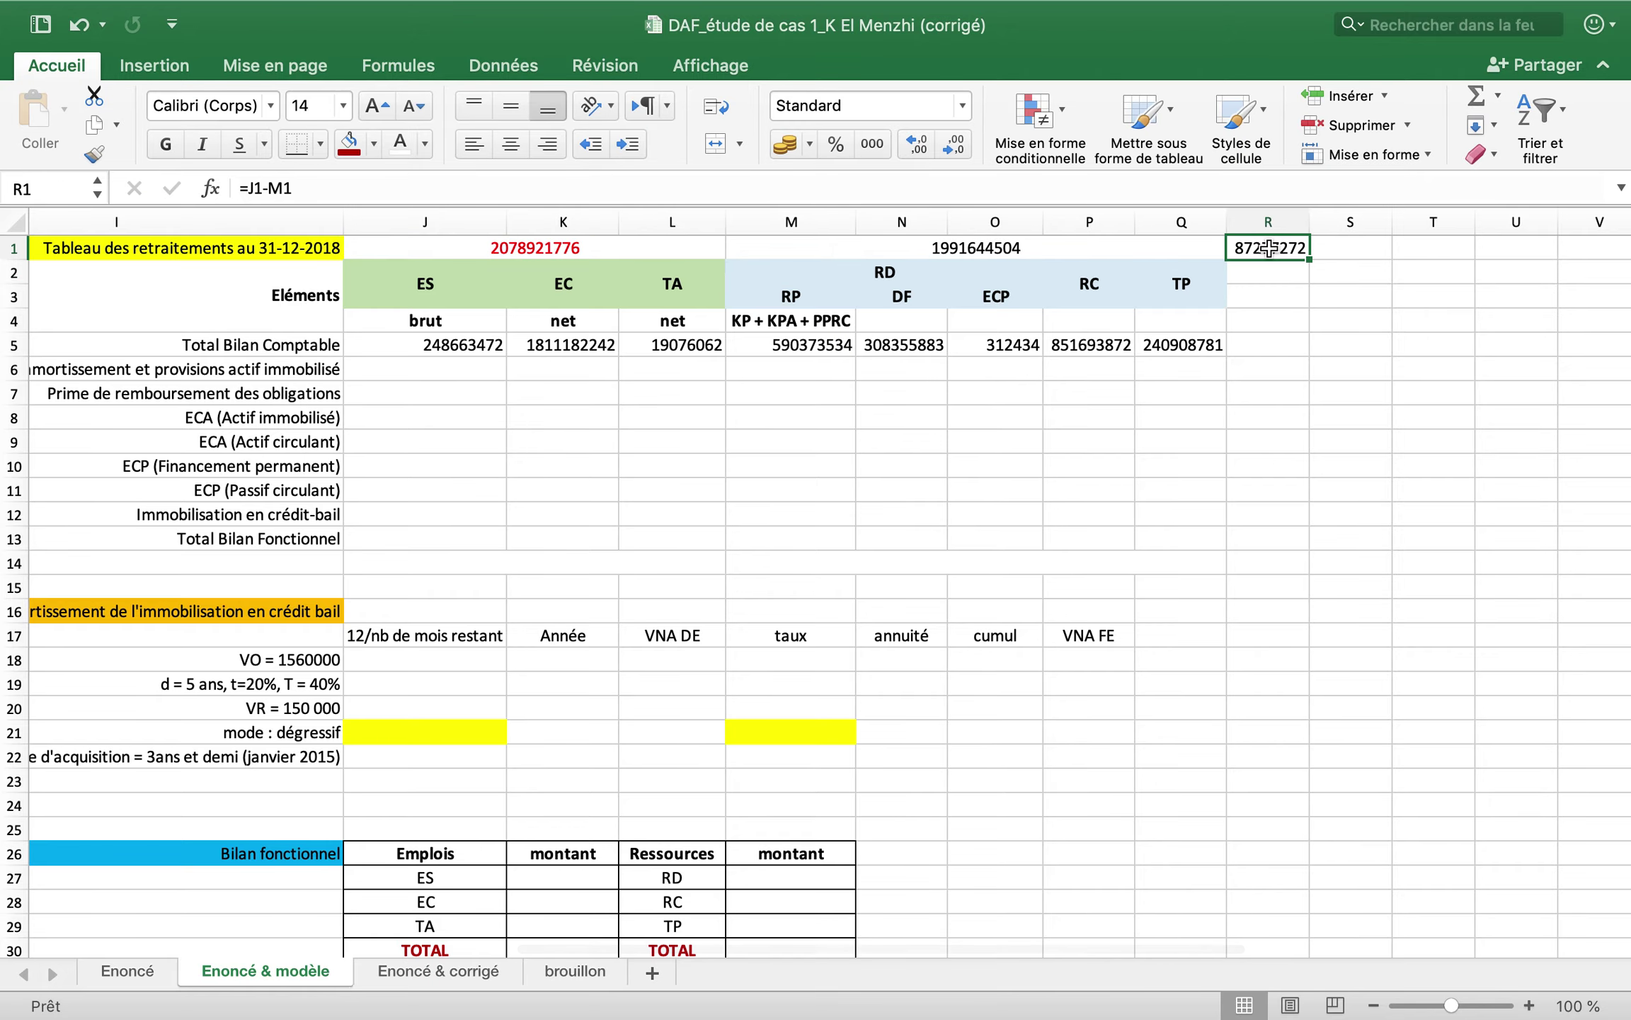
- Compare the gap in R1 with the fixed-asset amortisation and provisions total in C28 and review that cell's formula
scroll(463, 608, "down", 6)
scroll(462, 608, "left", 6)
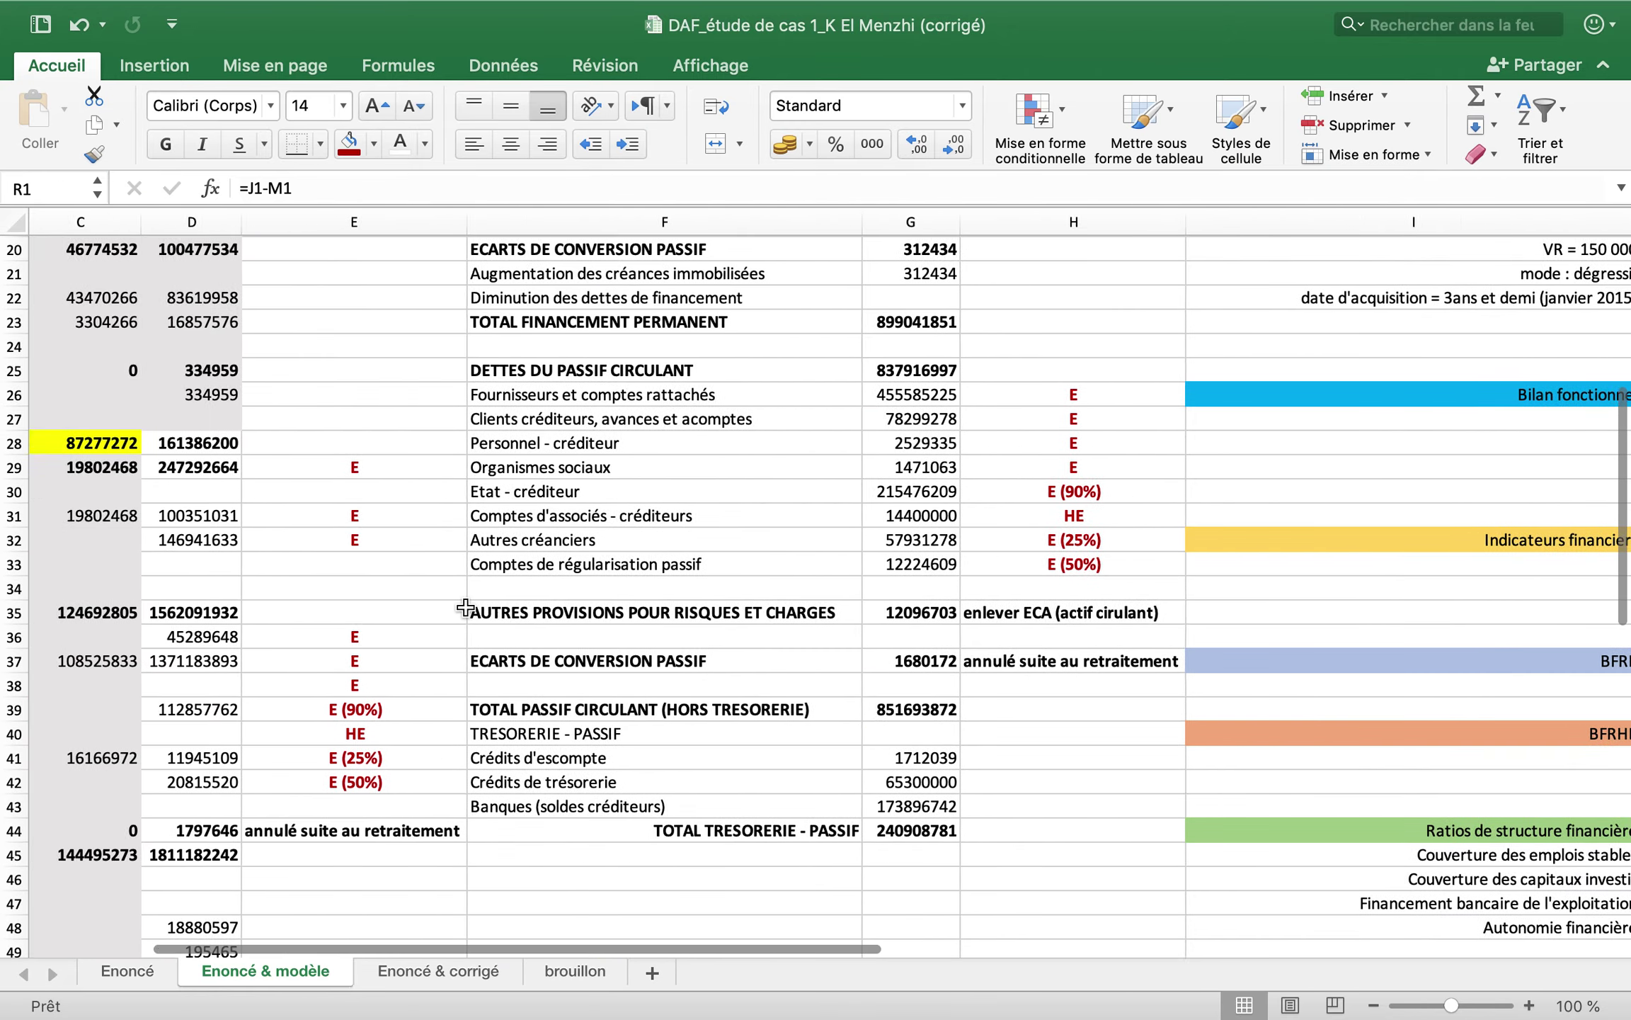
scroll(465, 608, "left", 3)
scroll(466, 607, "down", 1)
left_click(344, 390)
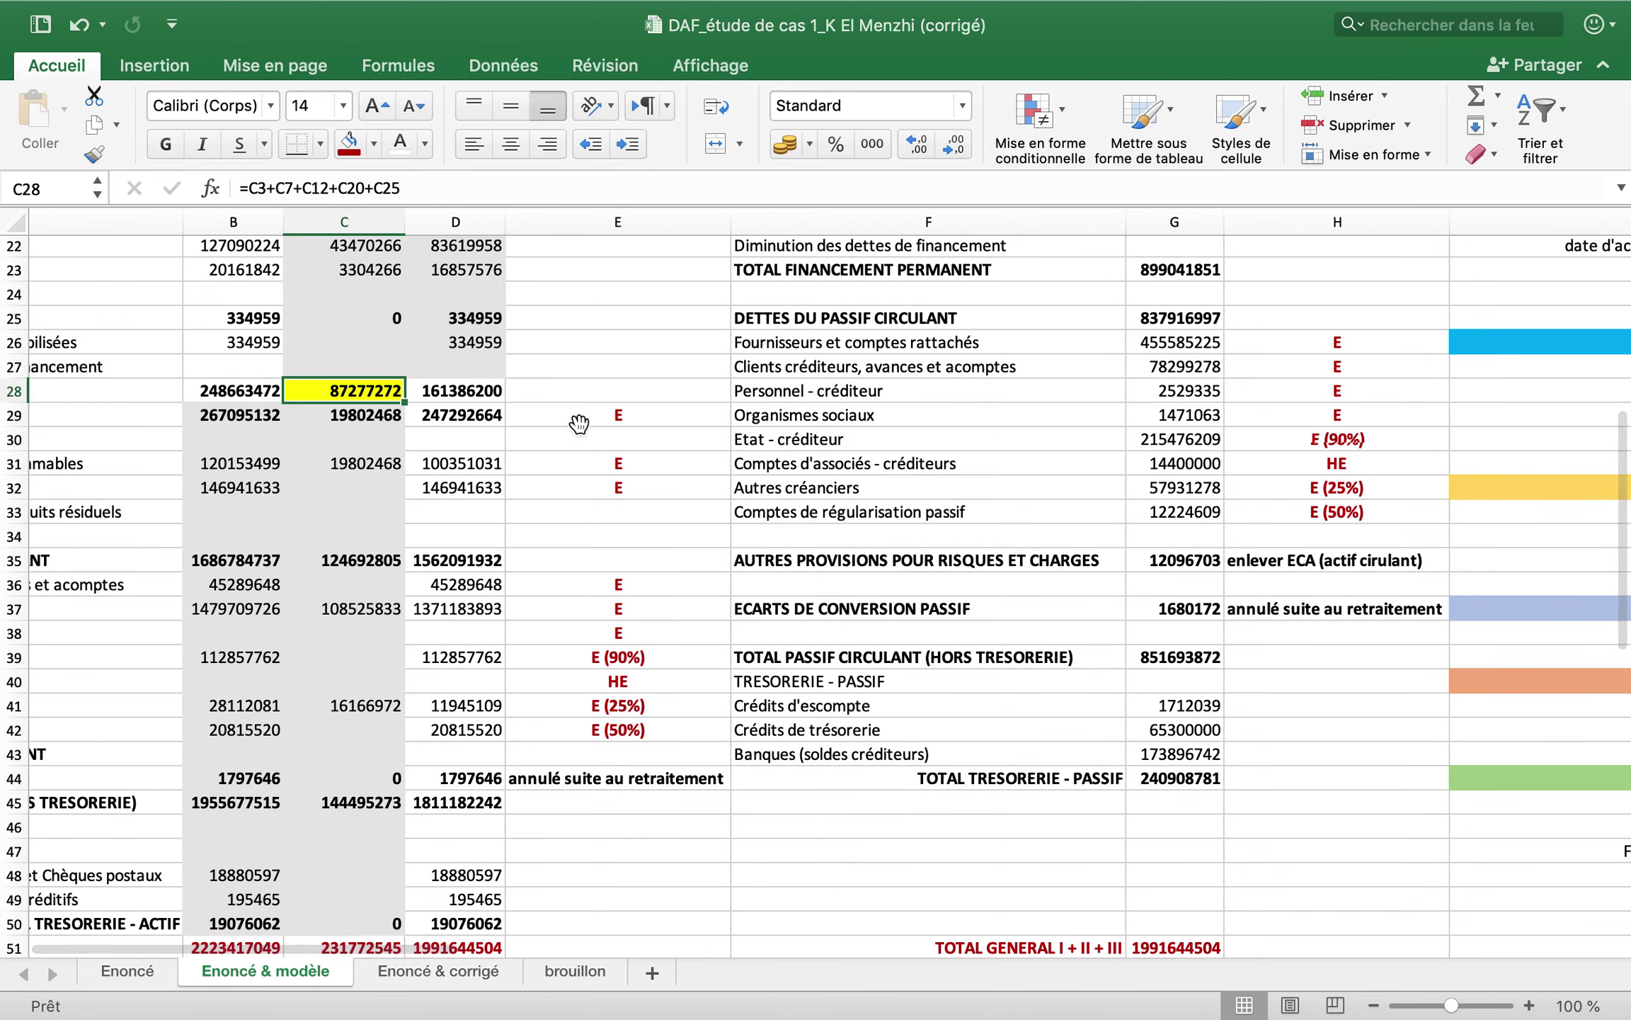
scroll(579, 423, "up", 7)
scroll(579, 424, "right", 7)
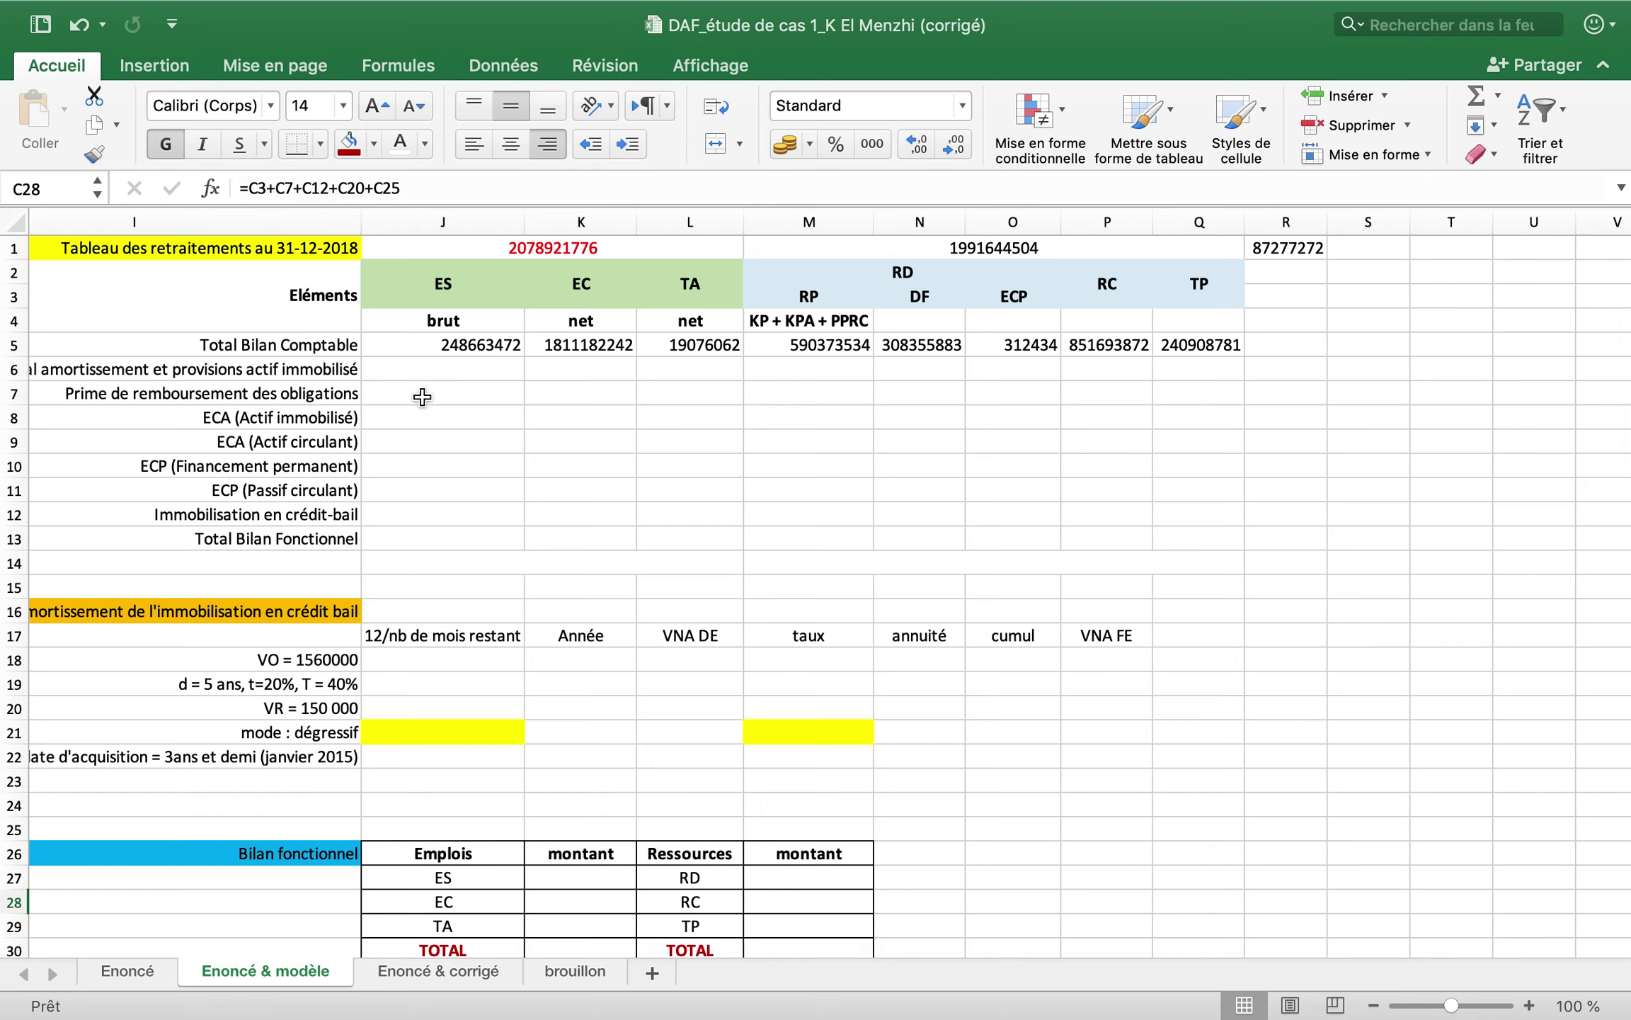
- Fill the gap cell R1 with standard yellow
left_click(1264, 254)
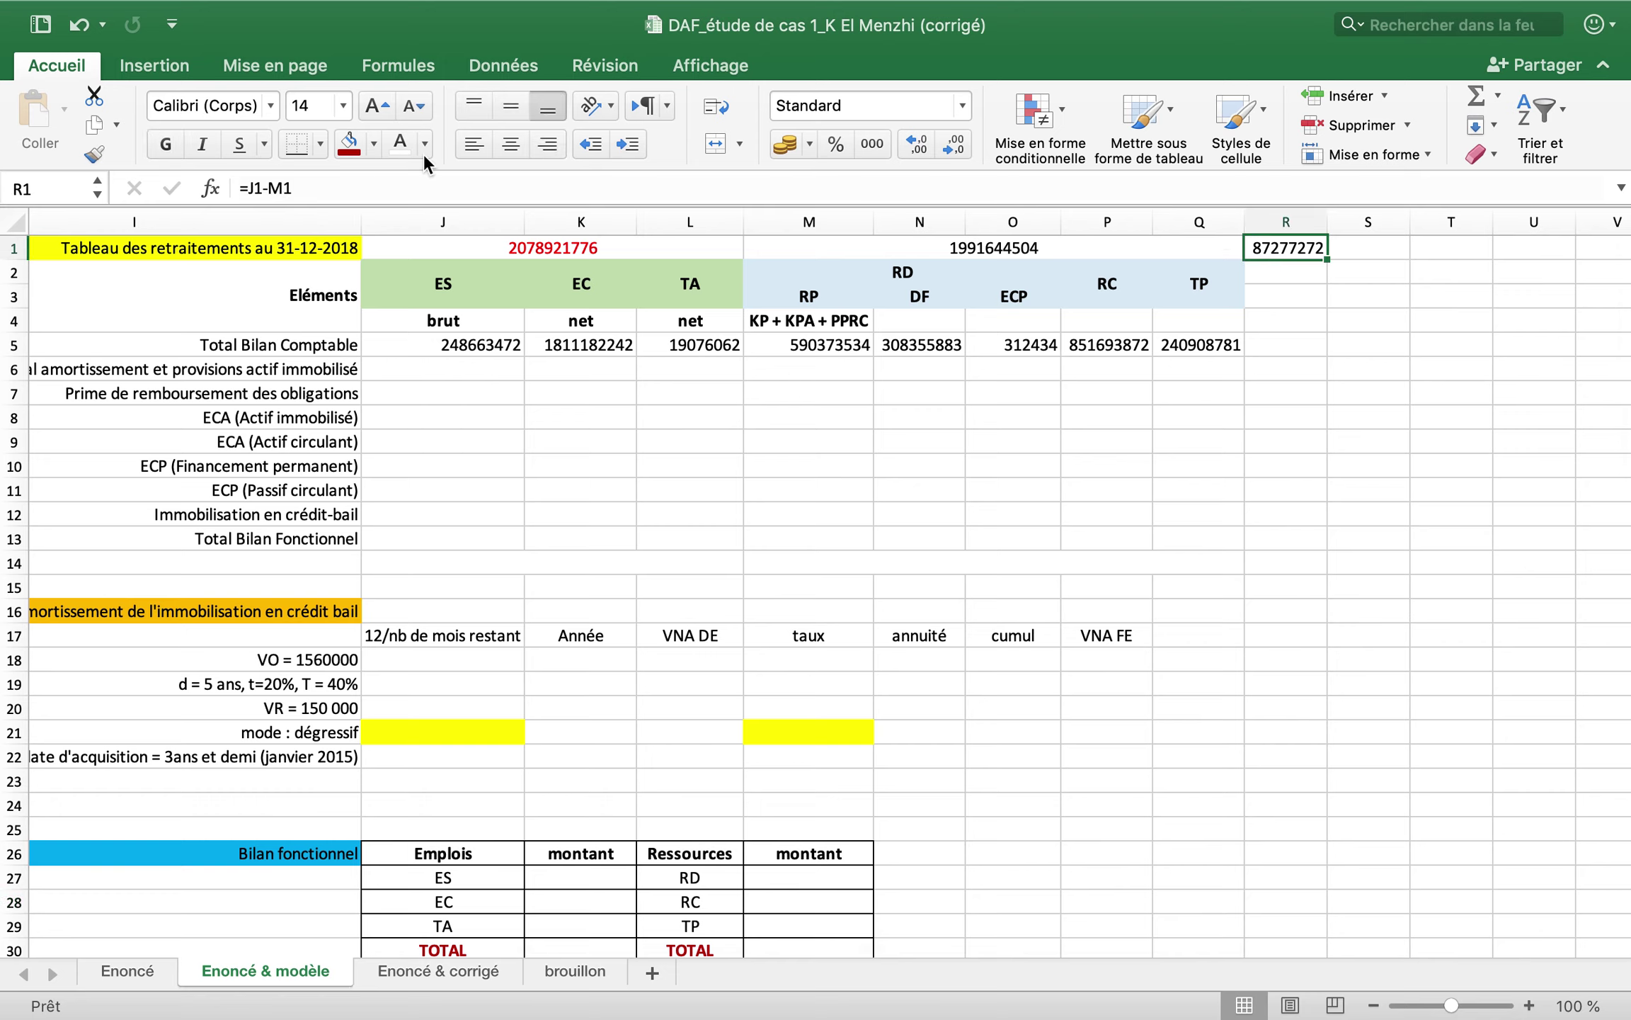
left_click(373, 143)
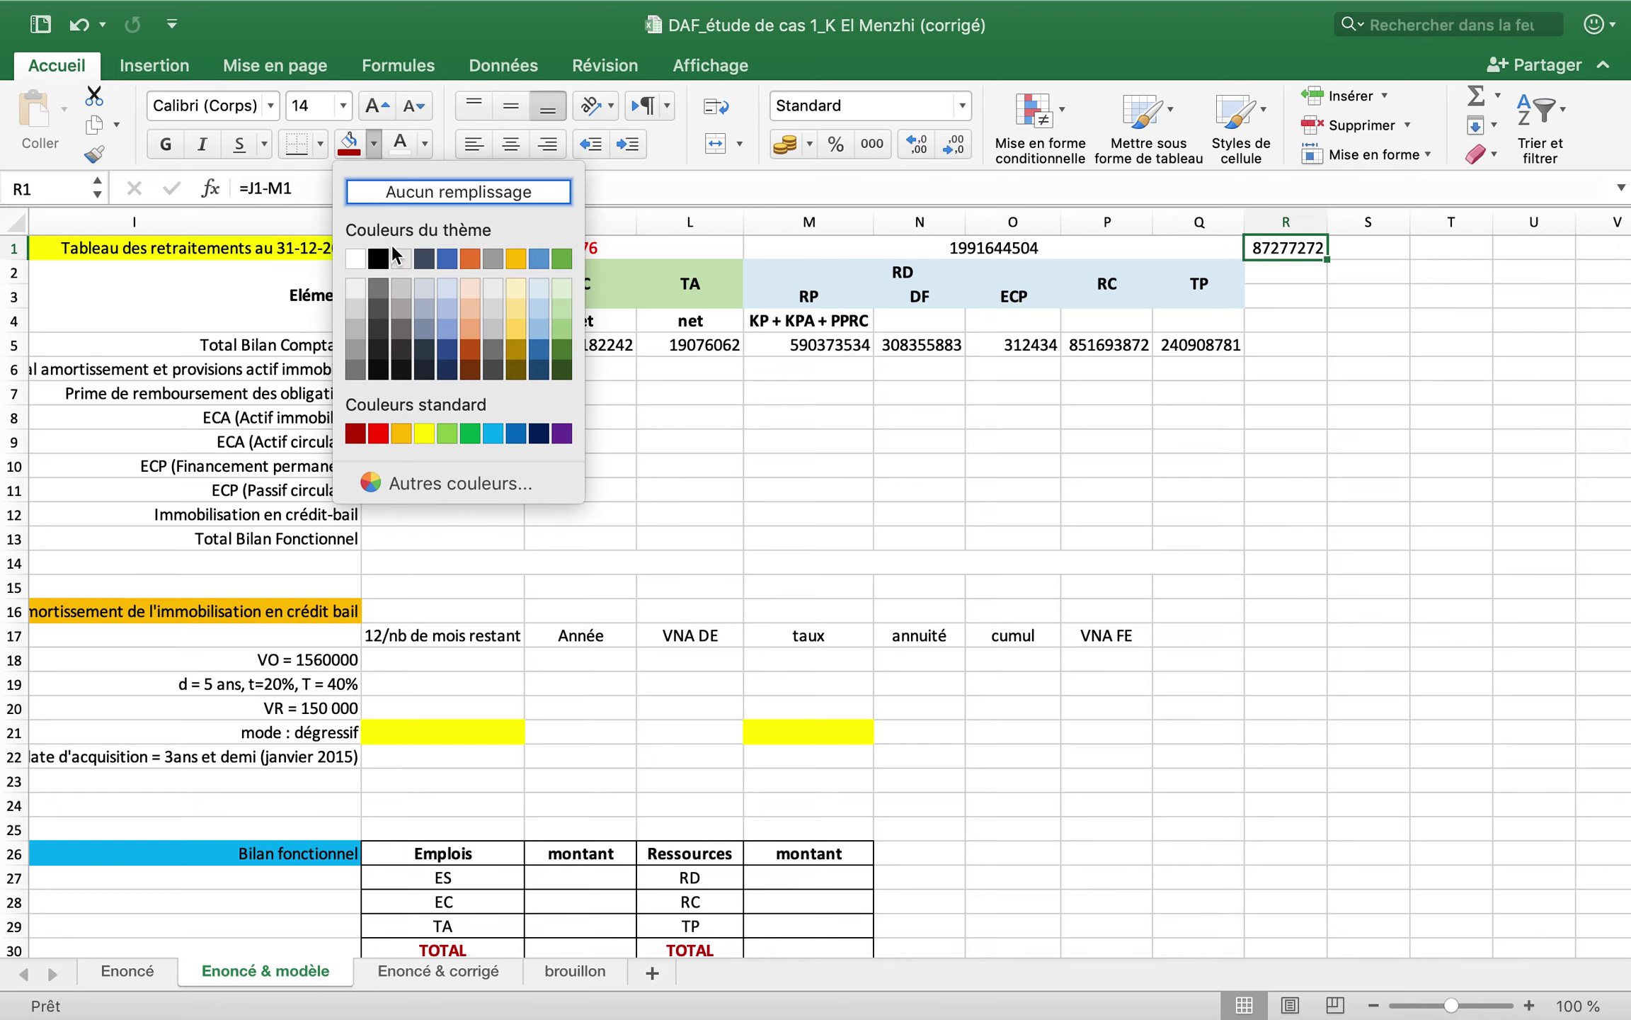
left_click(423, 433)
- Enter =C28 in M6 as the RP amount for Total amortissement et provisions actif immobilisé
left_click(484, 368)
scroll(483, 368, "left", 4)
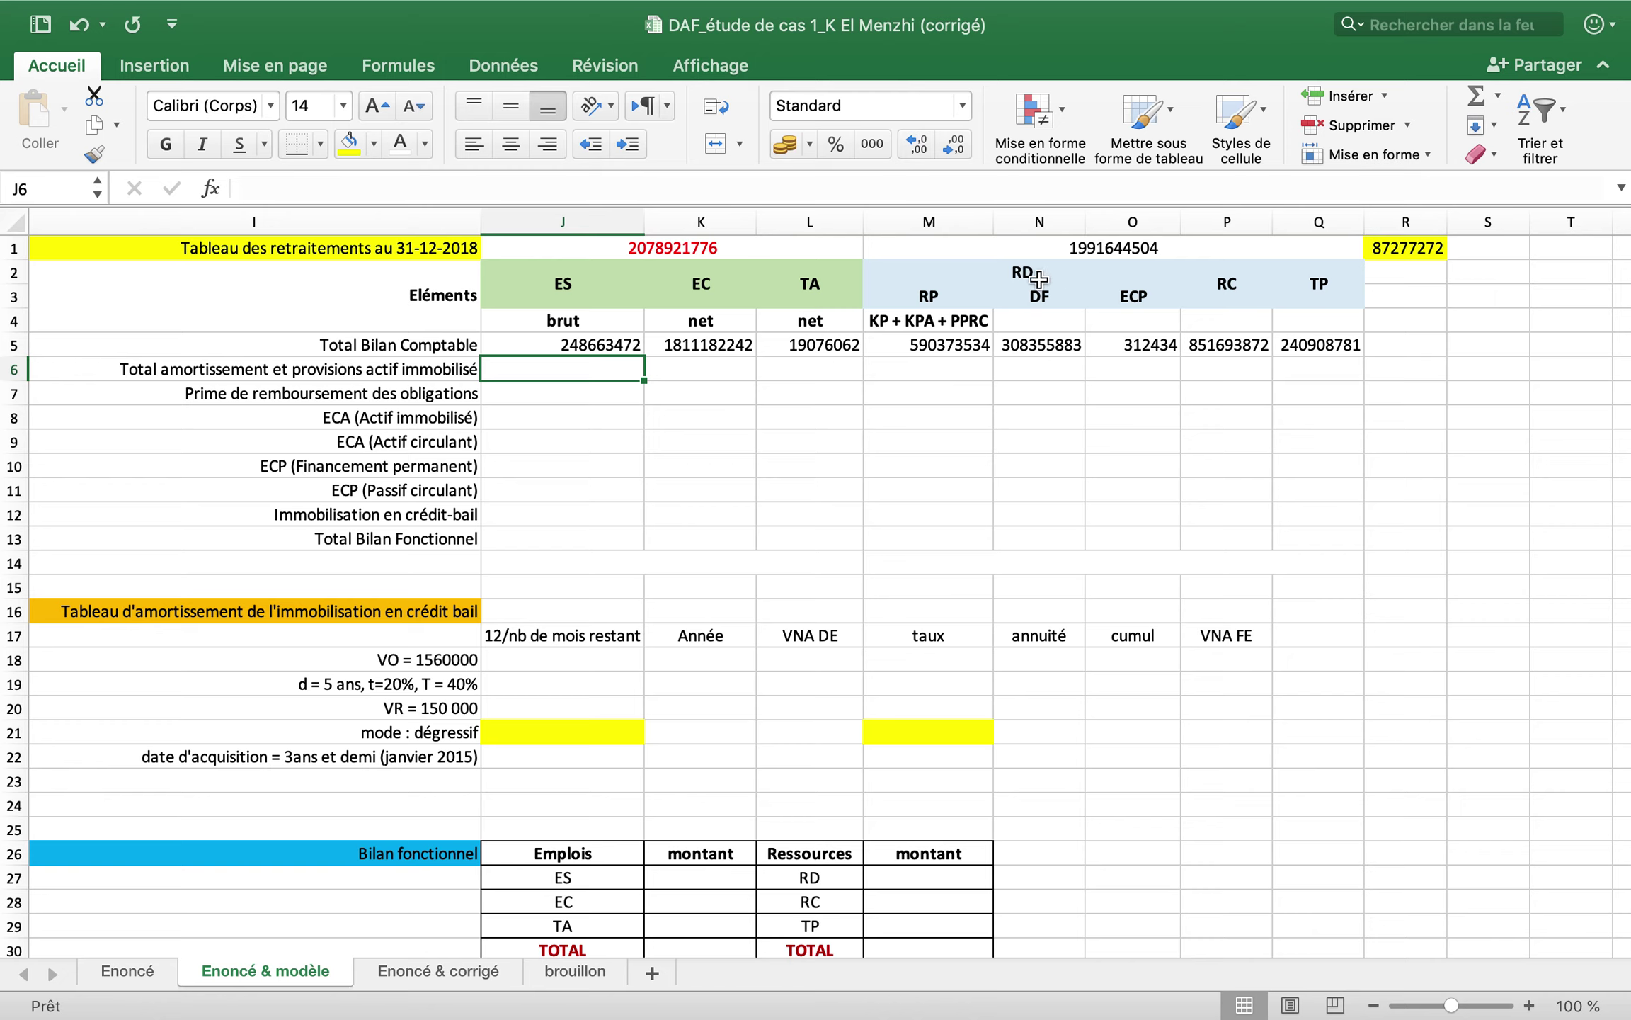
left_click(945, 365)
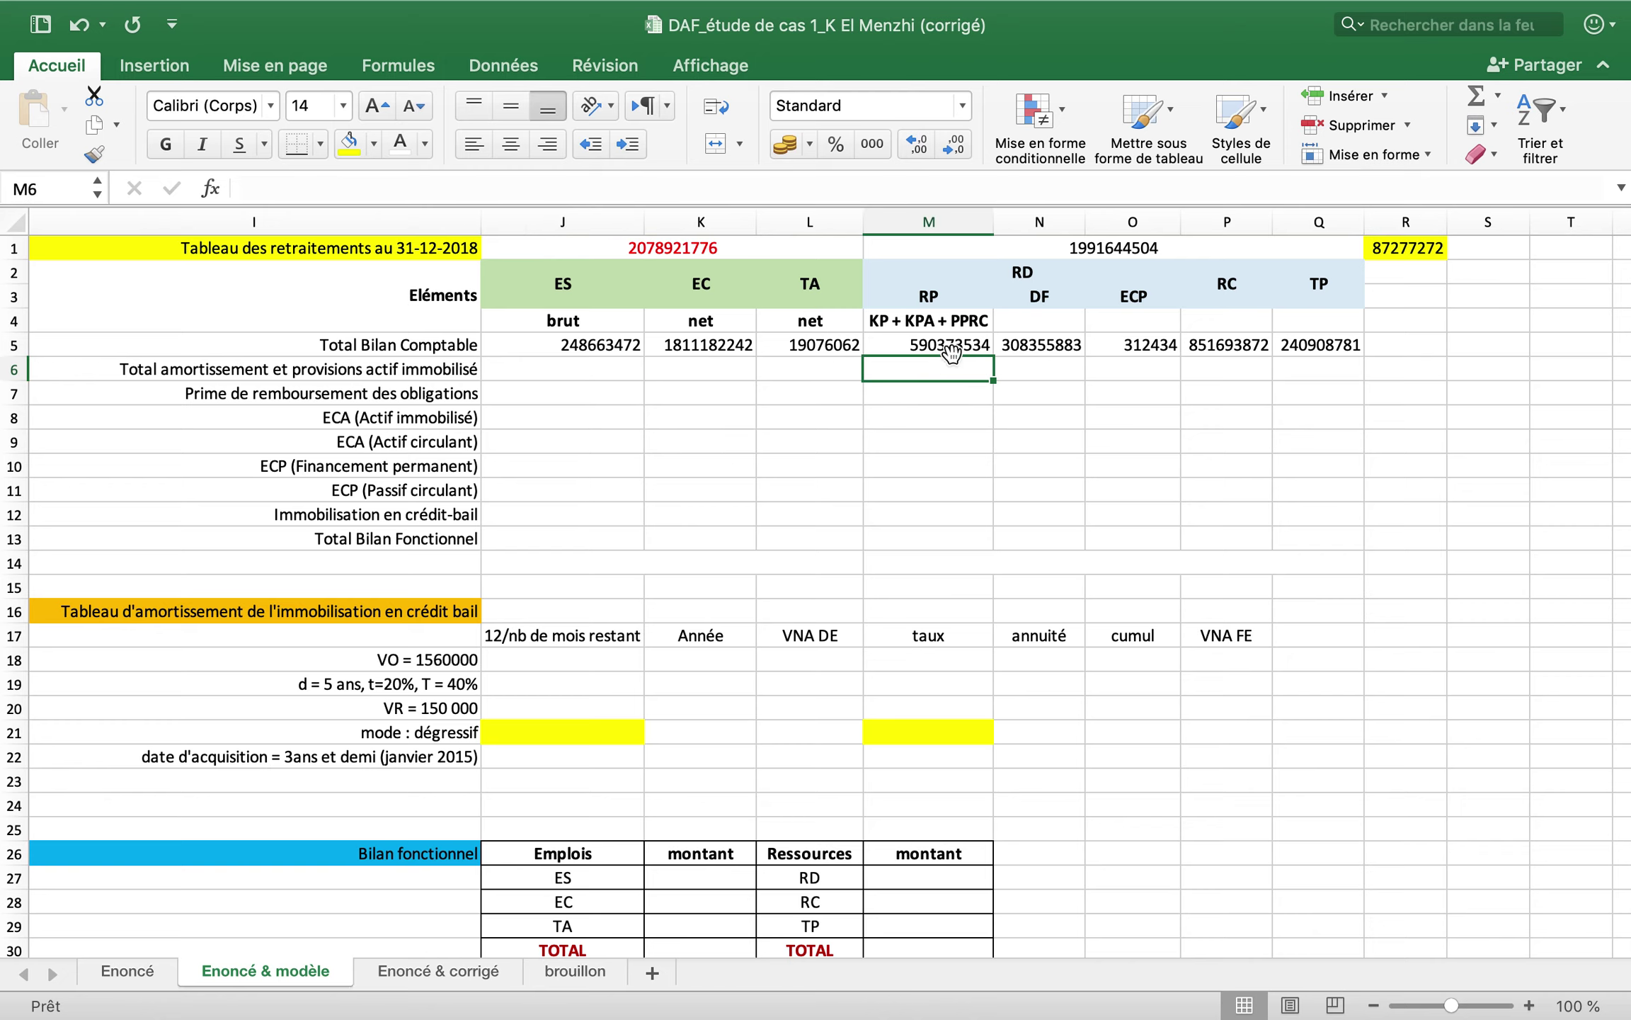
type("=")
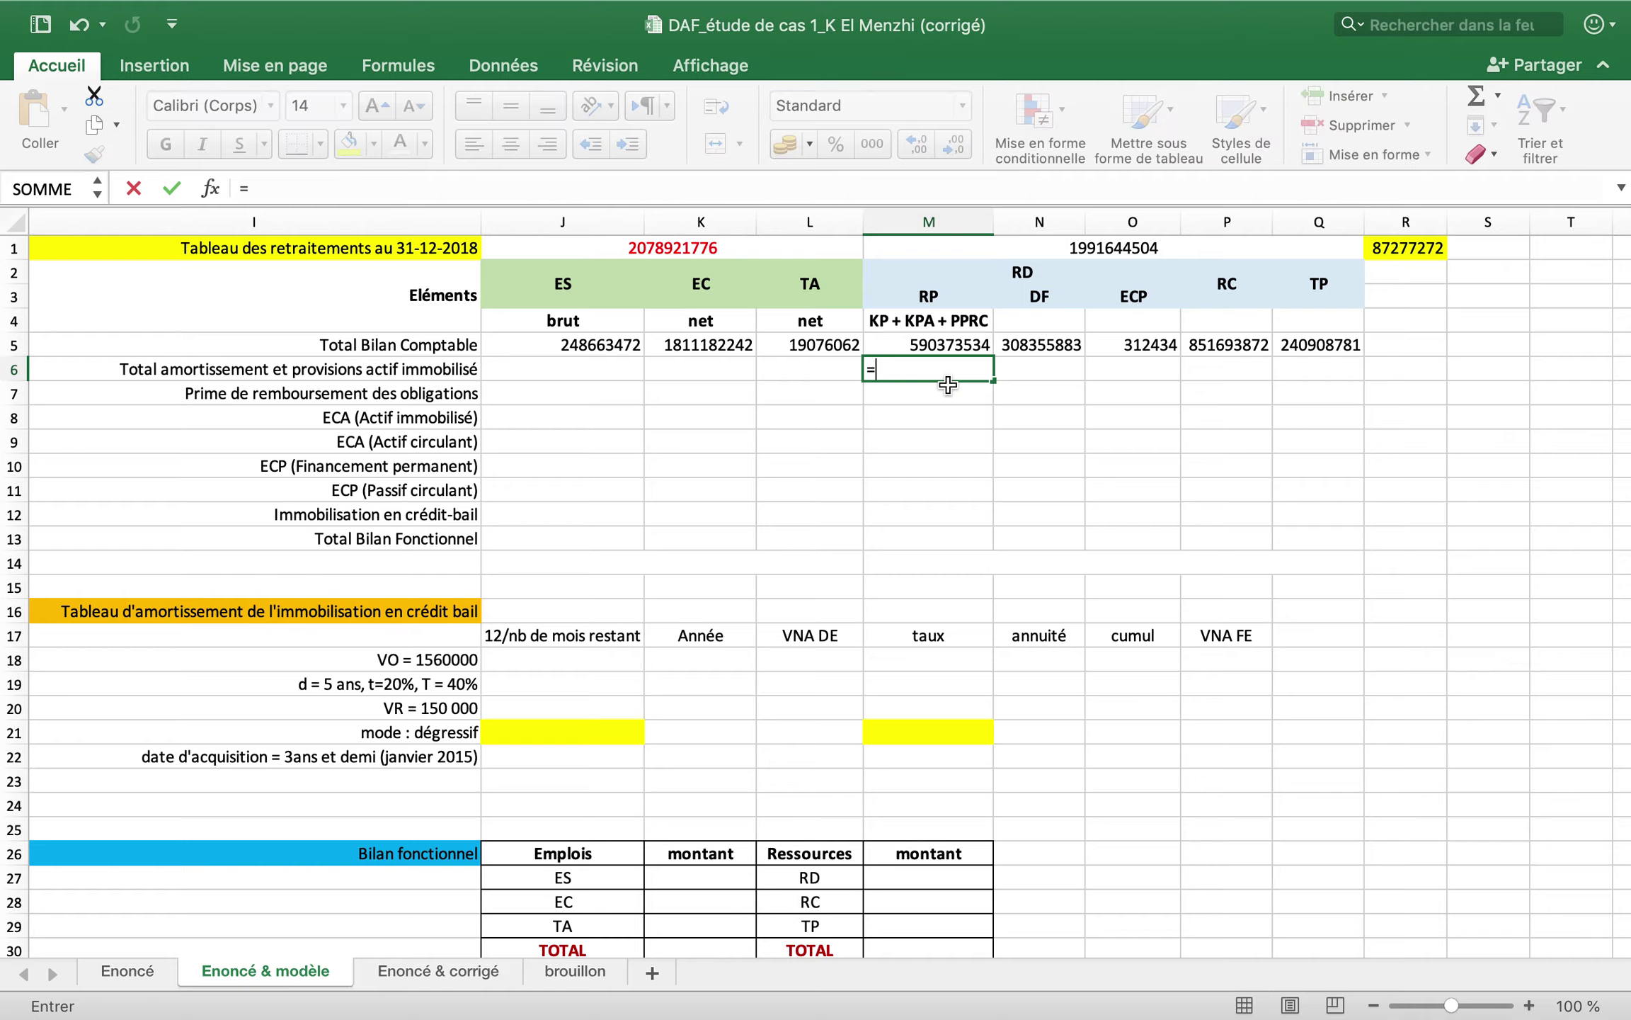
scroll(527, 520, "left", 15)
scroll(527, 520, "down", 5)
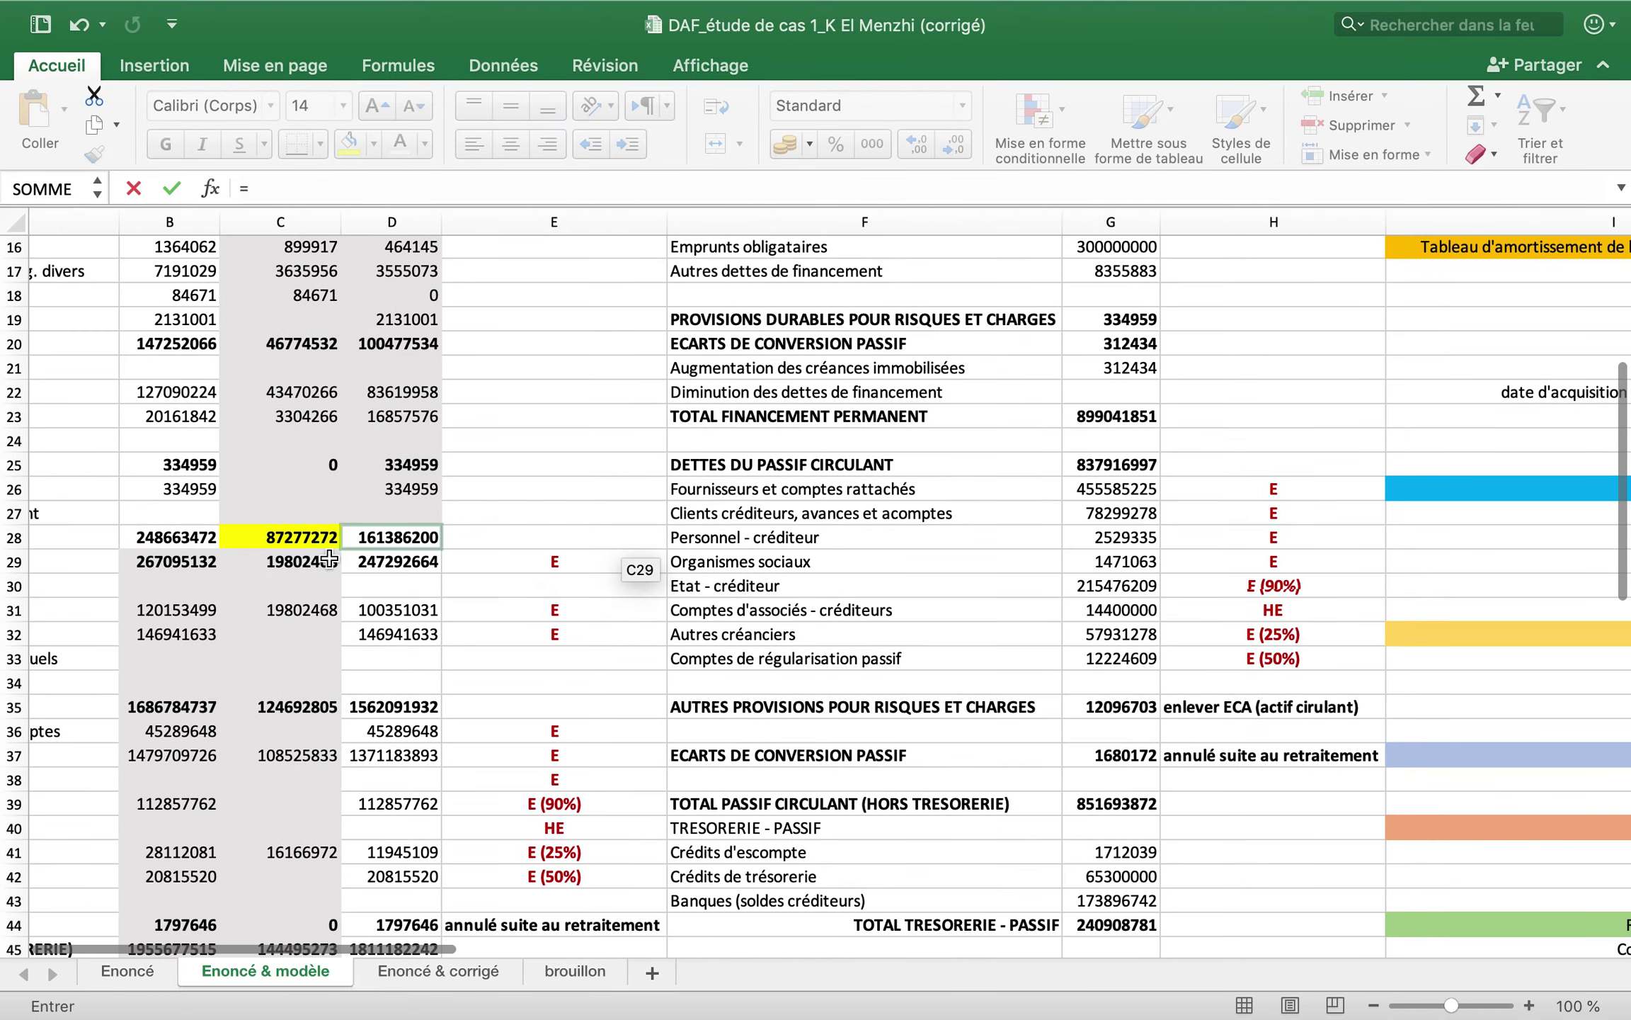
left_click(340, 527)
key("Return")
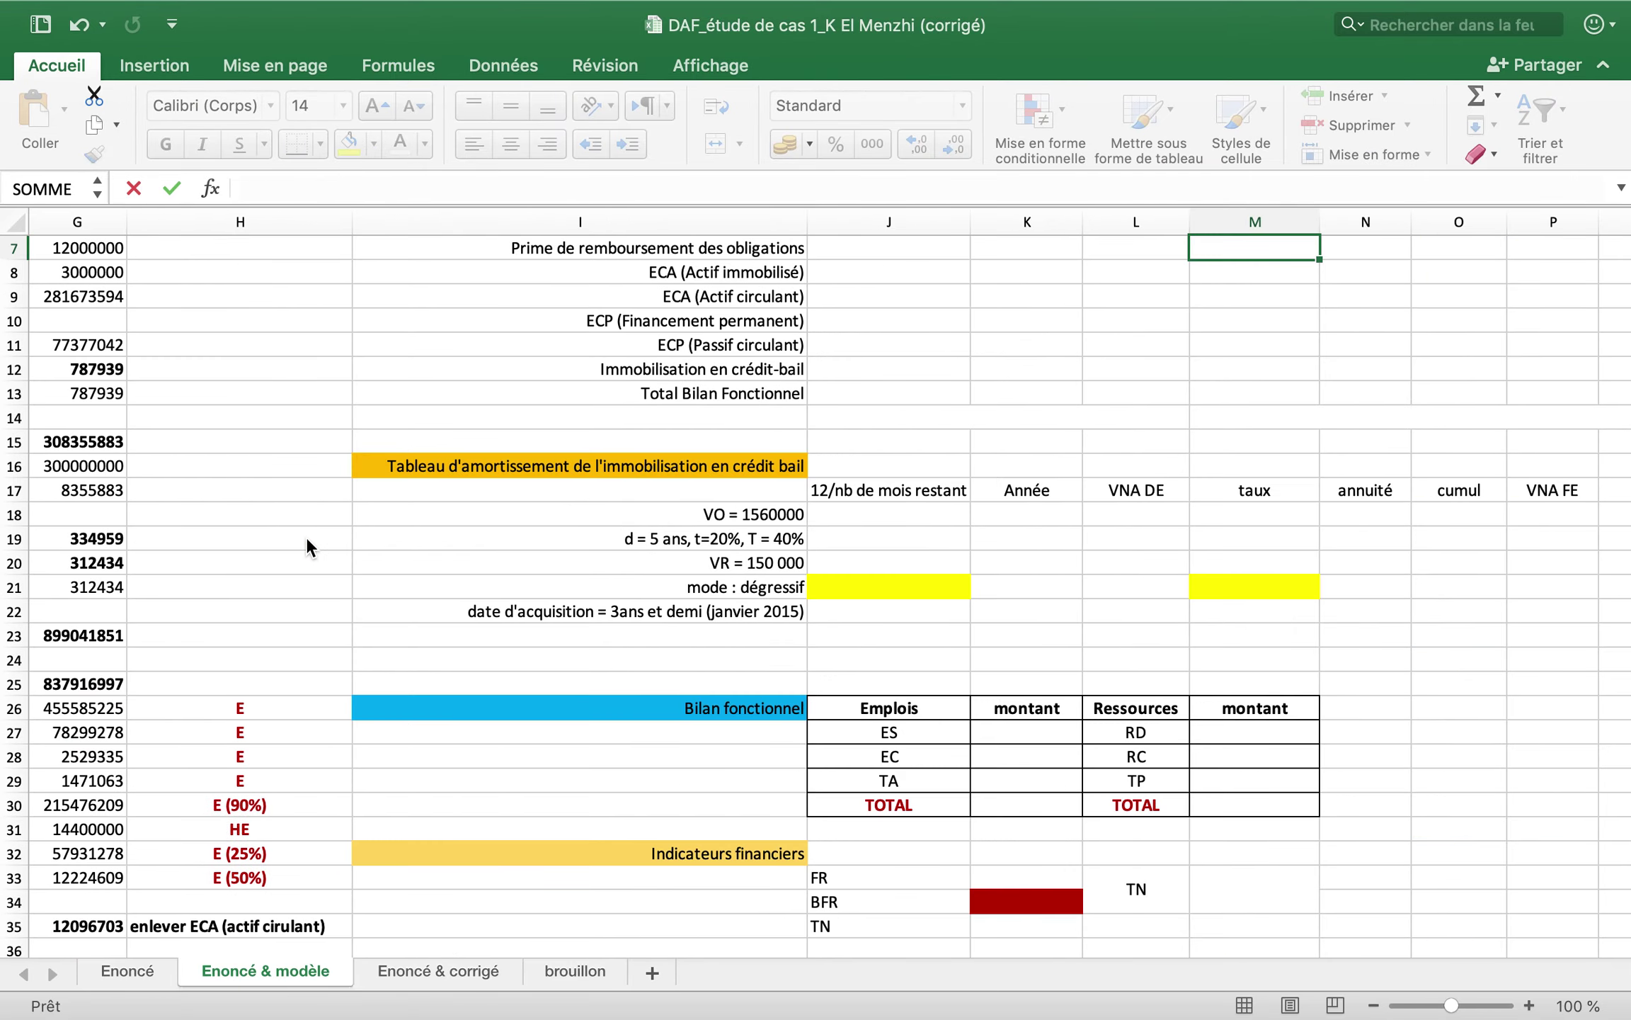
- Enter =-B6 in J7 to deduct the Prime de remboursement des obligations from the ES column
scroll(307, 548, "up", 6)
scroll(306, 547, "right", 2)
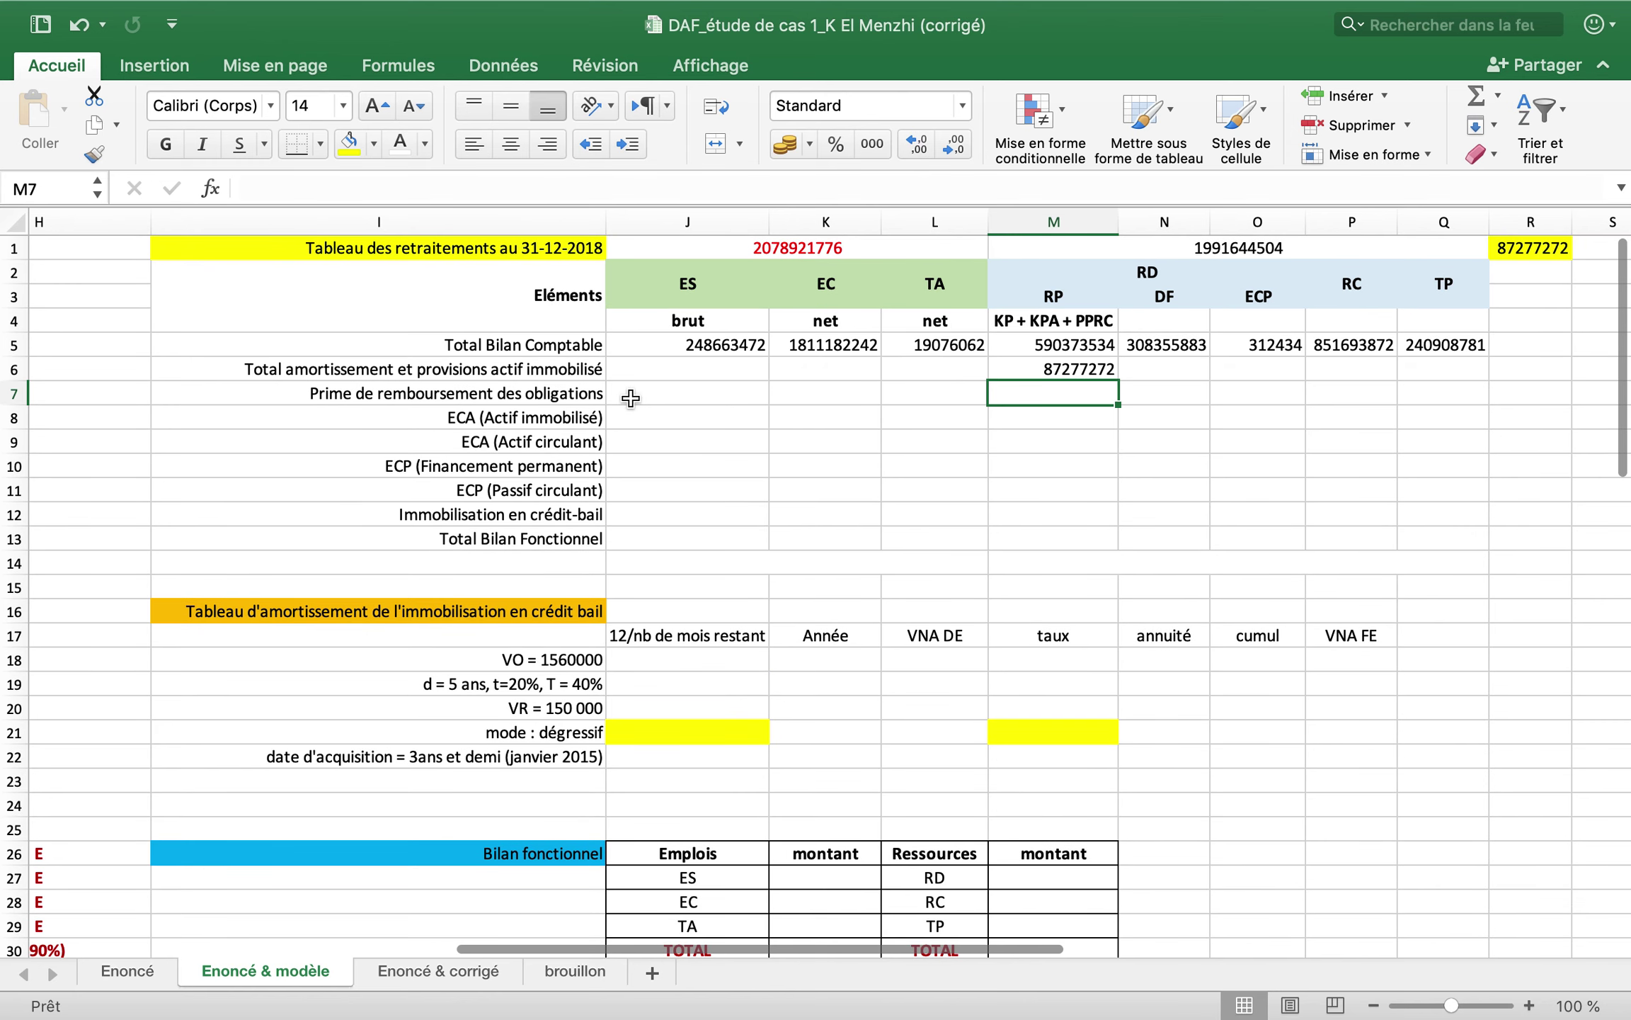
double_click(705, 393)
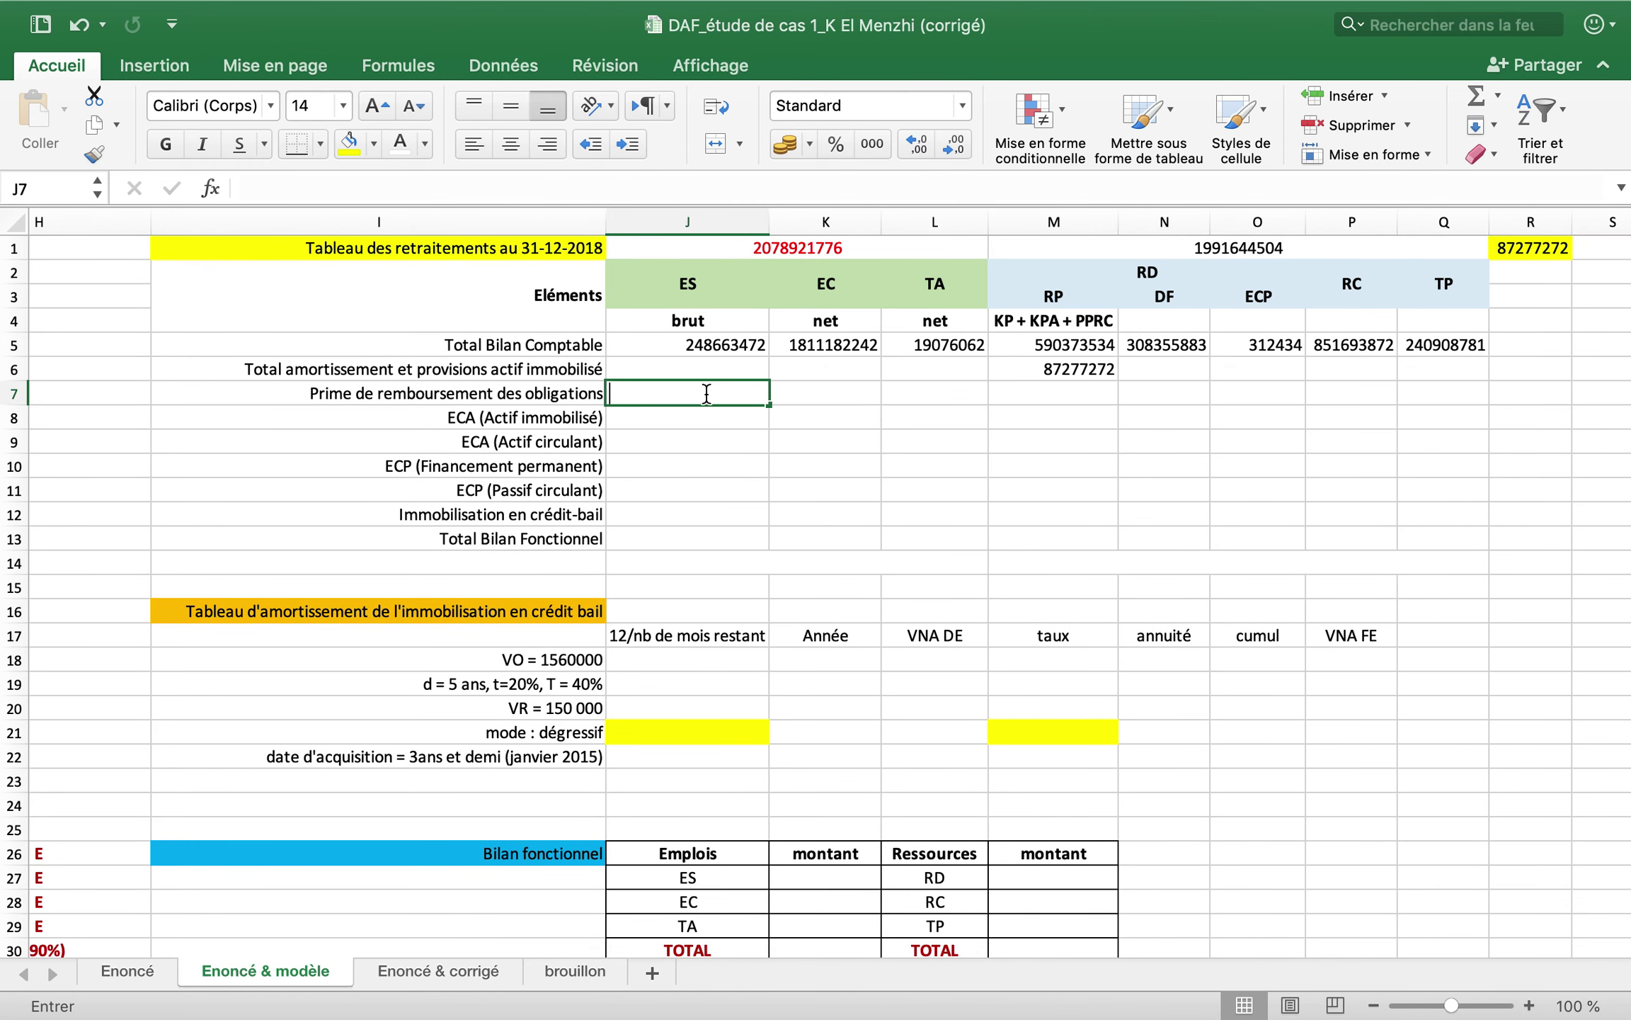
type("=-")
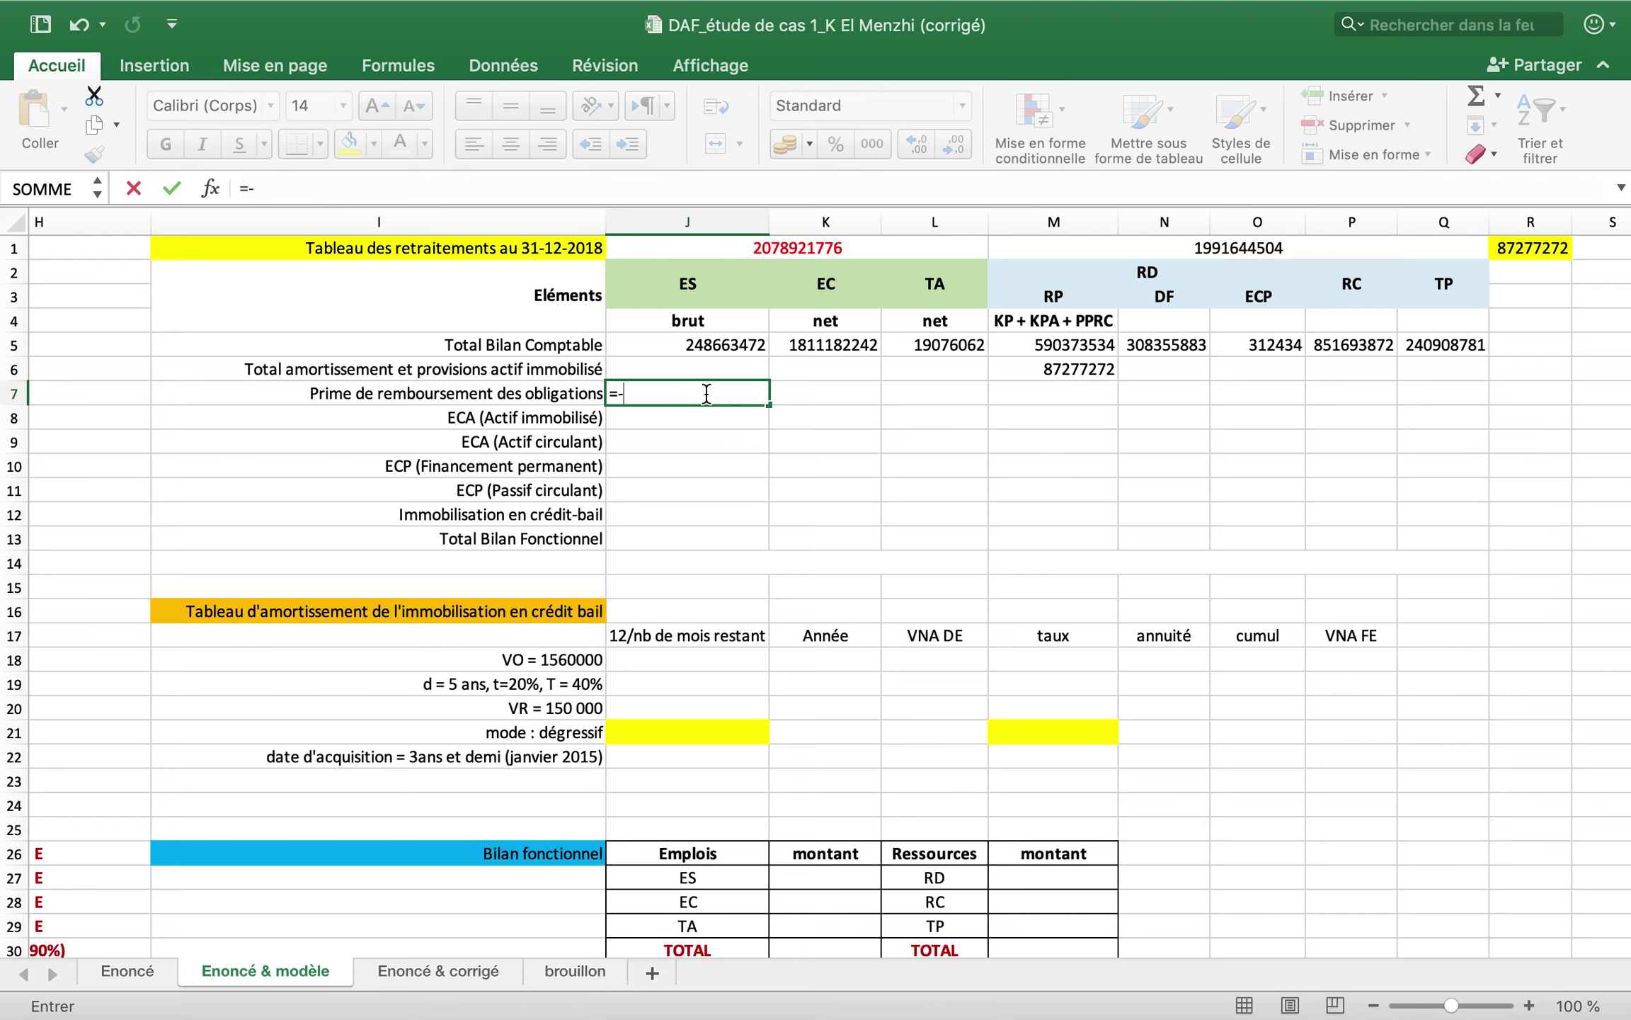
scroll(463, 464, "left", 15)
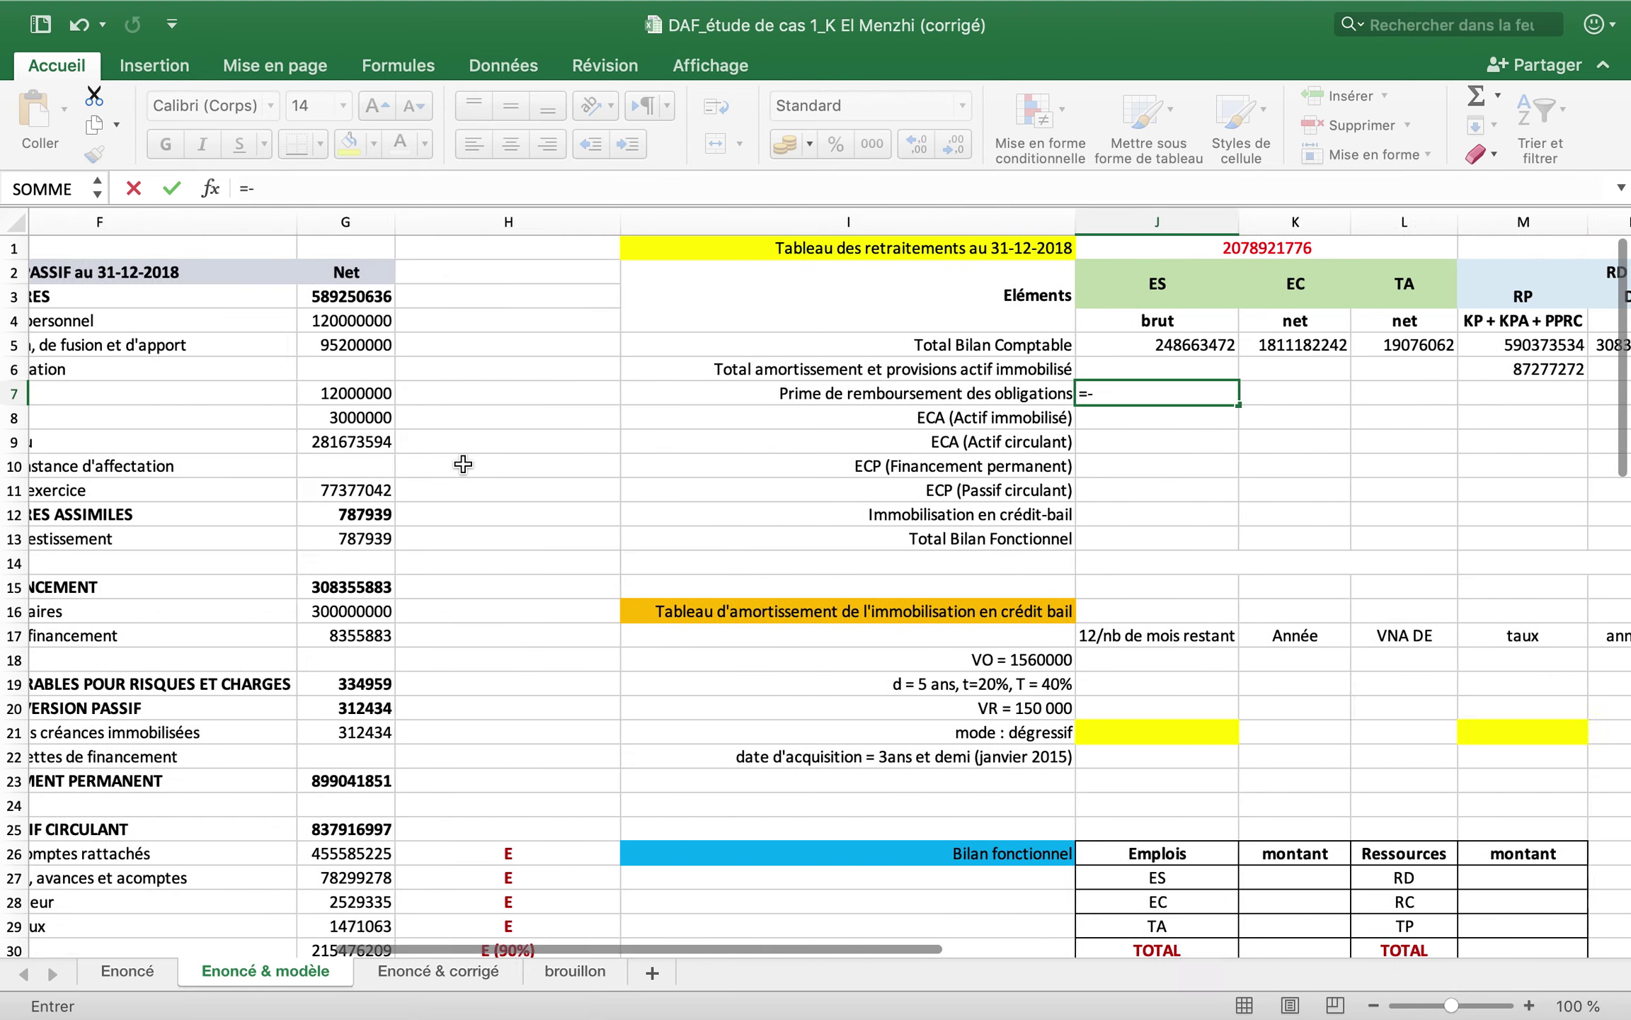
left_click(484, 367)
key("Return")
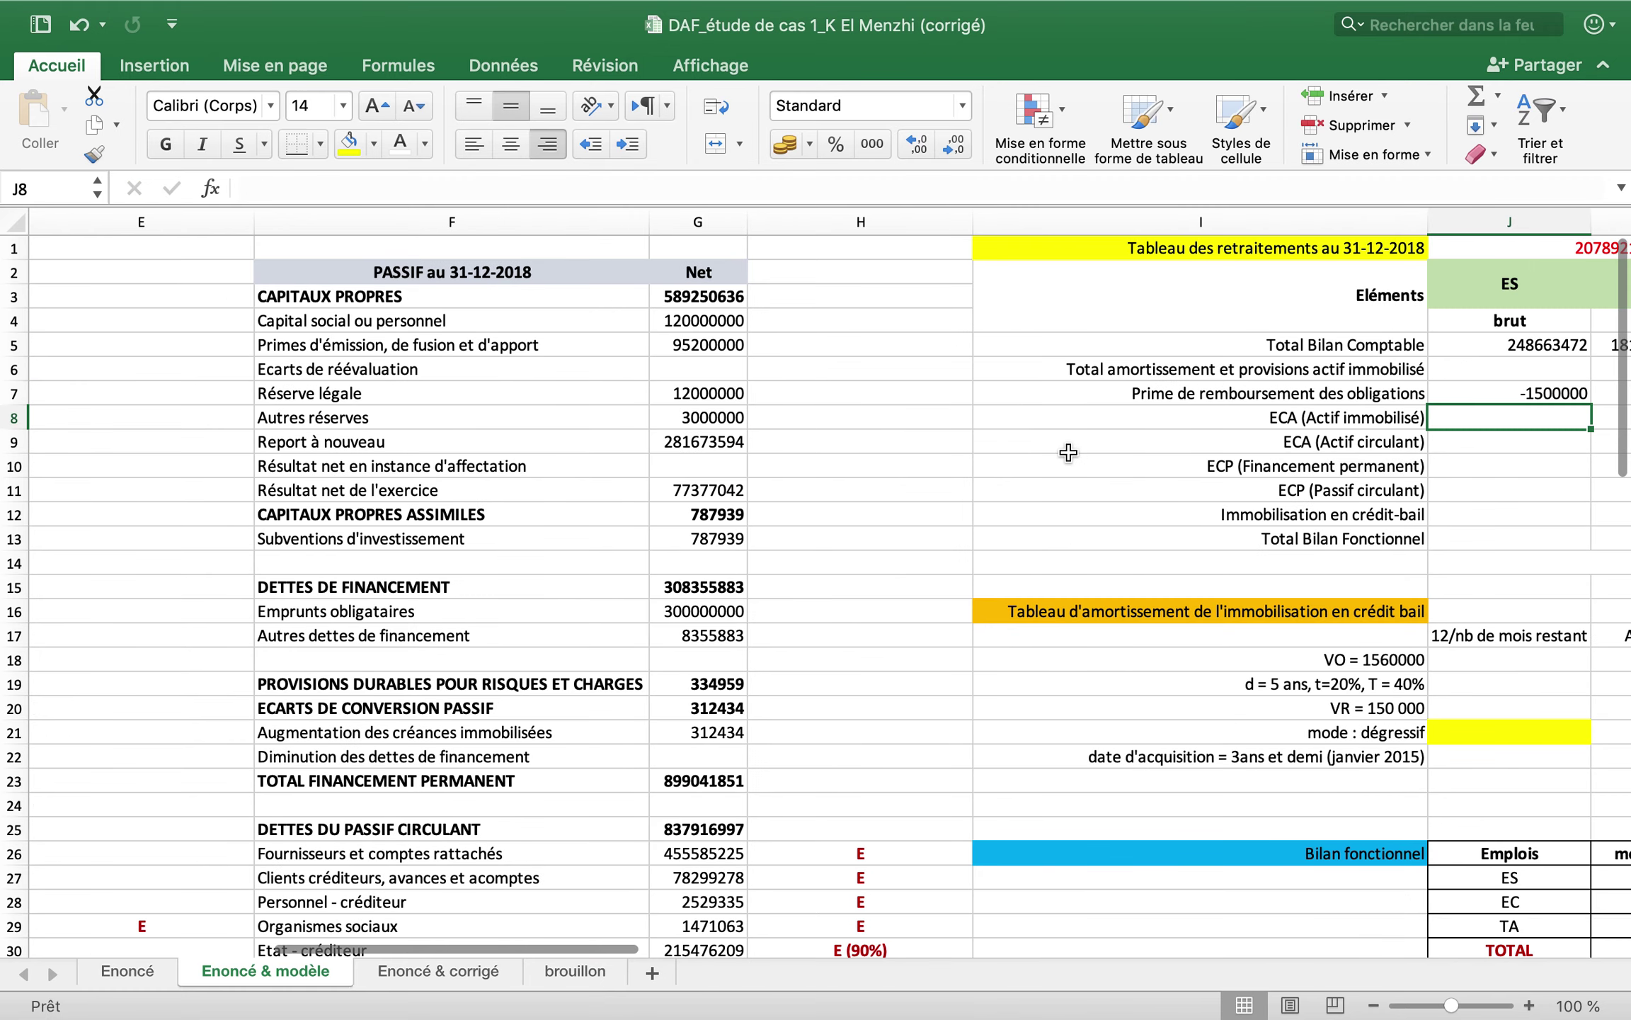
- Enter =J7 in N7 to carry the Prime de remboursement des obligations deduction into the DF column
scroll(1030, 425, "right", 5)
left_click(984, 395)
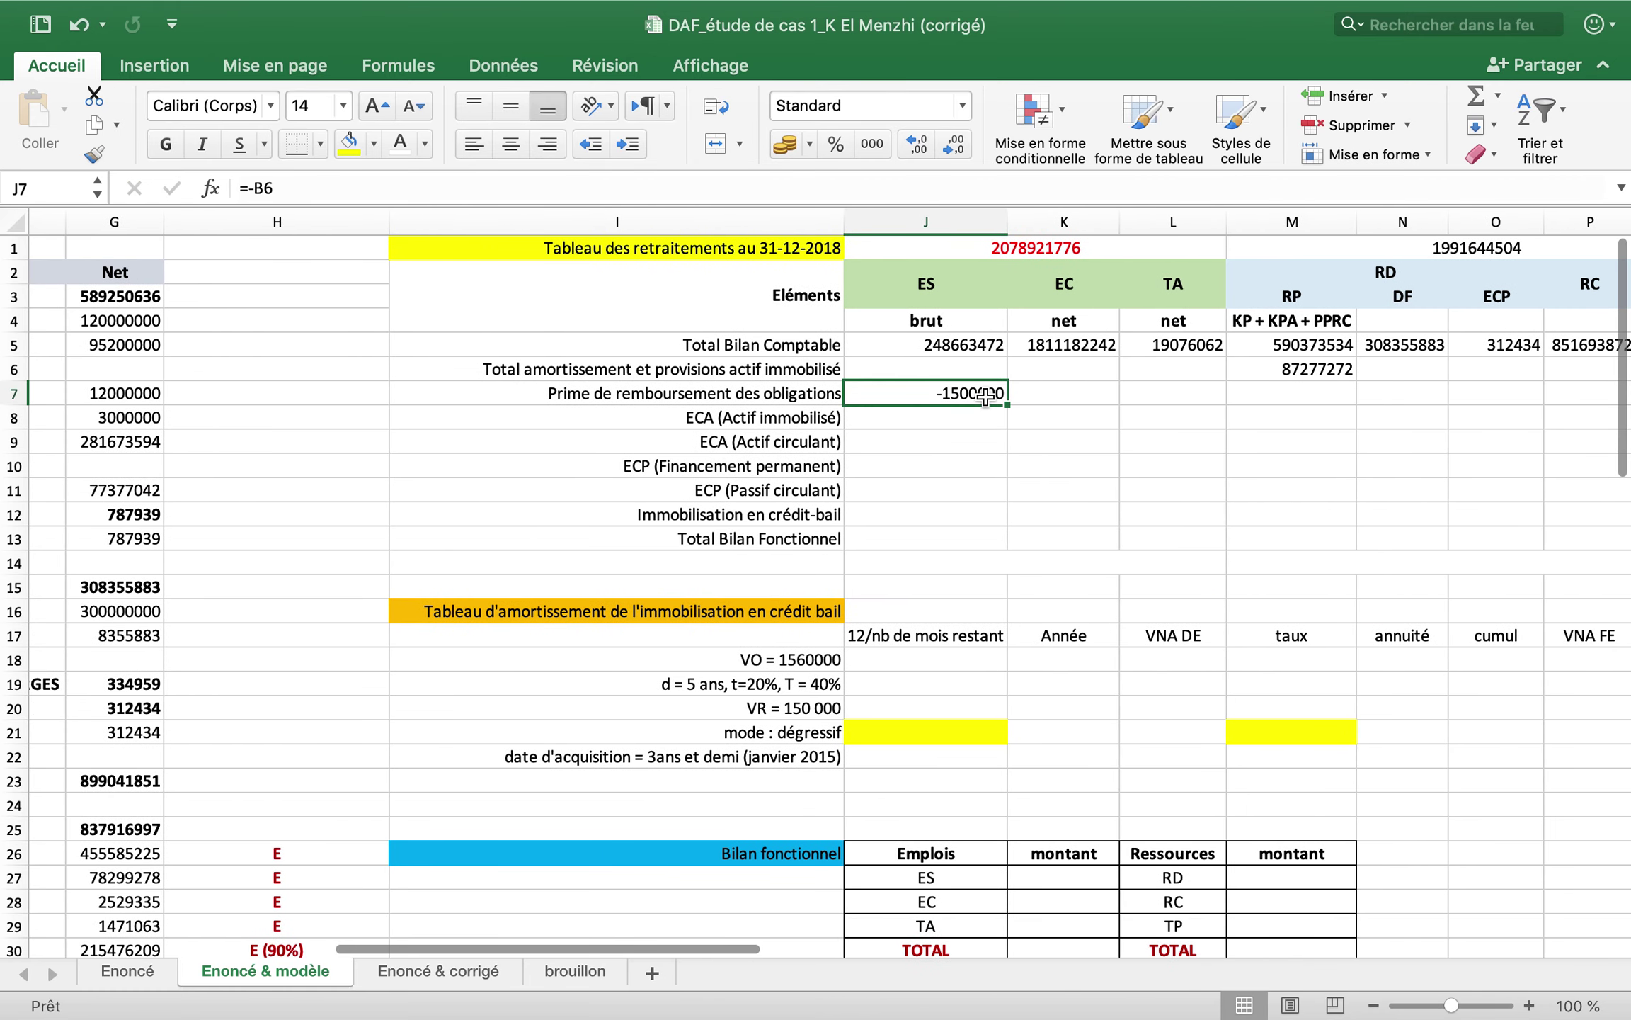
key("Right")
key("Right")
key("Right")
key("Right")
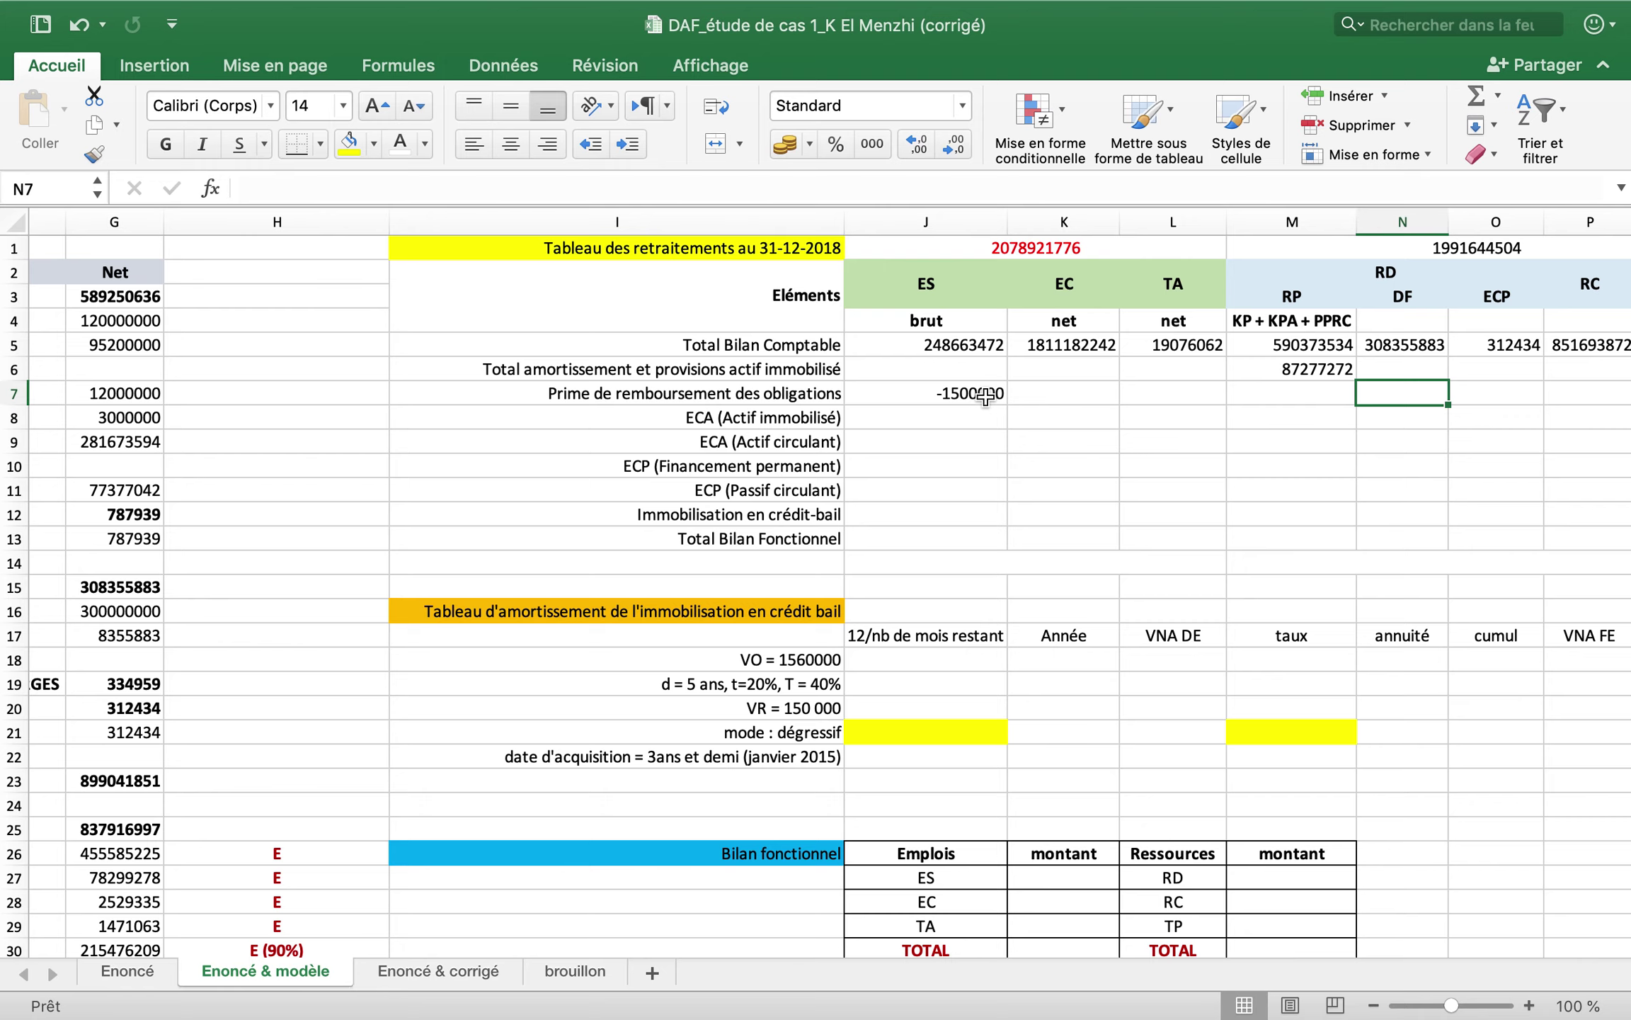
type("=")
left_click(937, 398)
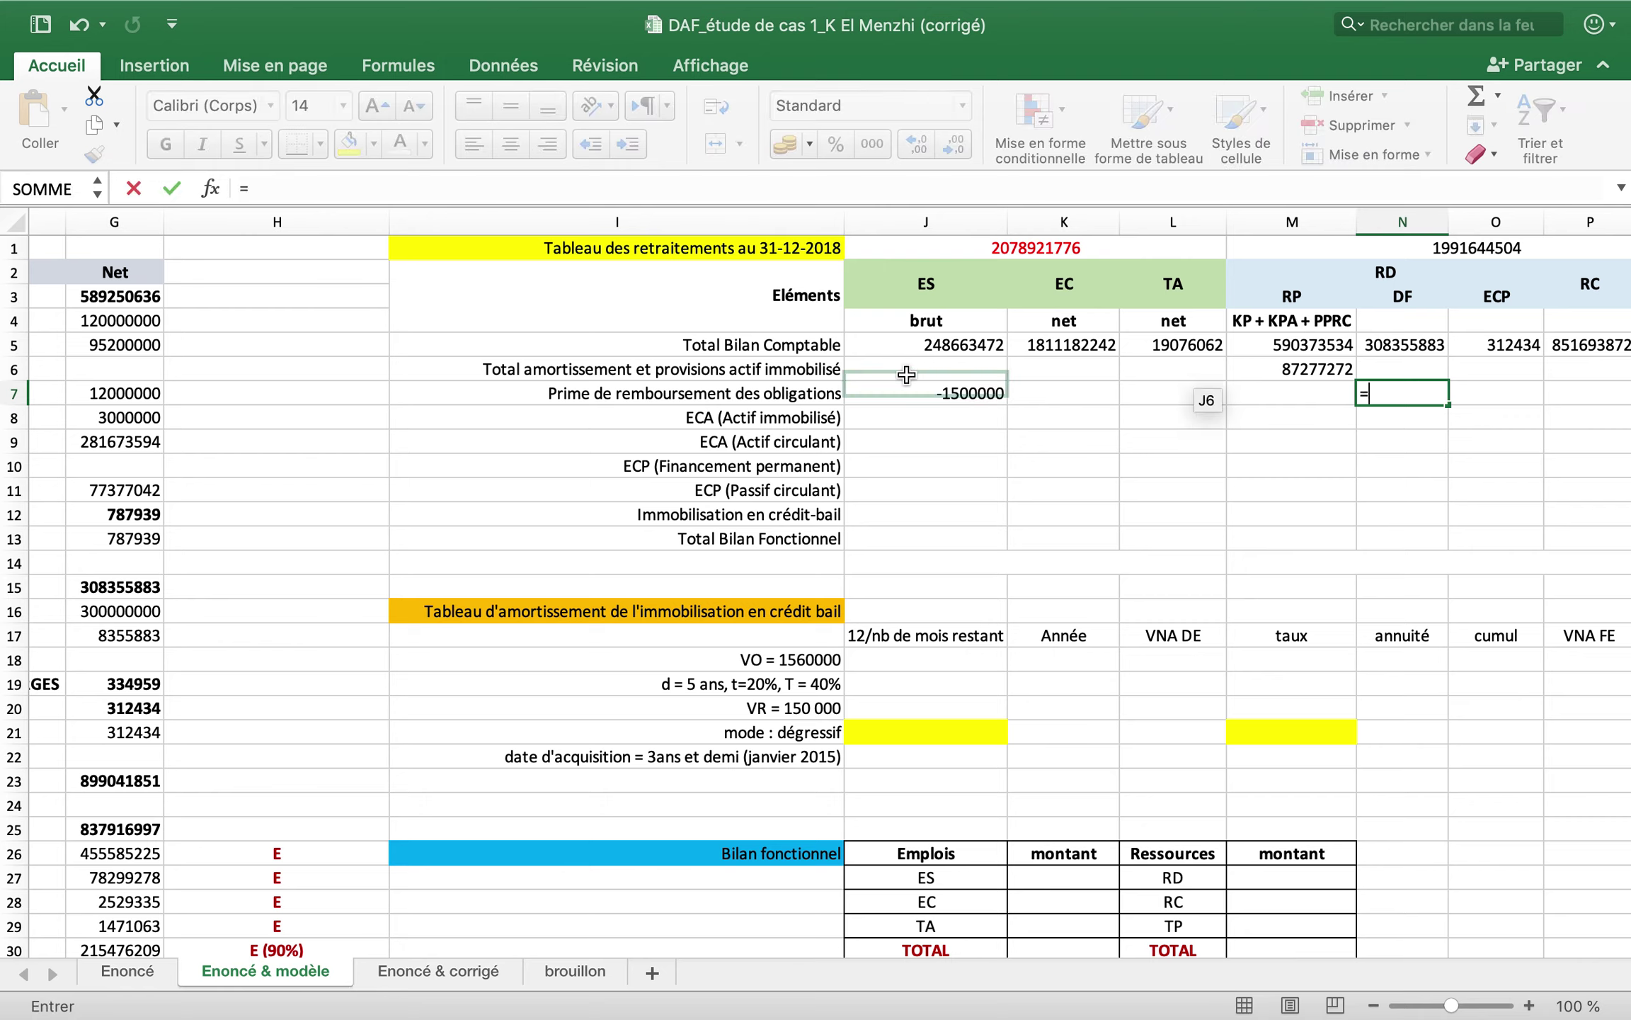
key("Return")
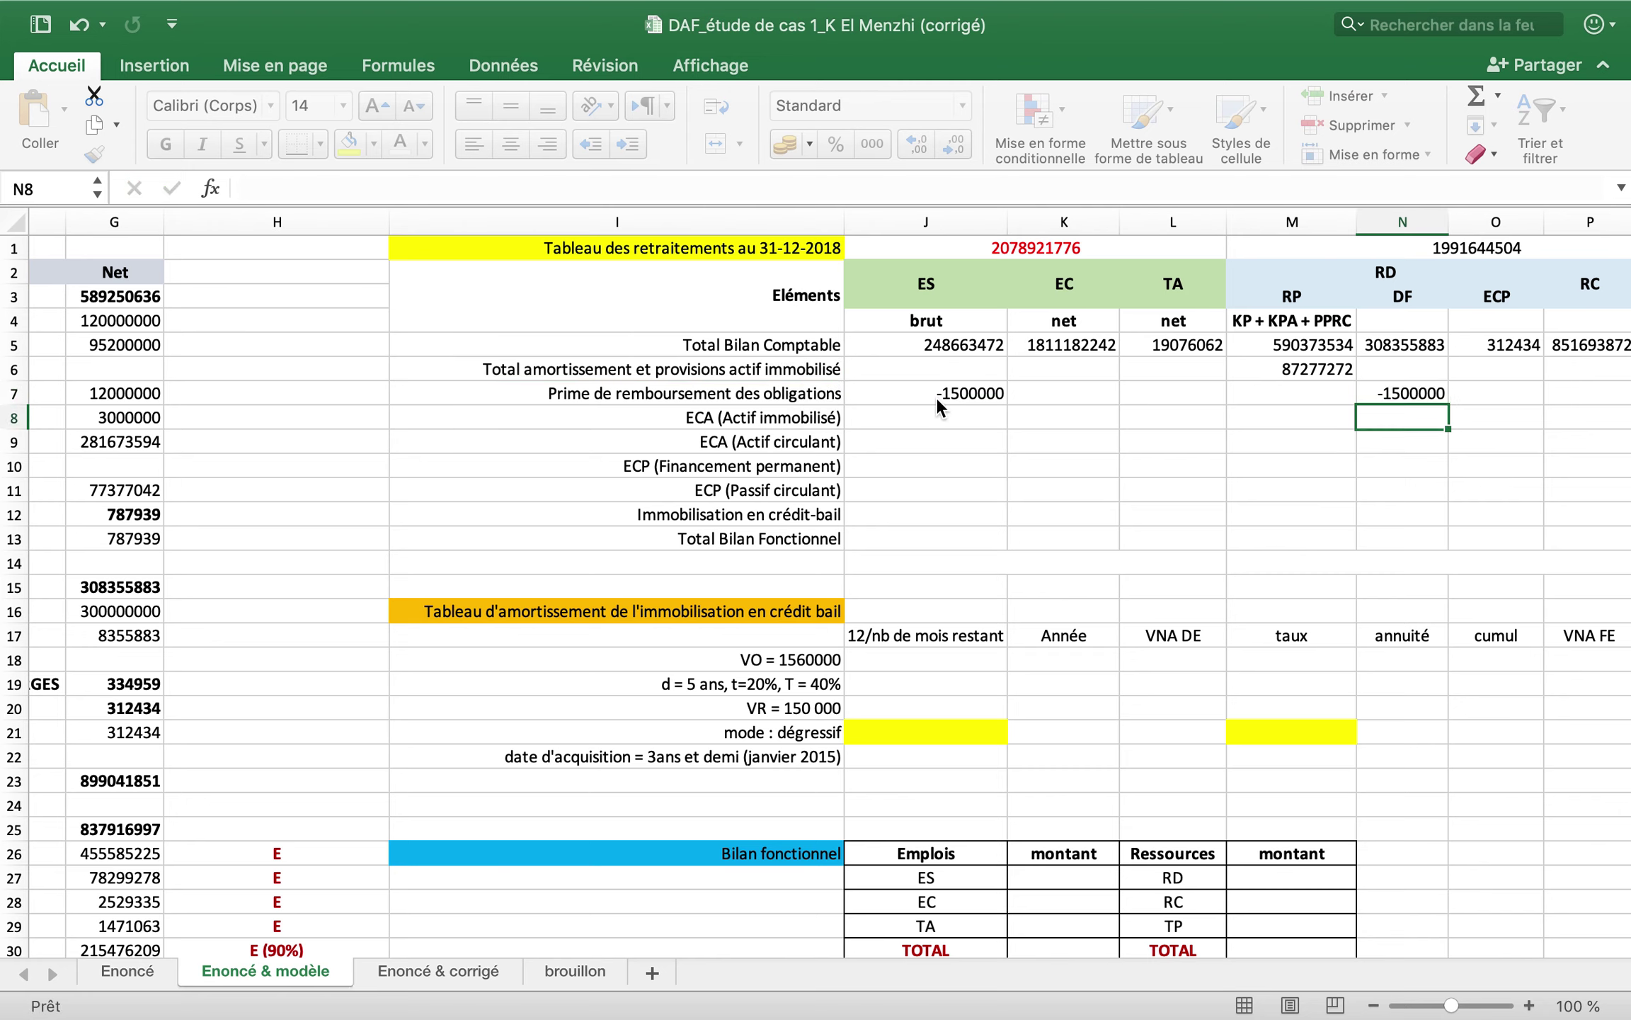
- Enter =-B25 in J8 to deduct ECA (Actif immobilisé) from the ES column
left_click(989, 423)
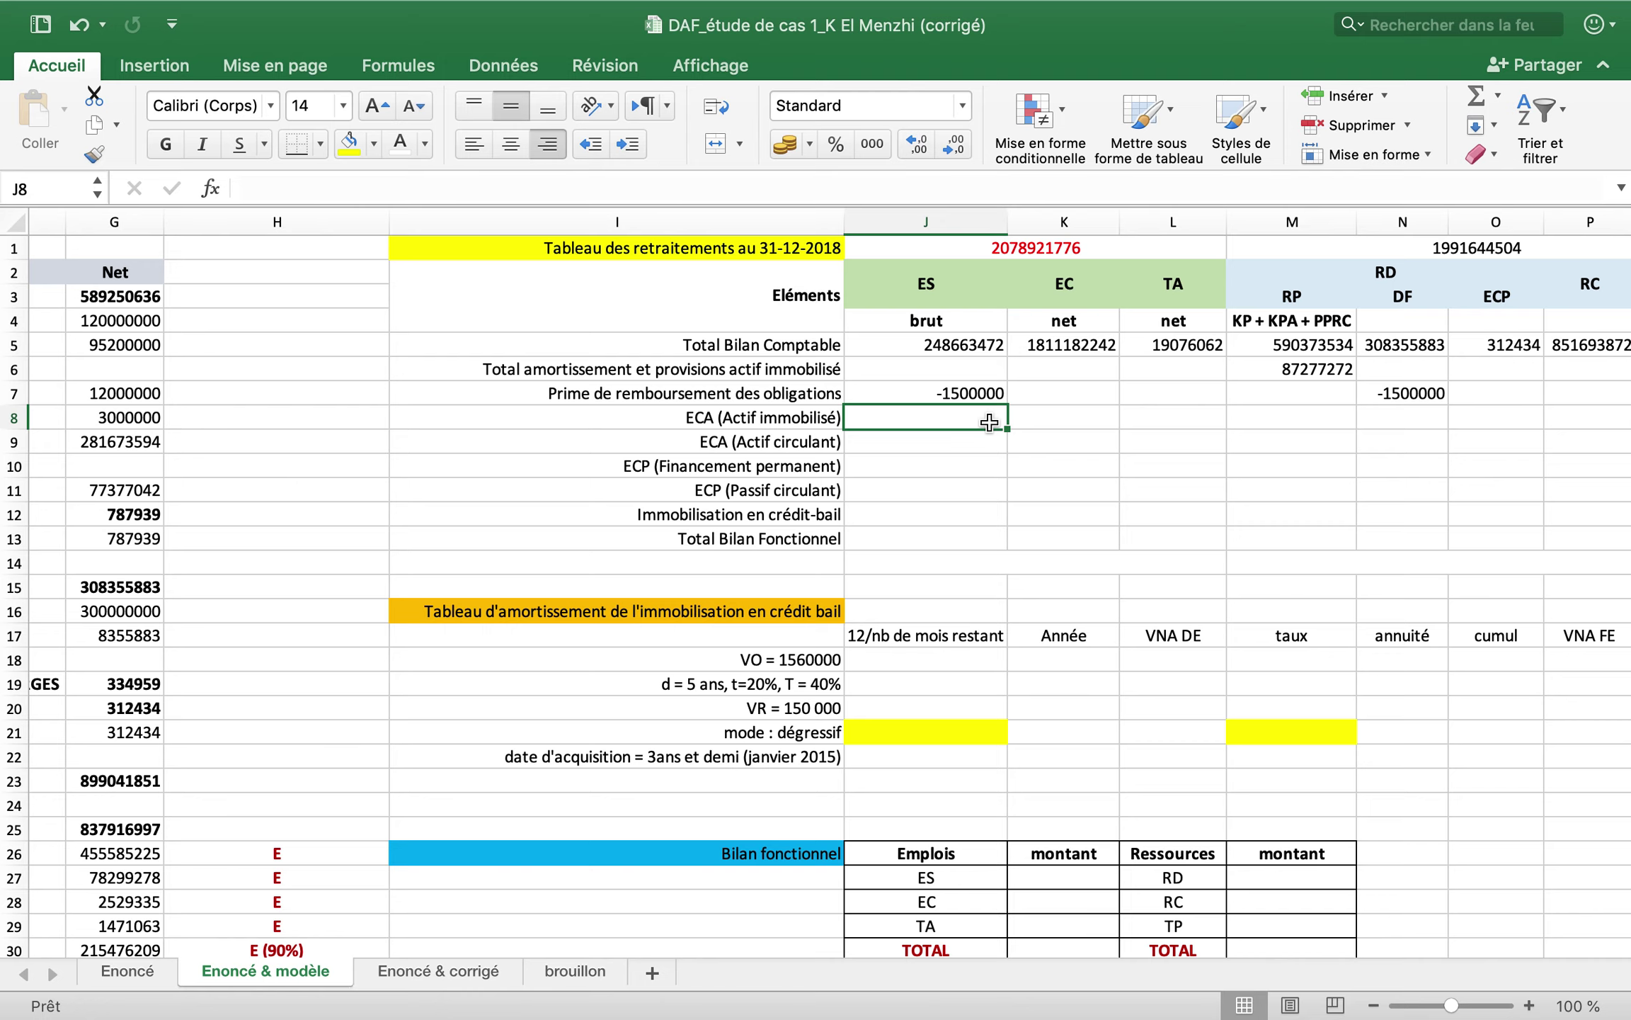
type("=")
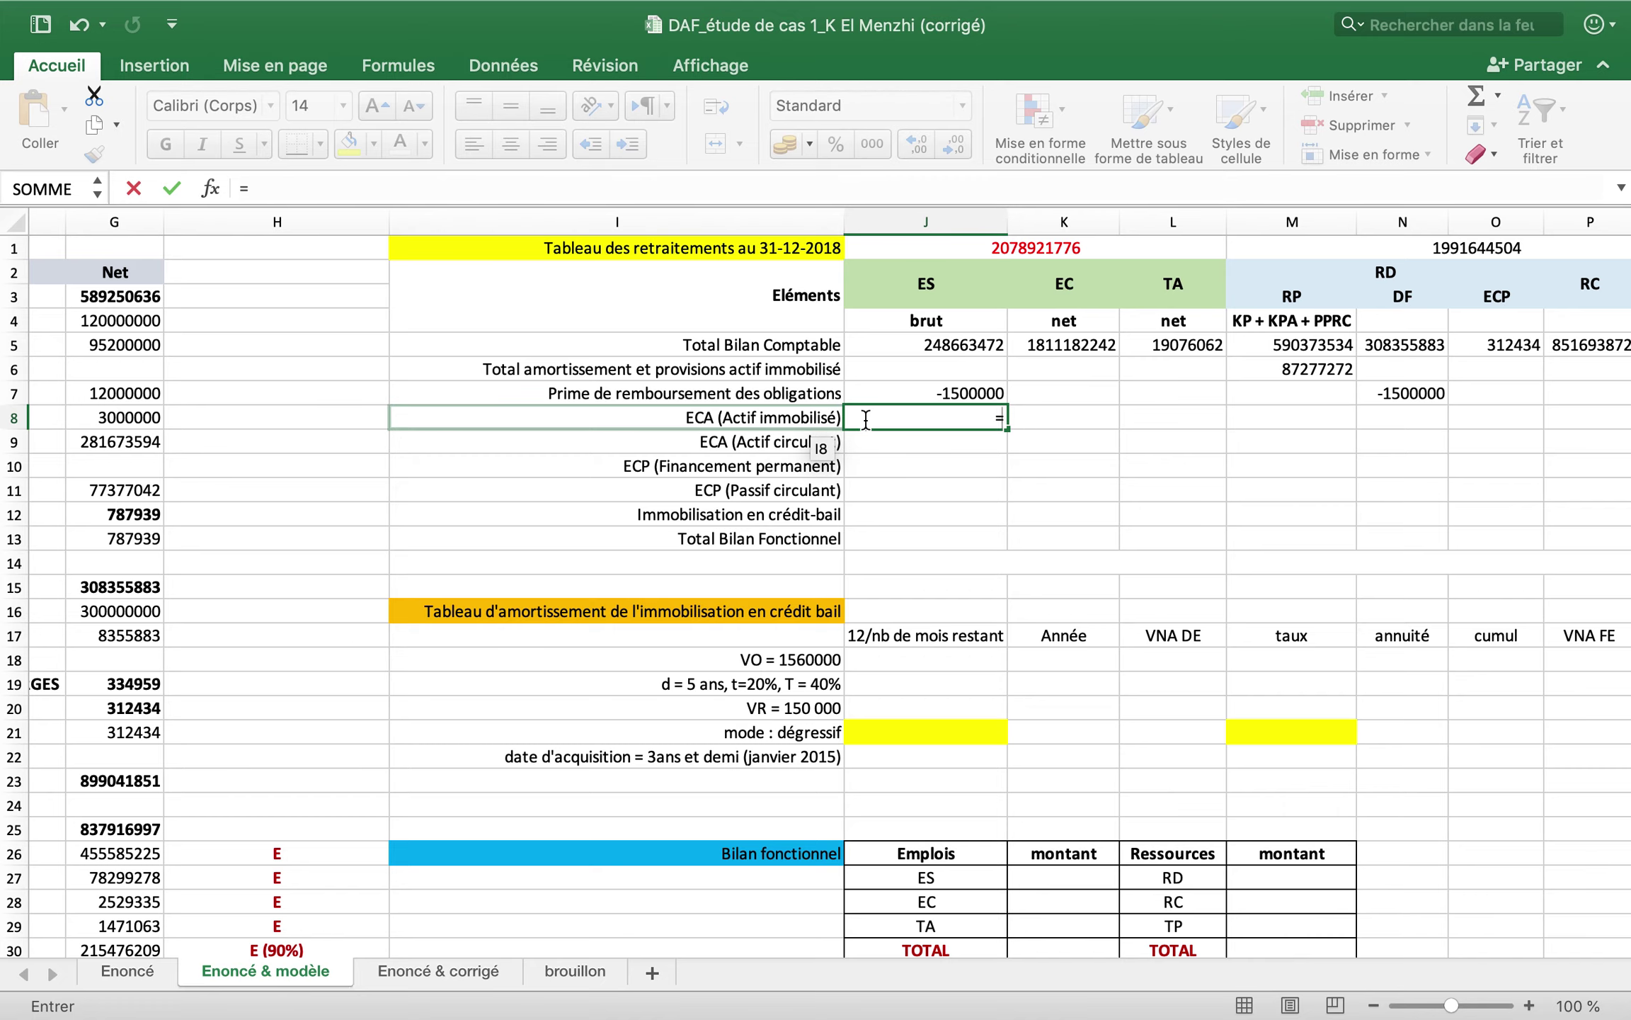
scroll(708, 461, "left", 15)
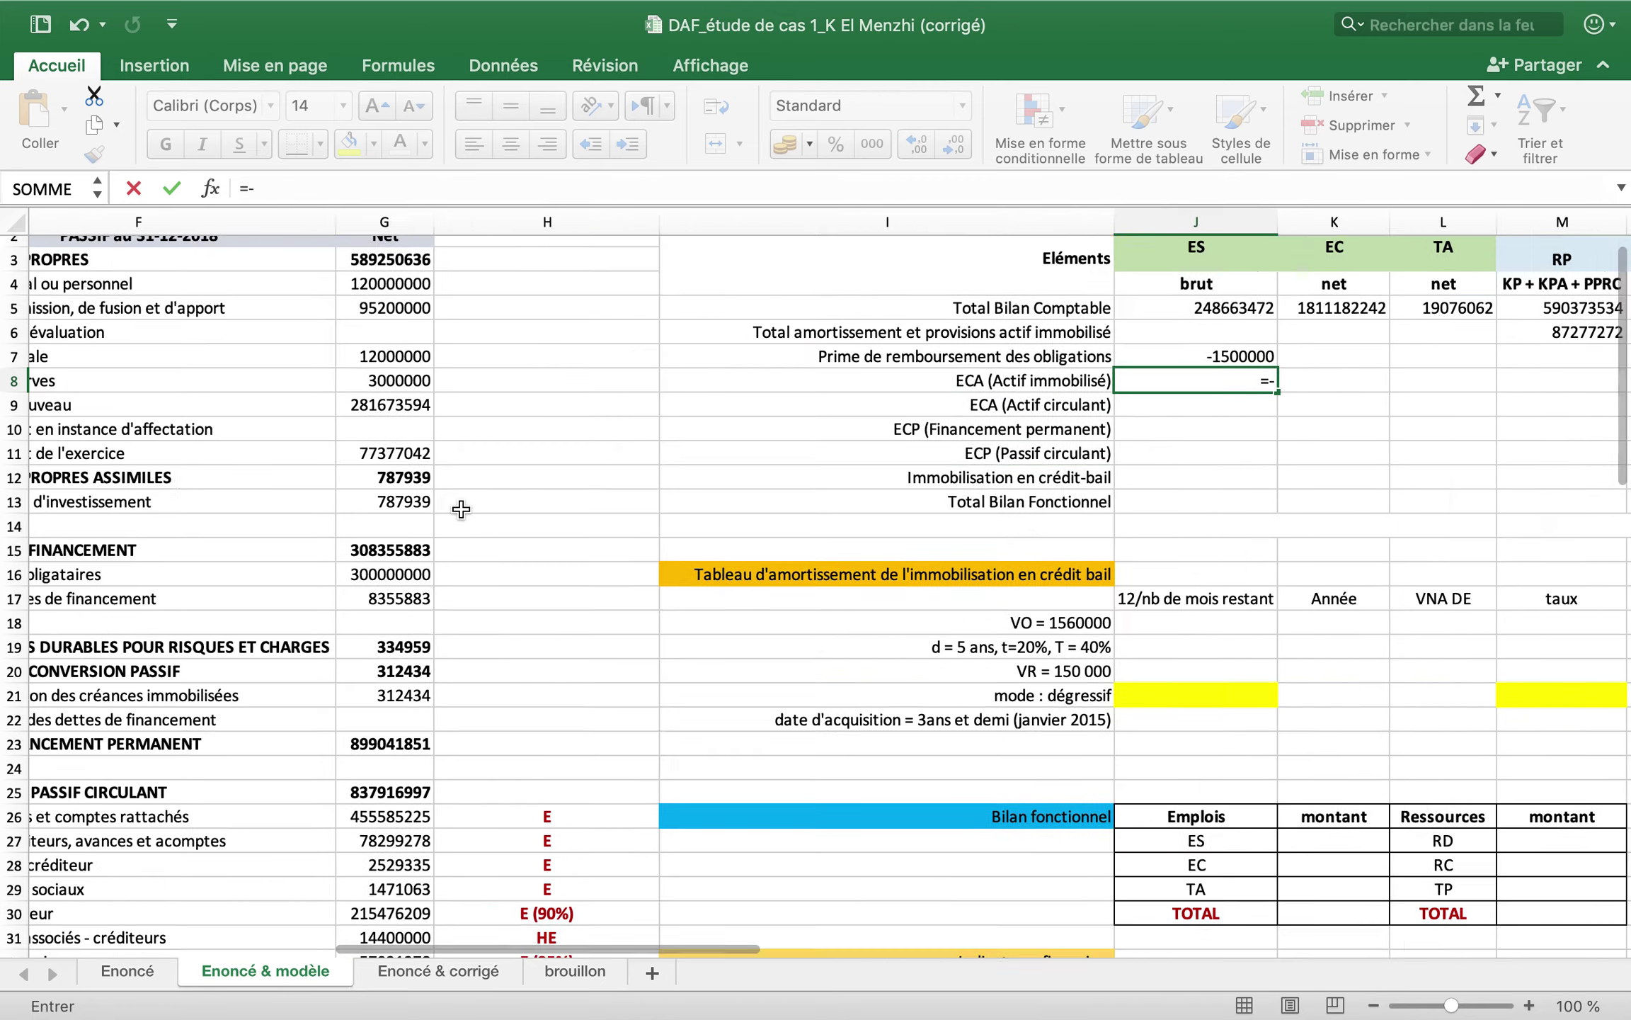
scroll(495, 495, "down", 4)
type("-")
scroll(461, 509, "down", 4)
left_click(461, 540)
key("Return")
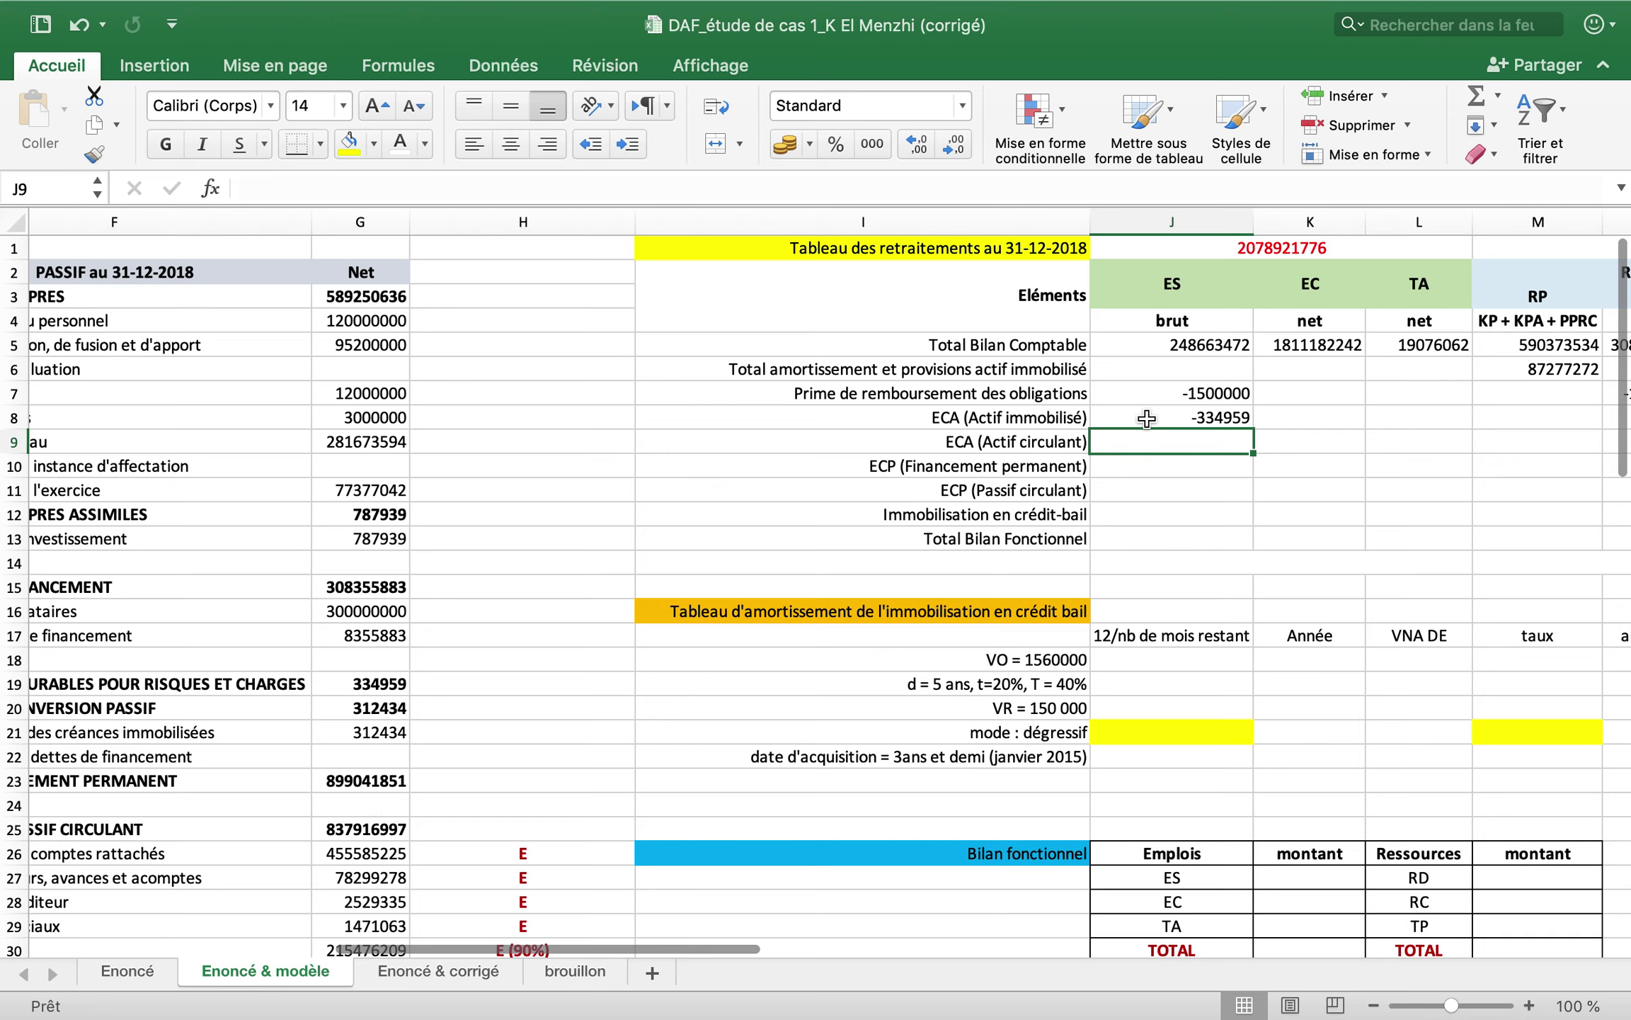
- Enter =J8 in M8 to carry the ECA (Actif immobilisé) deduction into the RP column
left_click(1147, 419)
scroll(1068, 500, "right", 3)
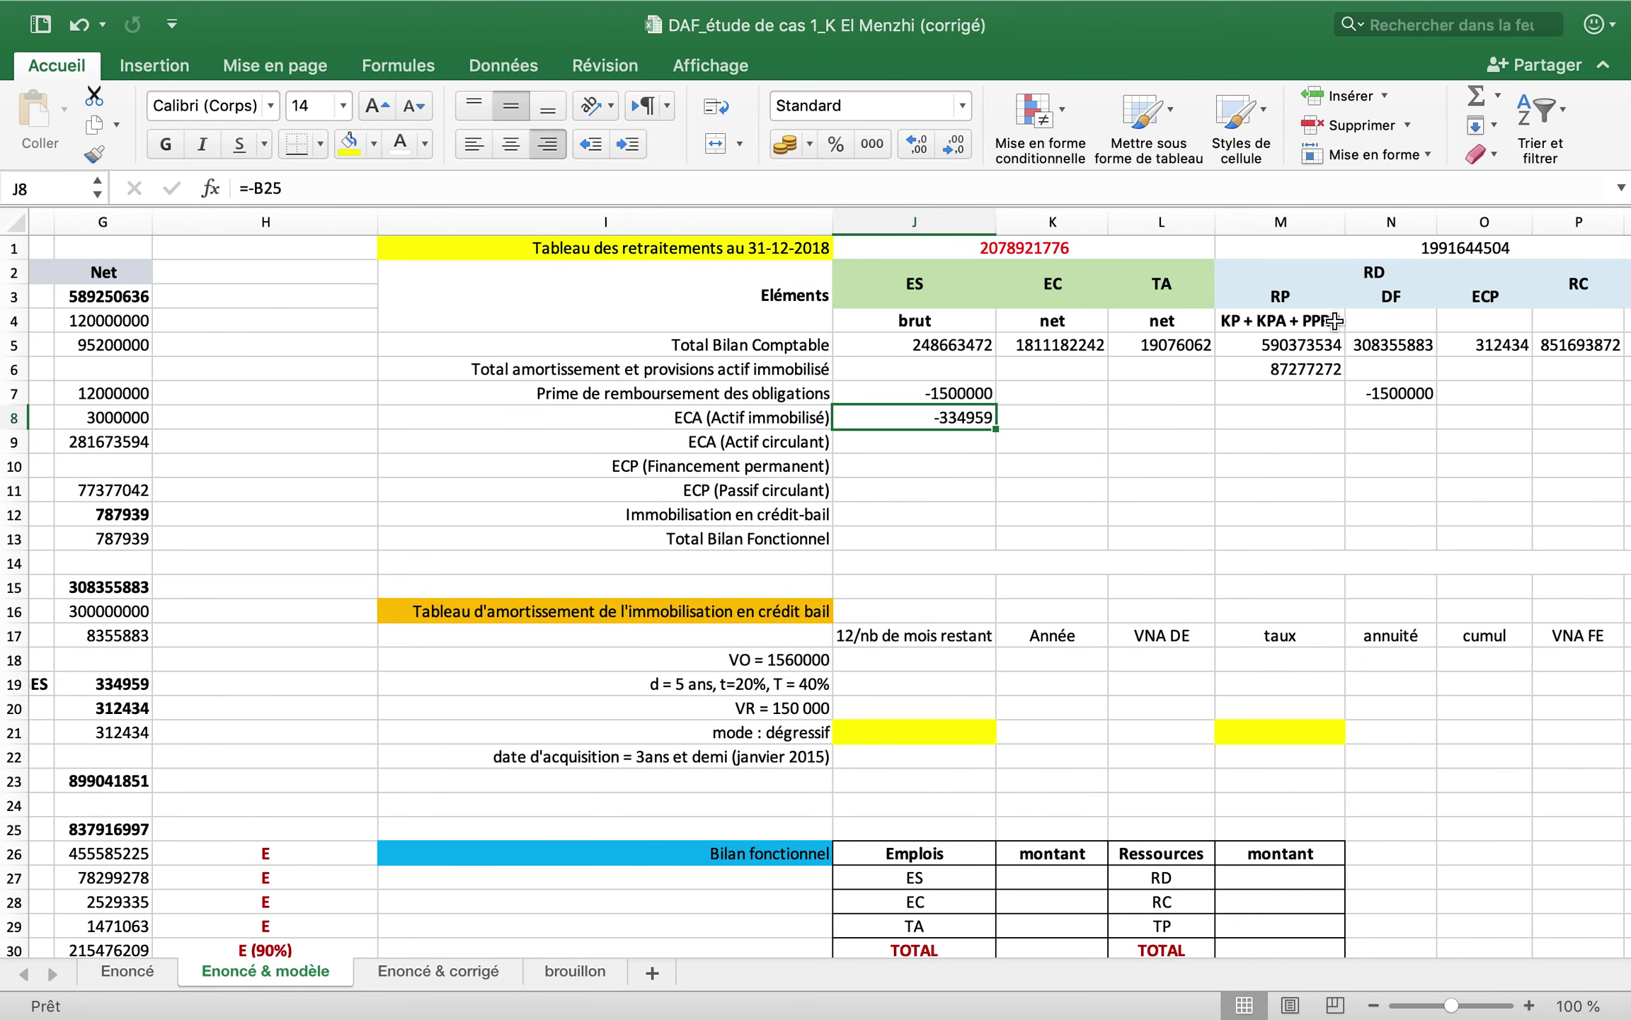
left_click(1302, 419)
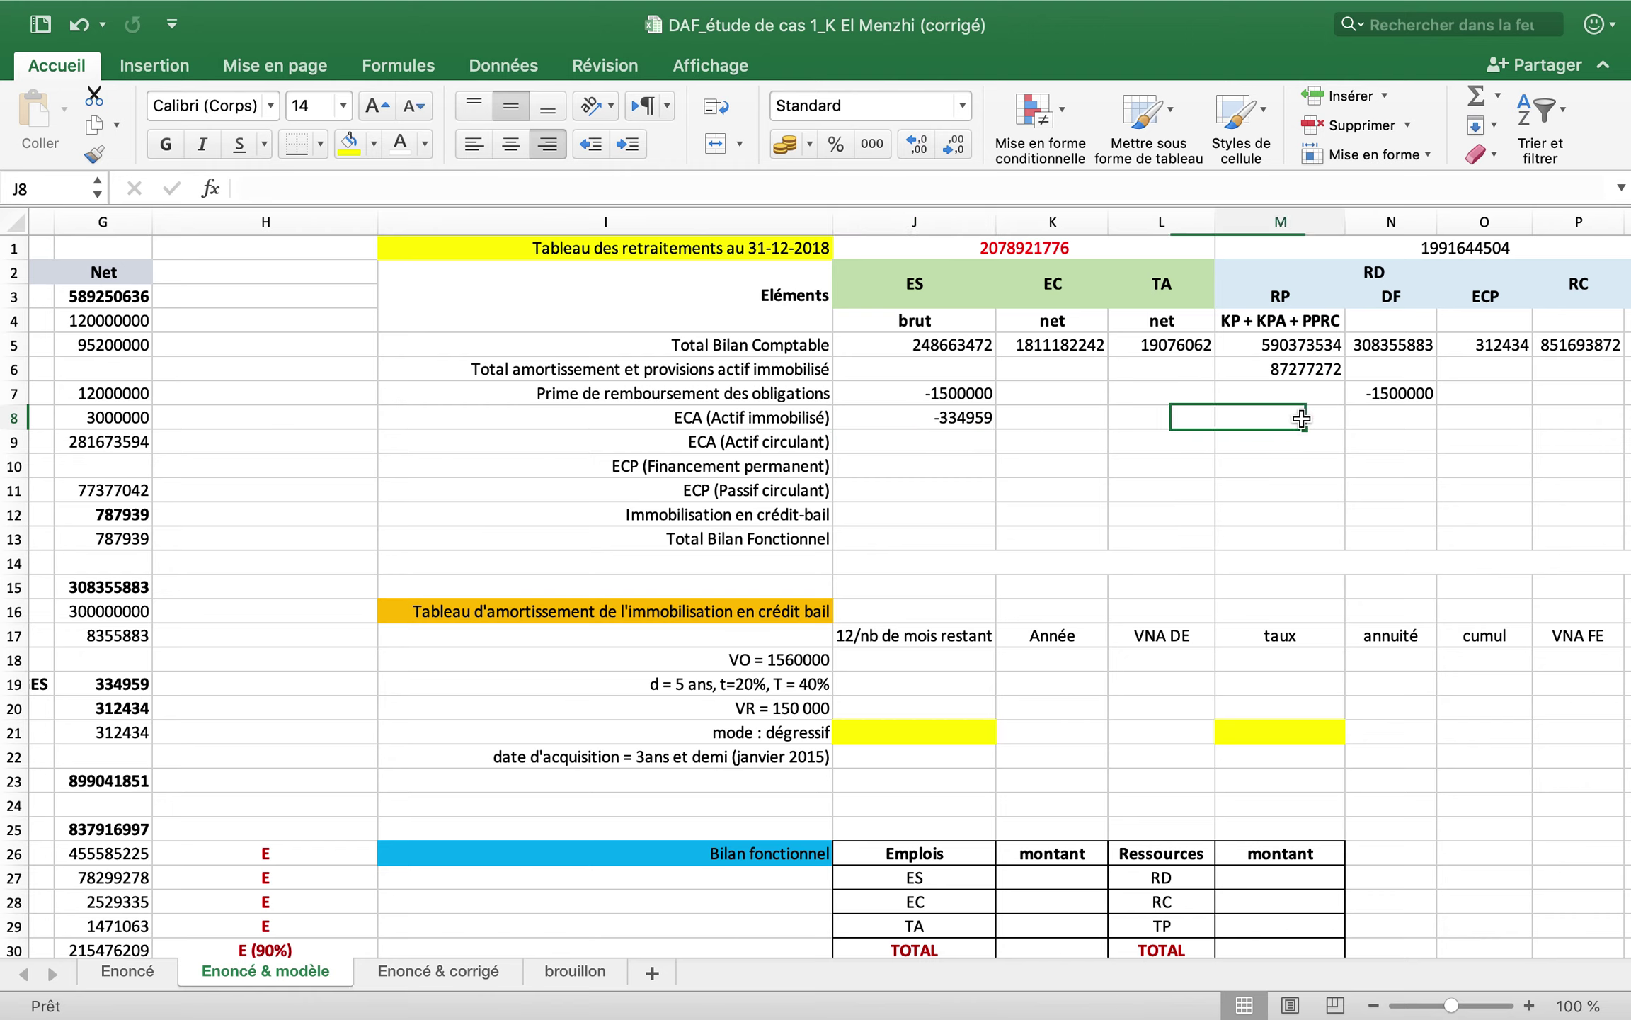
left_click(788, 425)
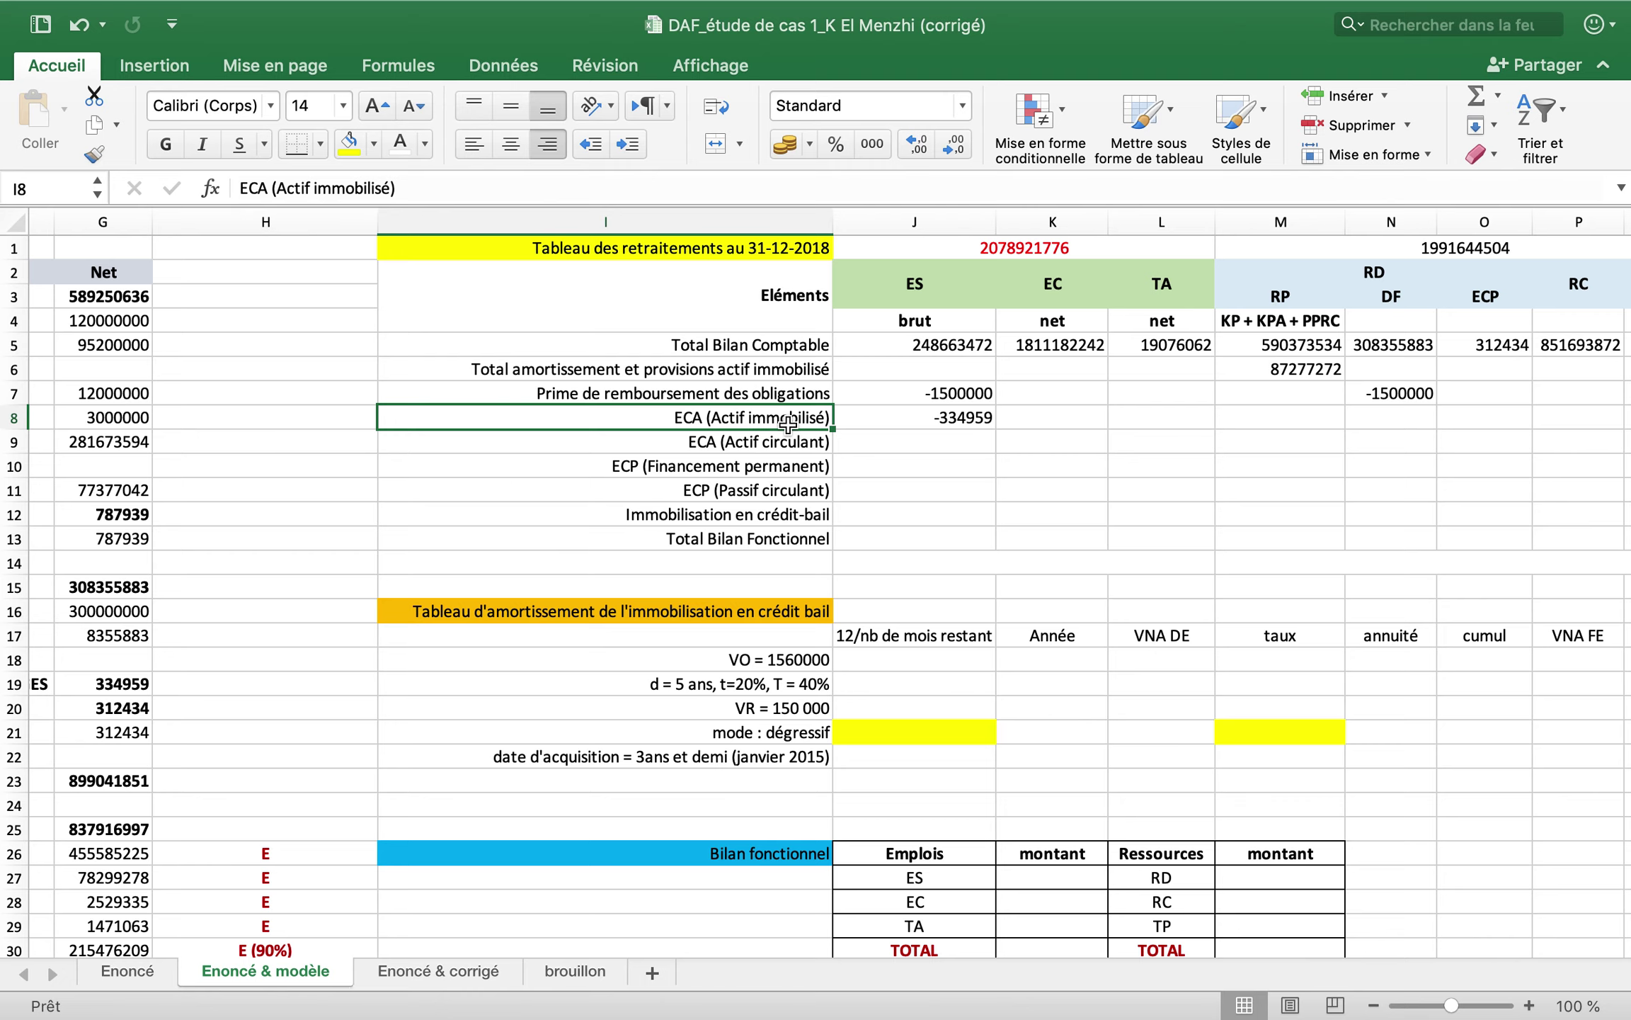
left_click(1278, 412)
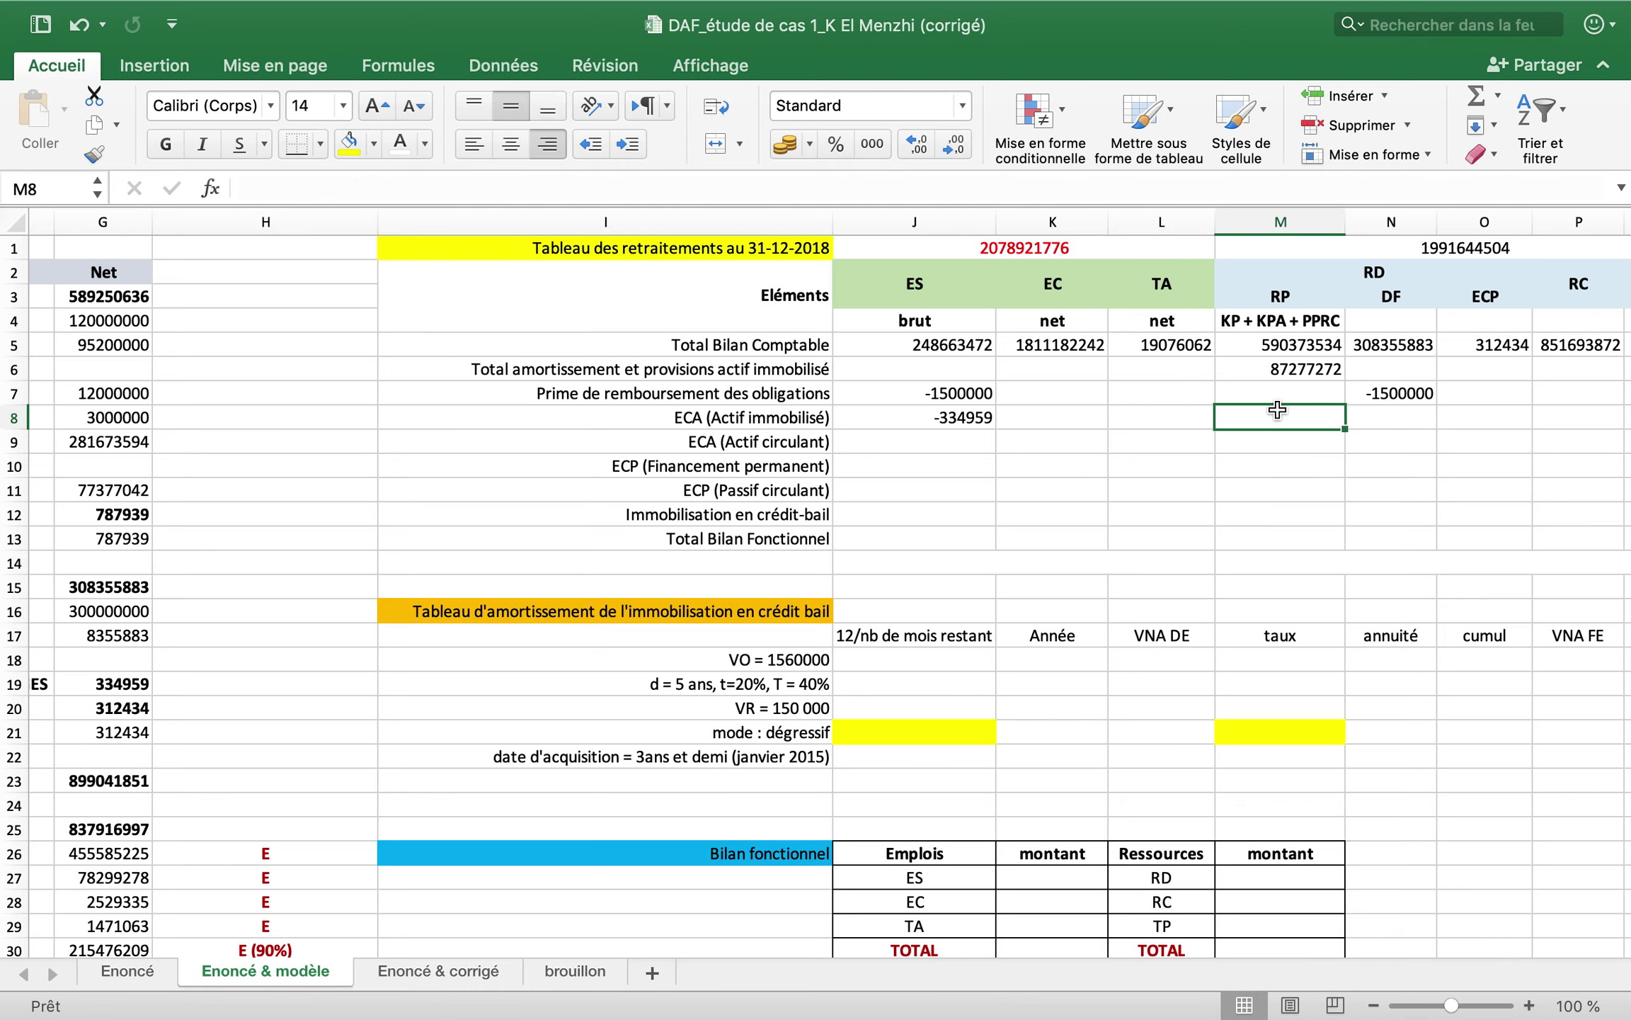
type("=")
left_click(986, 420)
key("Return")
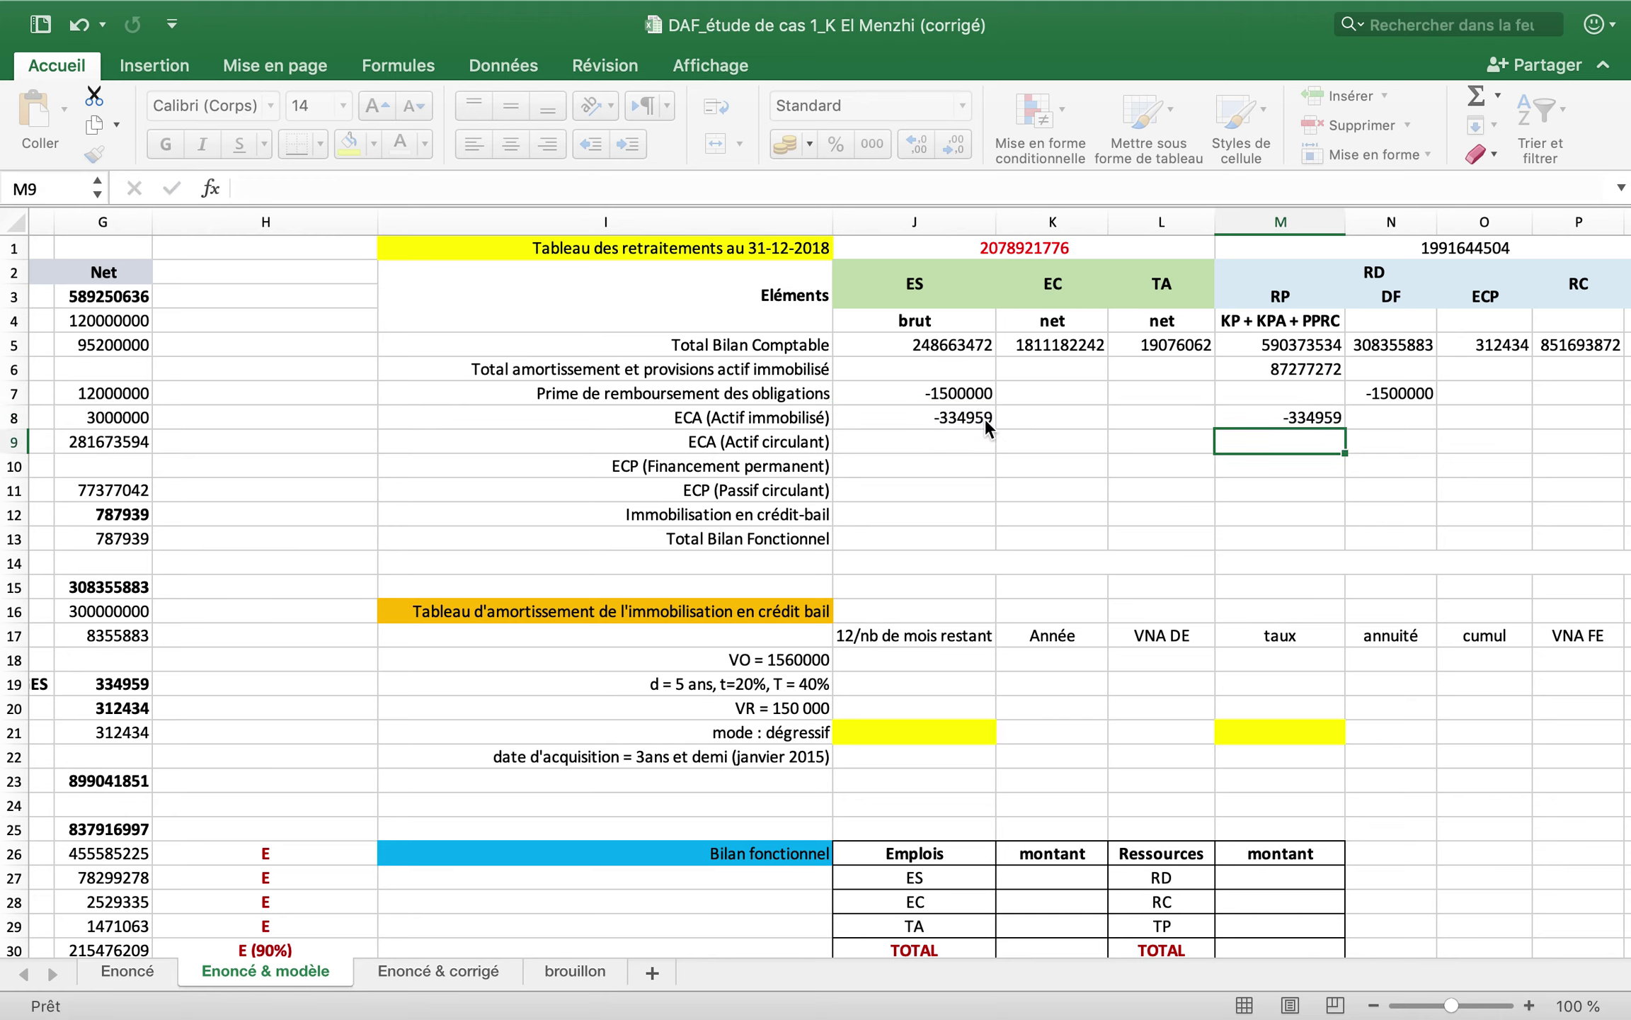
- Enter =-D44 in K9 to deduct ECA (Actif circulant) from the EC column
left_click(1066, 445)
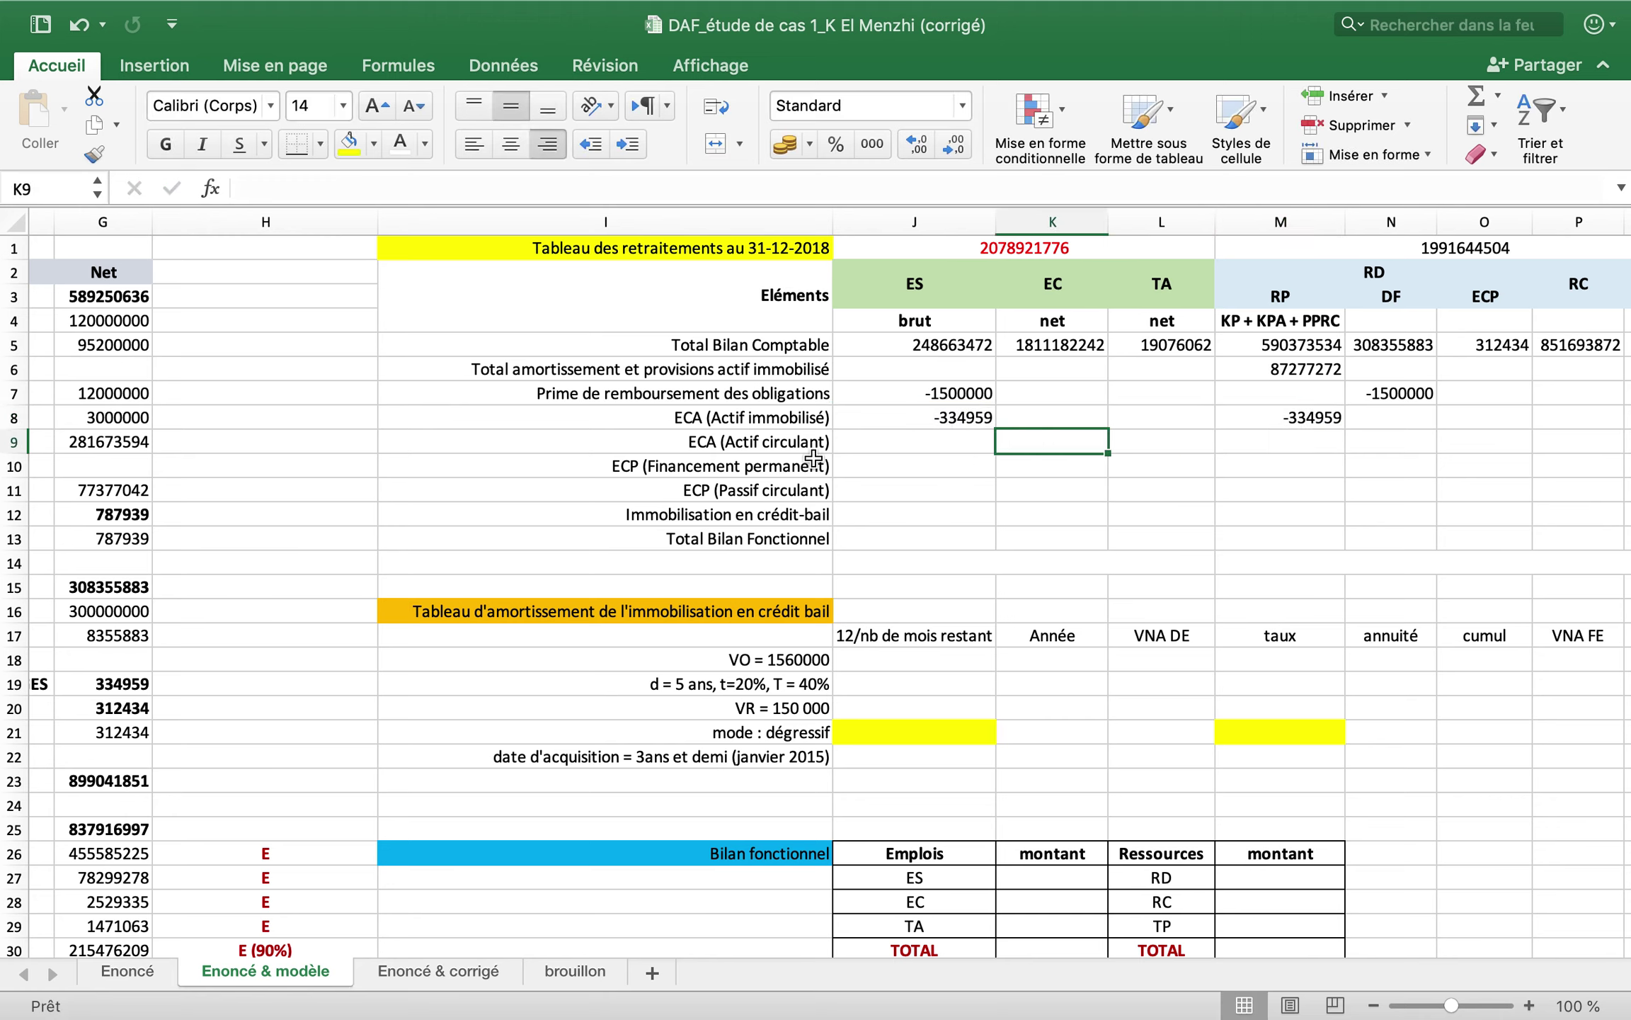
type("=-")
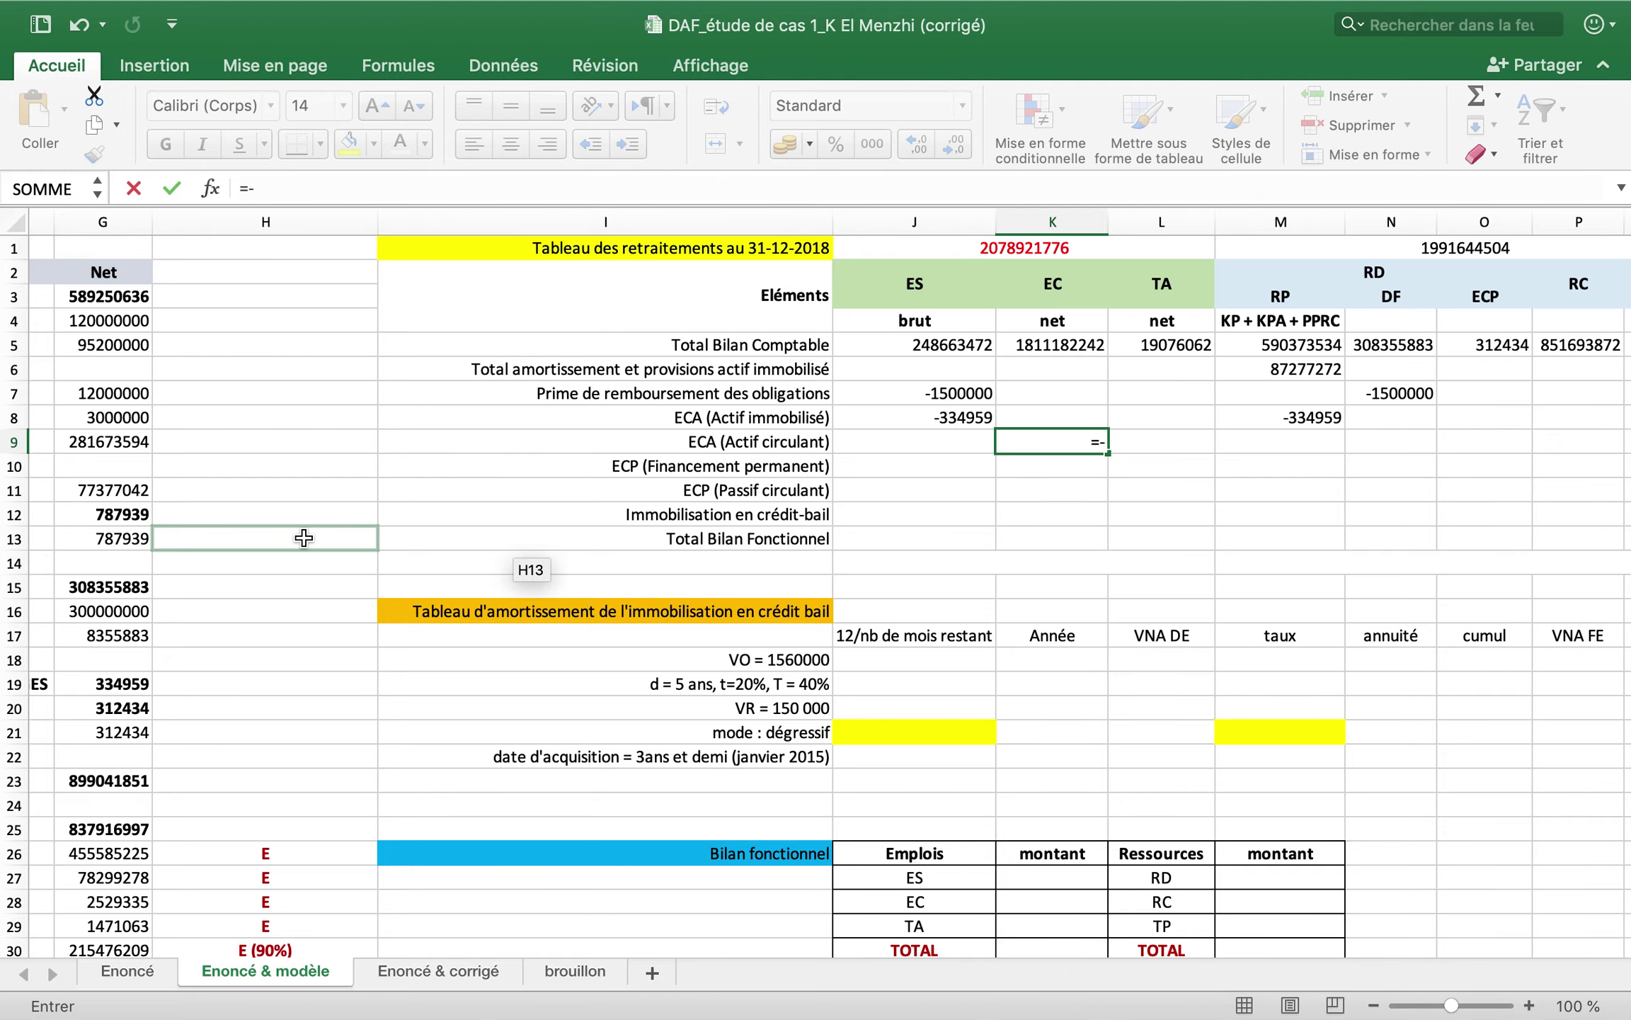
scroll(310, 531, "down", 6)
scroll(310, 532, "left", 6)
scroll(304, 538, "down", 5)
scroll(303, 538, "left", 1)
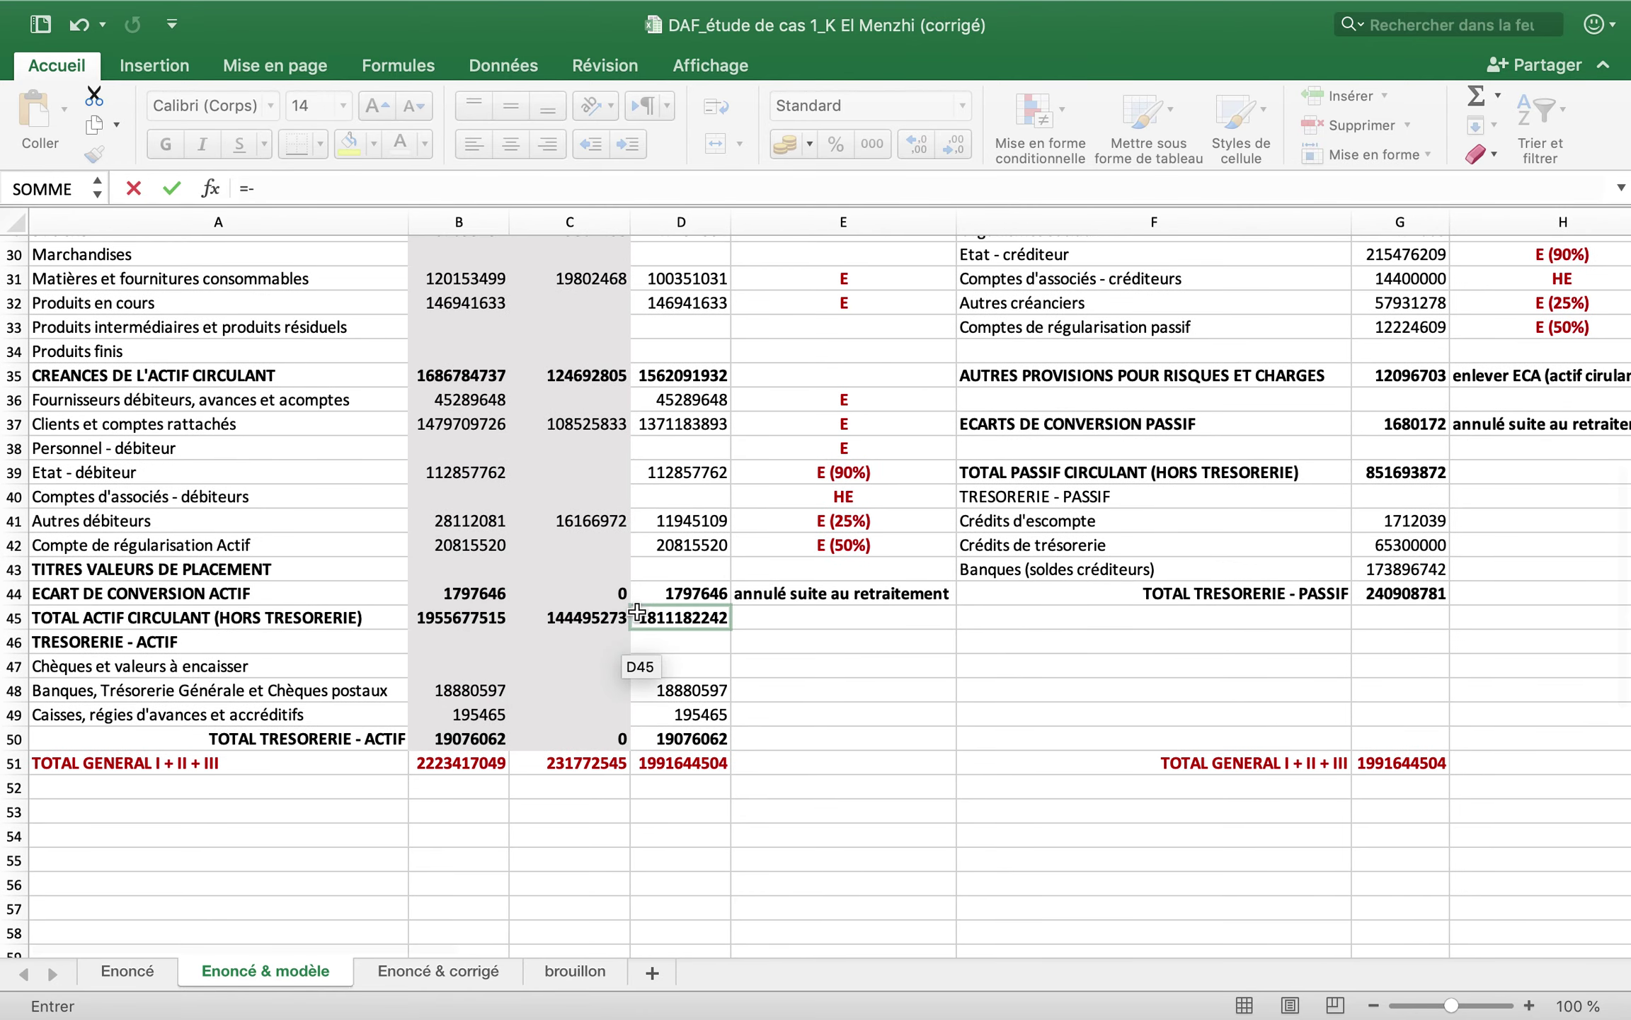
left_click(690, 595)
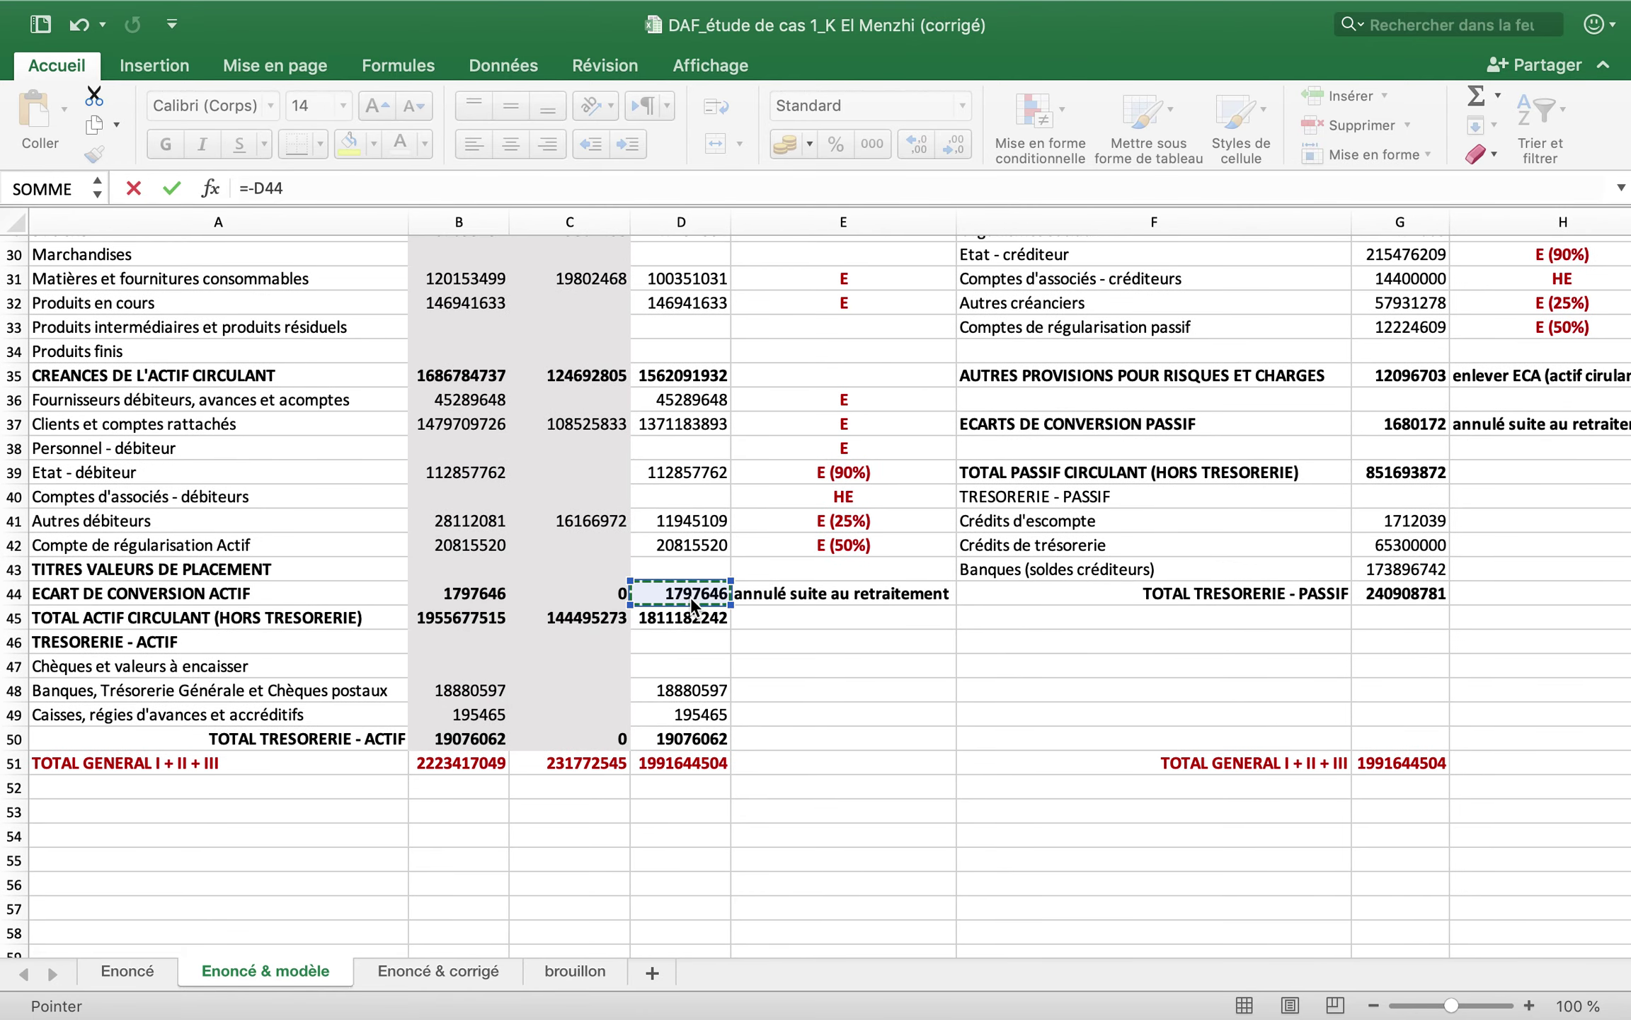
scroll(692, 605, "up", 6)
scroll(692, 605, "right", 4)
key("Return")
scroll(1209, 422, "right", 1)
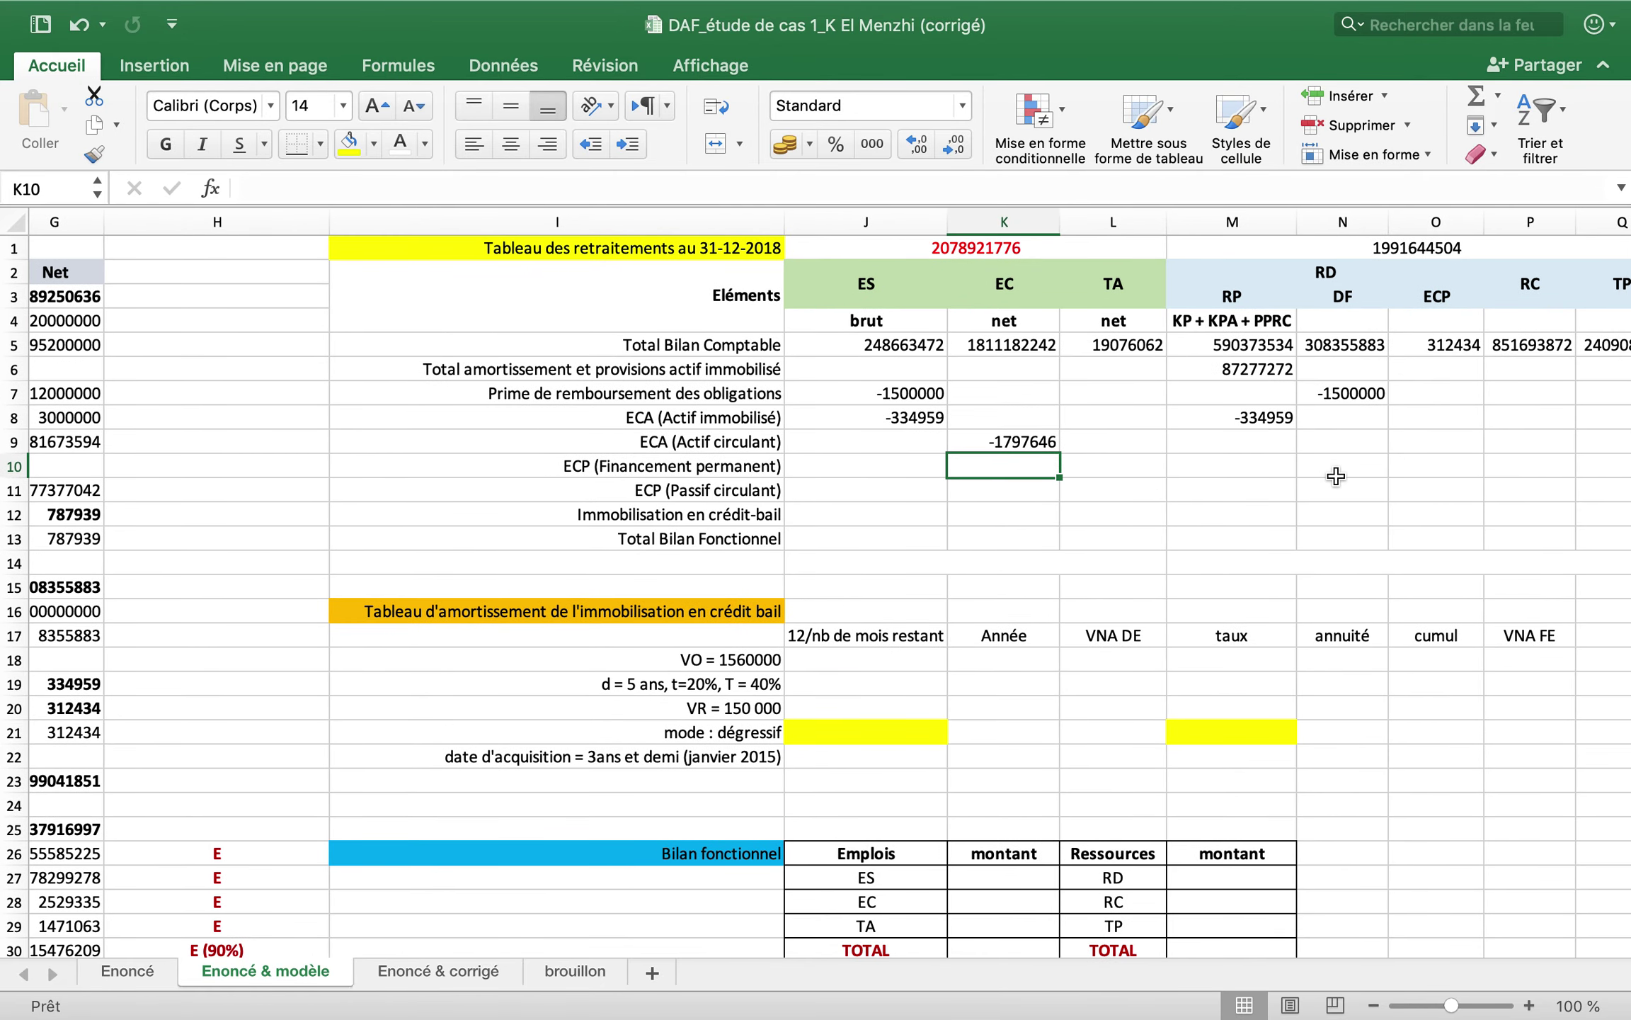
- Enter =K9 in P9 to carry the ECA (Actif circulant) deduction into the RC column
scroll(1336, 476, "right", 2)
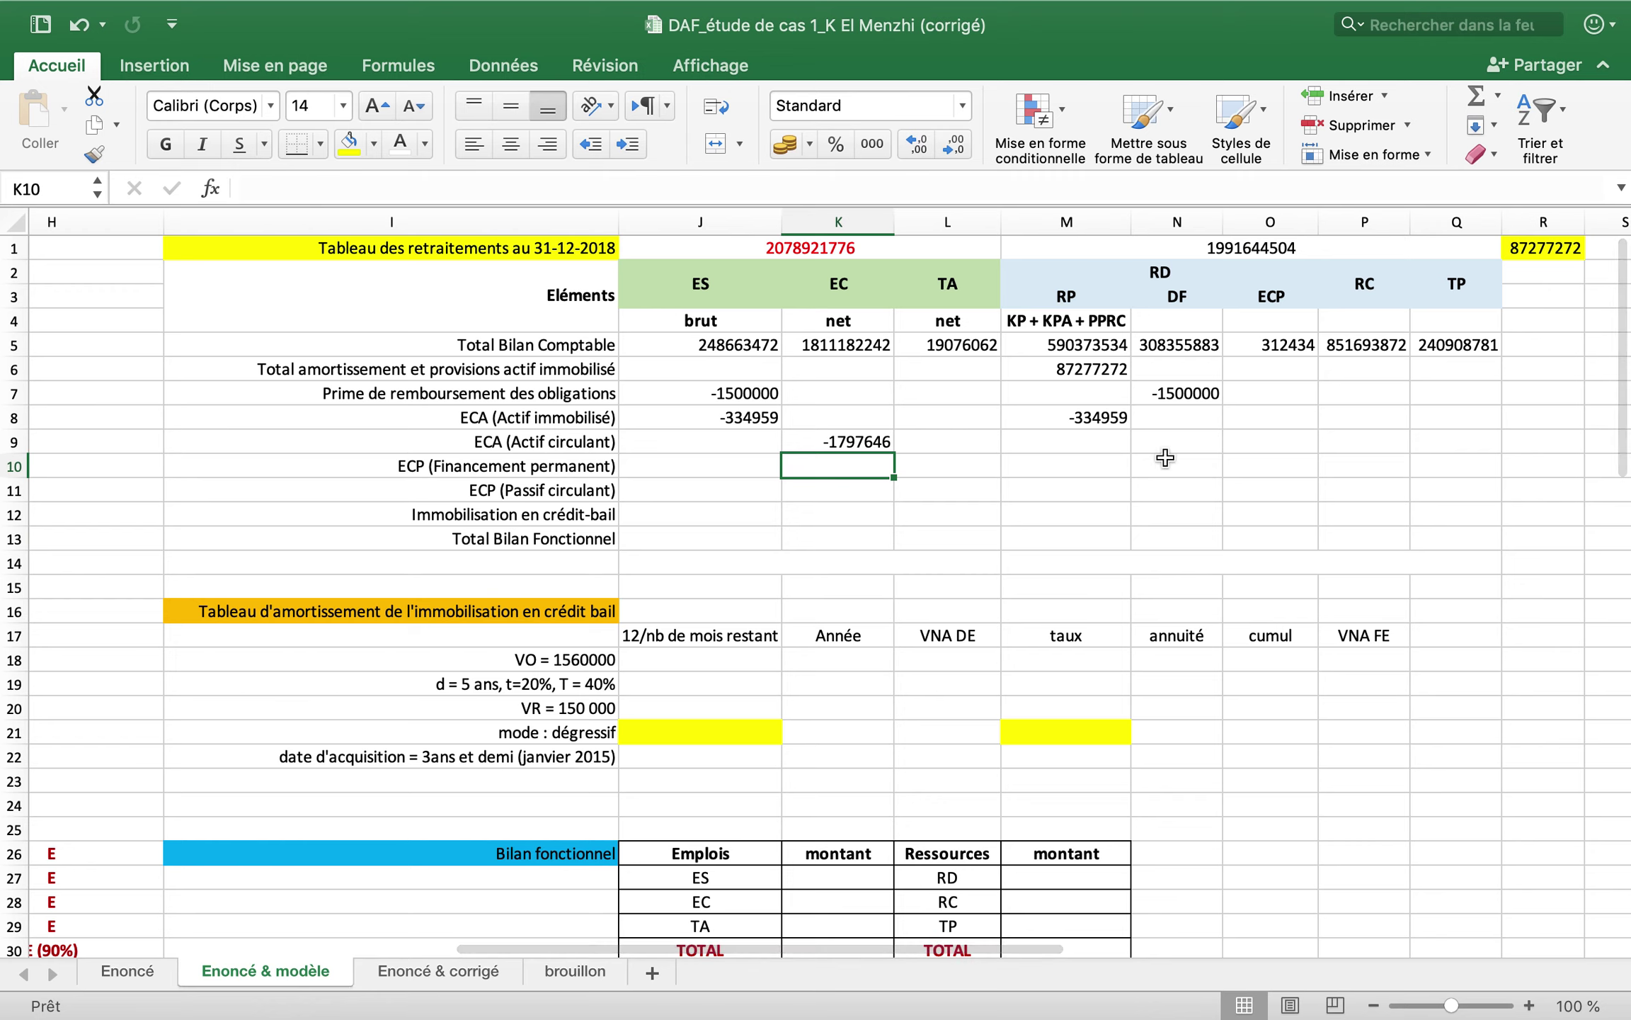
left_click(1374, 441)
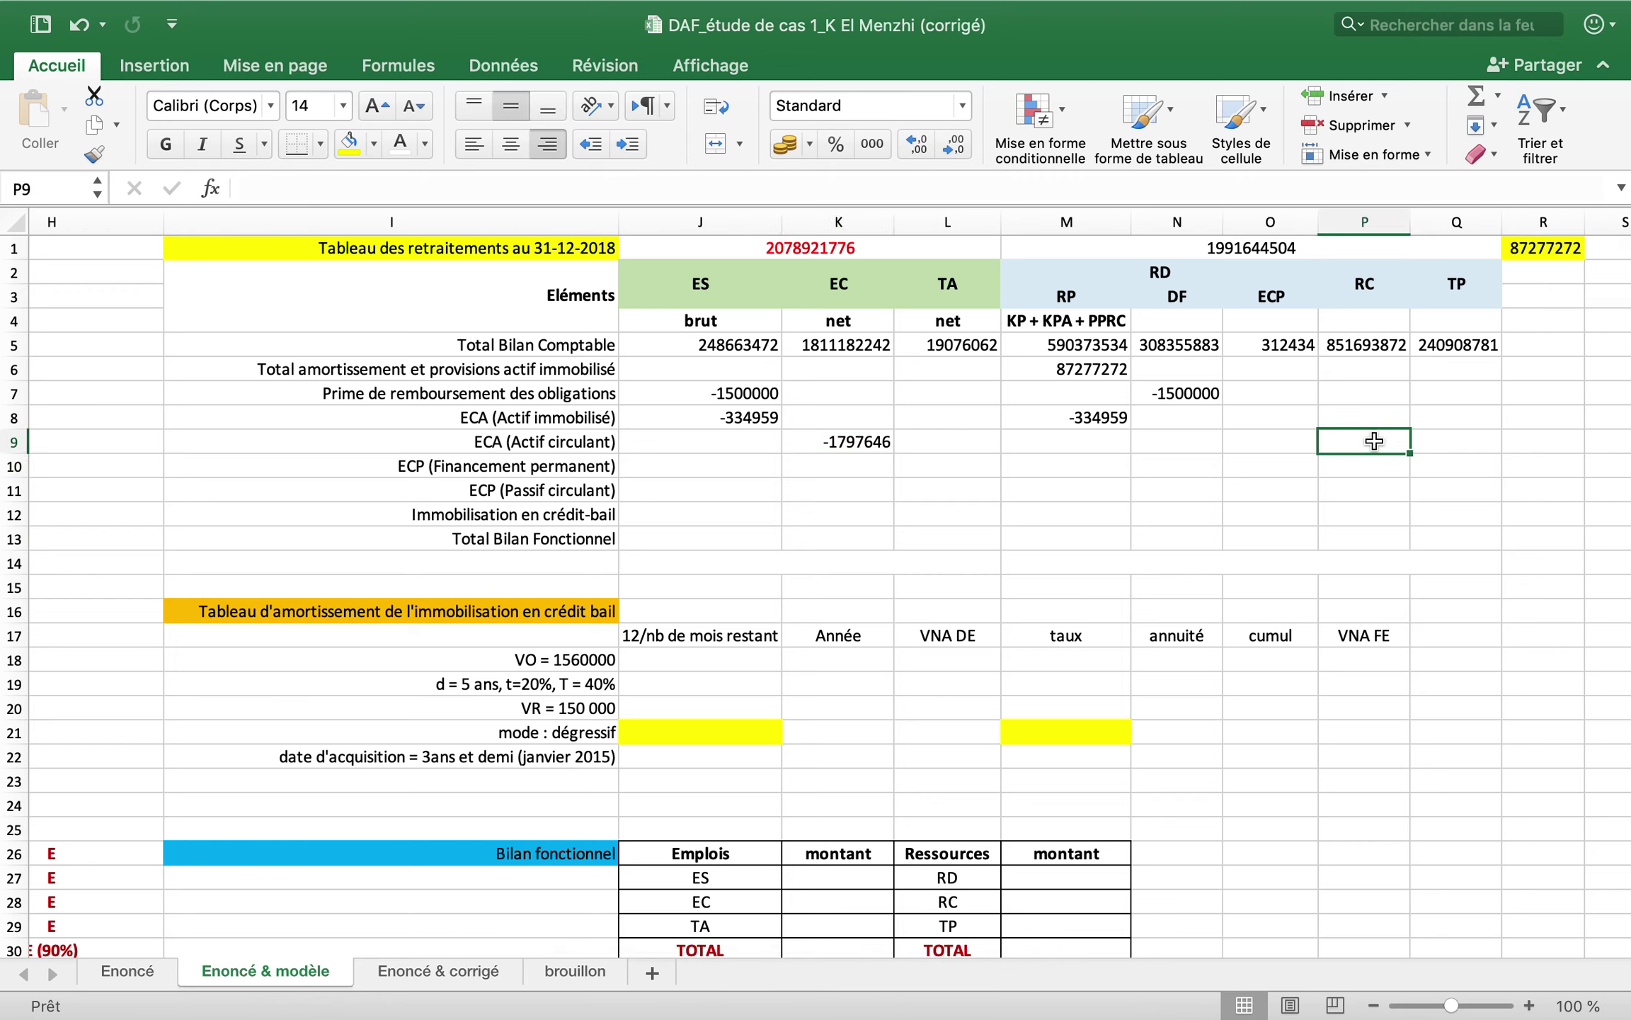
type("=")
left_click(857, 443)
key("Return")
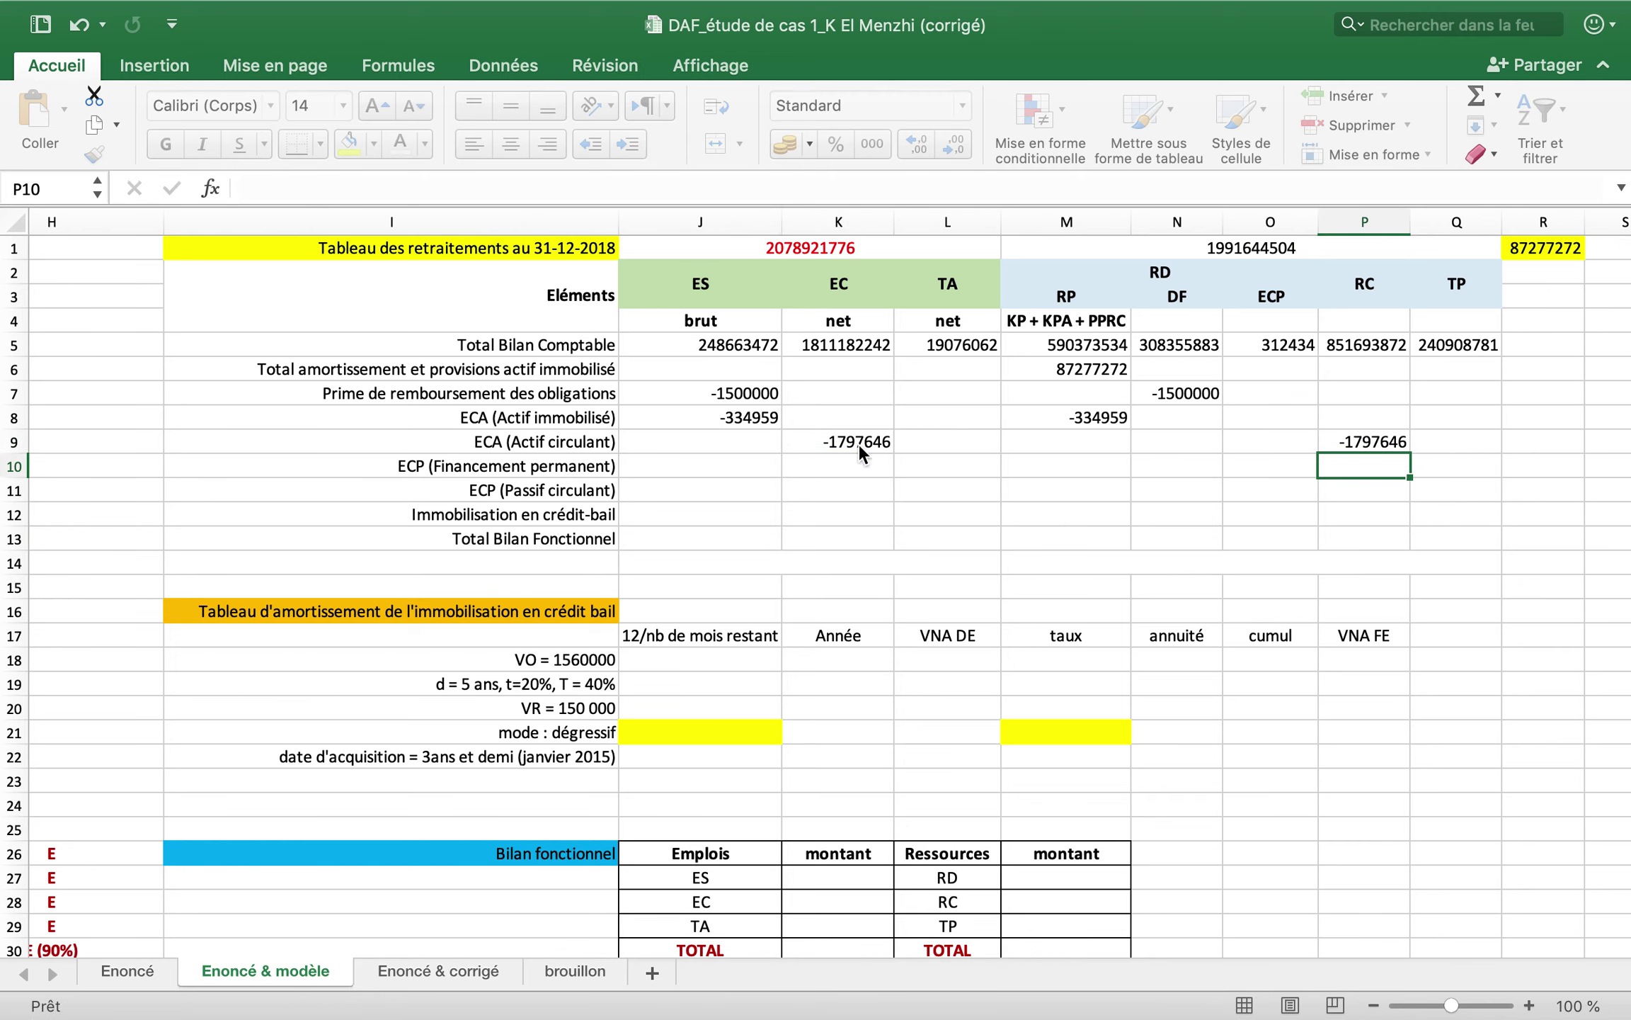
- Examine the AUTRES PROVISIONS POUR RISQUES ET CHARGES amount in G35 and its note about removing ECA (actif circulant)
scroll(348, 722, "left", 7)
scroll(348, 722, "down", 4)
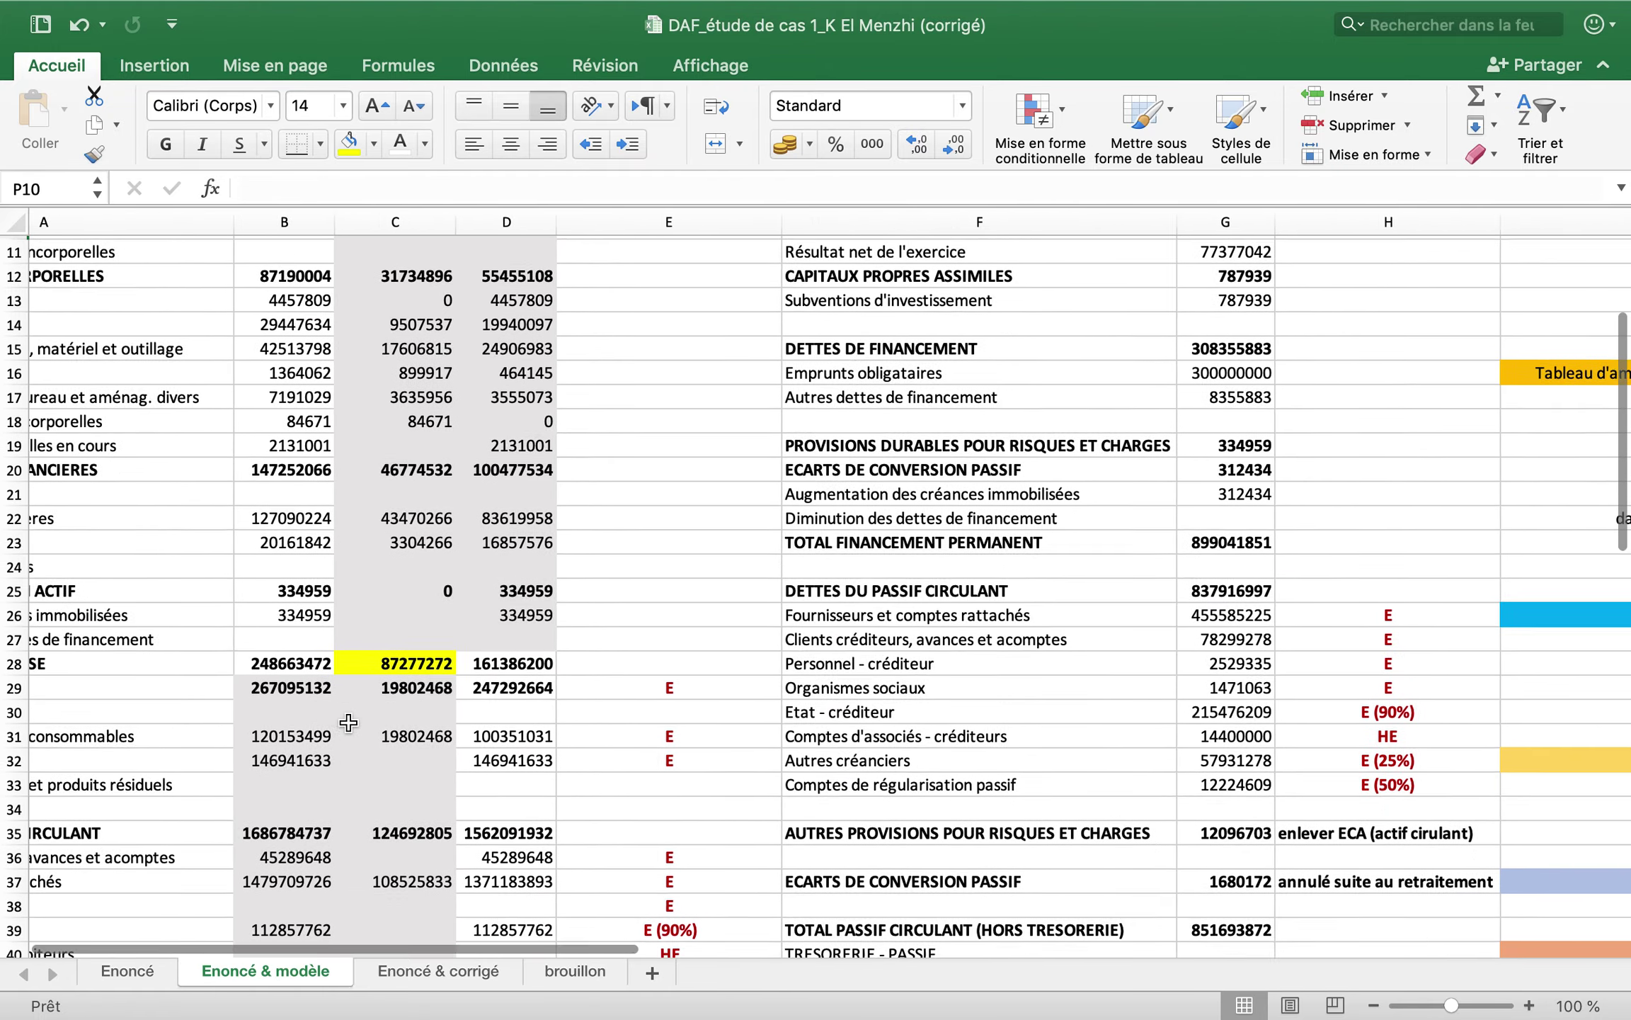
scroll(348, 722, "right", 2)
scroll(348, 722, "down", 1)
left_click(1144, 813)
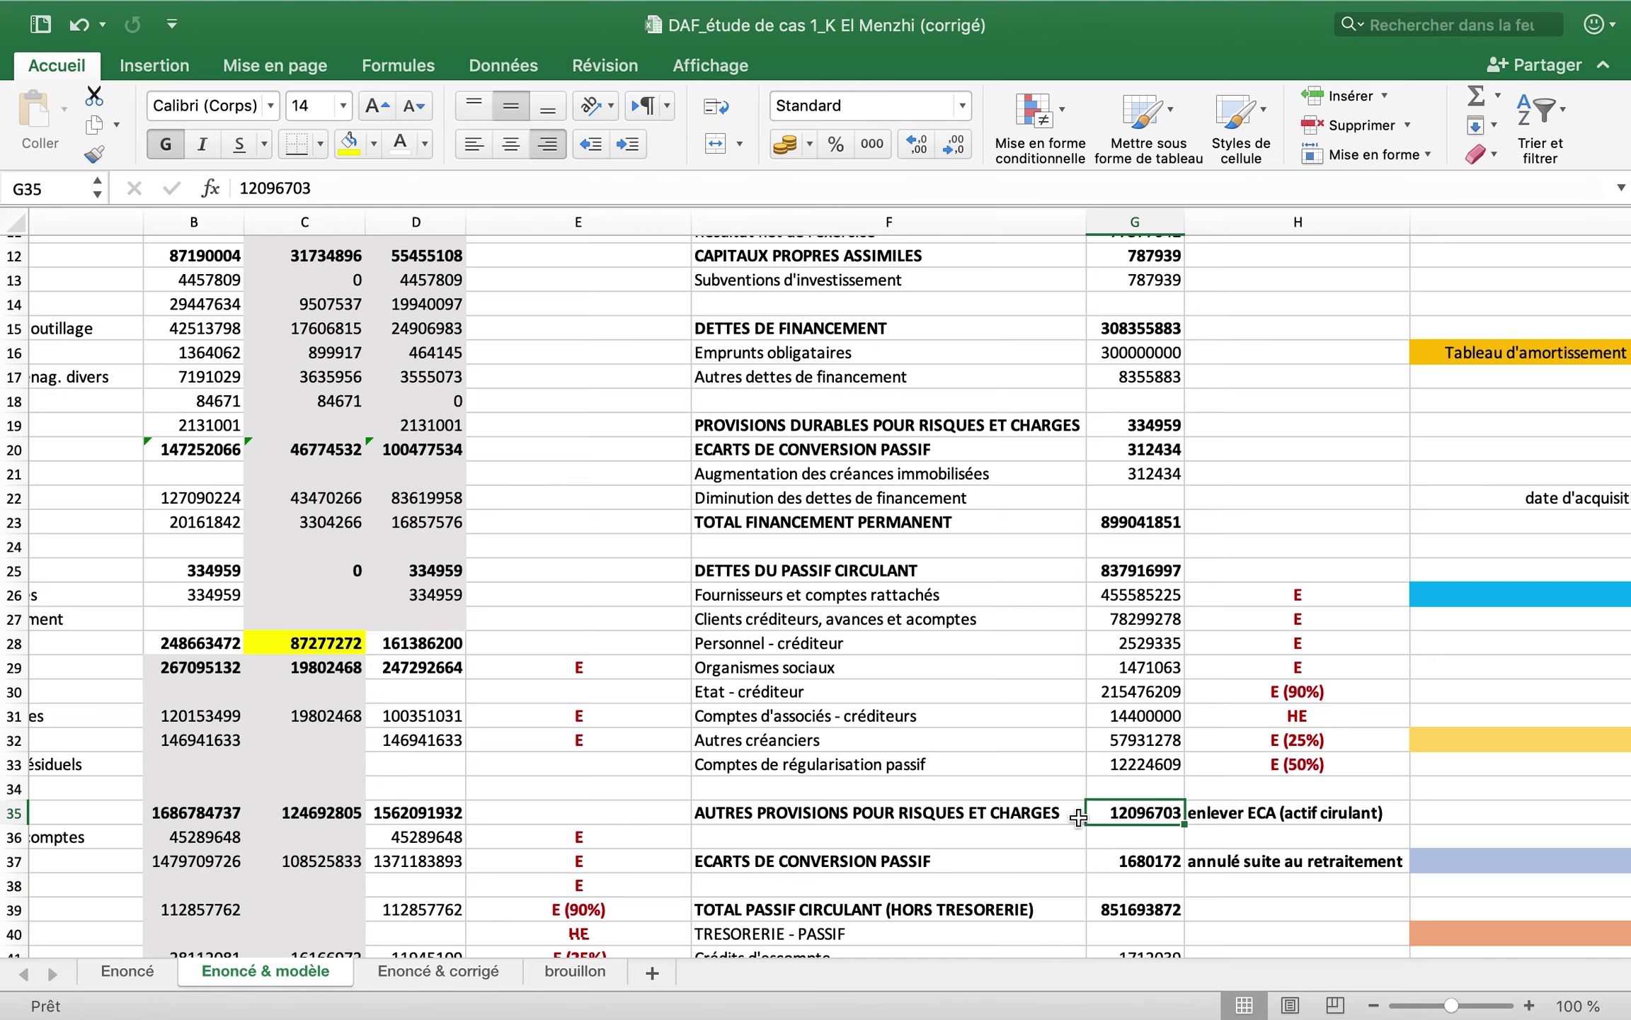
scroll(1119, 814, "up", 4)
scroll(1126, 815, "right", 4)
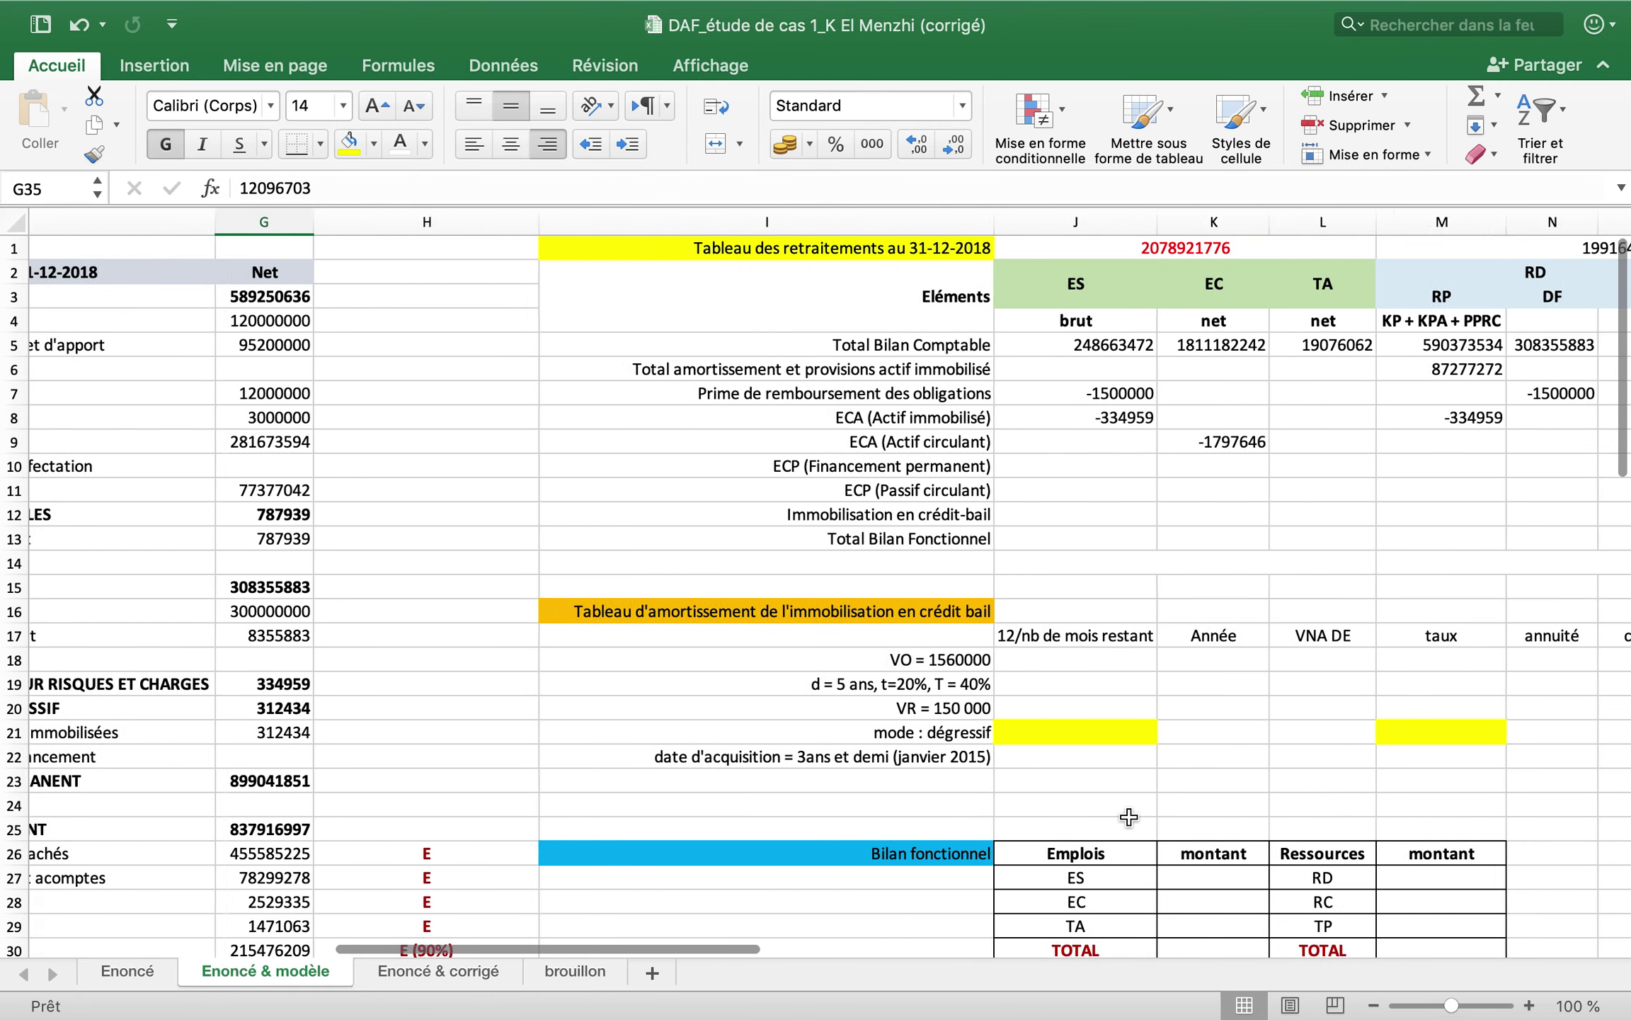
scroll(1128, 817, "right", 4)
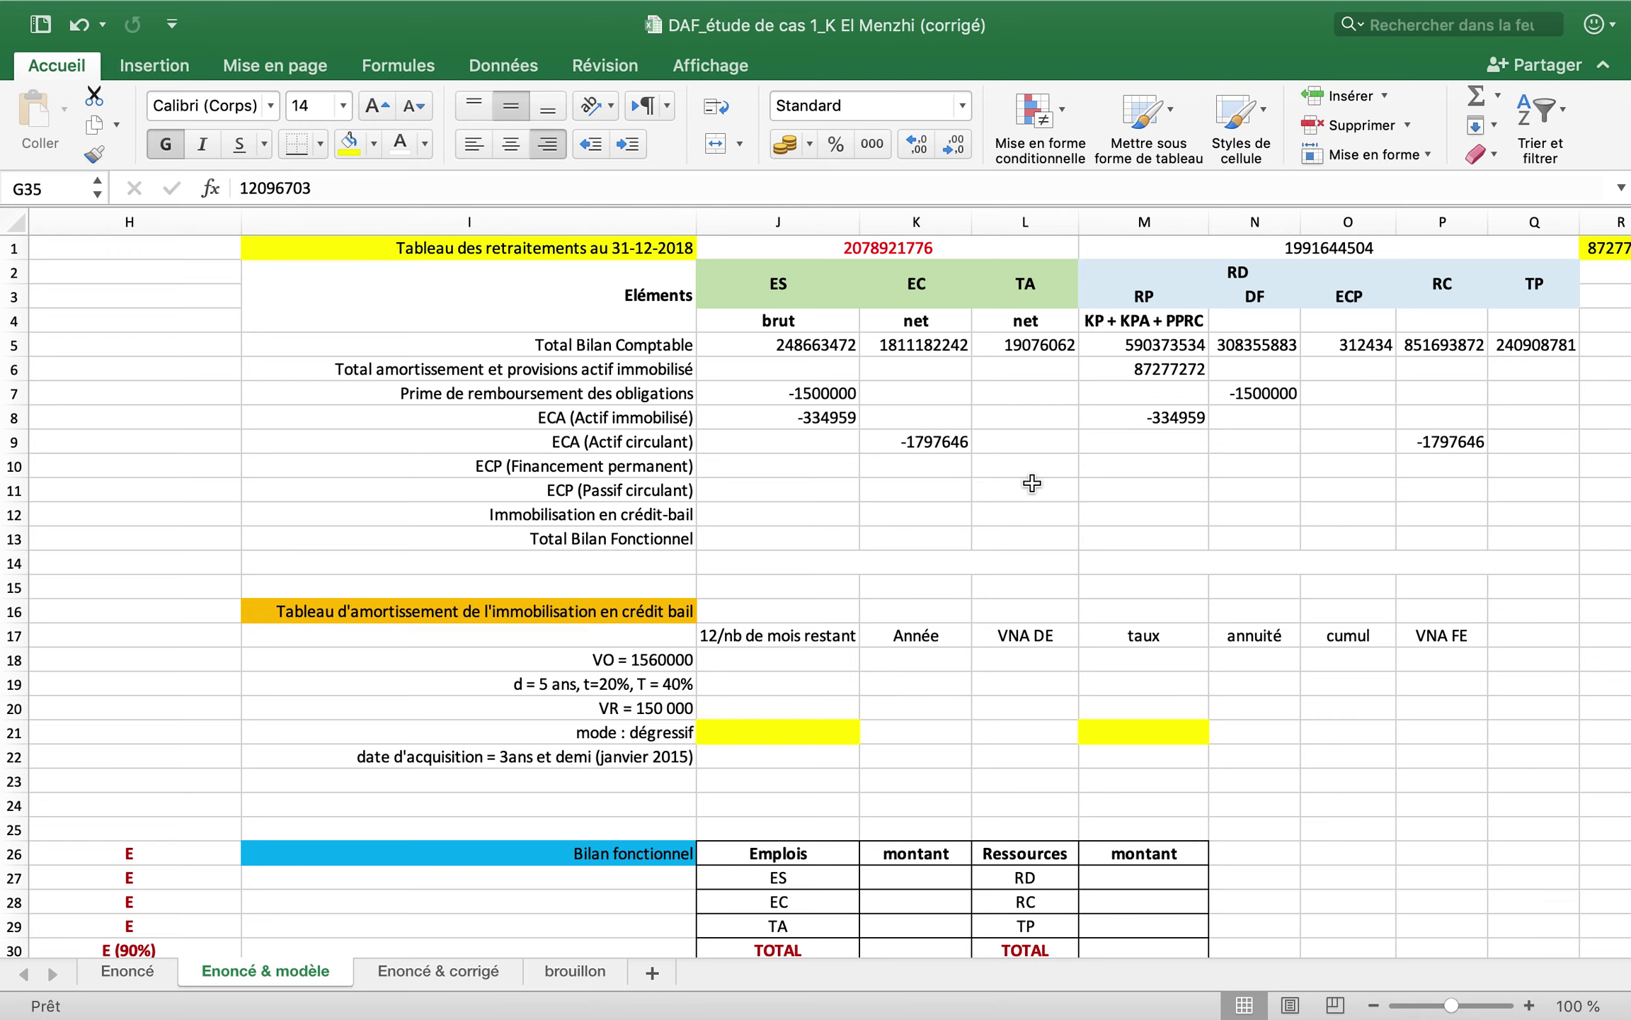
- Enter =-G20 in O10 to remove ECP (Financement permanent) from the ECP column
left_click(1186, 471)
scroll(1183, 472, "right", 3)
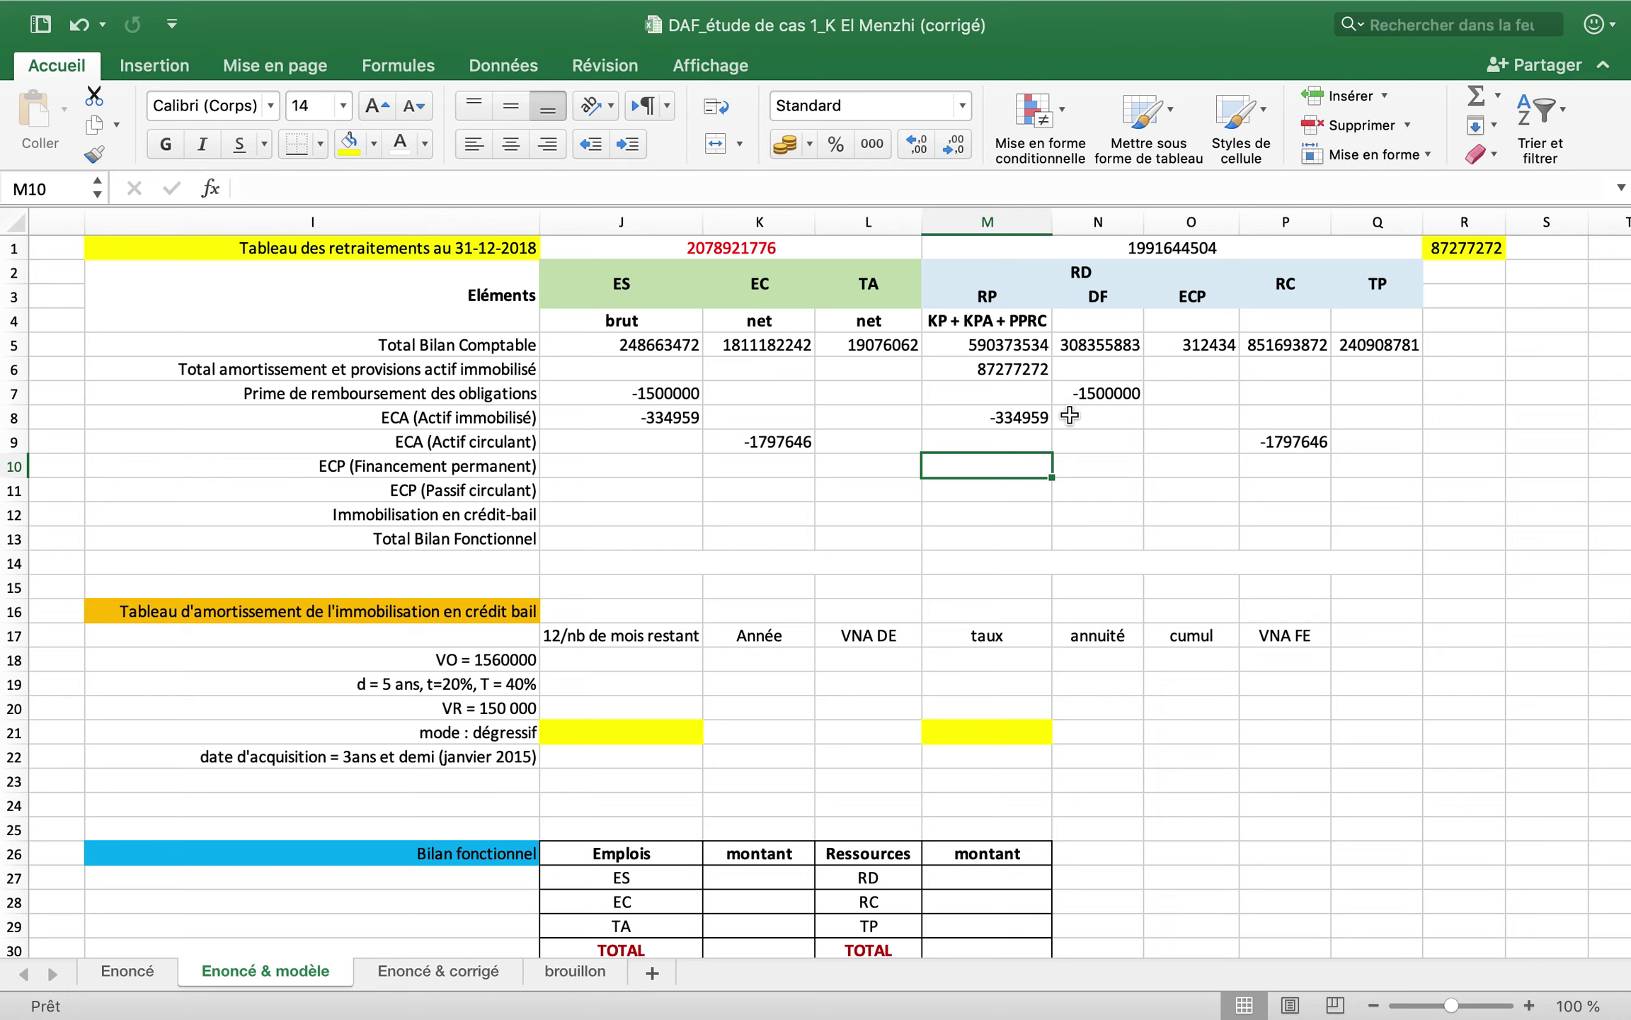
left_click(1118, 462)
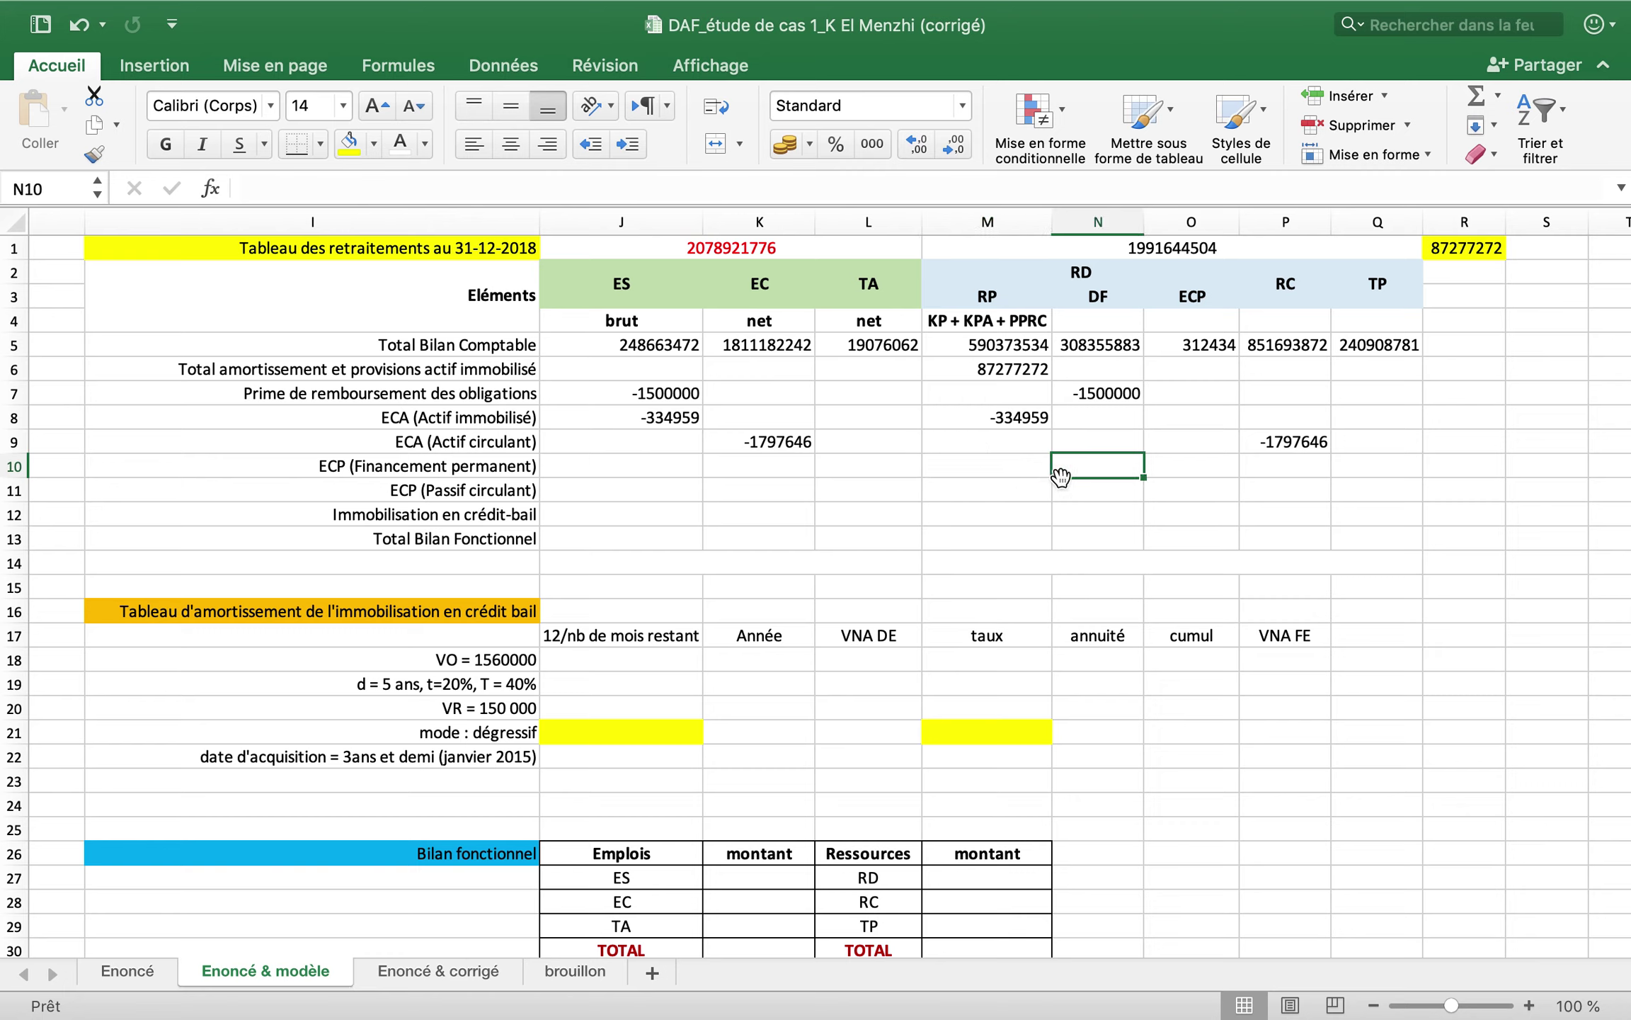
left_click(1193, 467)
type("=-")
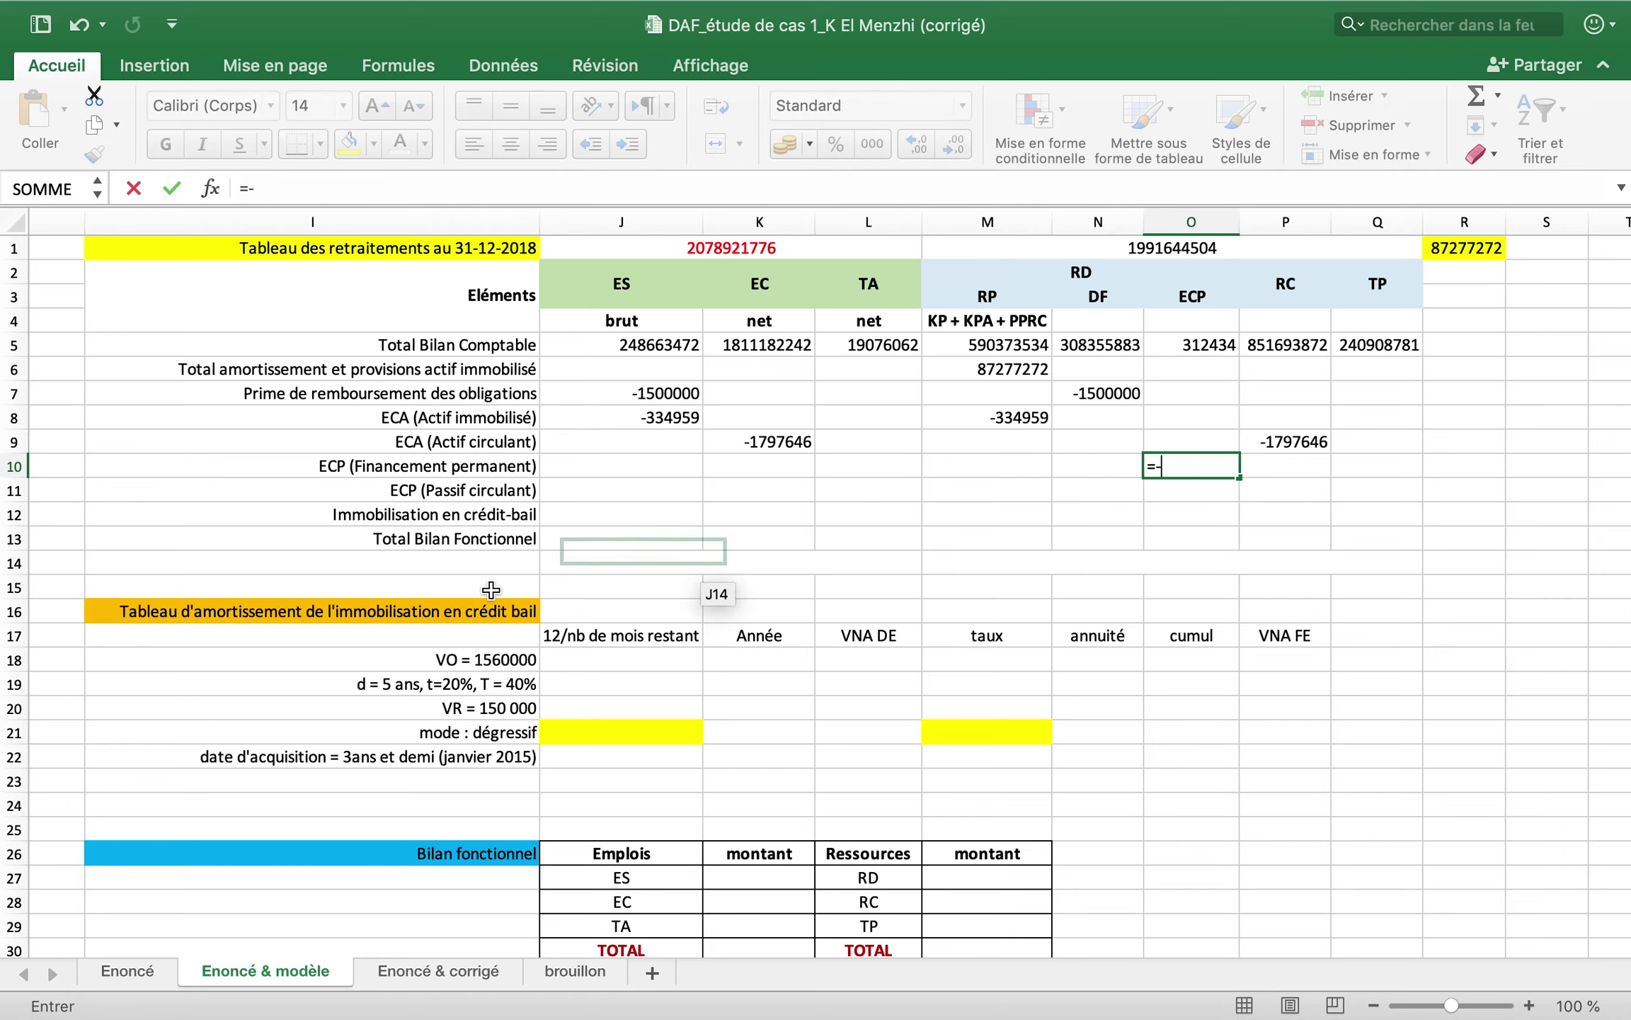
scroll(430, 619, "left", 10)
scroll(430, 619, "down", 5)
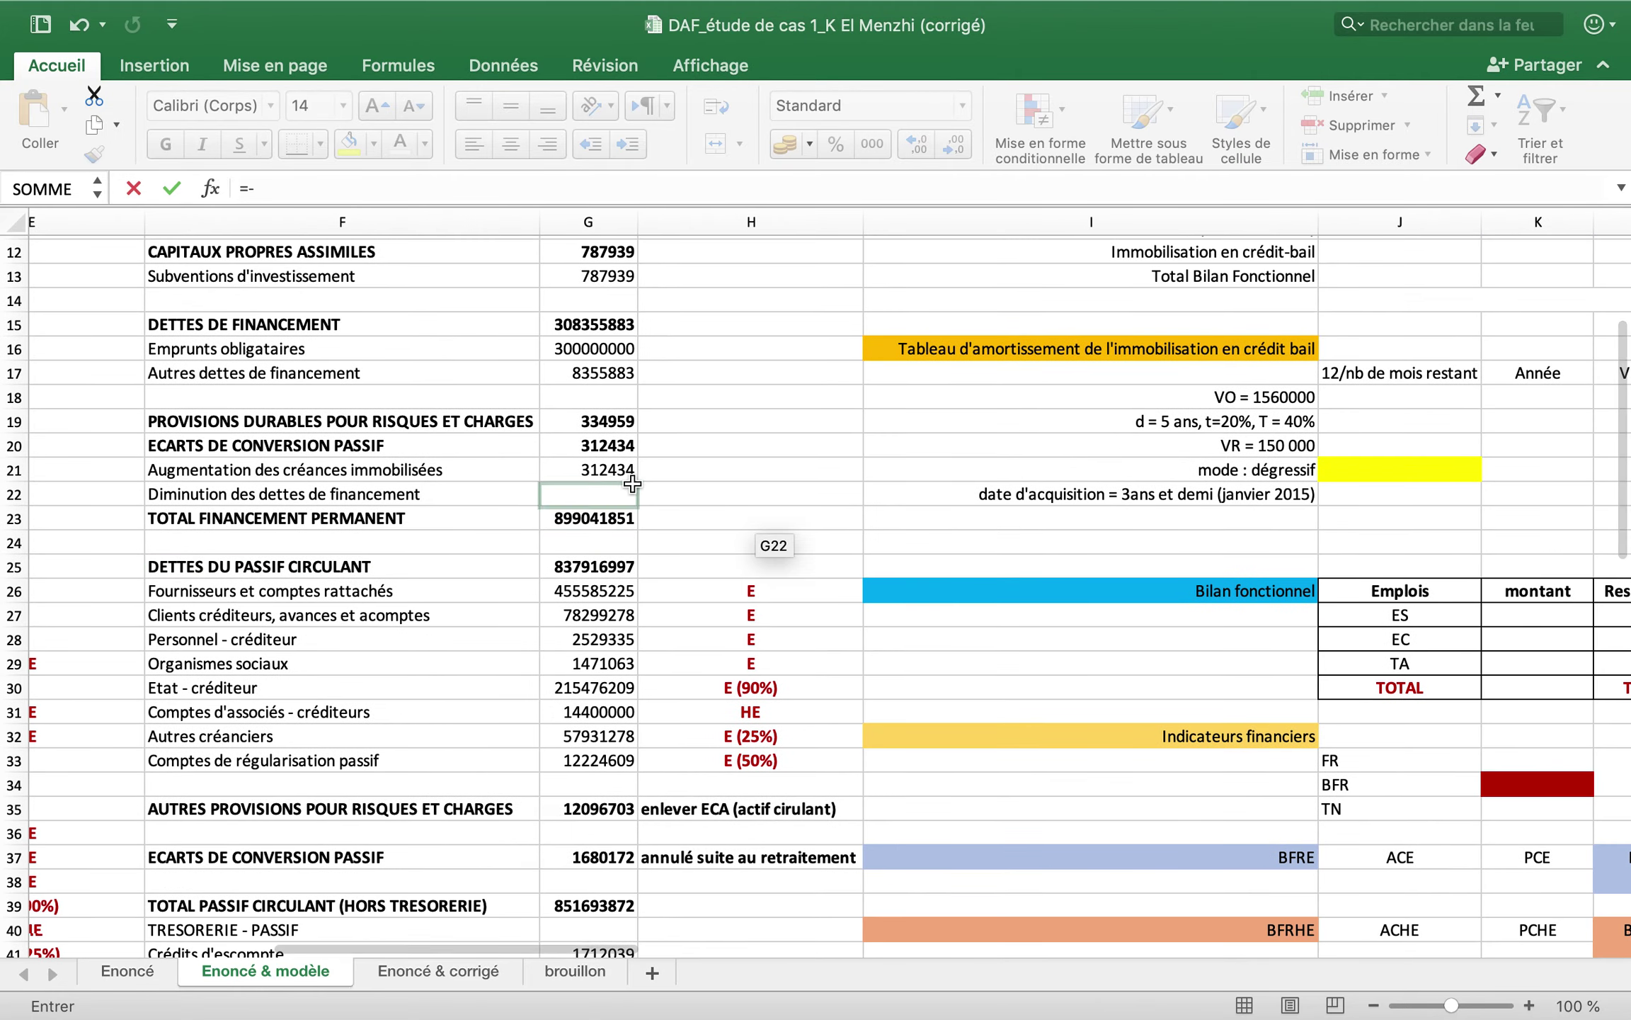
left_click(630, 448)
key("Return")
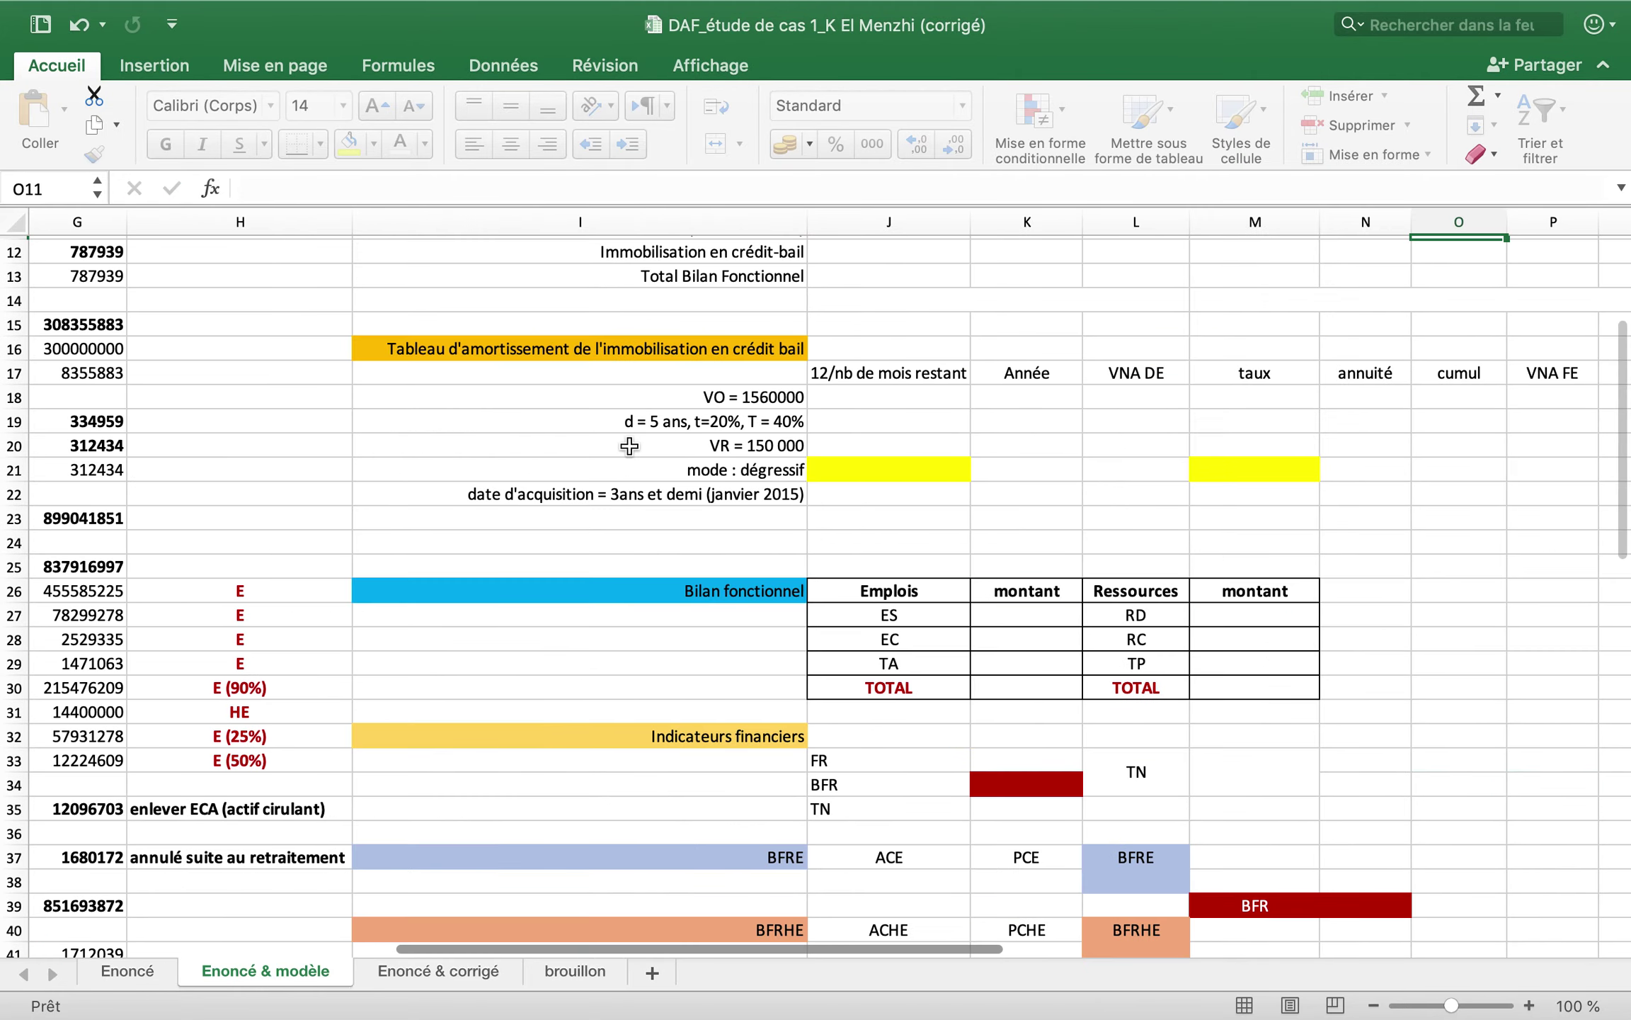
- Enter =-O10 in M10 to add ECP (Financement permanent) to the RP column, and select P11 for the Passif circulant row
scroll(1180, 492, "up", 3)
scroll(1180, 491, "right", 1)
left_click(1079, 467)
type("=")
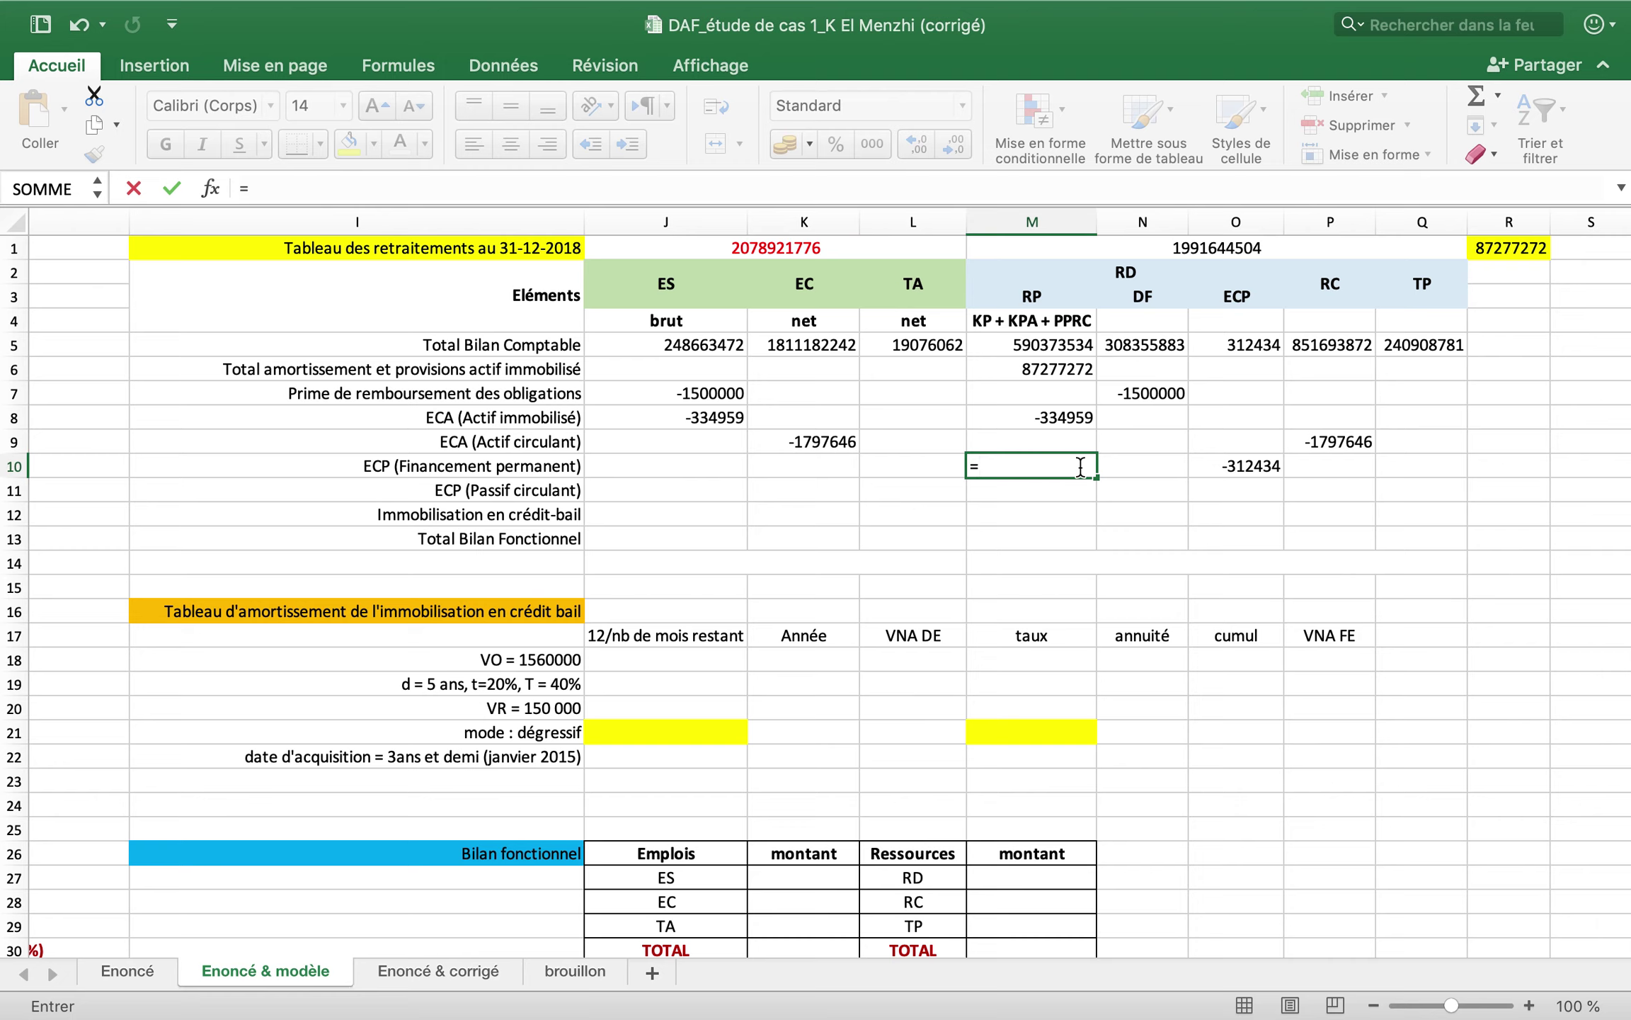
left_click(1239, 464)
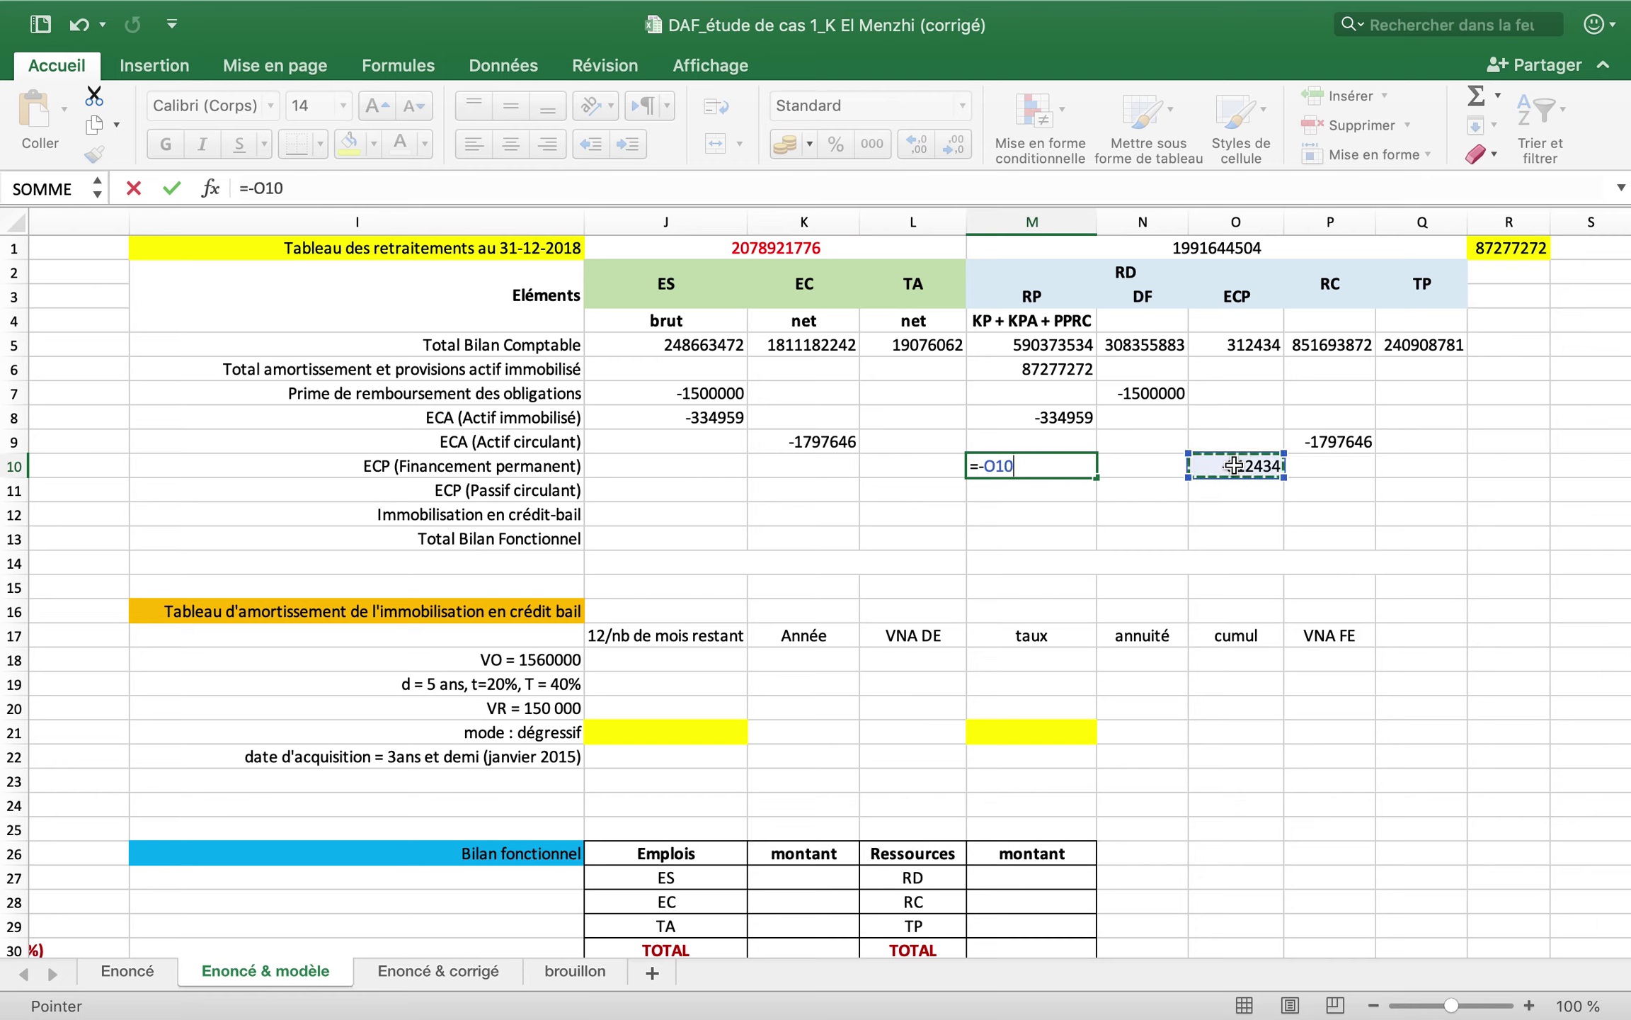
key("Return")
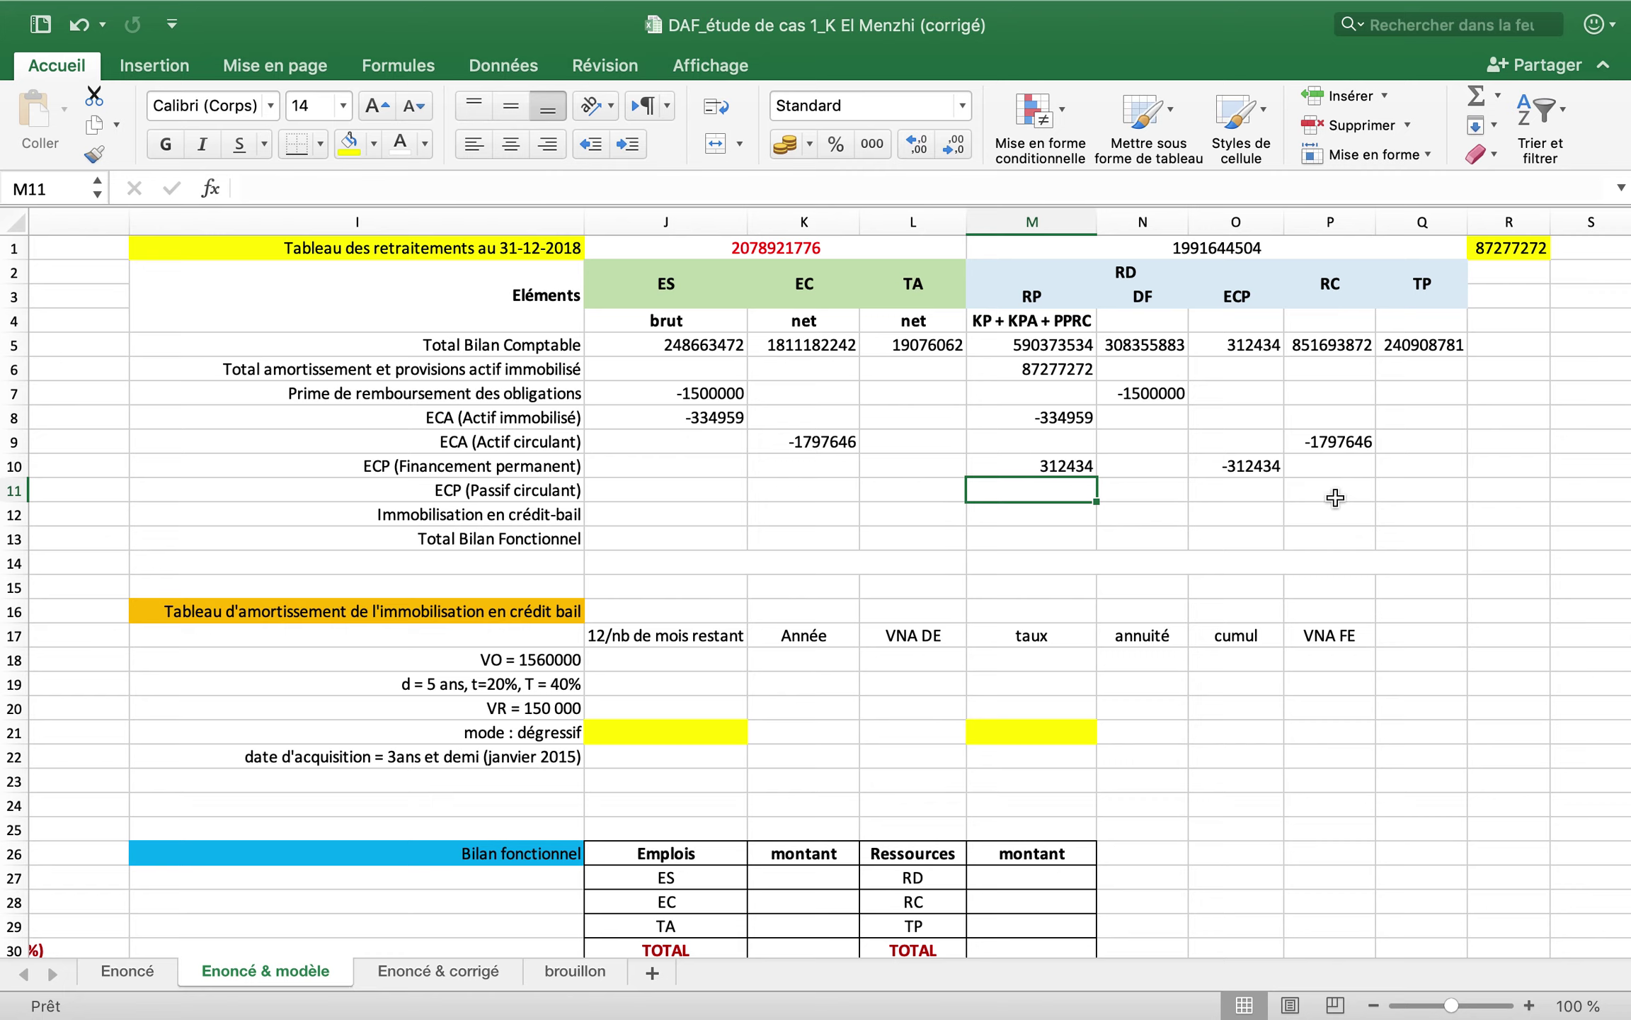
left_click(1336, 492)
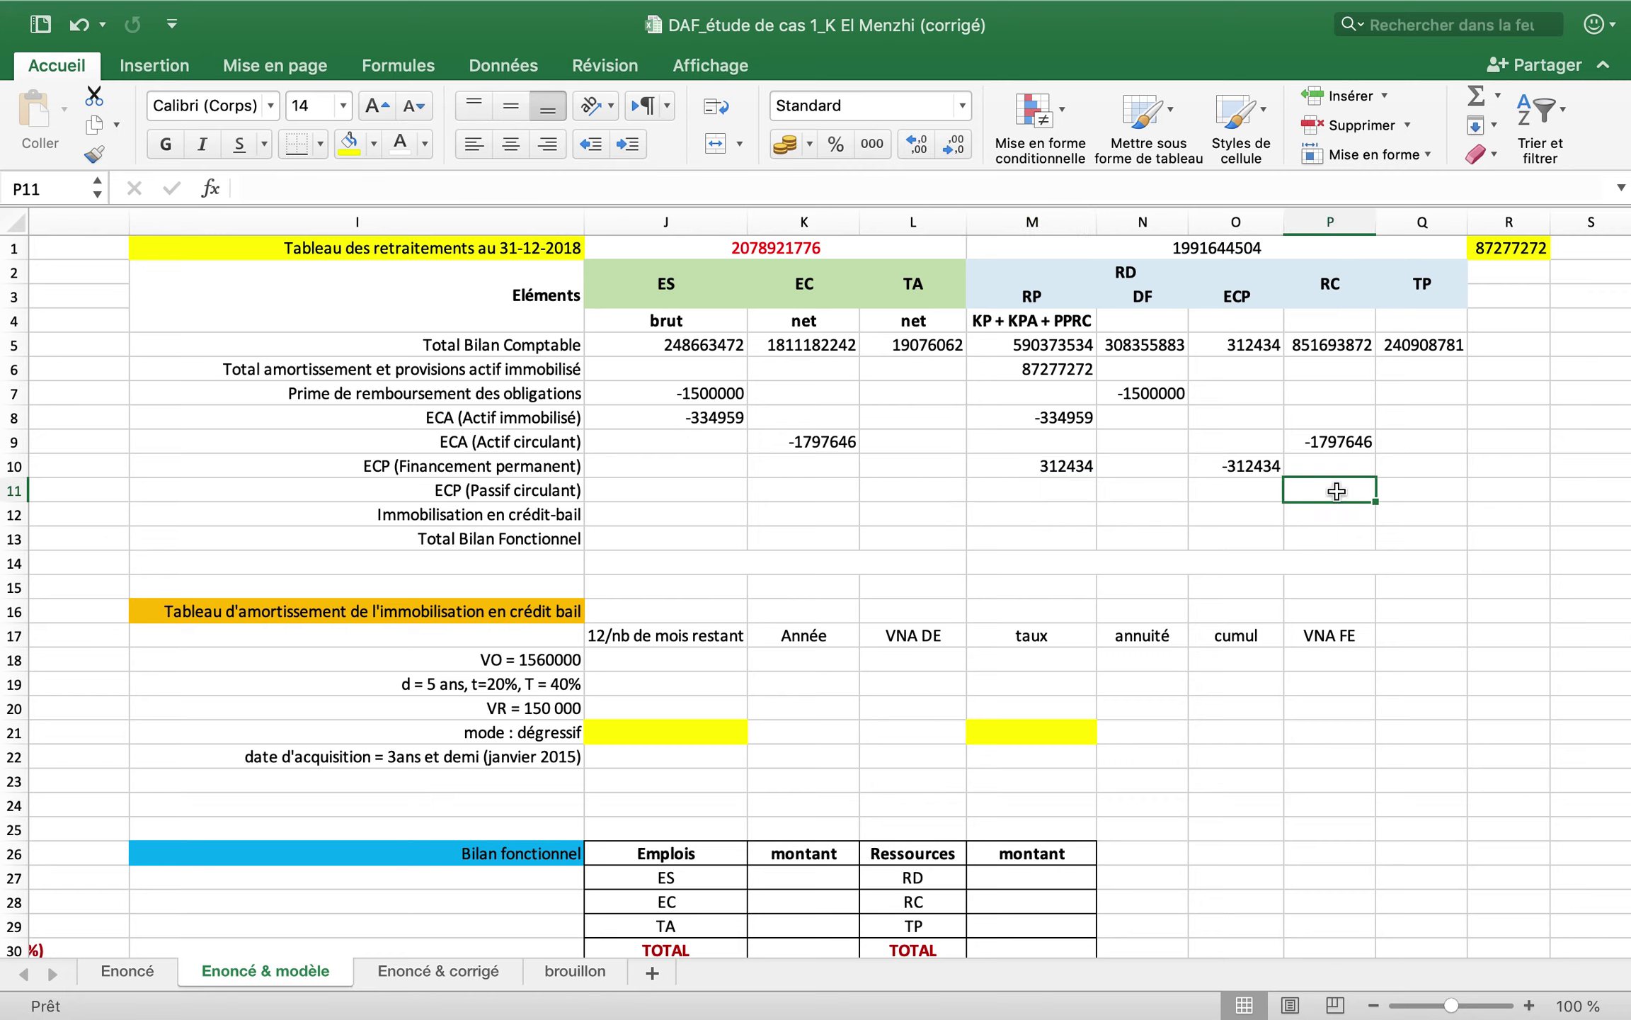
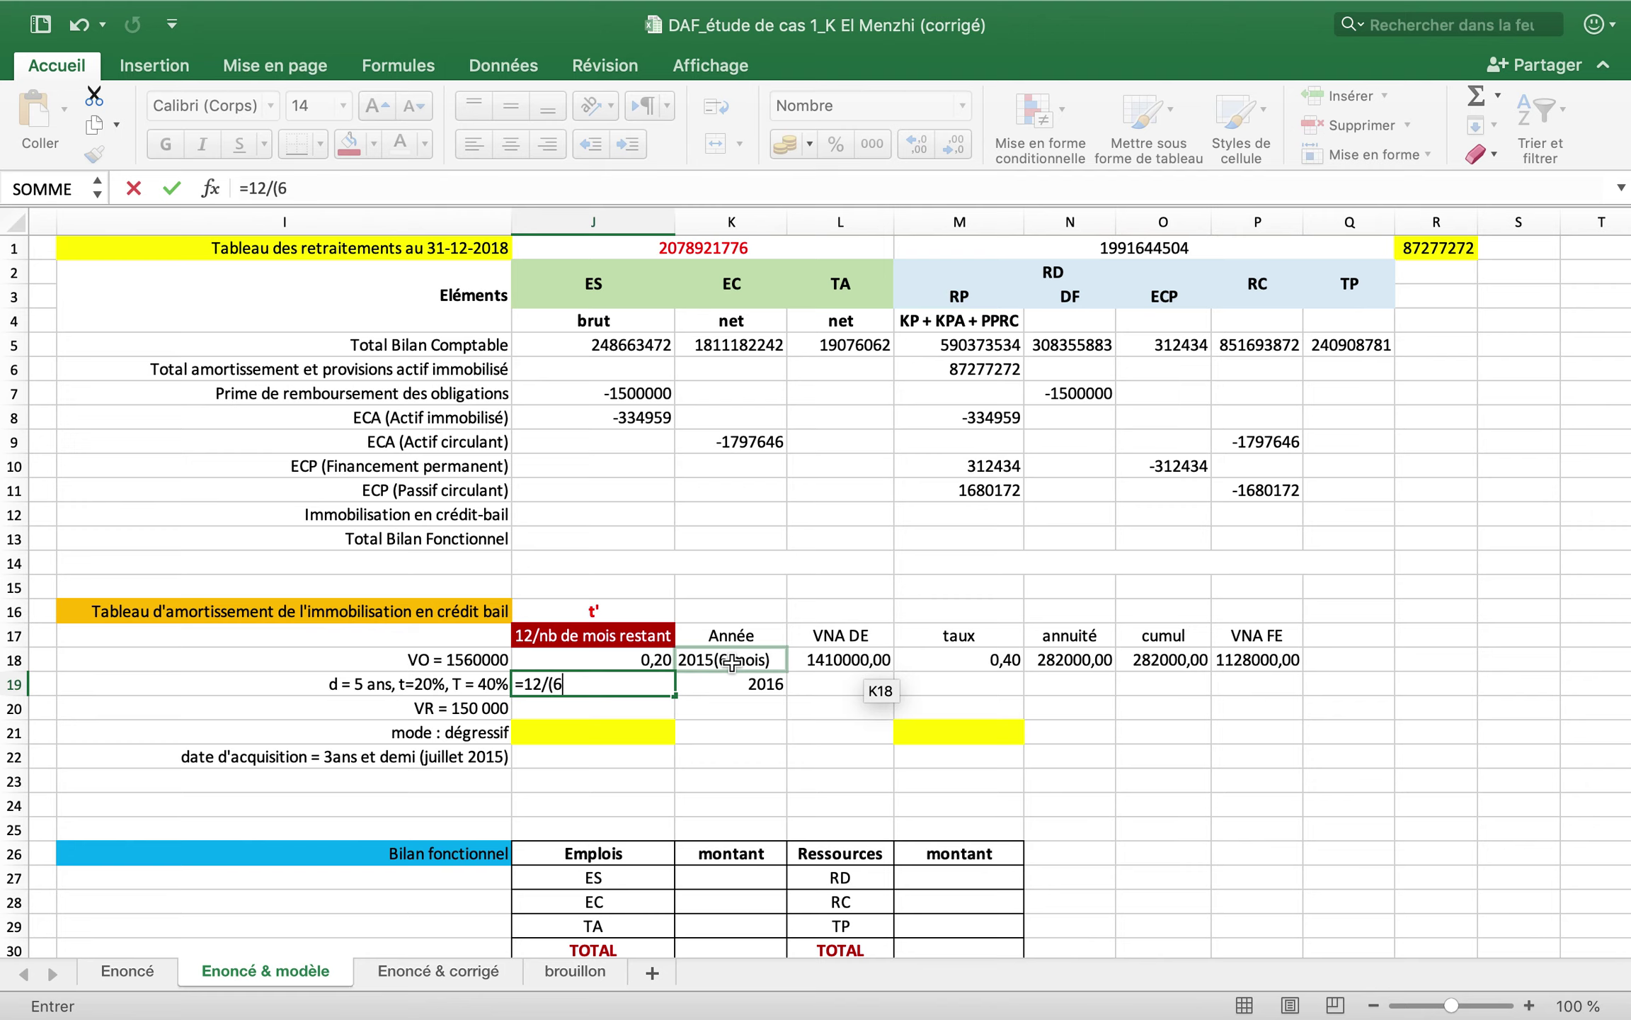
- Complete the 2016 t' formula in J19 as =12/(60-6) in the crédit-bail amortization table
type("-6)")
key("Return")
left_click(871, 687)
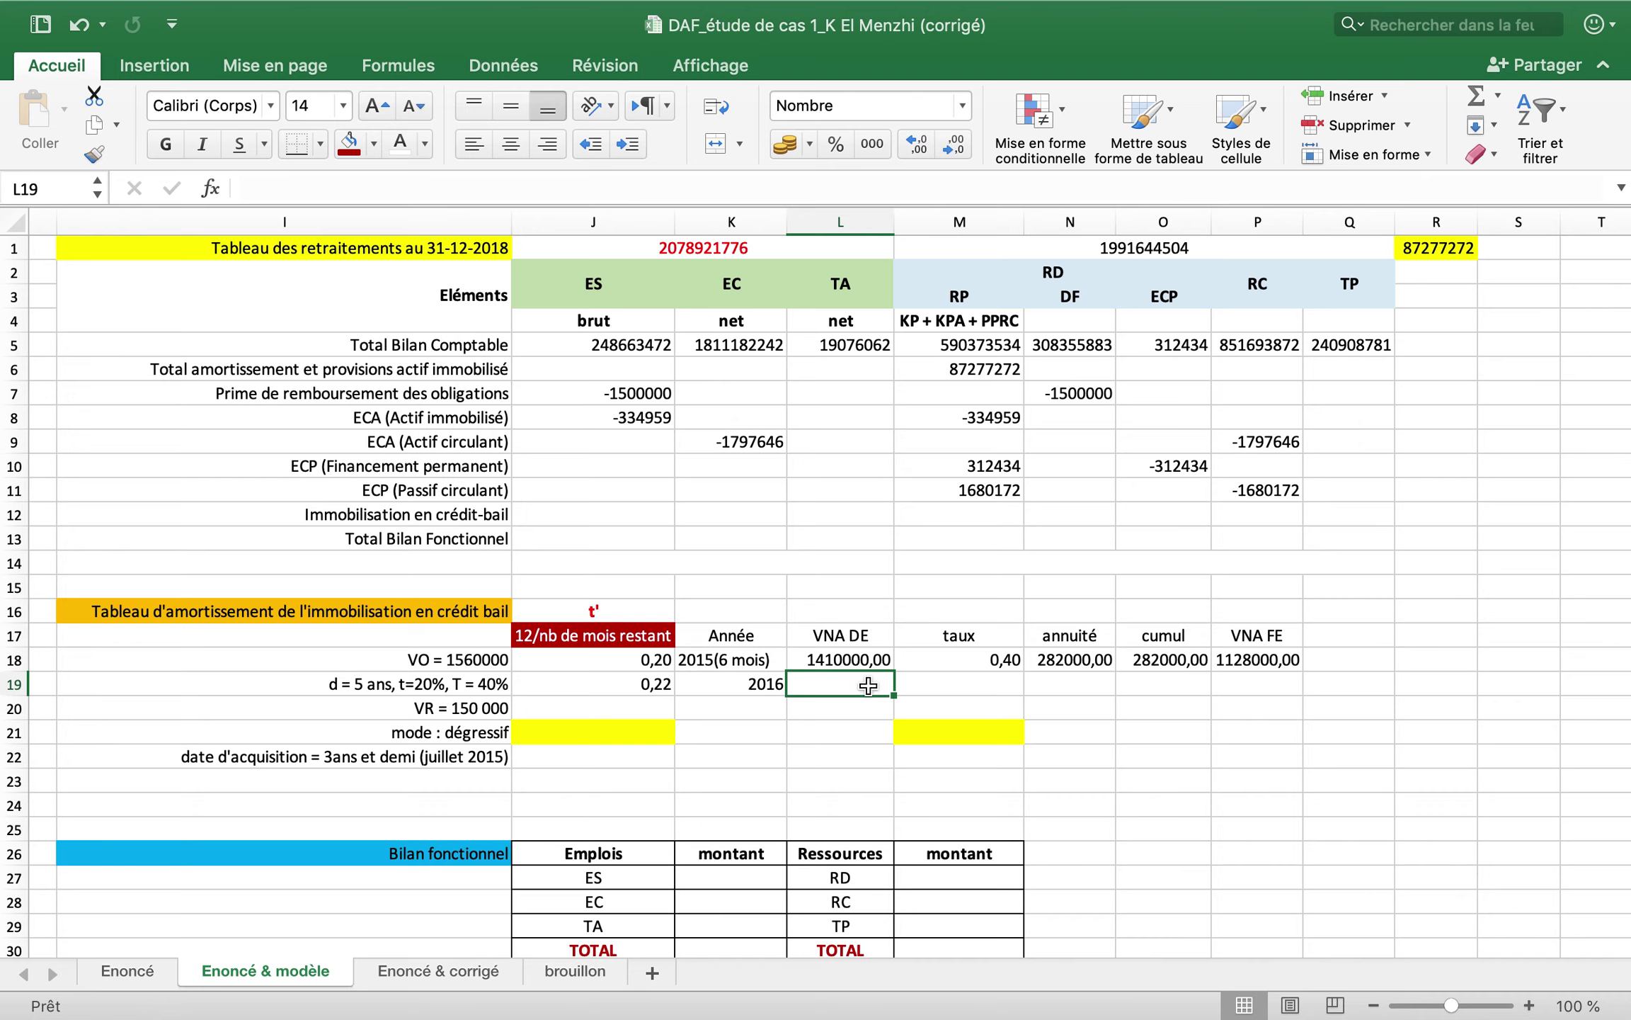
- Copy the 0,4 taux from M18 into M19 for 2016
left_click(1003, 669)
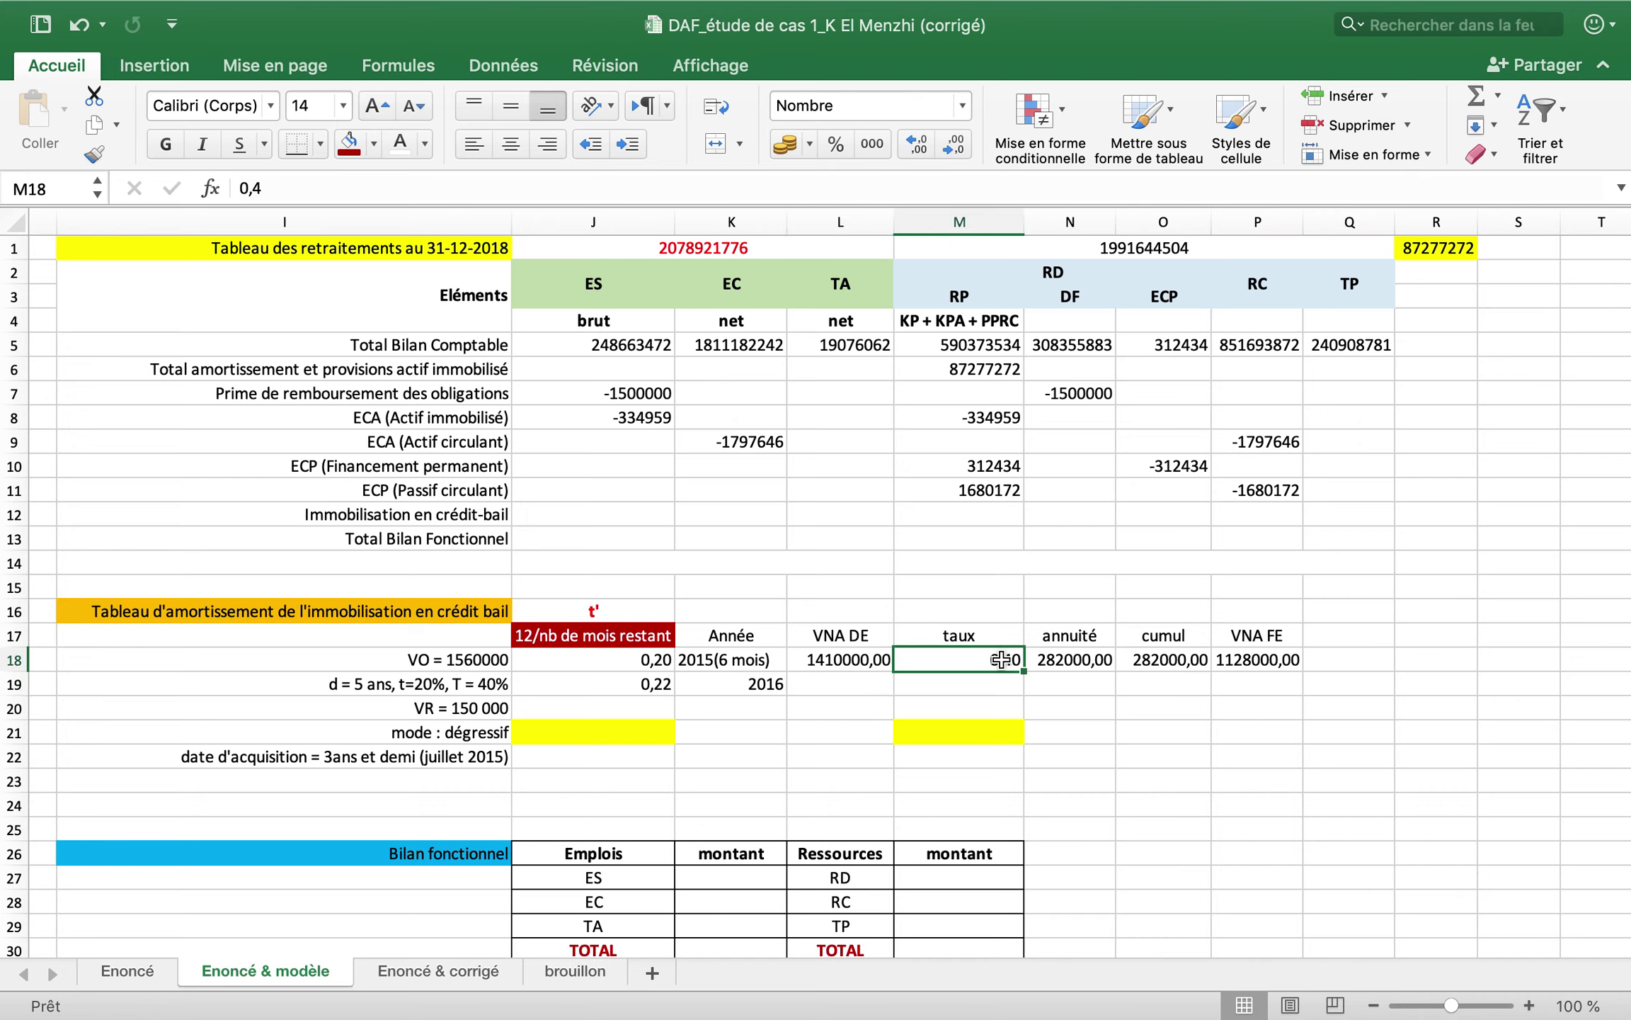
key("super+c")
key("Down")
key("super+v")
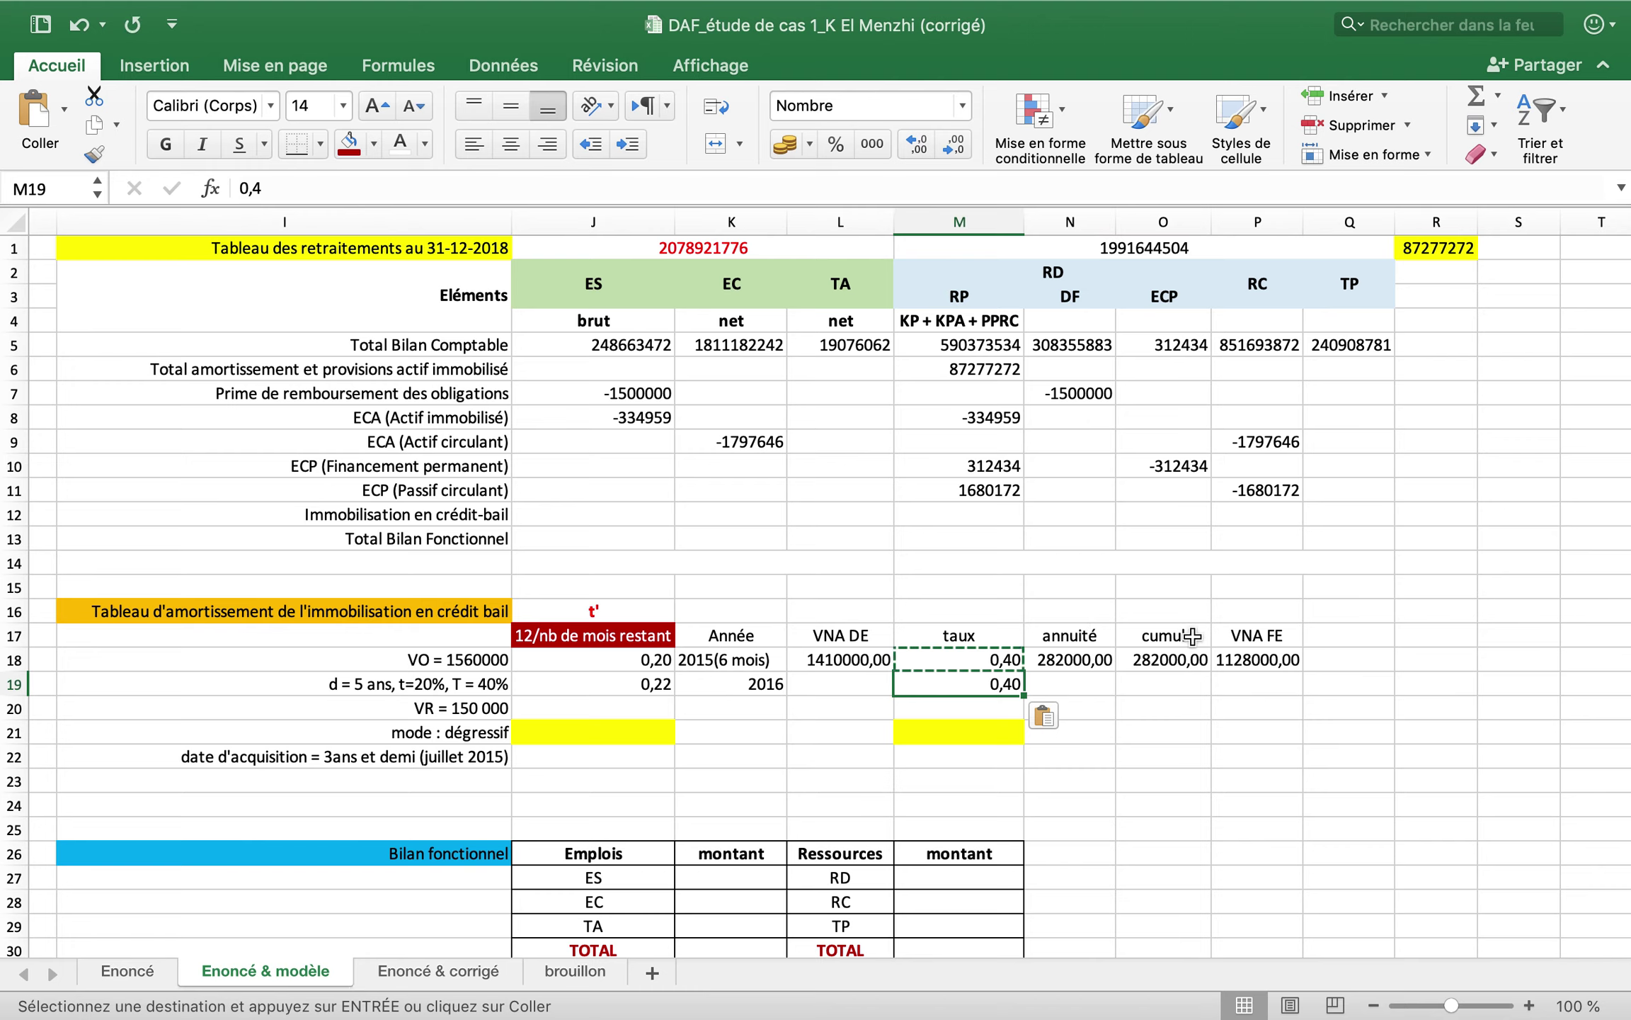
- Paste the 2015 VNA FE from P18 into L19 as values only, as the 2016 VNA DE
left_click(1245, 666)
key("super+c")
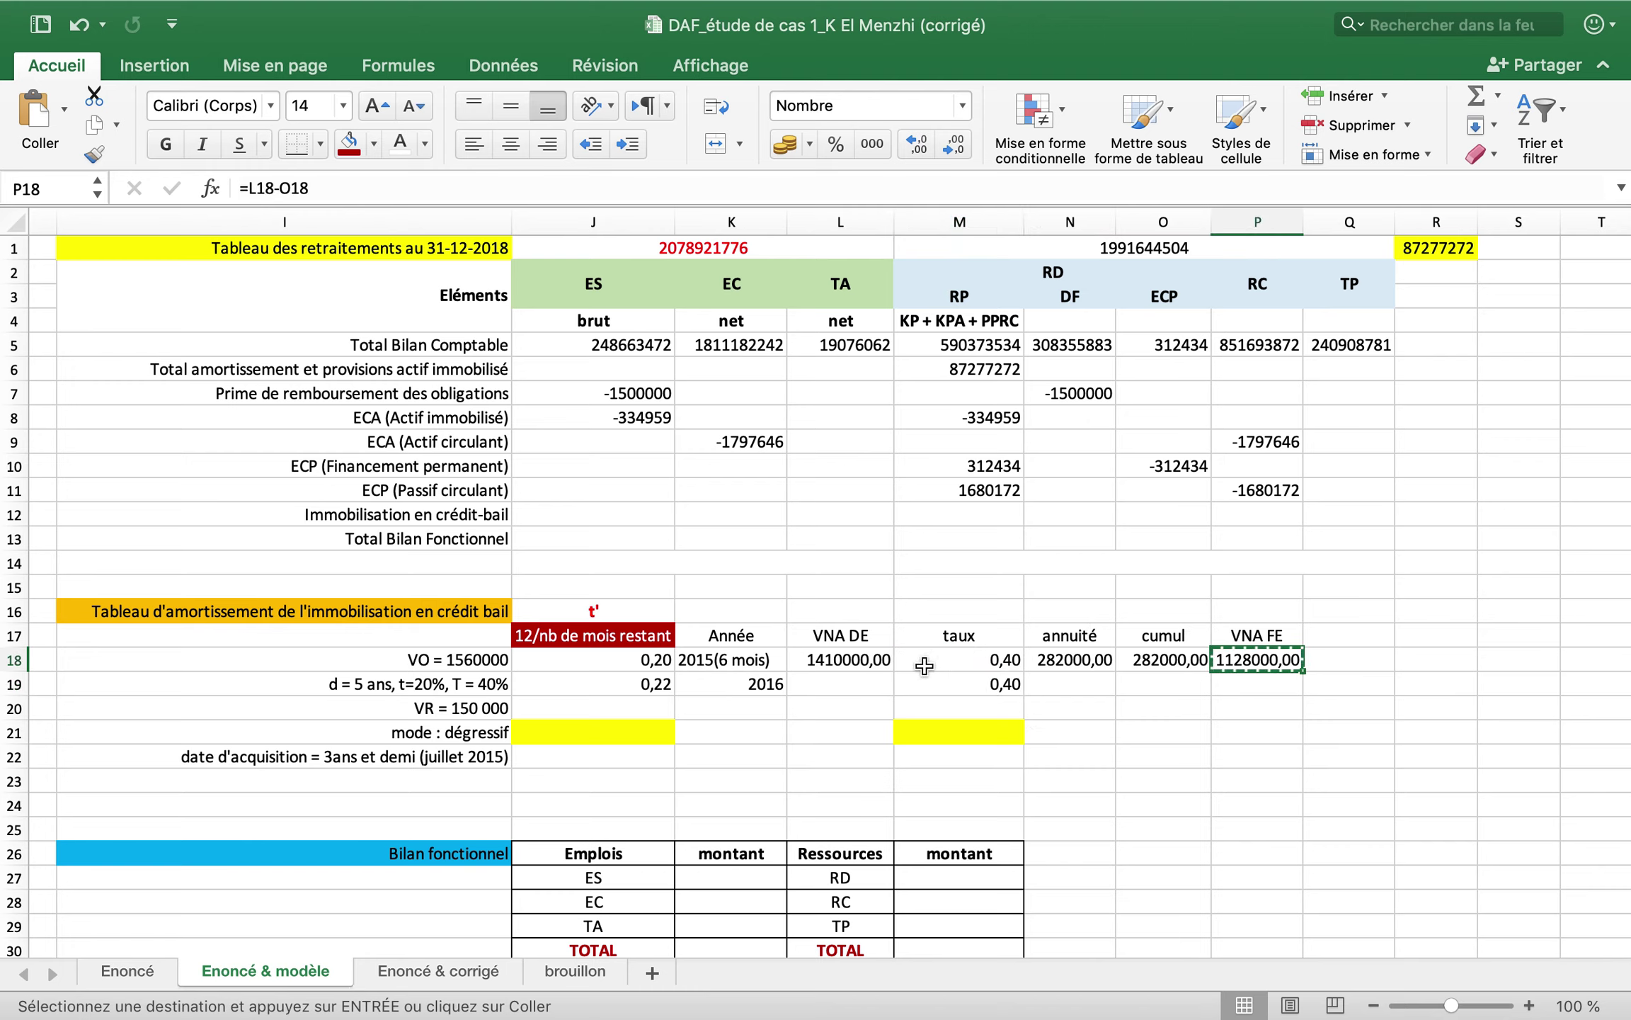
left_click(872, 684)
key("super+v")
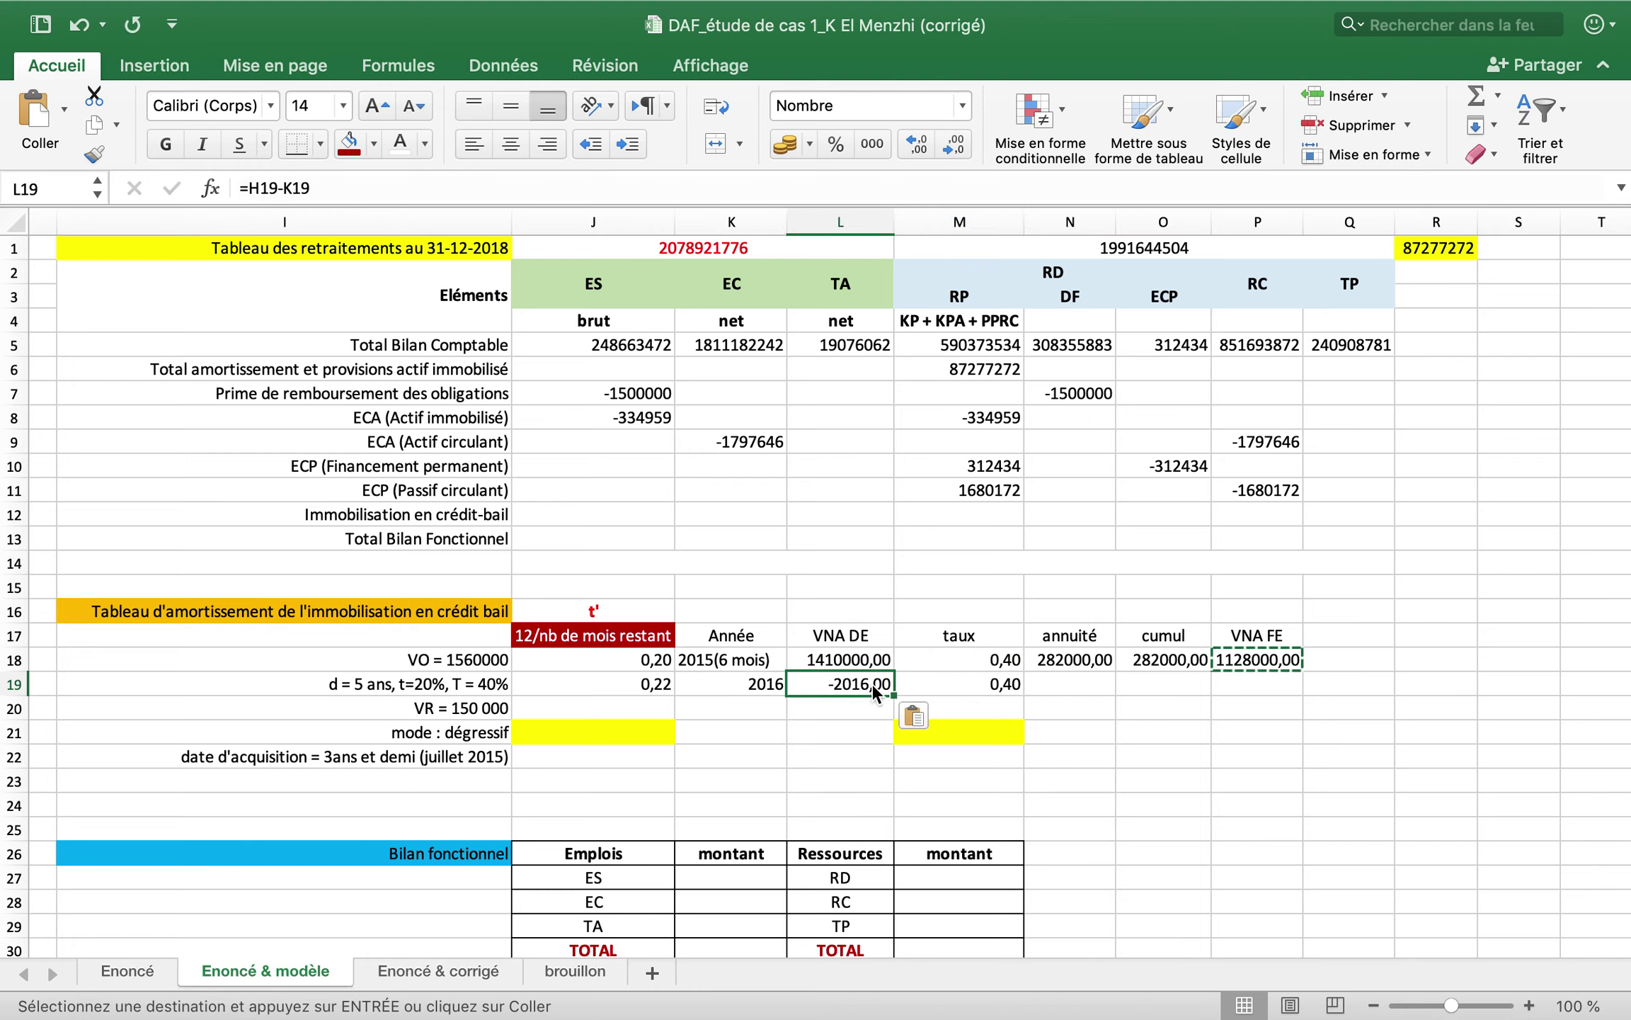
left_click(921, 725)
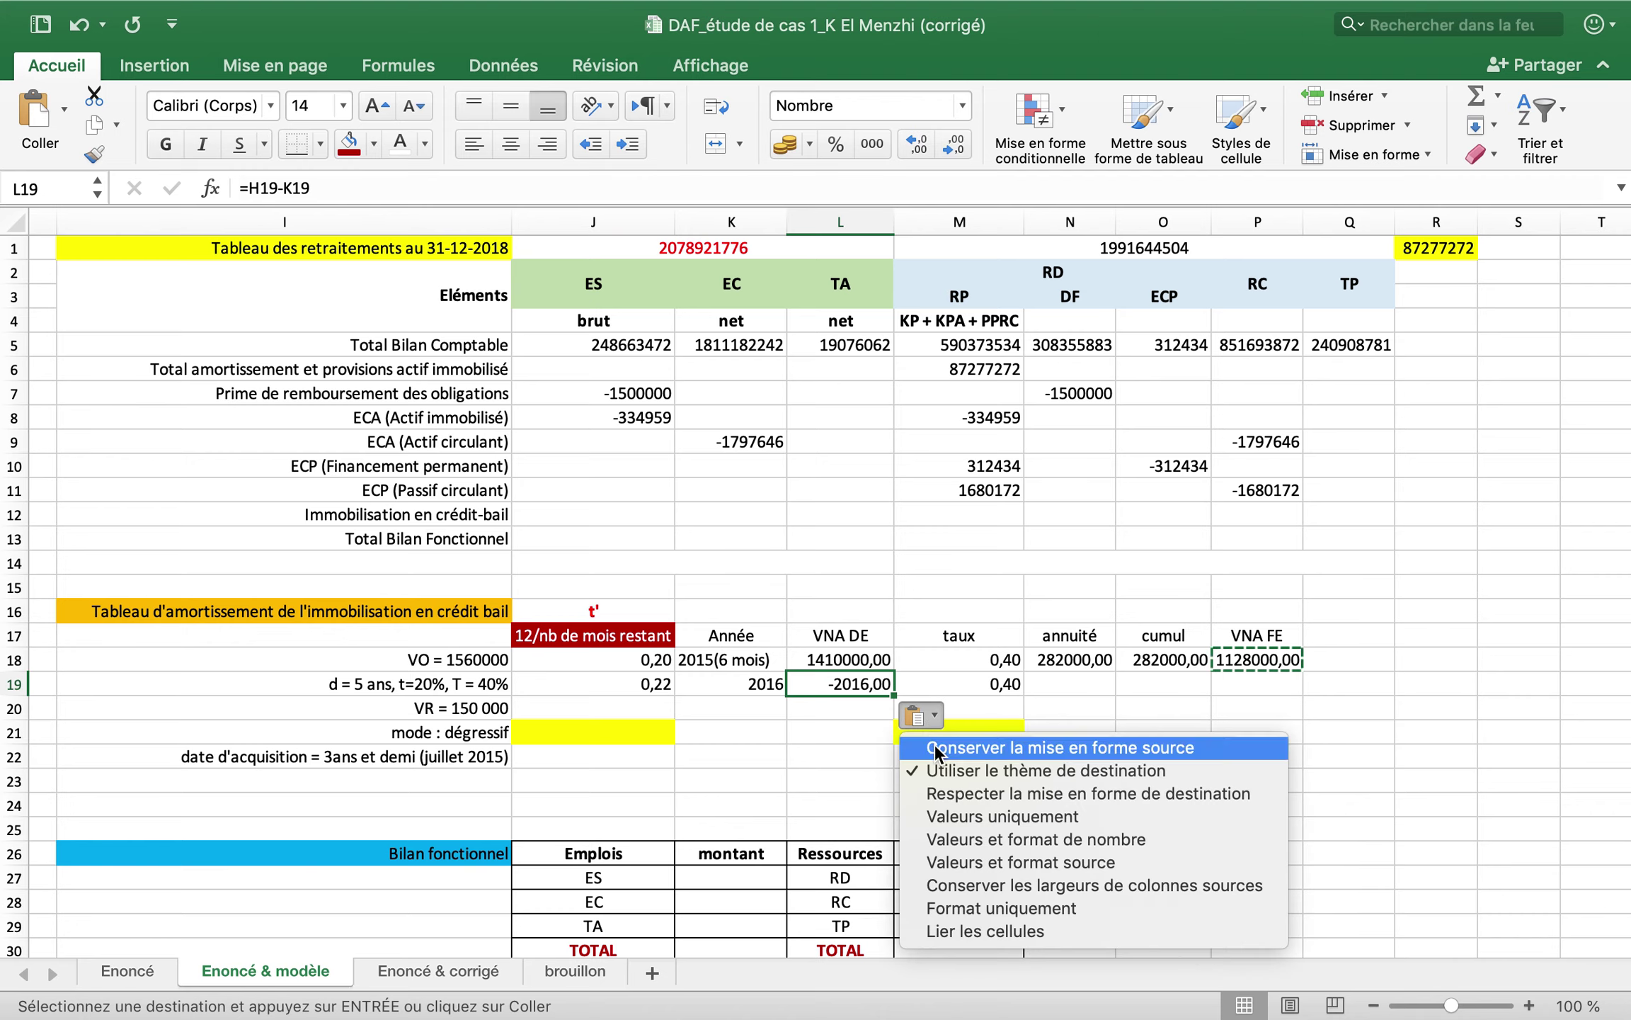
left_click(940, 818)
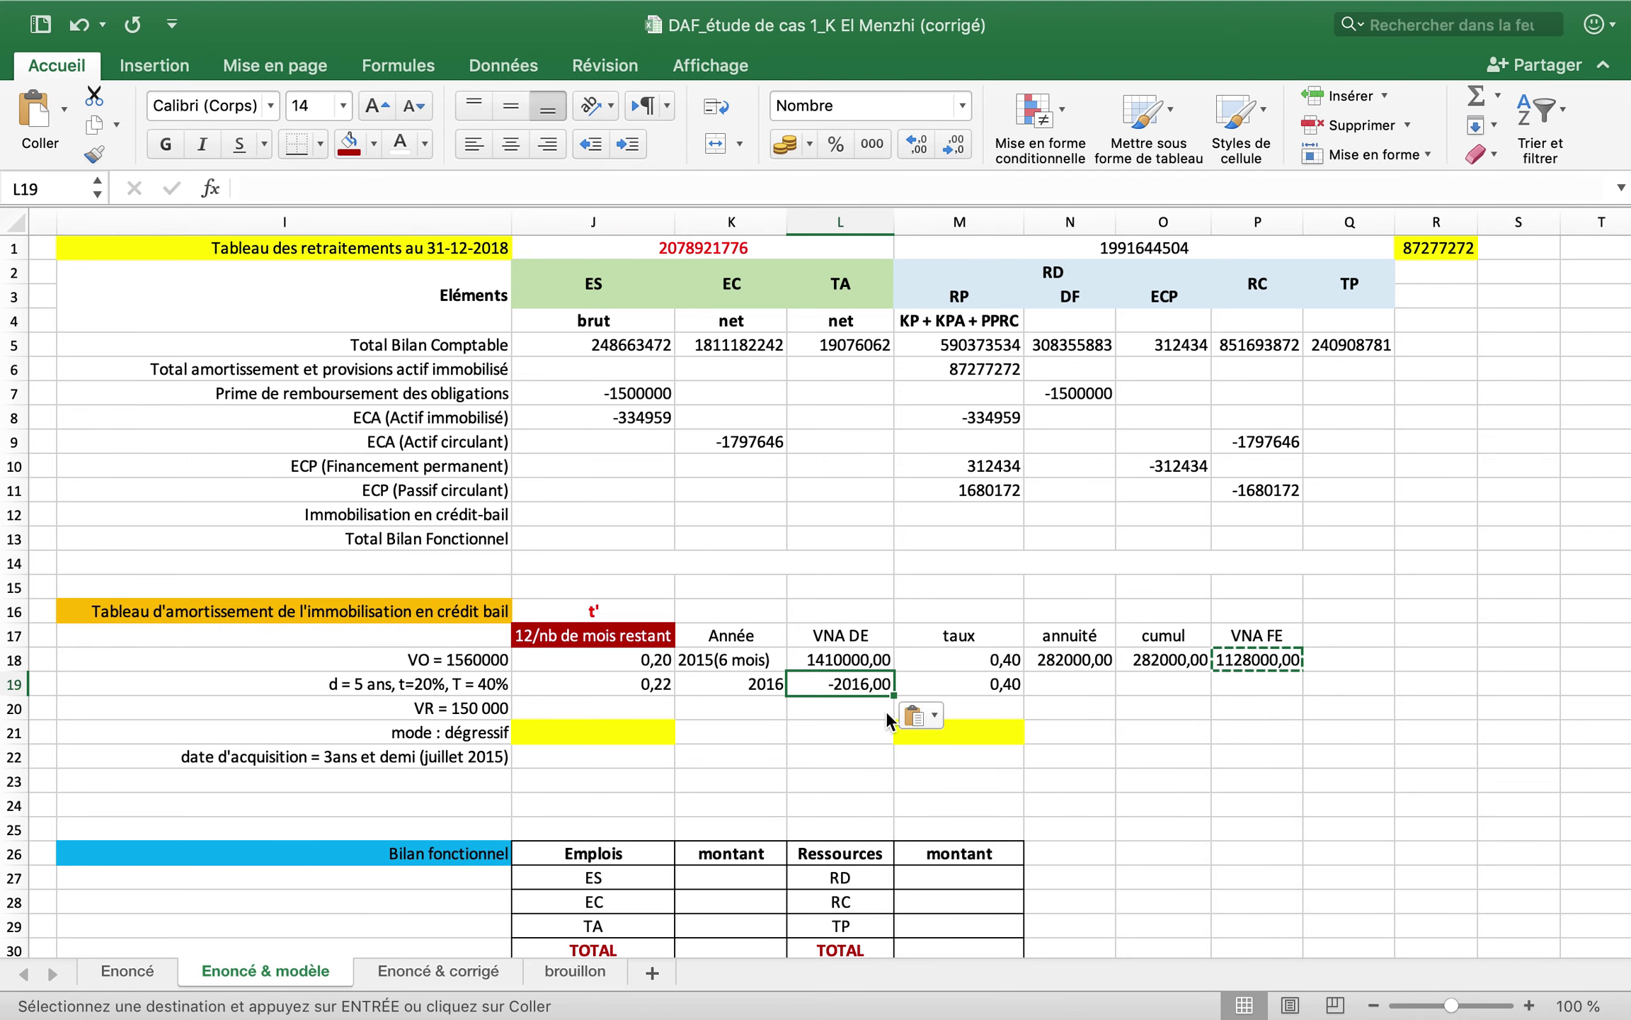
- Enter =L19*M19 in N19 to calculate the 2016 annuité
left_click(1083, 684)
type("=")
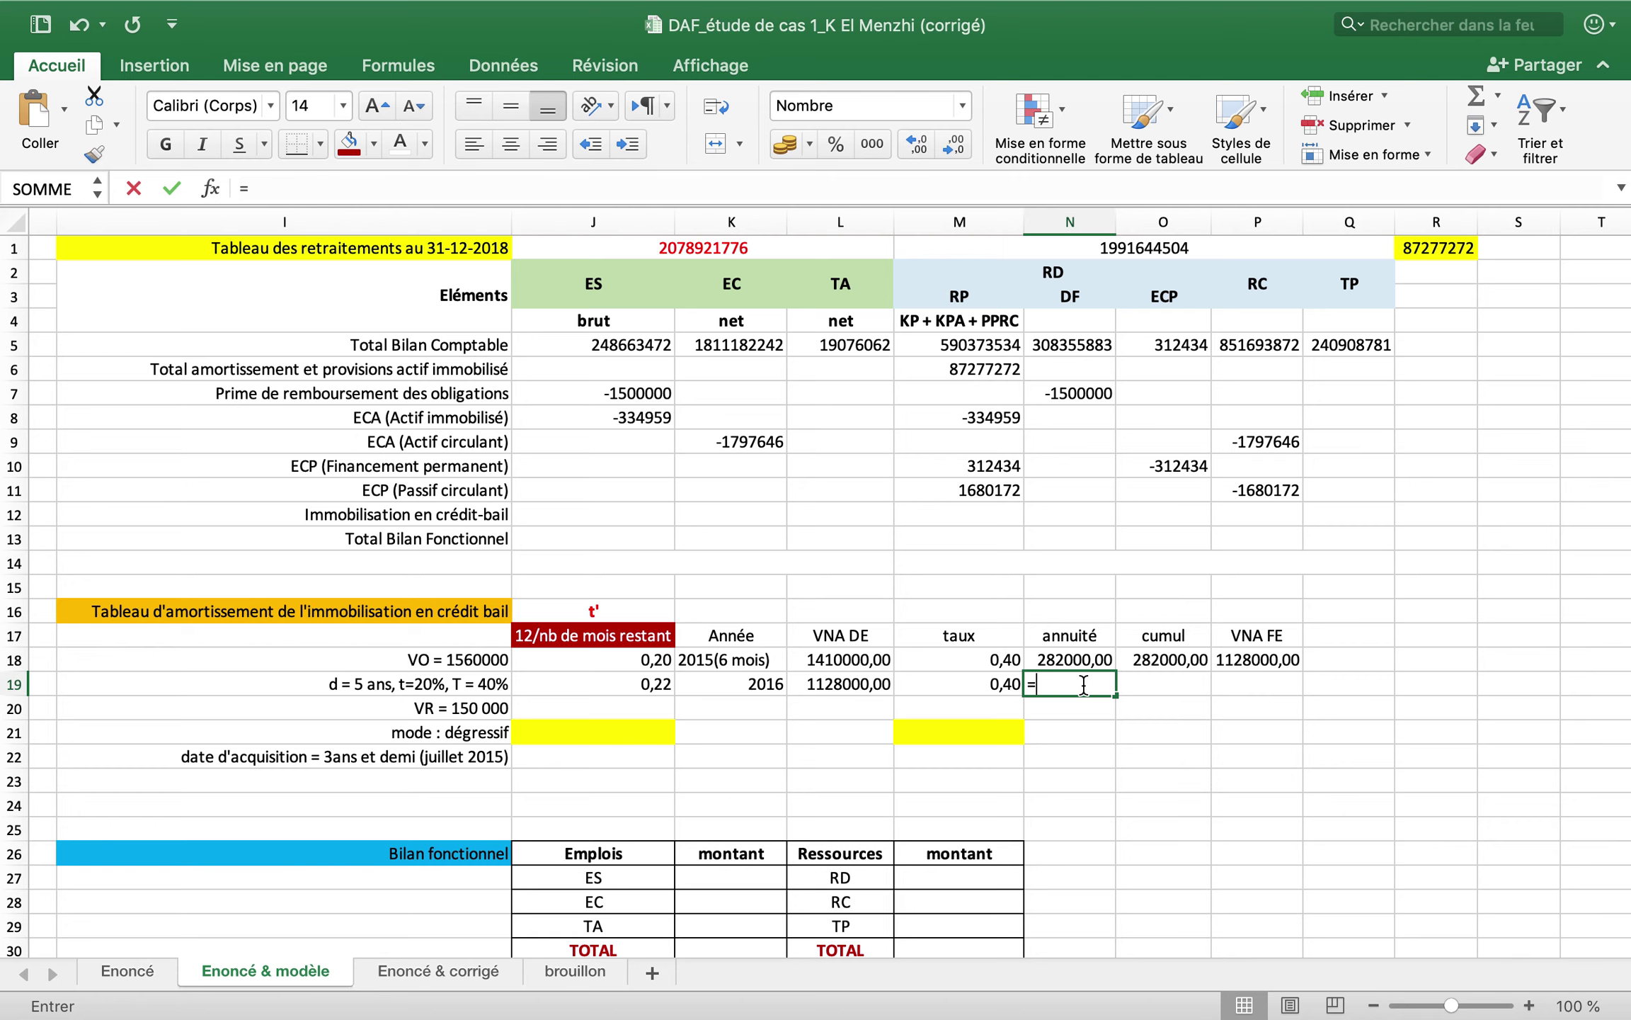
left_click(885, 693)
type("*")
left_click(970, 692)
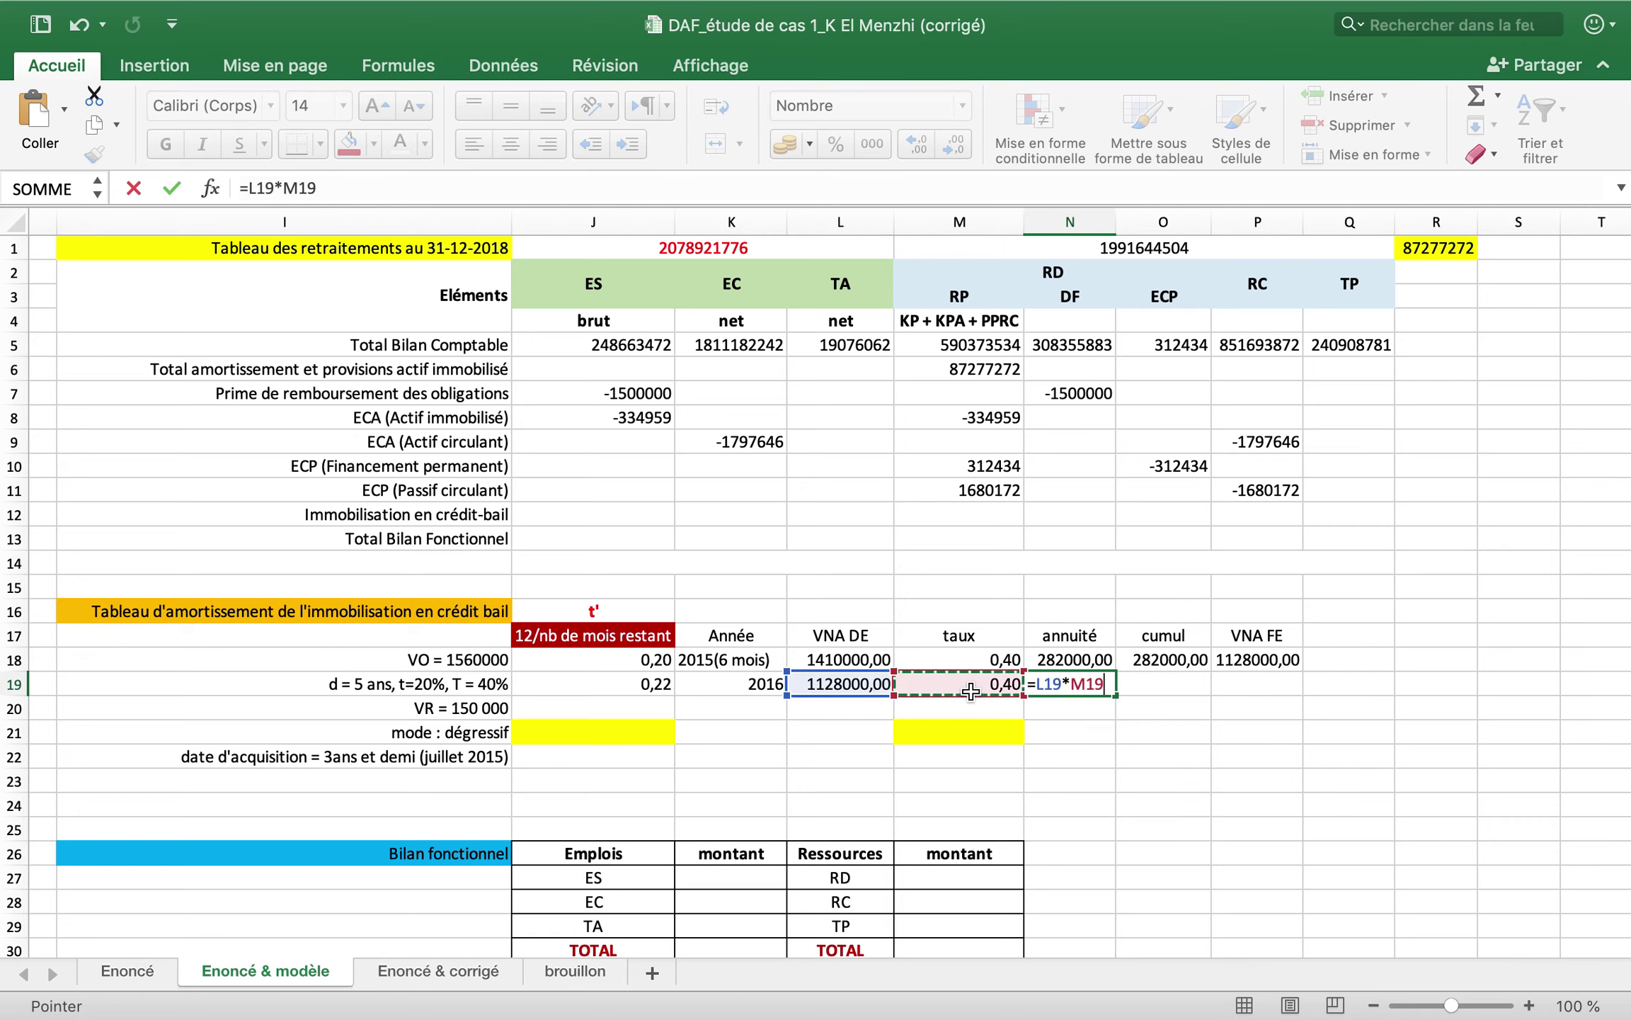
key("Return")
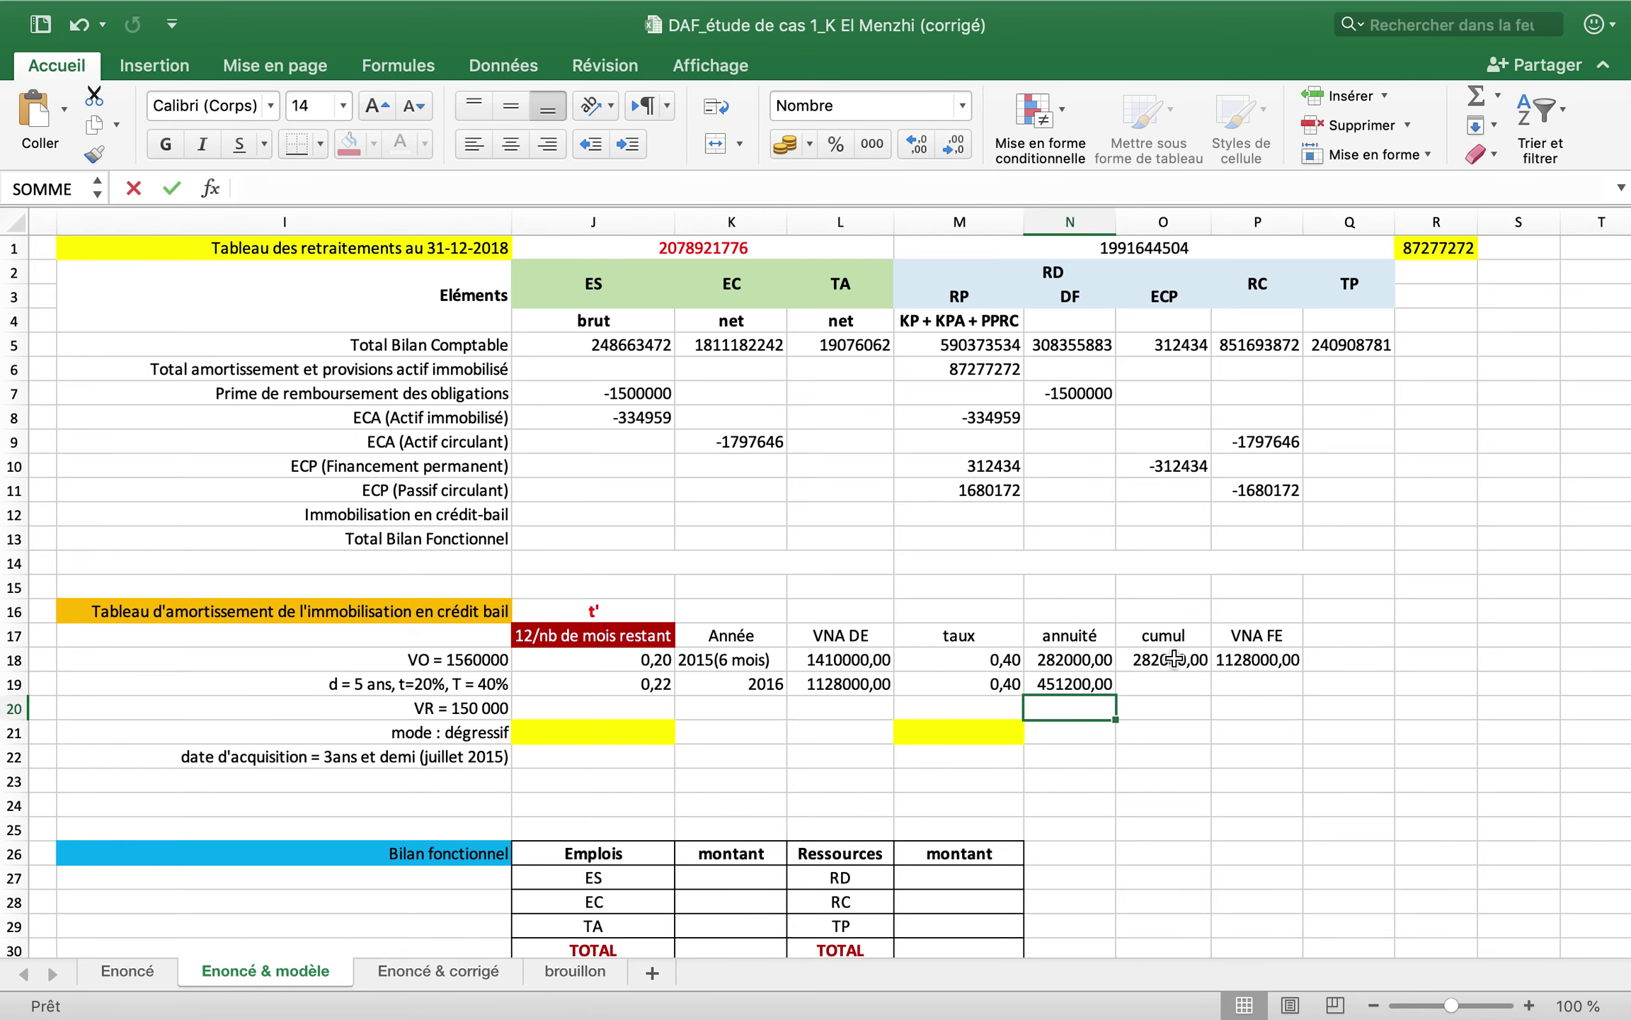
- Enter =O18+N19 in O19 to calculate the 2016 cumul
left_click(1171, 684)
type("=")
left_click(1165, 657)
type("+")
left_click(1082, 683)
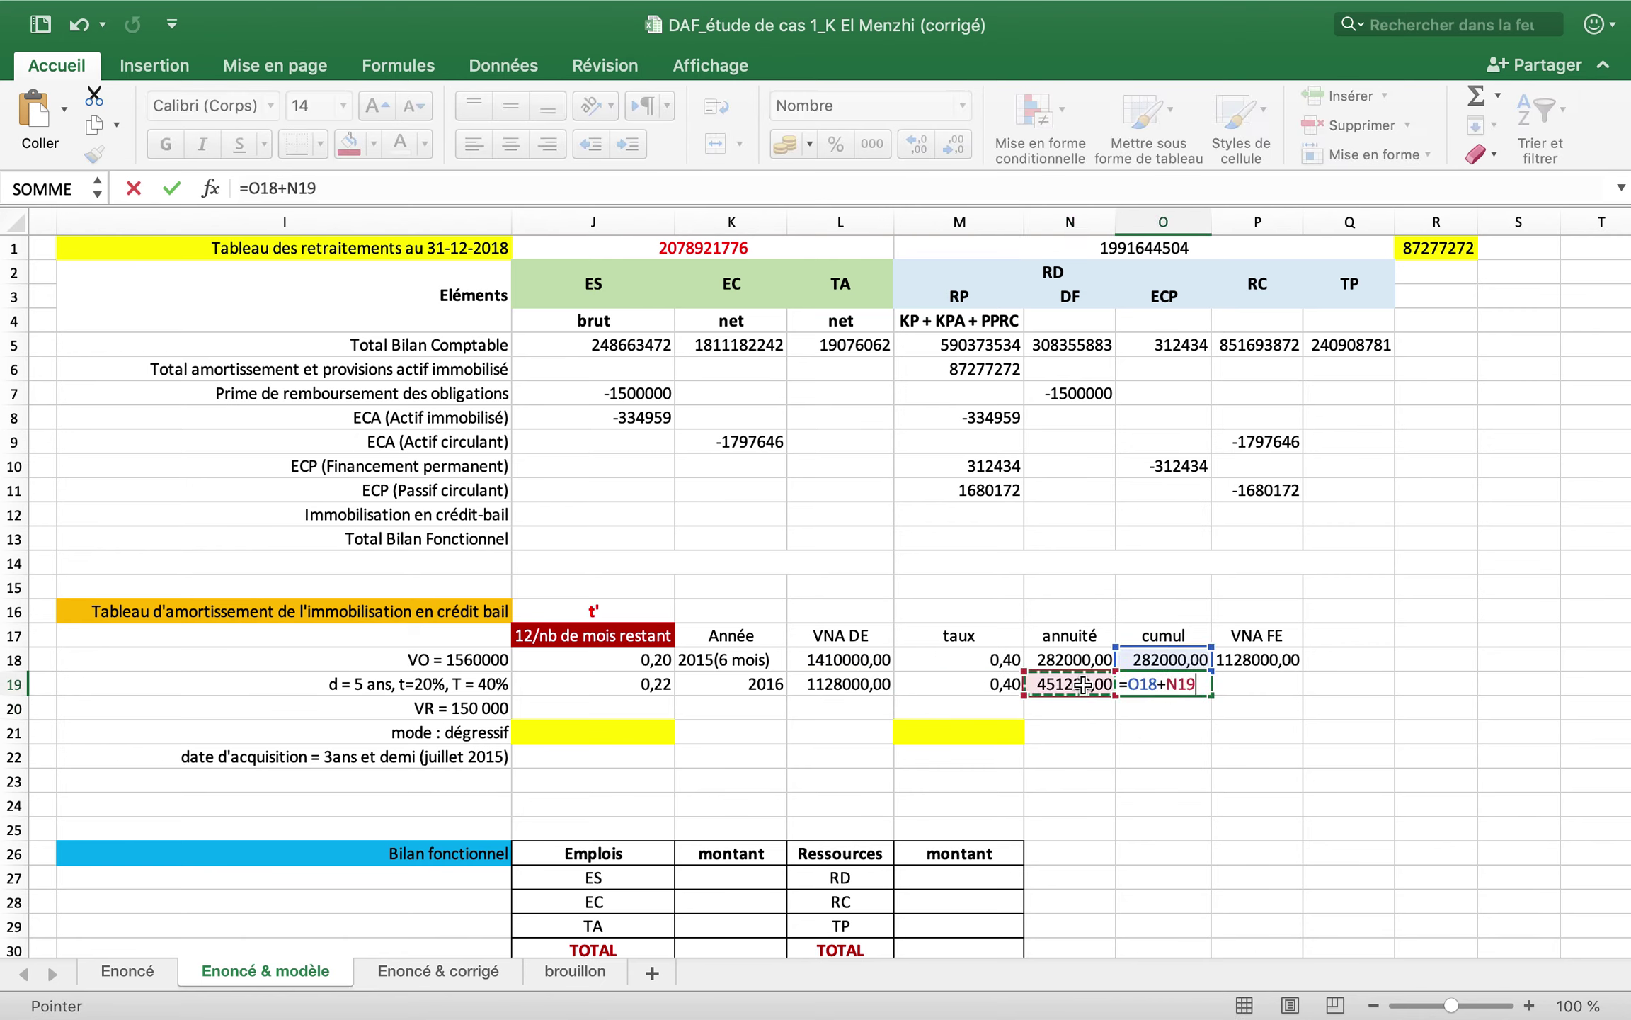
key("Return")
- Enter =L18-O19 in P19 to calculate the 2016 VNA FE
left_click(1244, 690)
type("=")
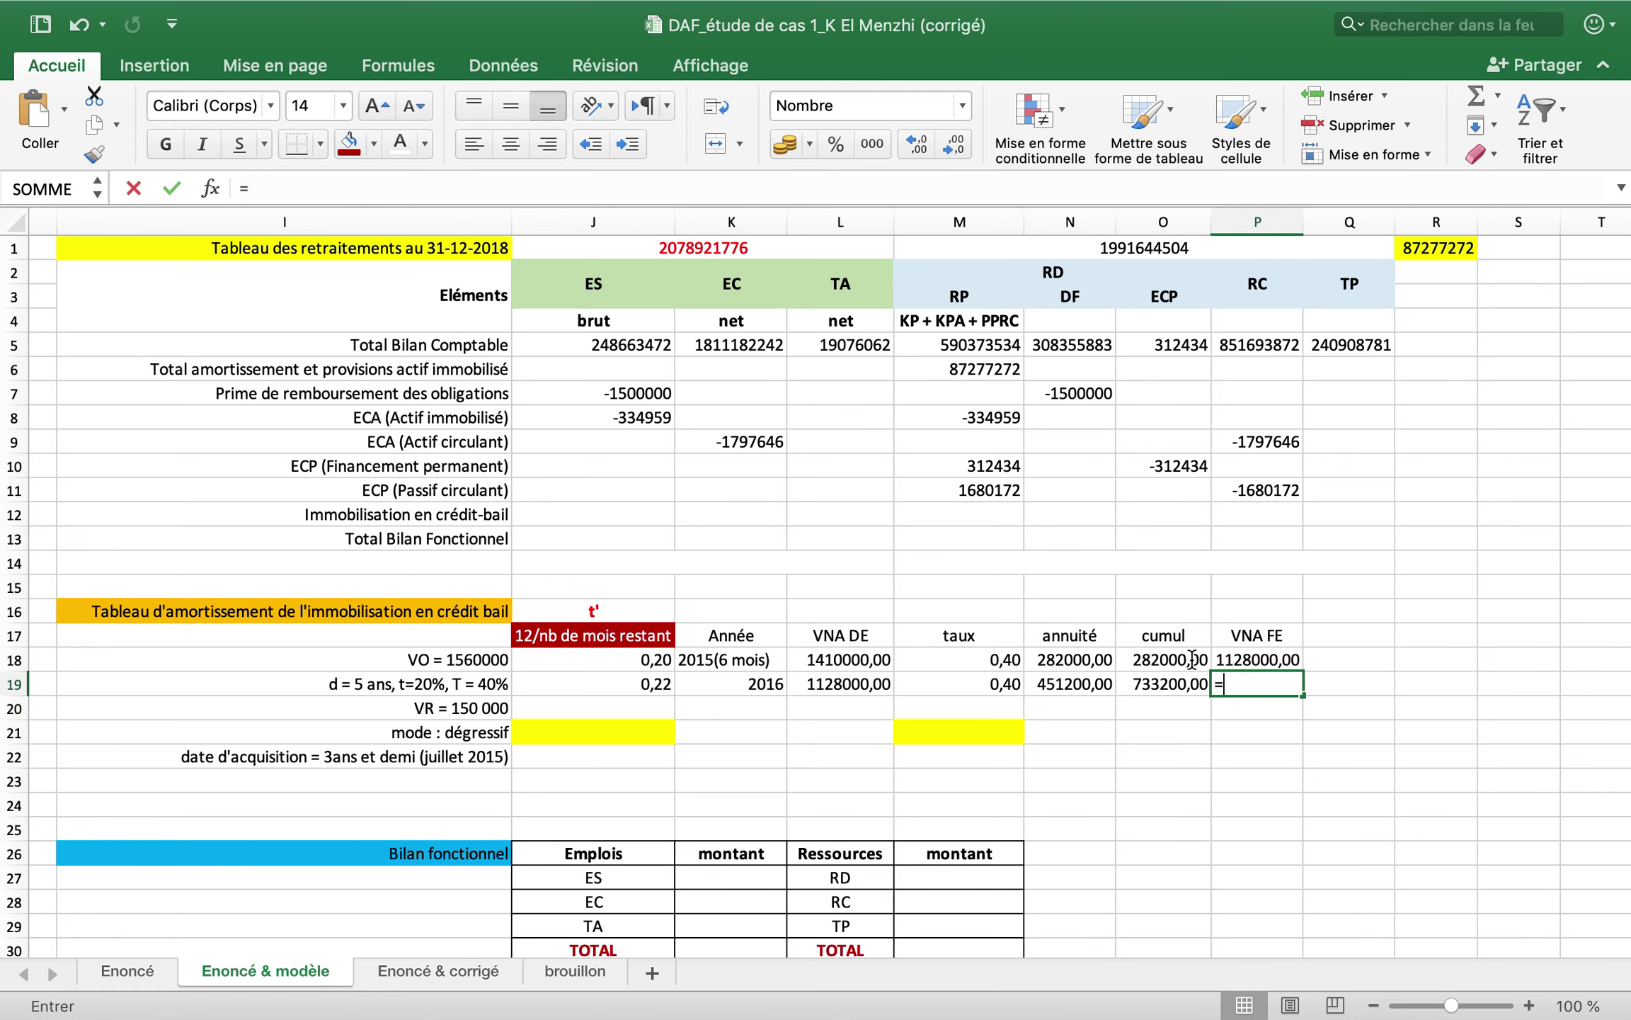
left_click(836, 662)
type("-")
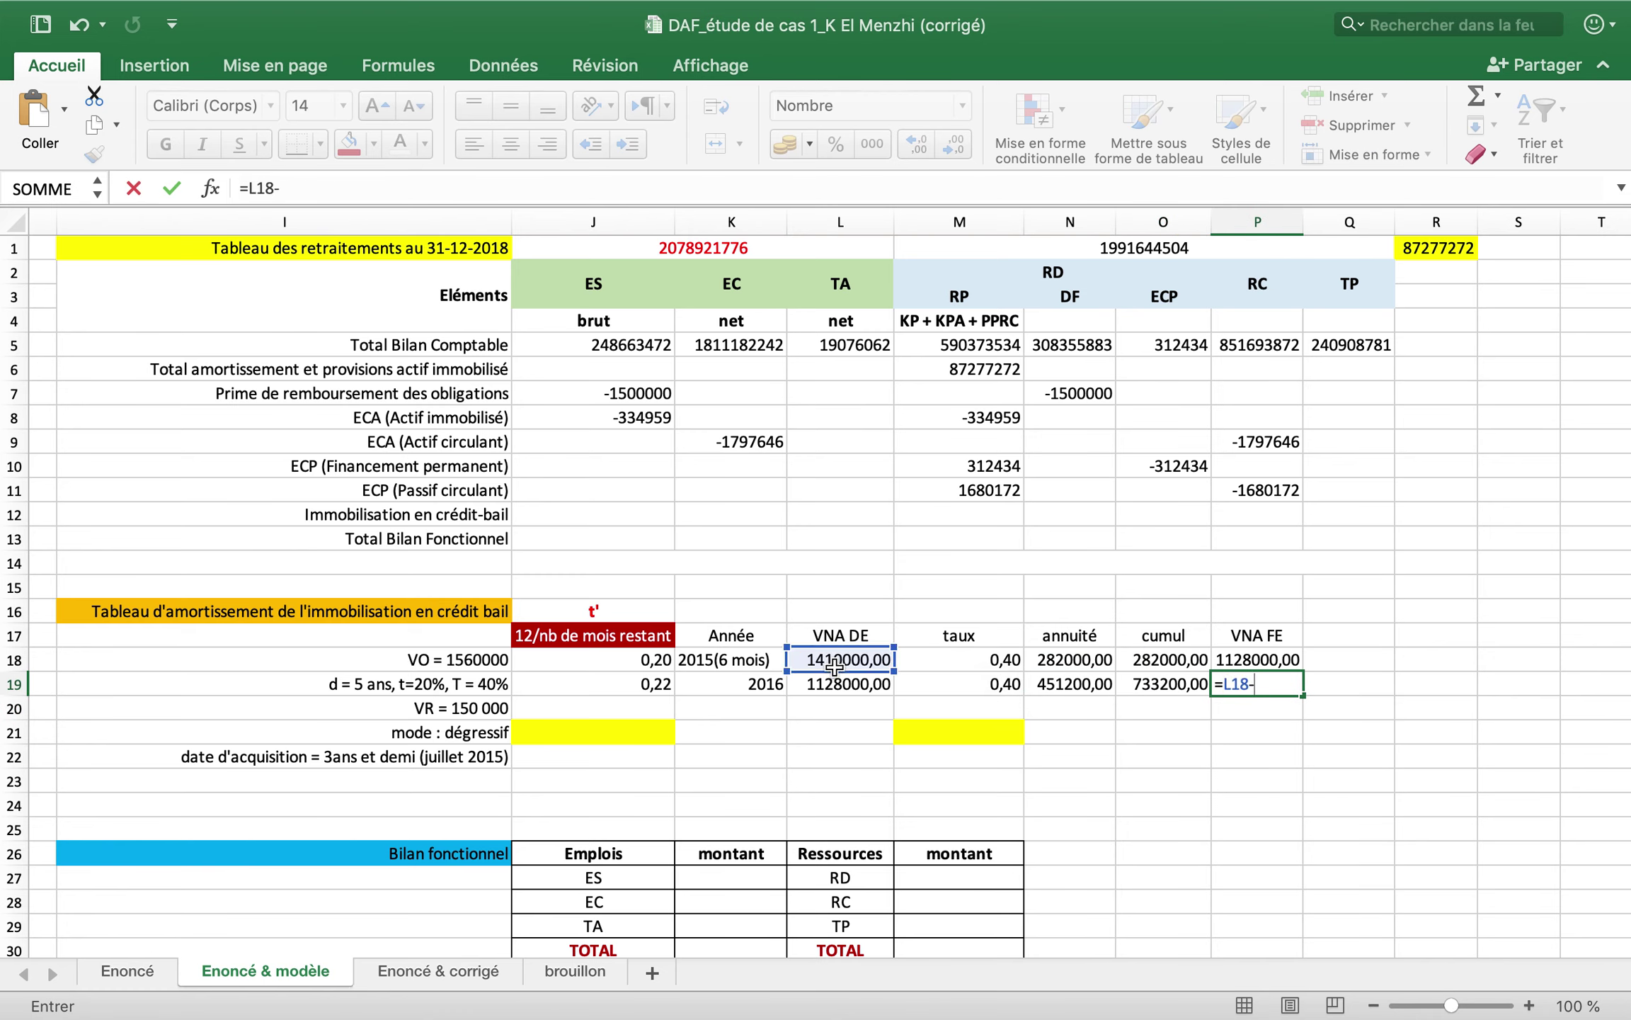
left_click(1141, 690)
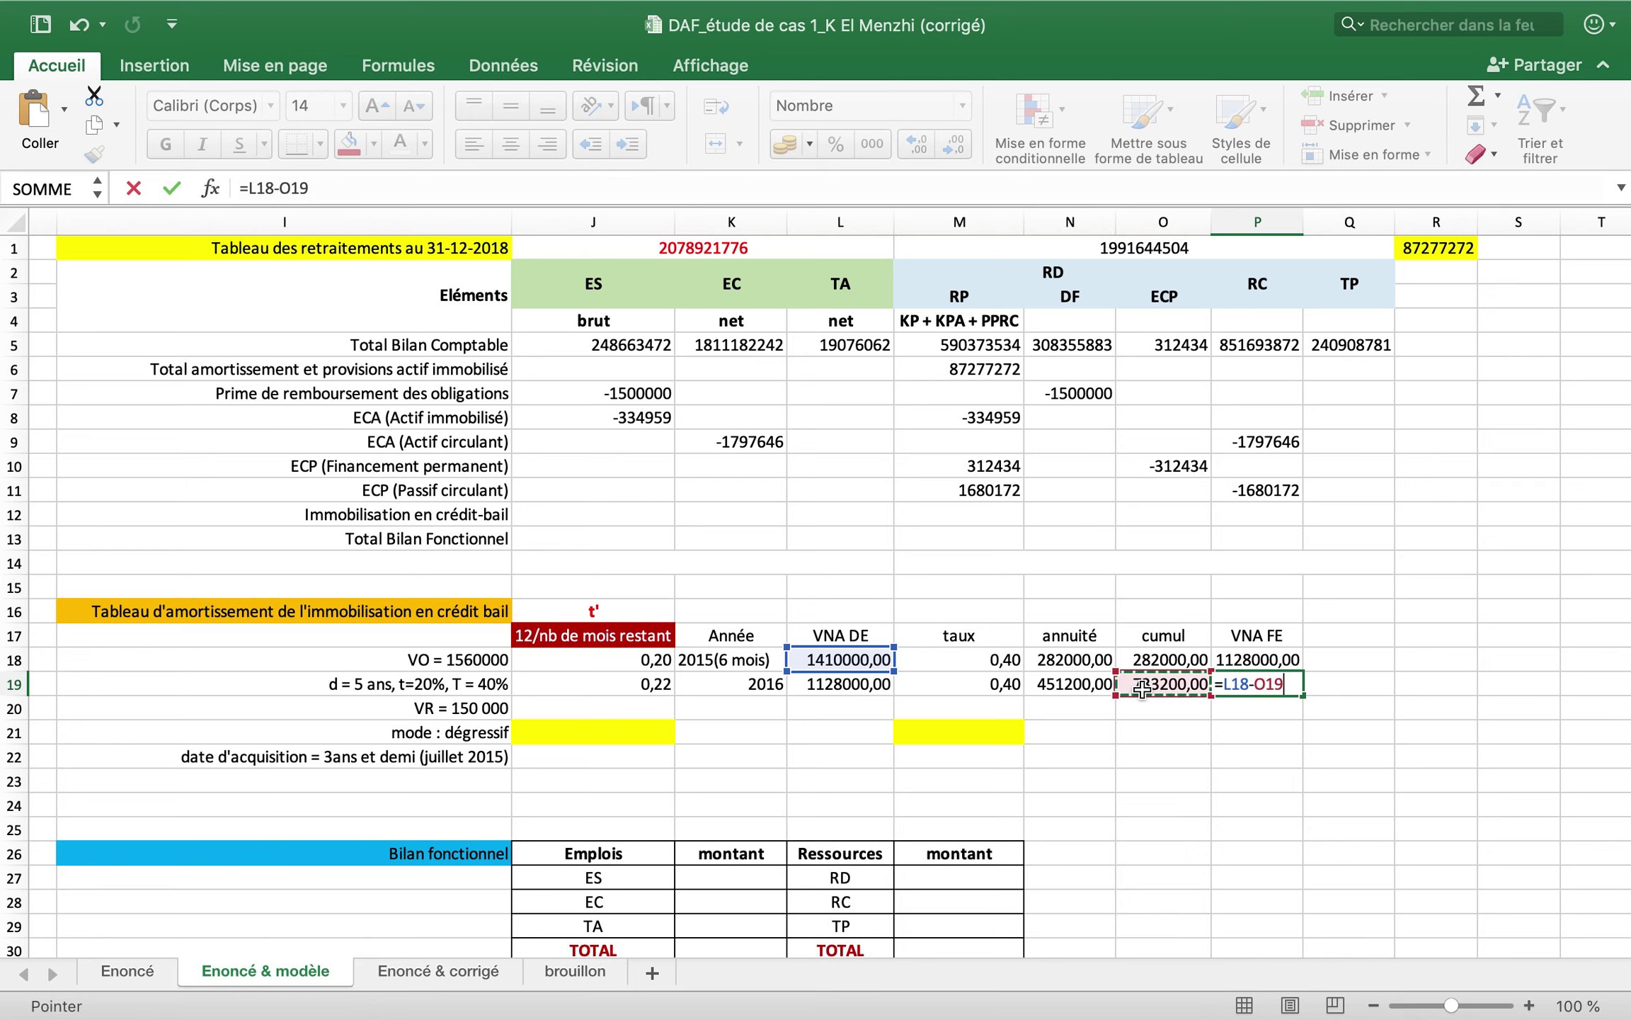
key("Return")
- Add the year 2017 in K20 and enter =12/(60-6-12) in J20 as its remaining-months rate
left_click(736, 704)
type("2017")
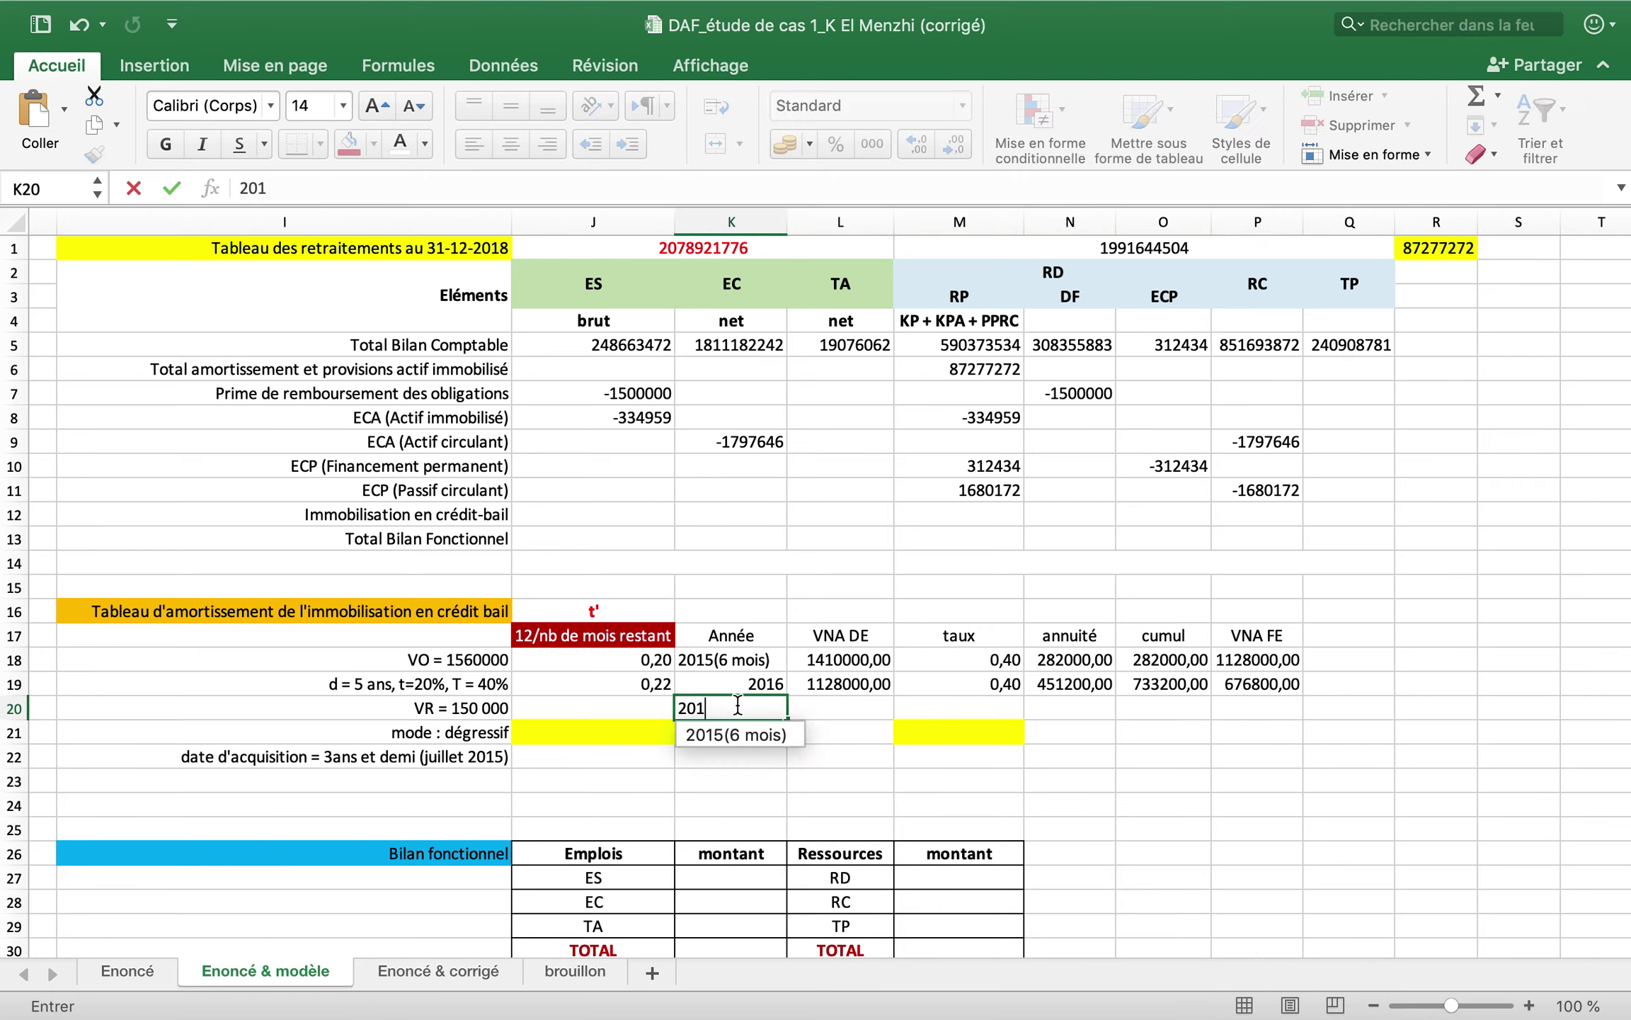
key("Return")
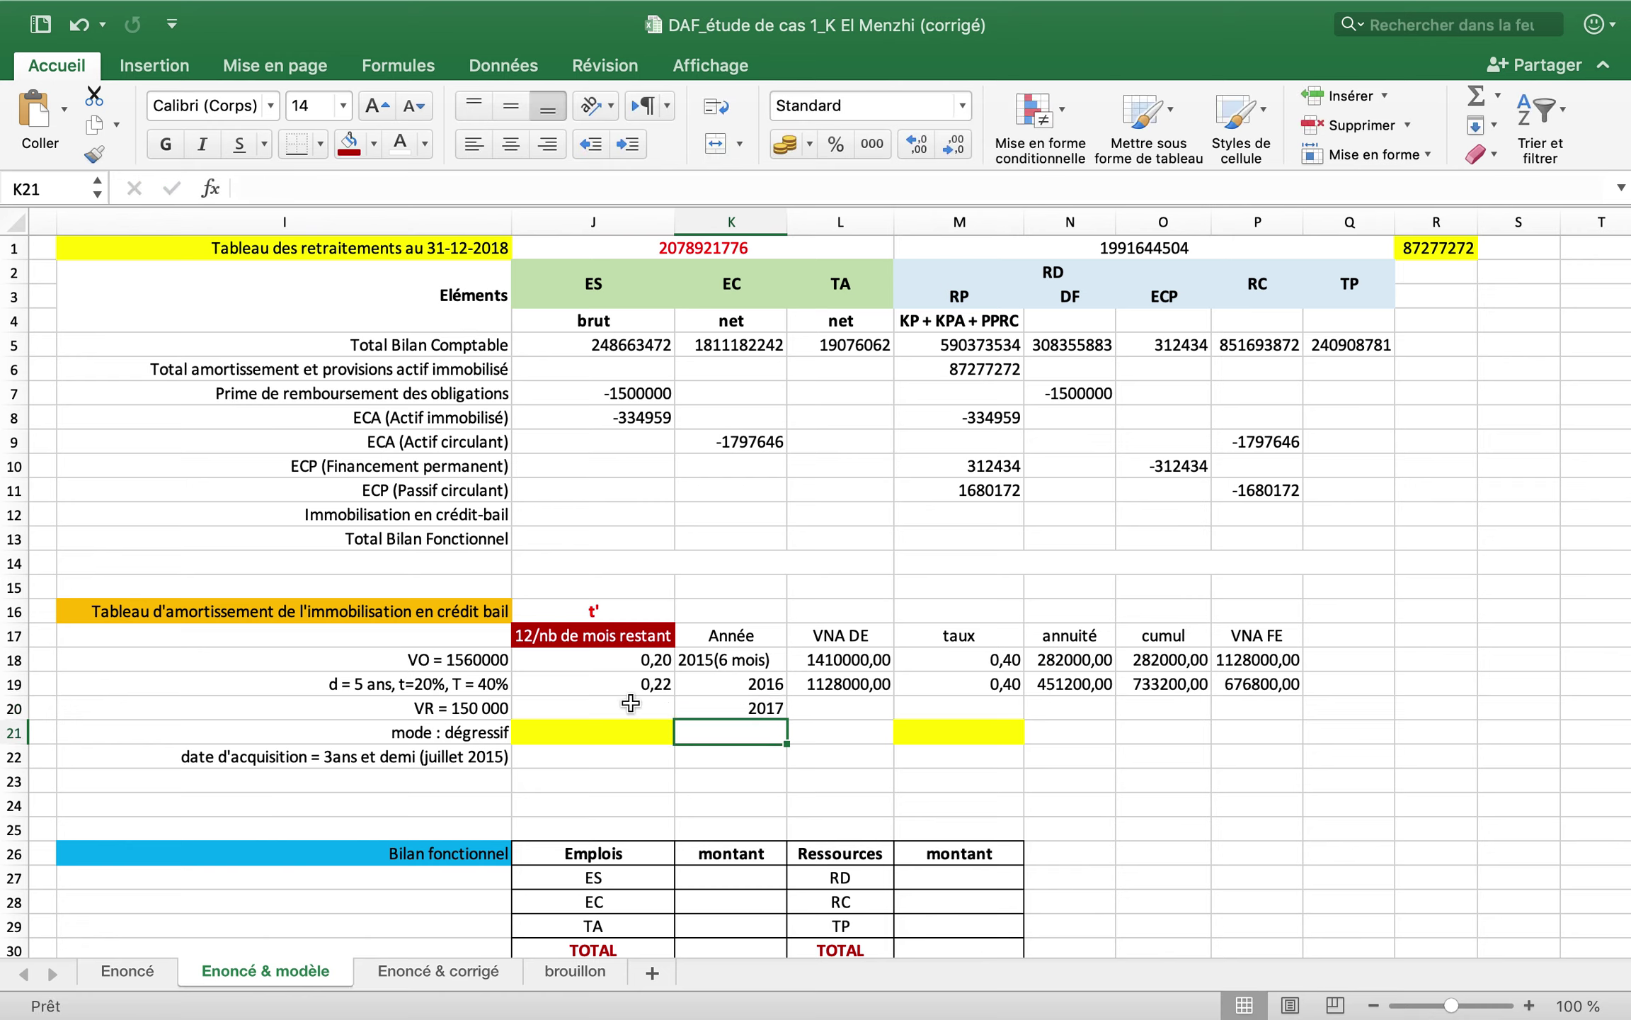
left_click(640, 714)
type("=12")
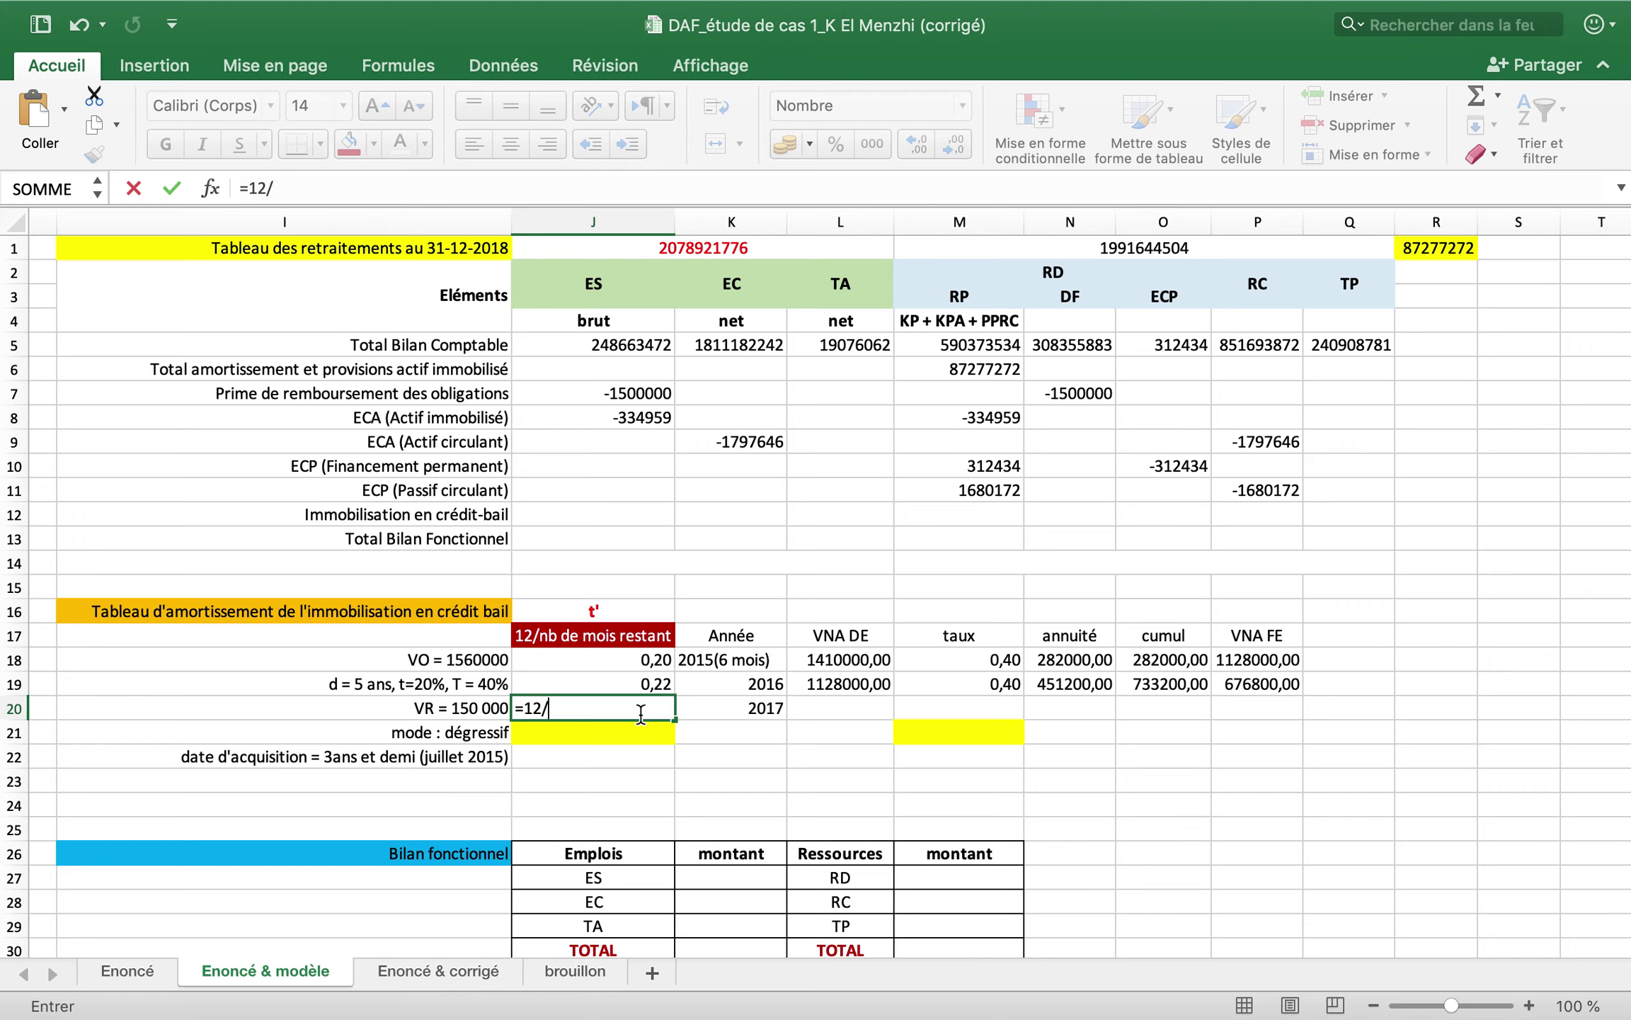
type("/(60")
type("12")
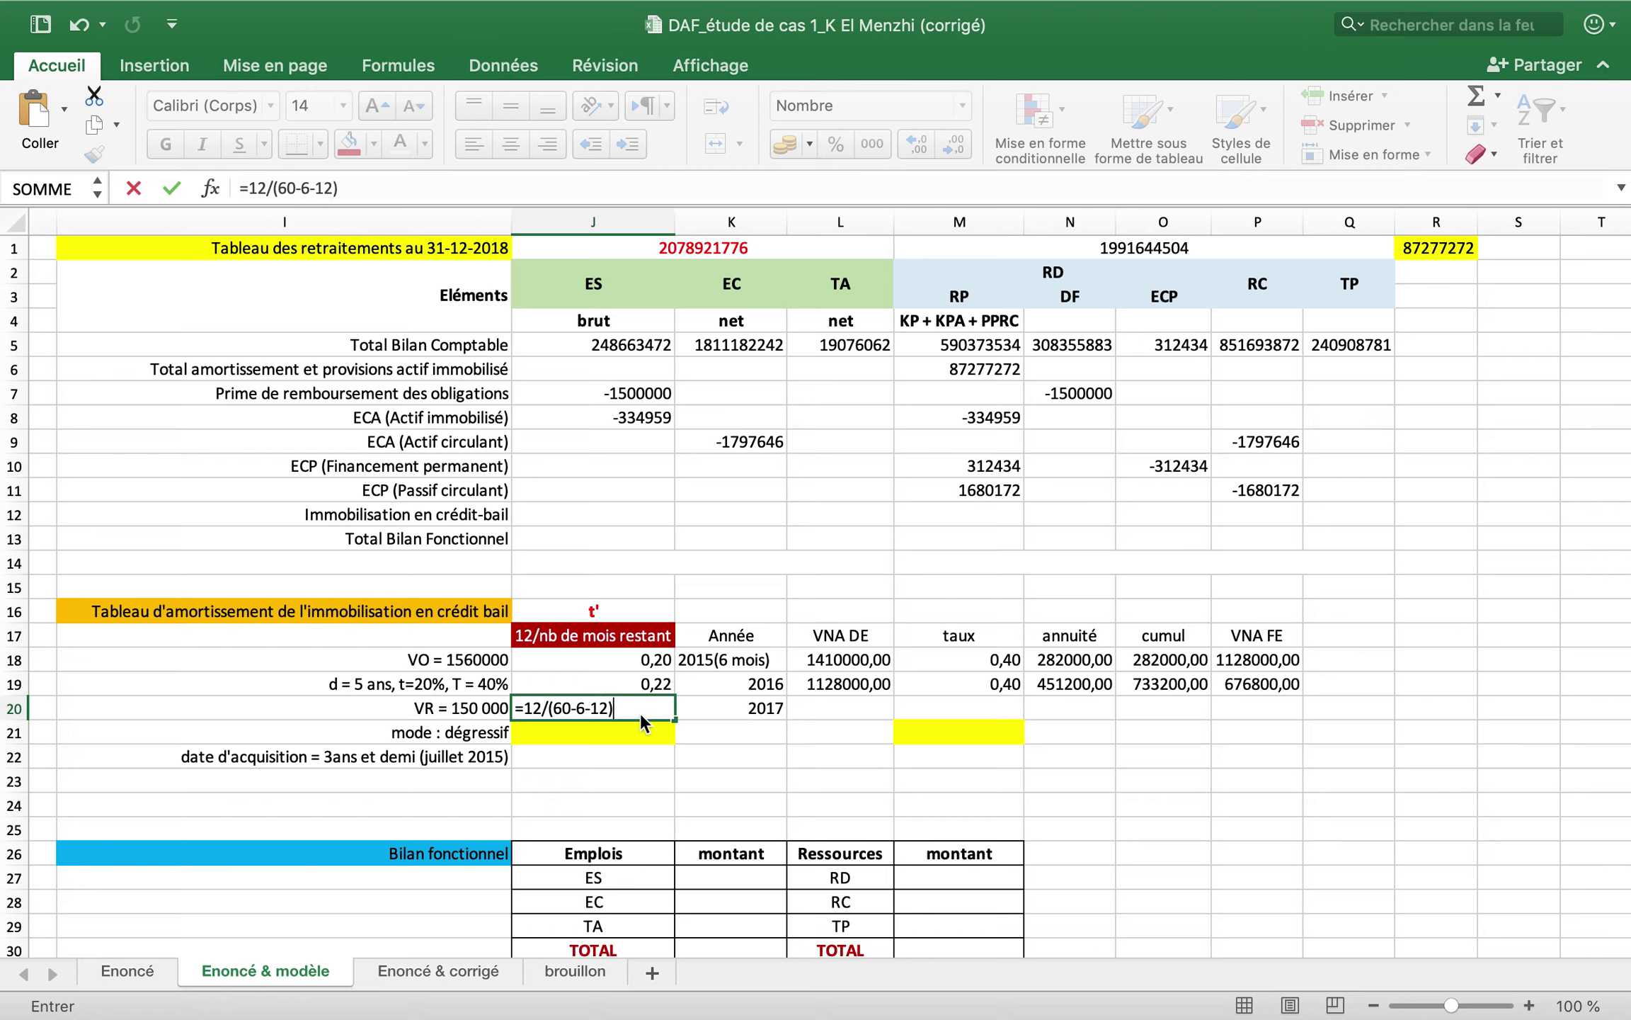
type(")")
key("Return")
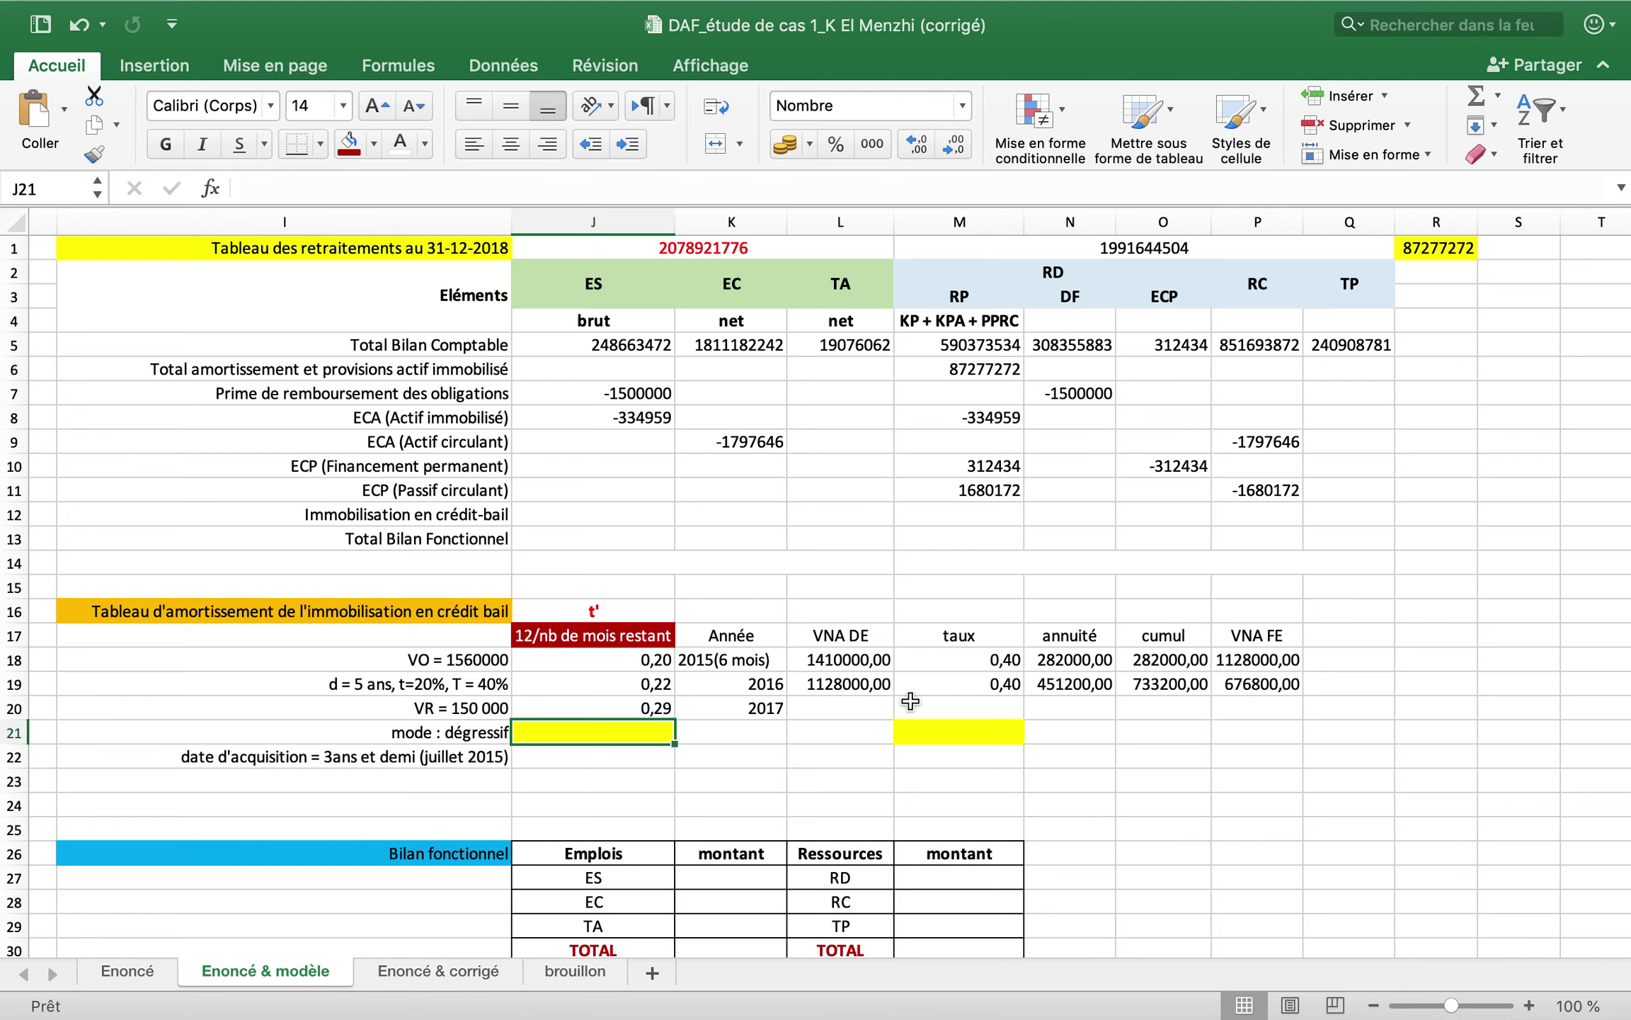
- Copy the 0,4 taux from M19 into M20 for 2017
left_click(990, 709)
left_click(984, 682)
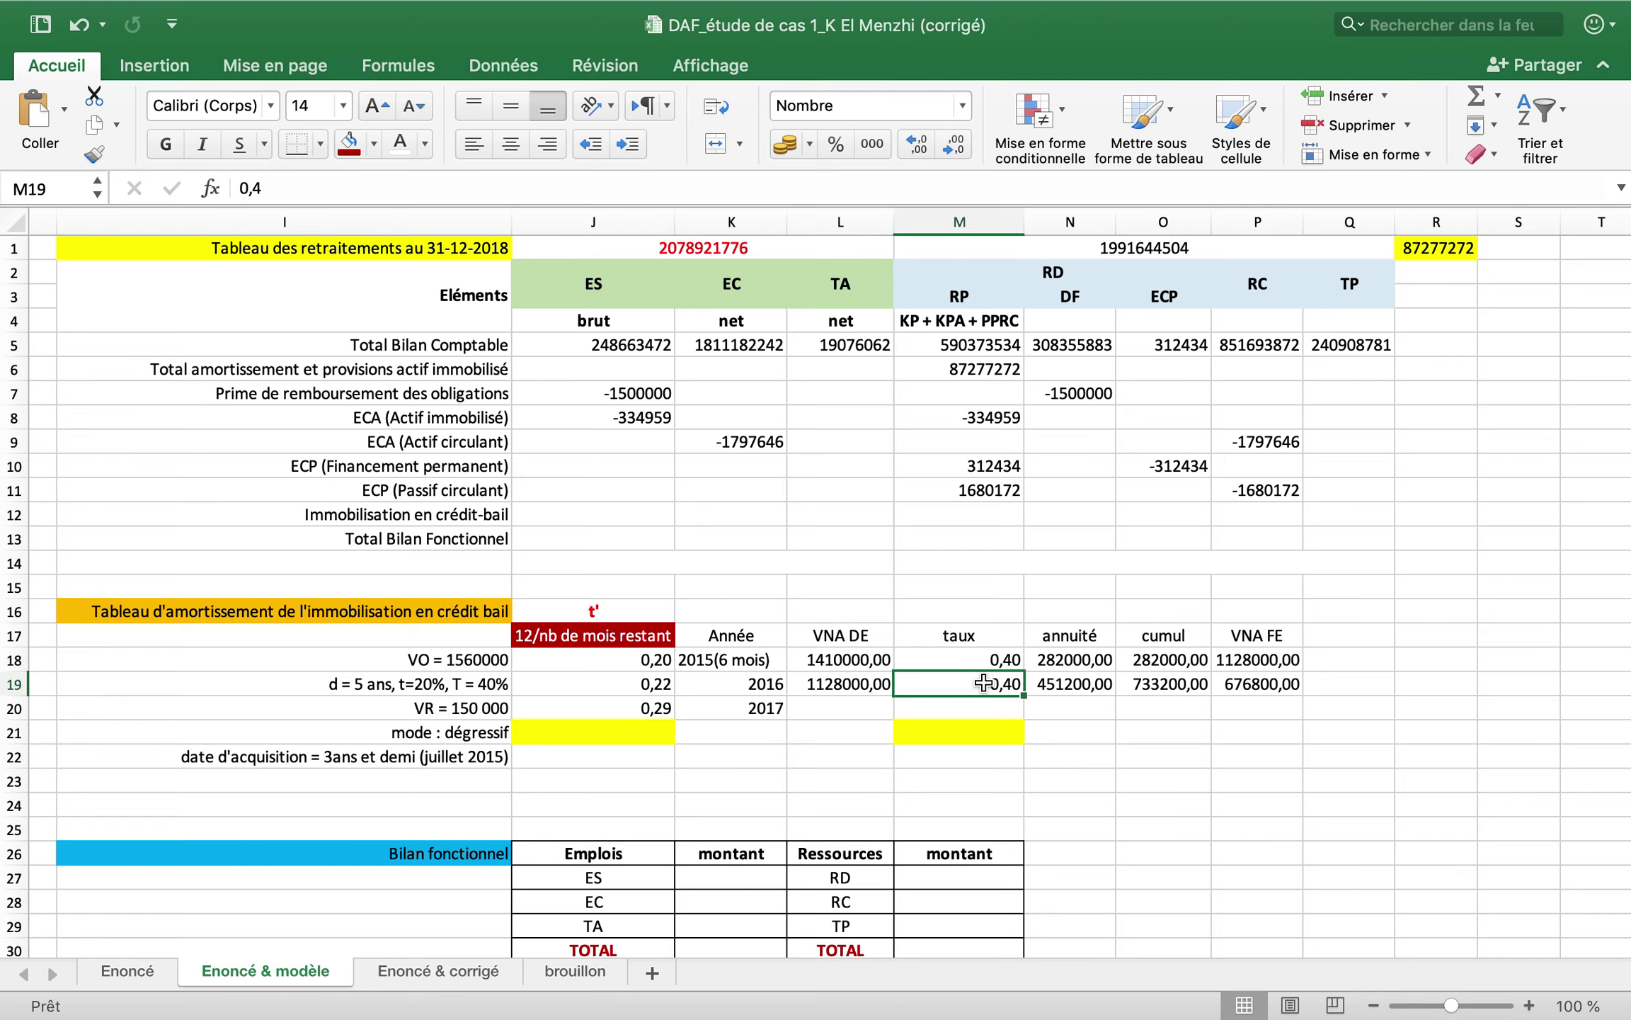
key("cmd+c")
key("Down")
key("cmd+v")
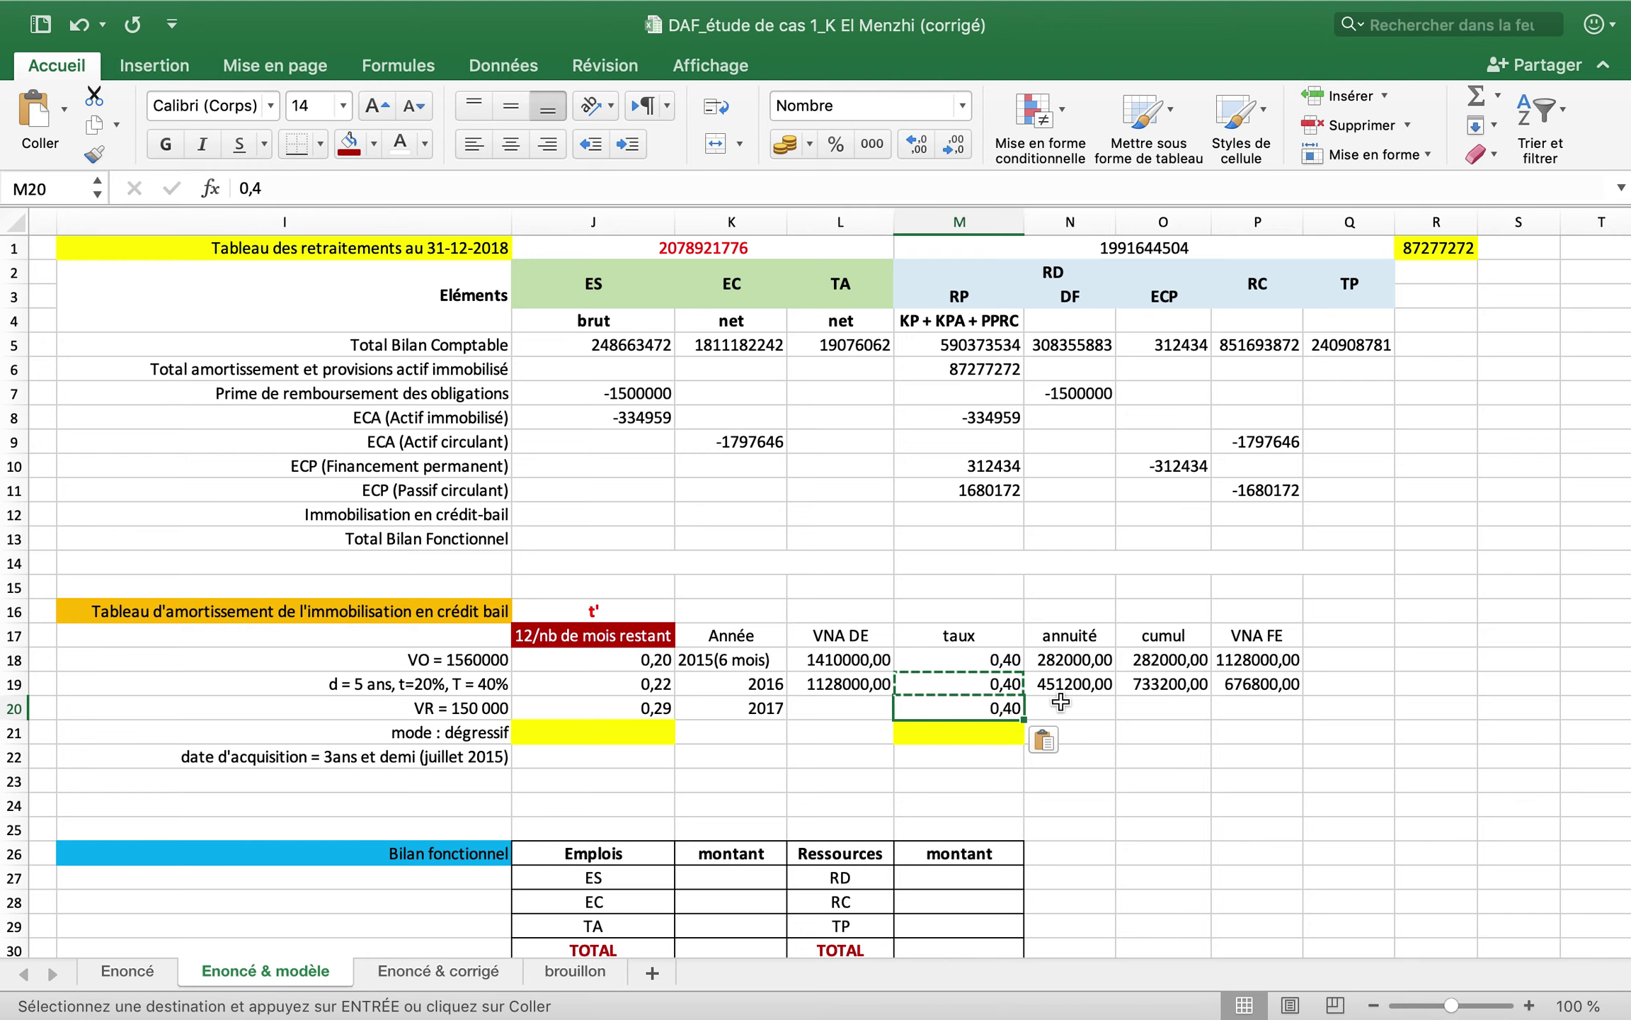
- Paste the 2016 VNA FE from P19 into L20 as values only, as the 2017 VNA DE
left_click(1243, 687)
key("cmd+c")
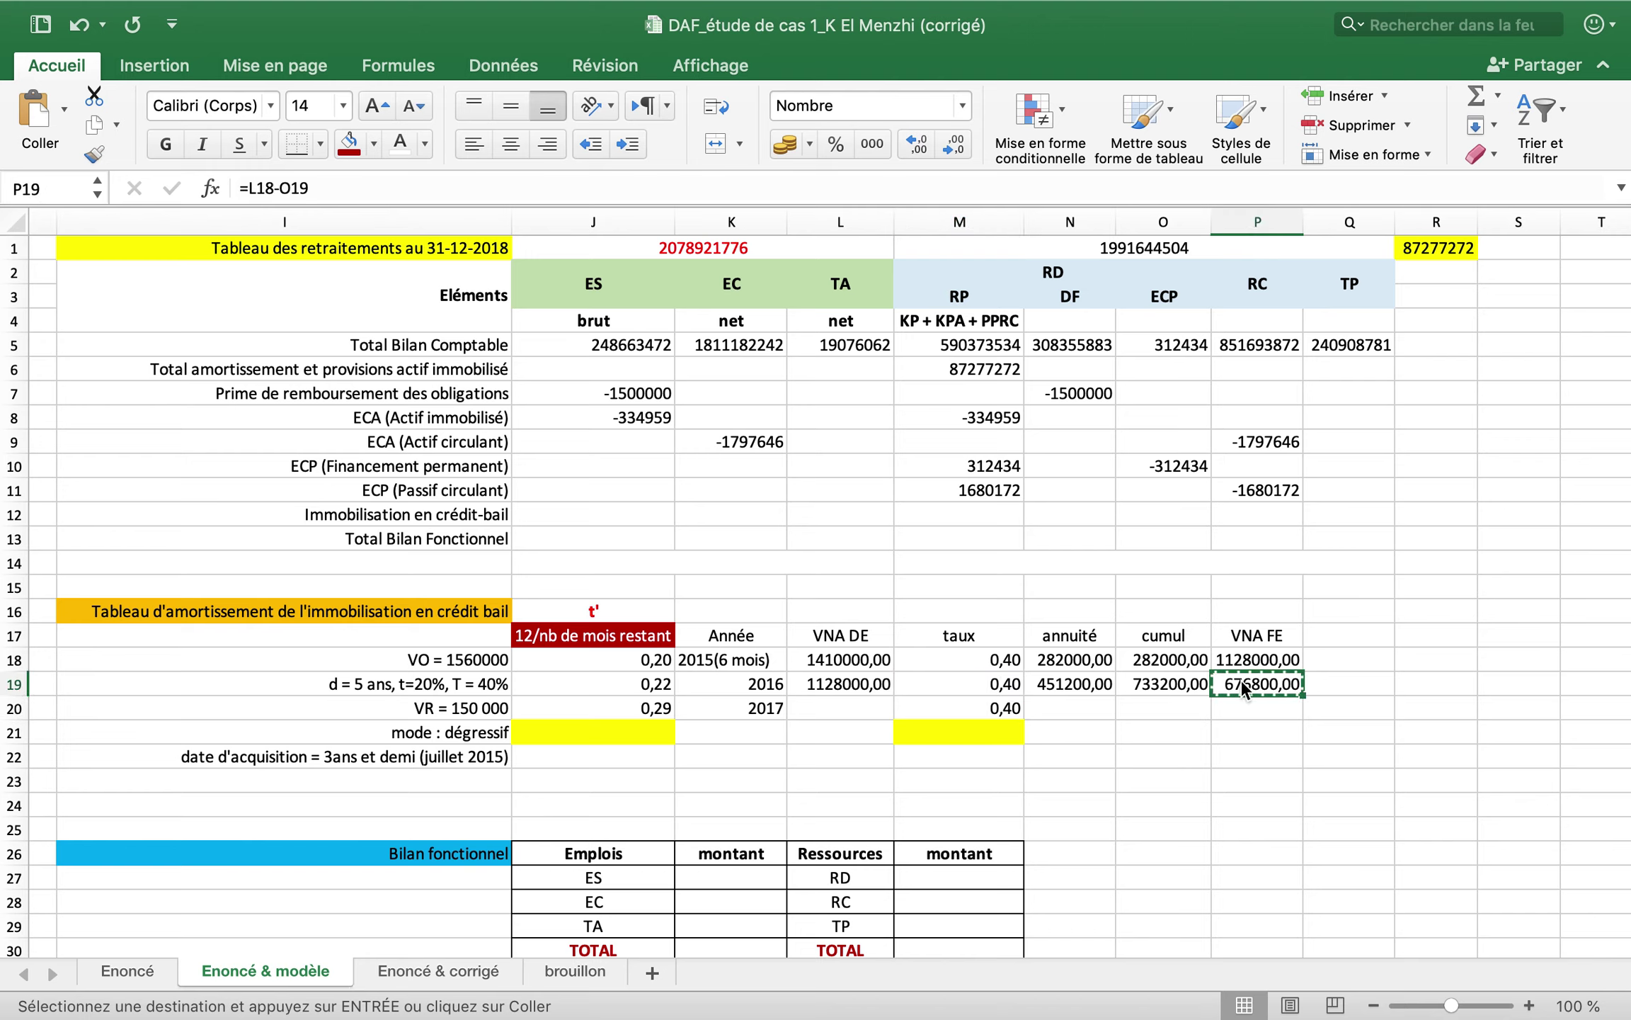
left_click(859, 713)
key("cmd+v")
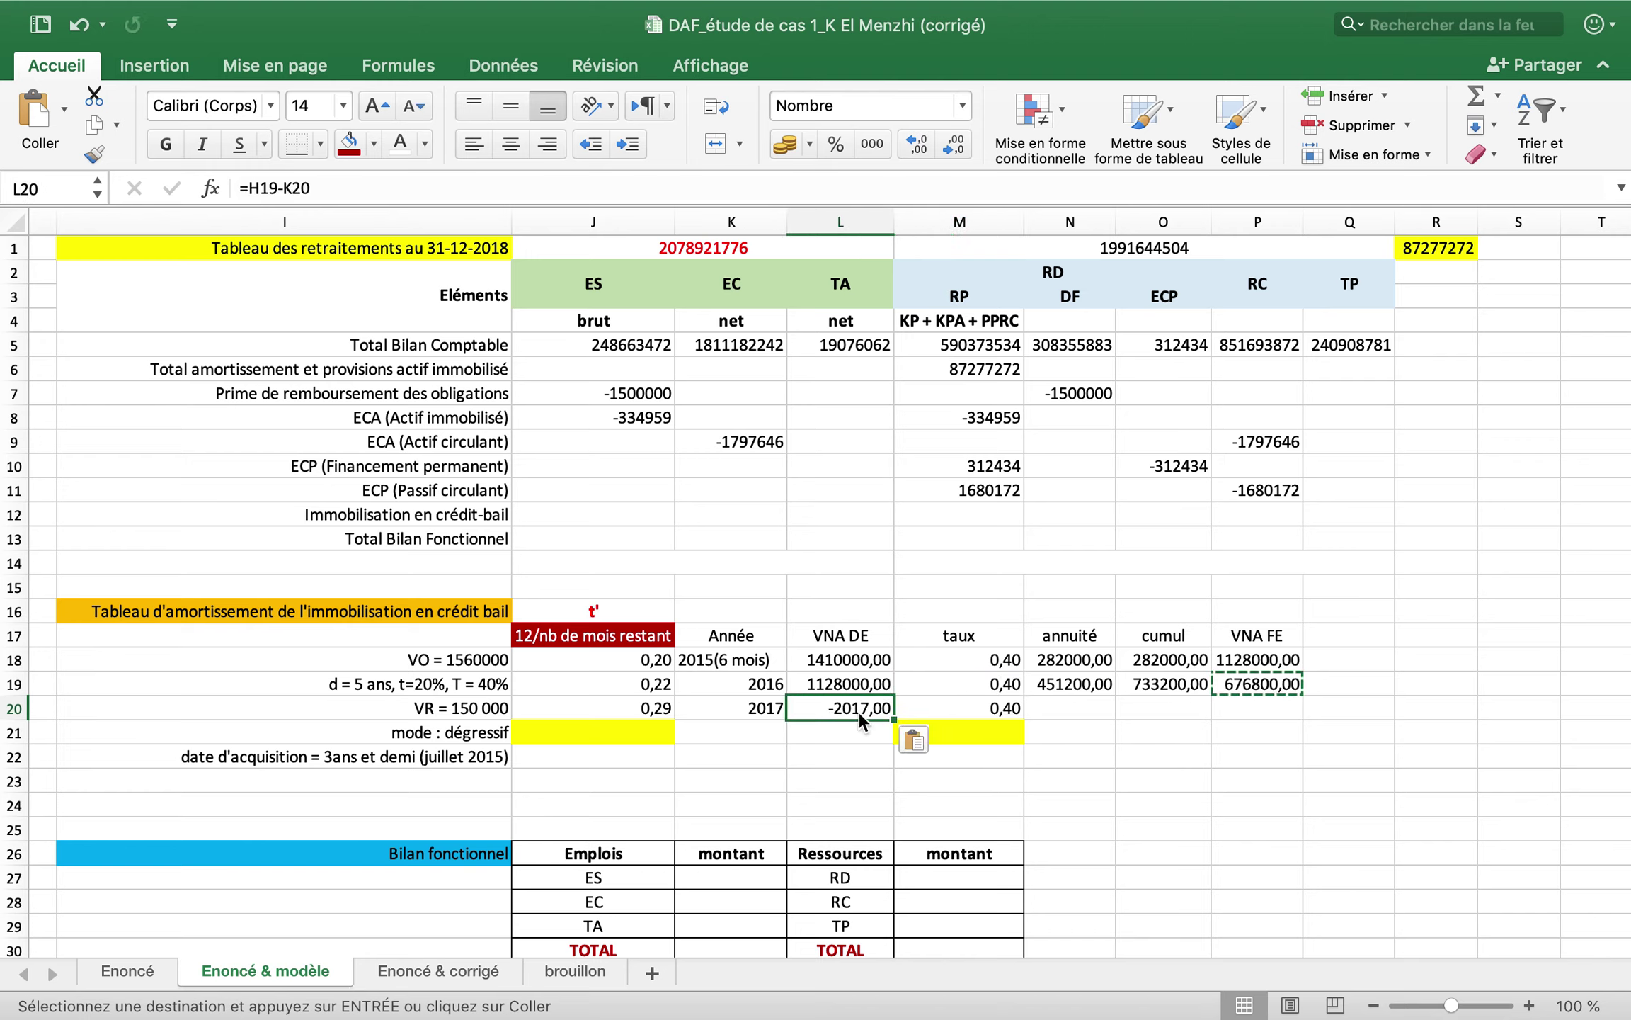
left_click(910, 742)
left_click(968, 843)
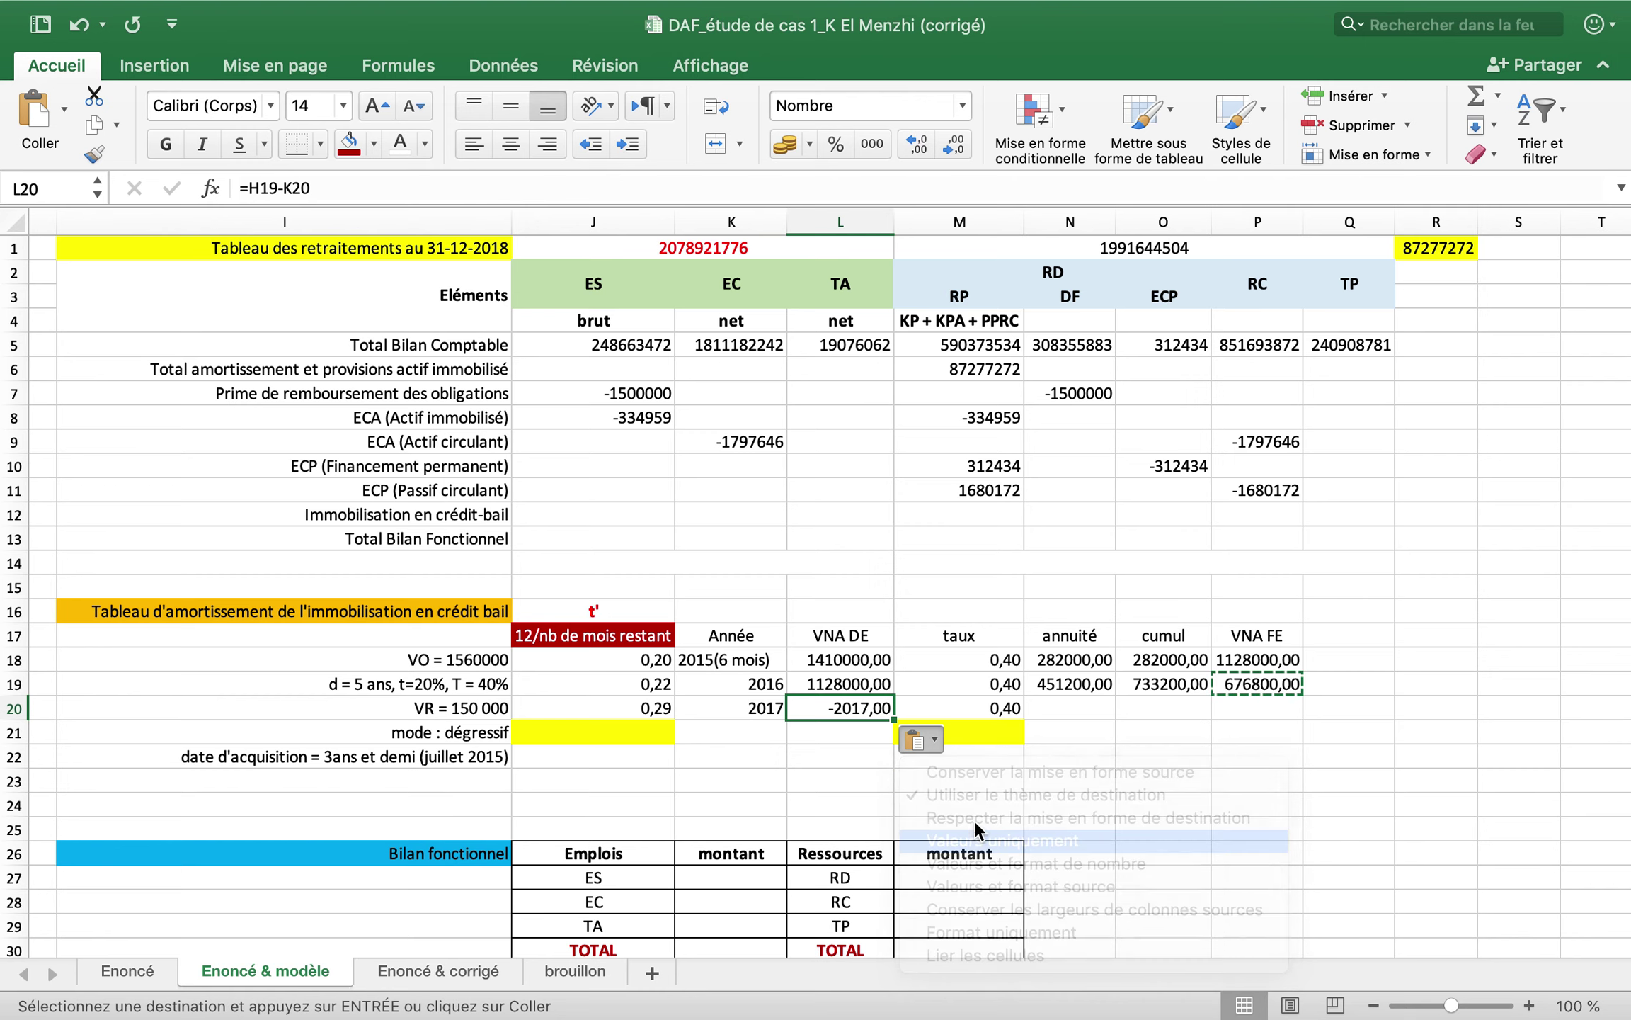
- Enter =L20*M20 in N20 to calculate the 2017 annuité
left_click(1084, 707)
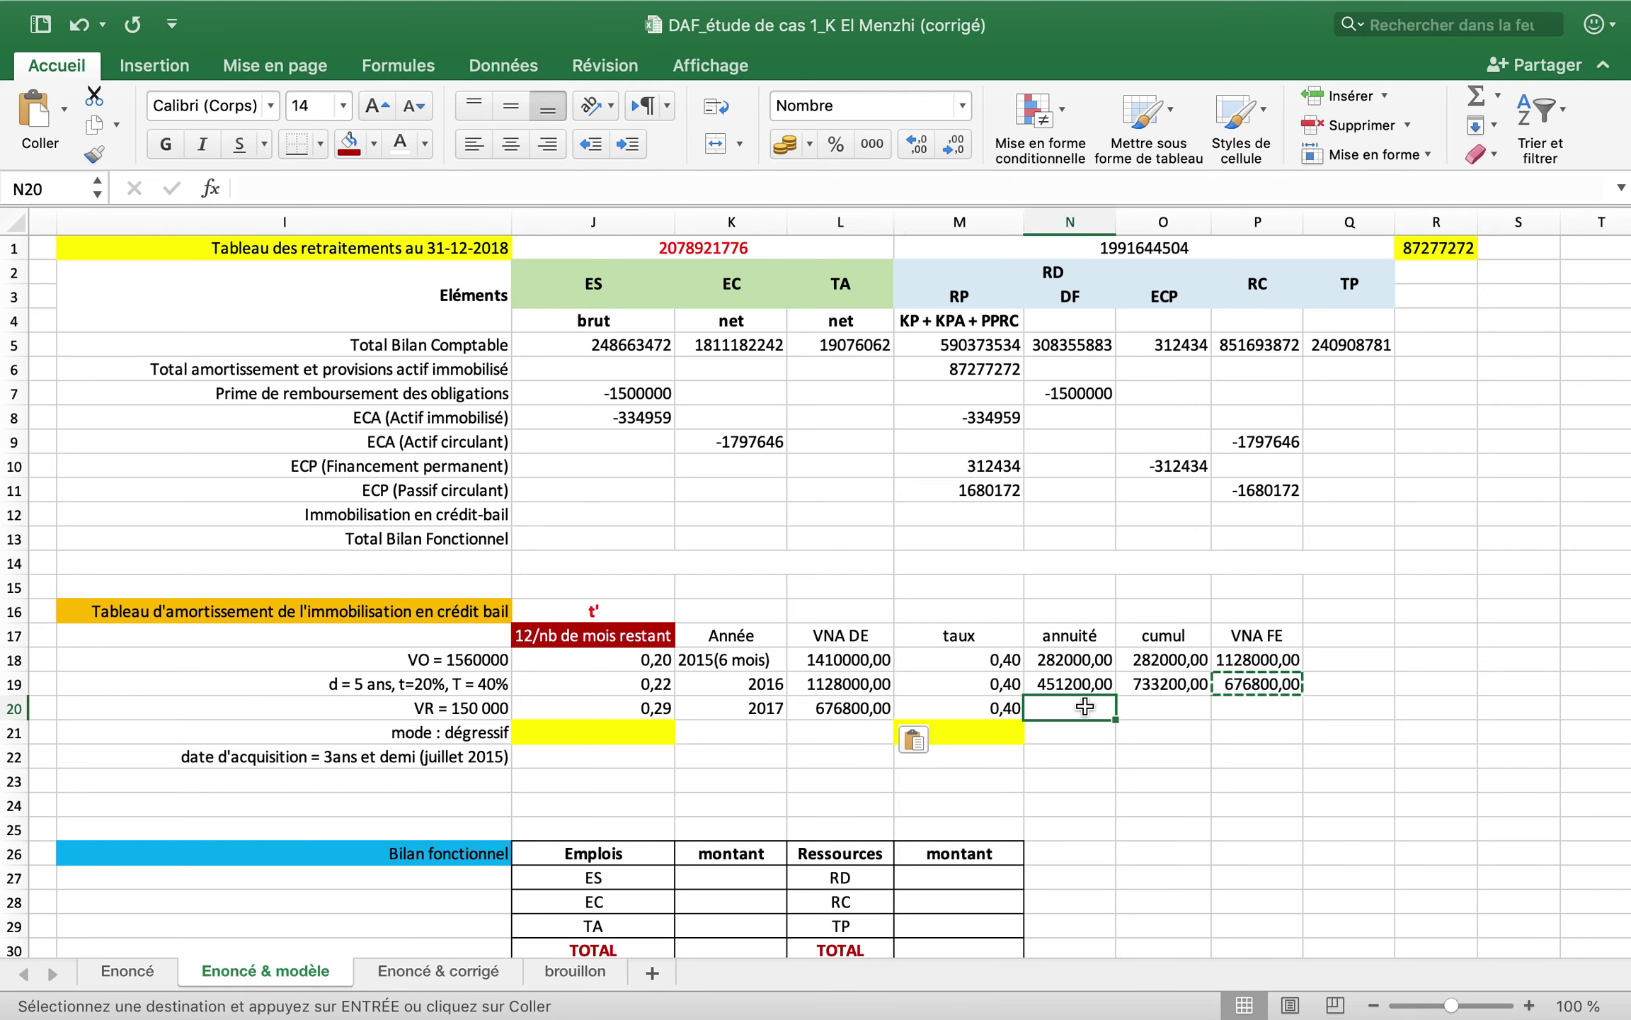
type("=")
left_click(855, 703)
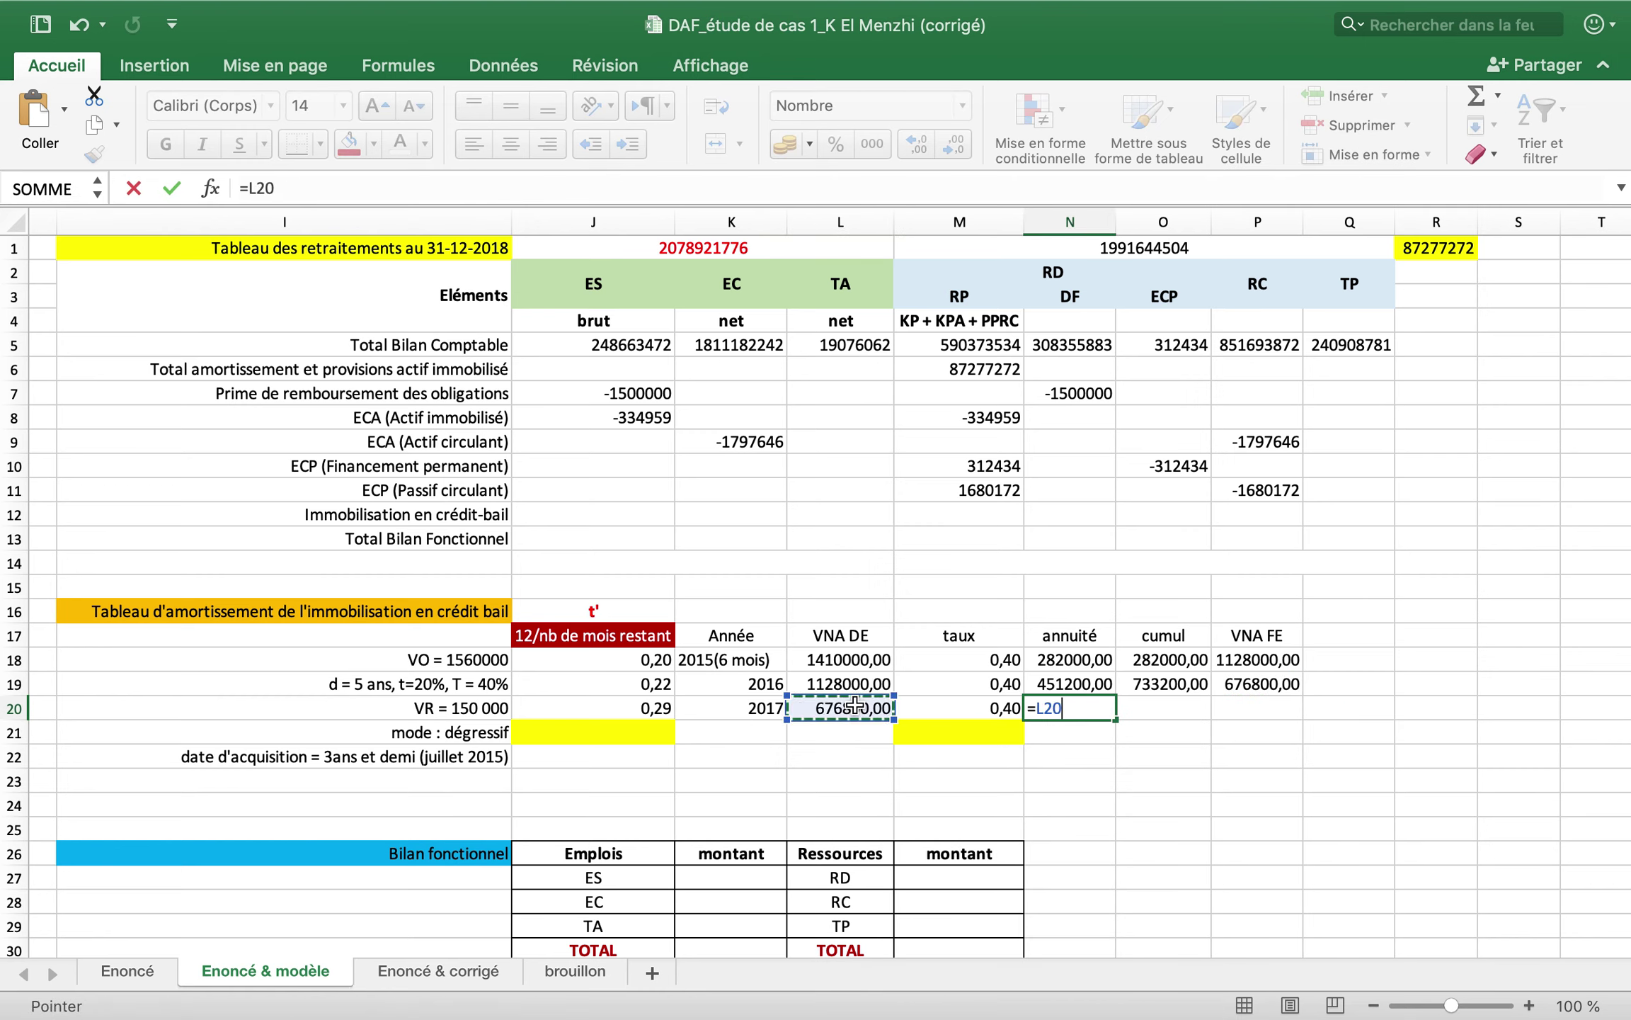
type("*")
left_click(986, 710)
key("Return")
- Enter =O19+N20 in O20 to calculate the 2017 cumul
left_click(1143, 708)
type("=")
left_click(1148, 684)
type("+")
left_click(1096, 710)
key("Return")
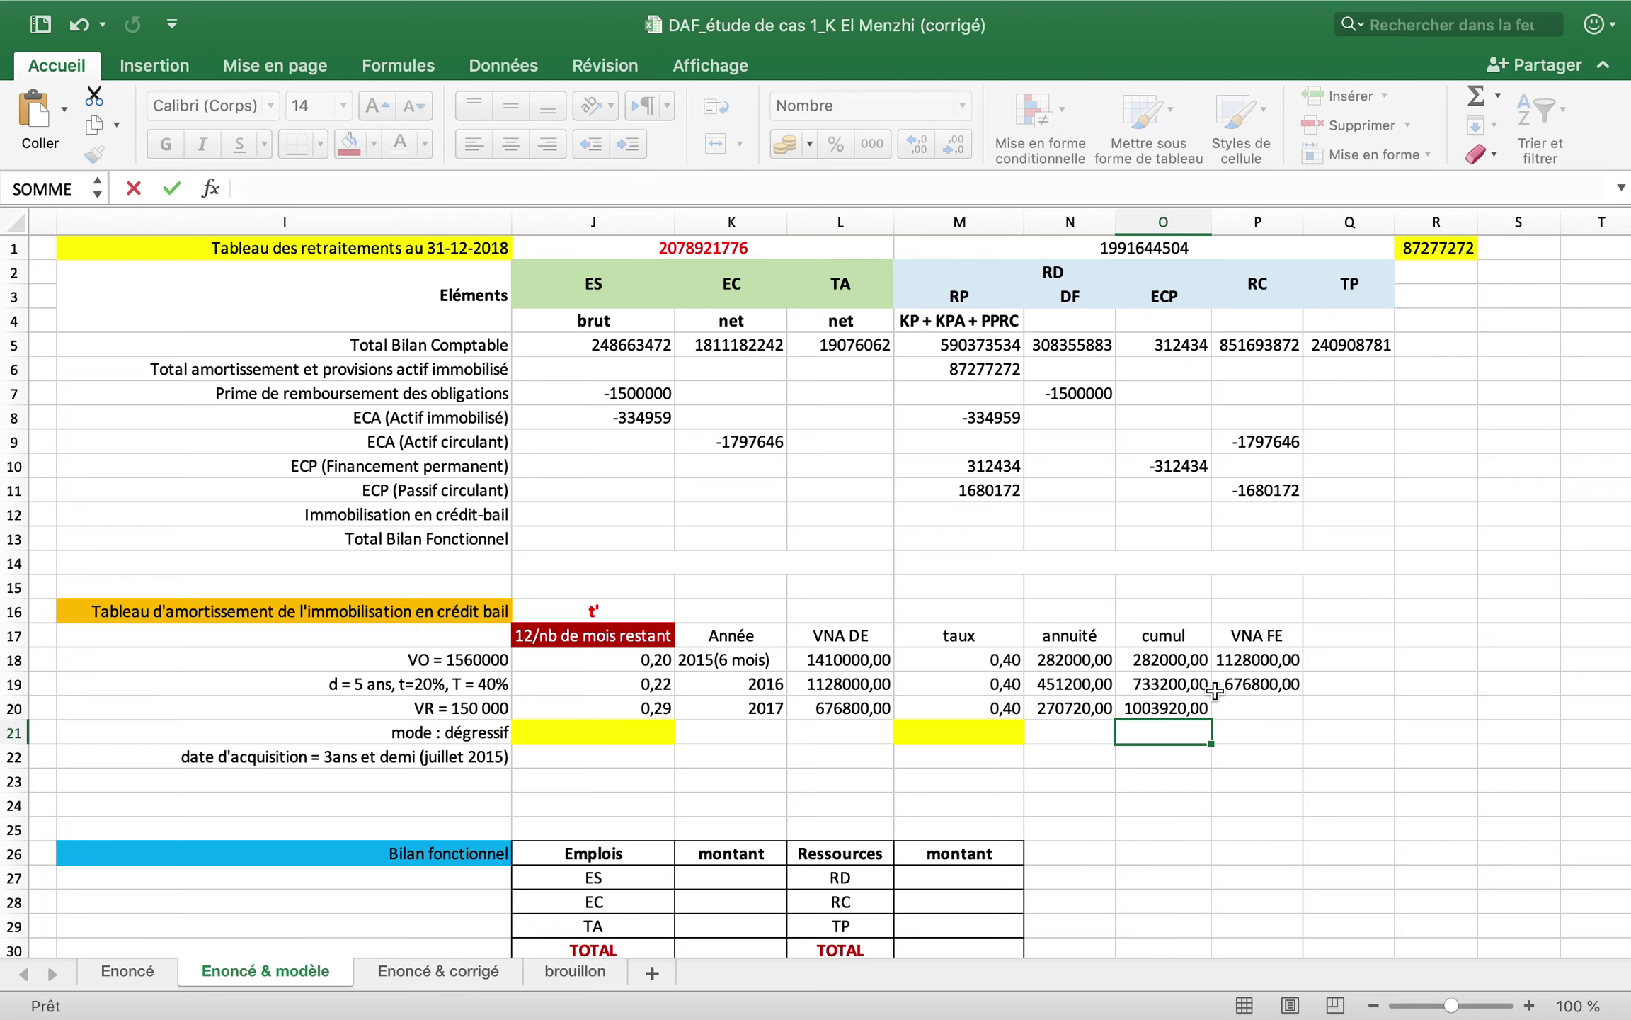
- Enter =L18-O20 in P20 to calculate the 2017 VNA FE
left_click(1250, 708)
type("=")
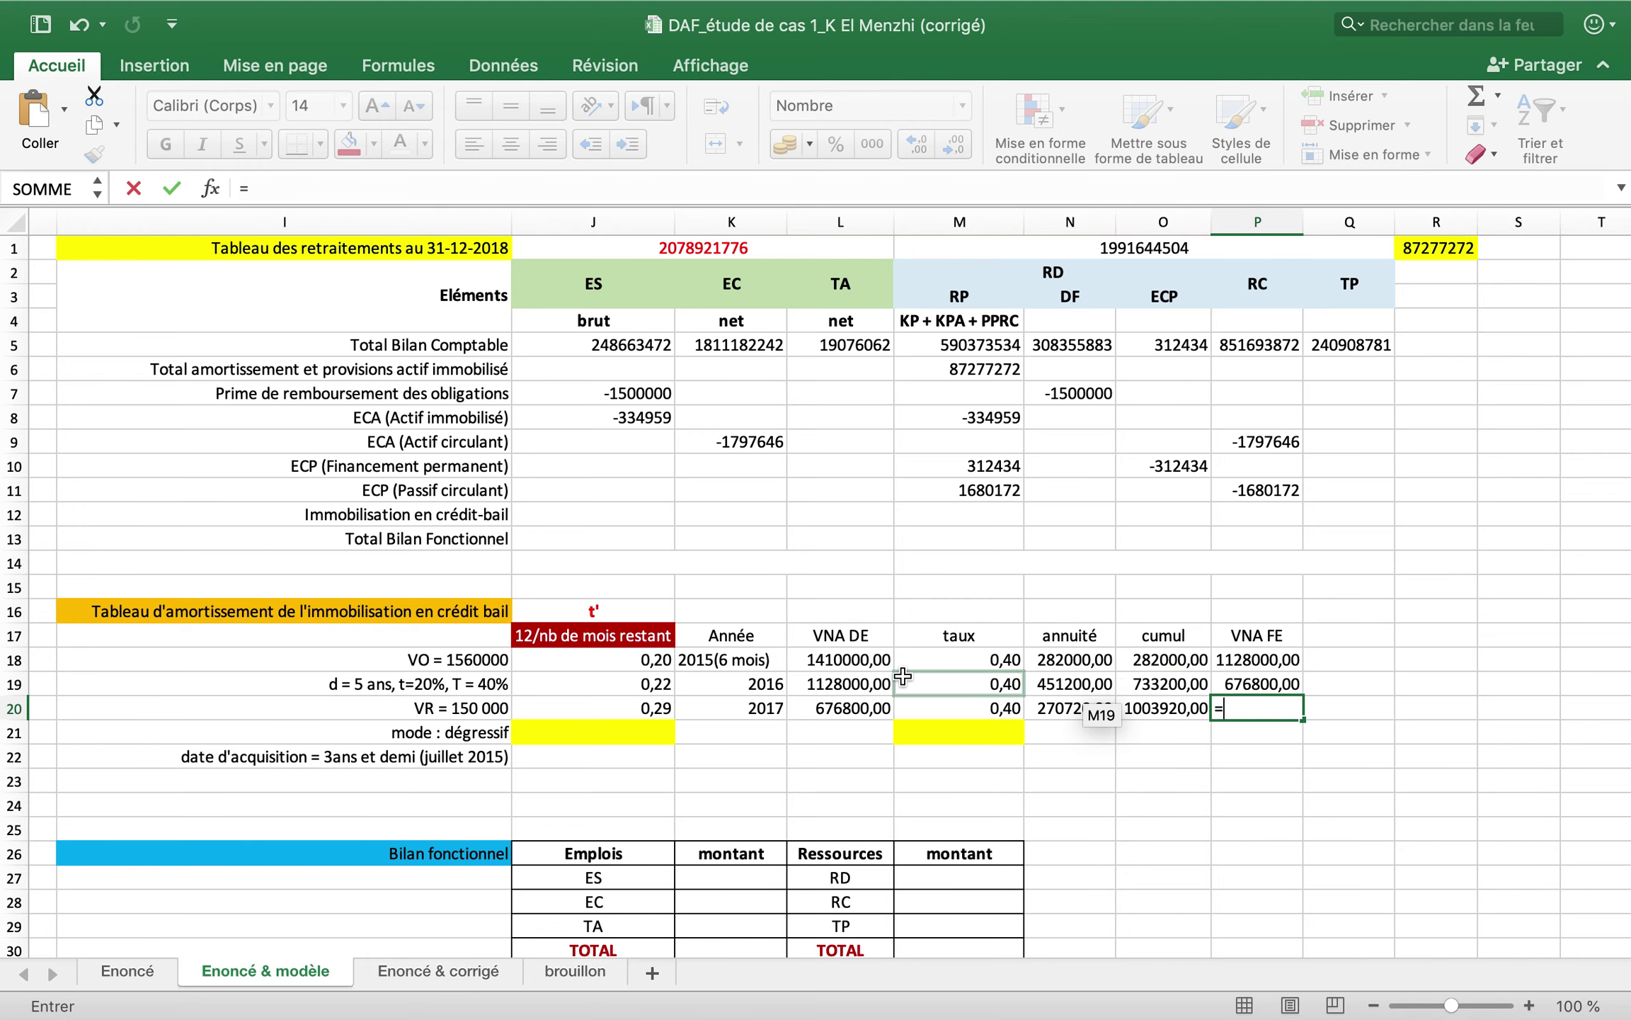
left_click(883, 662)
type("-")
left_click(1187, 710)
key("Return")
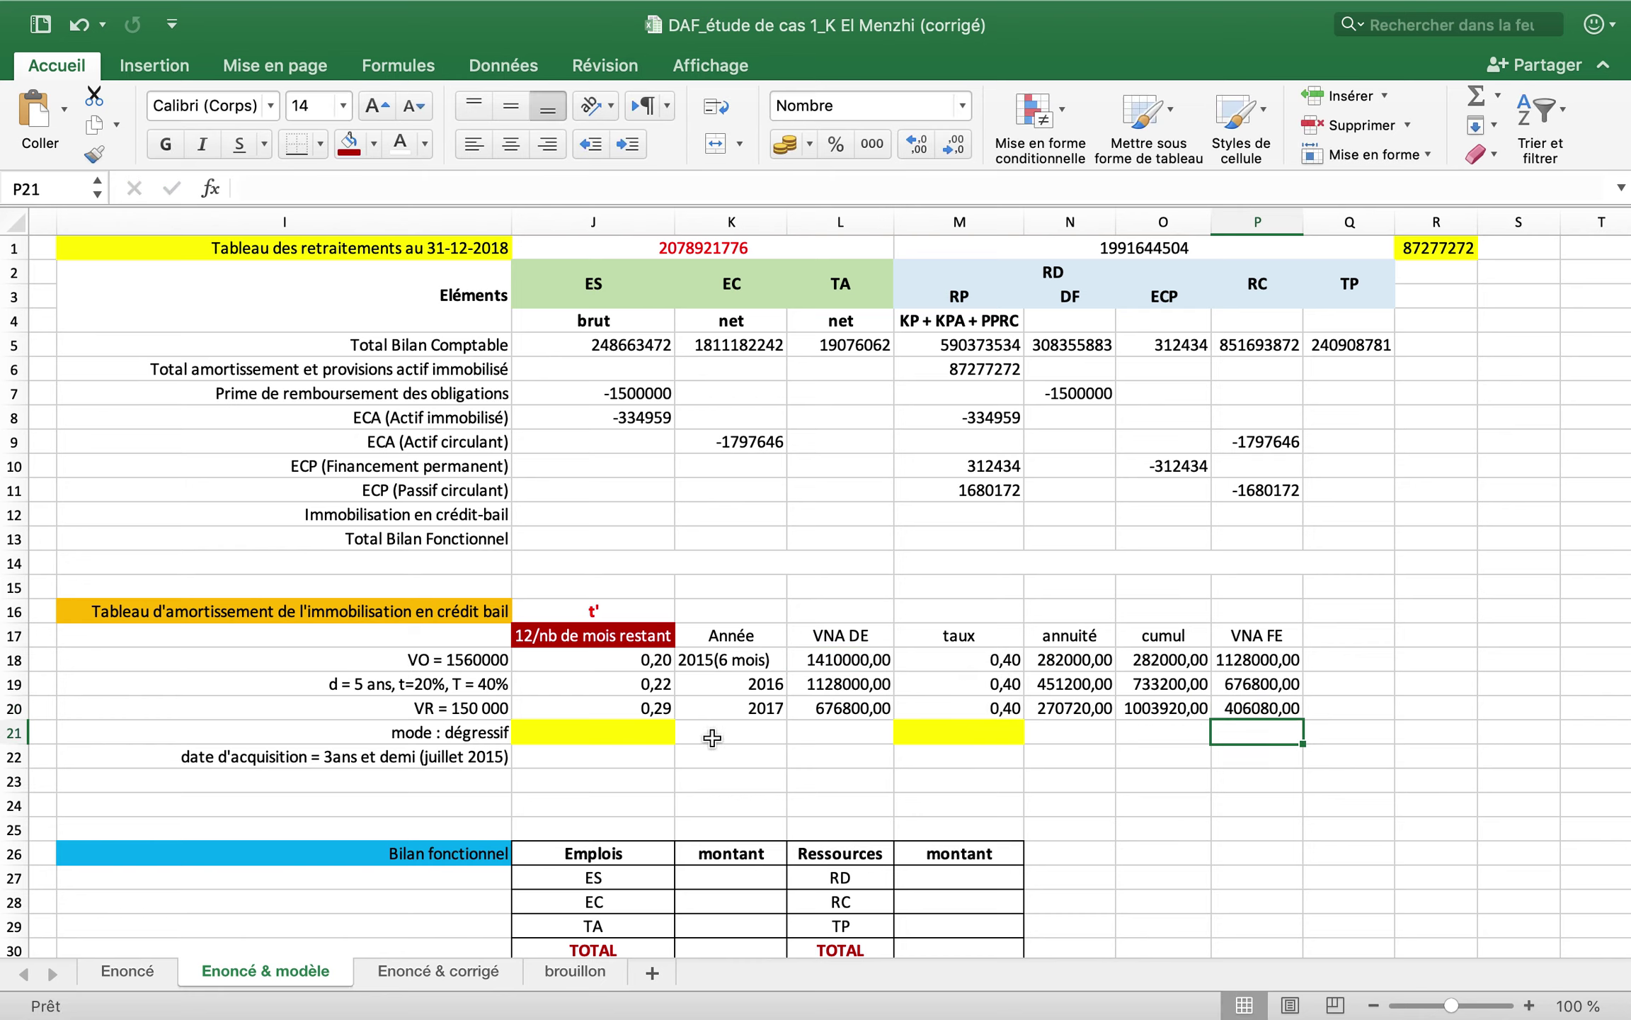
- Add the year 2018 in K21 and enter =12/(60-6-12-12) in J21 as its remaining-months rate
left_click(740, 732)
type("2018")
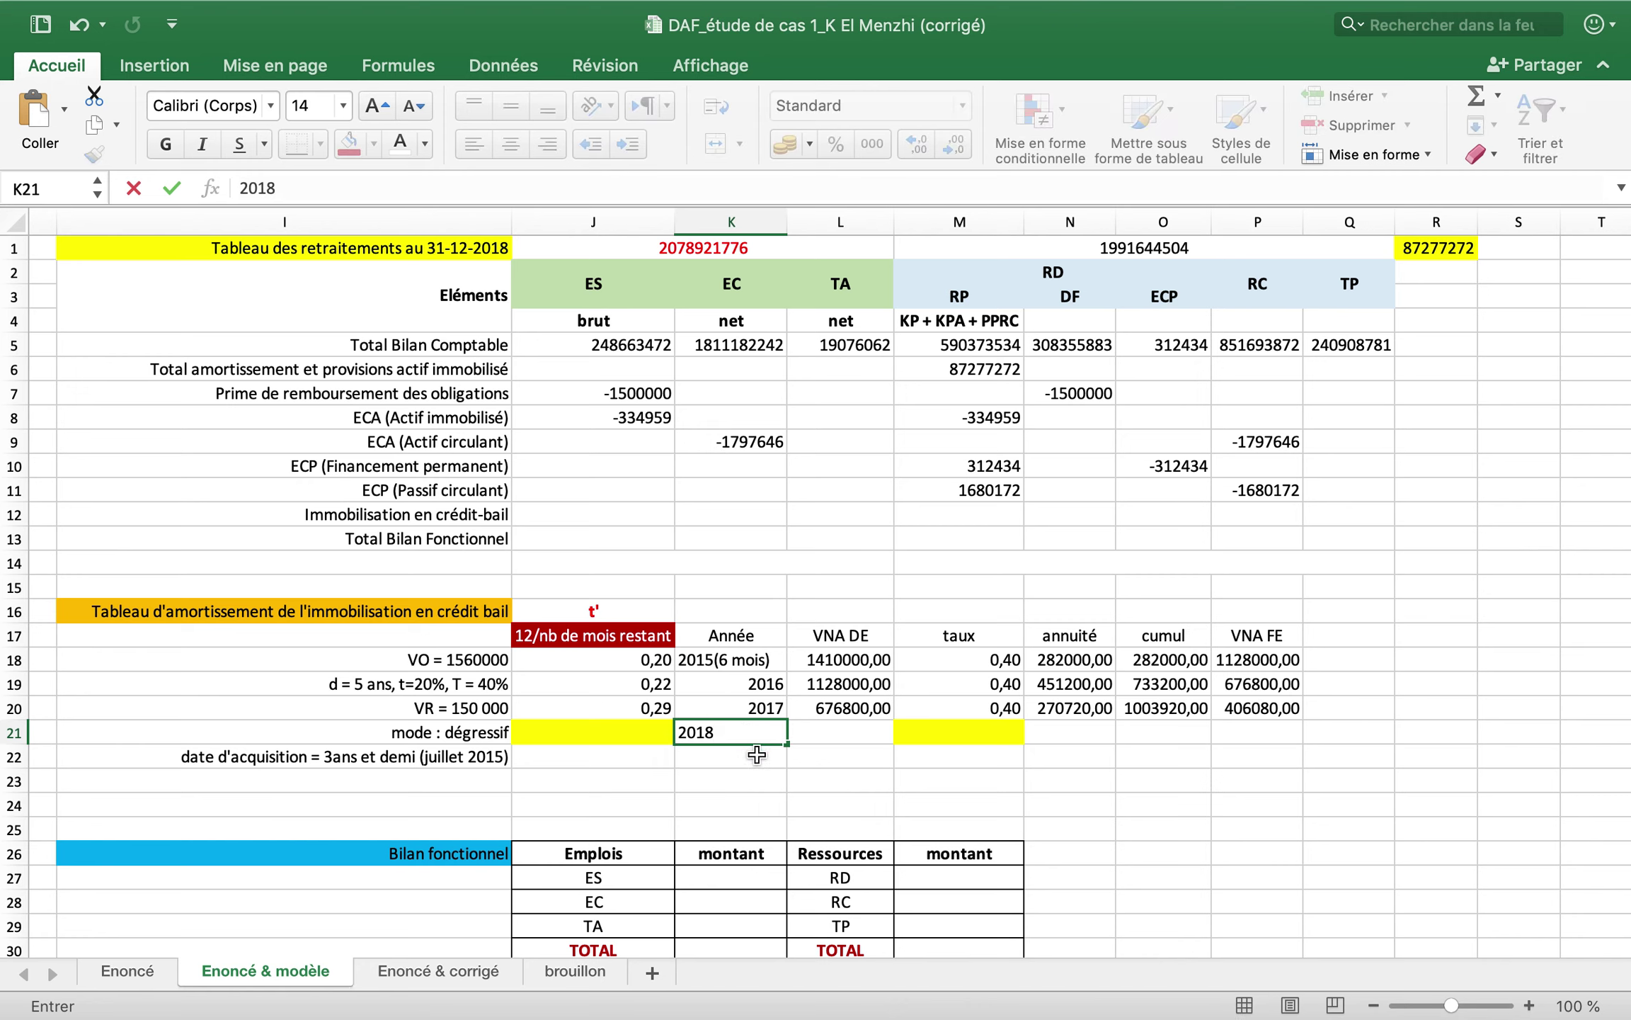
key("Return")
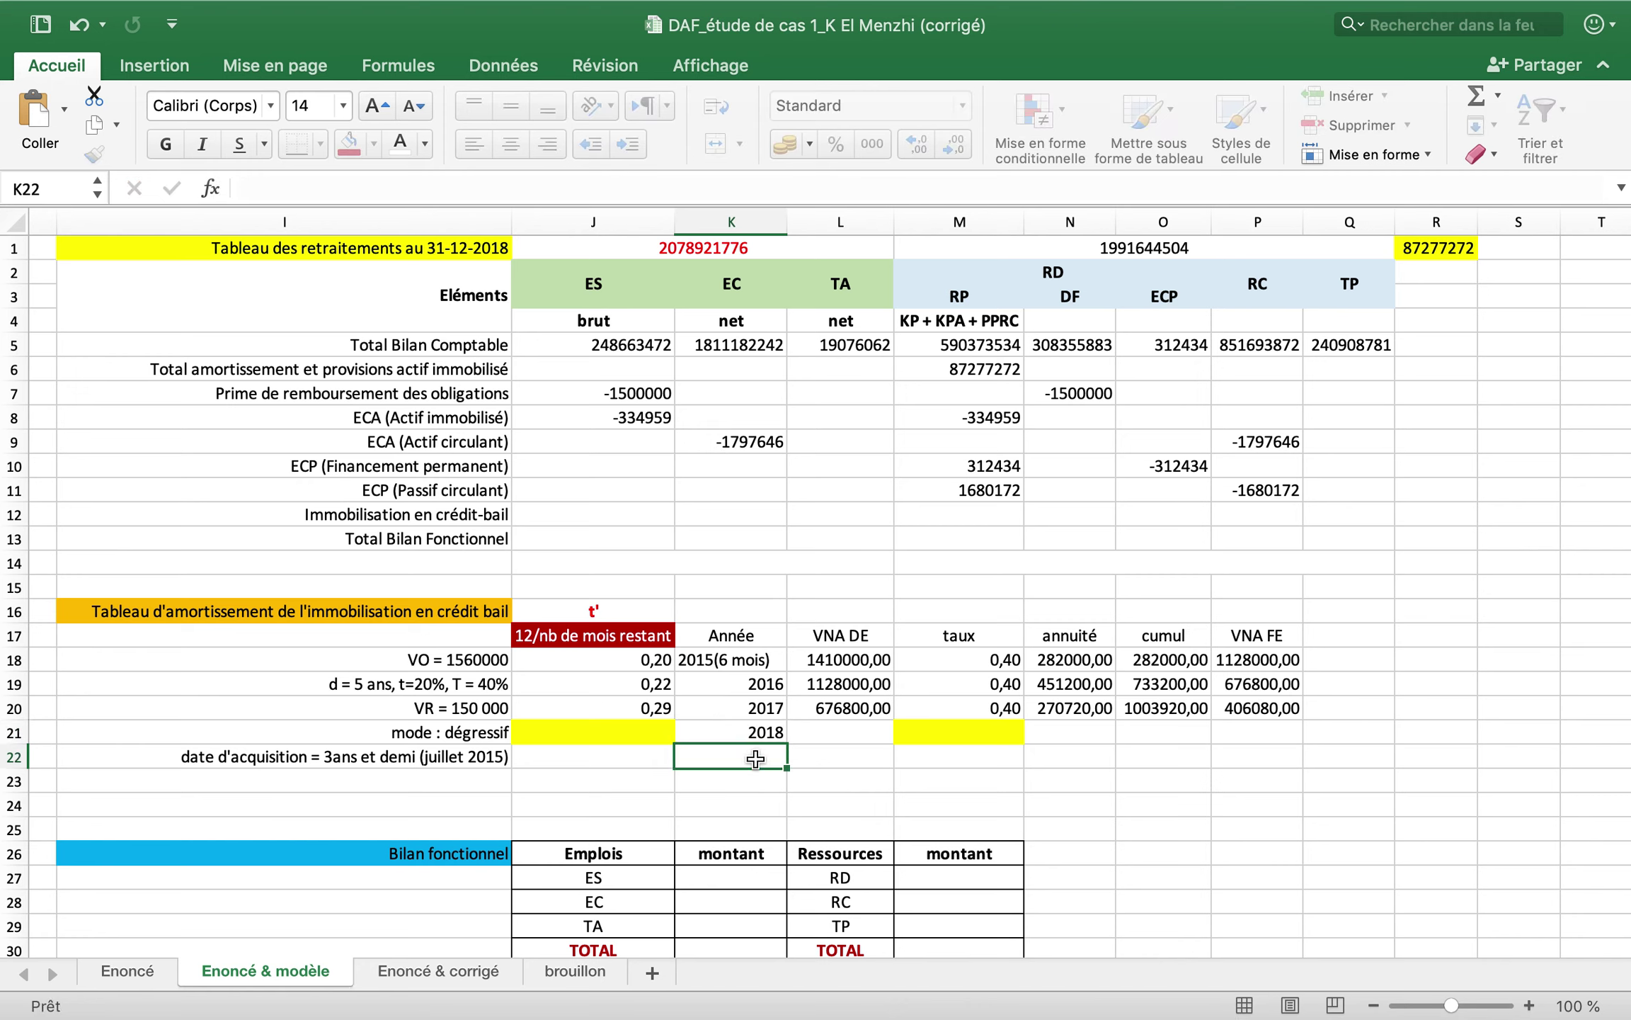
left_click(653, 732)
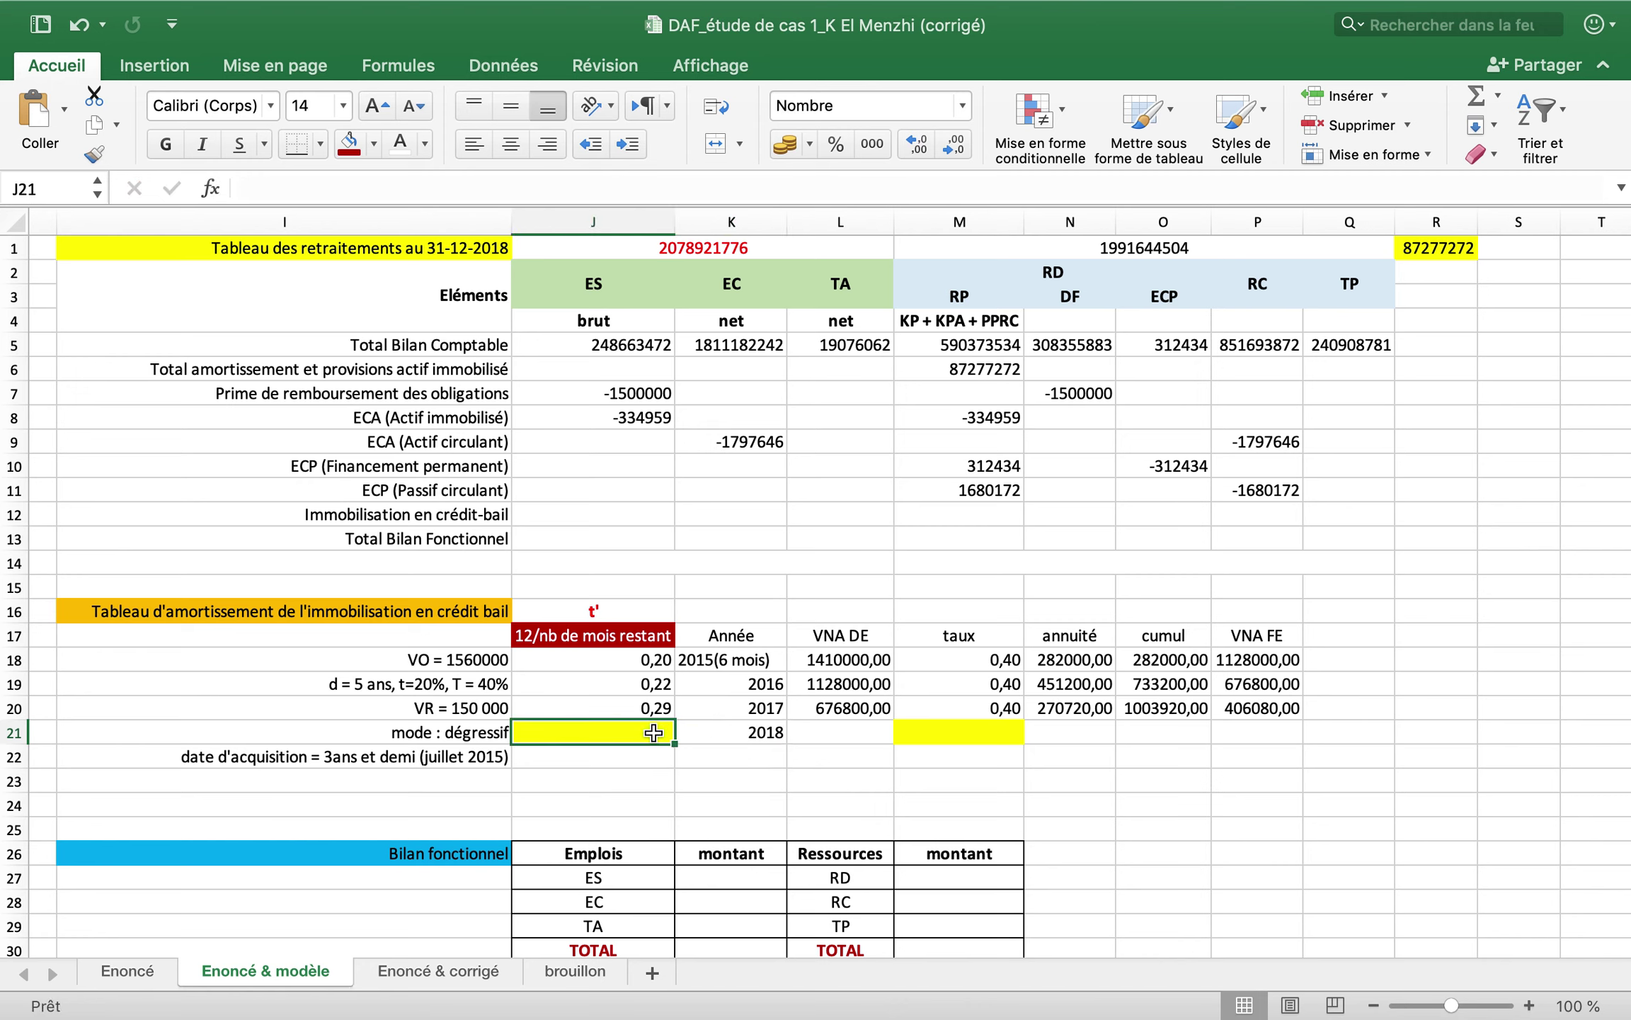
type("=12/")
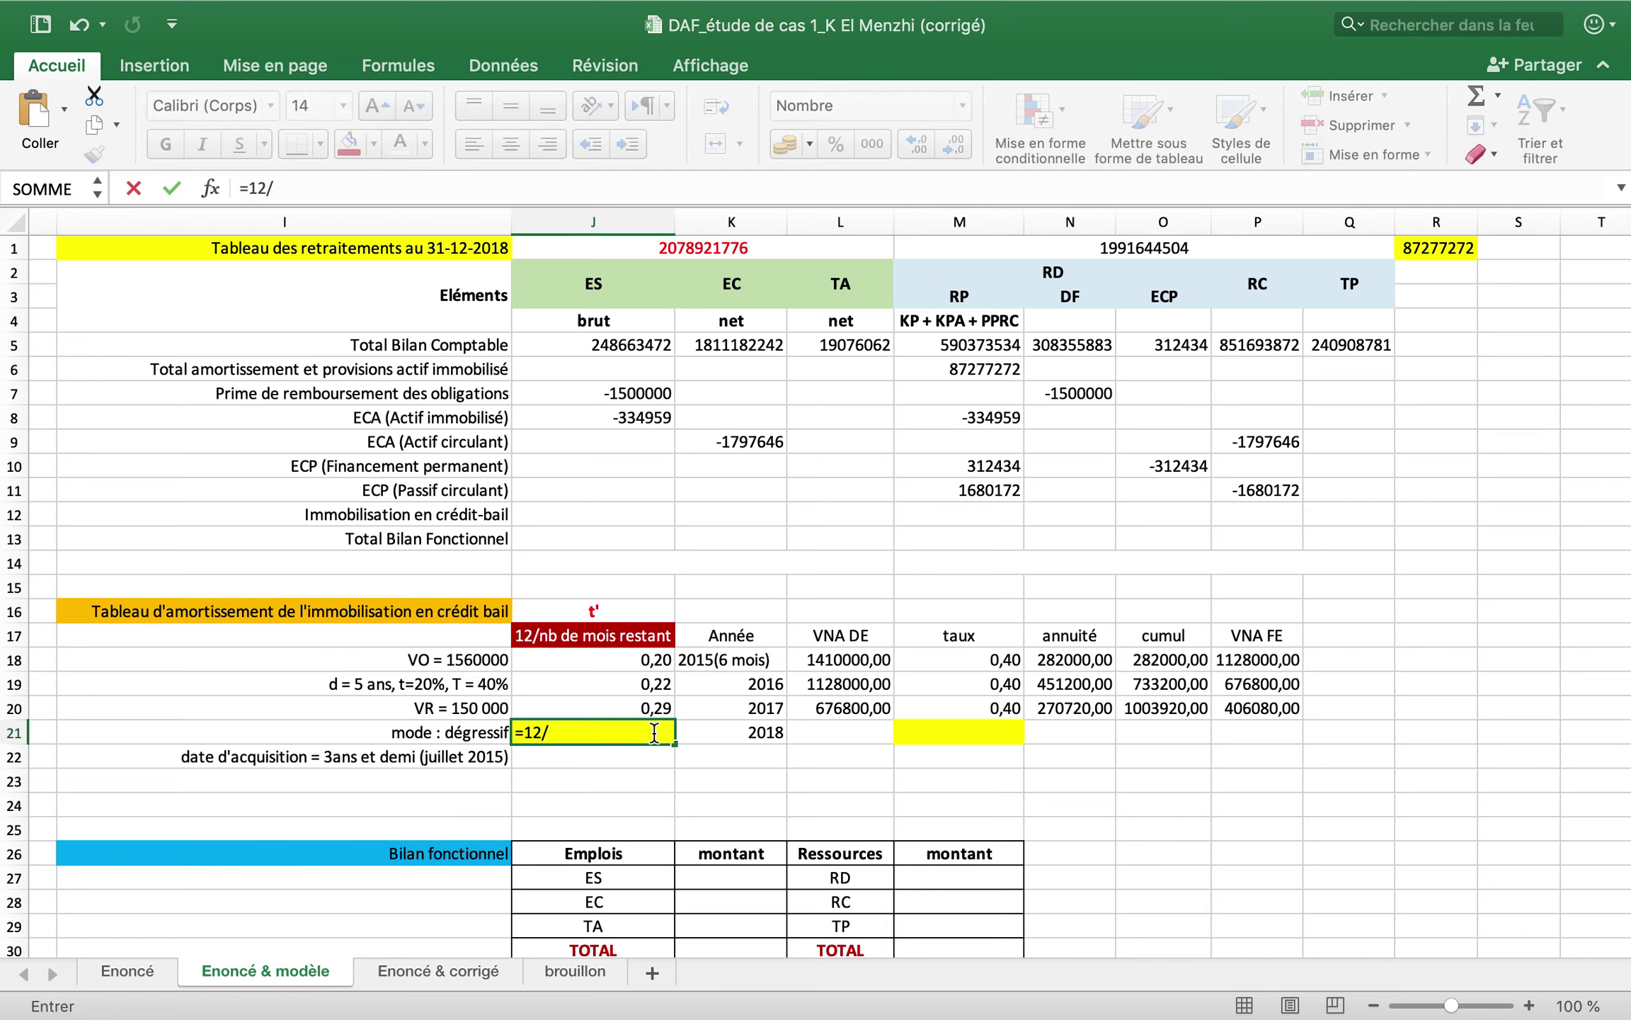
type("(60-6-12-12")
key("Return")
- Check the 2018 rate in J21 against the amortization table on the Enoncé & corrigé sheet, and return to Enoncé & modèle
left_click_drag(666, 739, 666, 741)
left_click(906, 366)
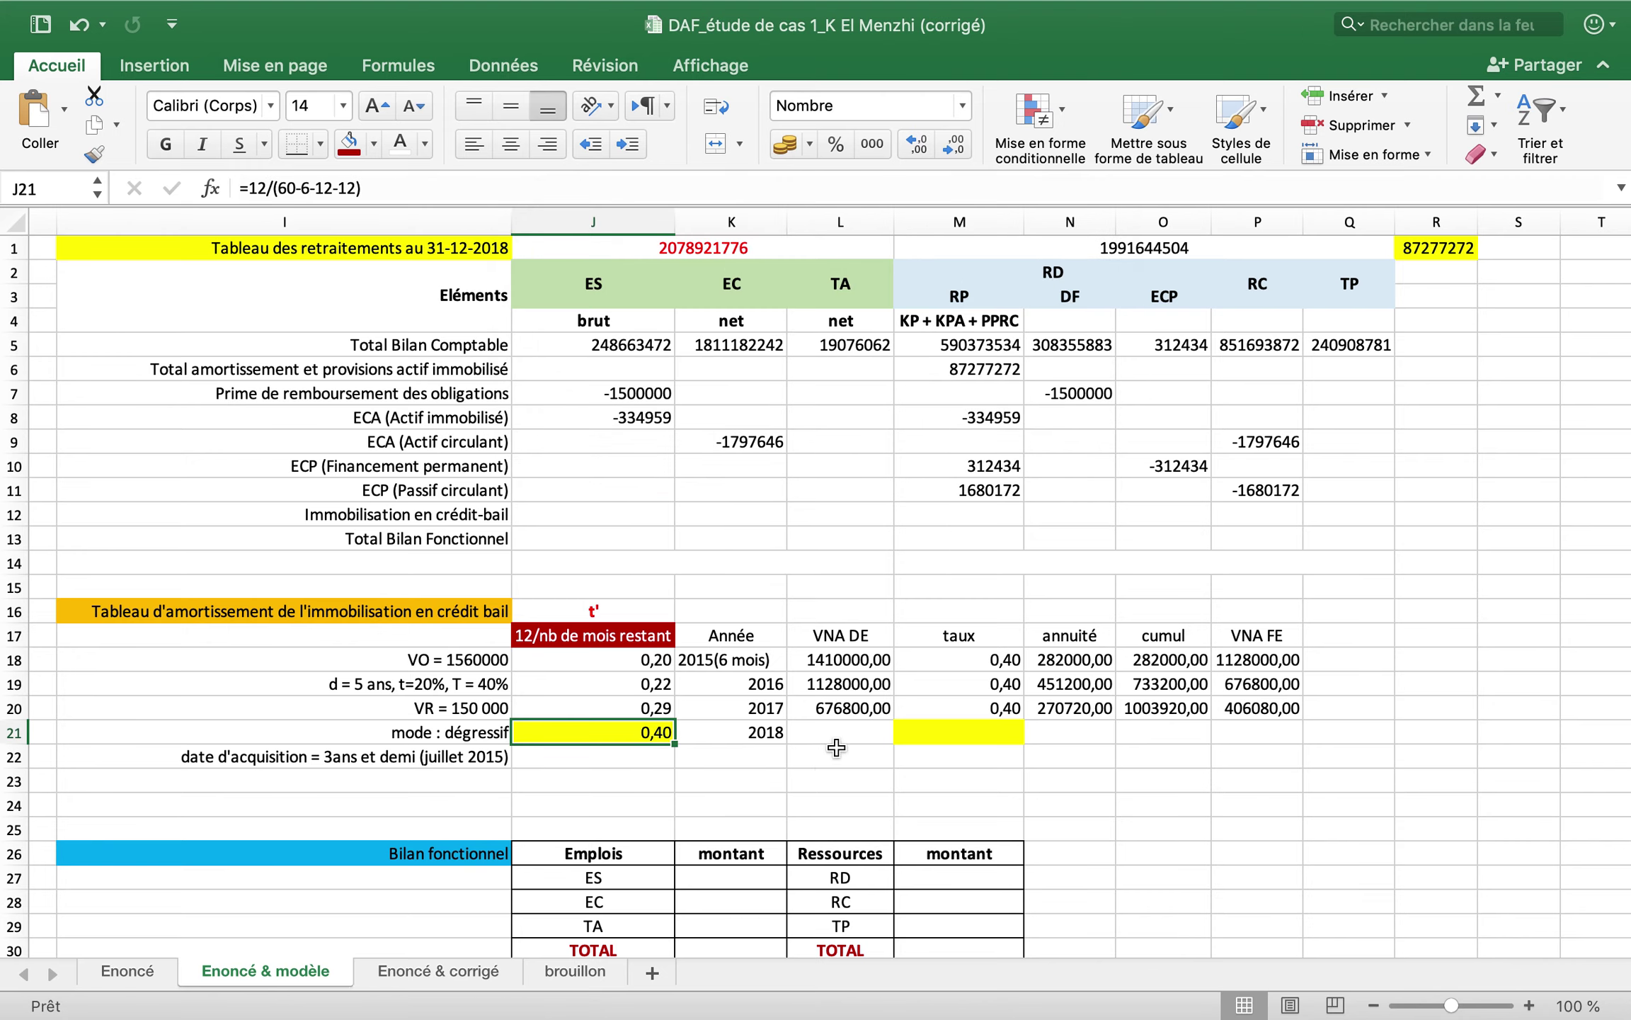
left_click(450, 986)
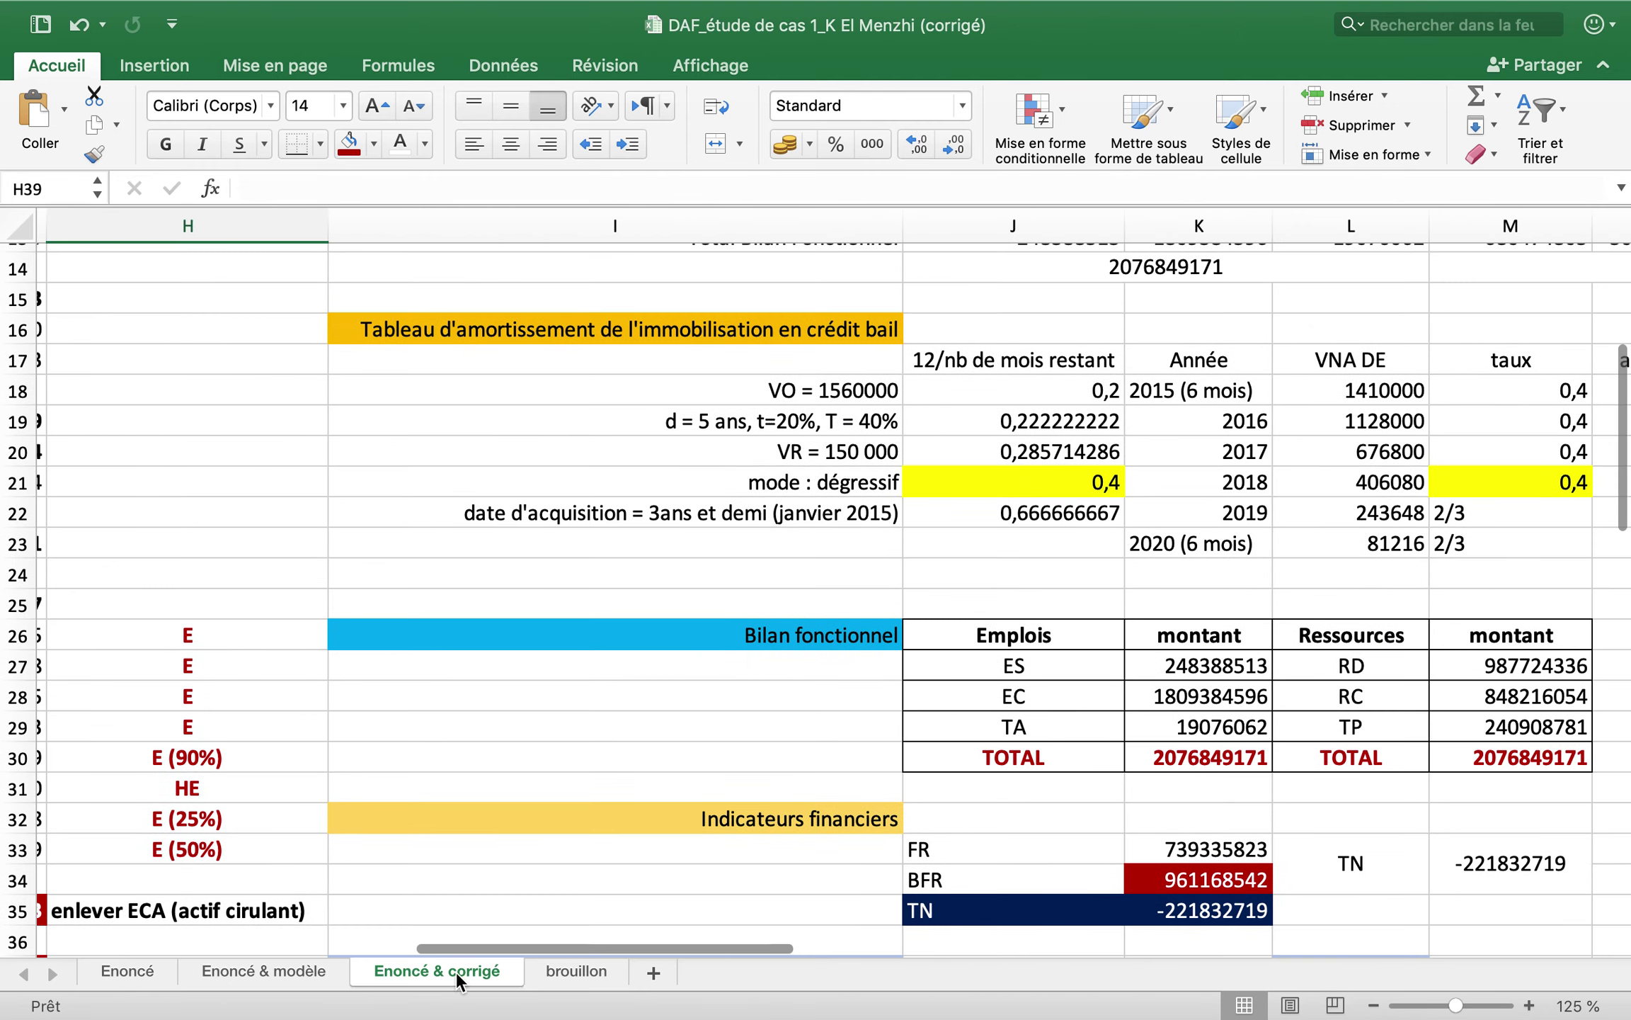
left_click(296, 970)
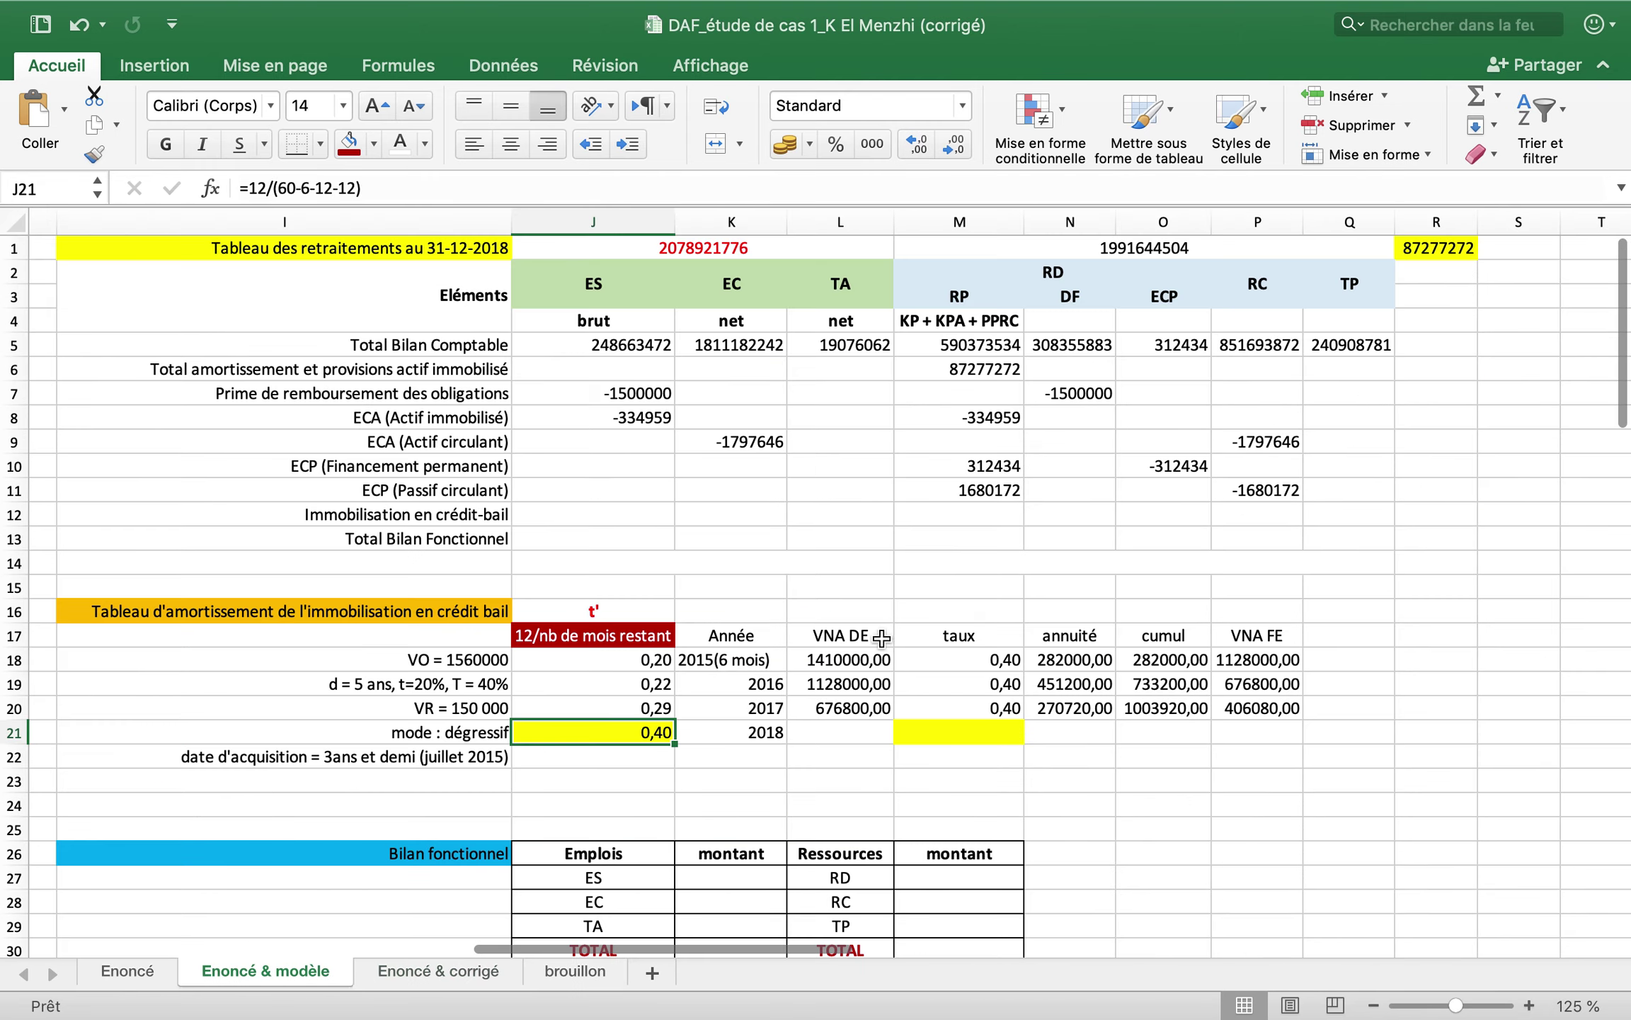
- Copy the 0,4 taux from M20 into M21 for 2018
left_click(851, 735)
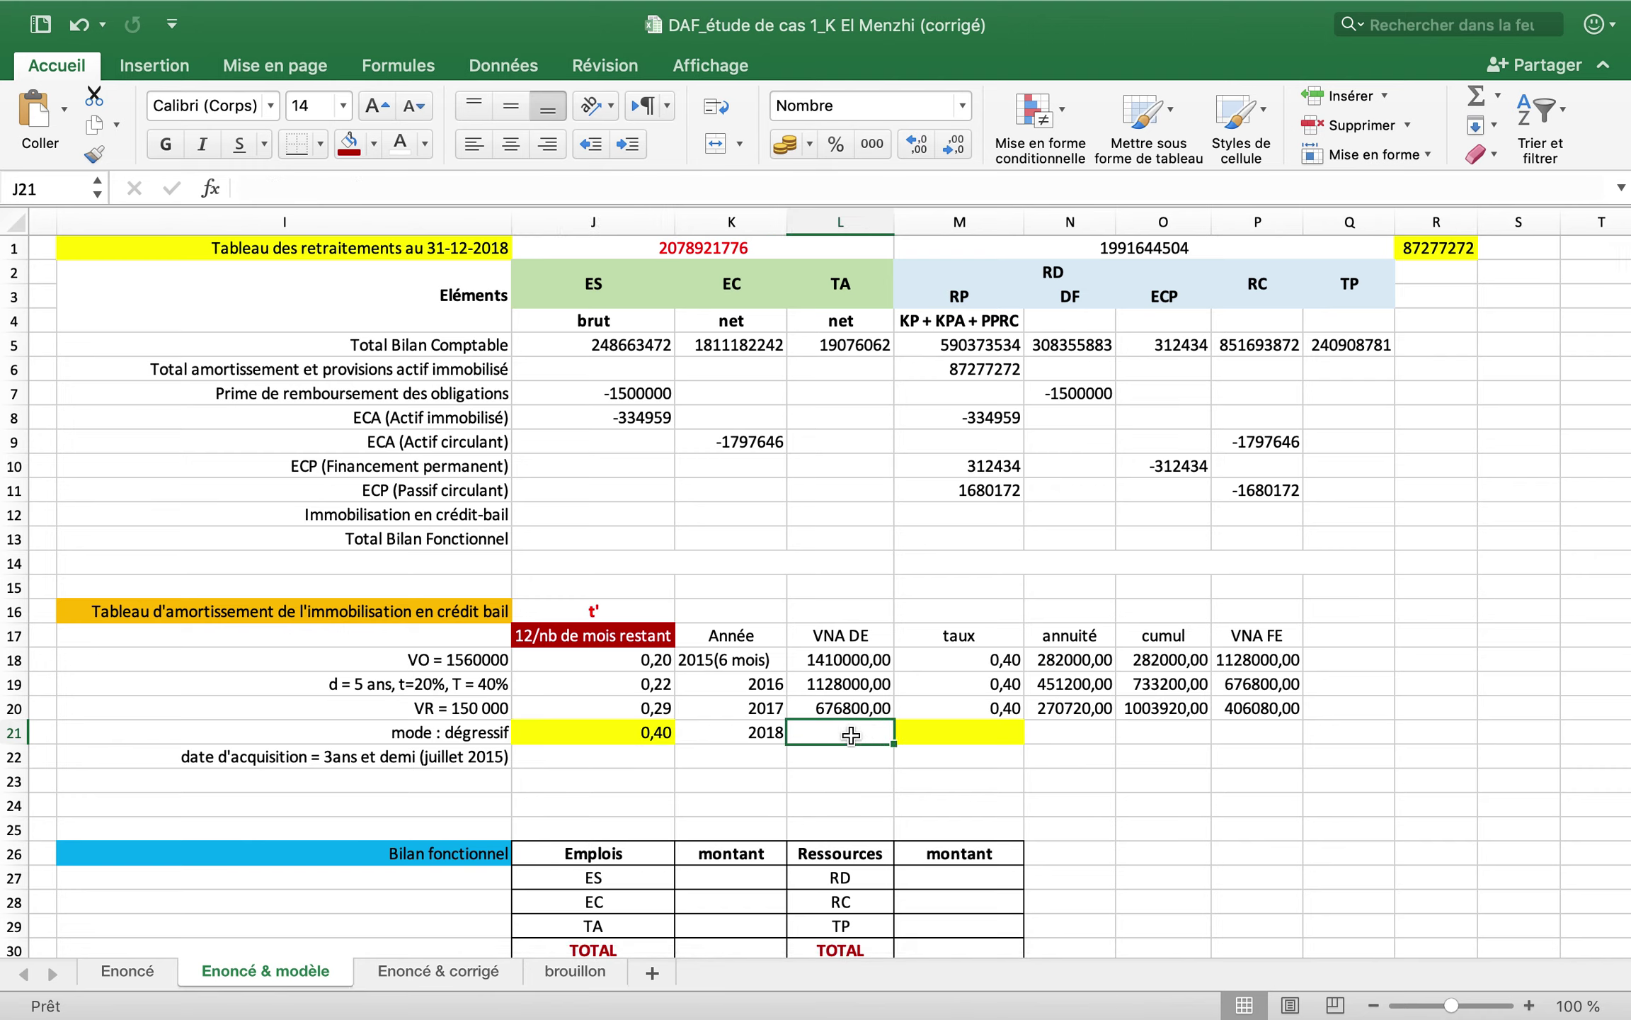
left_click(964, 733)
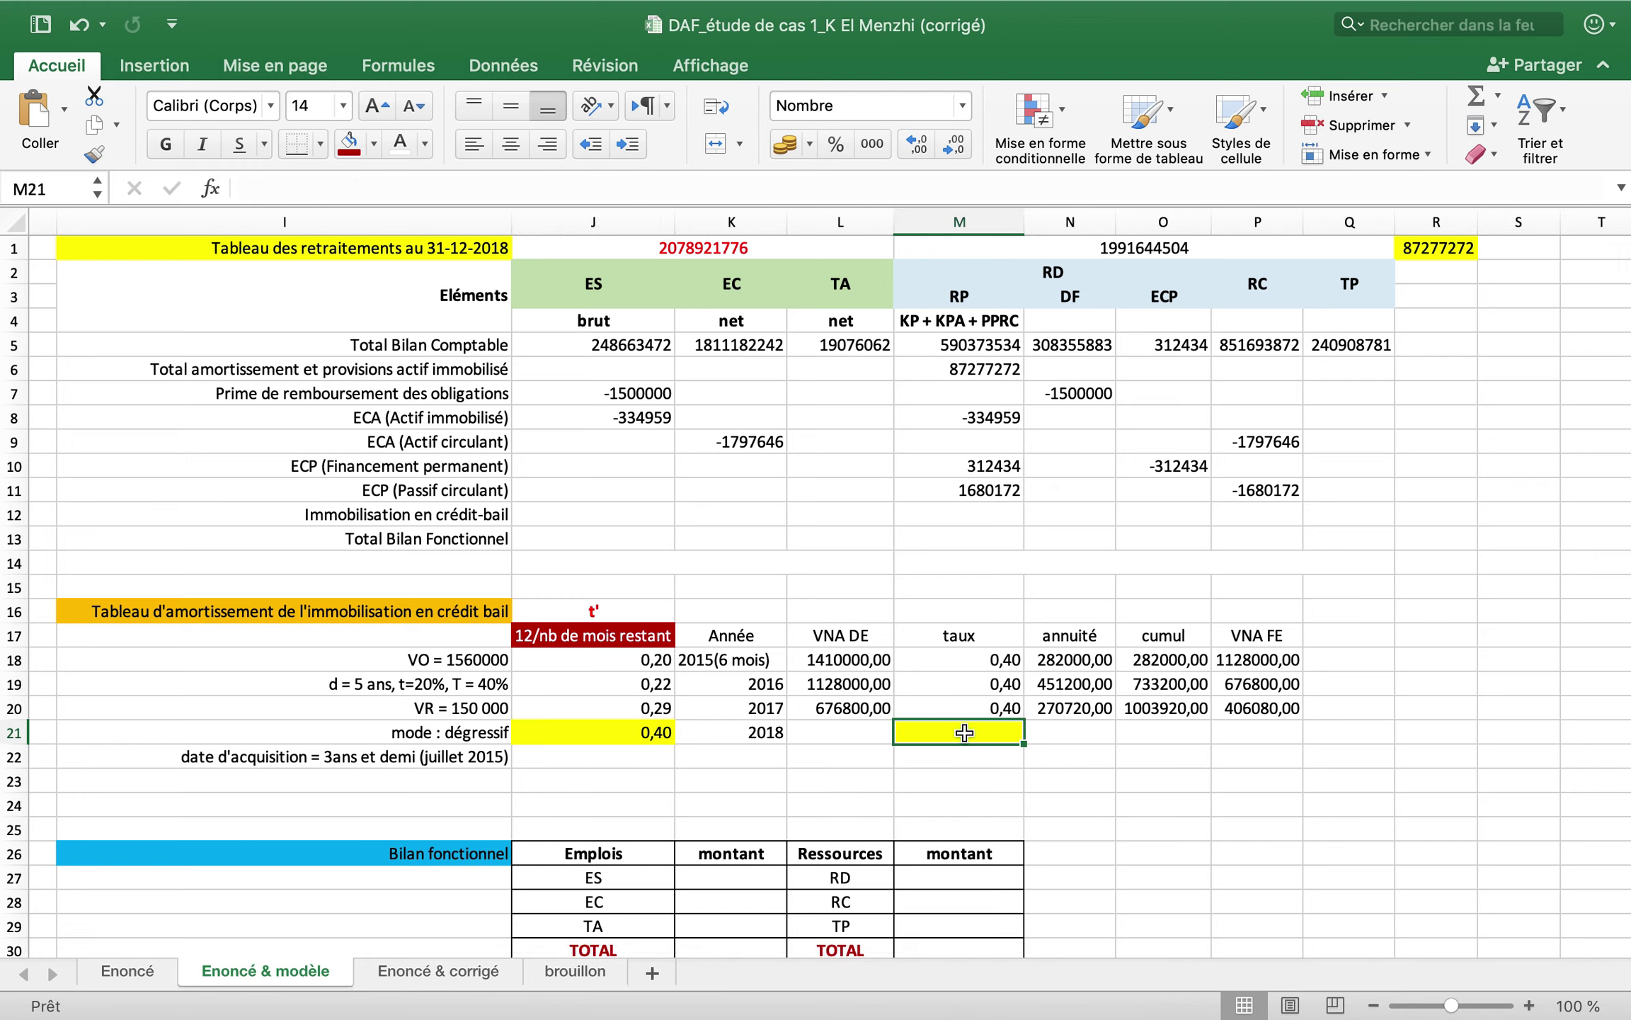
left_click(964, 705)
key("super+c")
key("Down")
key("super+v")
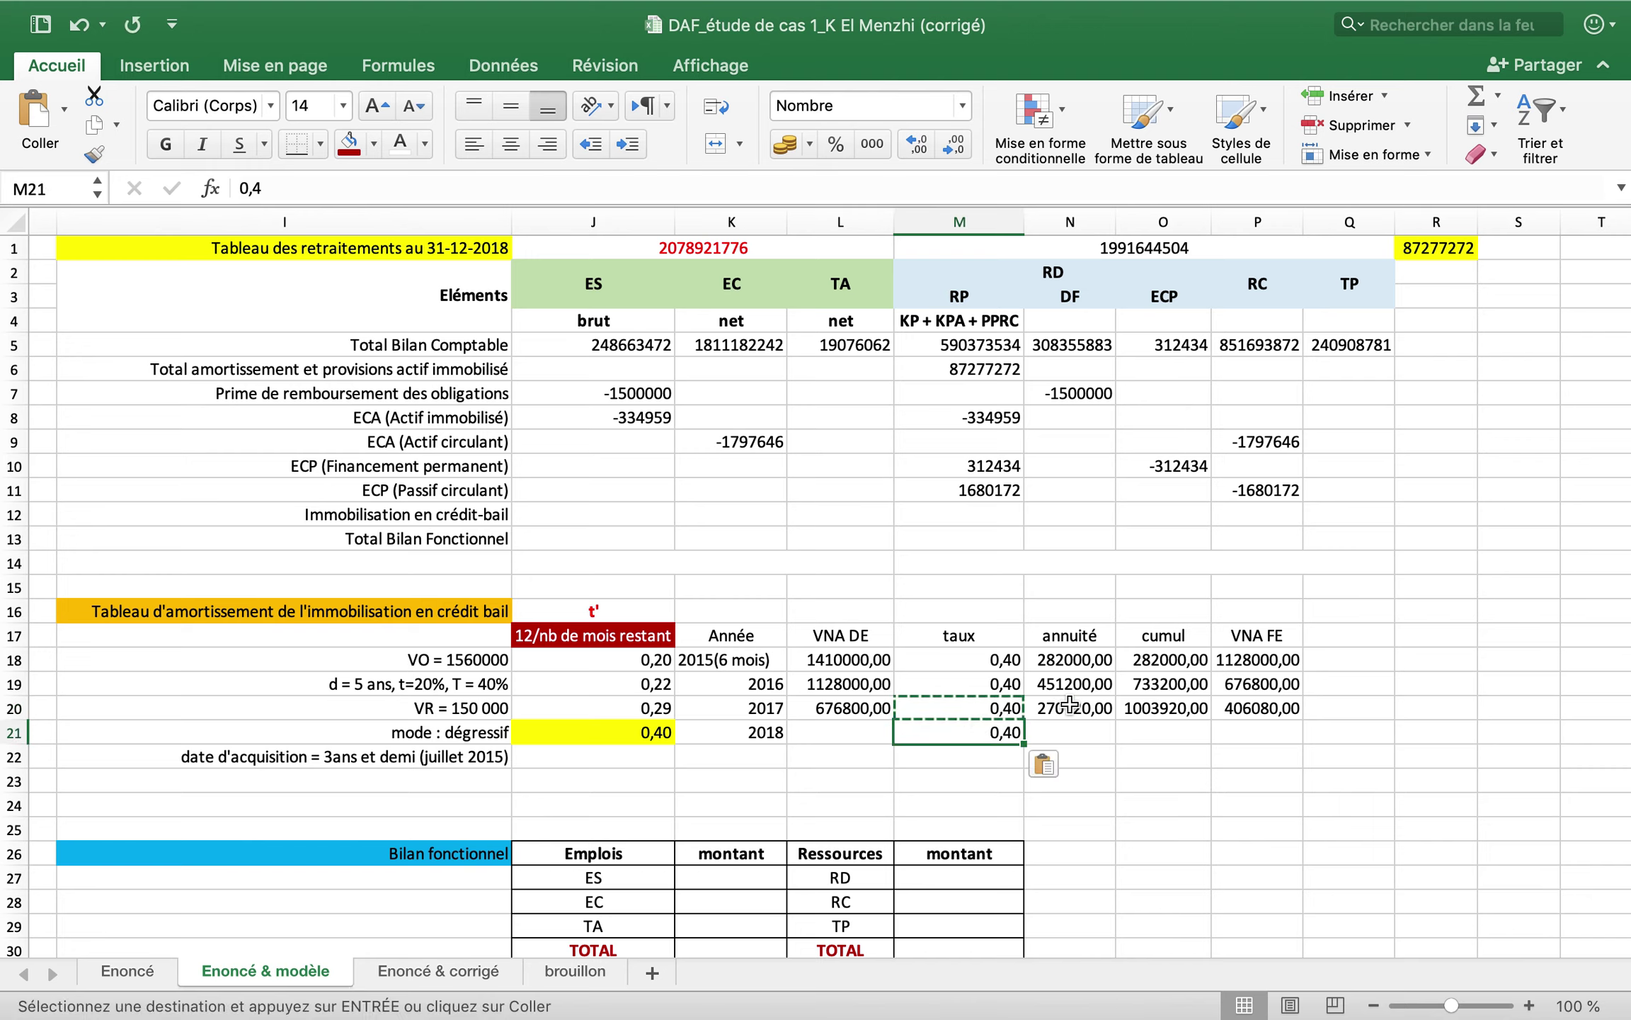
- Paste the 2017 VNA FE from P20 into L21 as values only, as the 2018 VNA DE
left_click(849, 740)
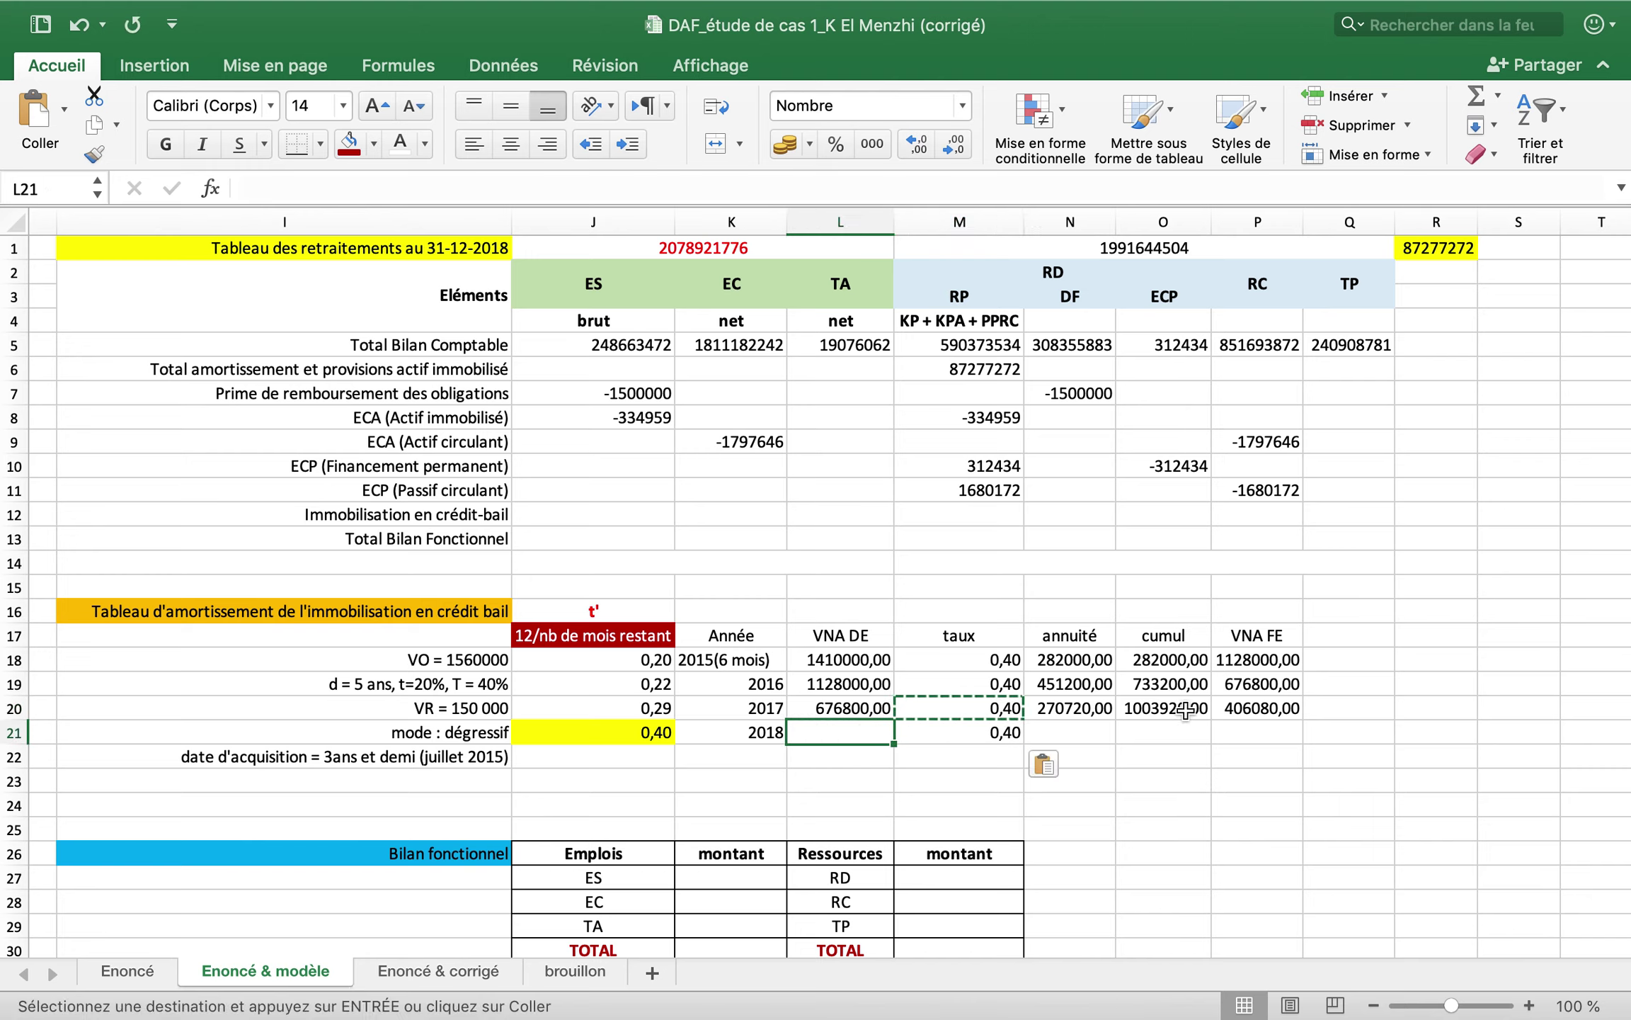
left_click(1247, 710)
key("super+c")
left_click(859, 737)
key("super+v")
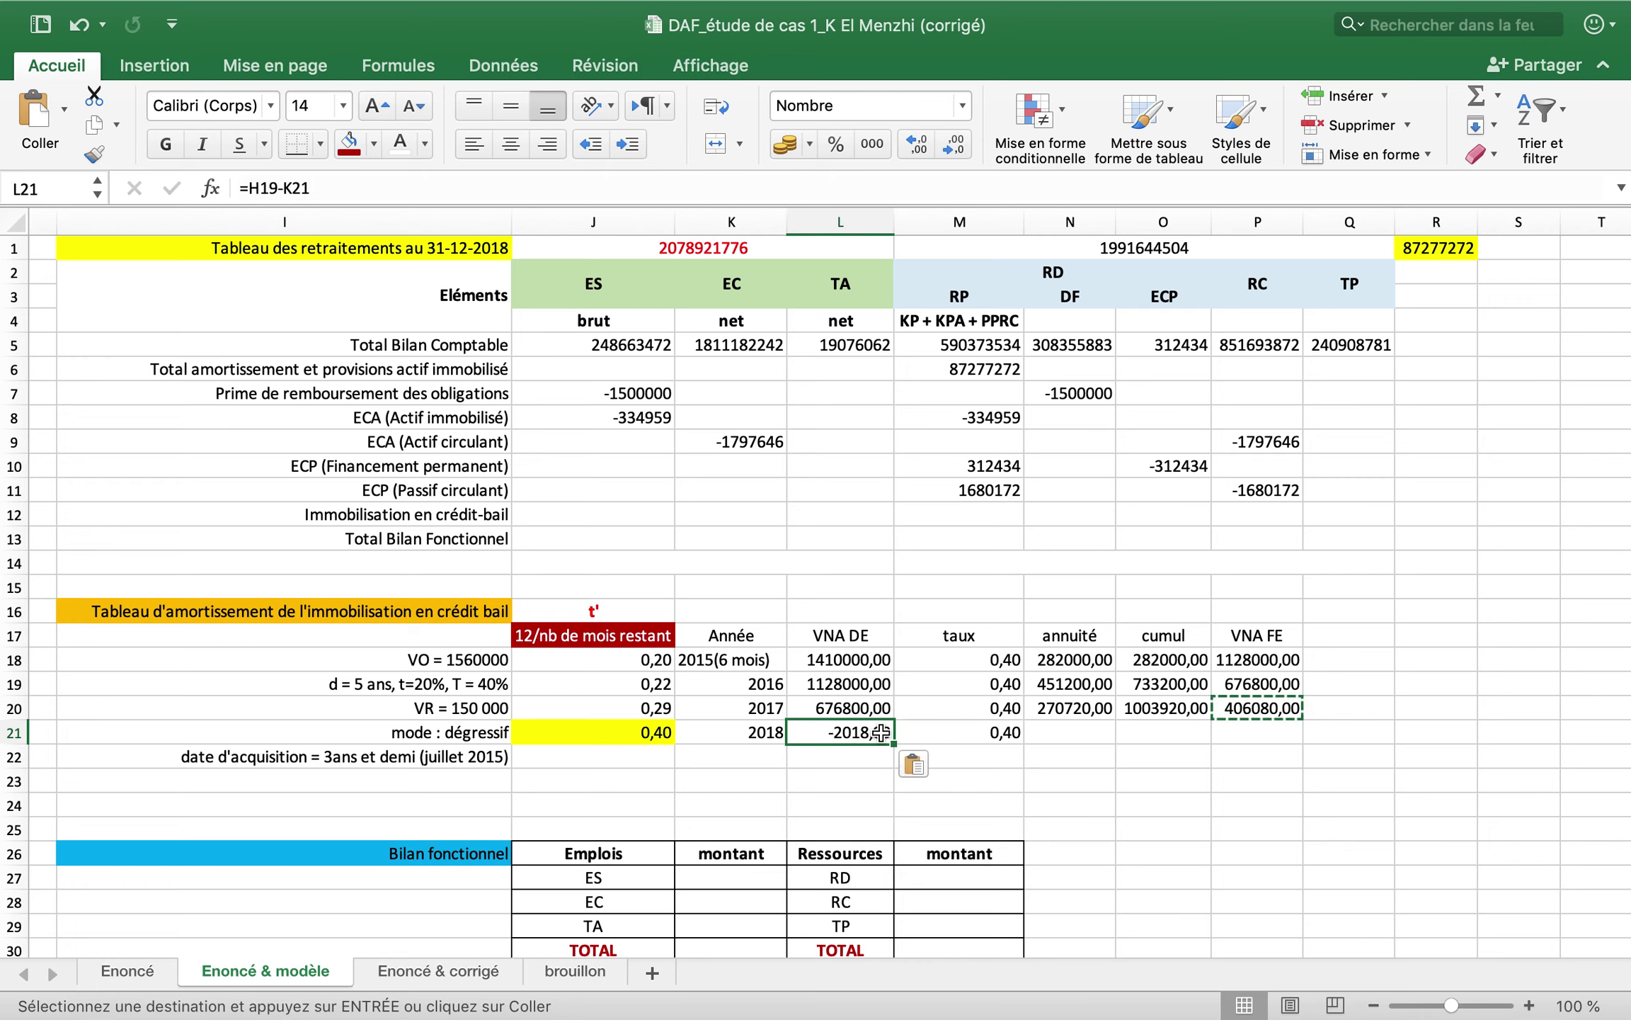
left_click(920, 763)
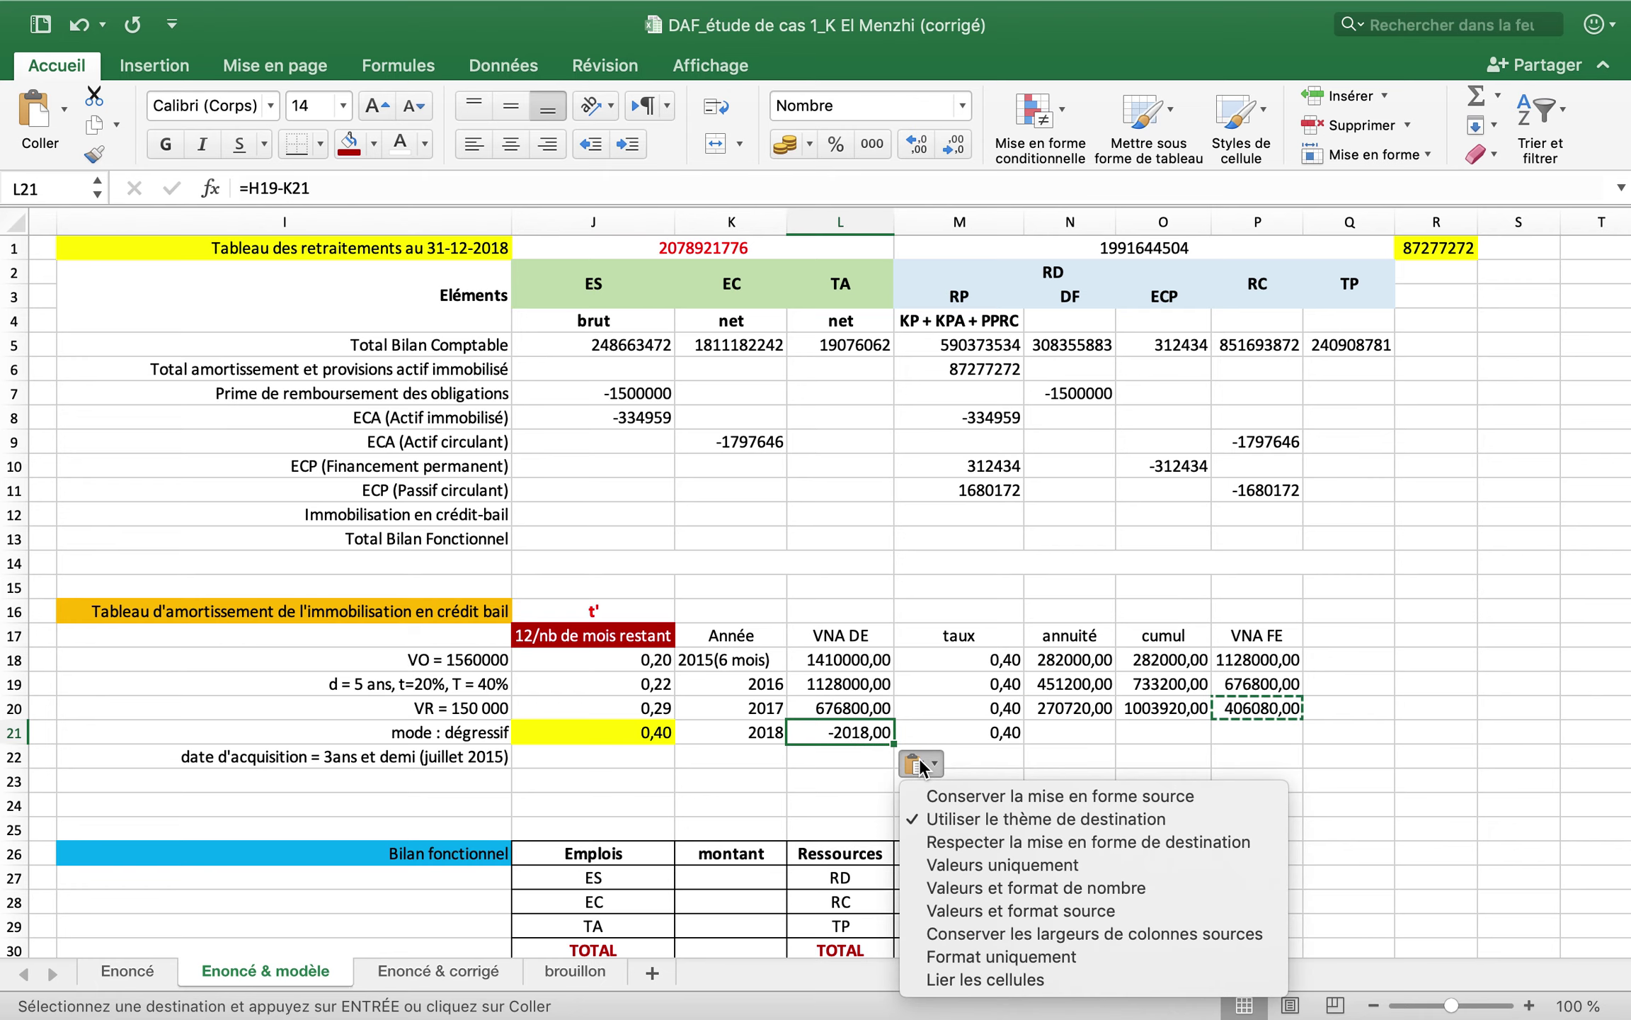
left_click(972, 865)
- Enter =L21*M21 in N21 to calculate the 2018 annuité
left_click(1066, 729)
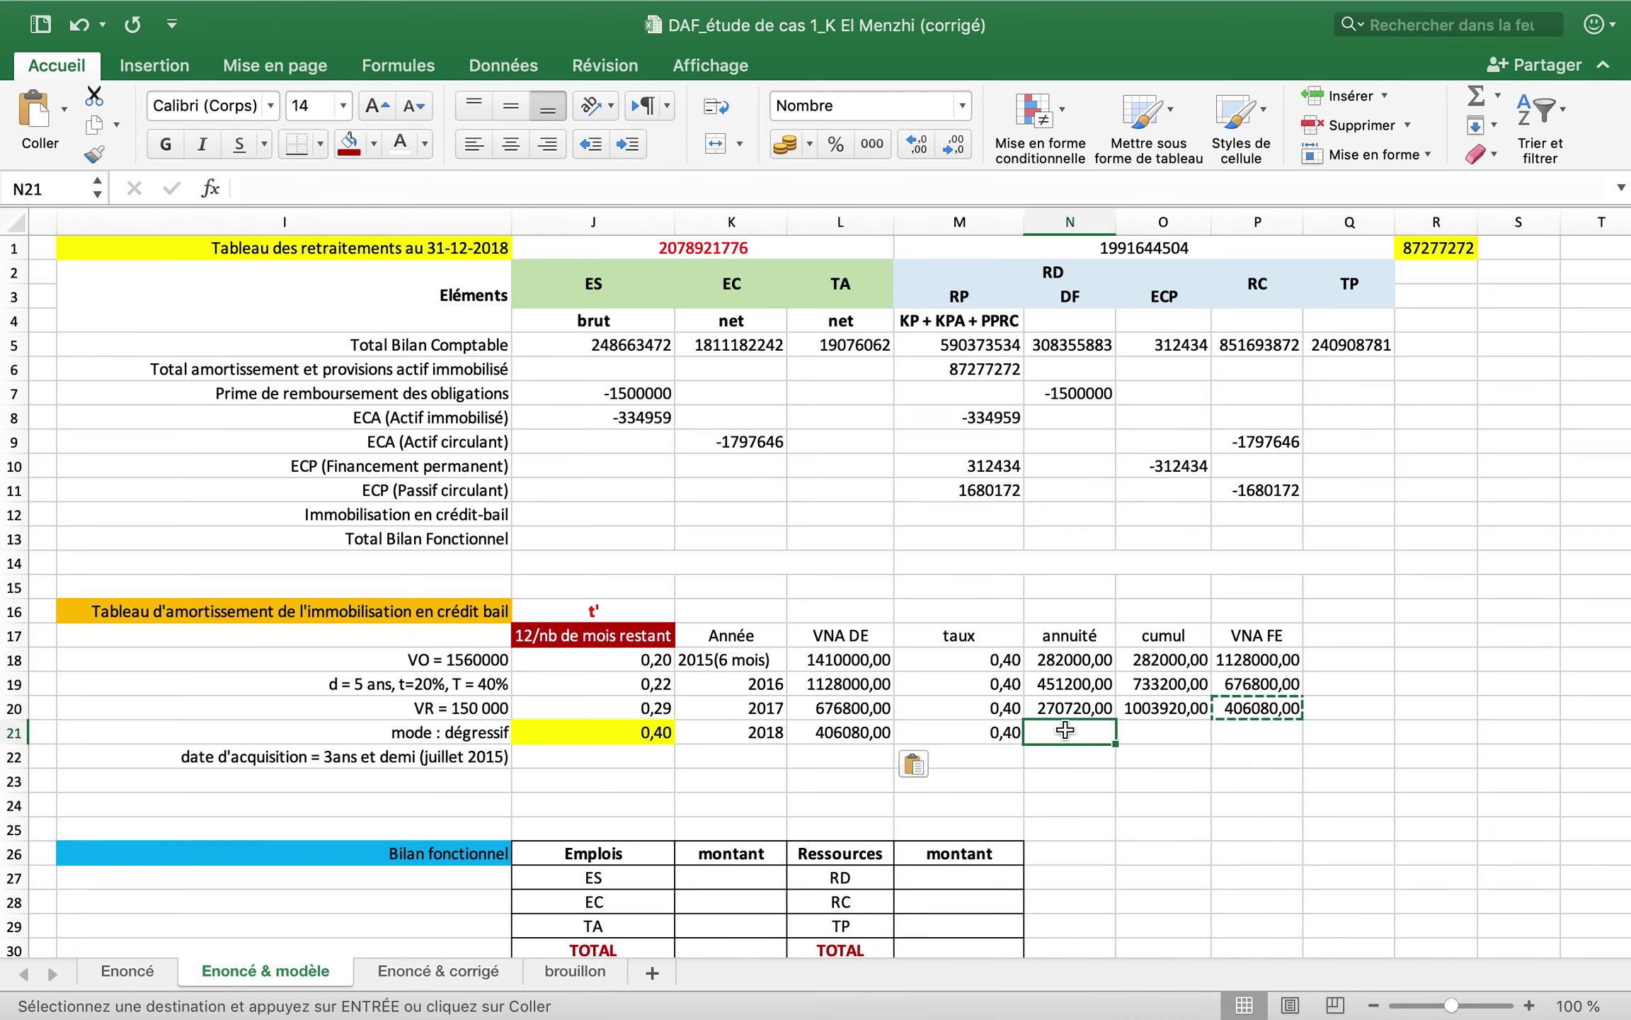
type("=")
left_click(857, 735)
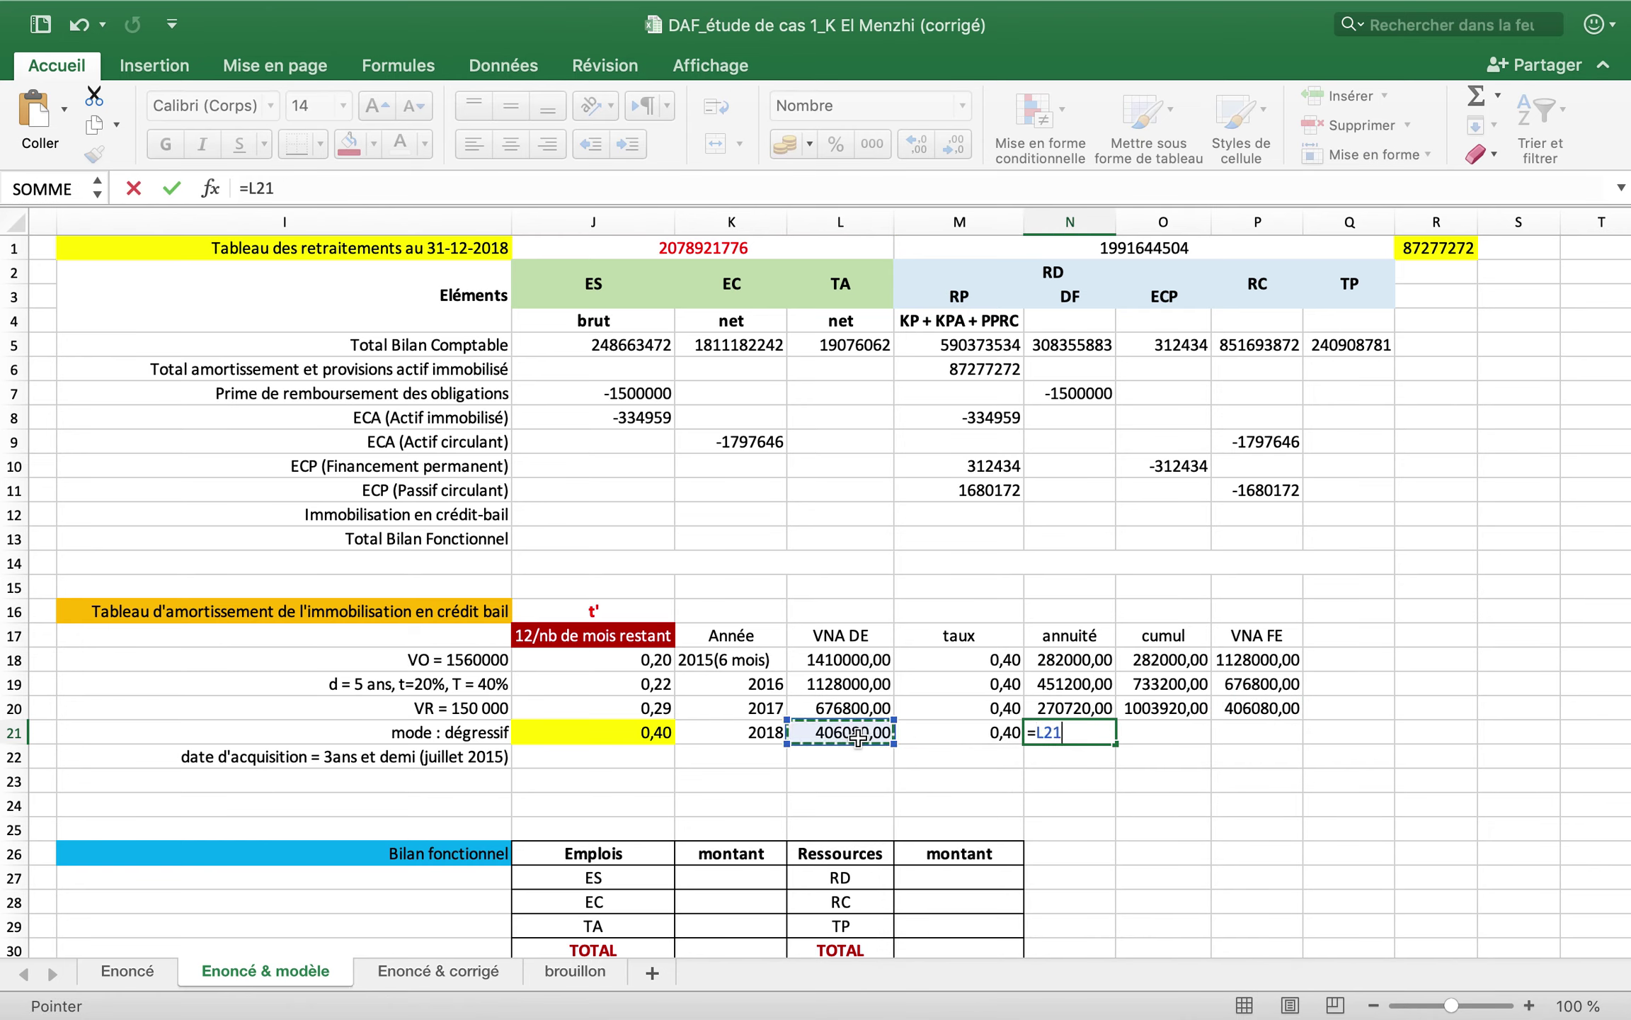
type("*")
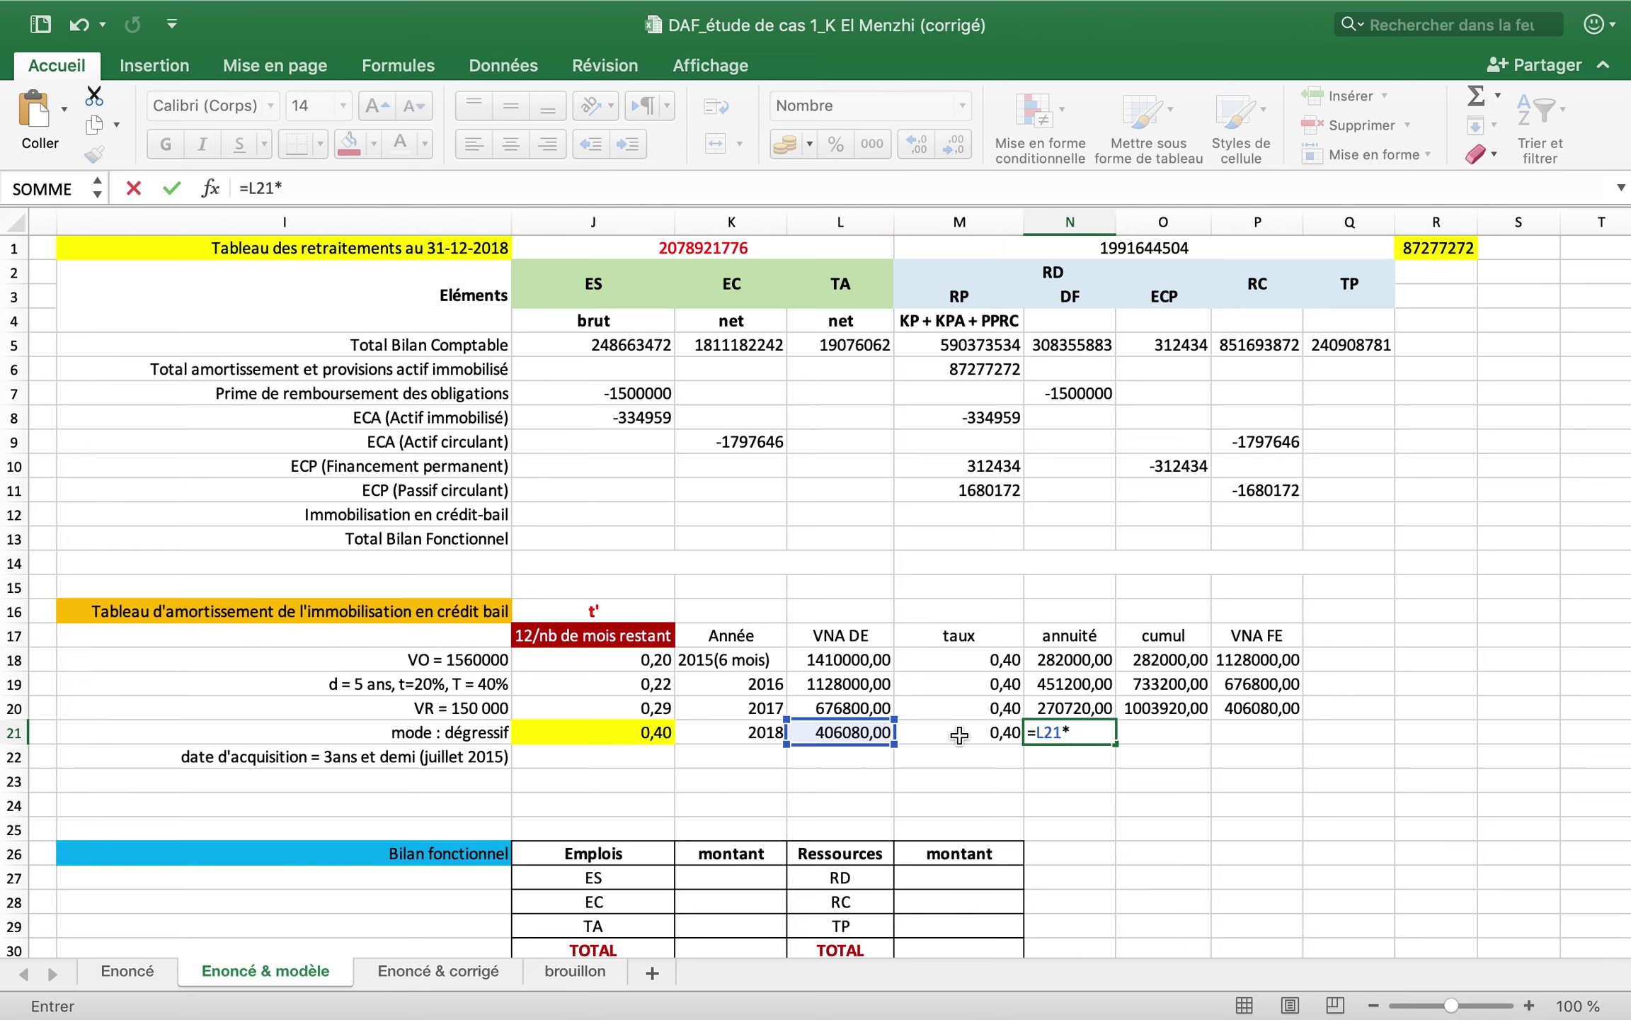
left_click(1000, 737)
key("Return")
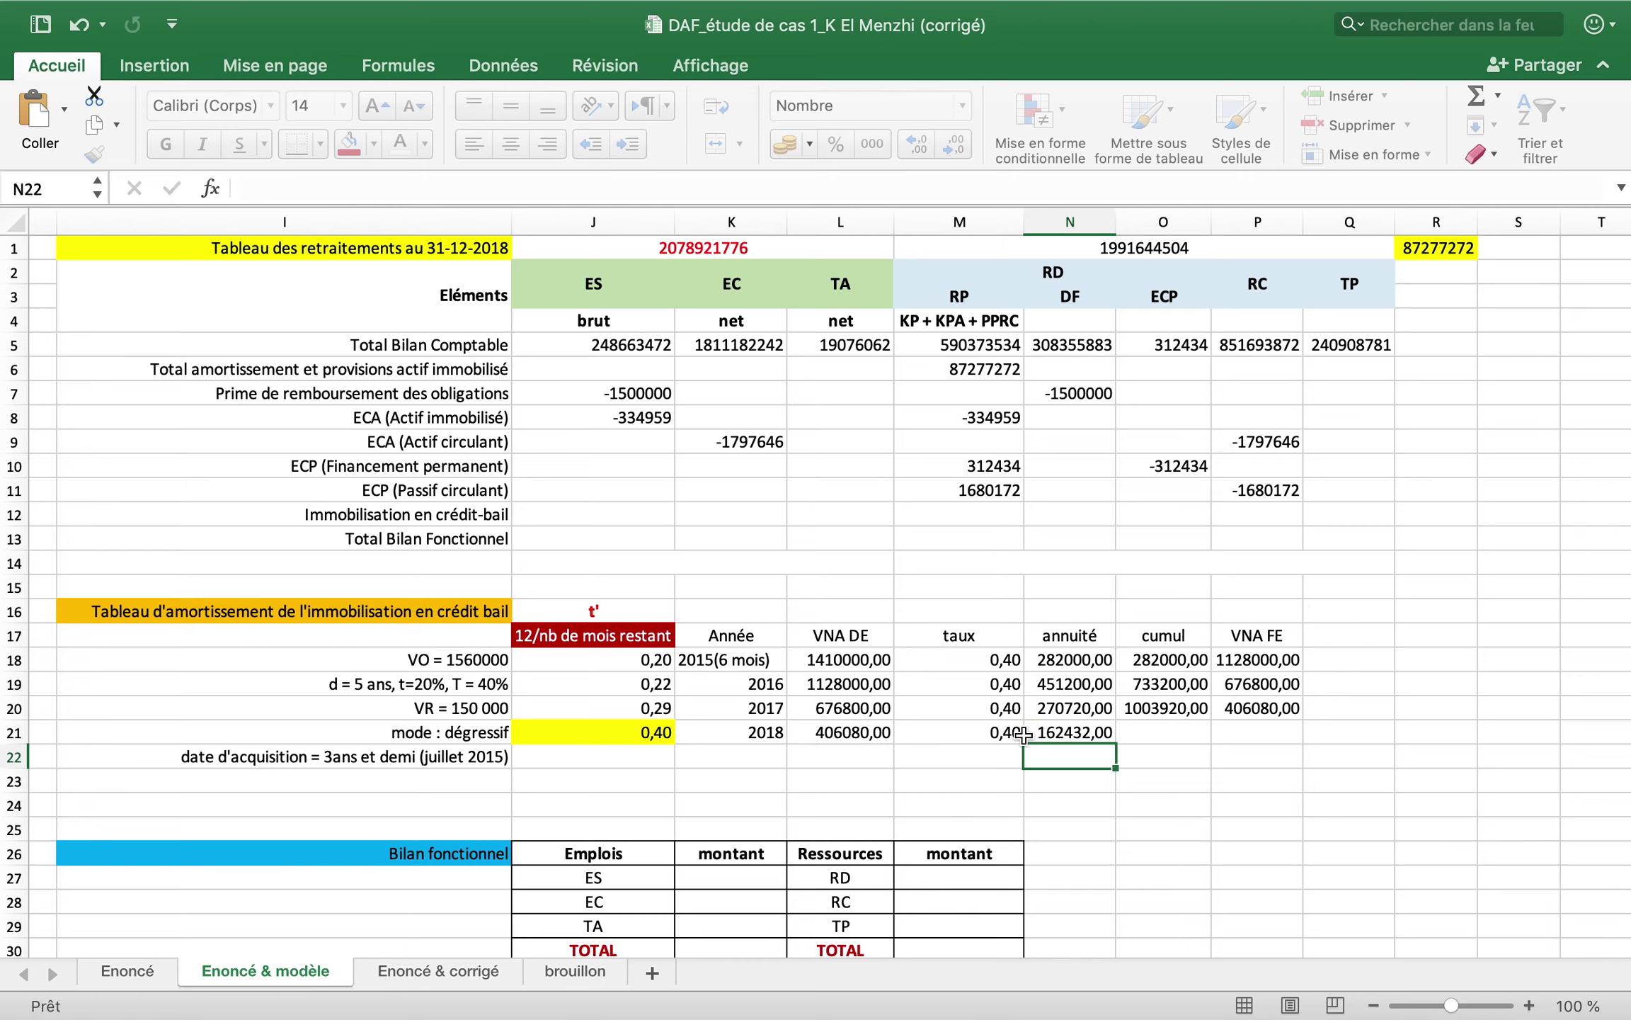
- Enter =O20+N21 in O21 to calculate the 2018 cumul
left_click(1158, 732)
type("=")
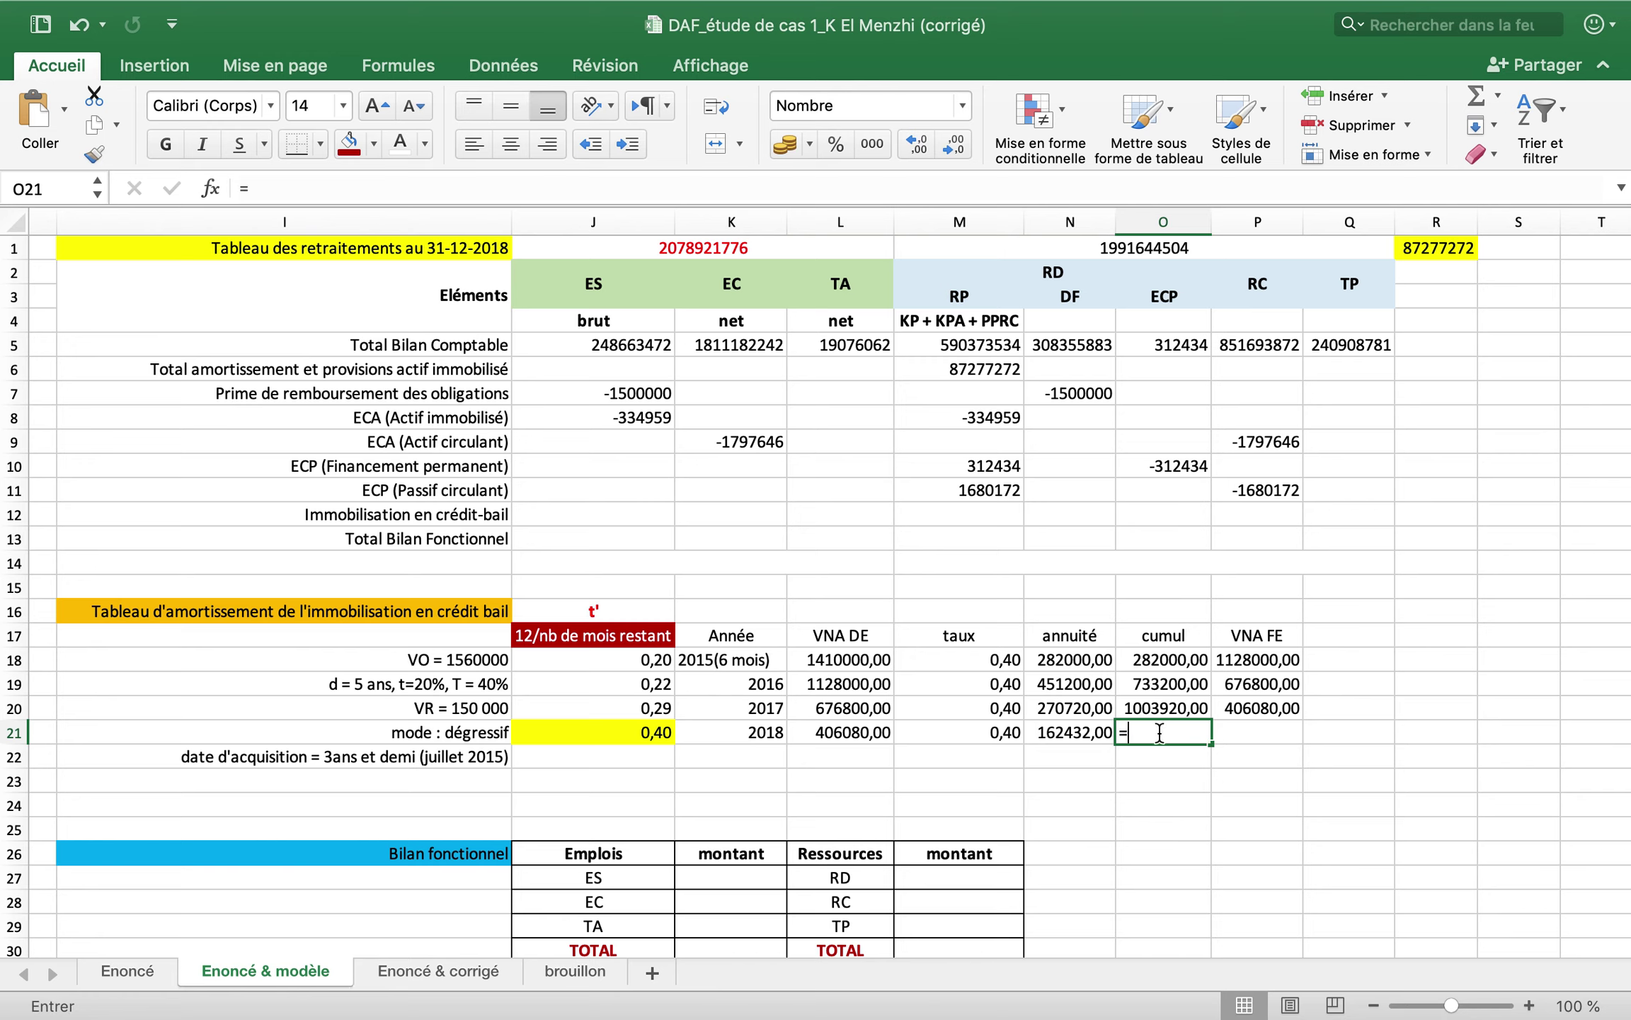
left_click(1158, 708)
type("+")
left_click(1057, 730)
key("Return")
- Enter =L18-O21 in P21 to calculate the 2018 VNA FE
left_click(1258, 723)
type("=")
left_click(865, 662)
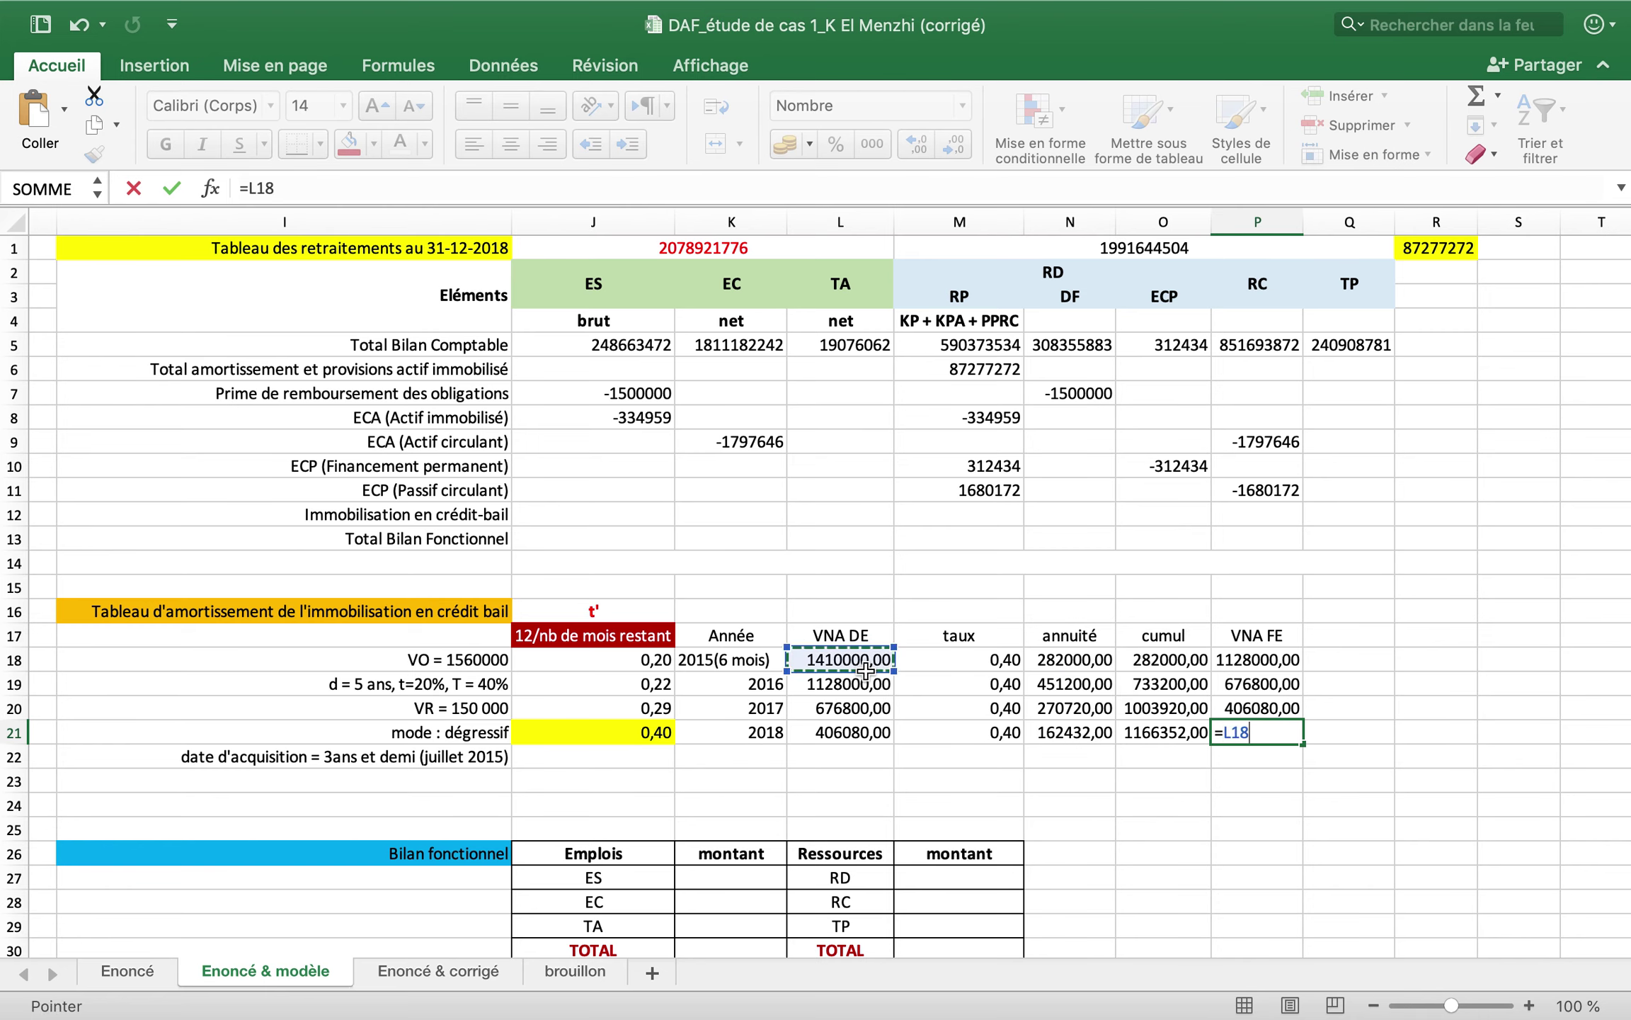
type("-")
left_click(1158, 732)
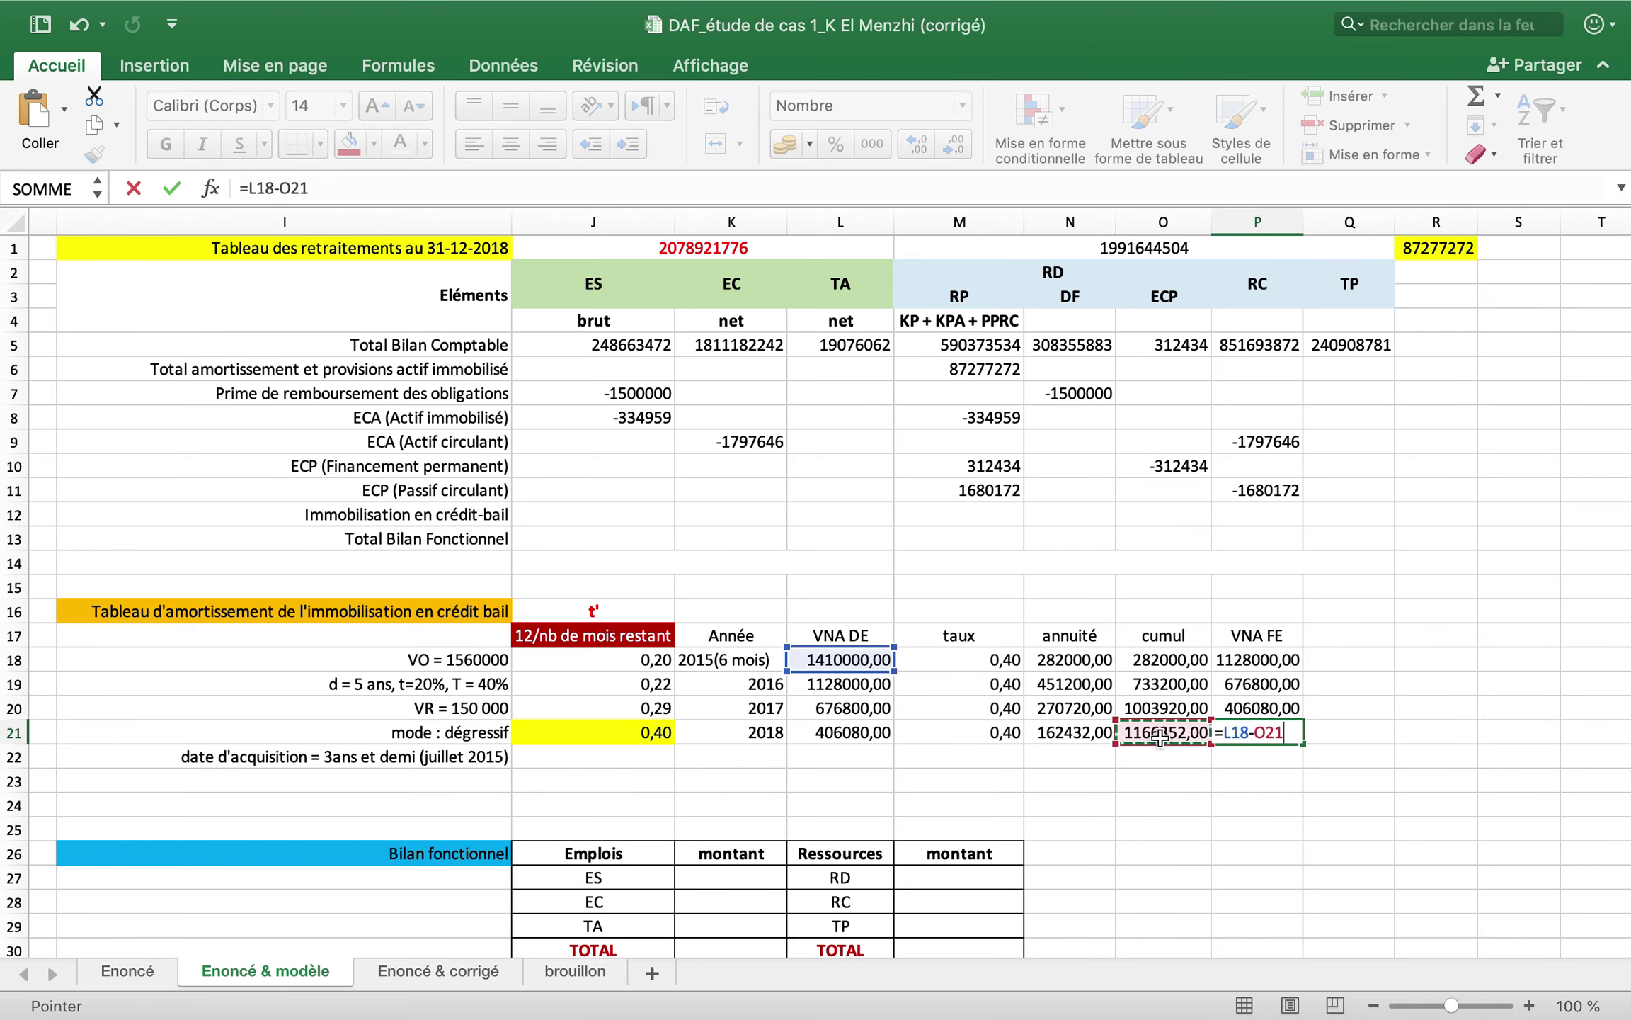
key("Return")
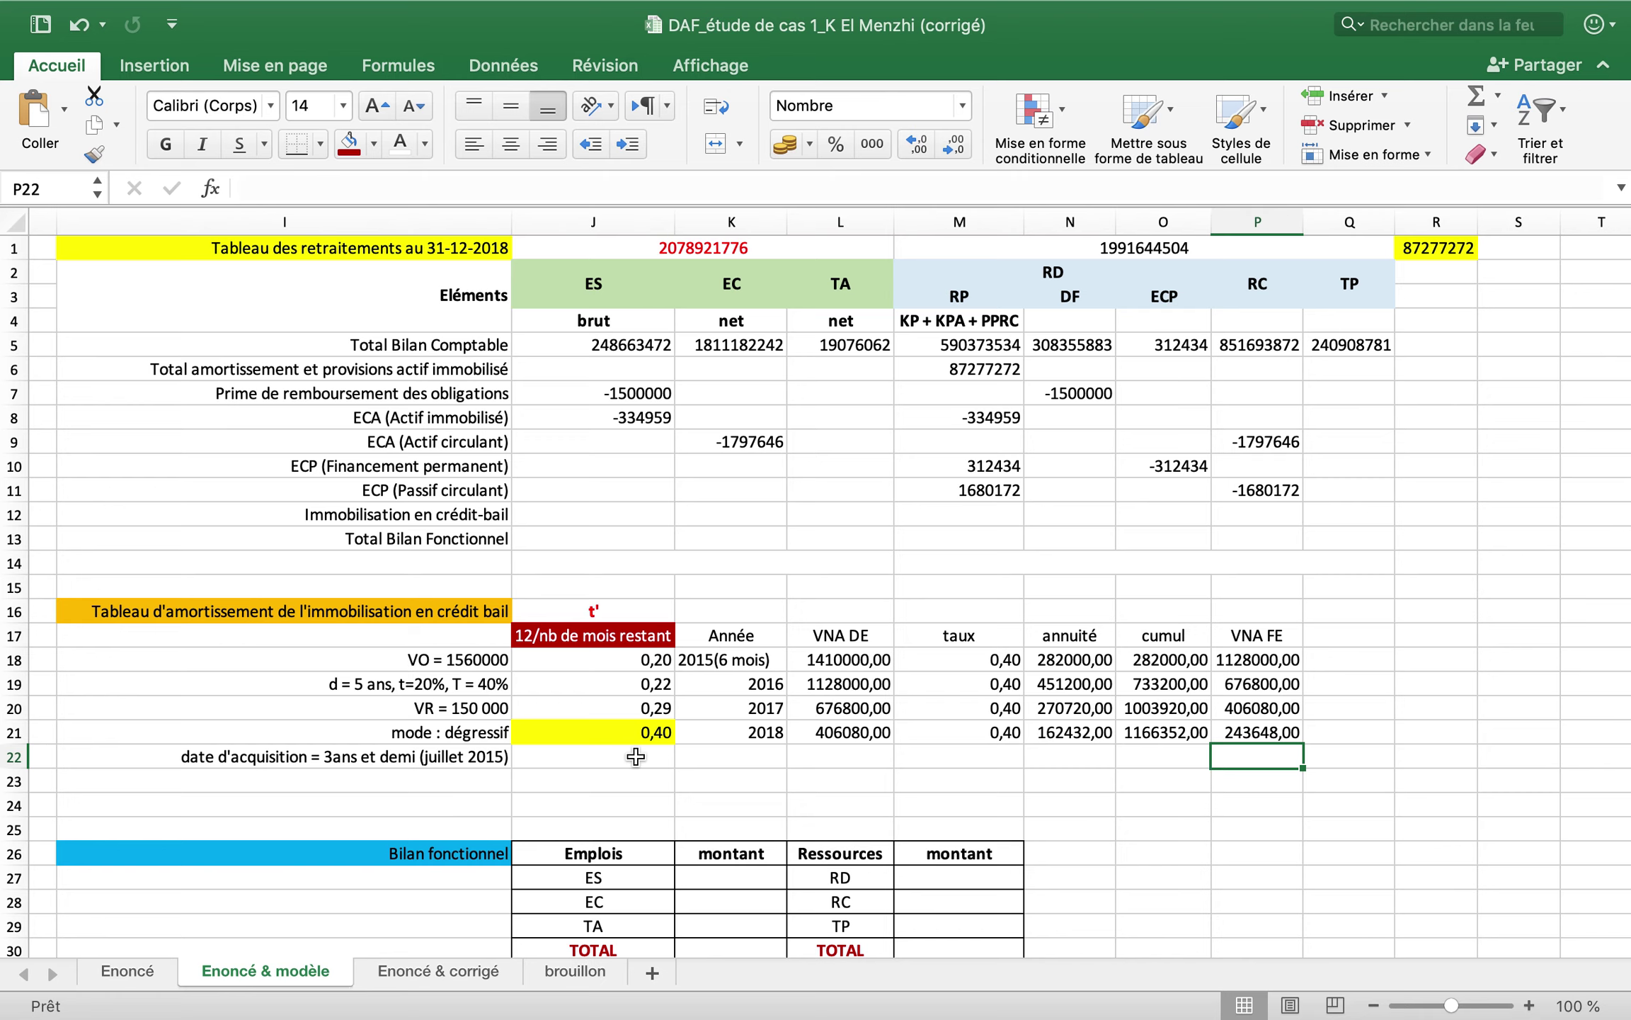
- Add the years 2019 in K22 and 2020 (6 mois) in K23 to the Année column of the amortization table
left_click(759, 759)
type("2")
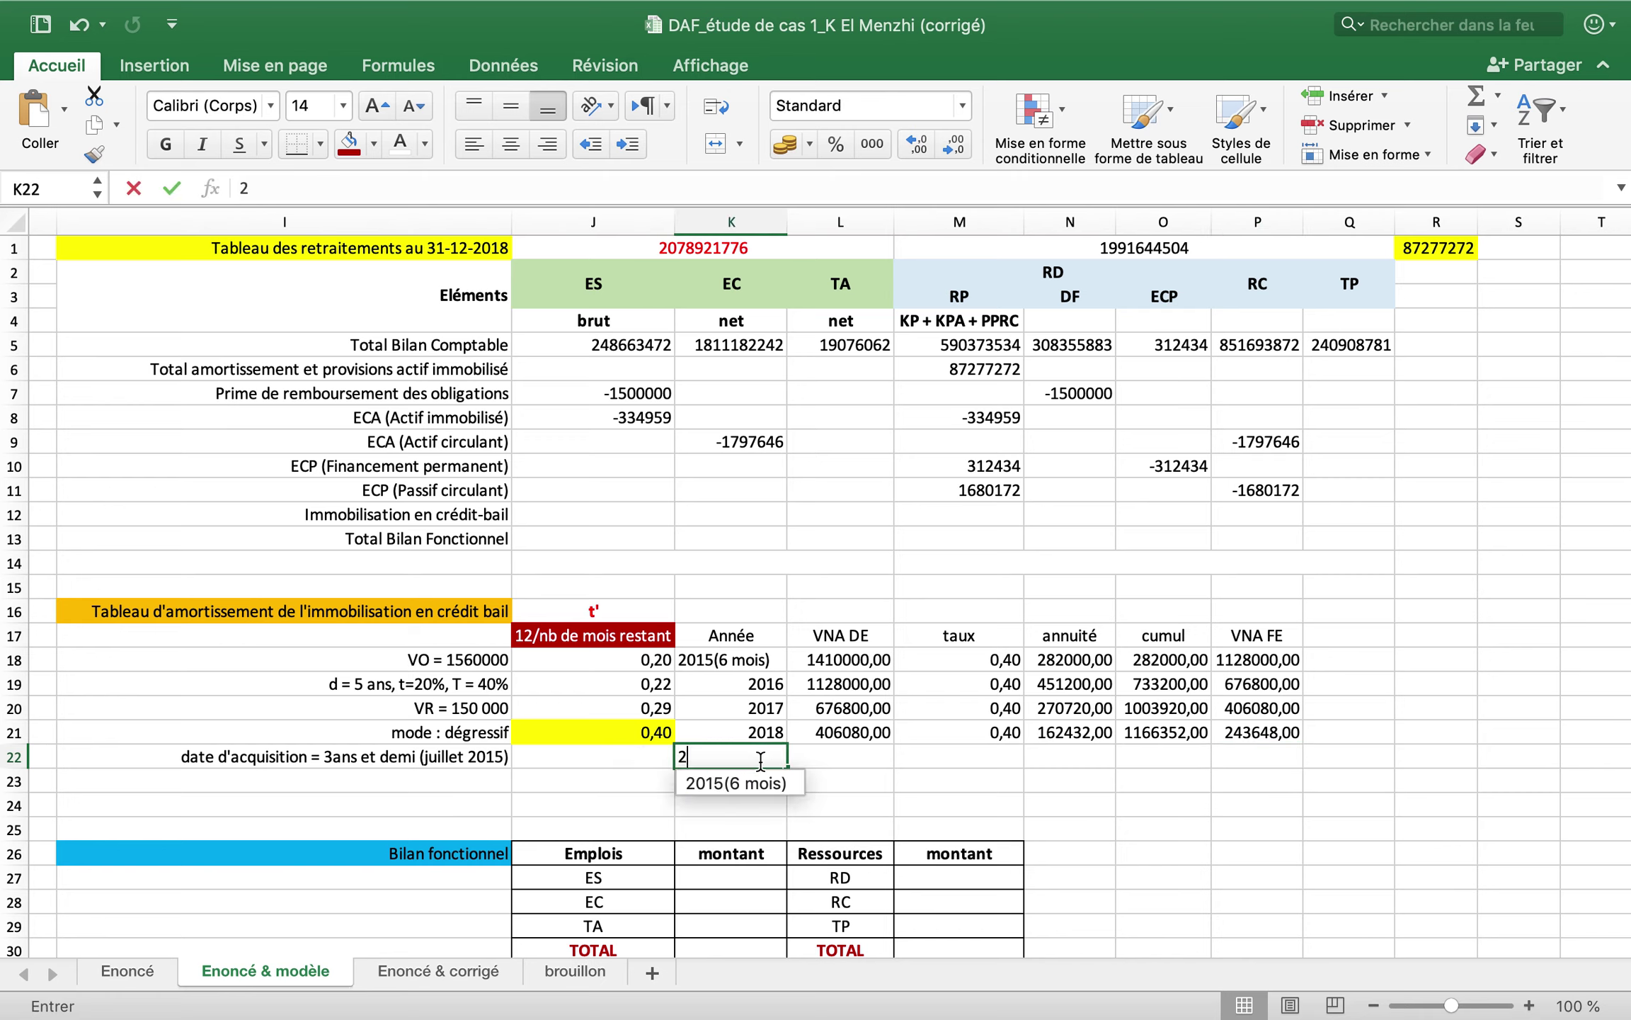
type("019")
key("Return")
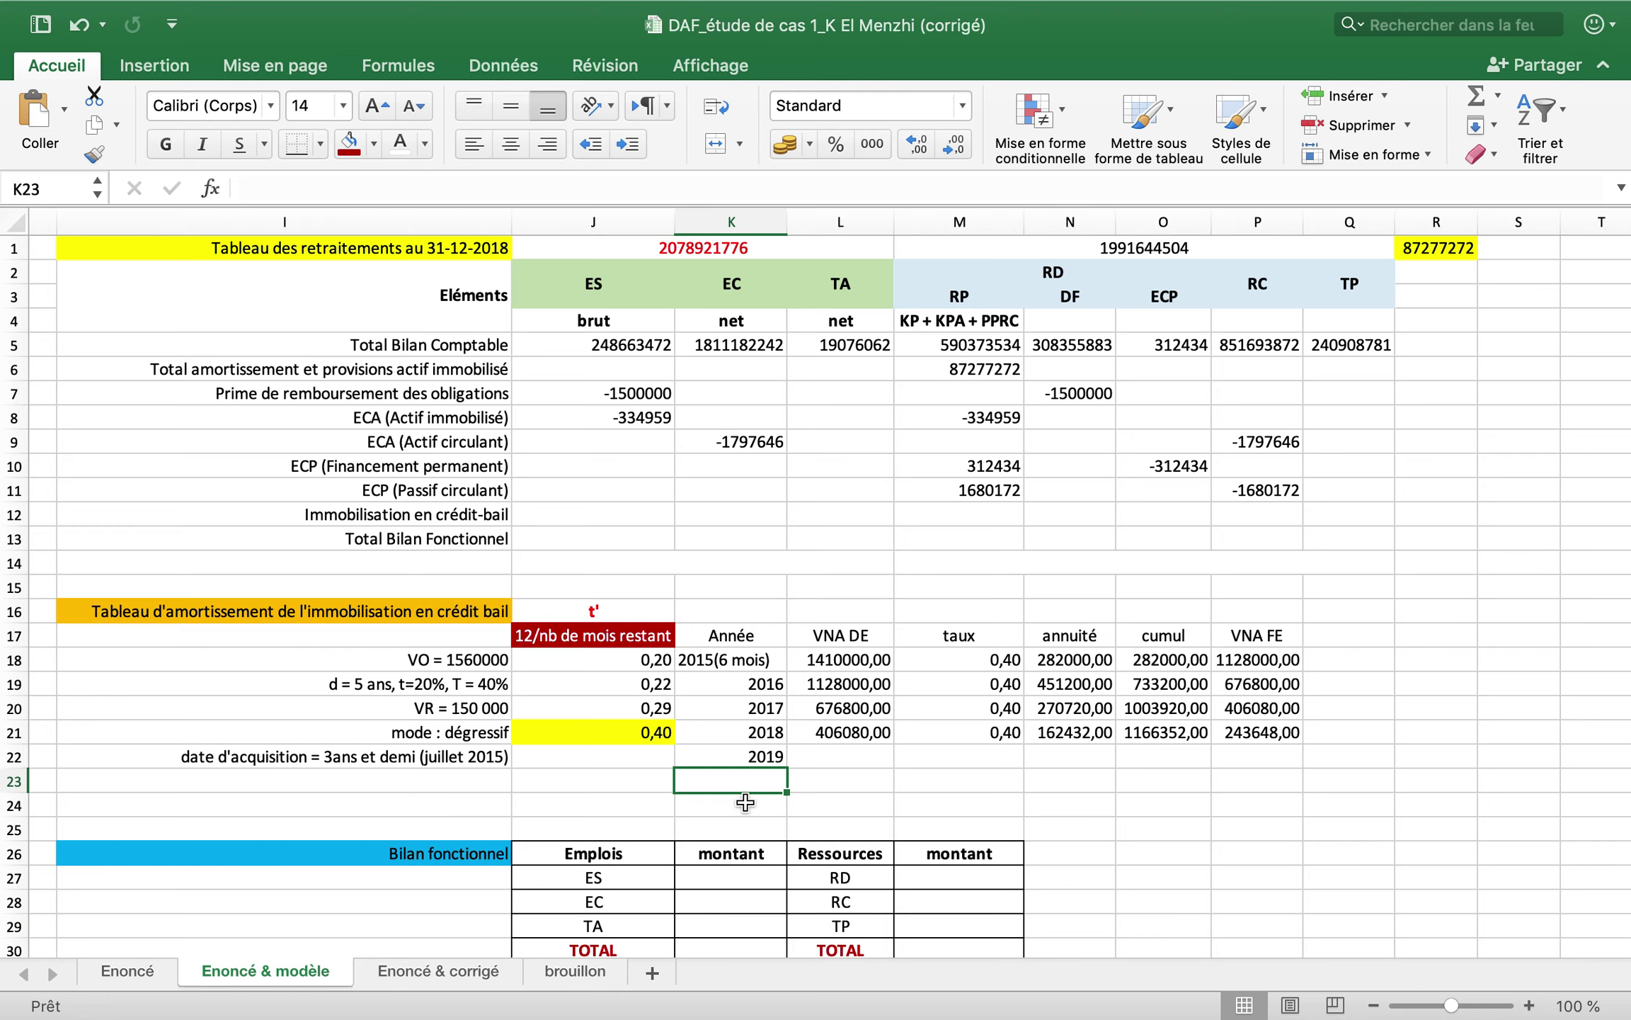
type("2020 (6 m")
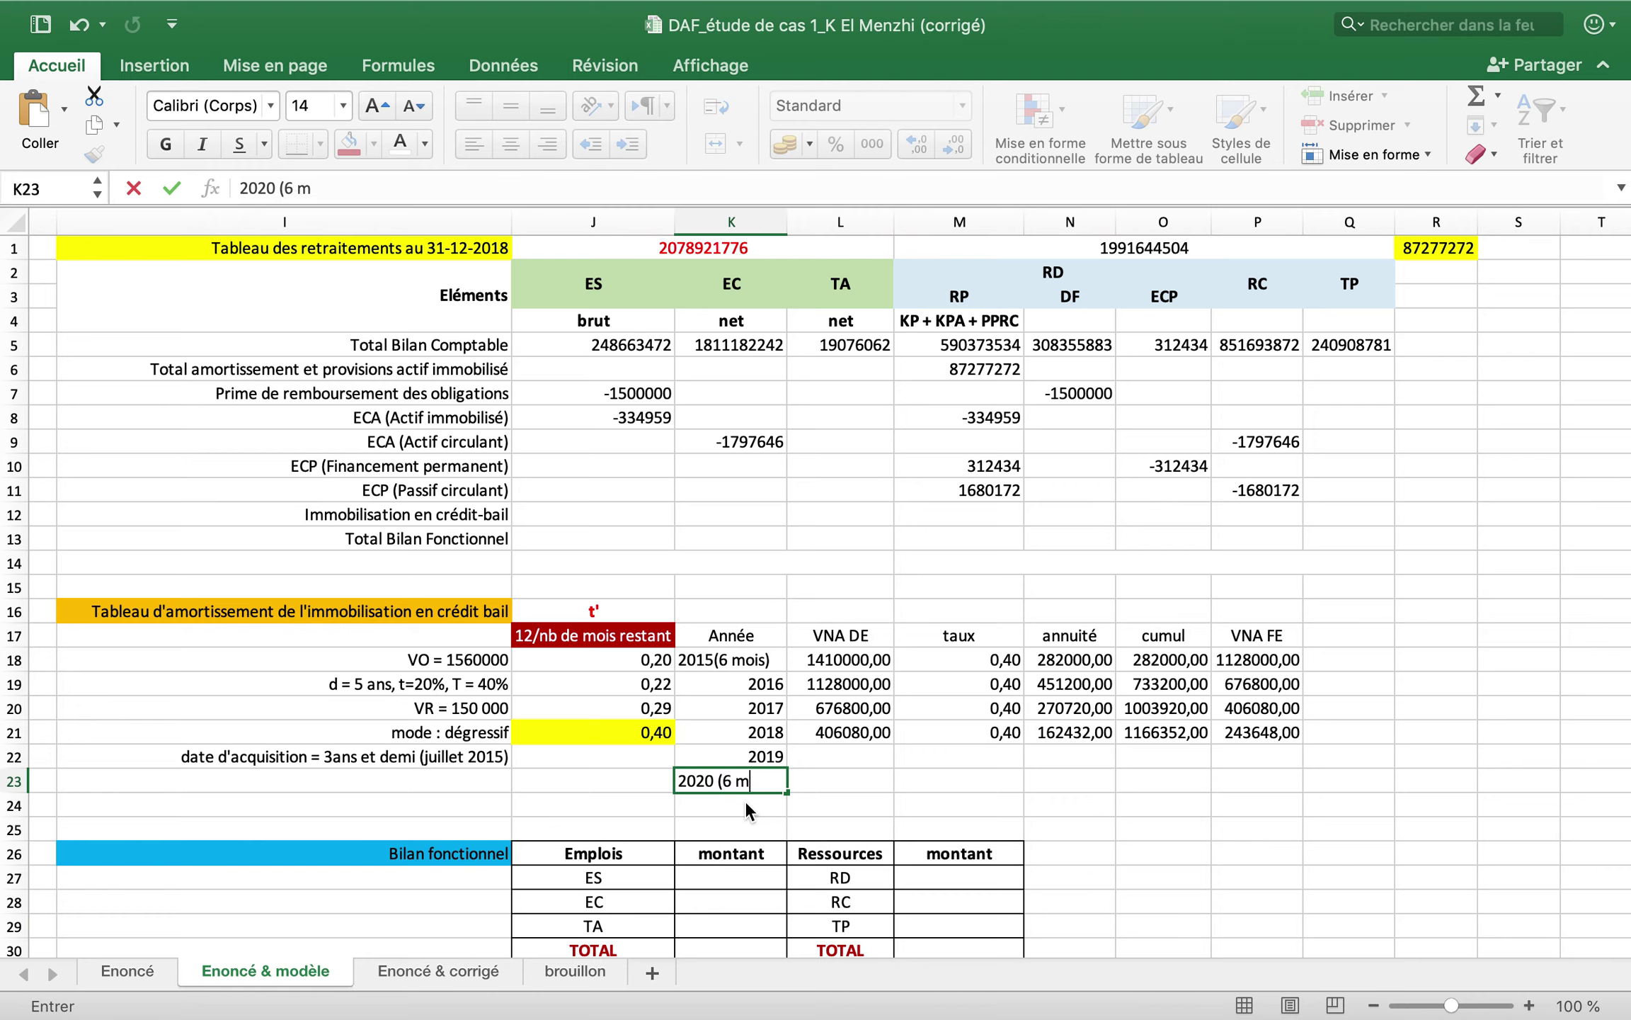
type("ois)")
key("Return")
left_click(749, 784)
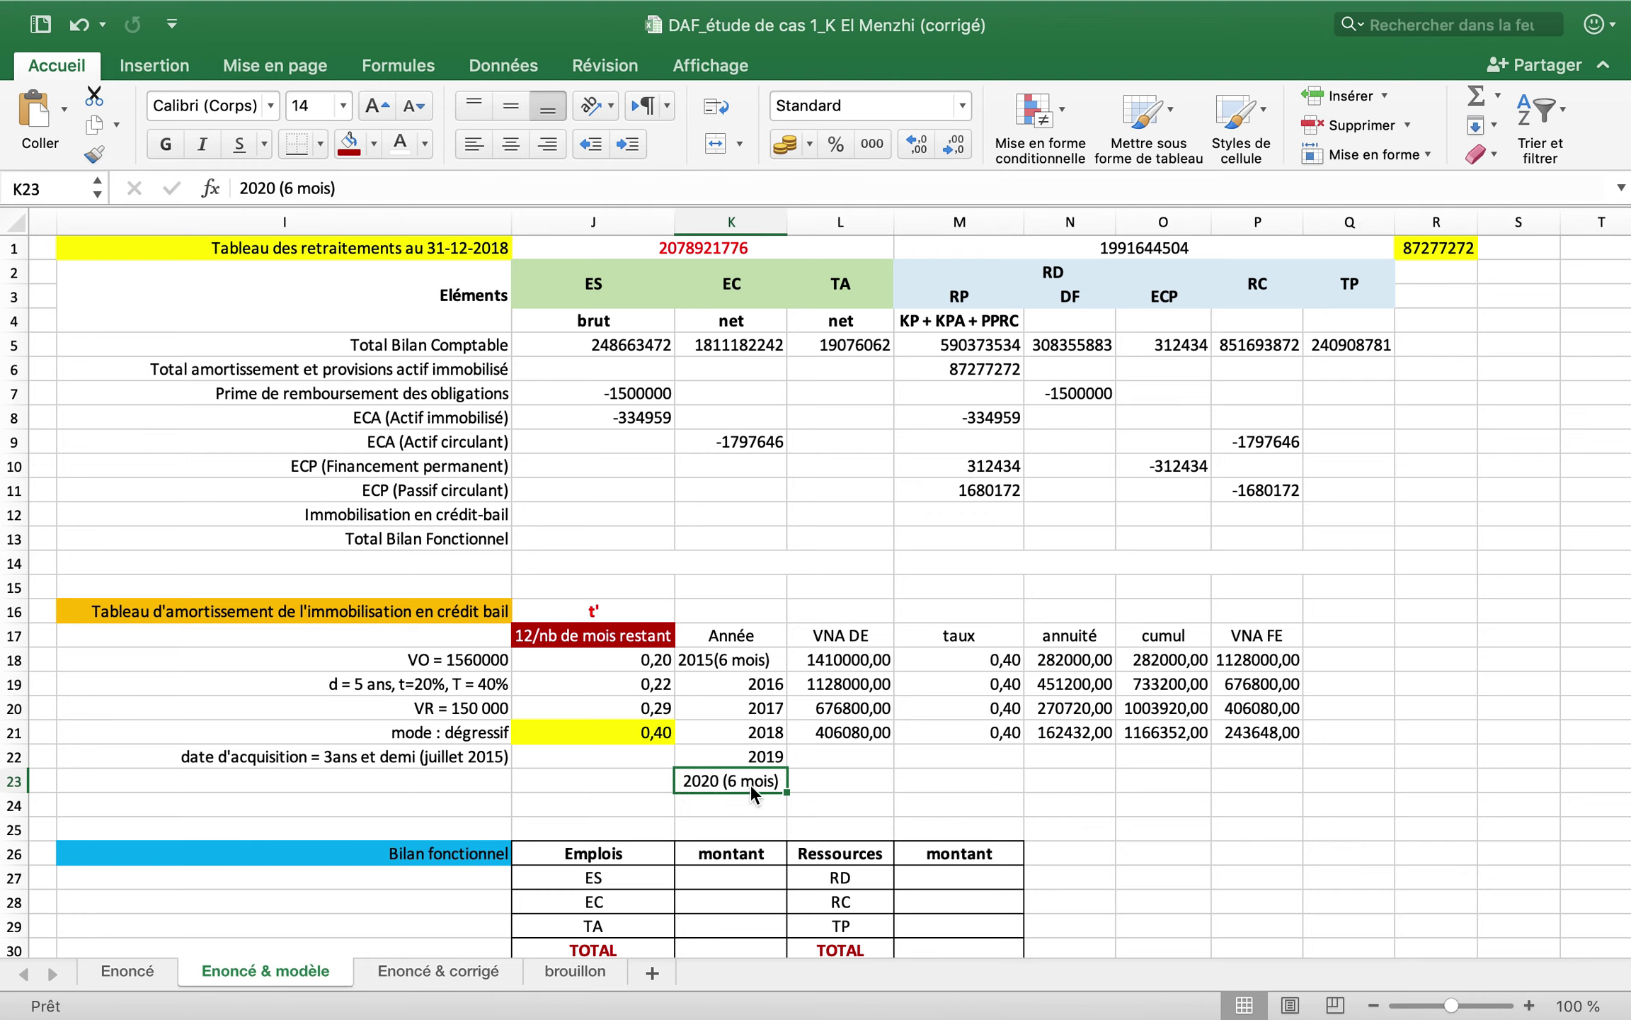
- Enter =12/(60-6-12-12-12) in J22 to calculate the 2019 rate t' from the remaining months
left_click(806, 761)
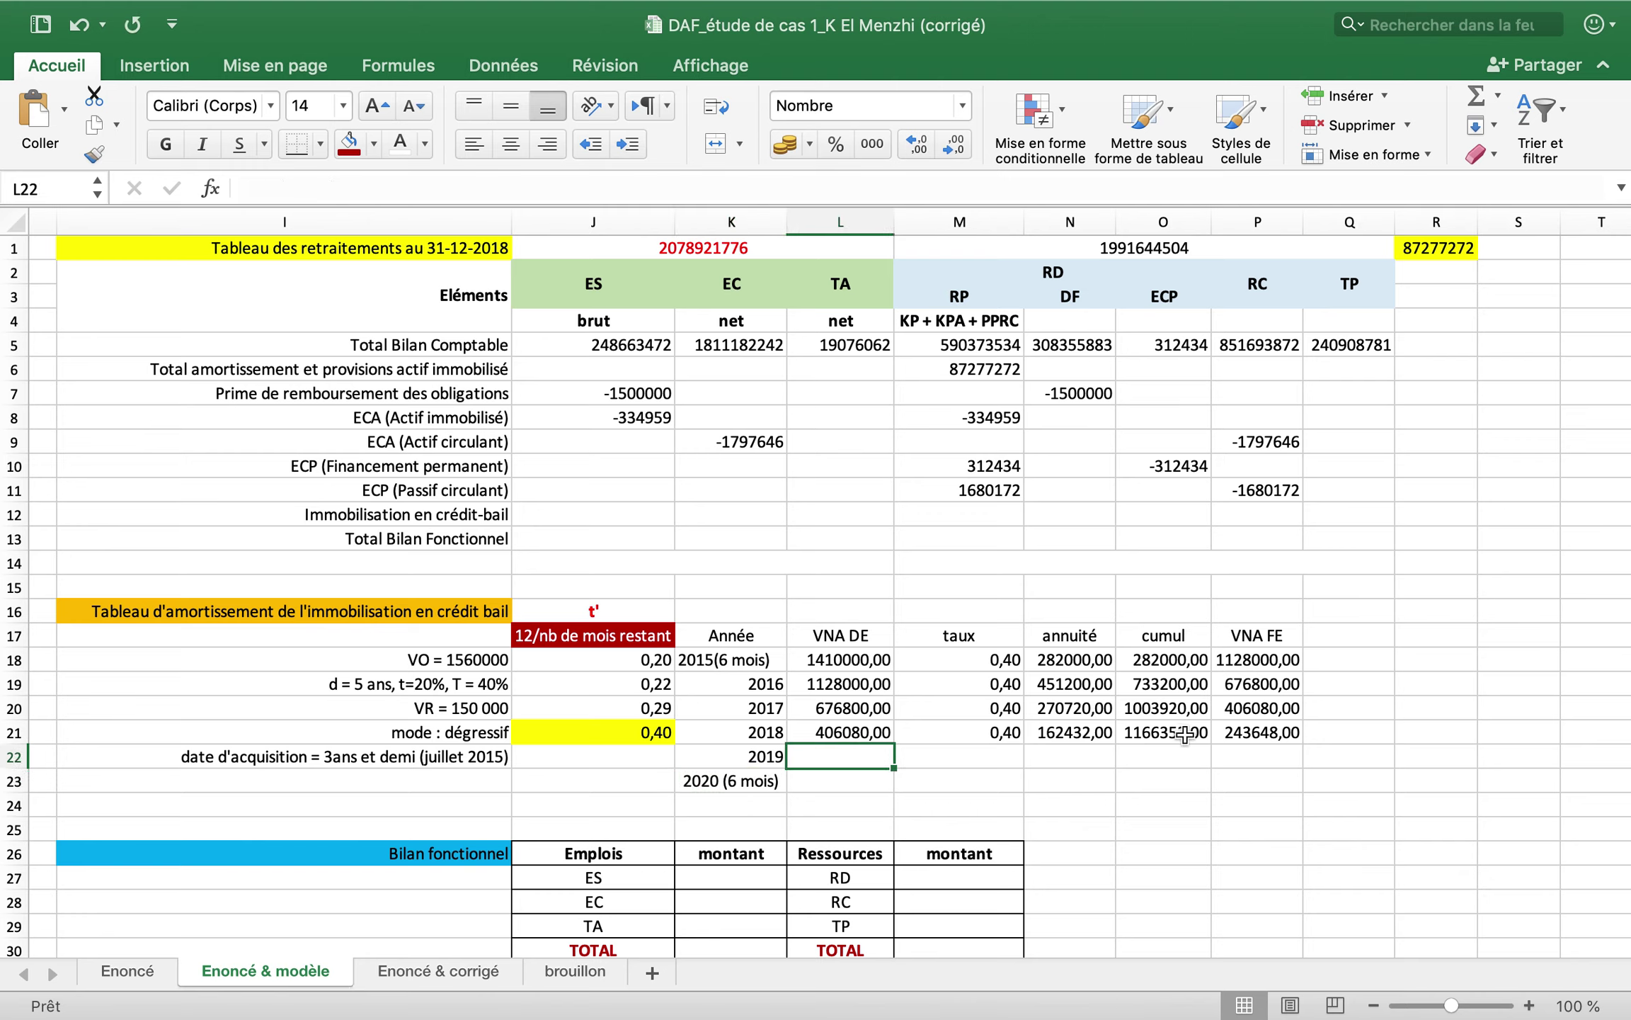
left_click(628, 760)
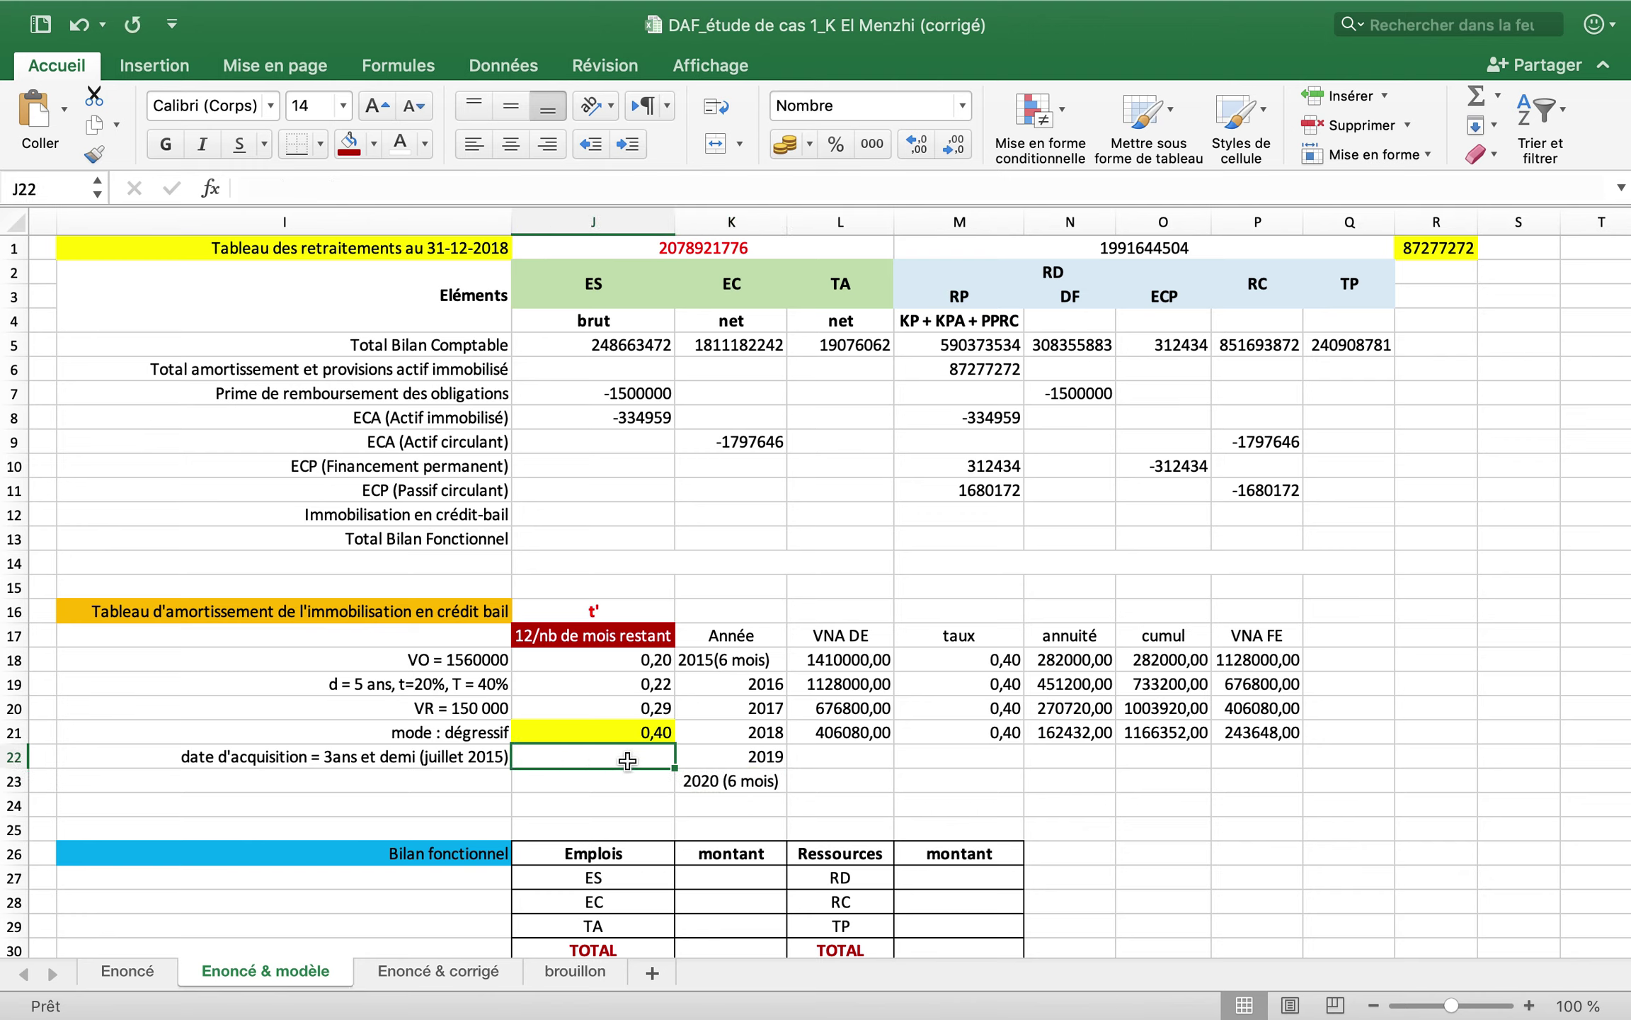
type("12")
key("BackSpace")
key("BackSpace")
type("=12/(60")
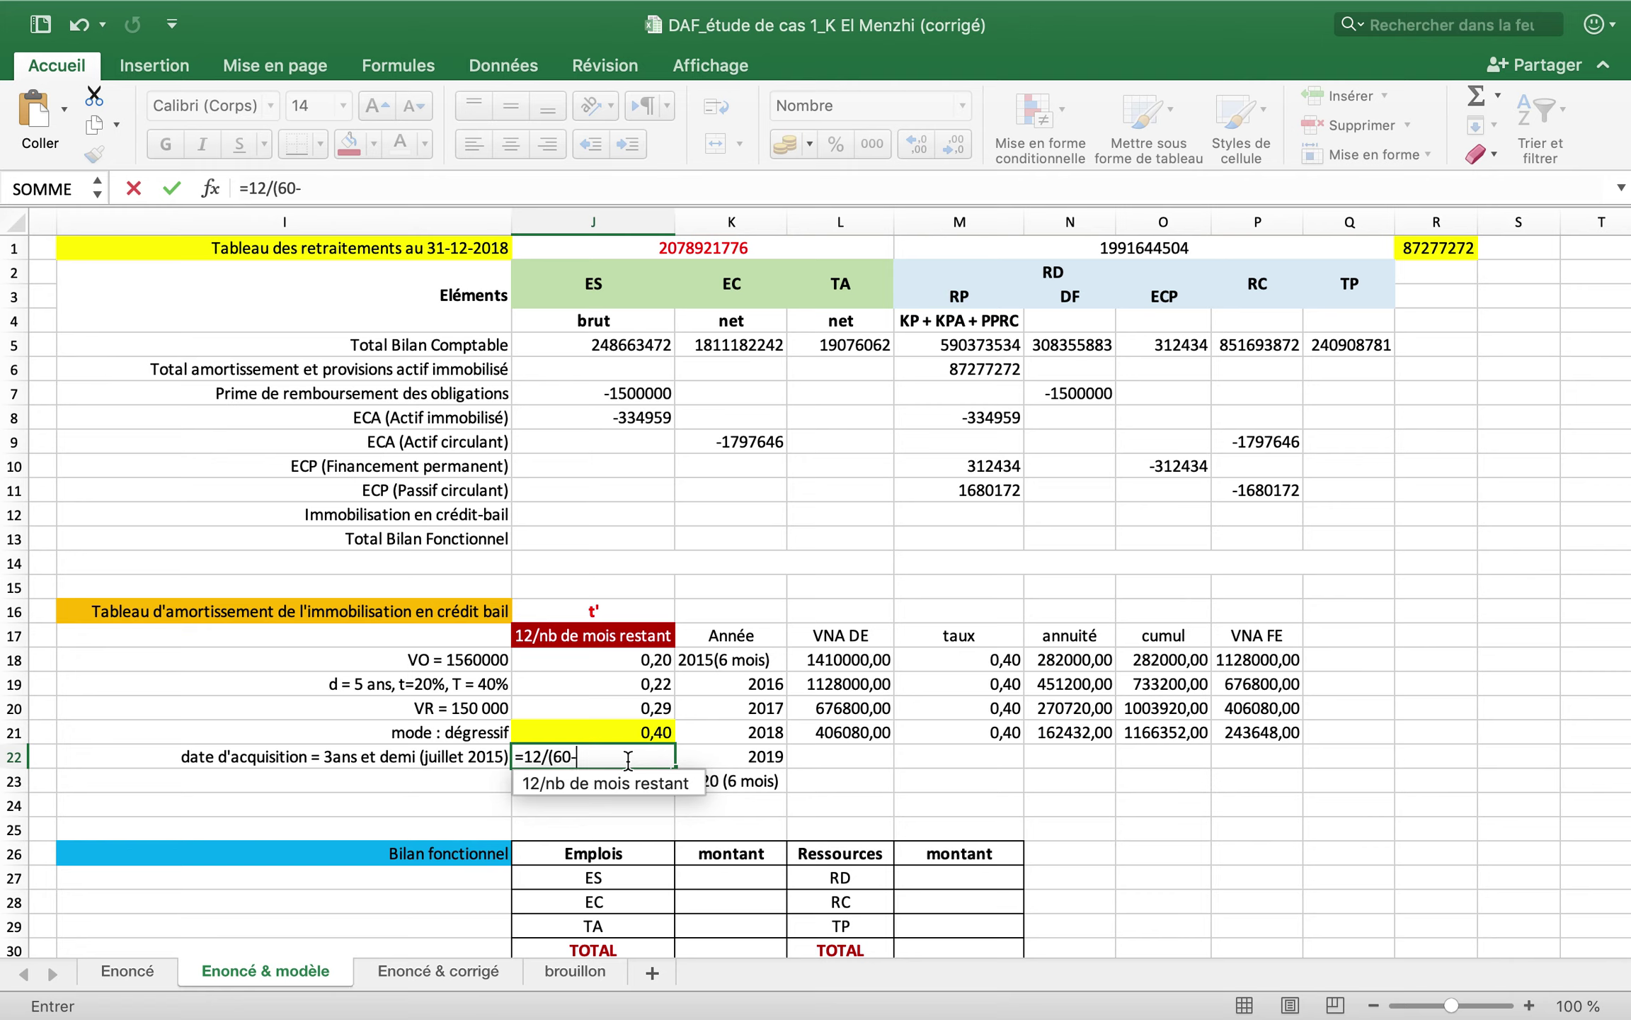
type("-6-12-12-12")
key("Return")
left_click(666, 755)
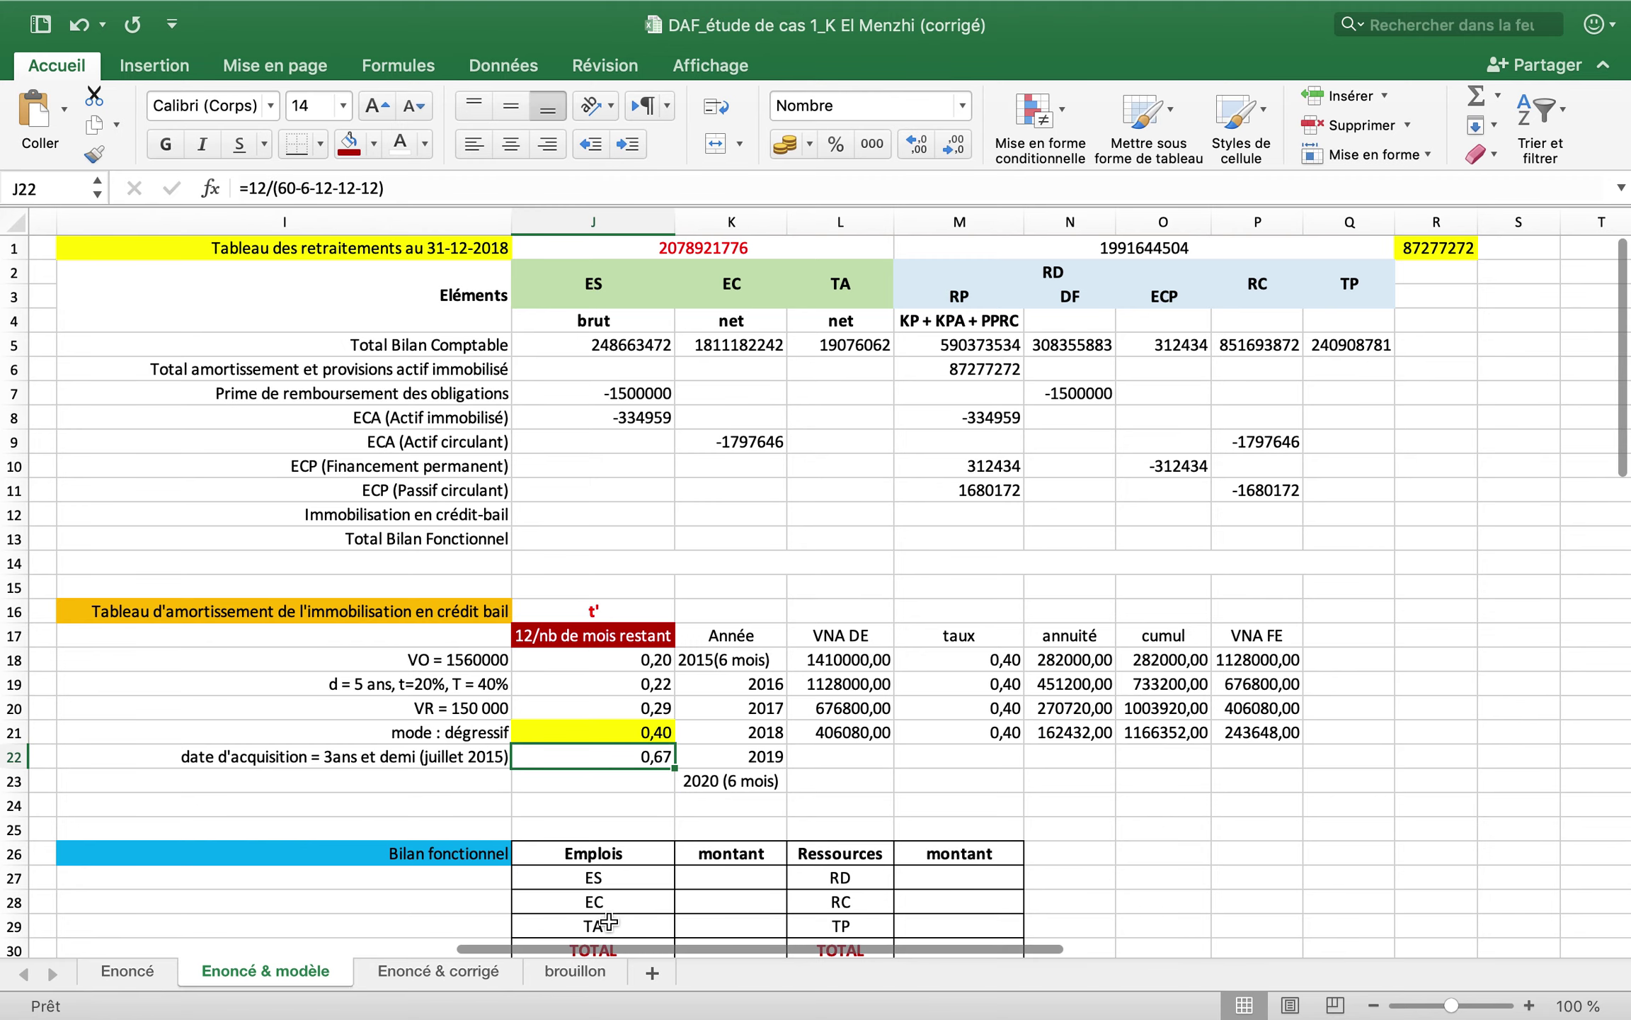
- Check the 2019 rate in J22 against the amortization table on the Enoncé & corrigé sheet, and return to Enoncé & modèle
left_click(457, 970)
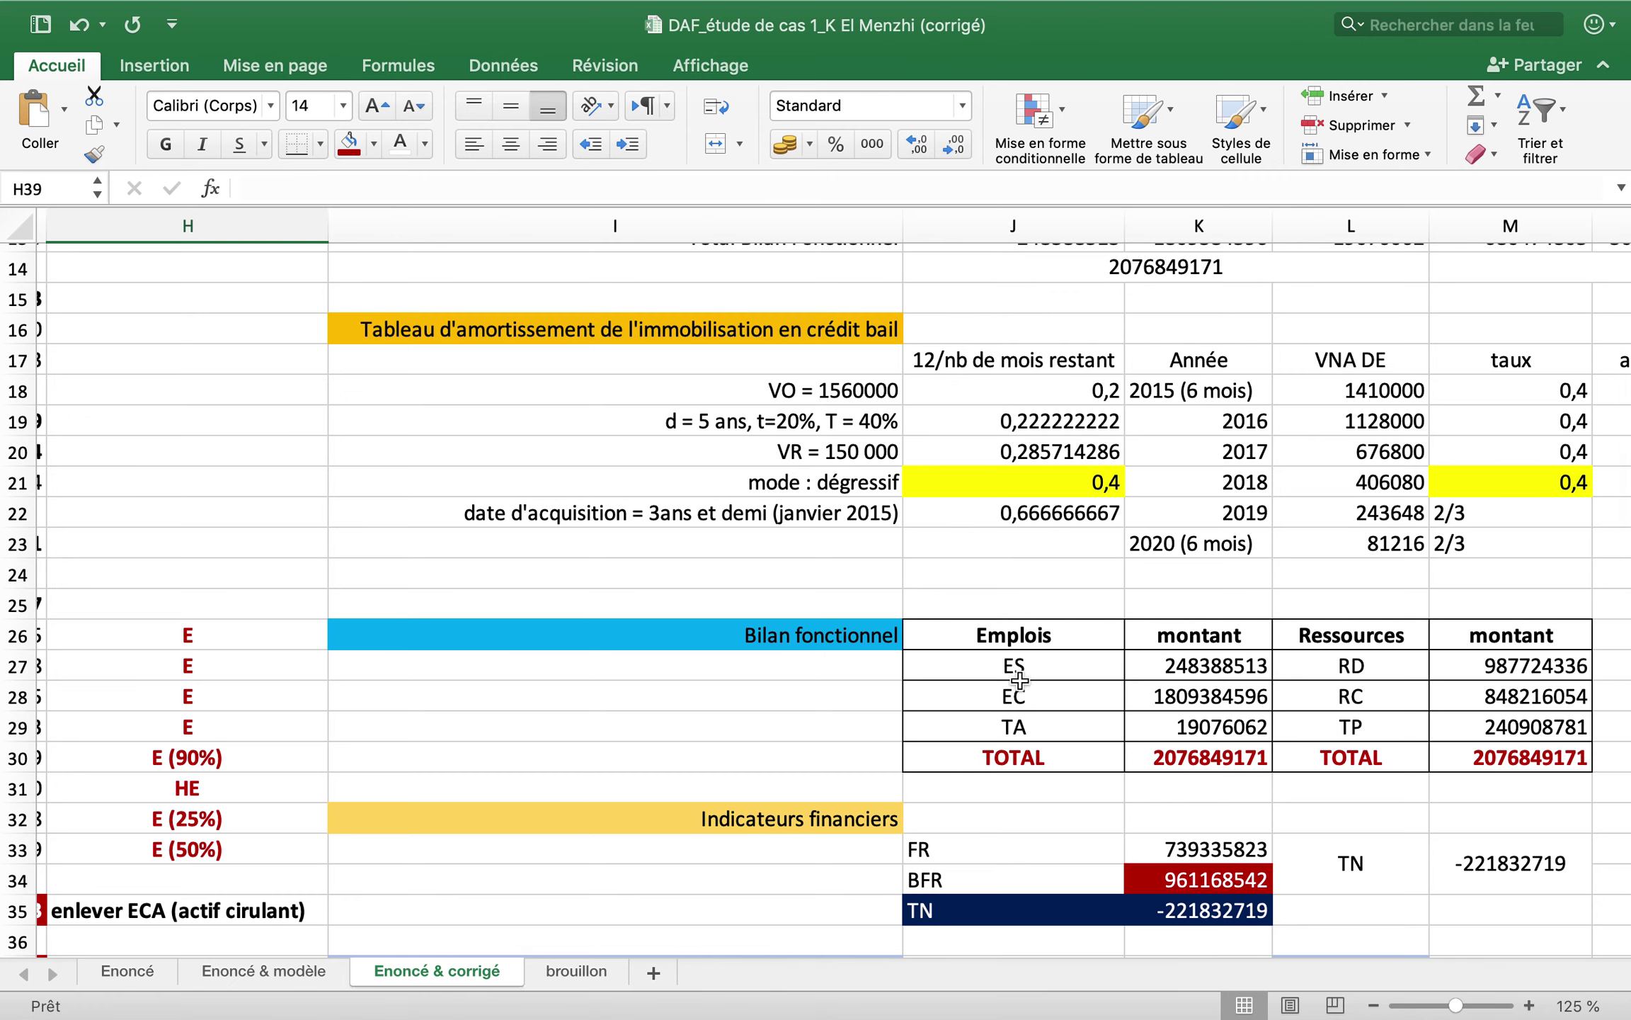
scroll(1019, 679, "right", 3)
scroll(1019, 680, "up", 1)
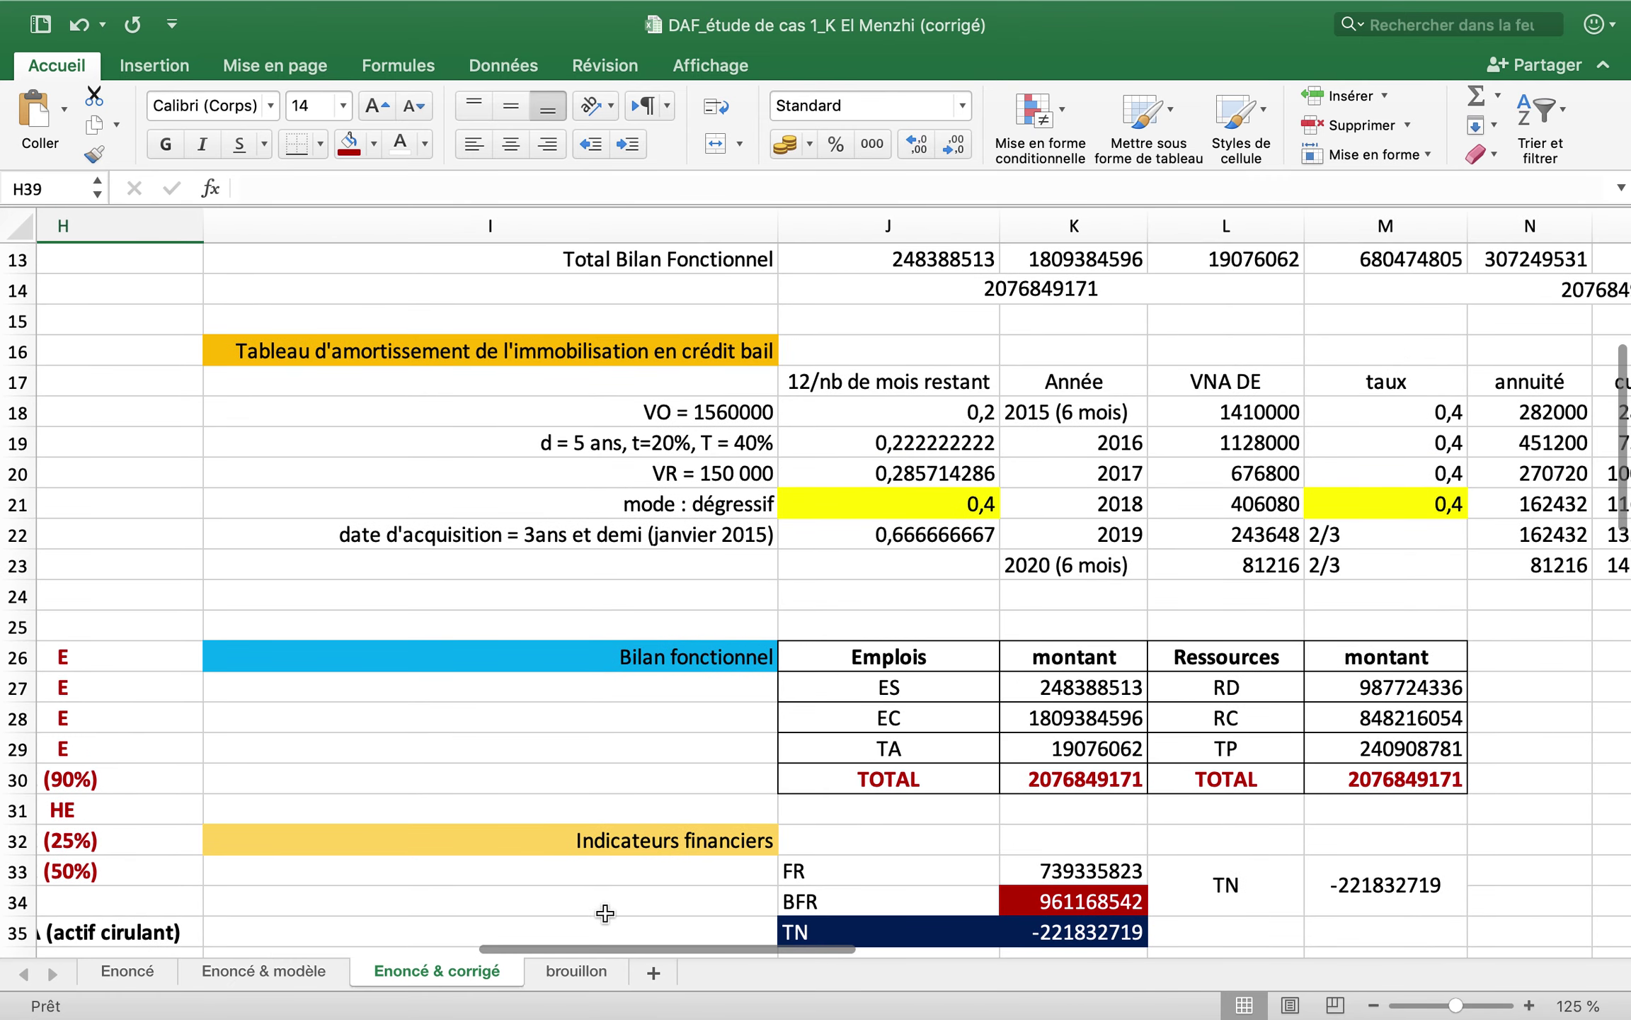
left_click(308, 965)
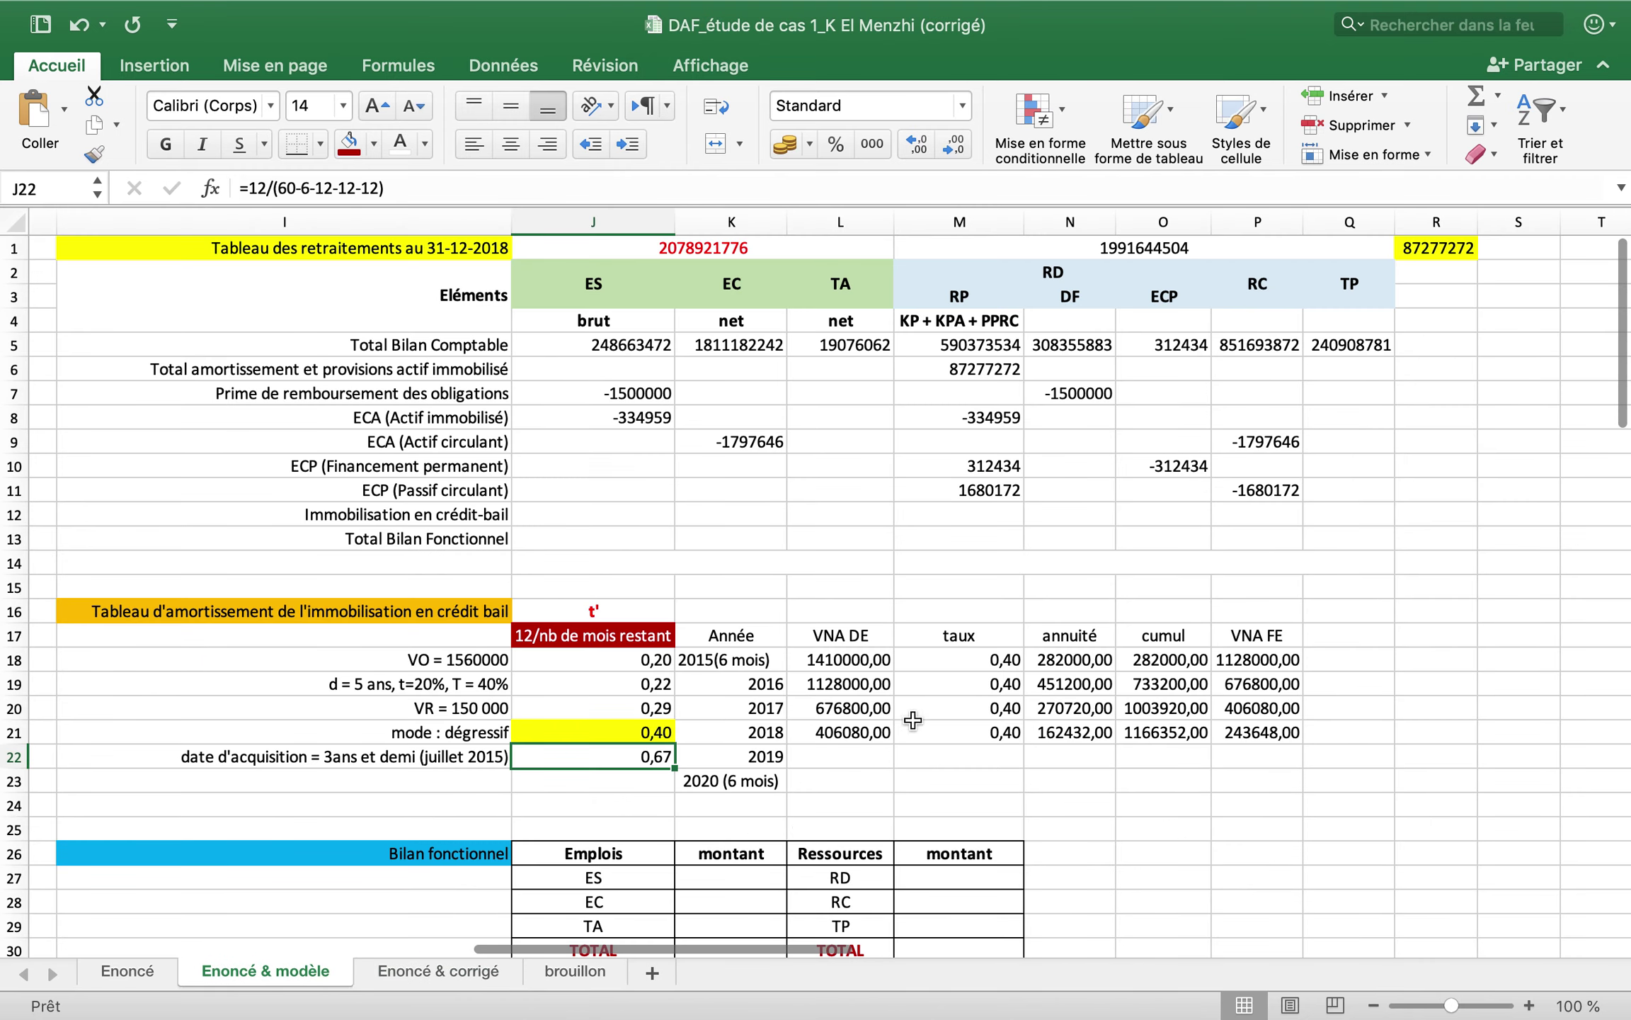
left_click(857, 758)
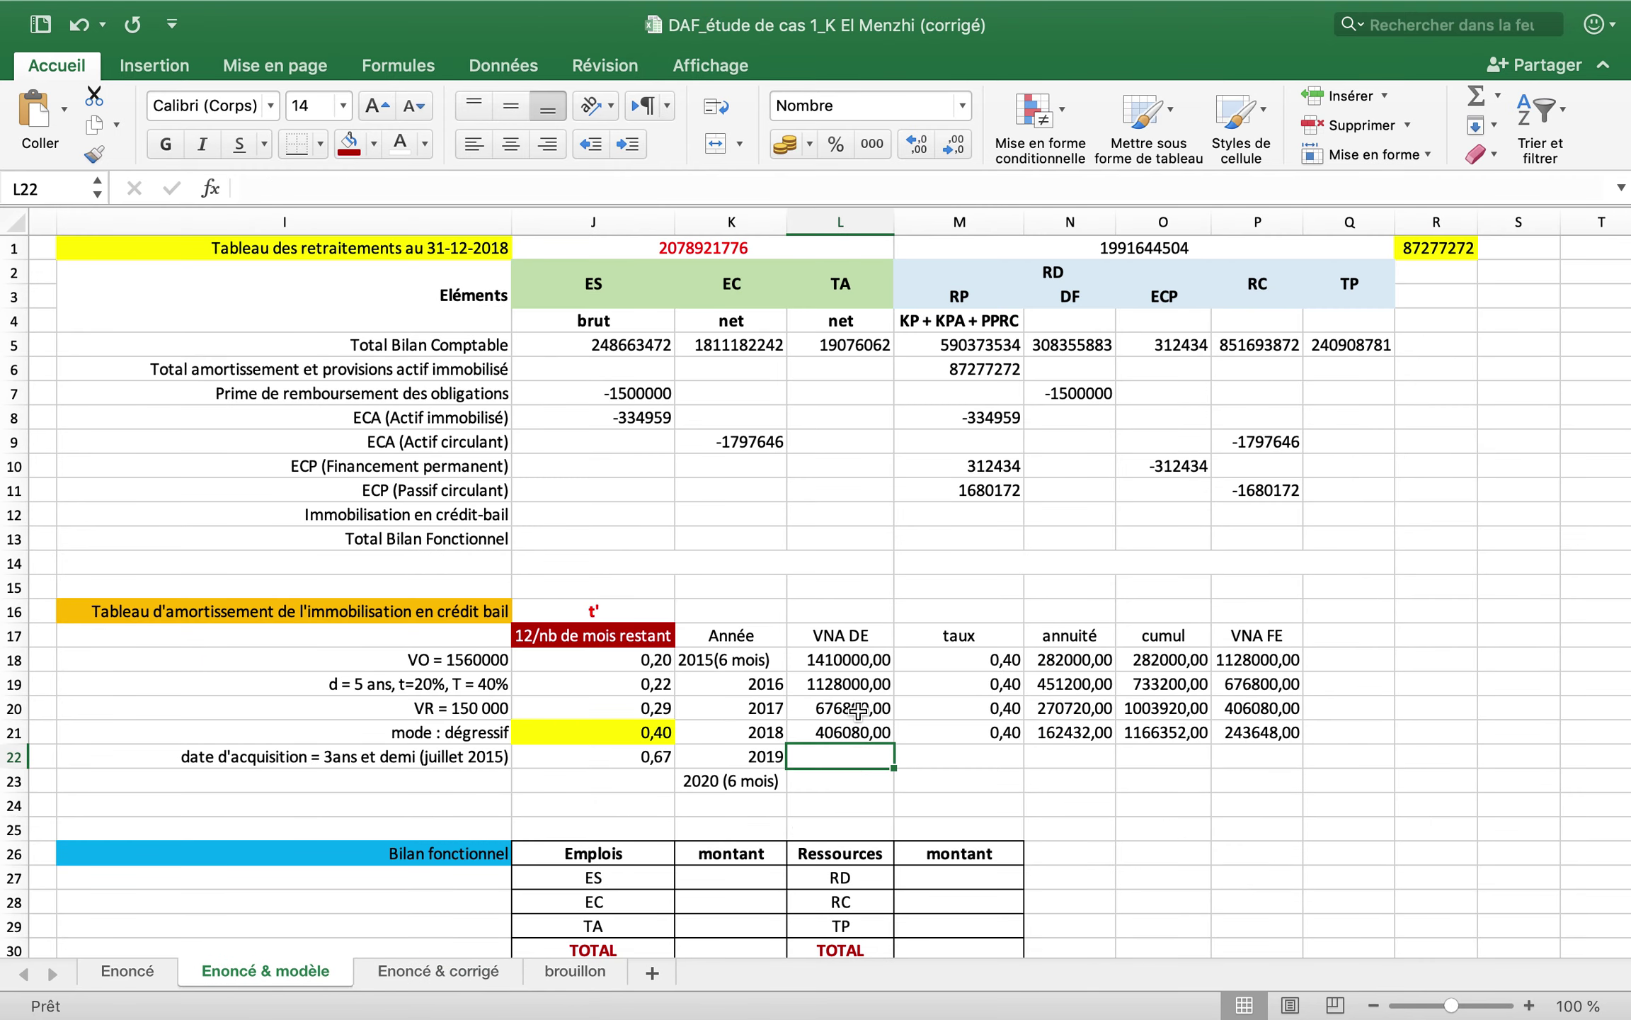
left_click(626, 761)
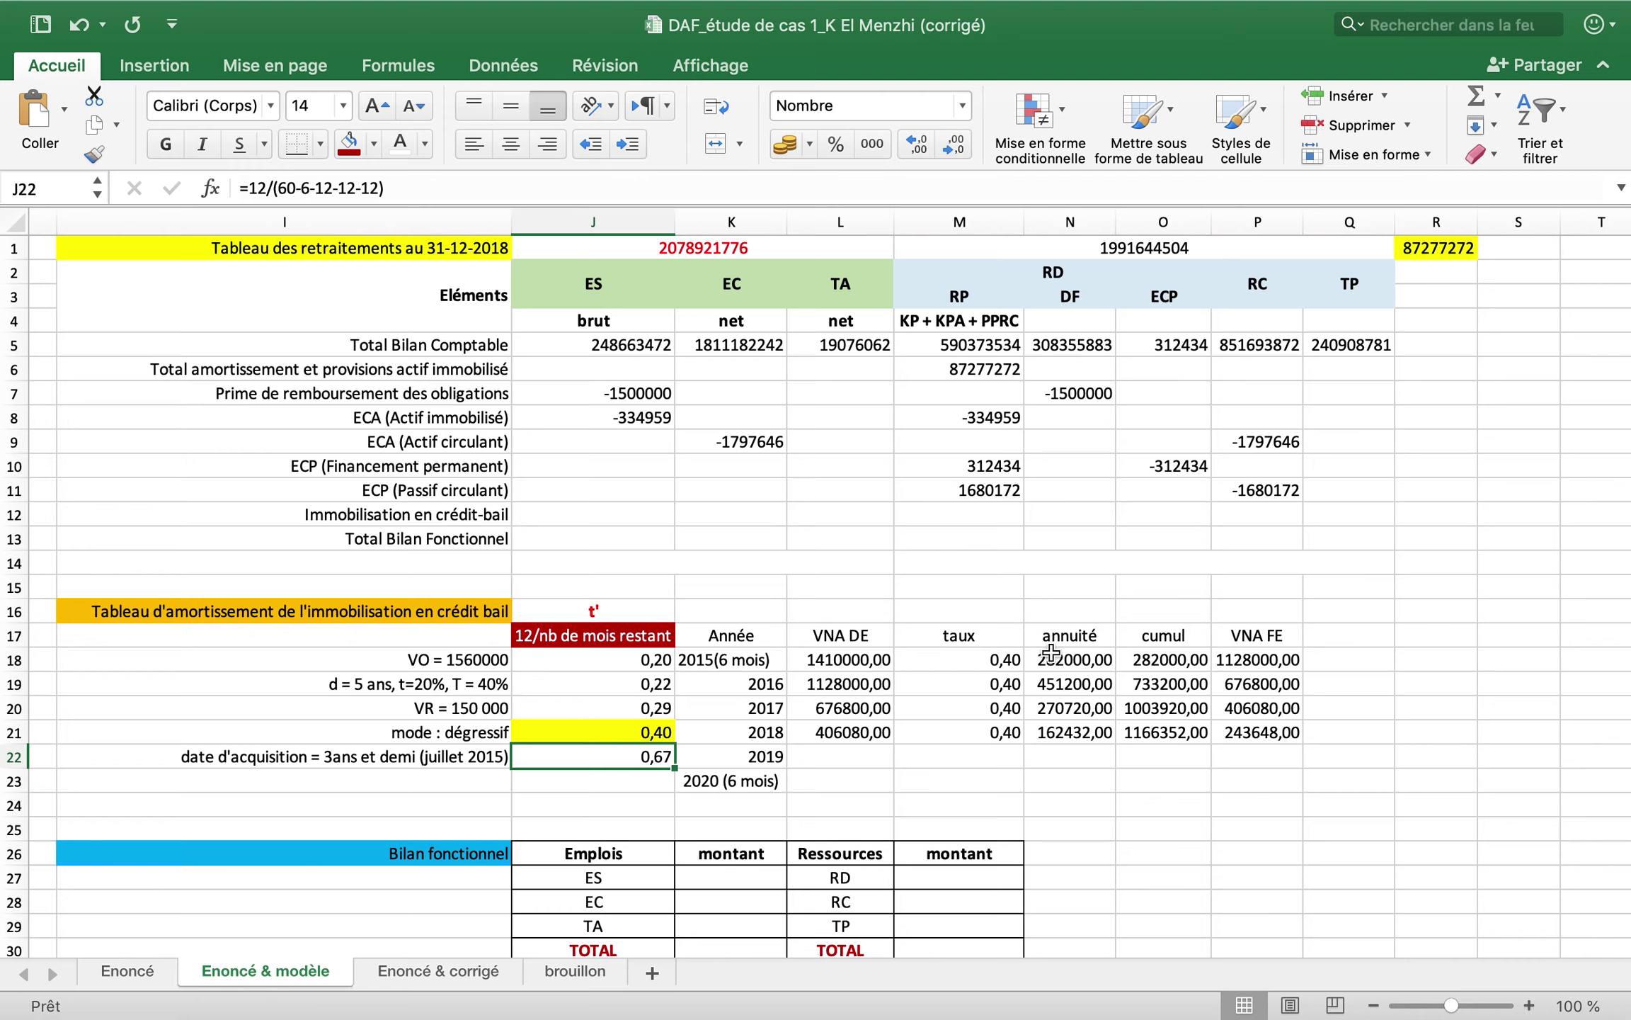
- Format the 2019 rate in J22 with a dark red fill and white font, and copy it into M22 as the 2019 taux
left_click(991, 757)
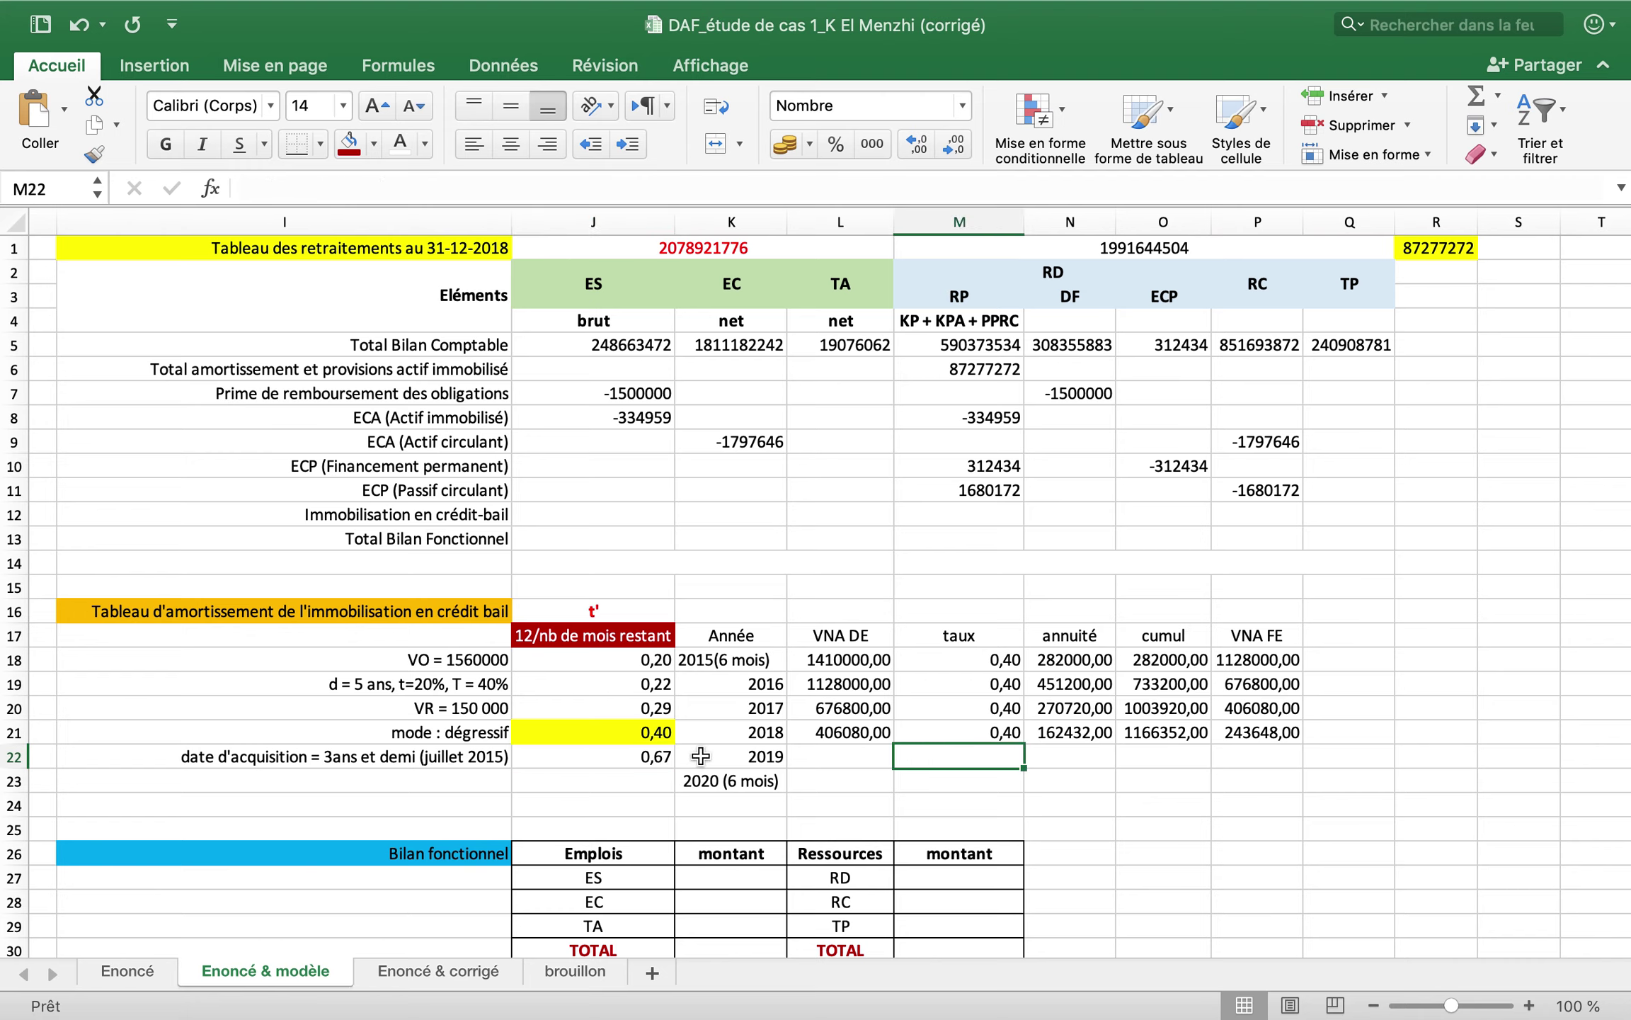
left_click(669, 757)
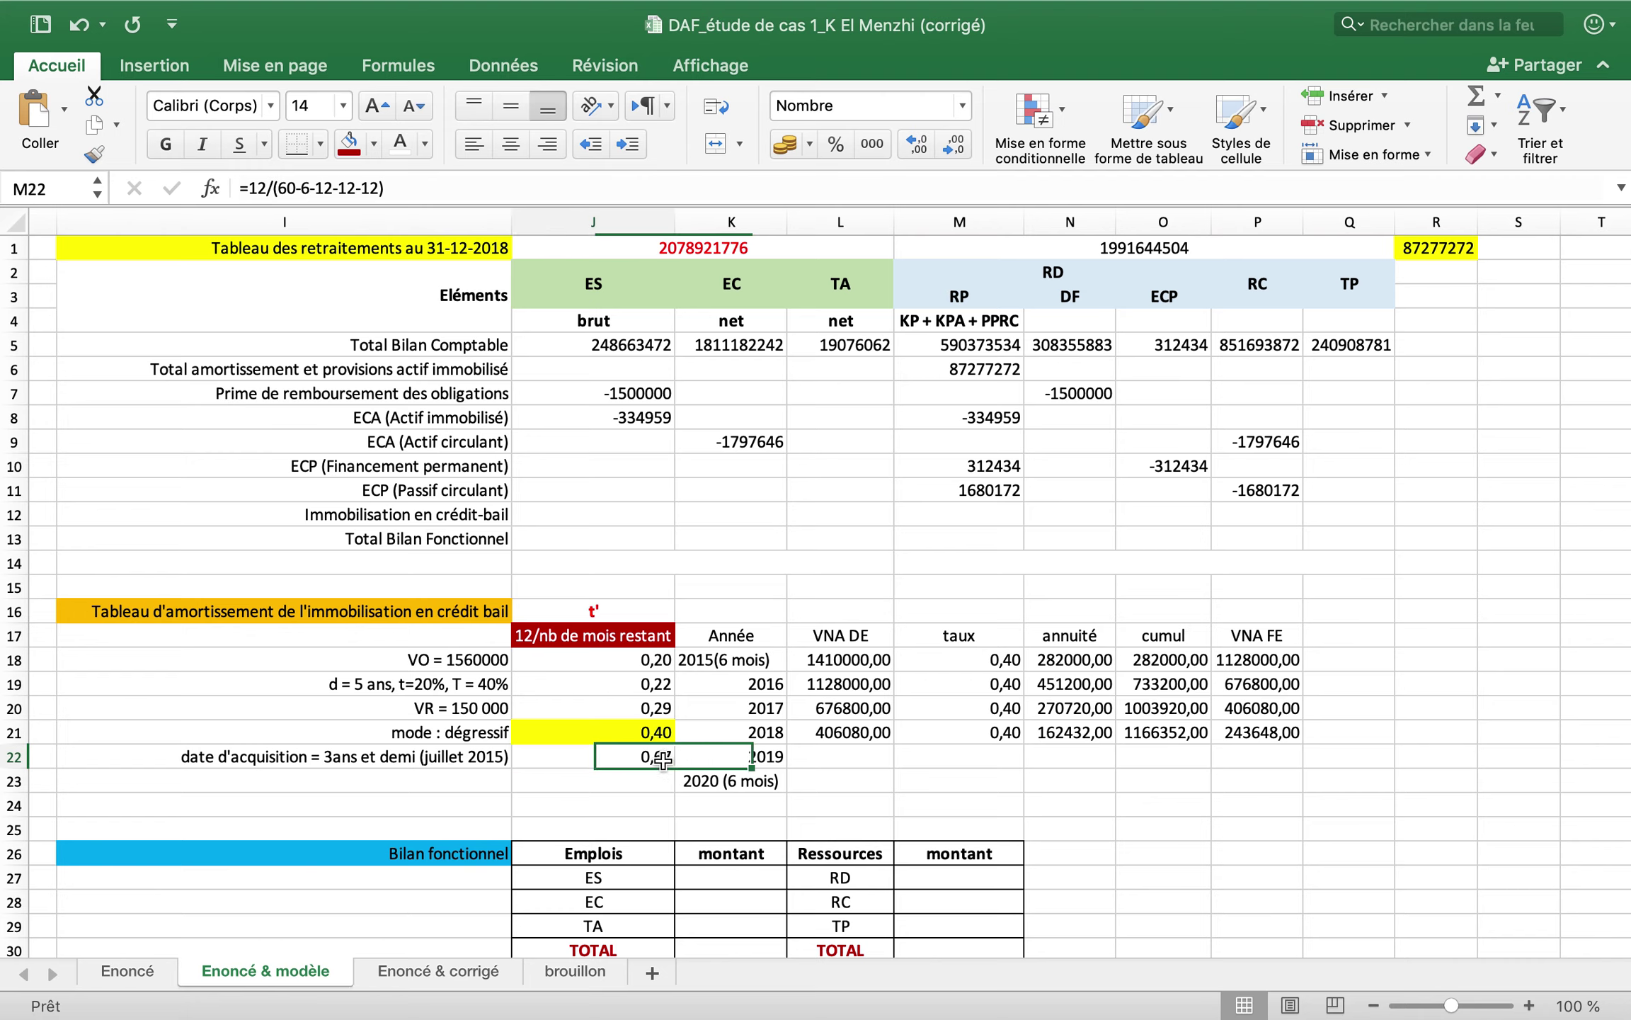
left_click(350, 149)
left_click(401, 145)
key("super+c")
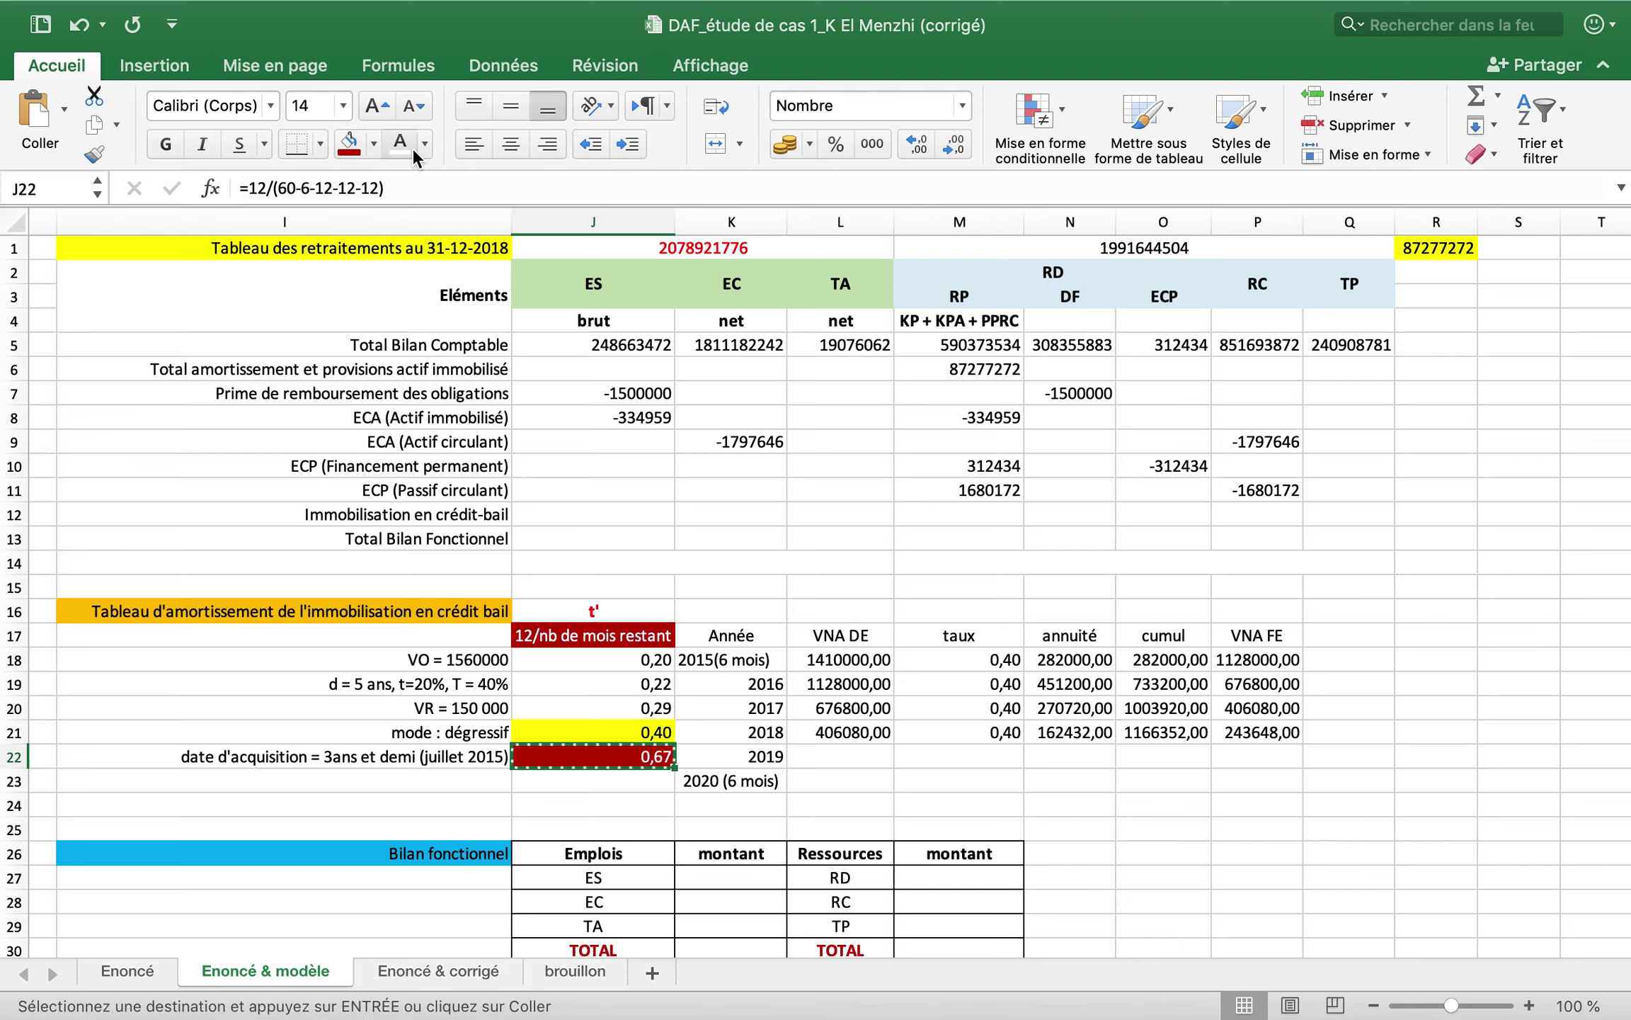
left_click(967, 757)
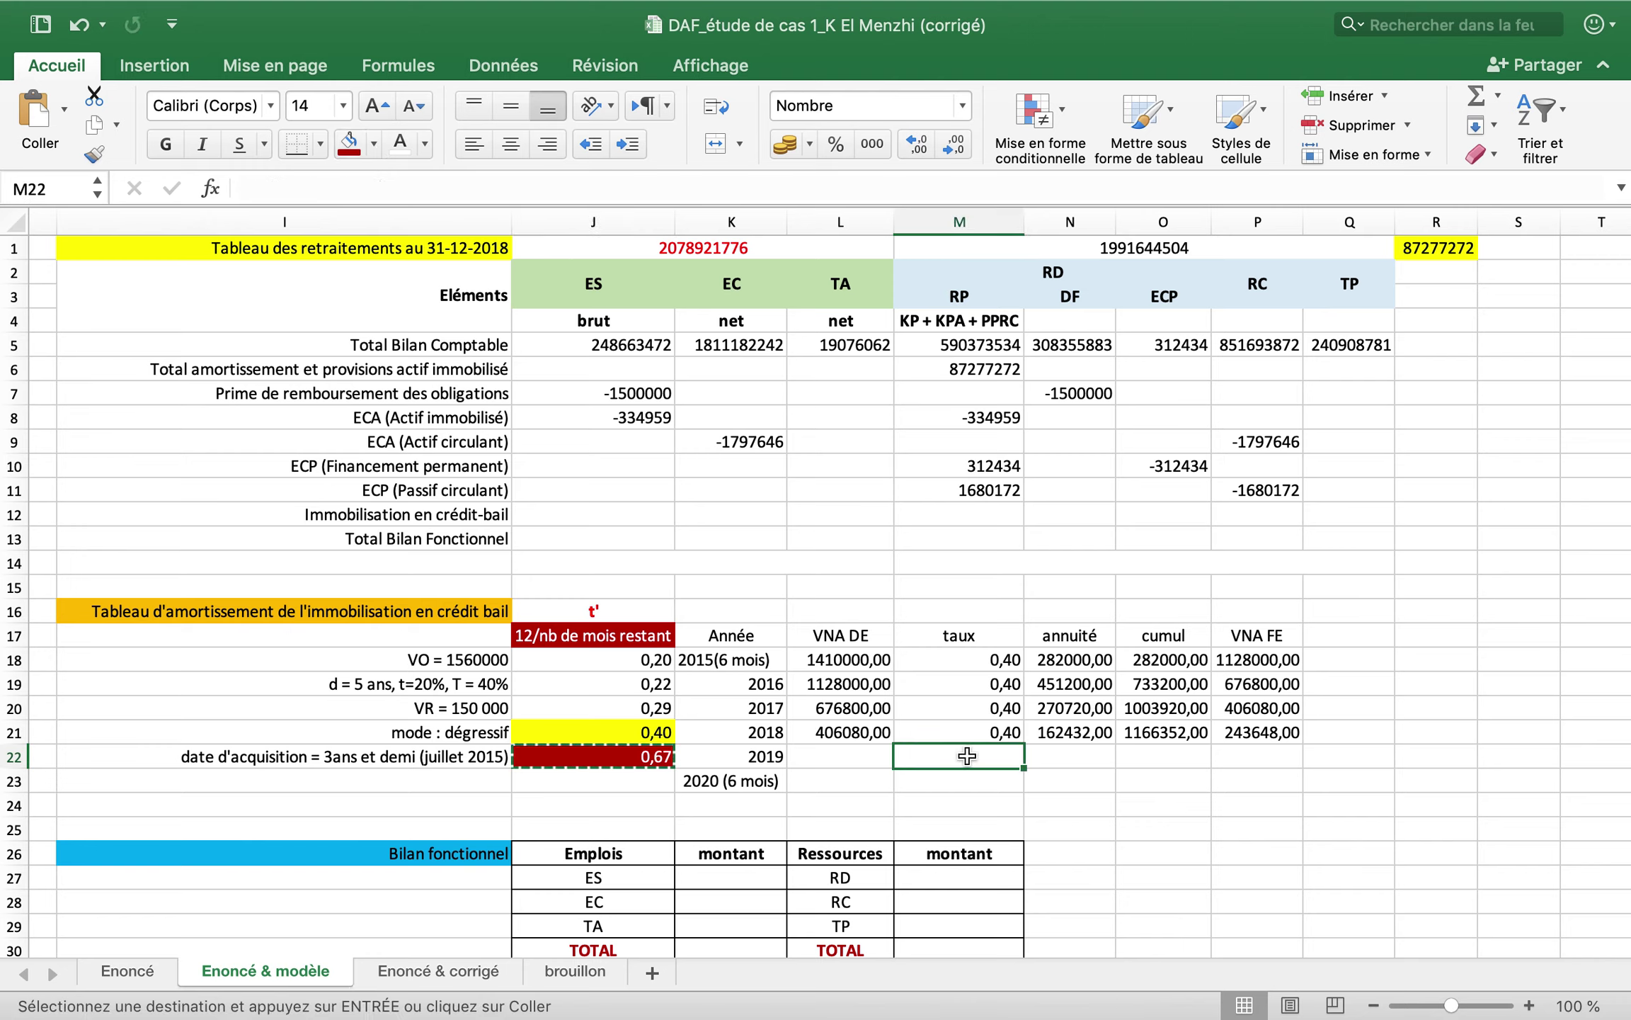
key("super+v")
- Write the notes t' = 67% in R20 and V0' = 243648 in R21 beside the amortization table
left_click(1374, 714)
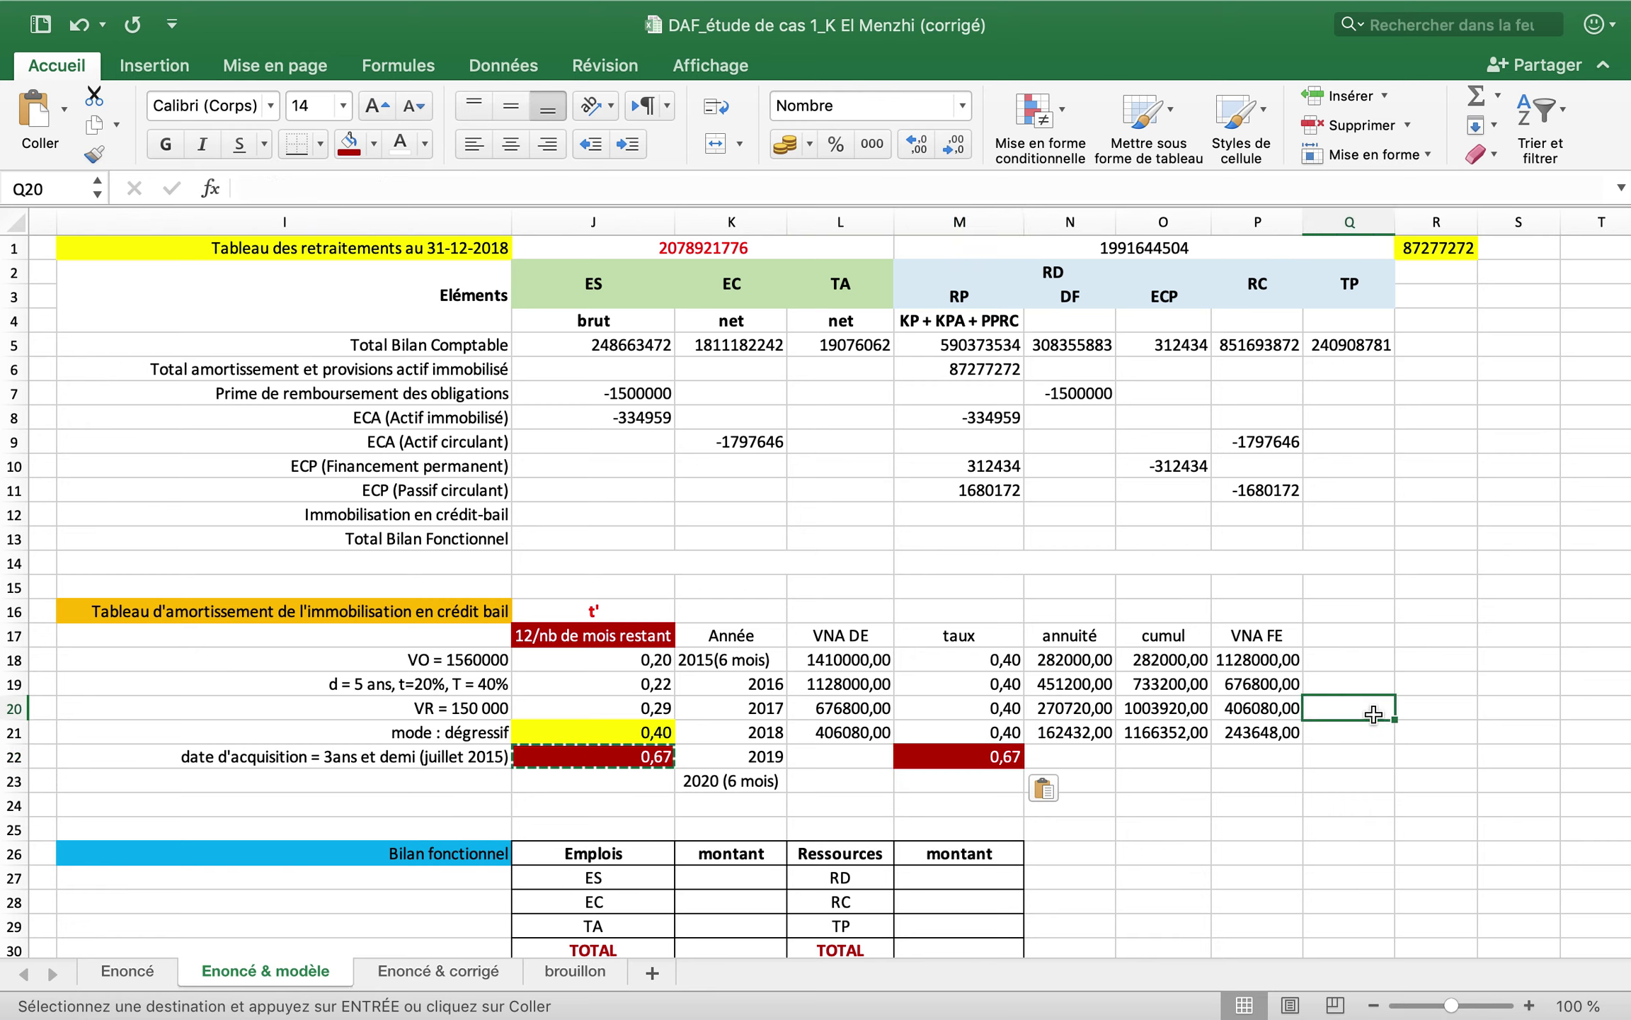
left_click(1421, 714)
type("t' =")
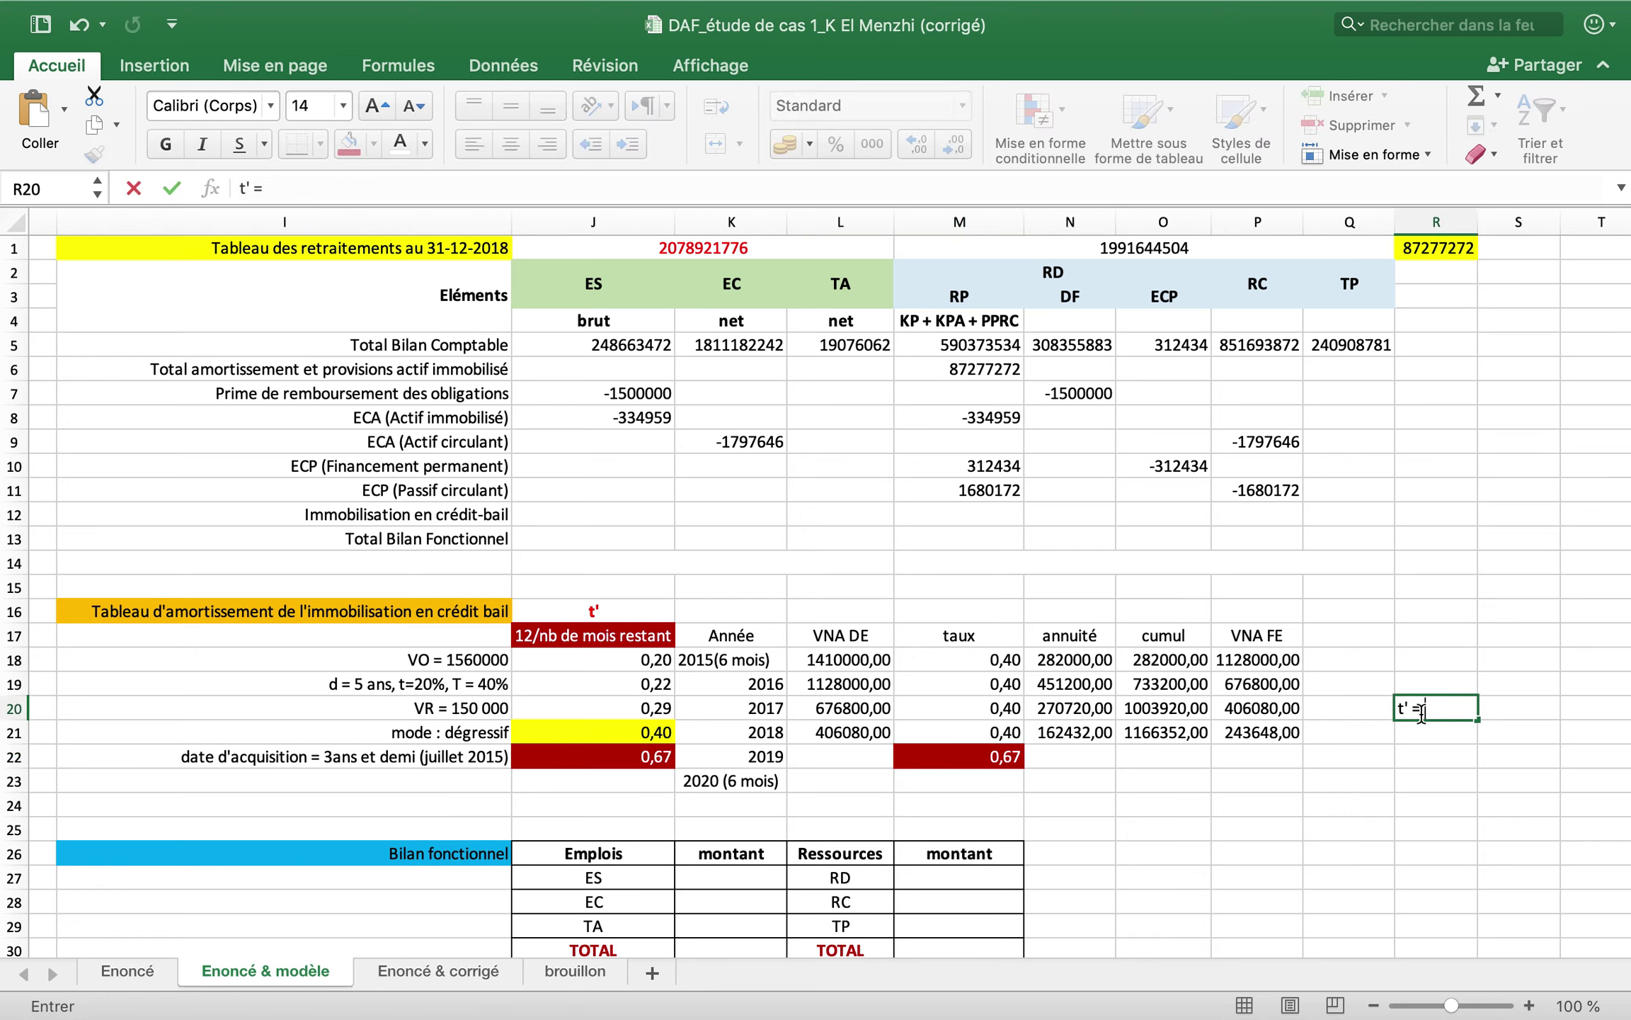
type(" 67%")
key("Return")
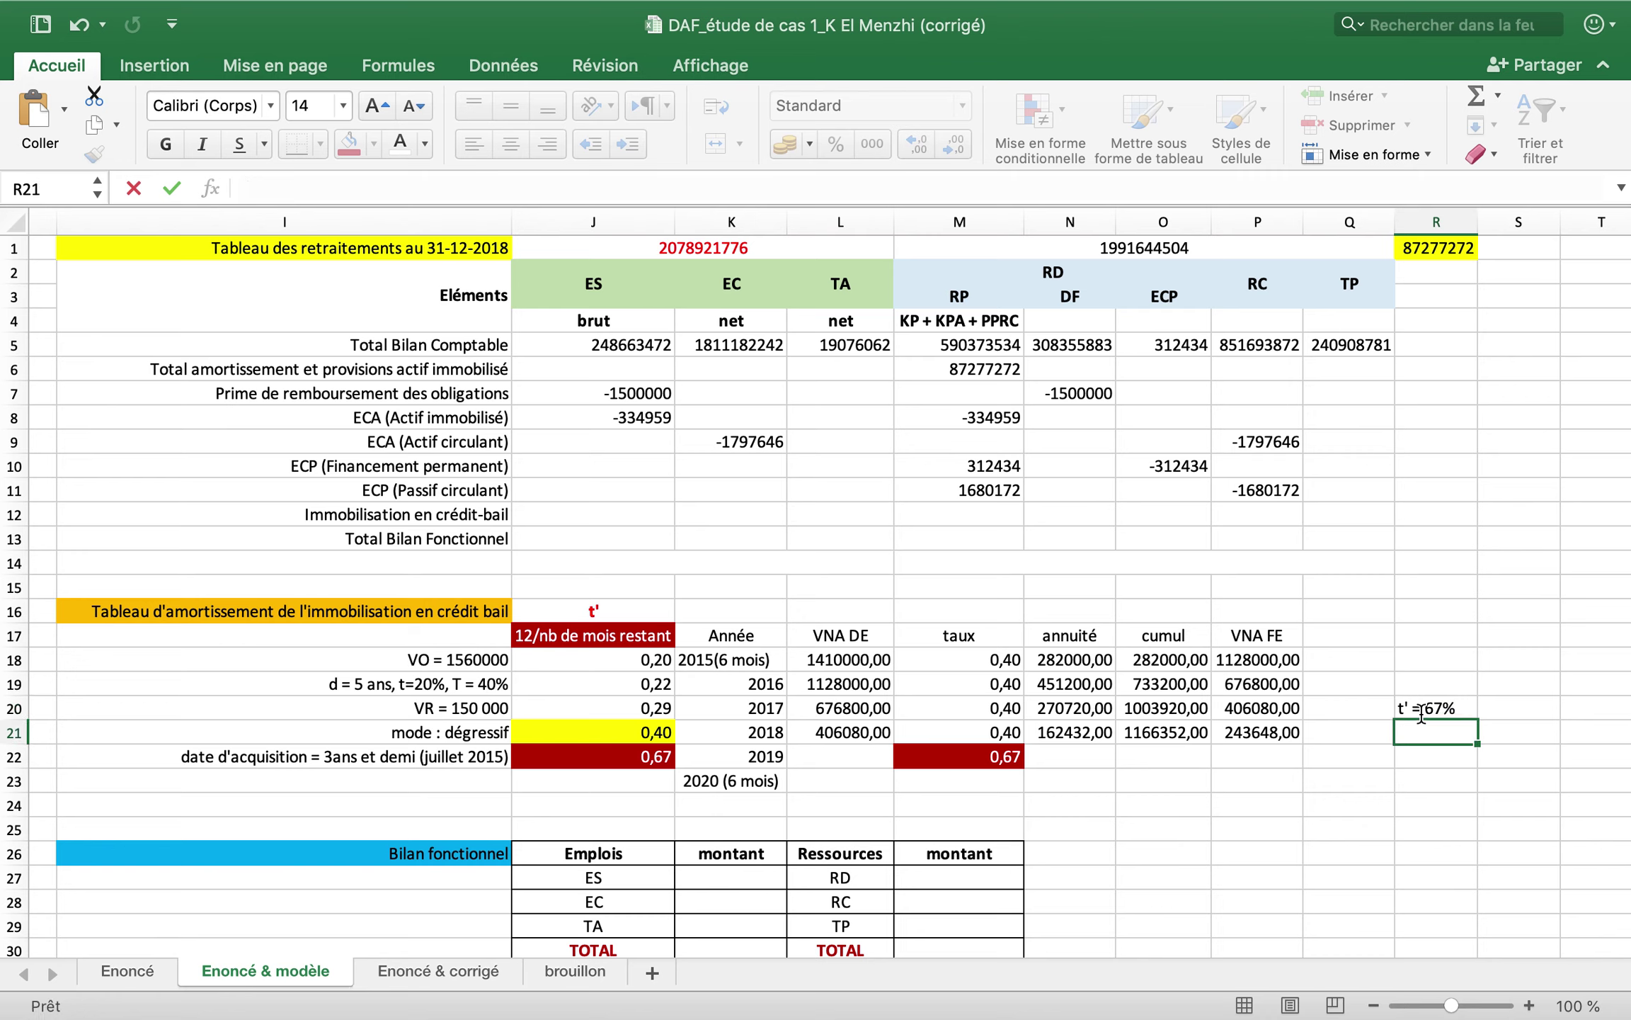
type("V0")
type("' = 243648")
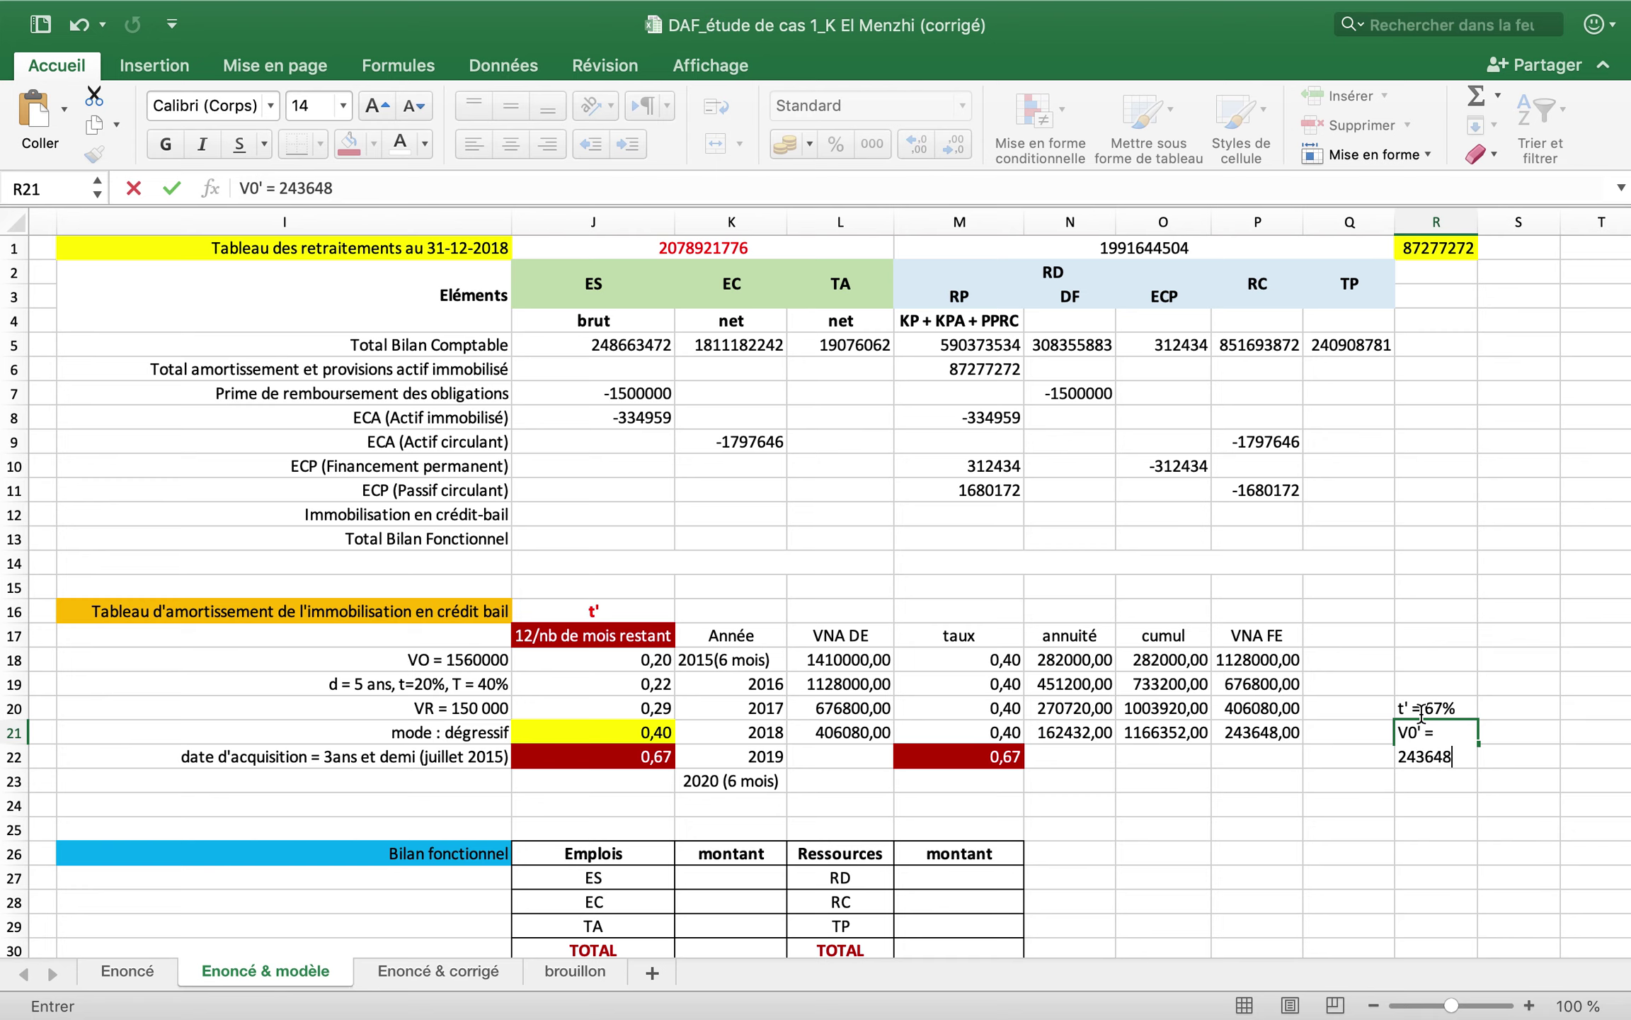
key("Return")
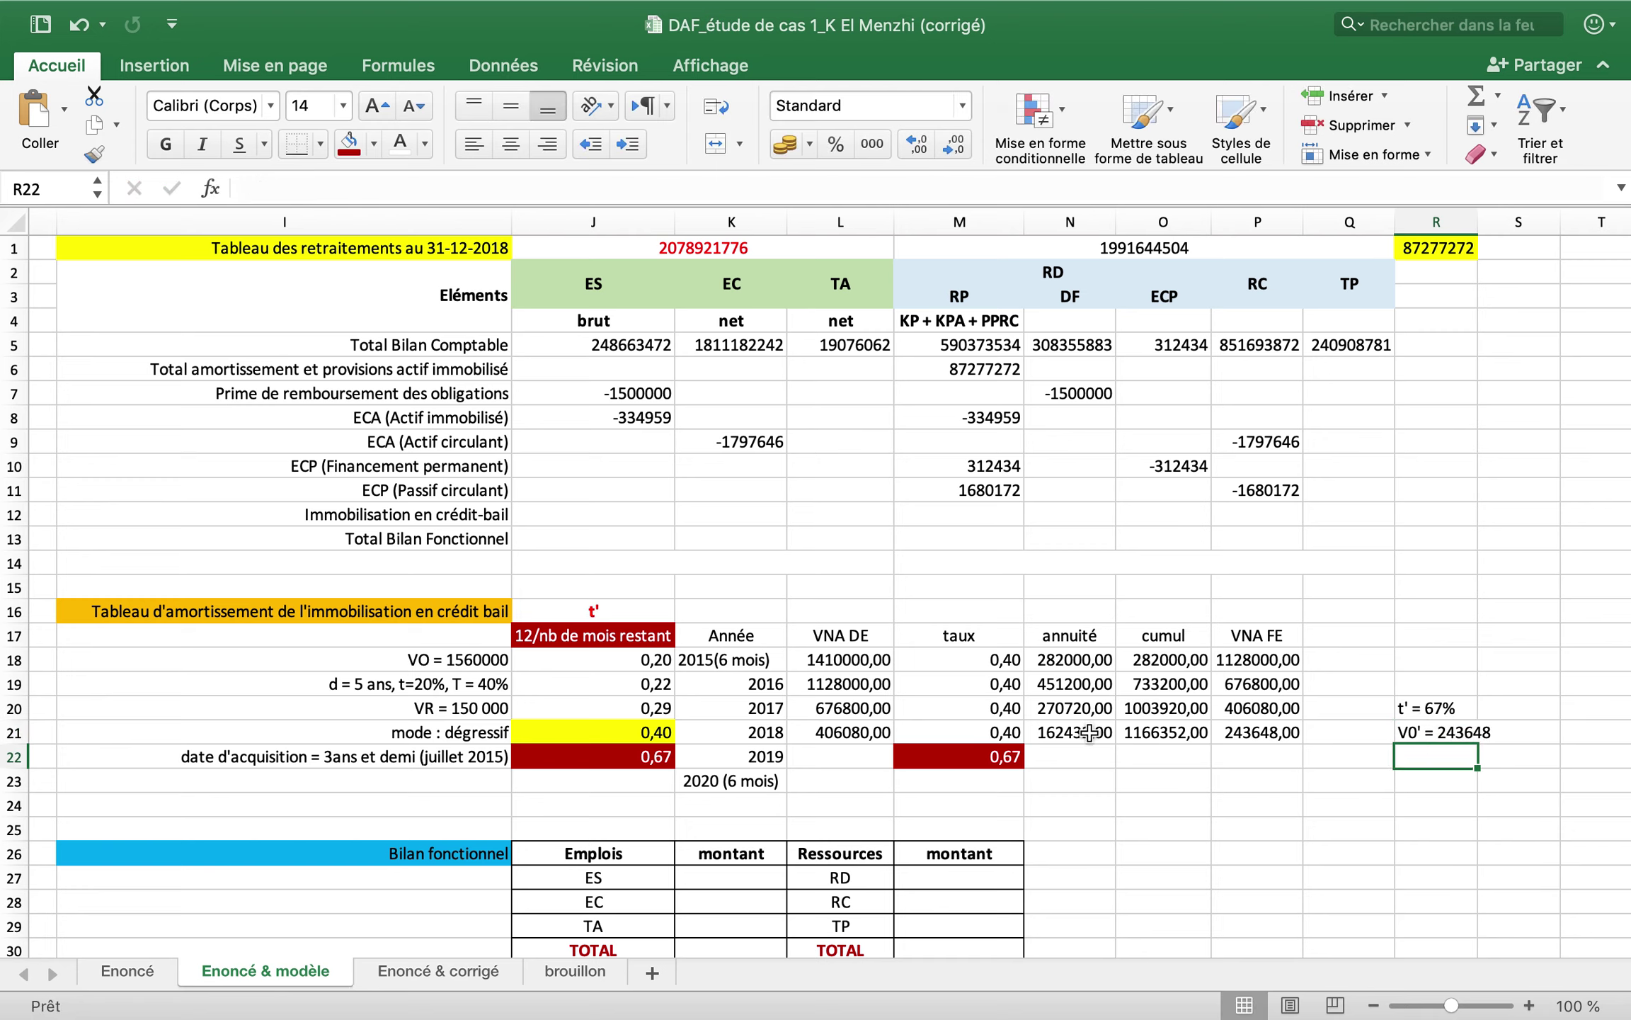
- Paste the 2018 VNA FE from P21 into L22 as values only, as the 2019 VNA DE
left_click(1278, 736)
key("super+c")
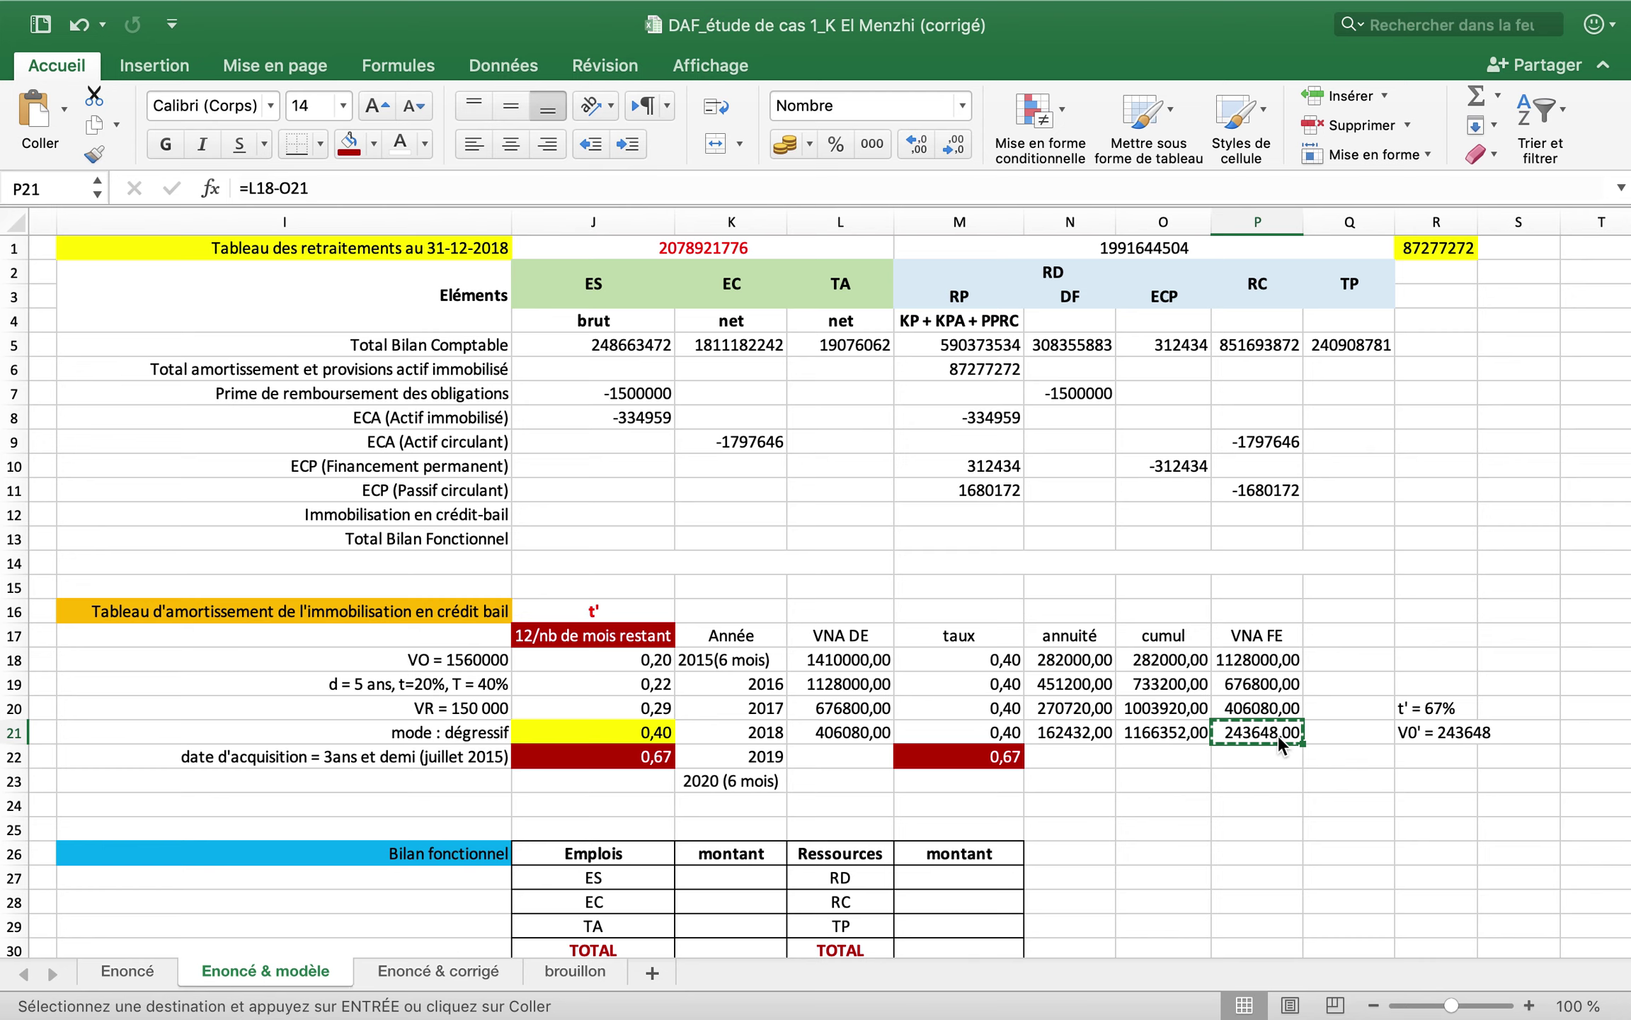
left_click(866, 754)
key("super+v")
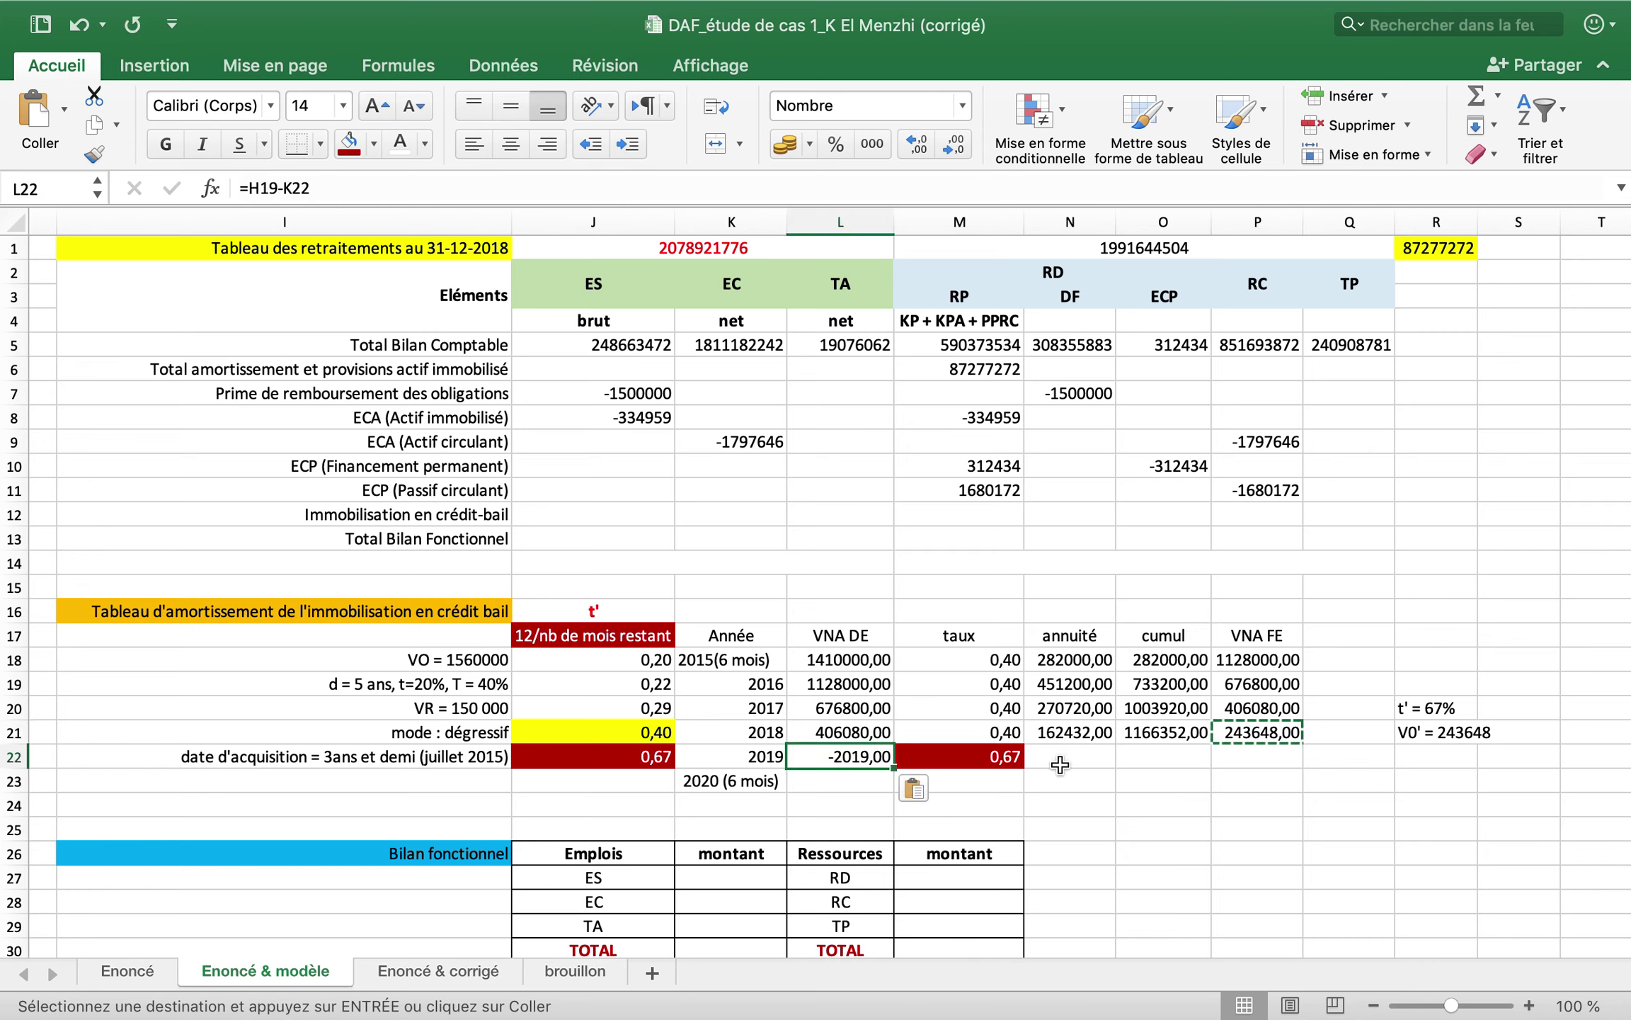
left_click(919, 792)
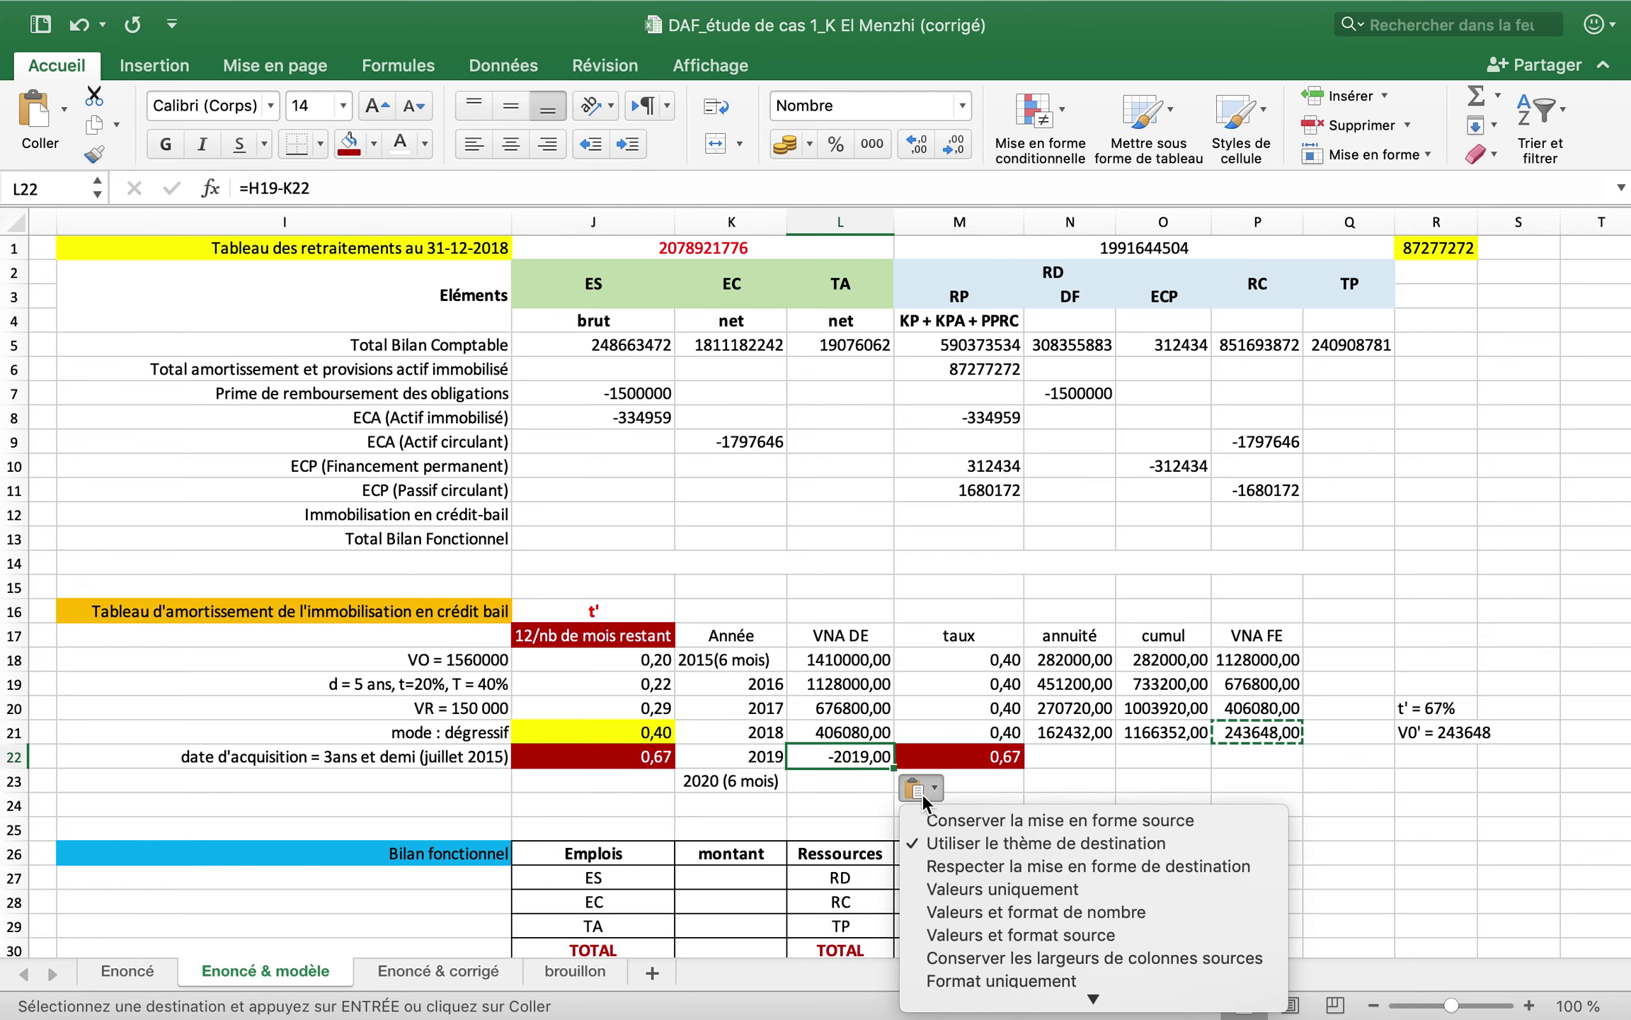
left_click(945, 893)
- Enter =L22*M22 in N22 to calculate the 2019 annuité
left_click(1077, 761)
type("=")
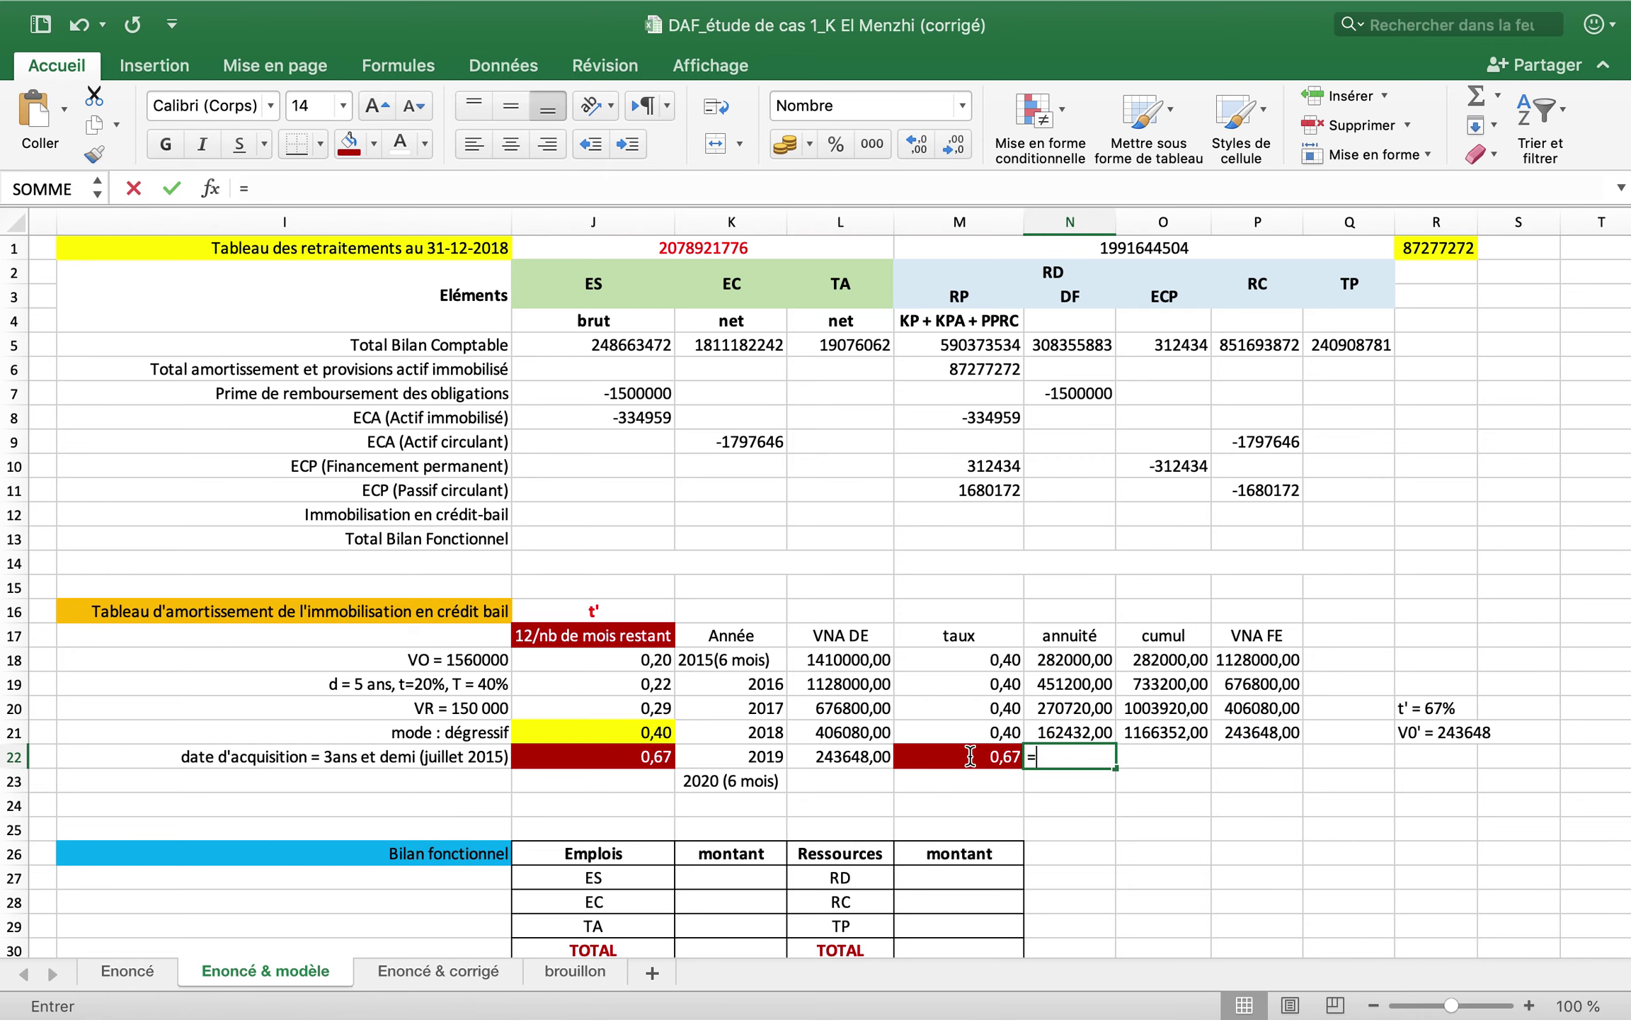
left_click(859, 754)
type("*")
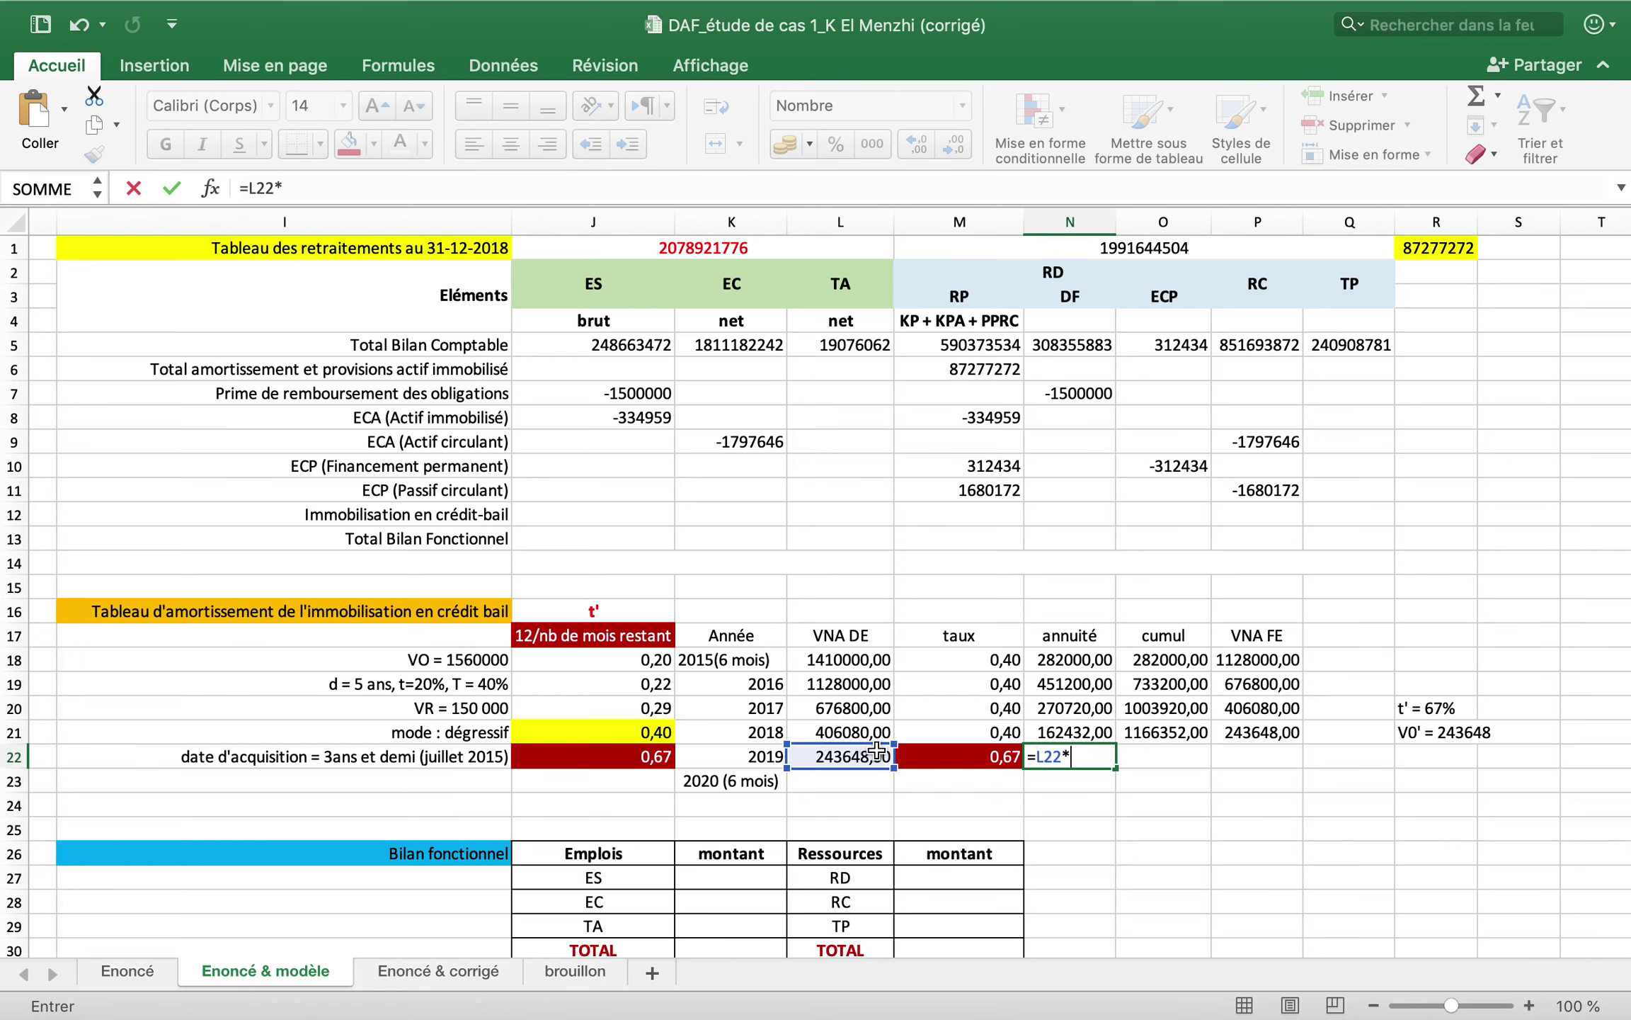
left_click(952, 757)
key("Return")
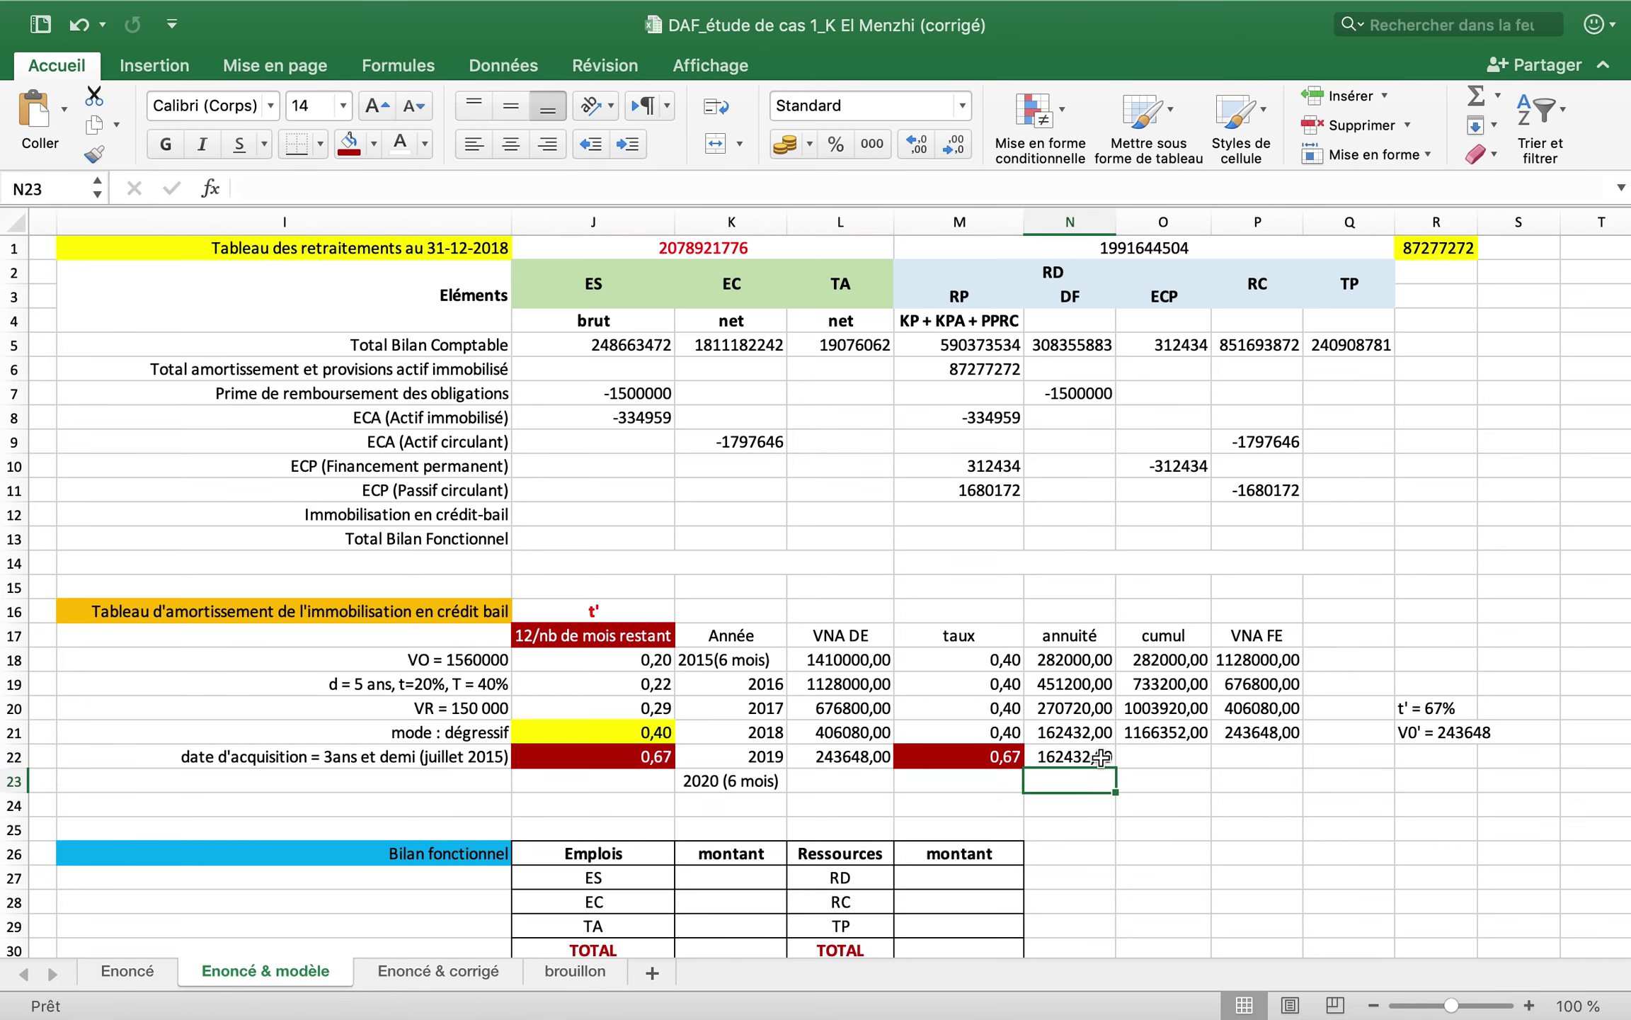
- Write the note a' = 162432 in R22, below the V0' note
left_click(1441, 761)
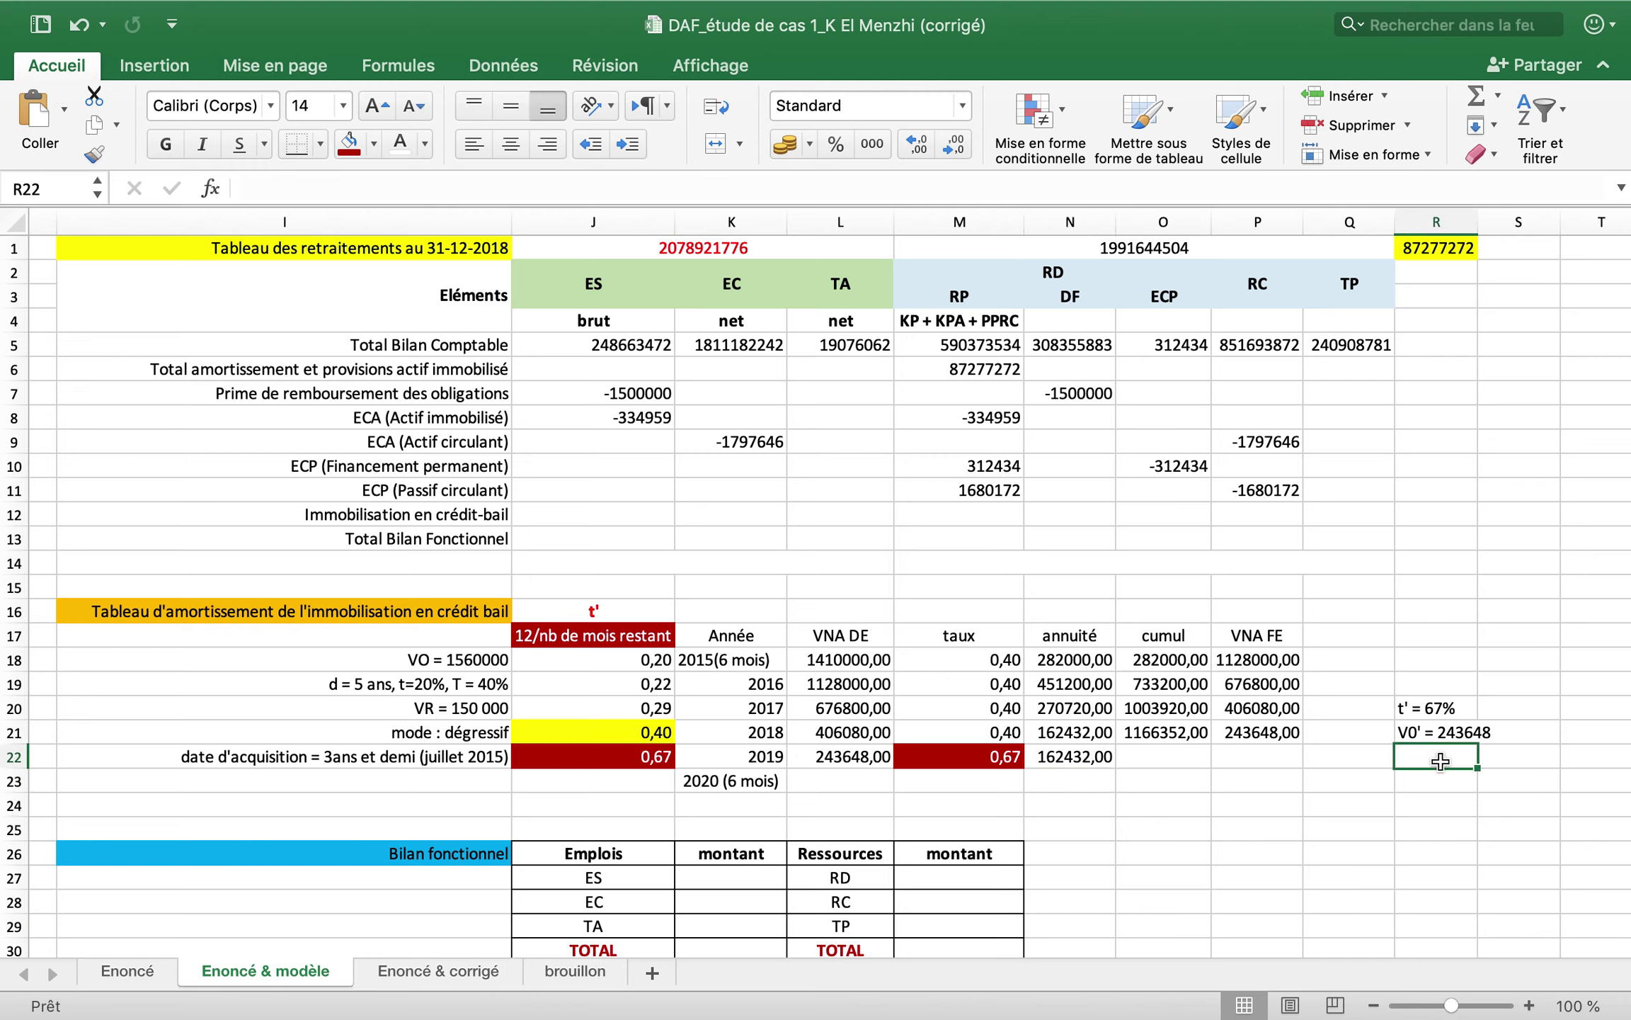
type("a' = 1")
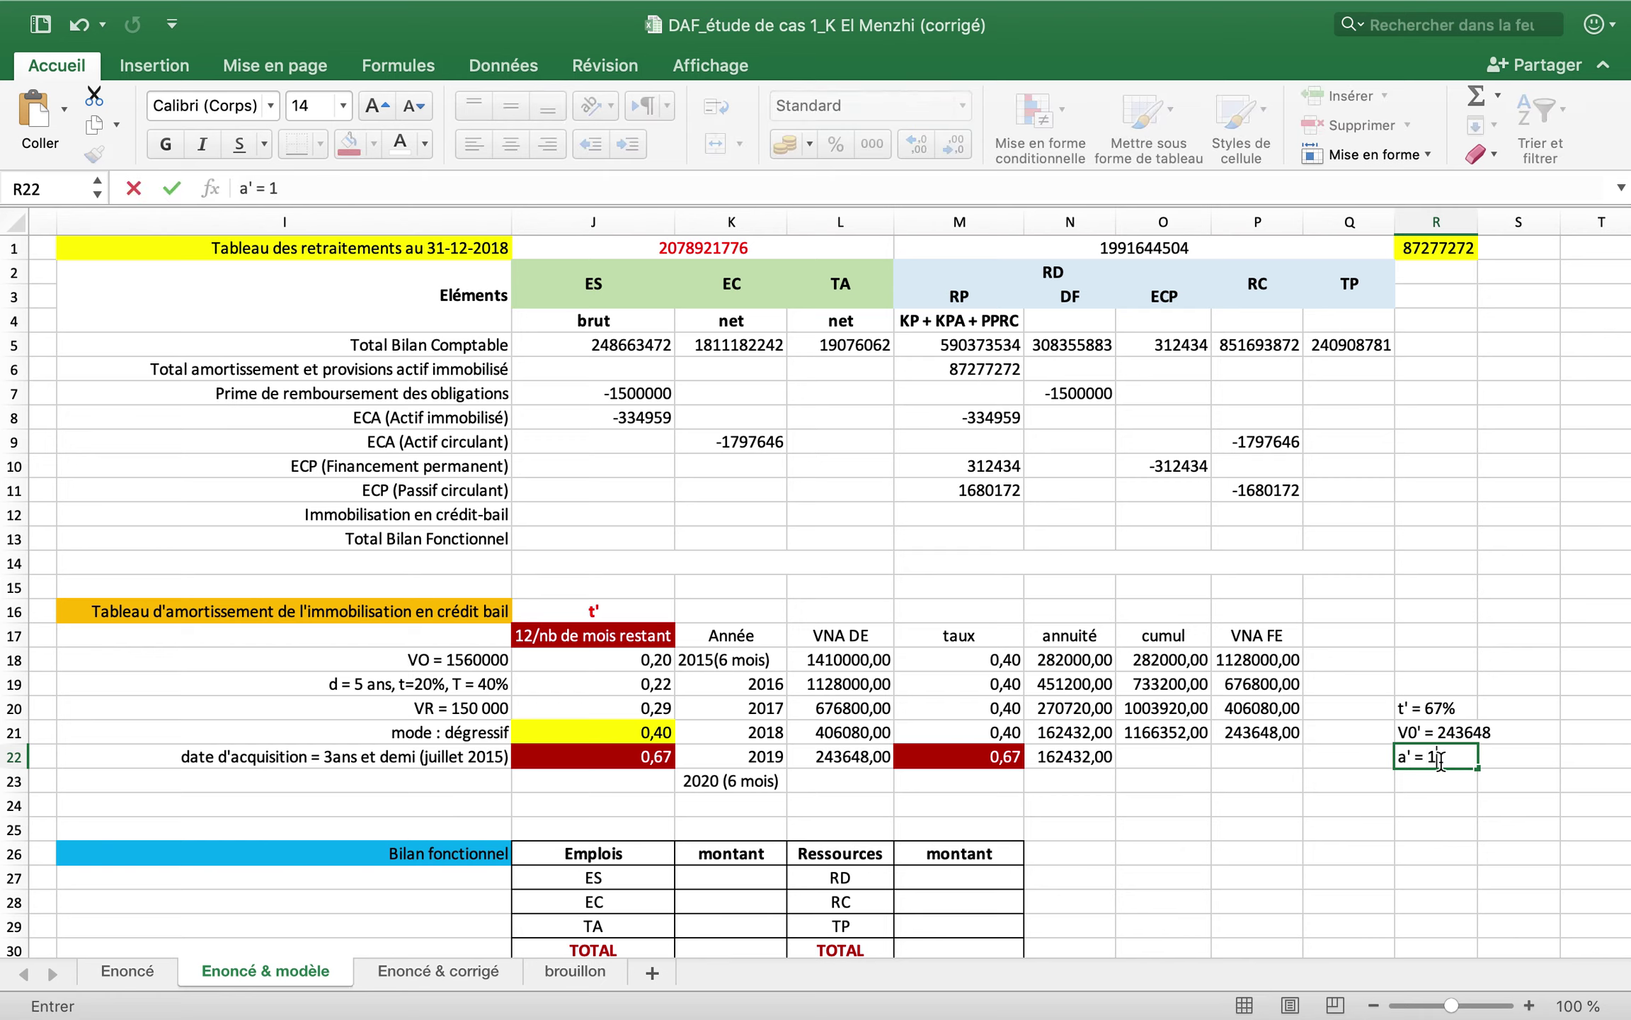
type("62432")
key("Return")
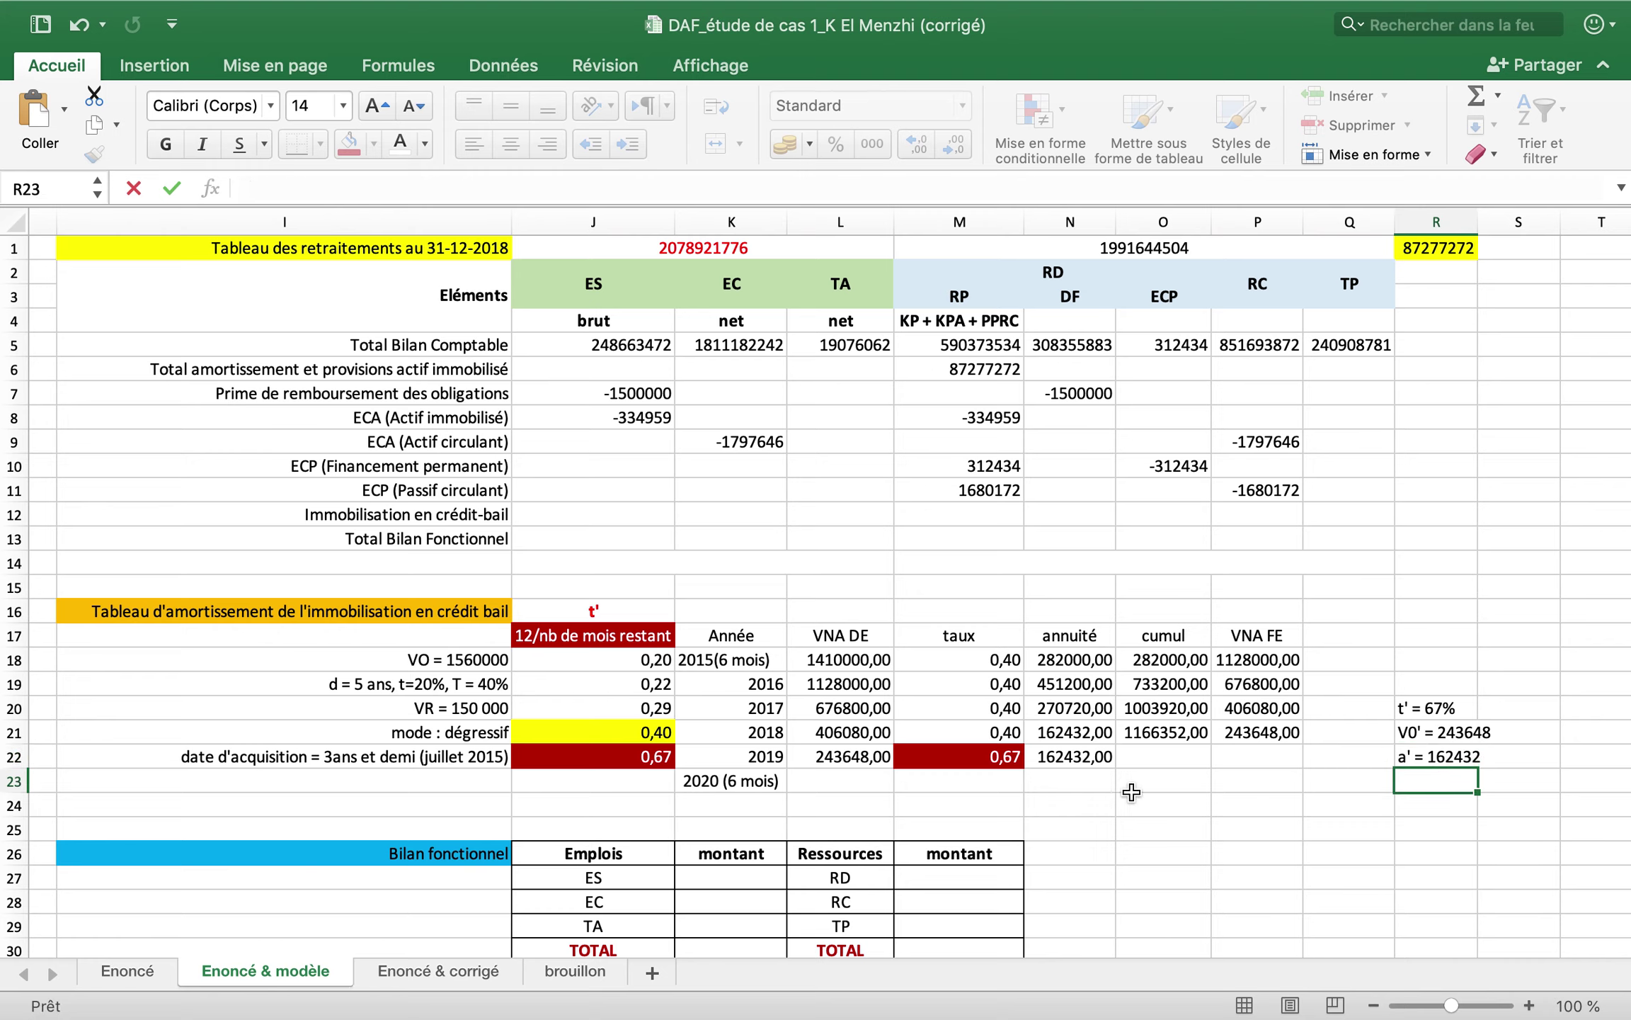
- Enter =O21+N22 in O22 to calculate the 2019 cumul
left_click(1059, 777)
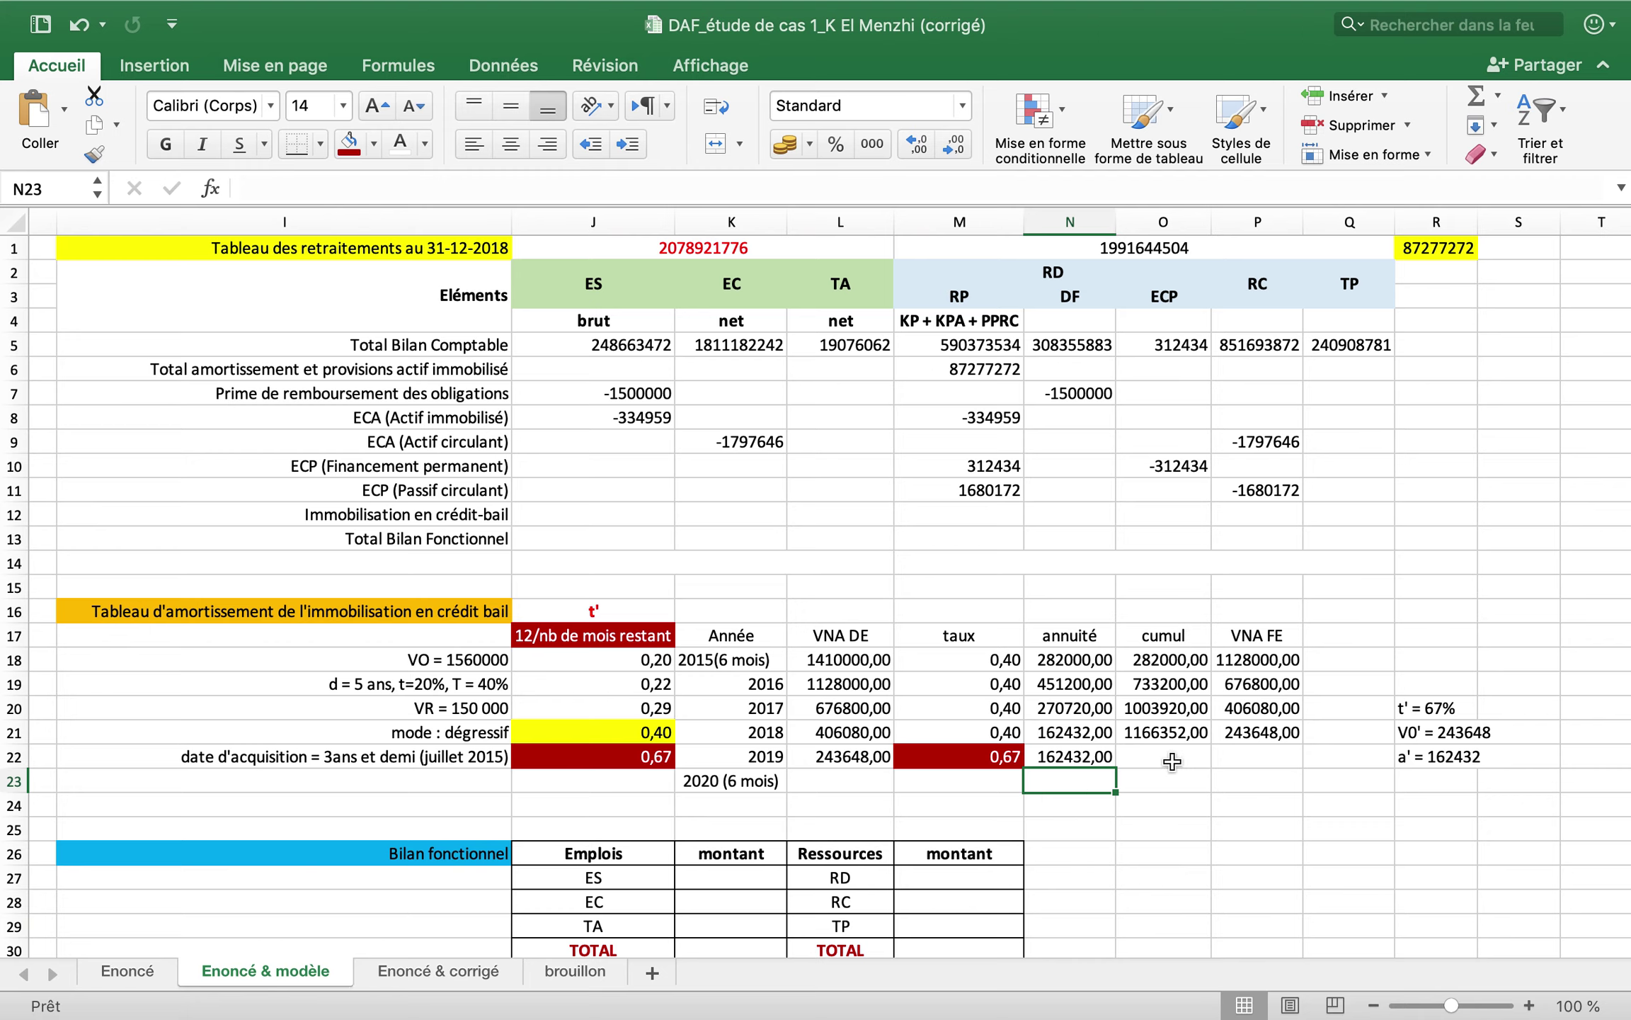
left_click(1172, 756)
type("=")
left_click(1165, 732)
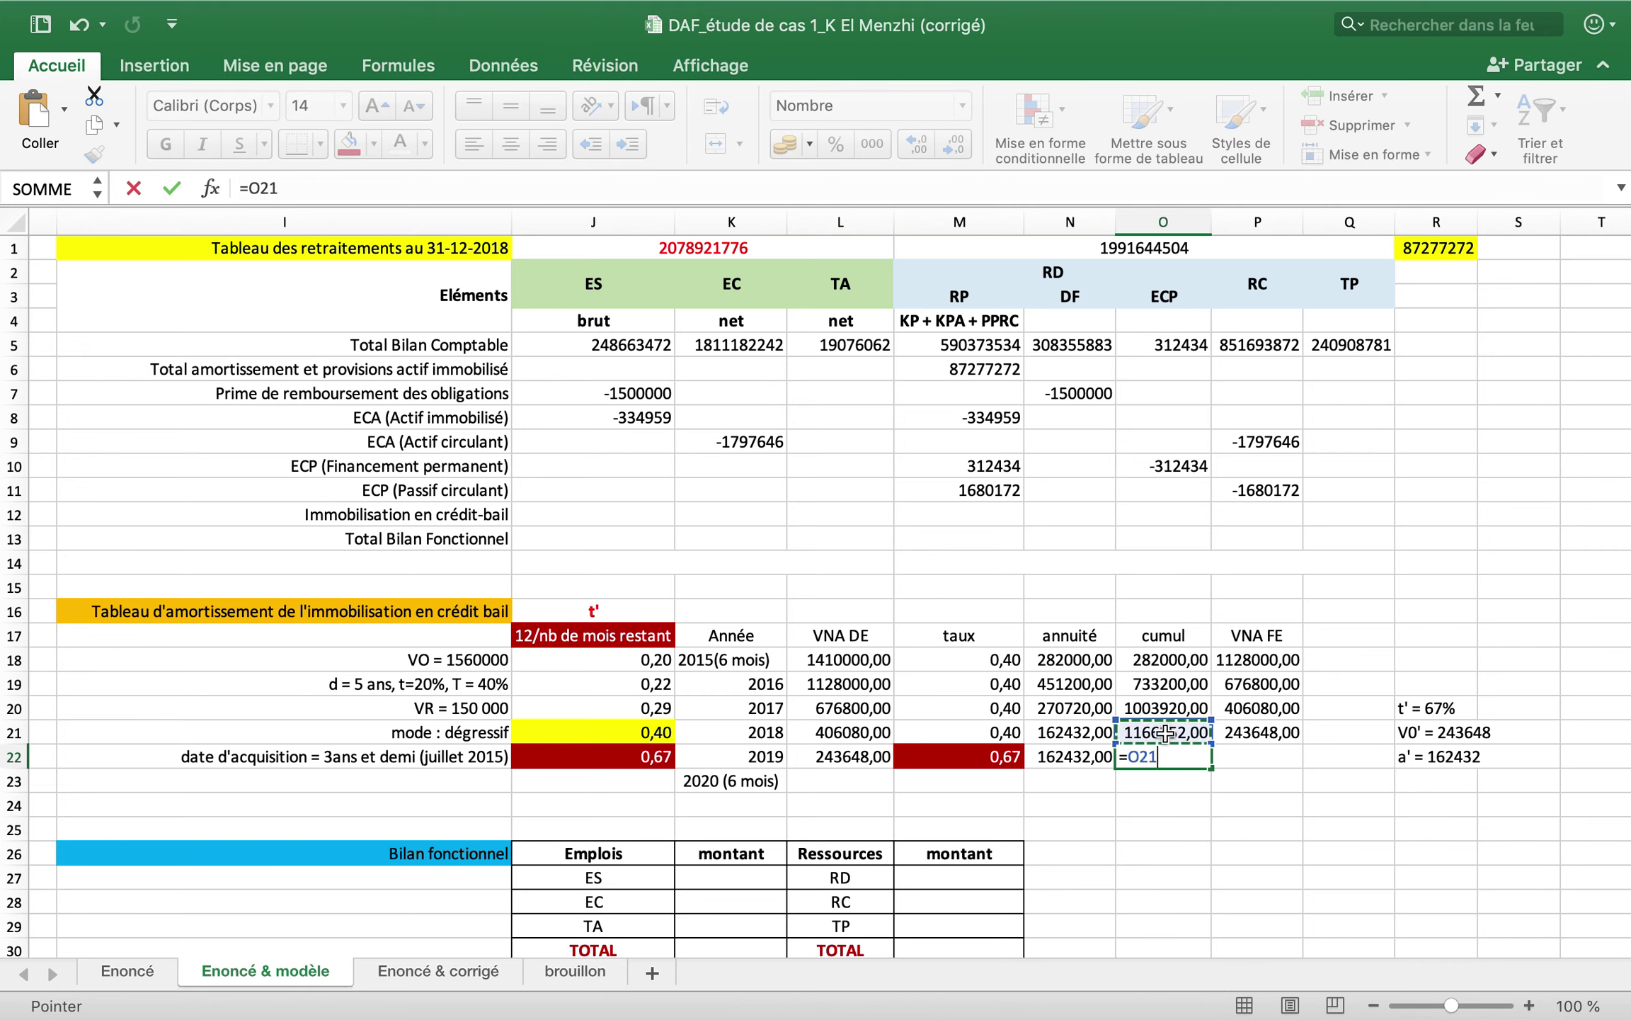
type("+")
left_click(1068, 754)
key("Return")
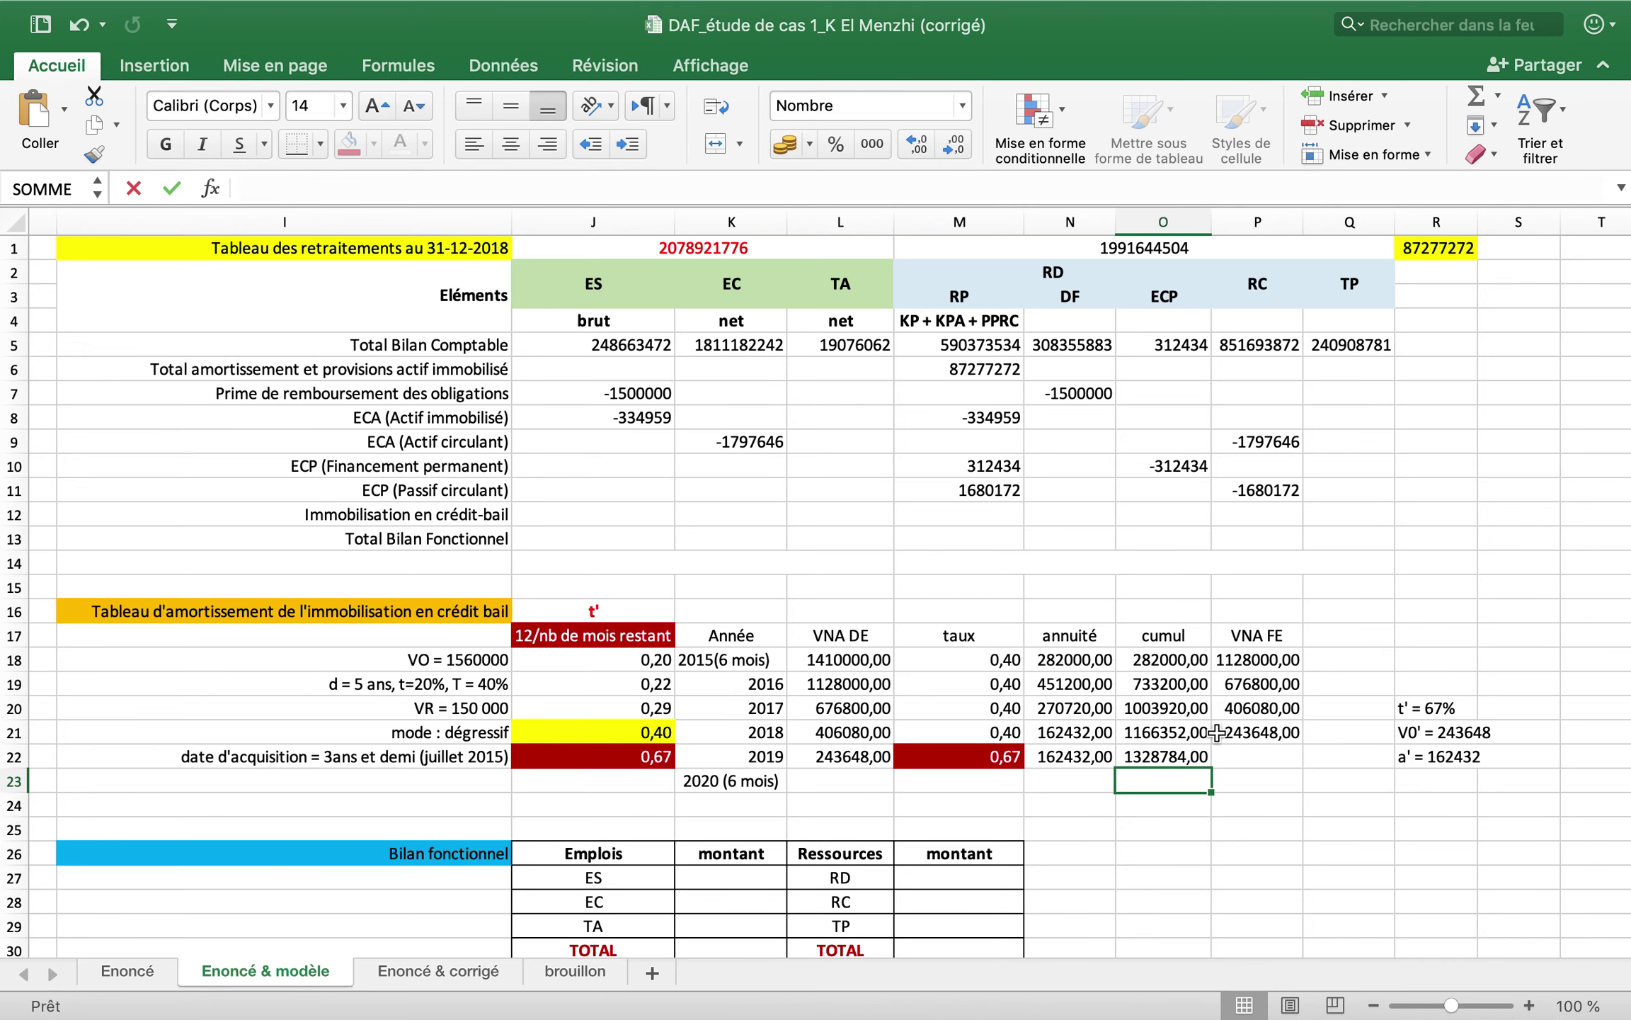
- Enter =L18-O22 in P22 to calculate the 2019 VNA FE
left_click(1257, 755)
type("=")
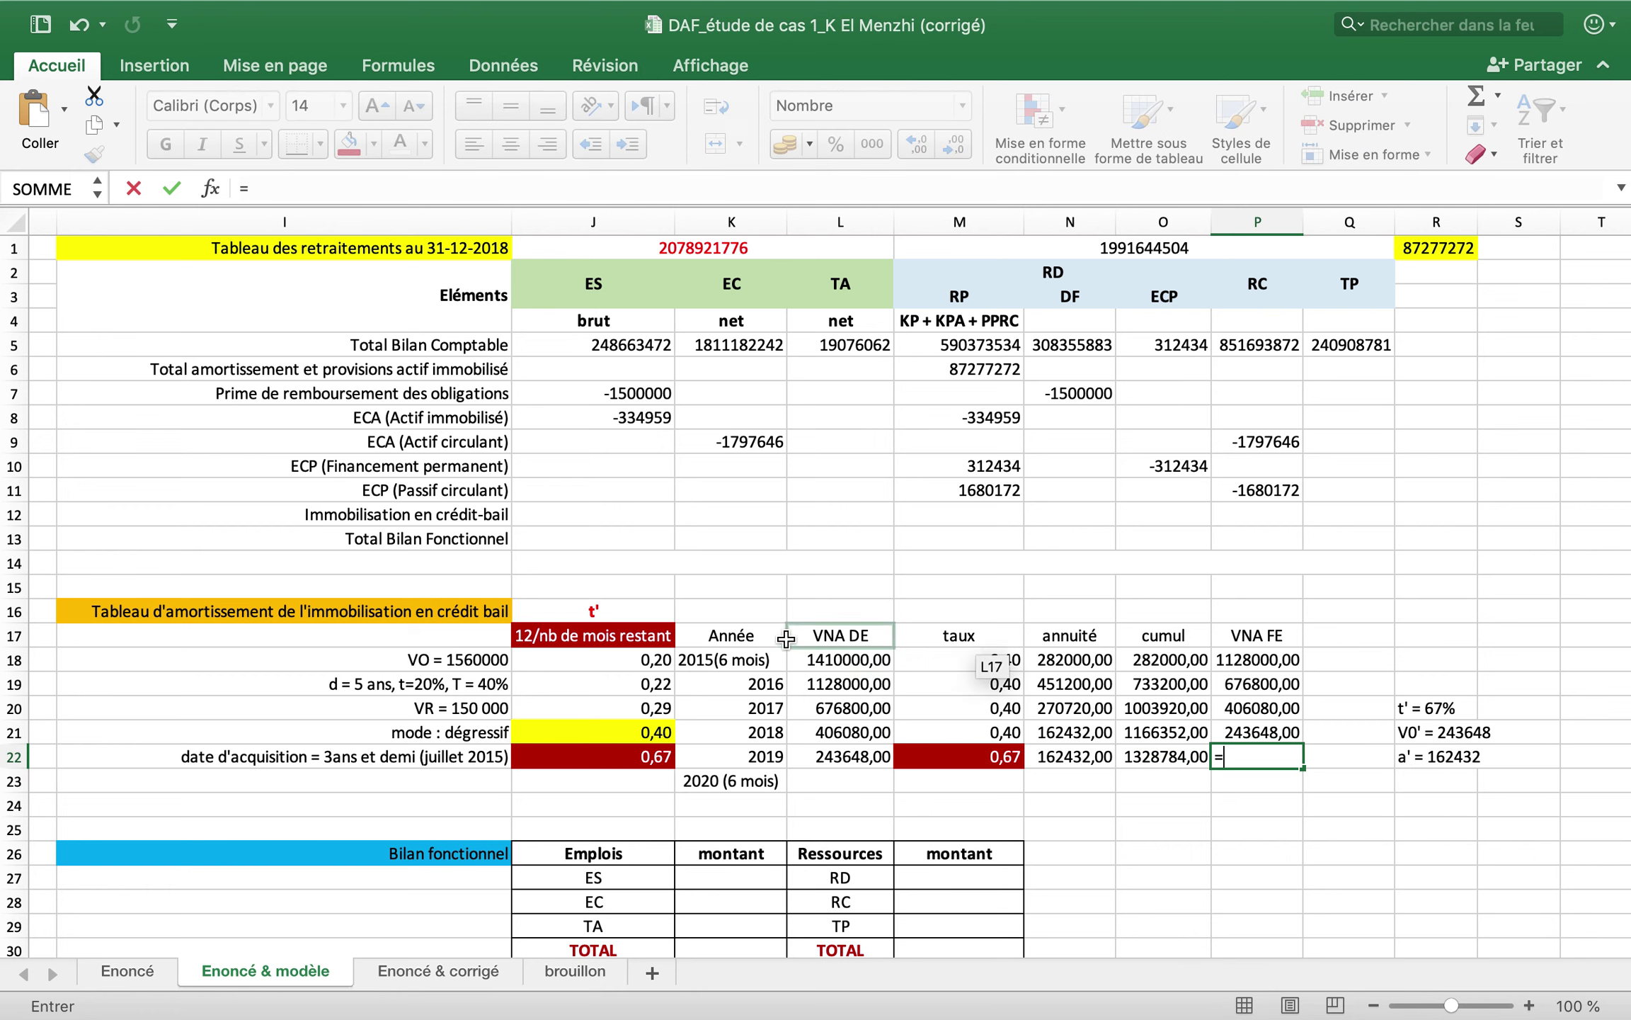
left_click(840, 666)
type("-")
left_click(1150, 759)
key("Return")
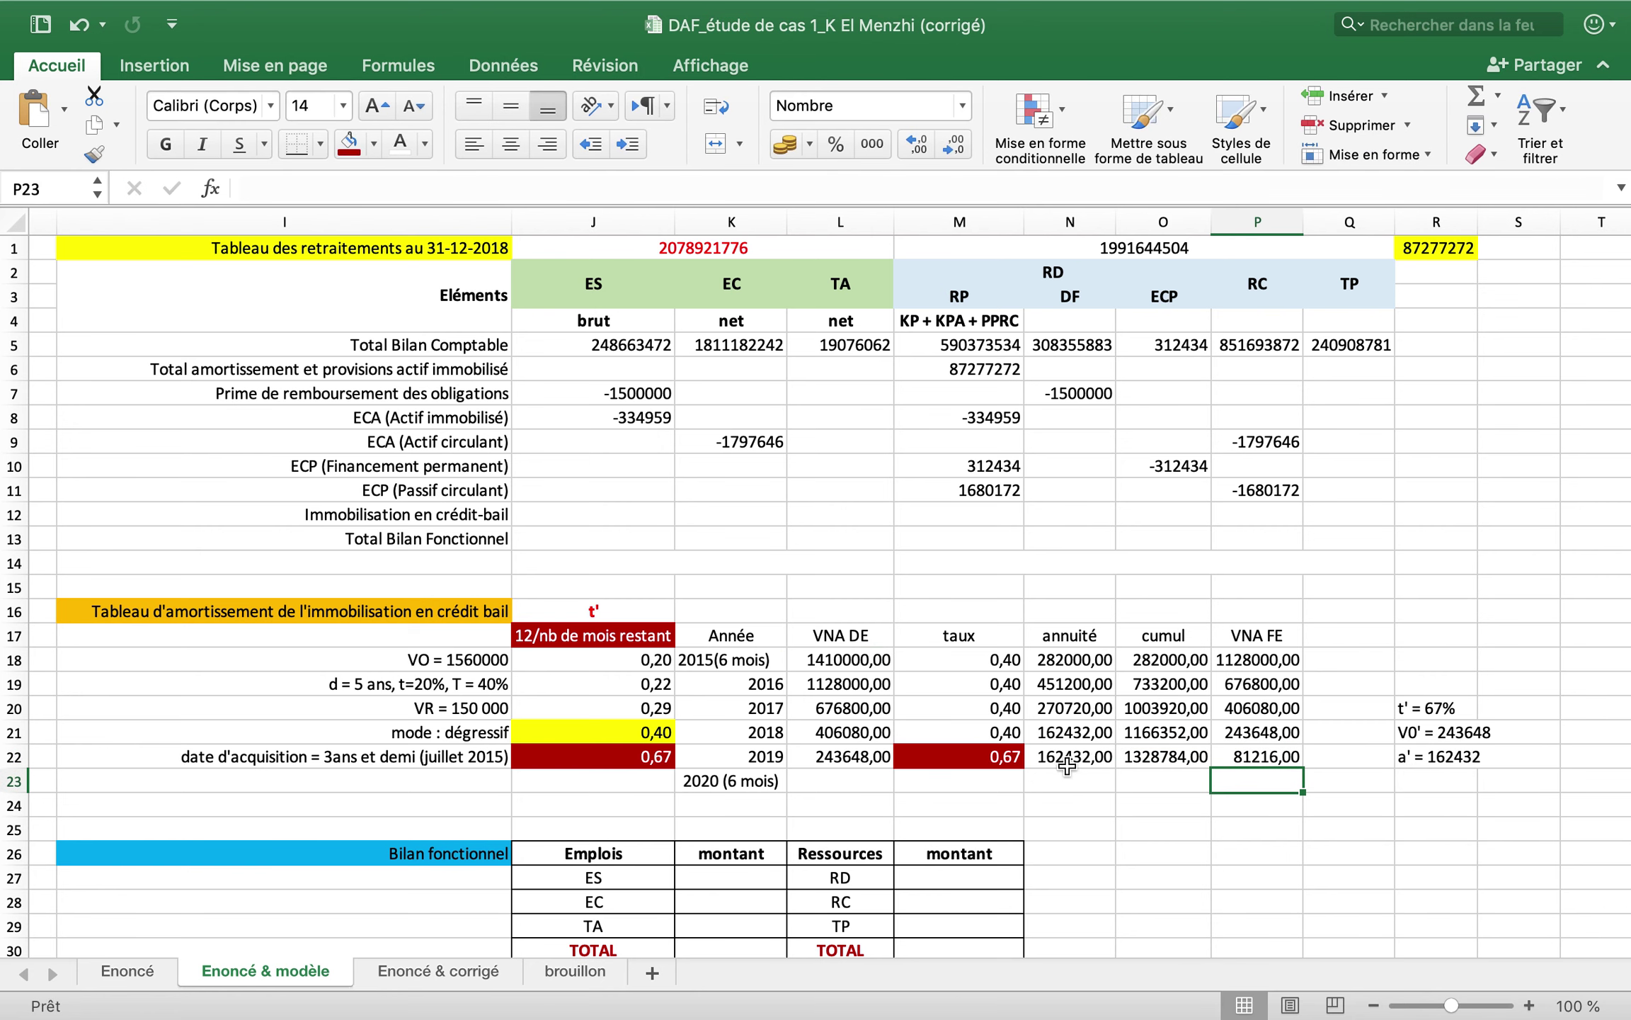
- Paste the 2019 VNA FE from P22 into L23 as values only, as the 2020 VNA DE
left_click(809, 779)
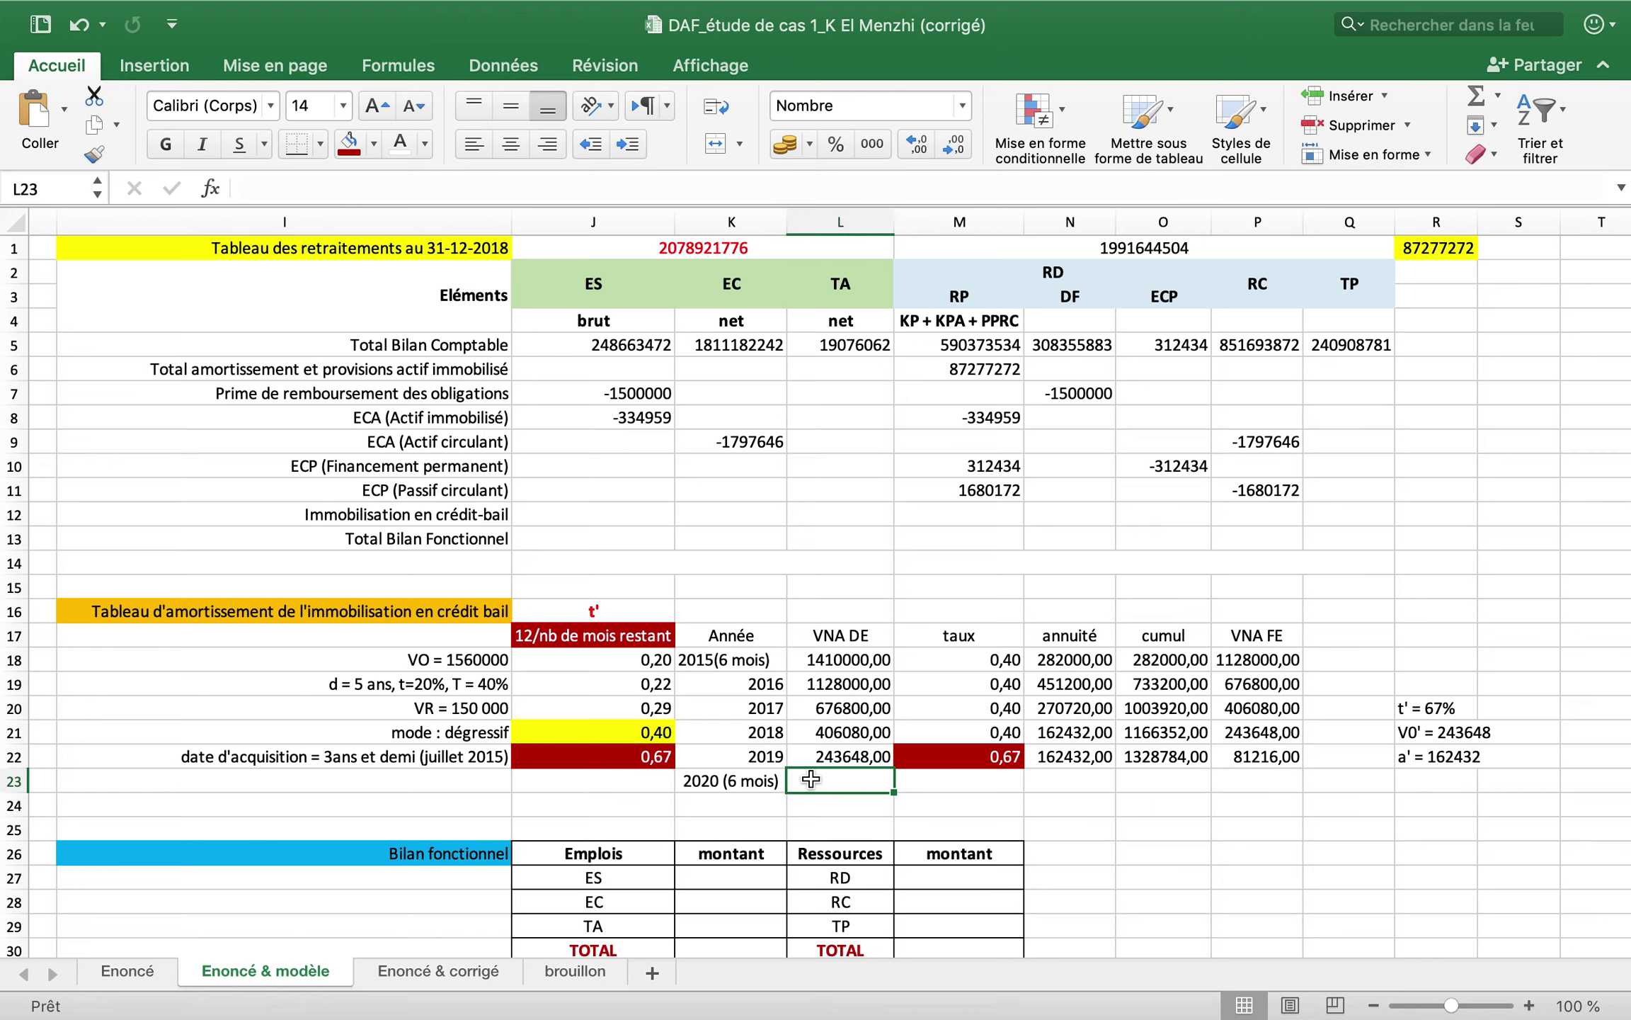
left_click(1285, 756)
key("super+c")
left_click(836, 784)
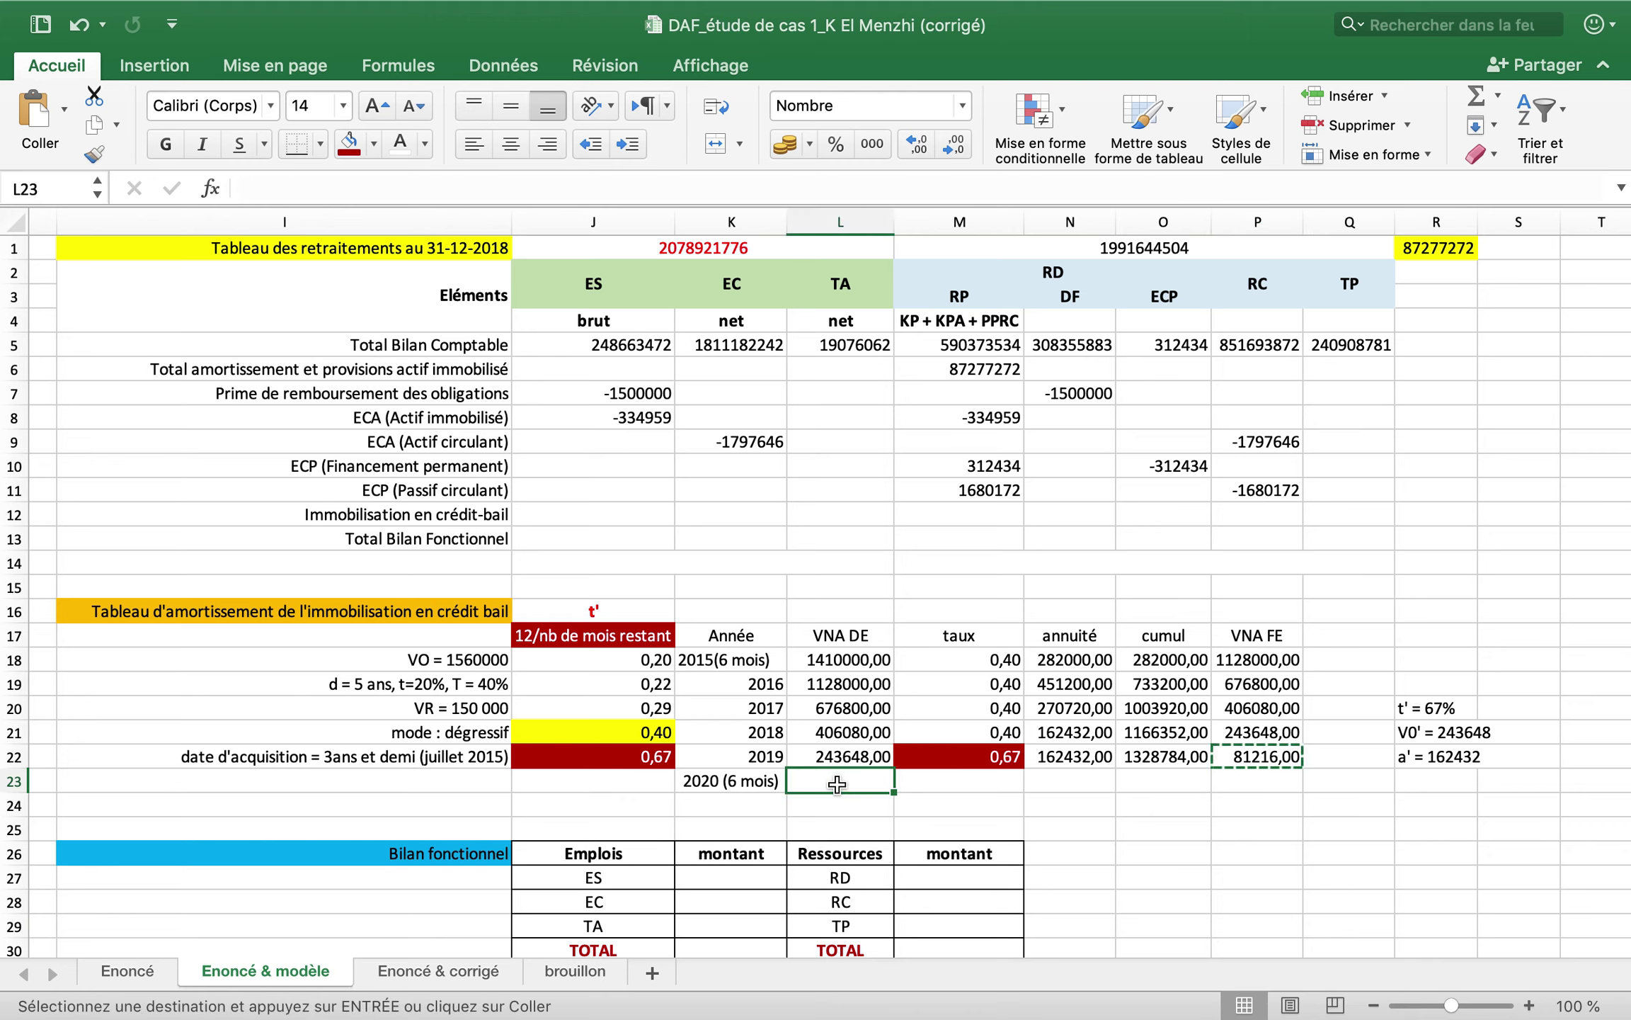
key("super+v")
left_click(920, 812)
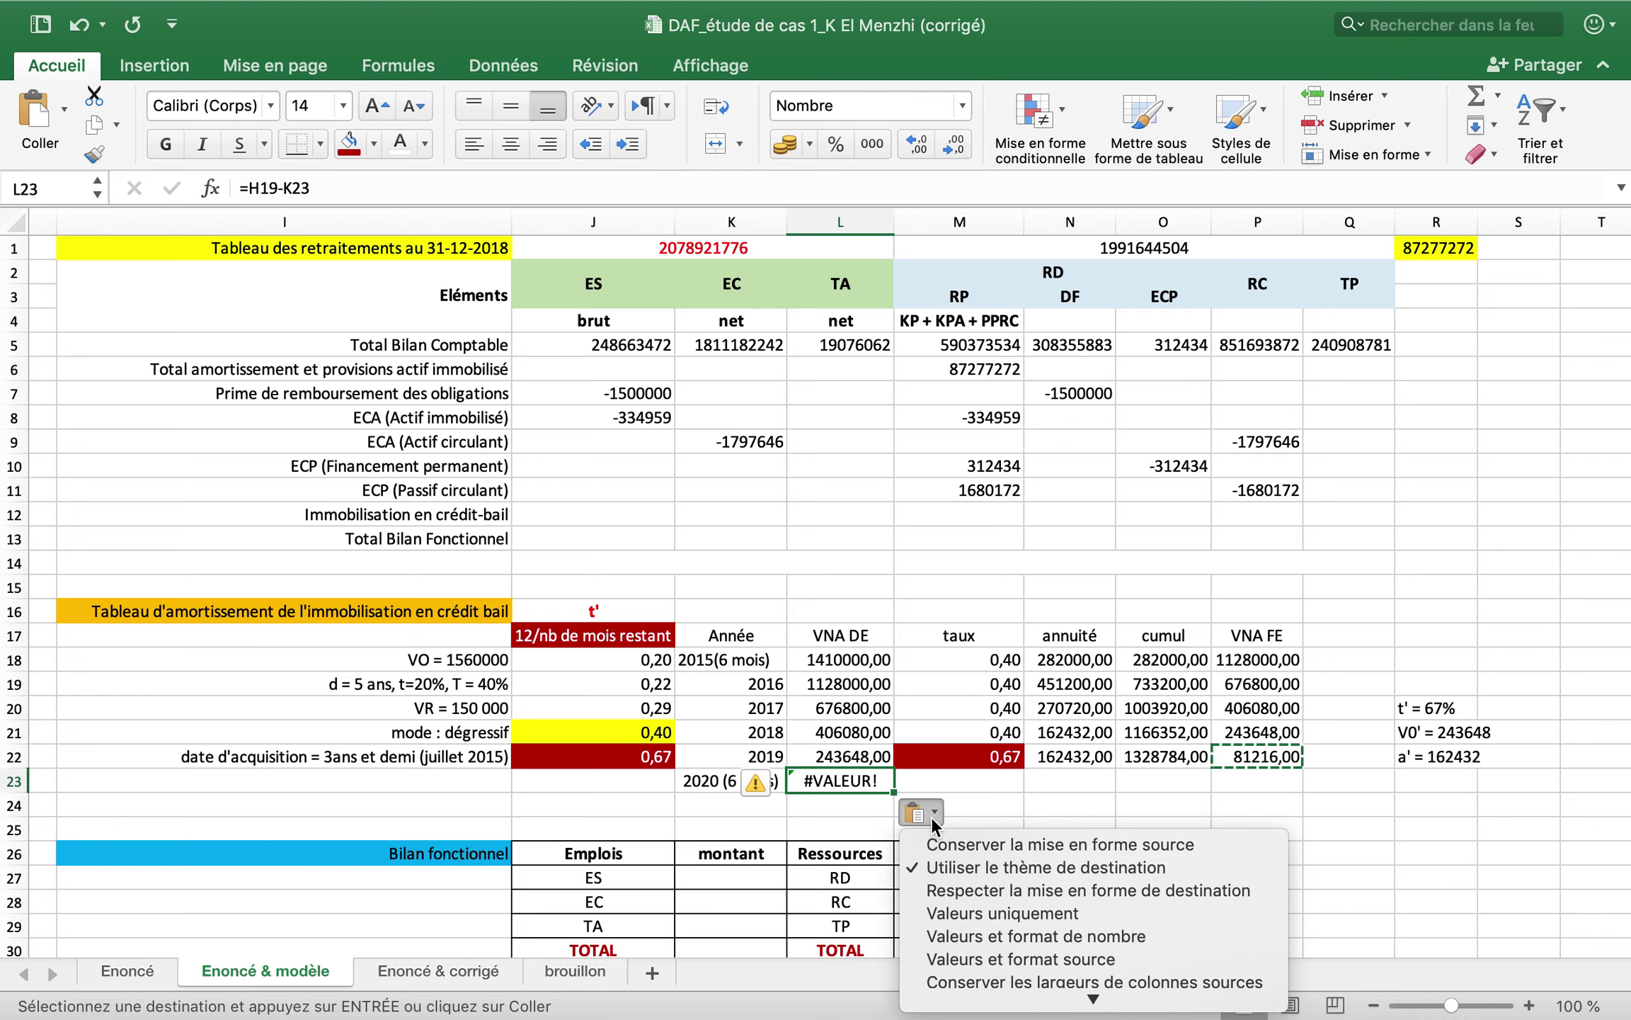
left_click(975, 915)
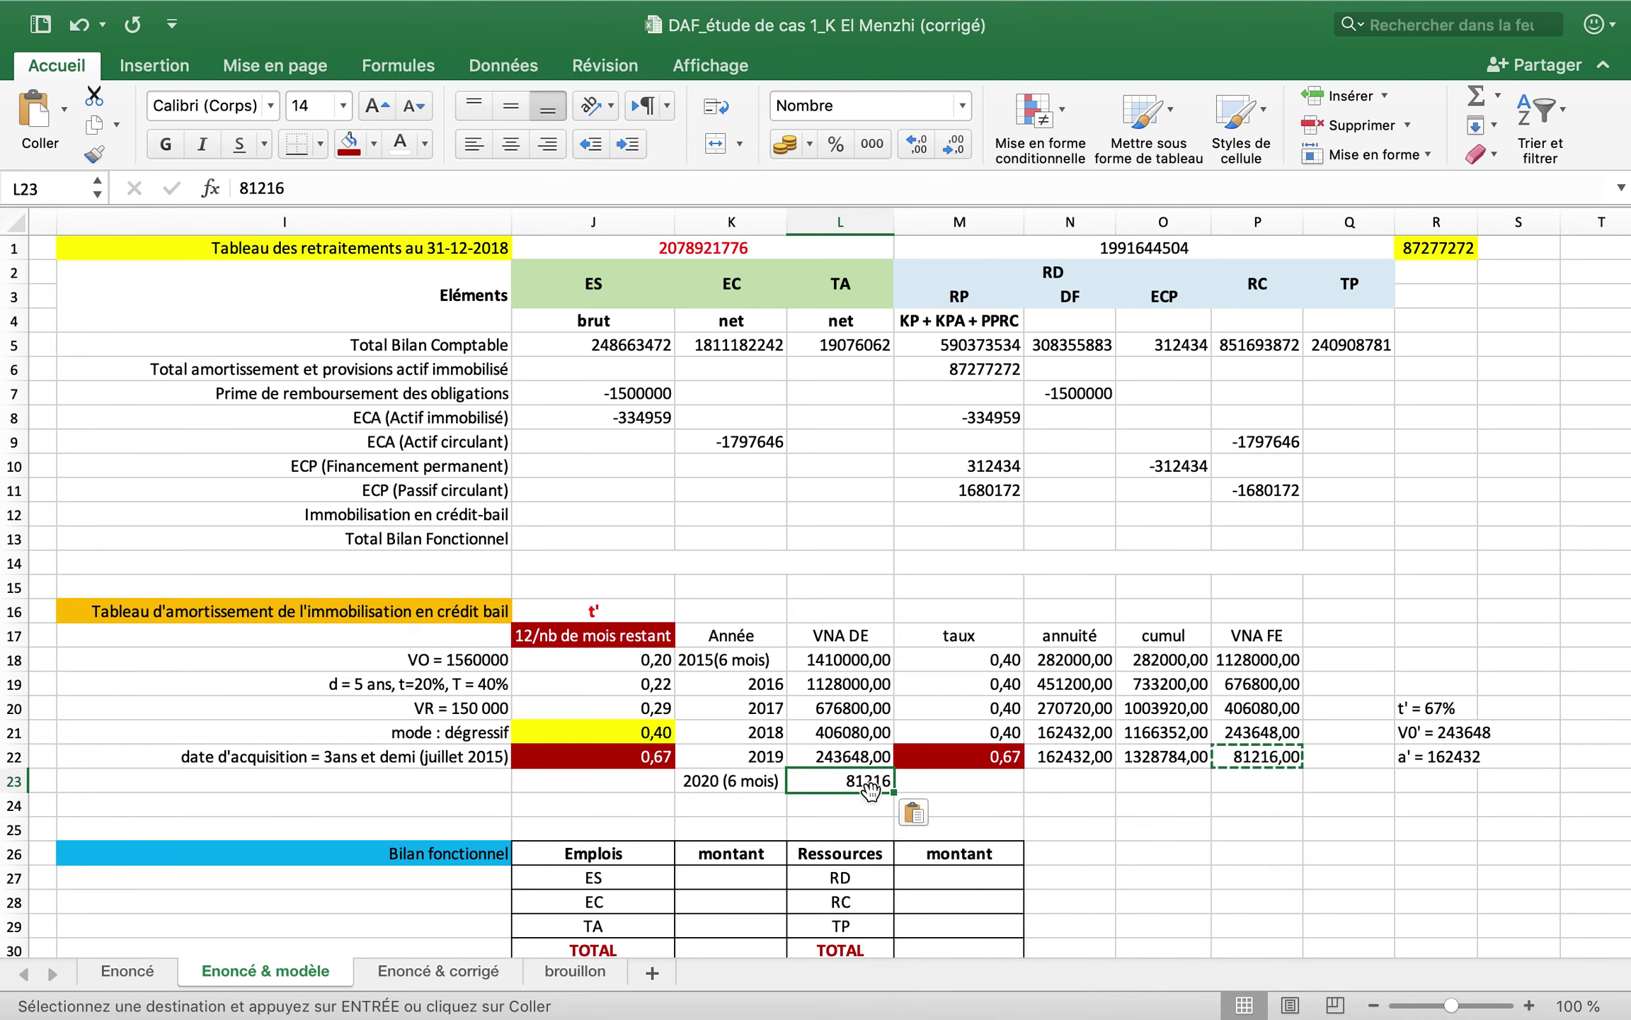
left_click(645, 785)
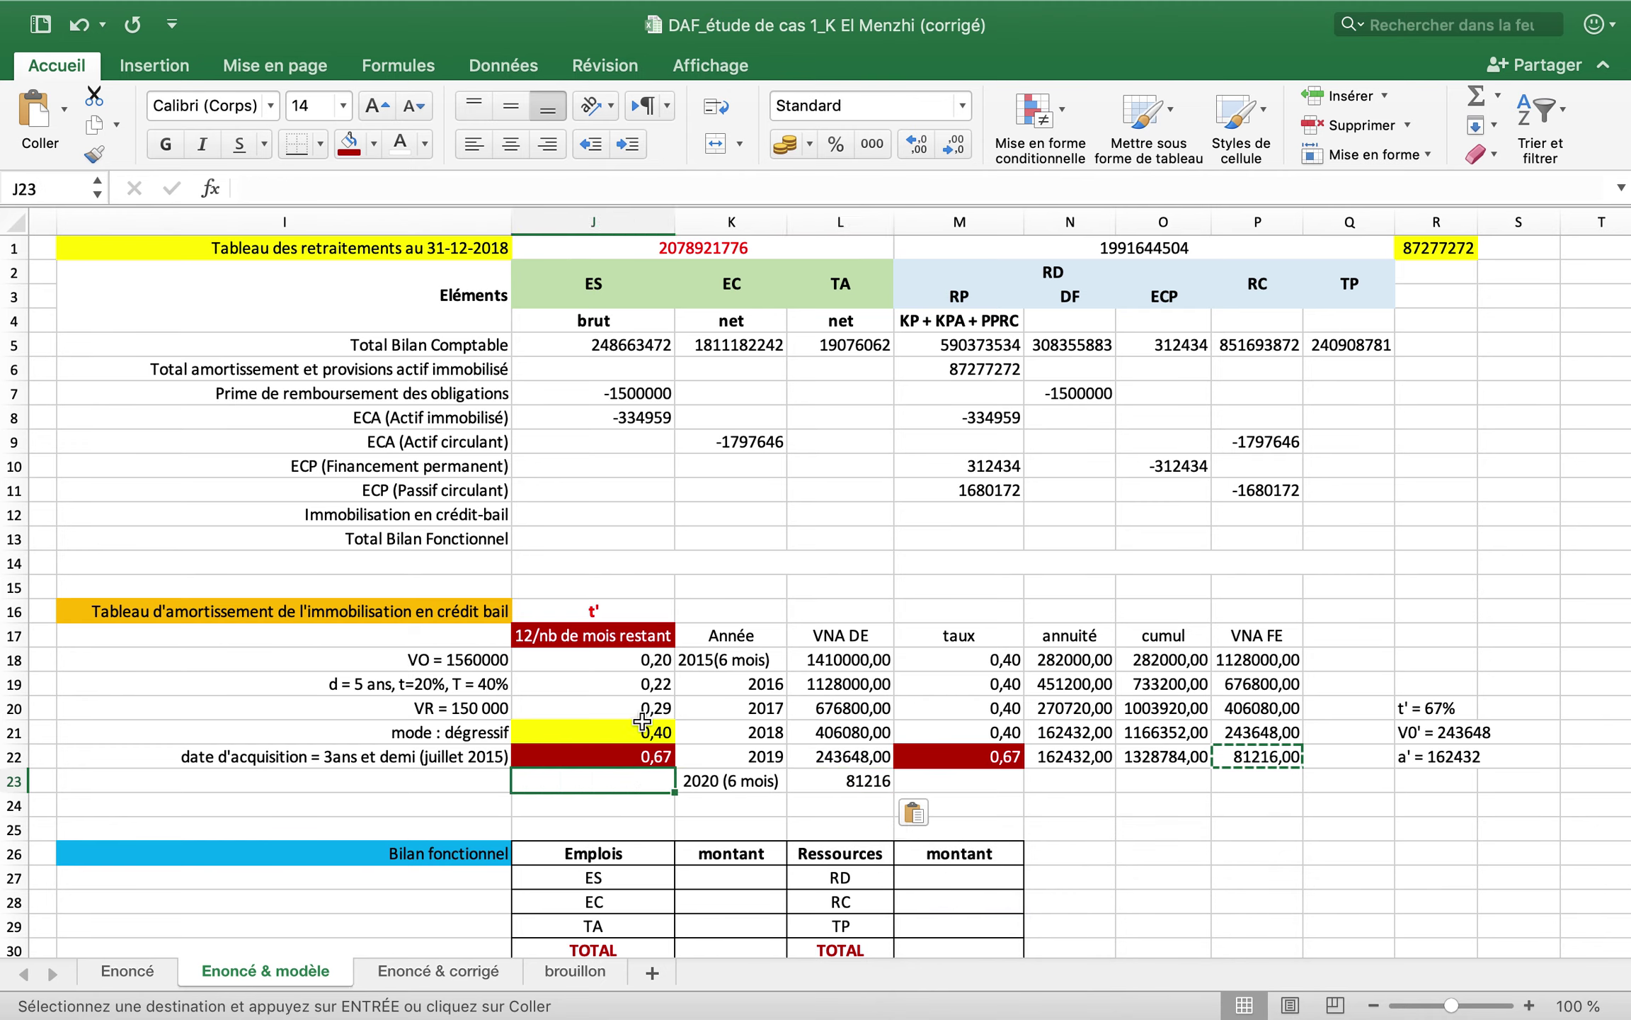
type("-")
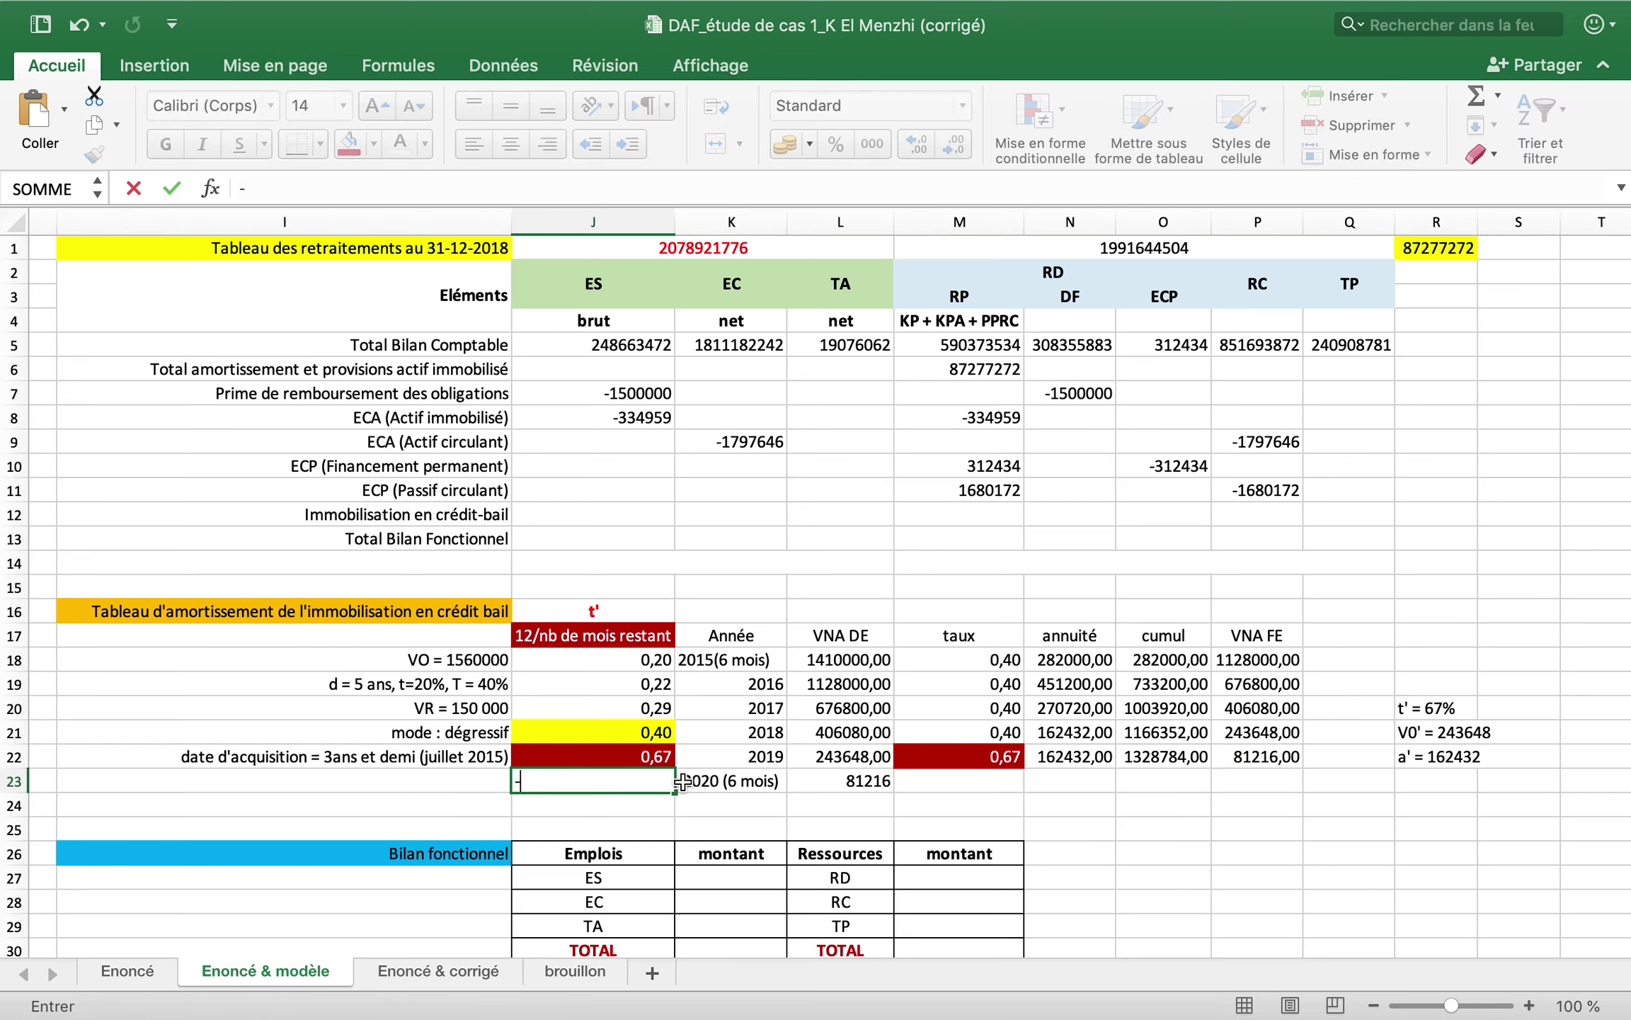
left_click(680, 812)
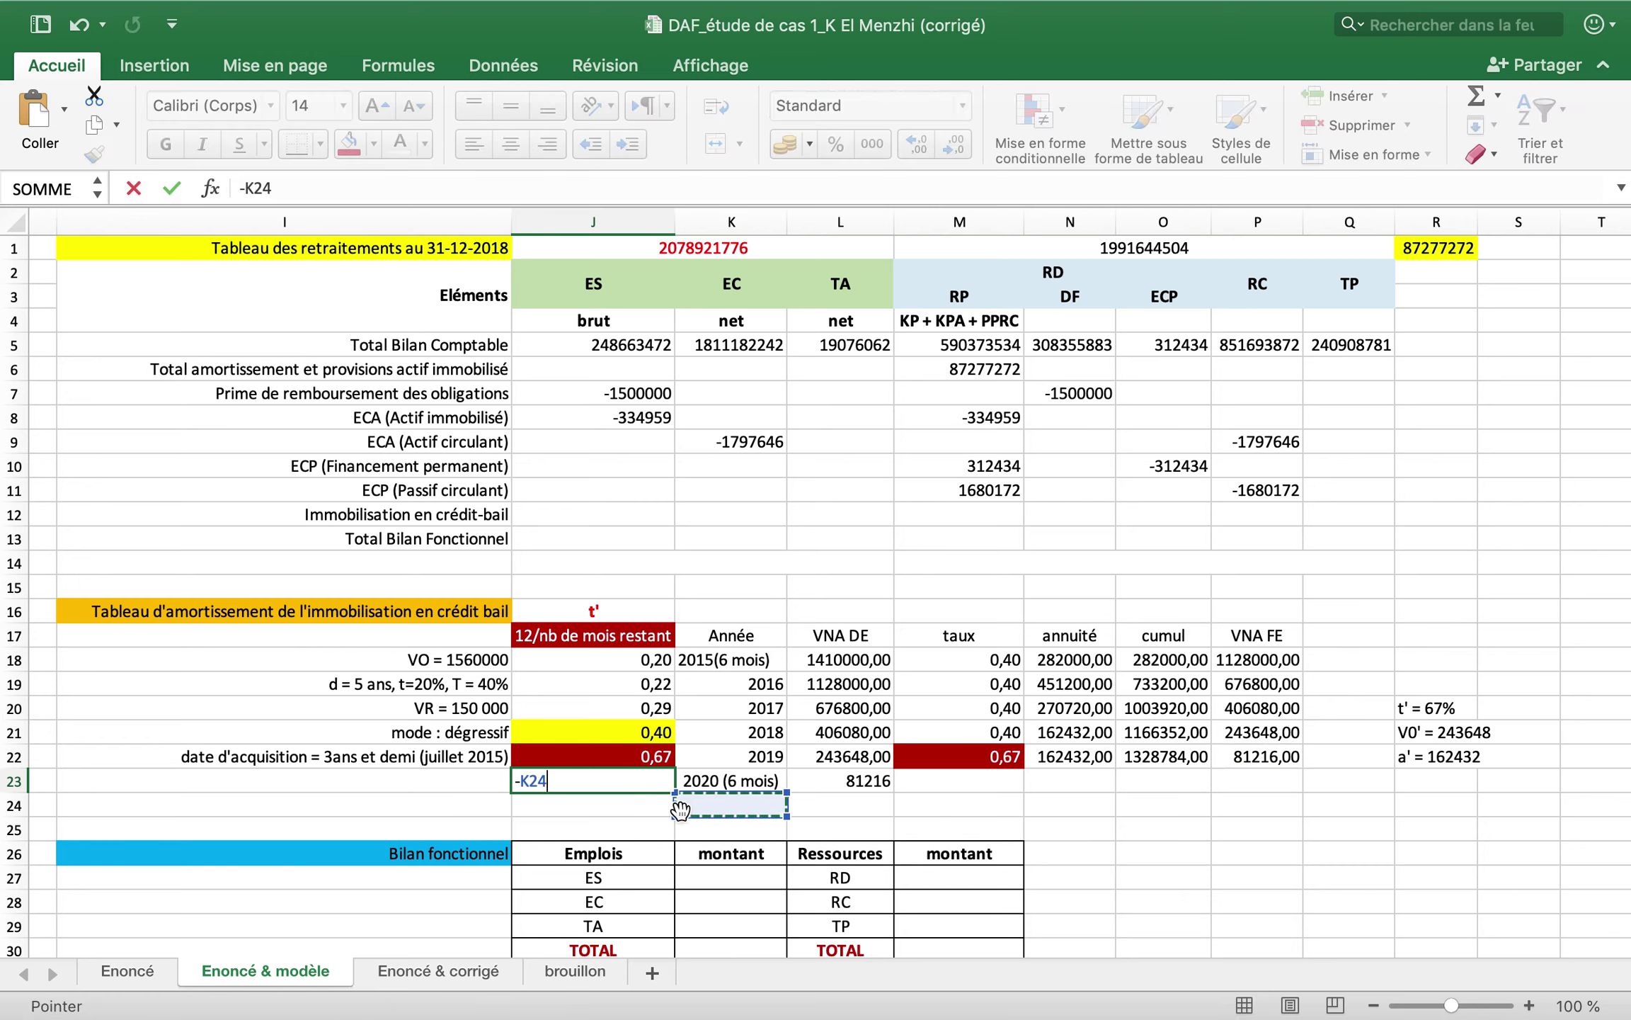
key("Escape")
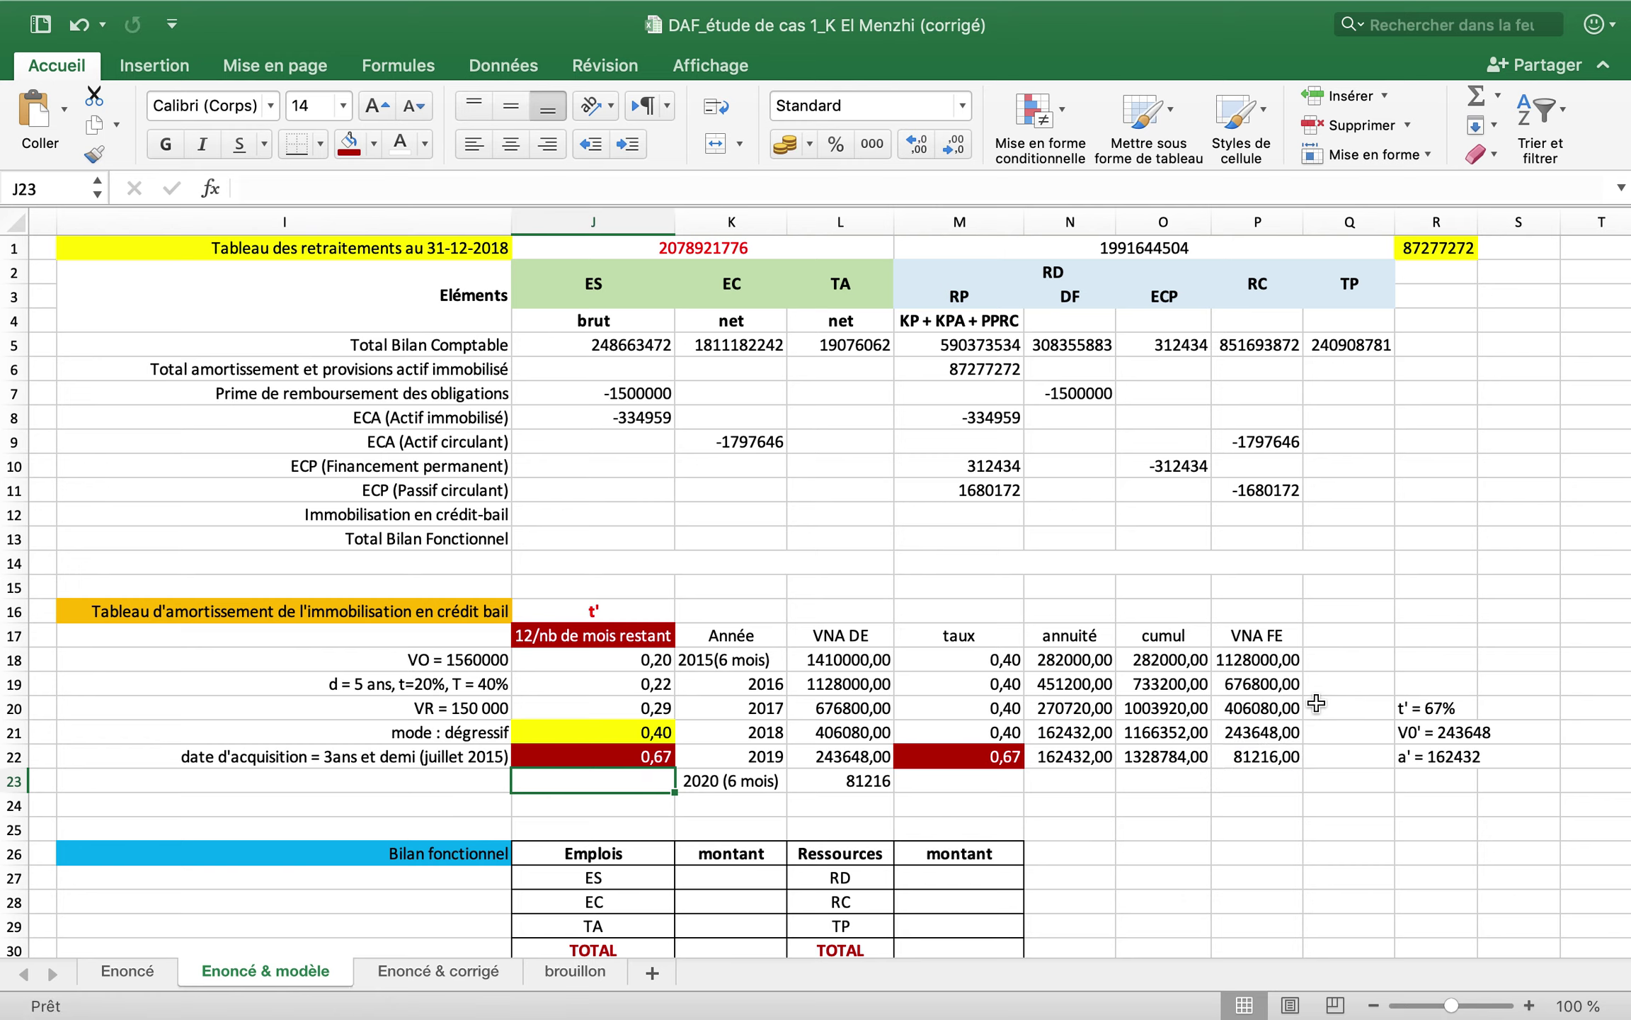
- Copy the 2019 taux from M22 into M23 for the 2020 (6 mois) row
left_click(974, 783)
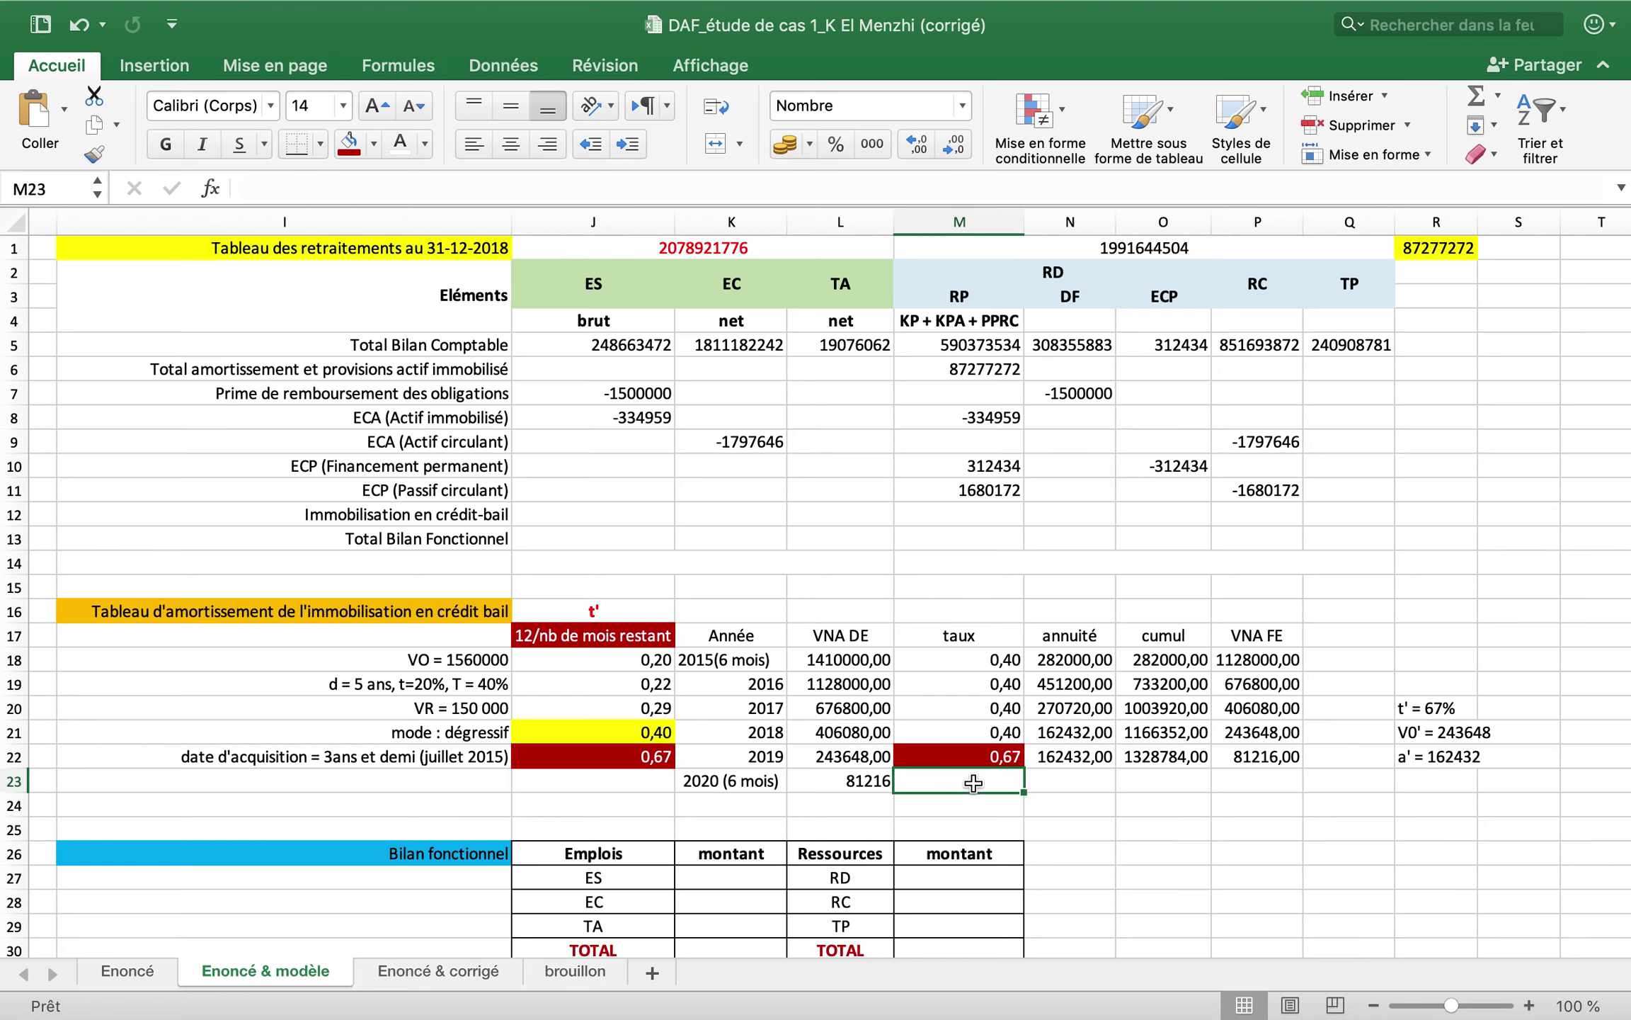
left_click(981, 759)
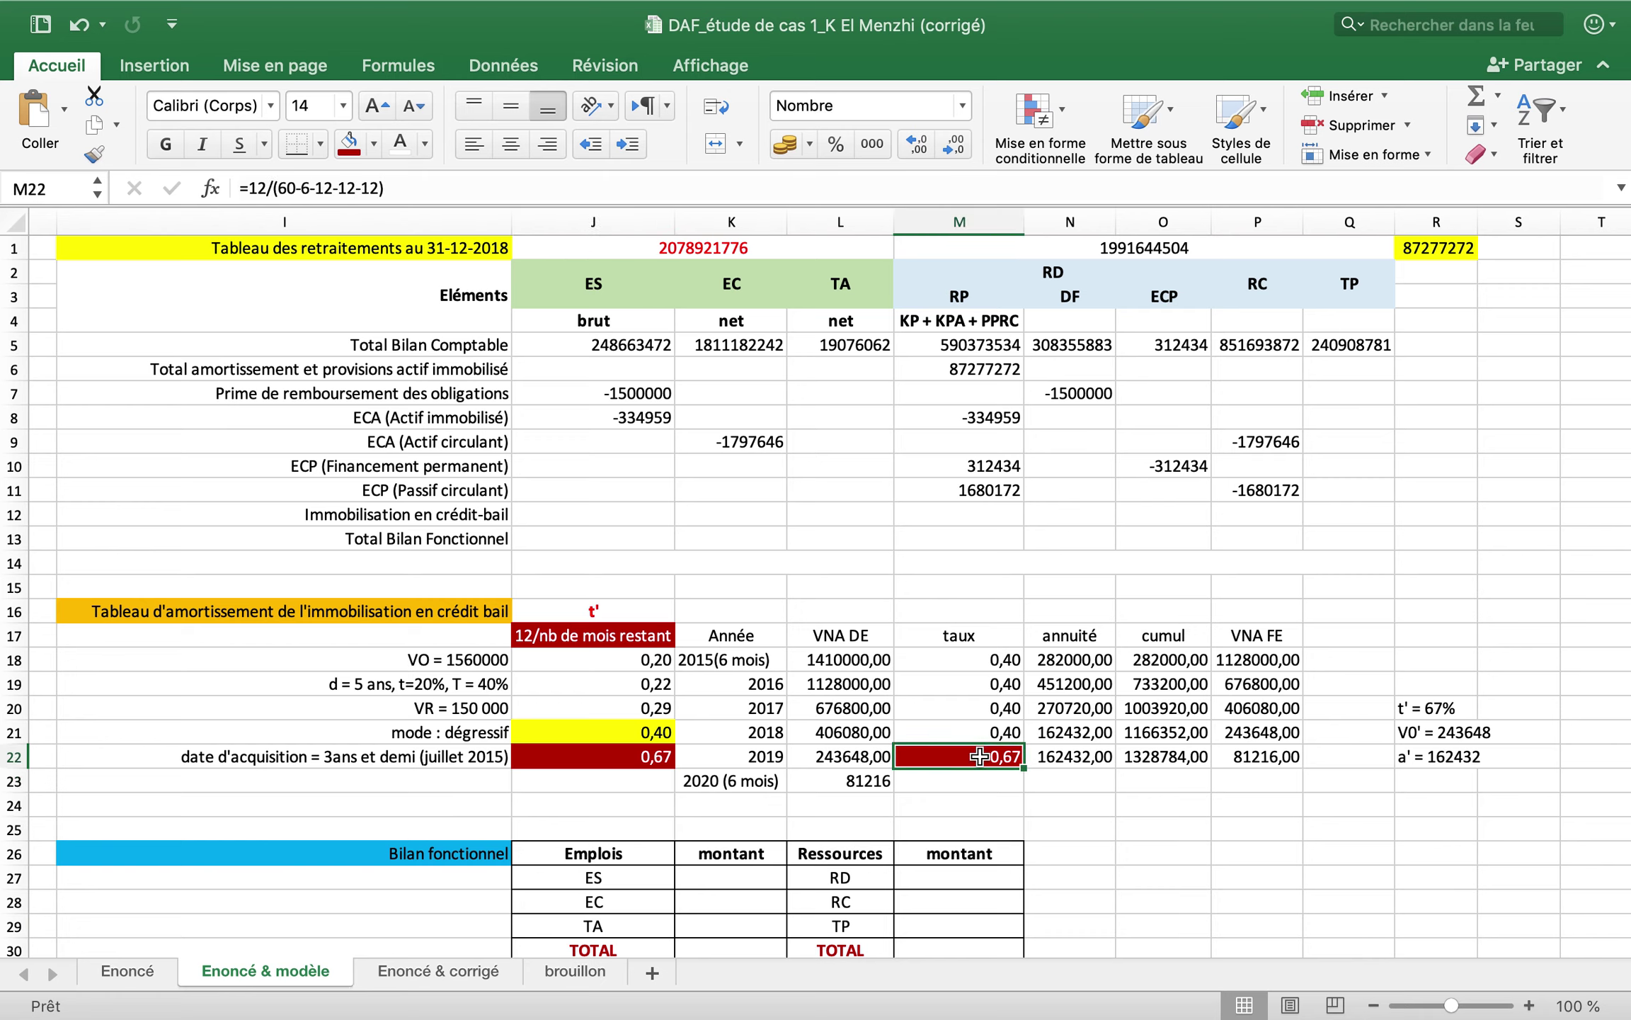
key("super+c")
key("Down")
key("super+v")
- Enter =L22*M23*6/12 in N23 to calculate the six-month 2020 annuité
left_click(1054, 781)
type("=")
left_click(873, 759)
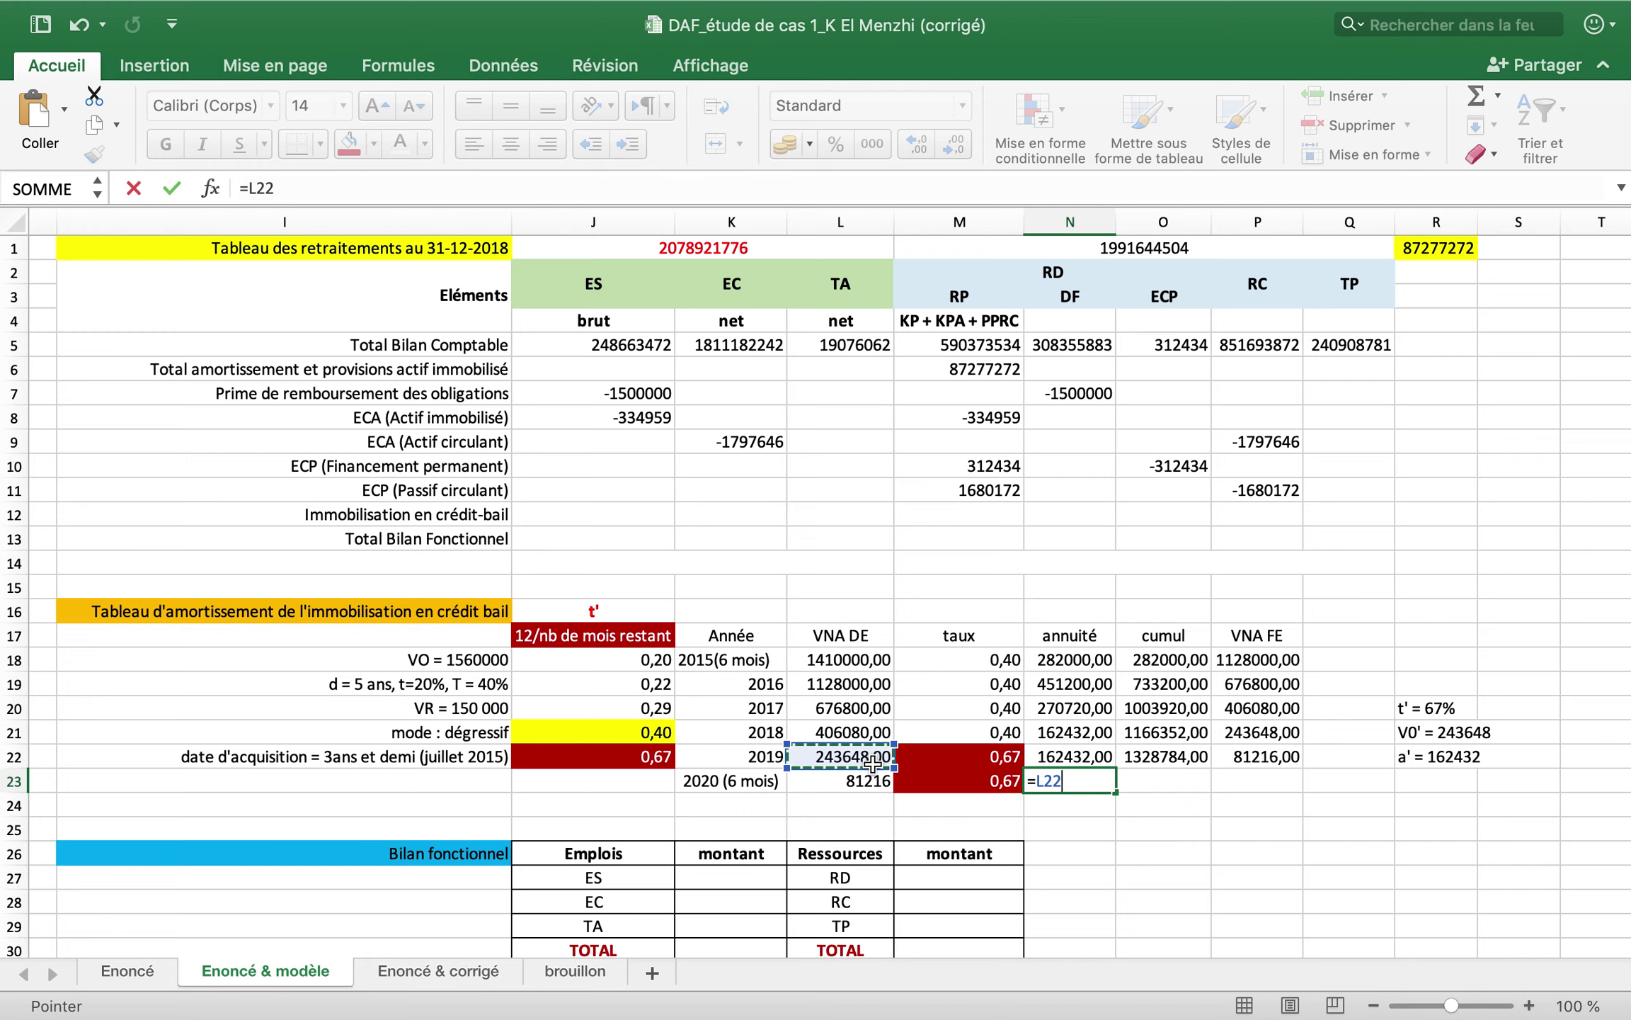
type("*")
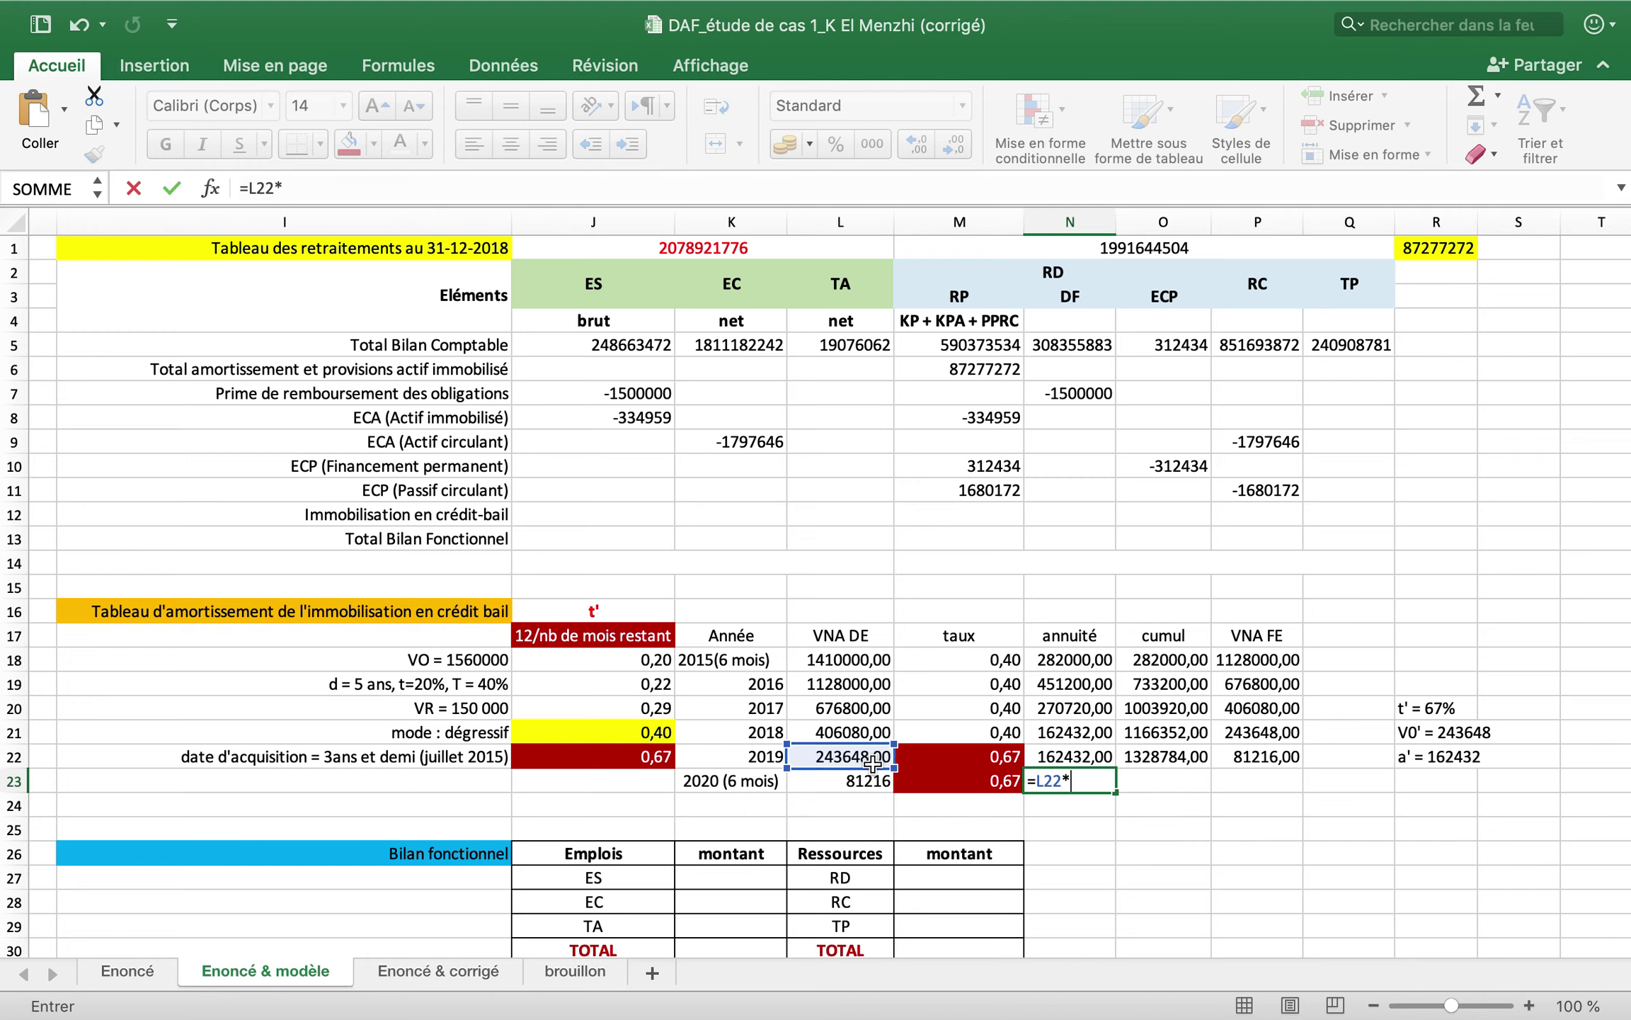
left_click(963, 784)
type("*")
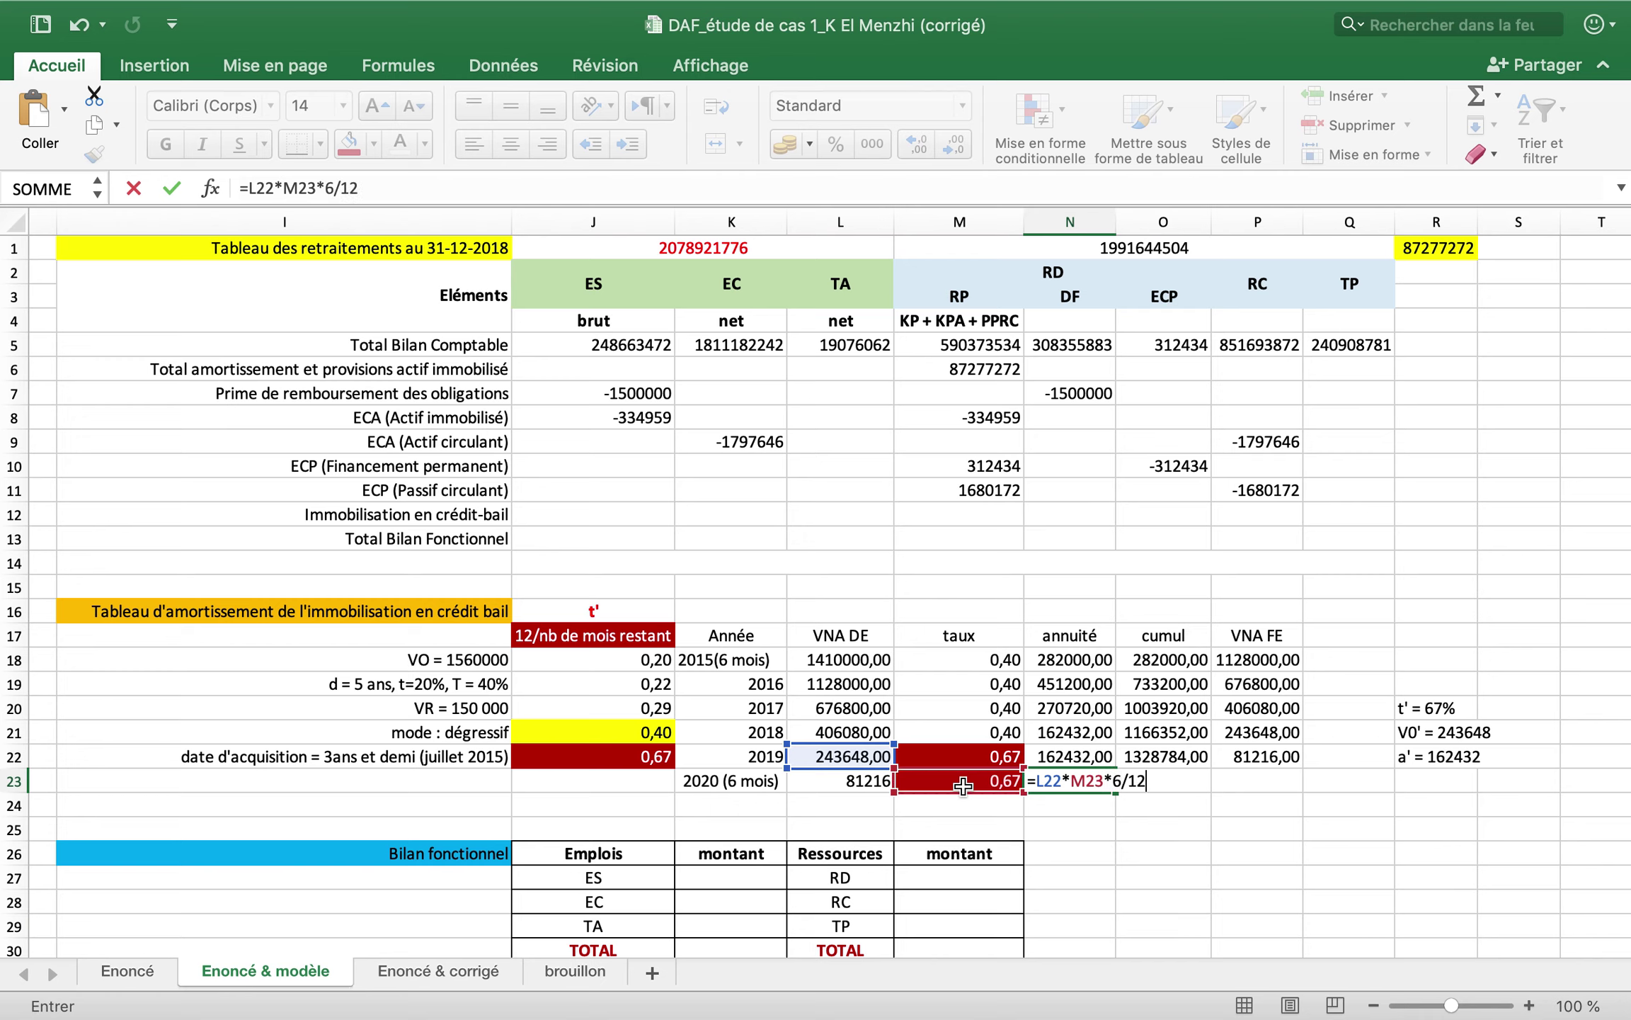
key("Return")
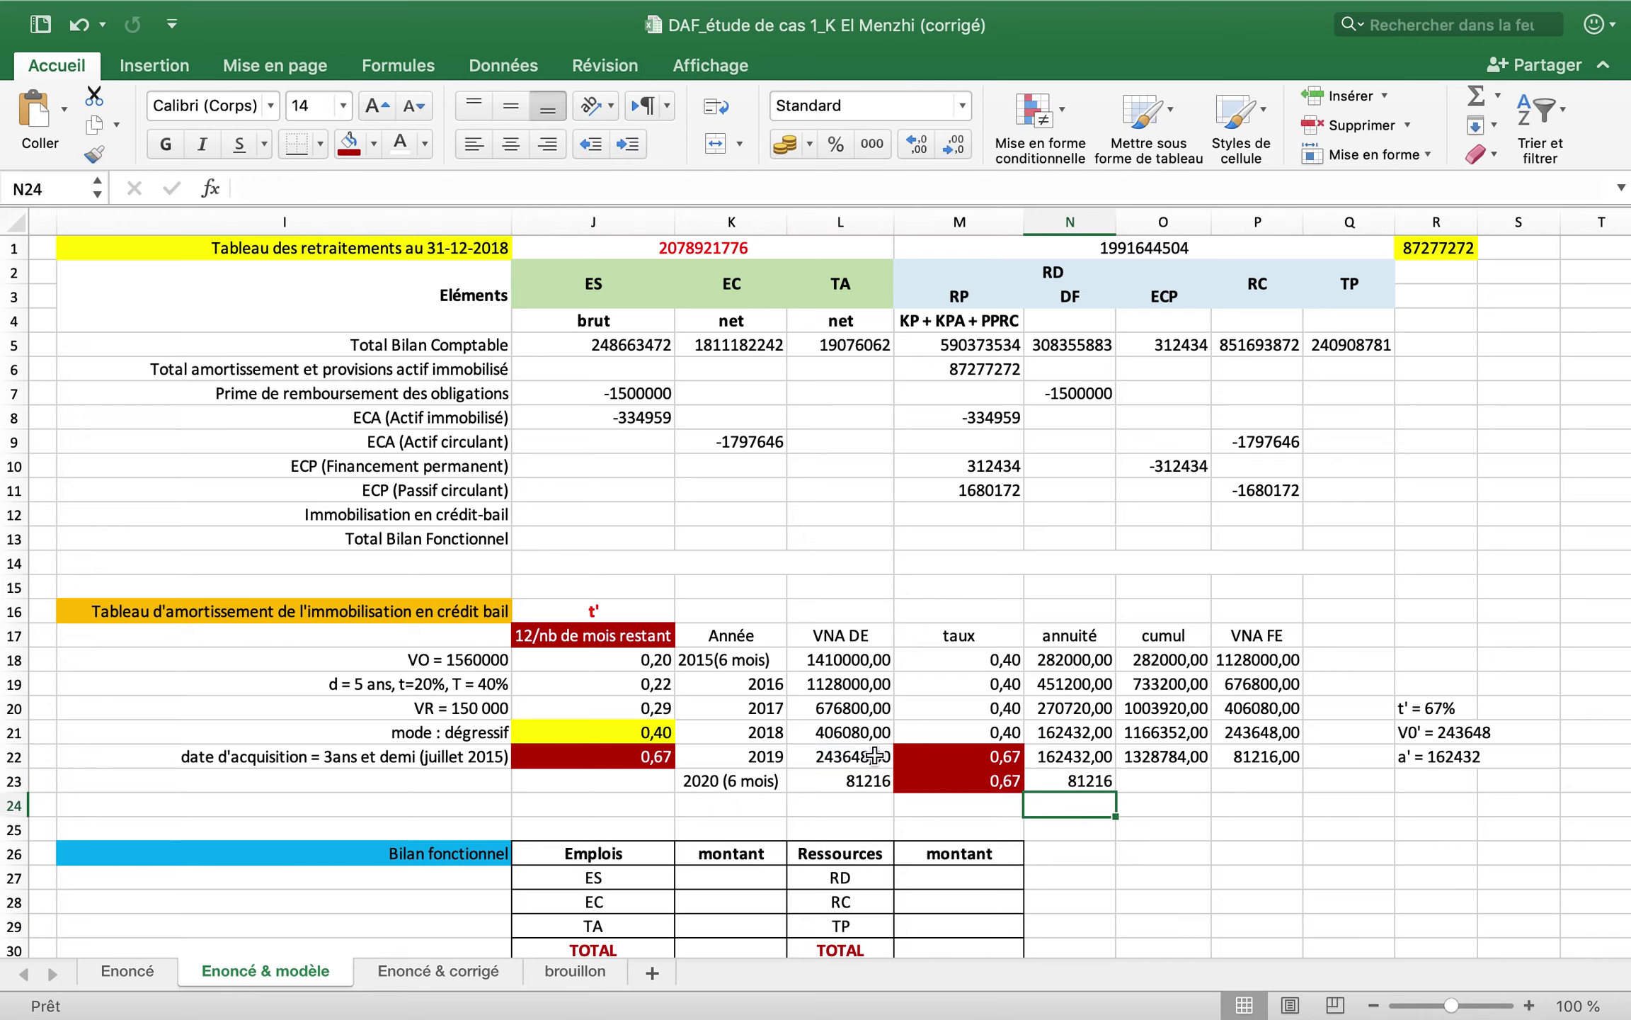
- Highlight the 2019 VNA DE in L22 with a dark red fill and white text
left_click(875, 756)
left_click(348, 144)
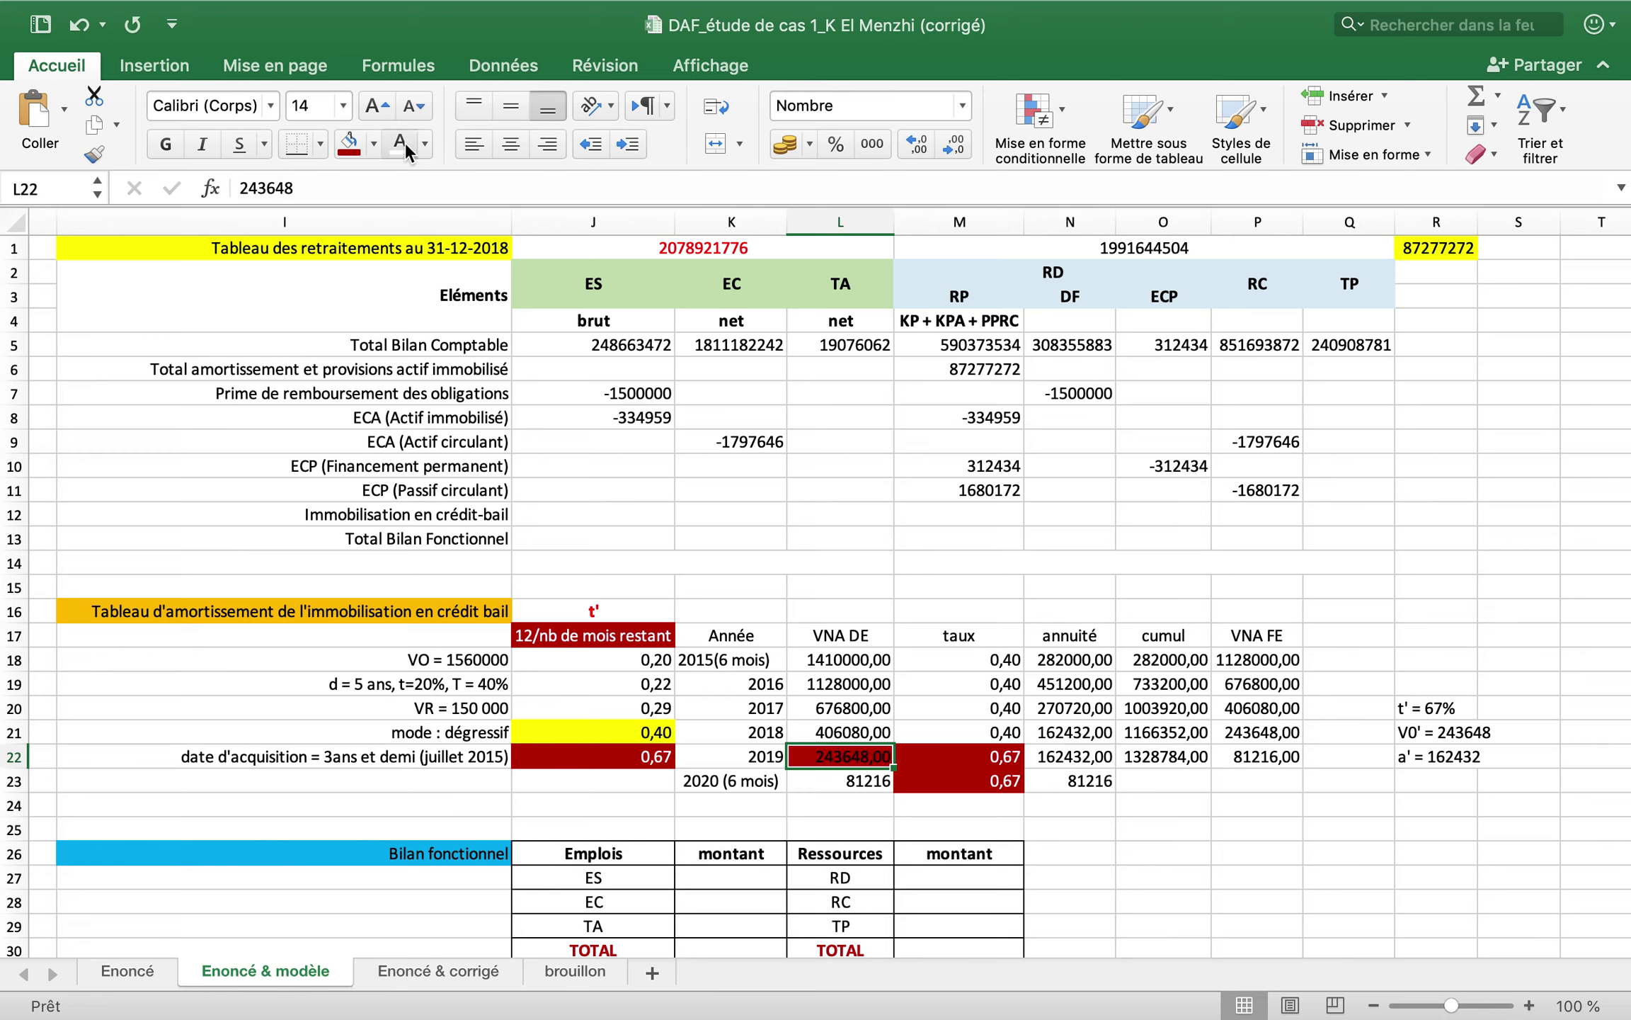
left_click(1143, 827)
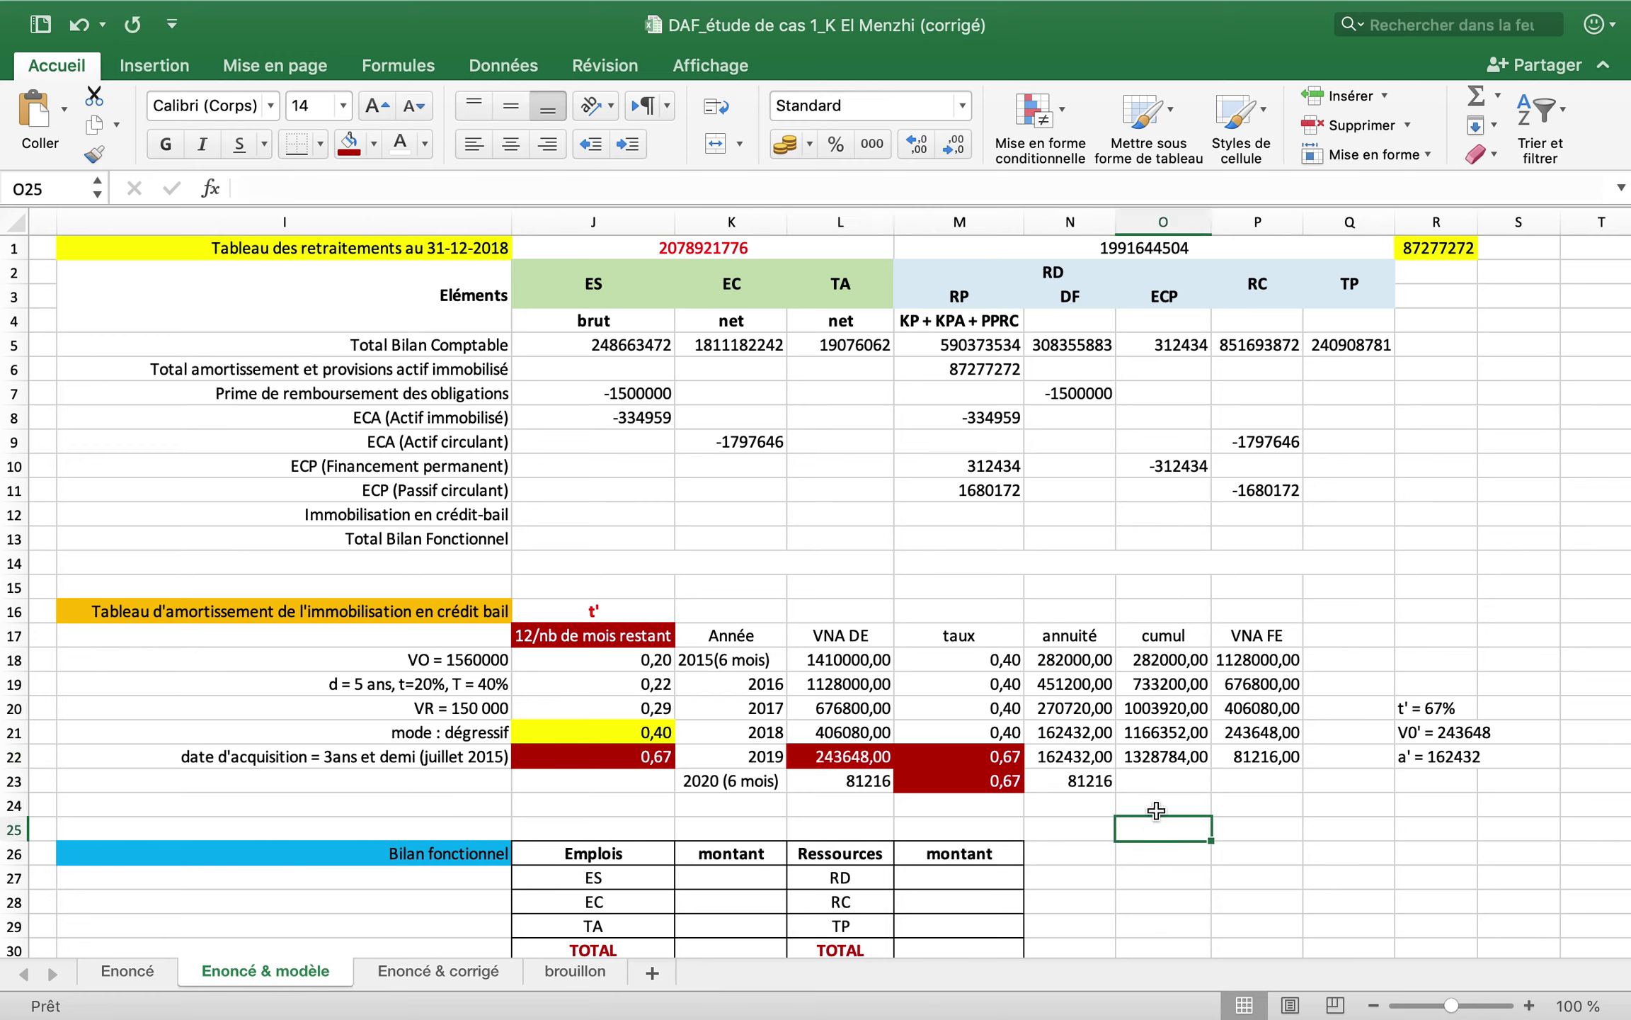
- Set the text of the 2020 taux in M23 to black and remove the cell's fill
left_click(1004, 780)
left_click(420, 149)
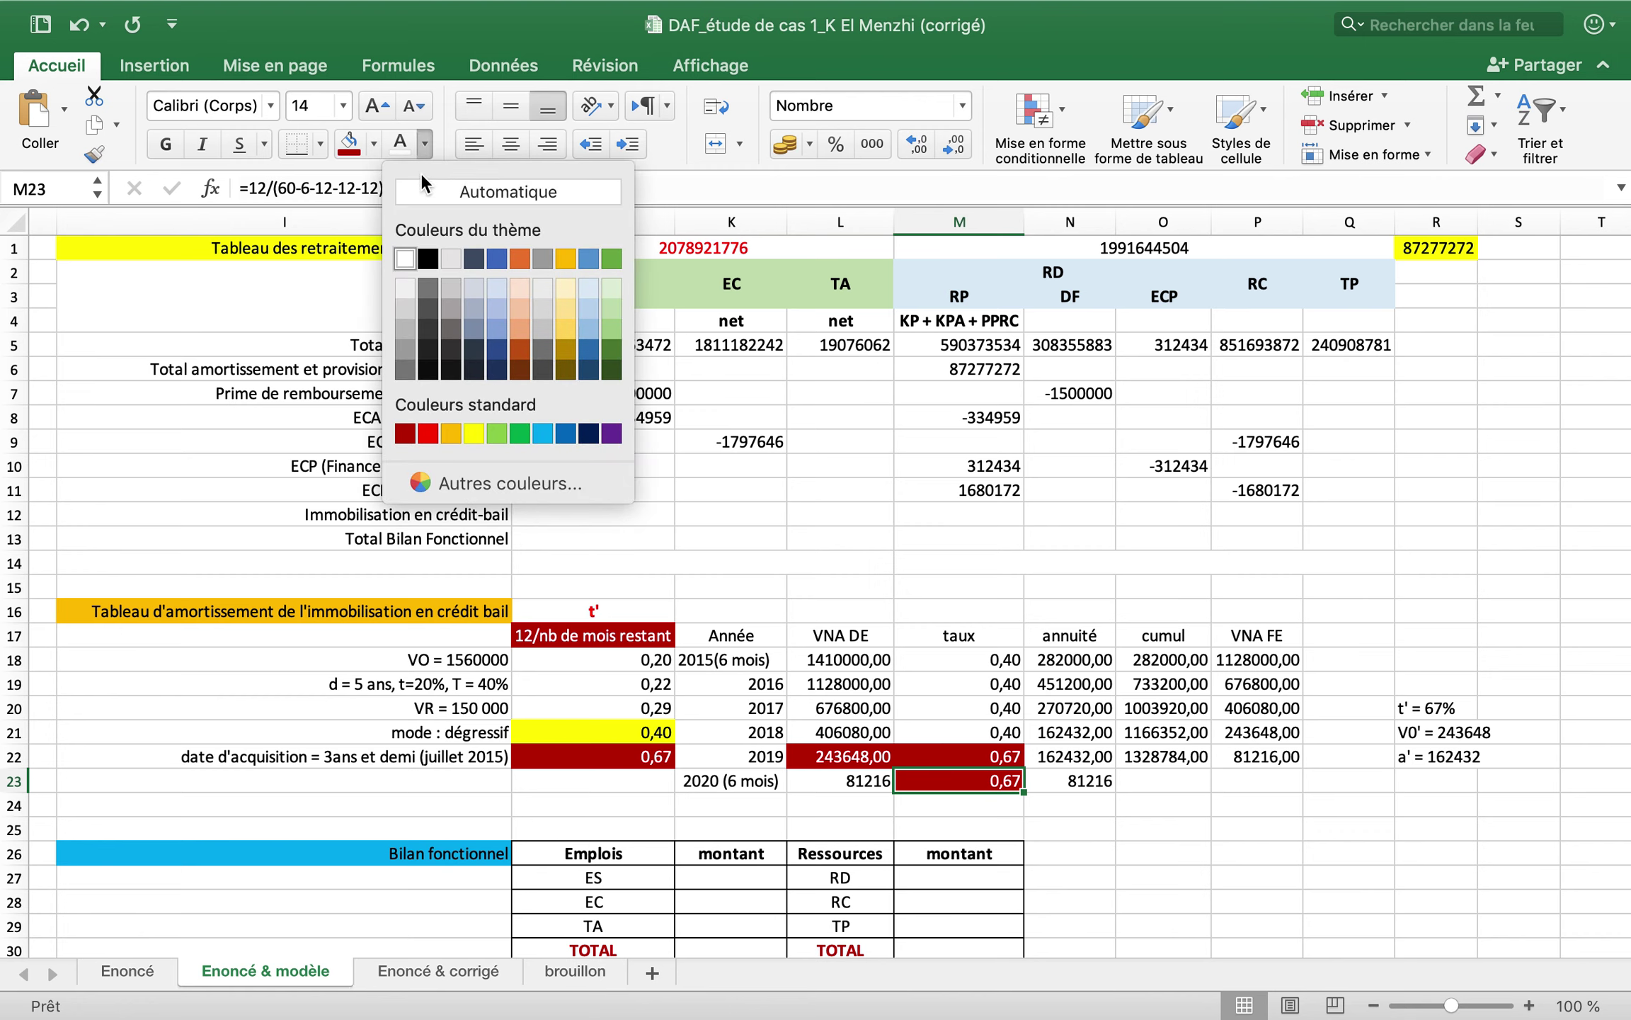
left_click(428, 254)
left_click(376, 145)
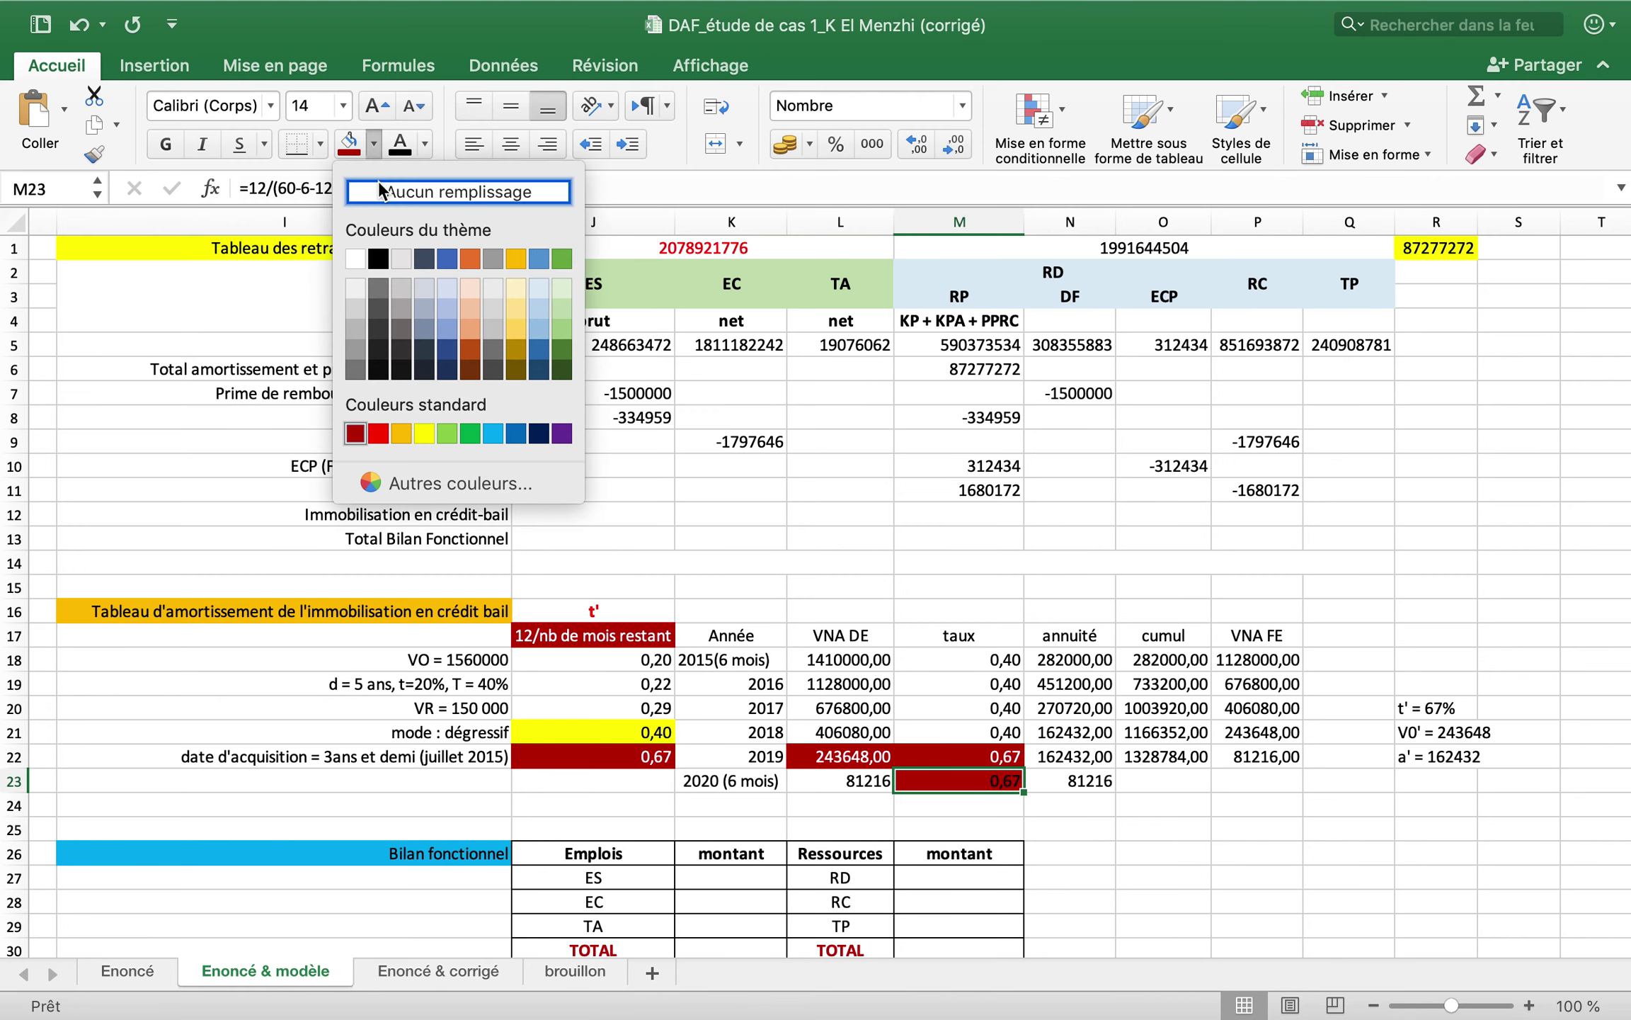
left_click(383, 192)
- Enter =+N23 in O23 as the 2020 cumul
left_click(1167, 779)
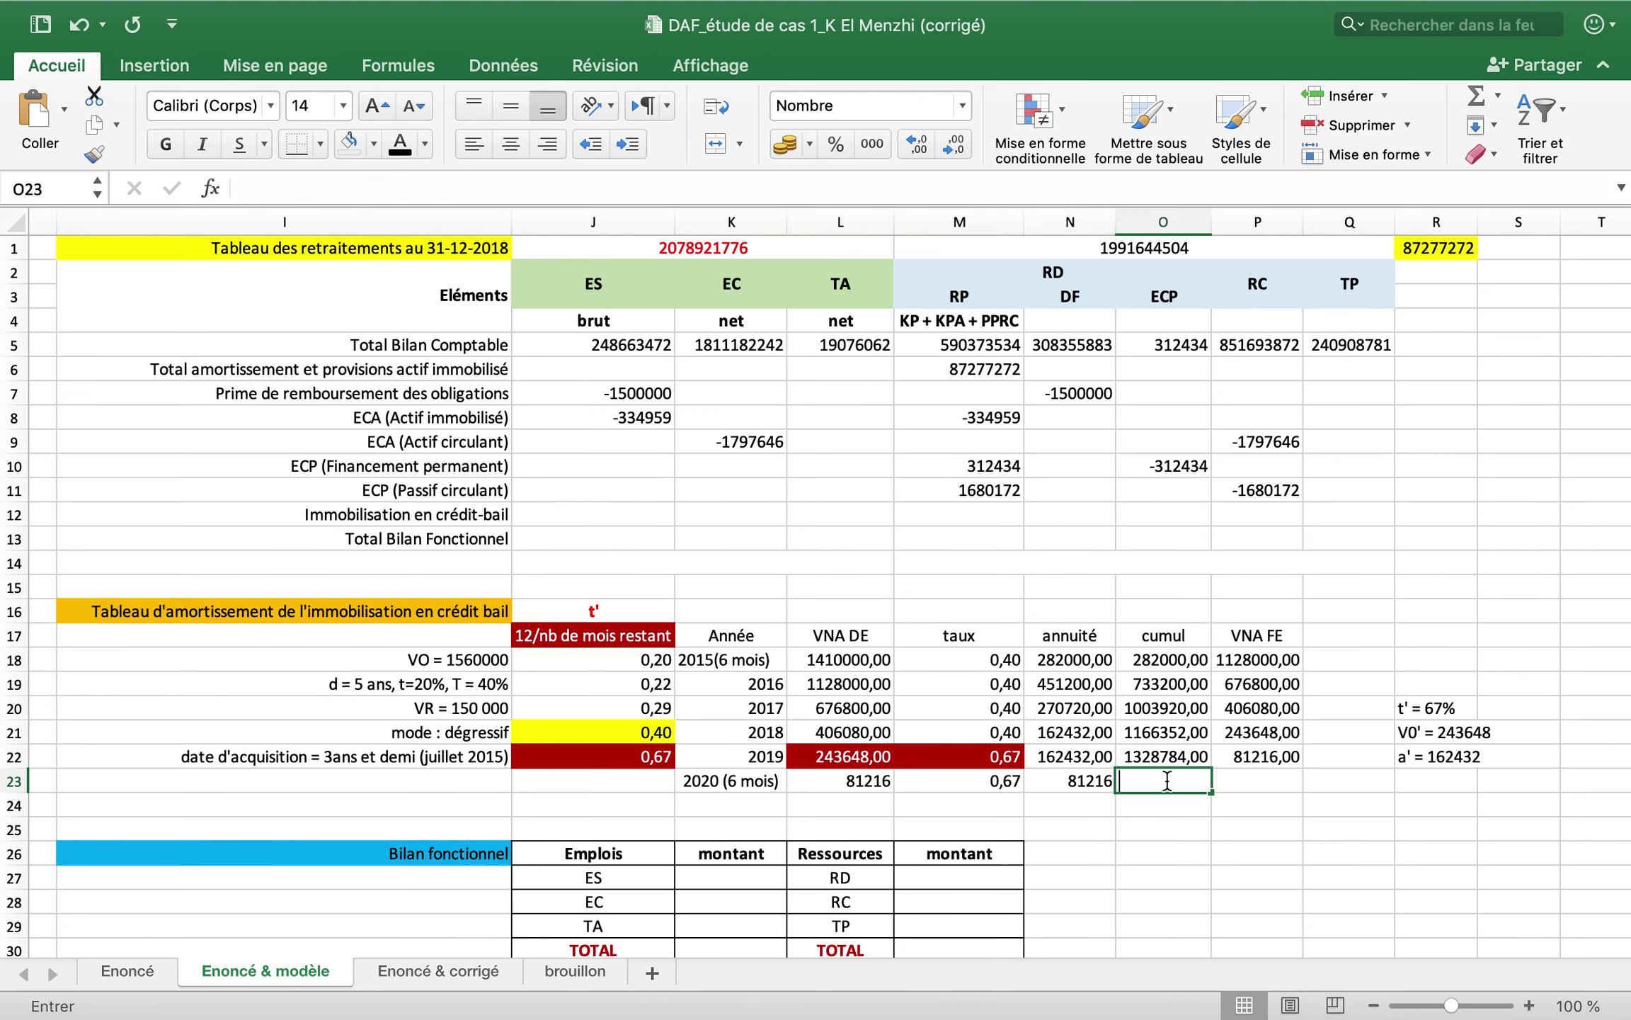
type("=+")
left_click(1065, 781)
key("Return")
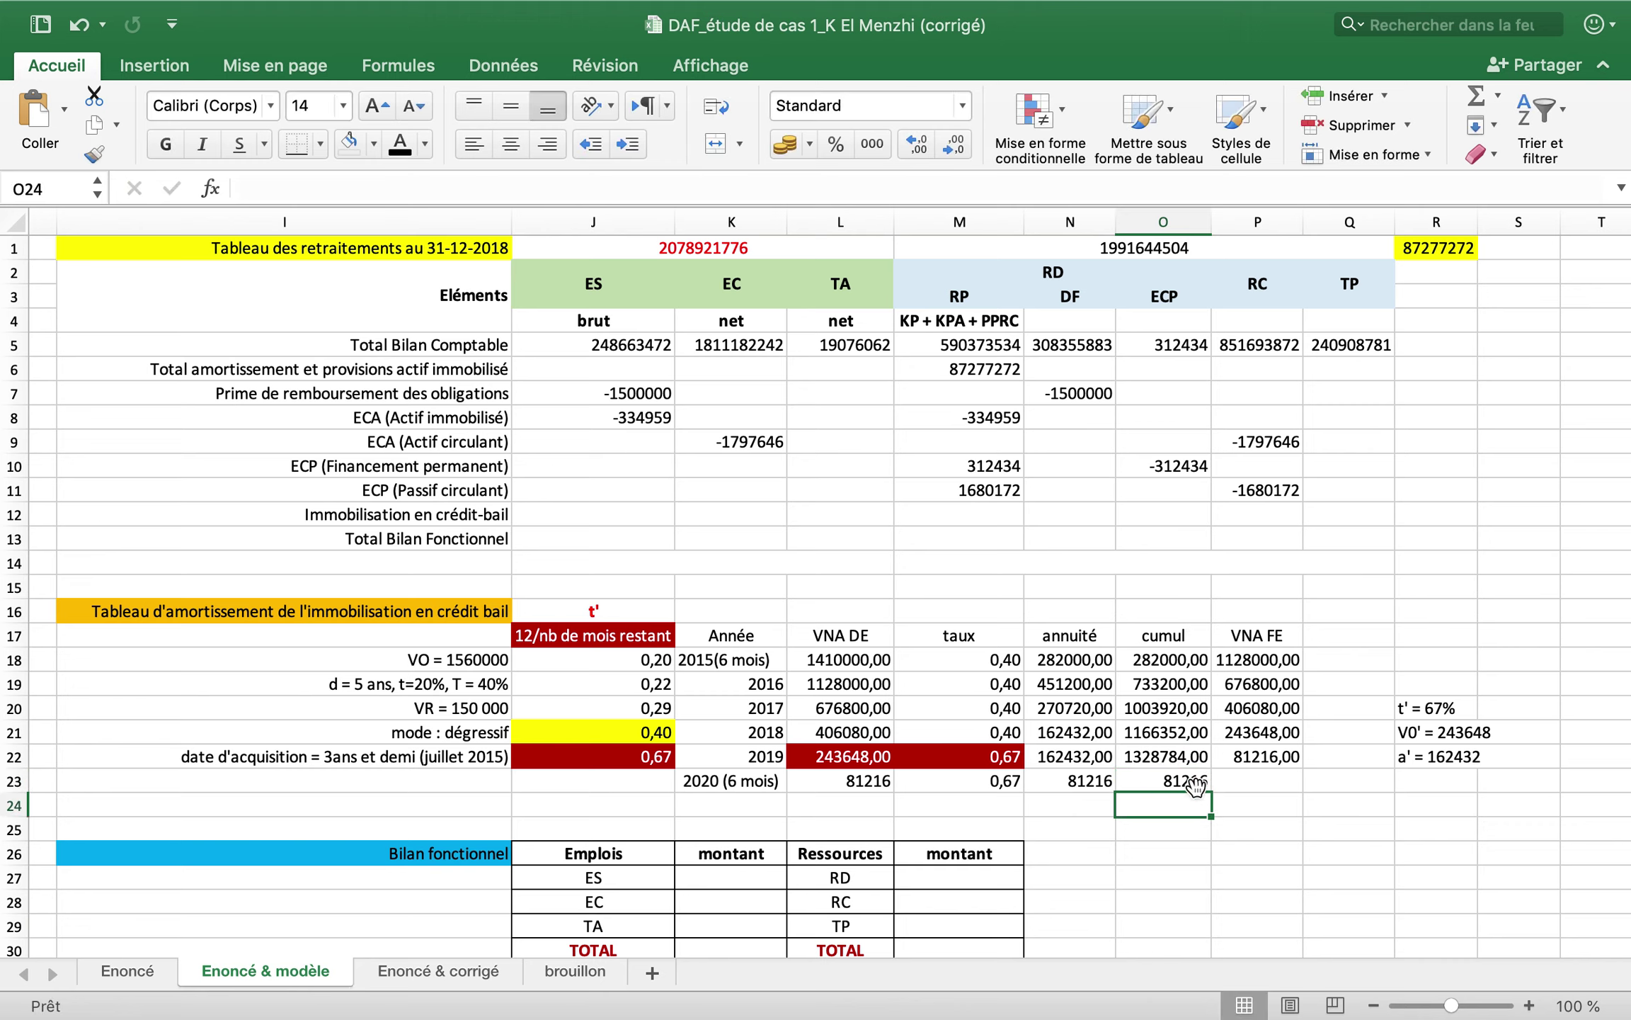
- Replace the formula in O23 with =O22+N23 to calculate the 2020 cumul
left_click(1159, 779)
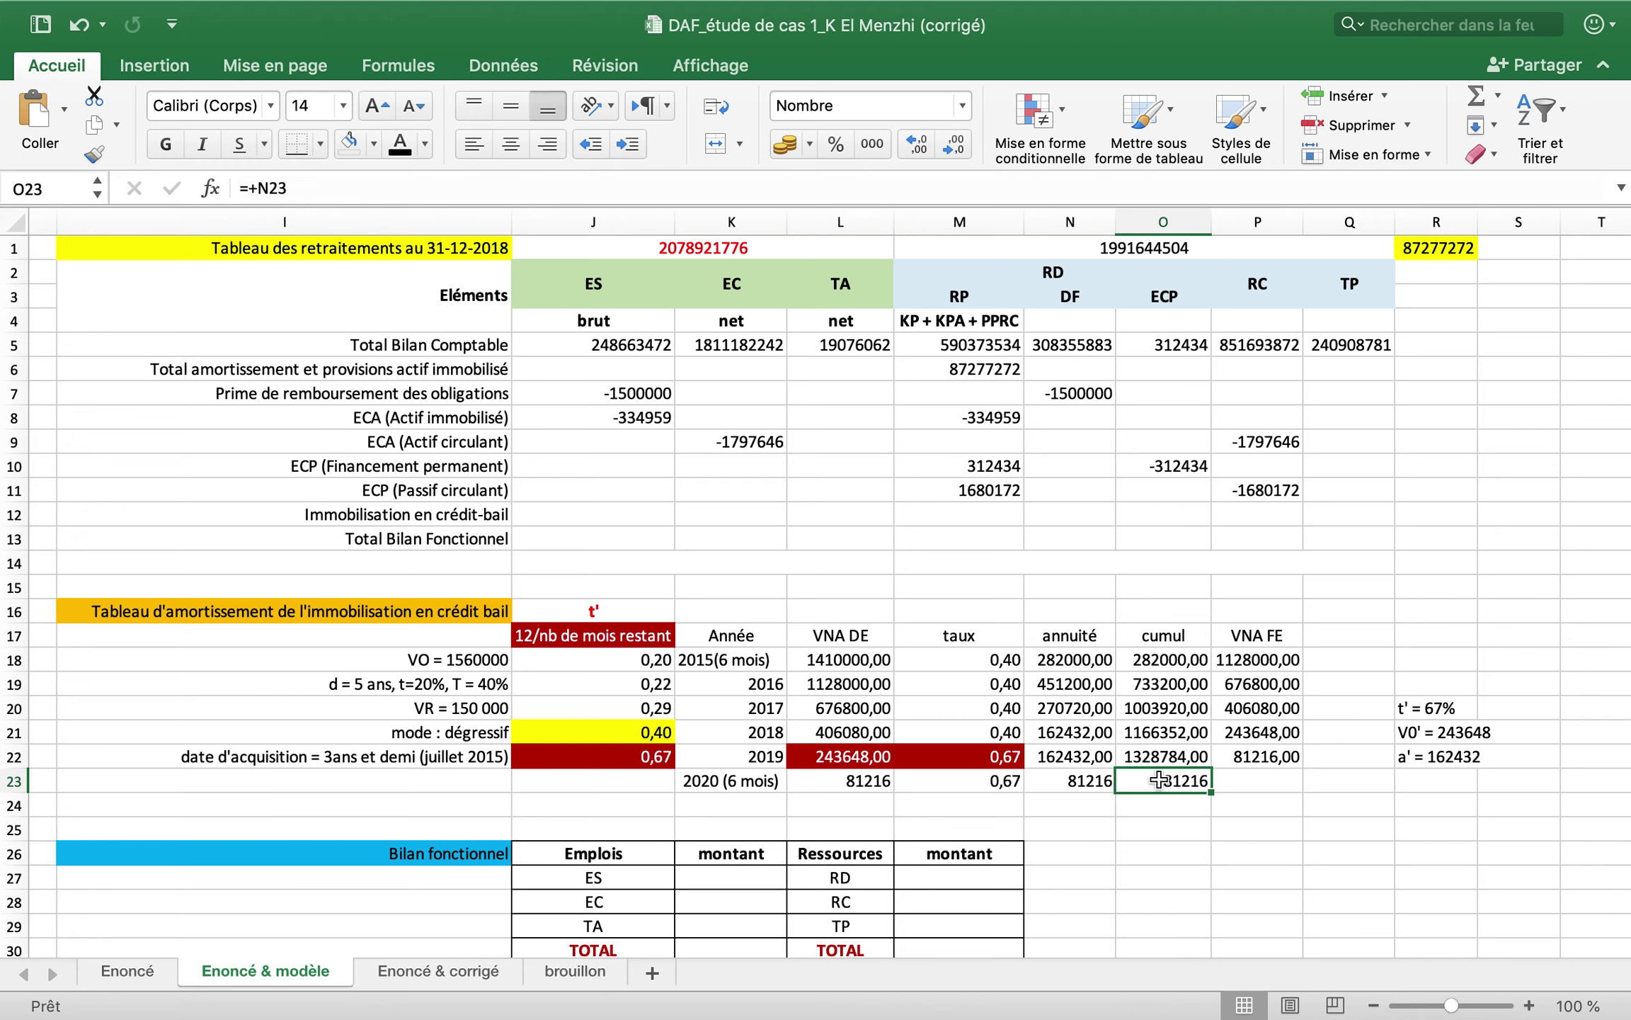
type("=")
left_click(1173, 756)
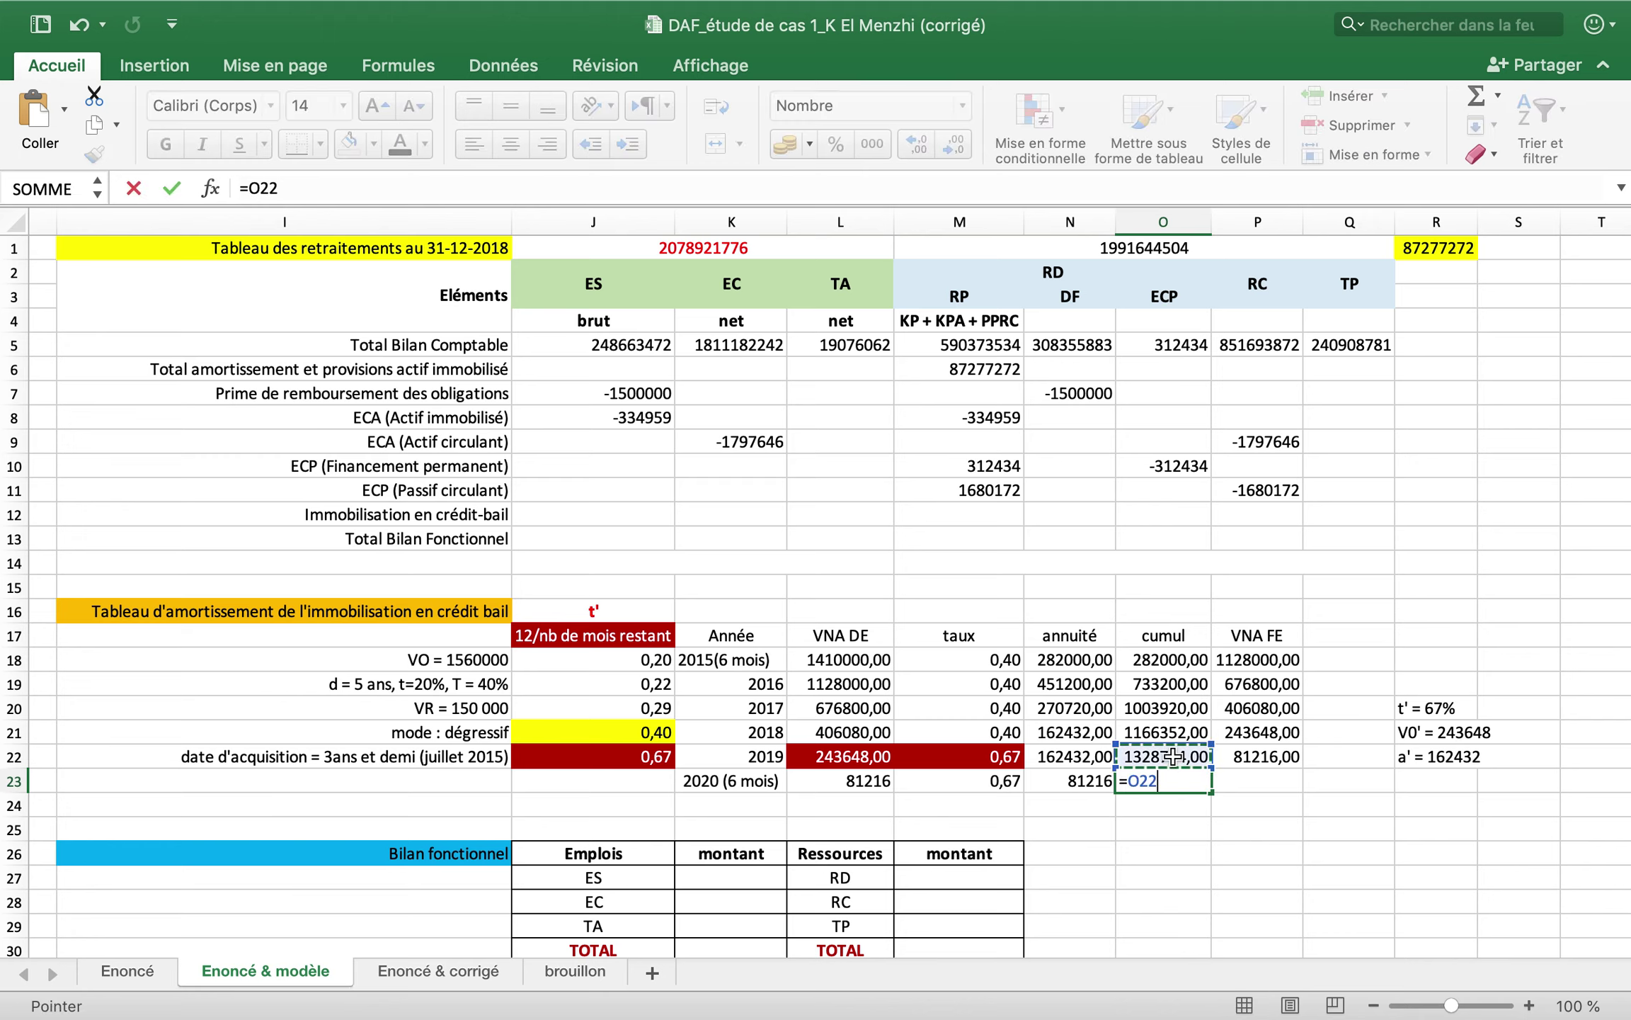
type("+")
left_click(1048, 781)
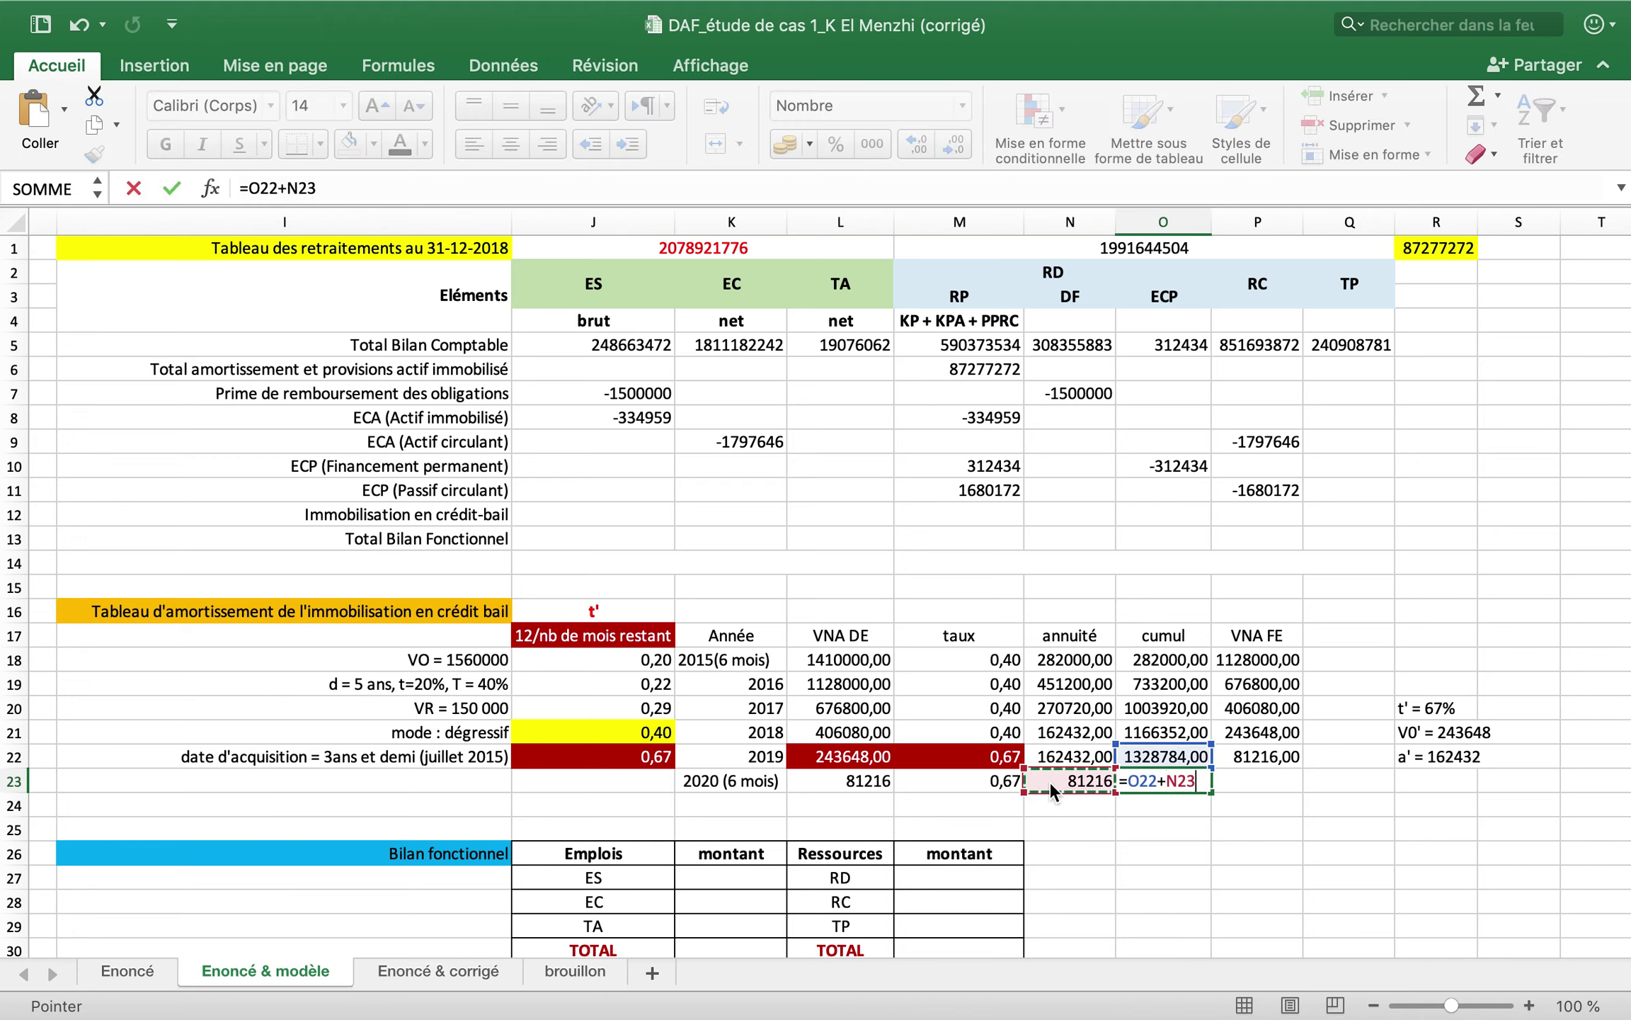
key("Return")
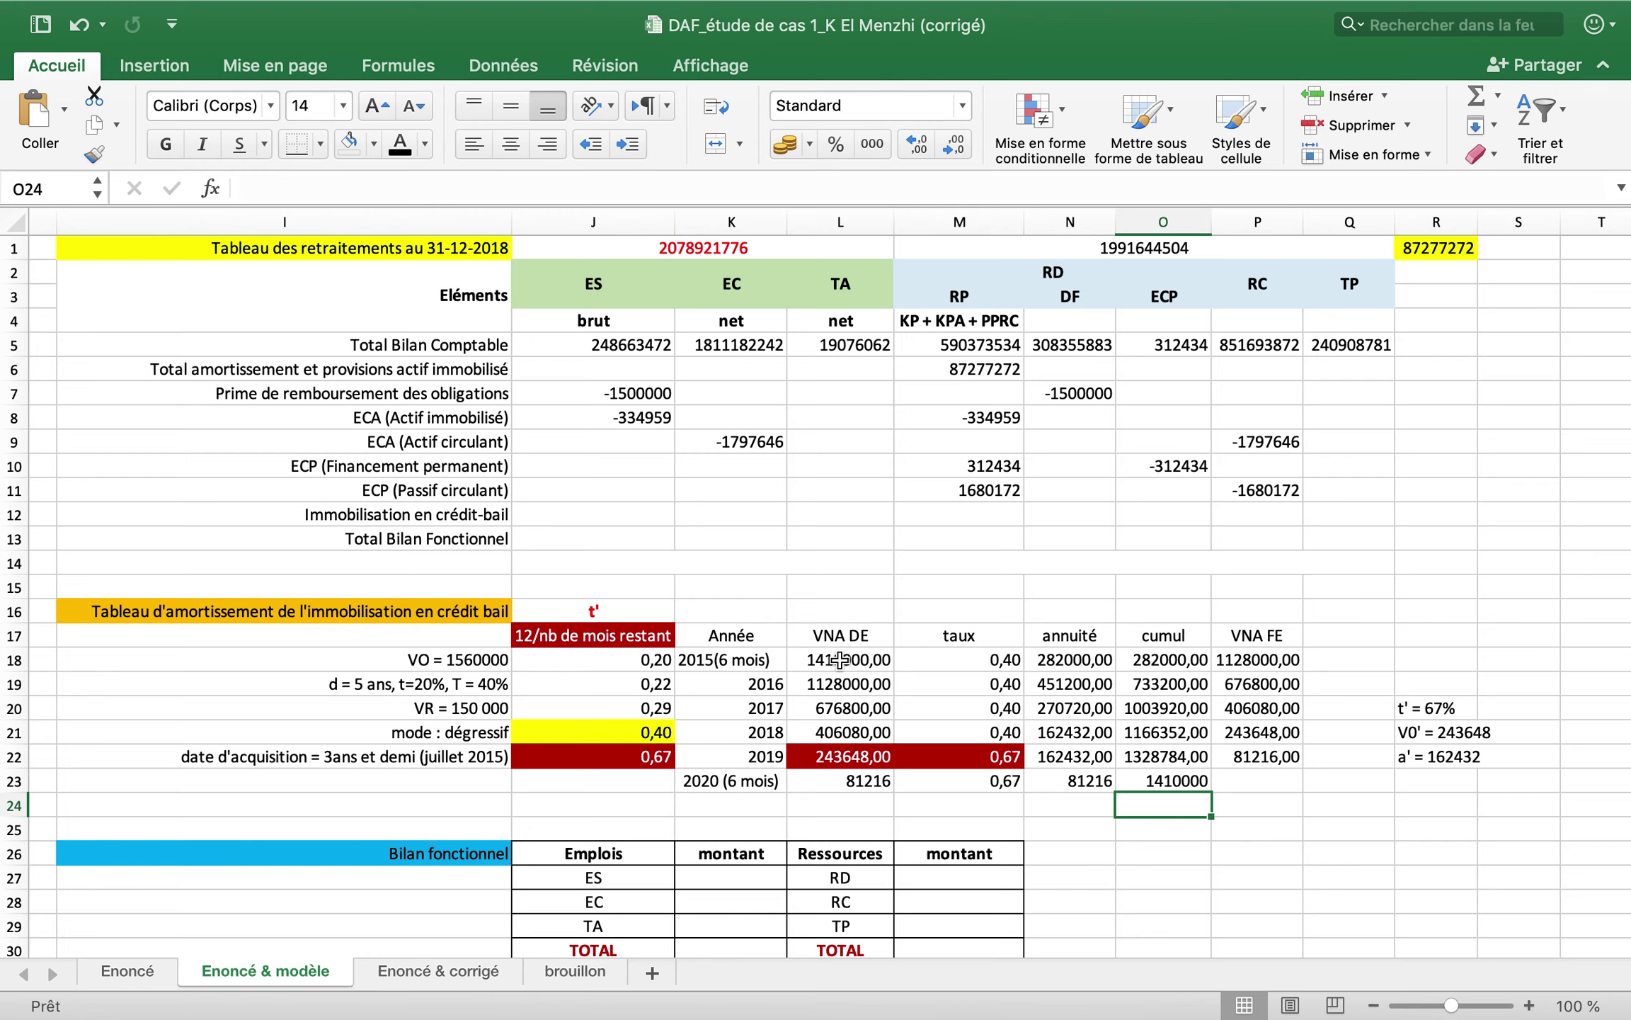
- Enter =L18-O23 in P23 to calculate the 2020 VNA FE
left_click(1235, 781)
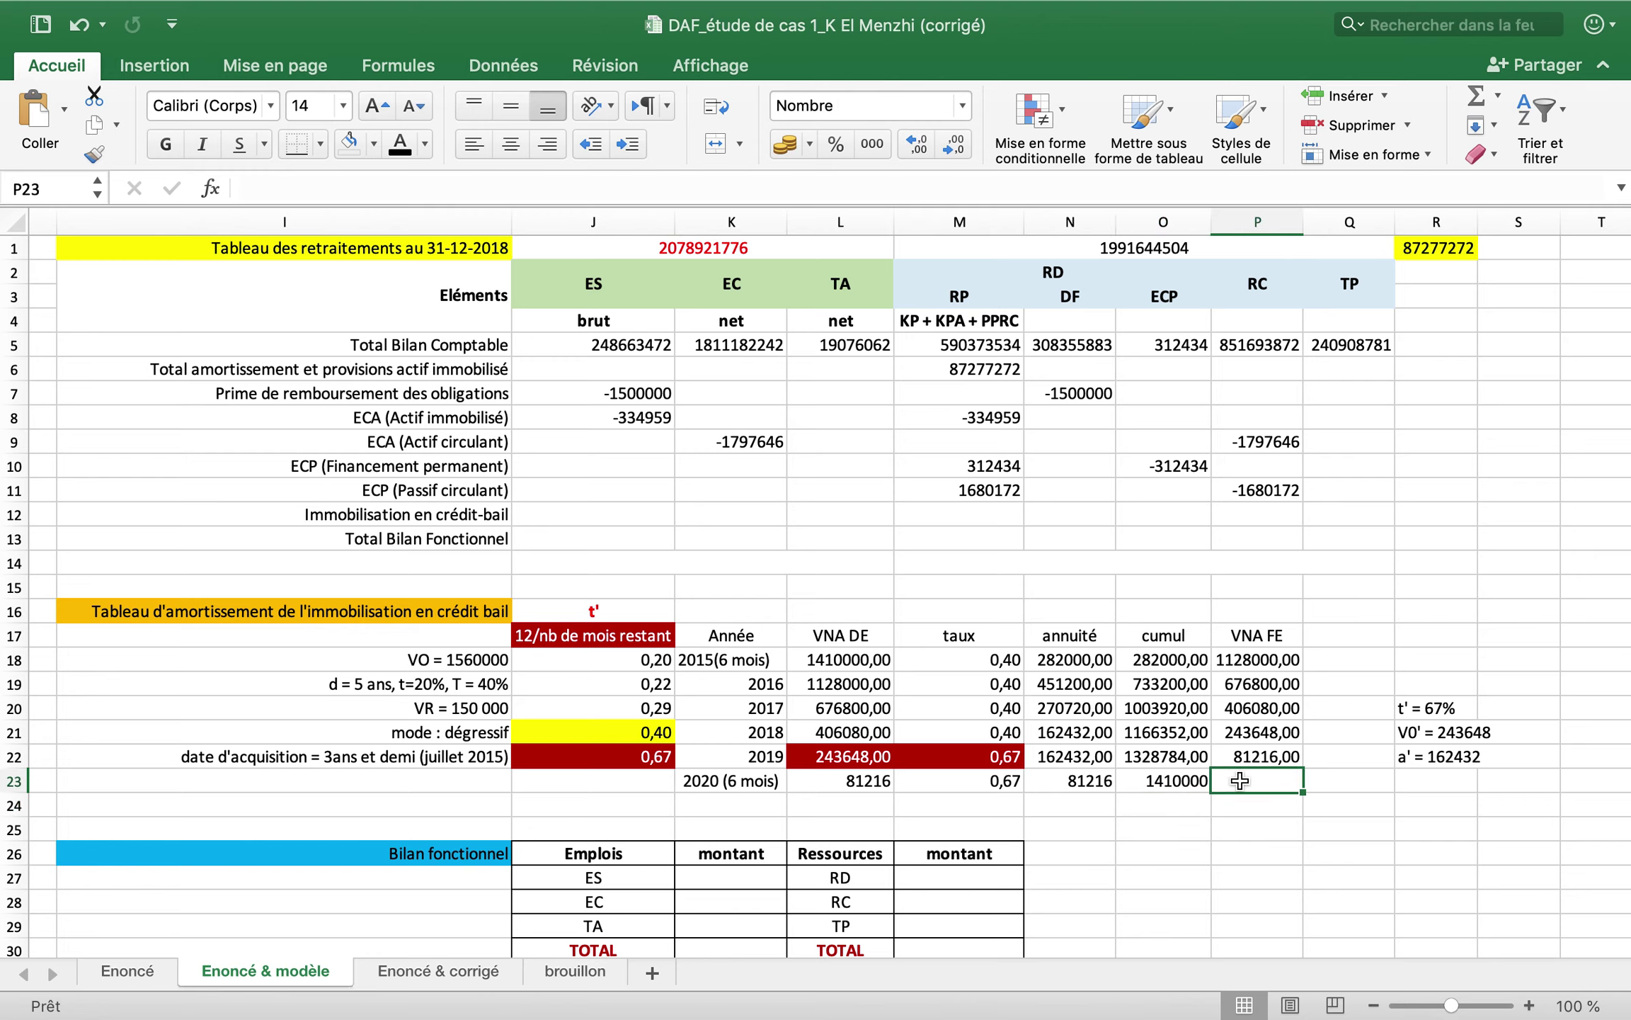
type("=")
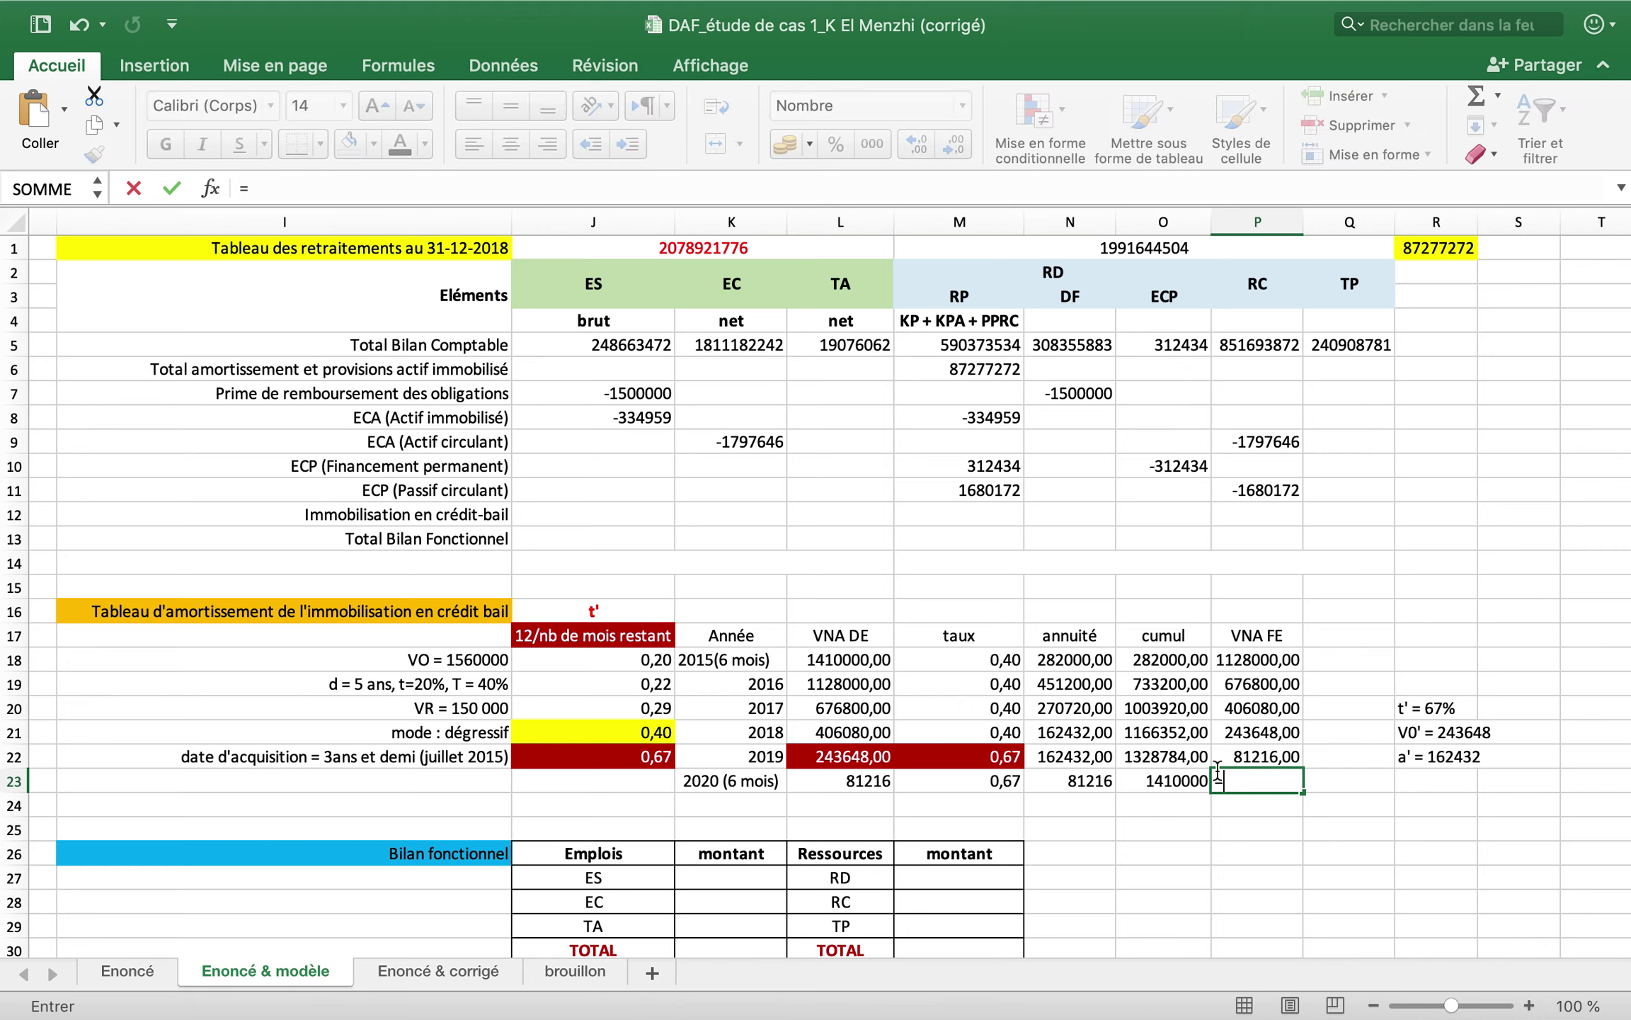
left_click(856, 659)
type("-")
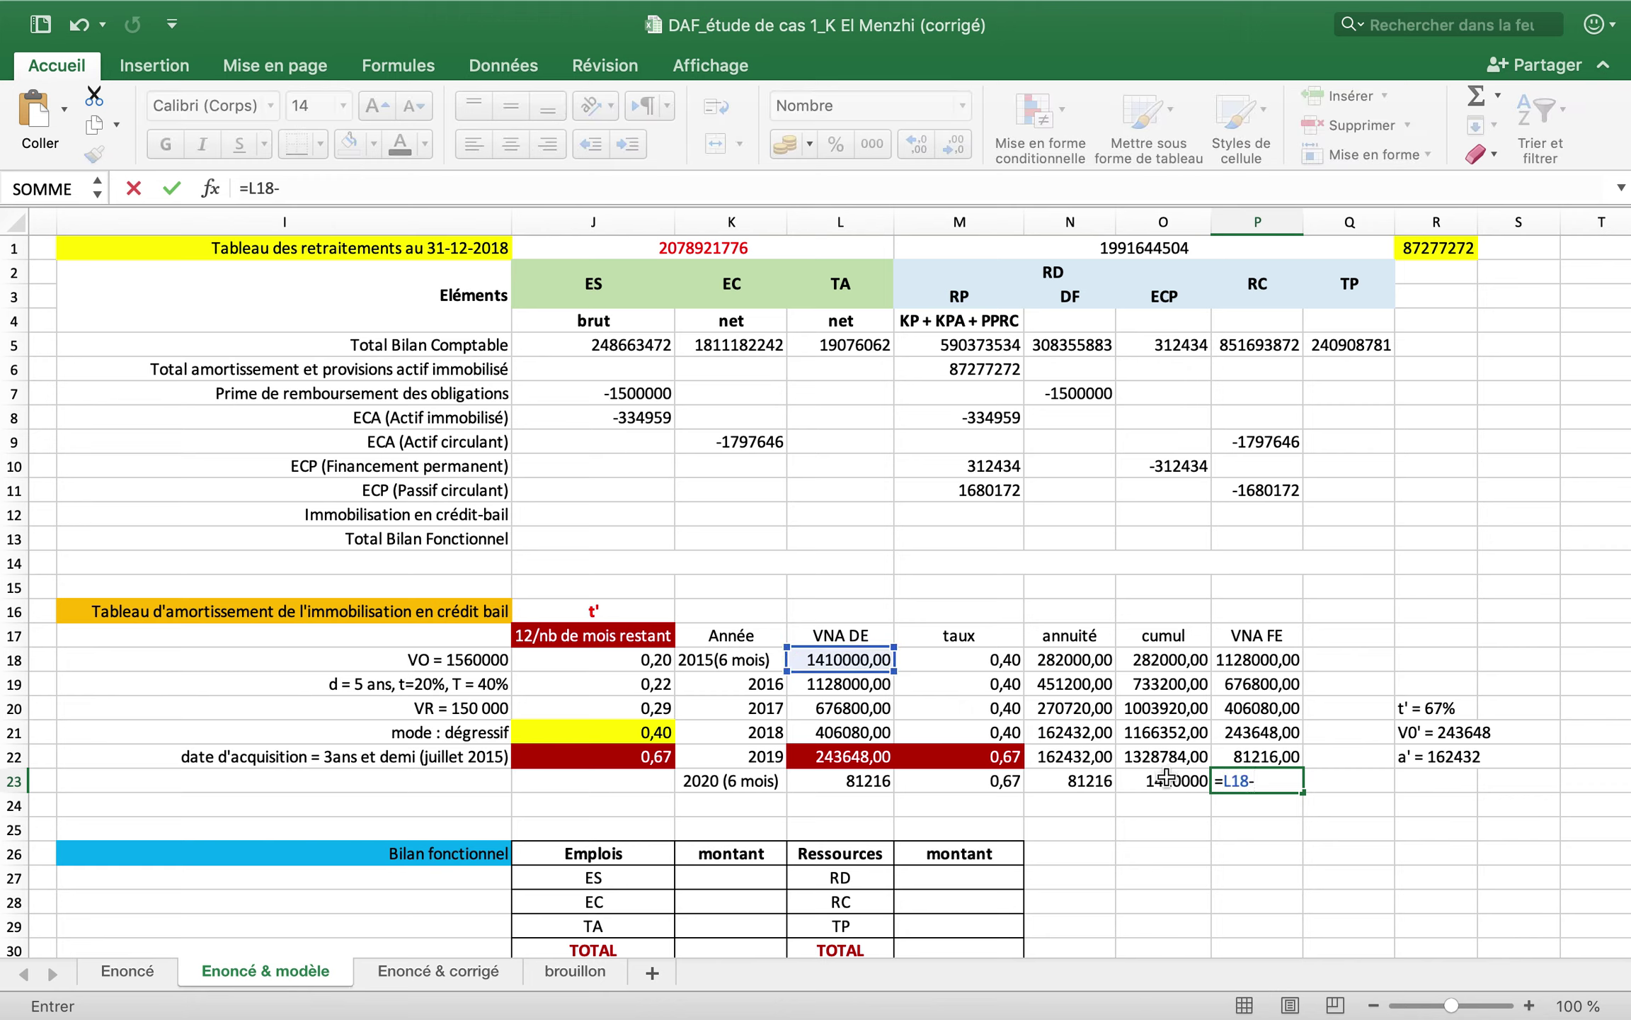
left_click(1166, 774)
key("Return")
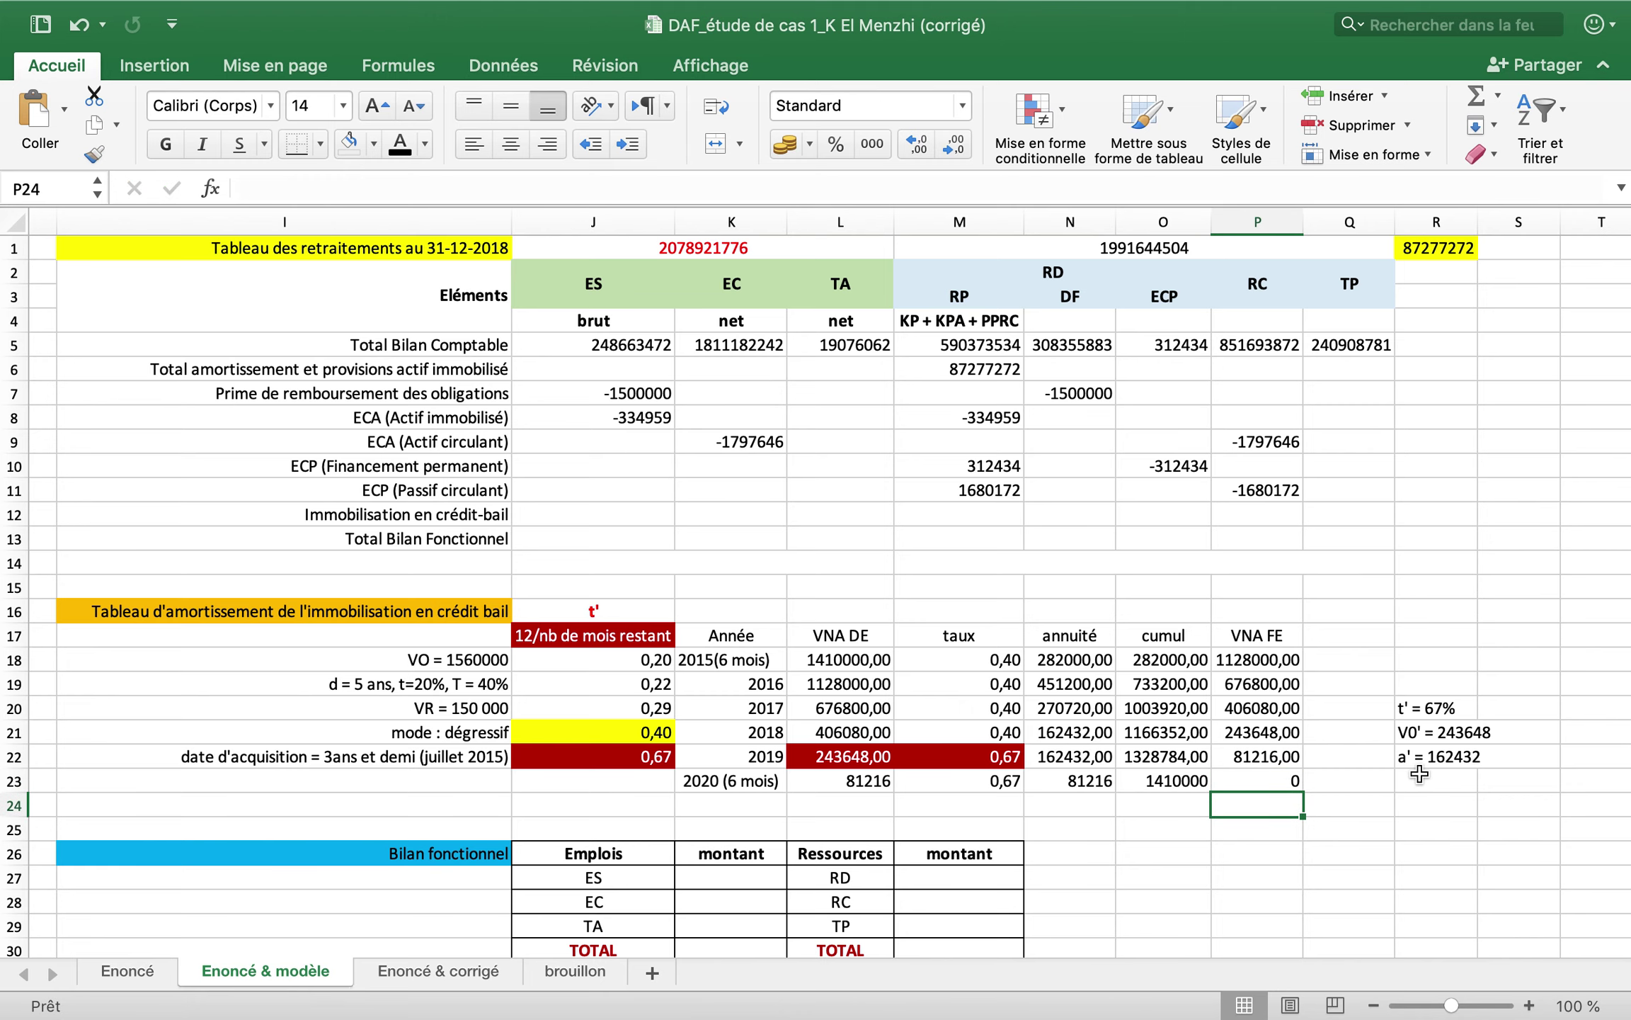
left_click(1258, 781)
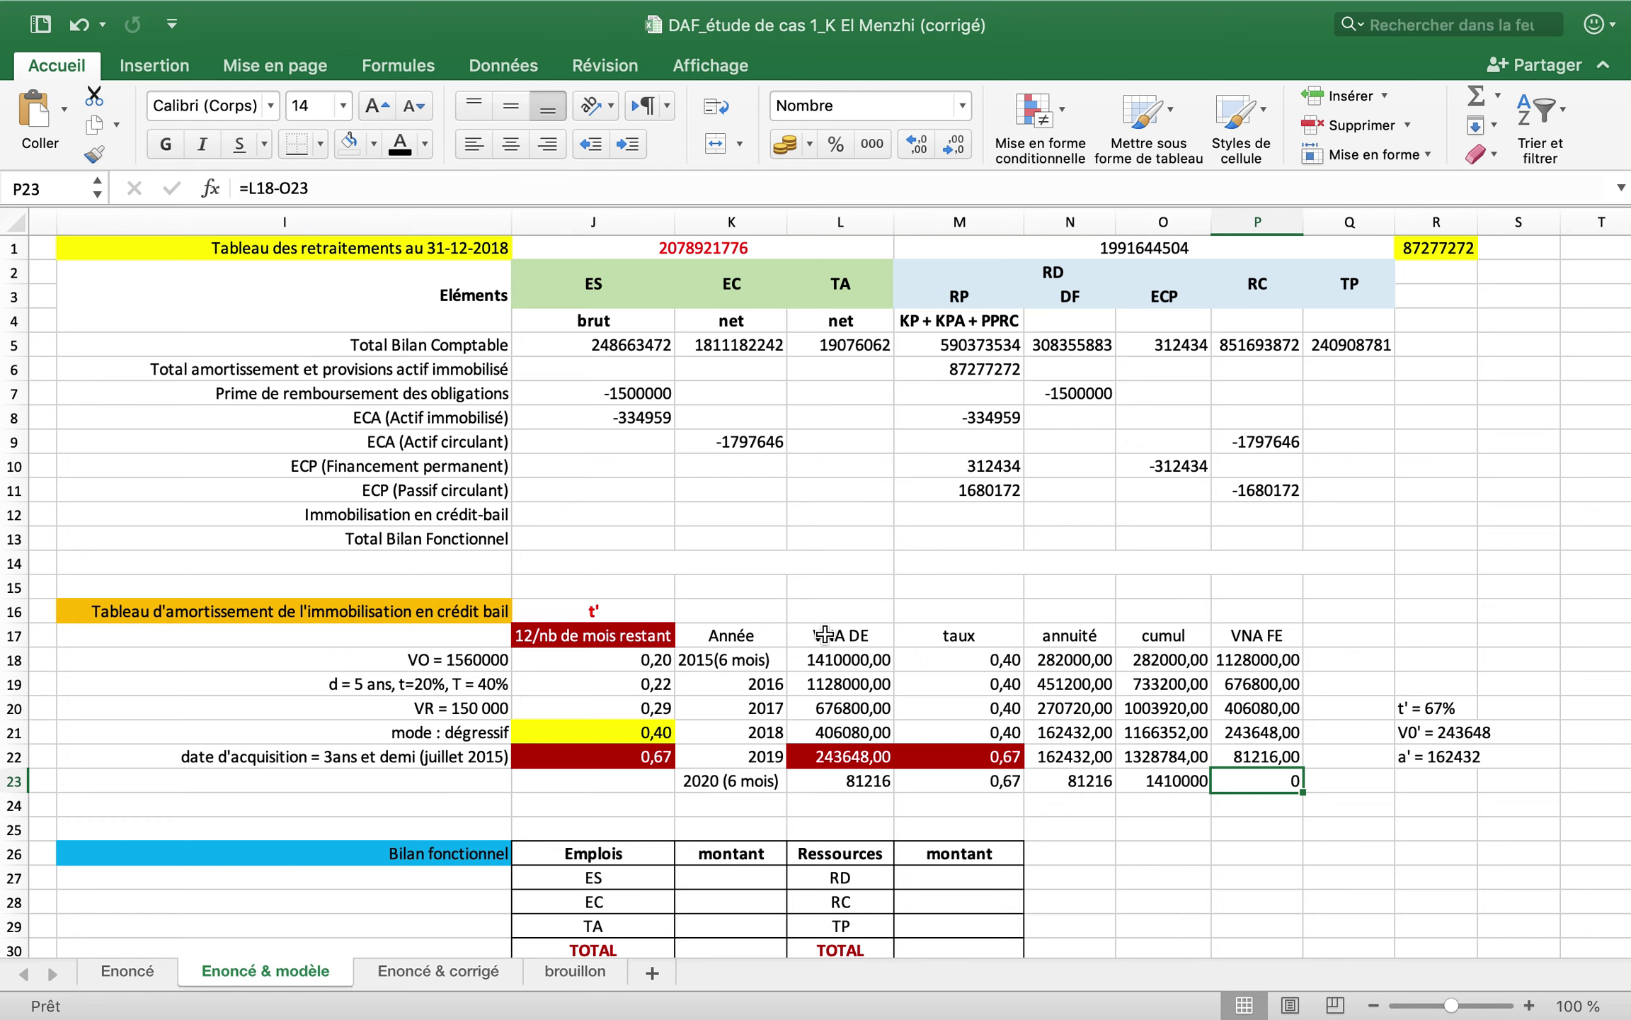
left_click(481, 662)
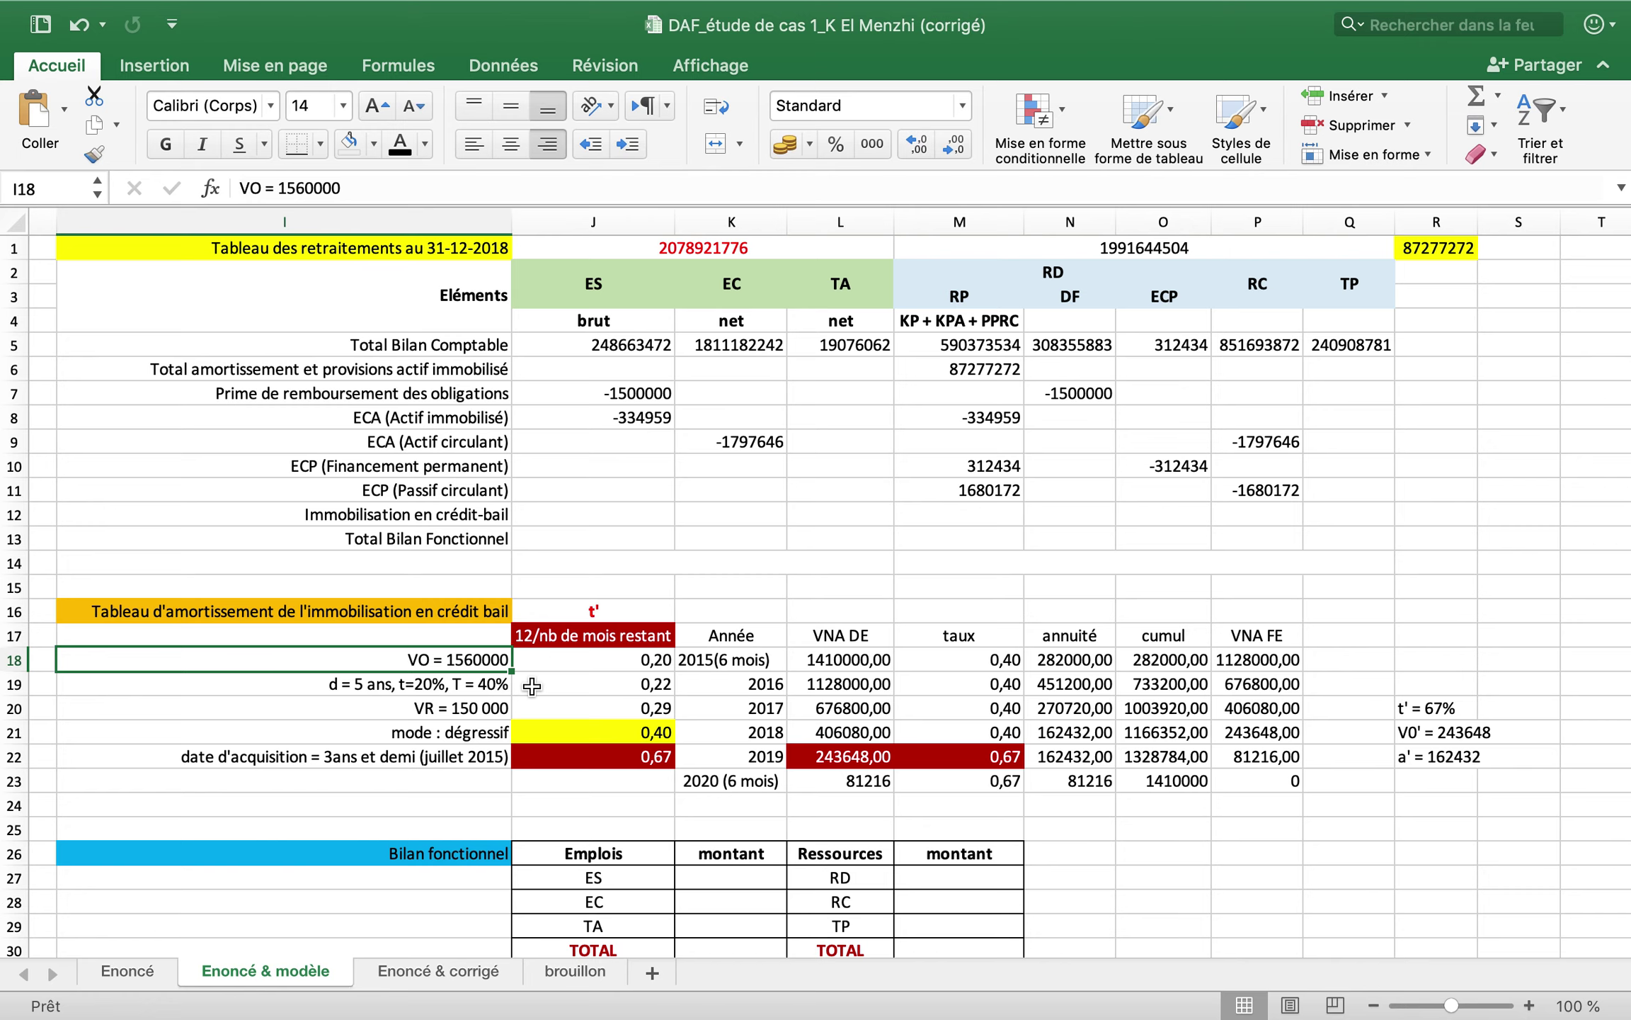
- Enter 1560000 in J12 as the ES amount for Immobilisation en crédit-bail
left_click(623, 522)
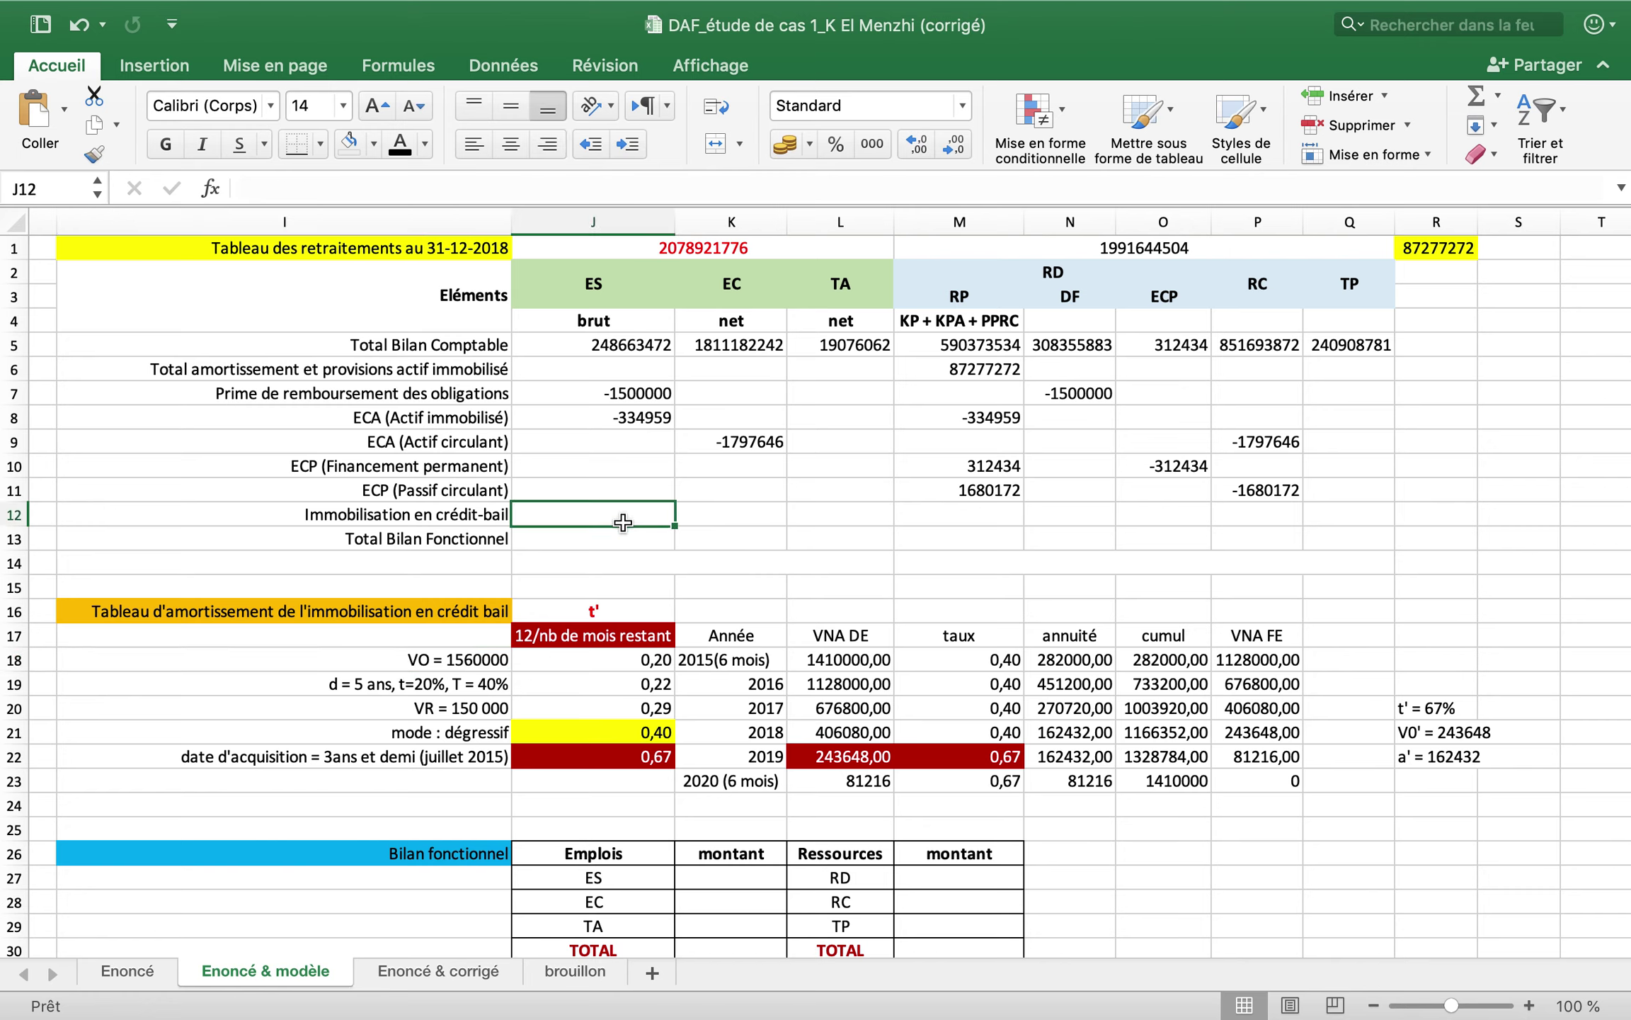
type("1560000")
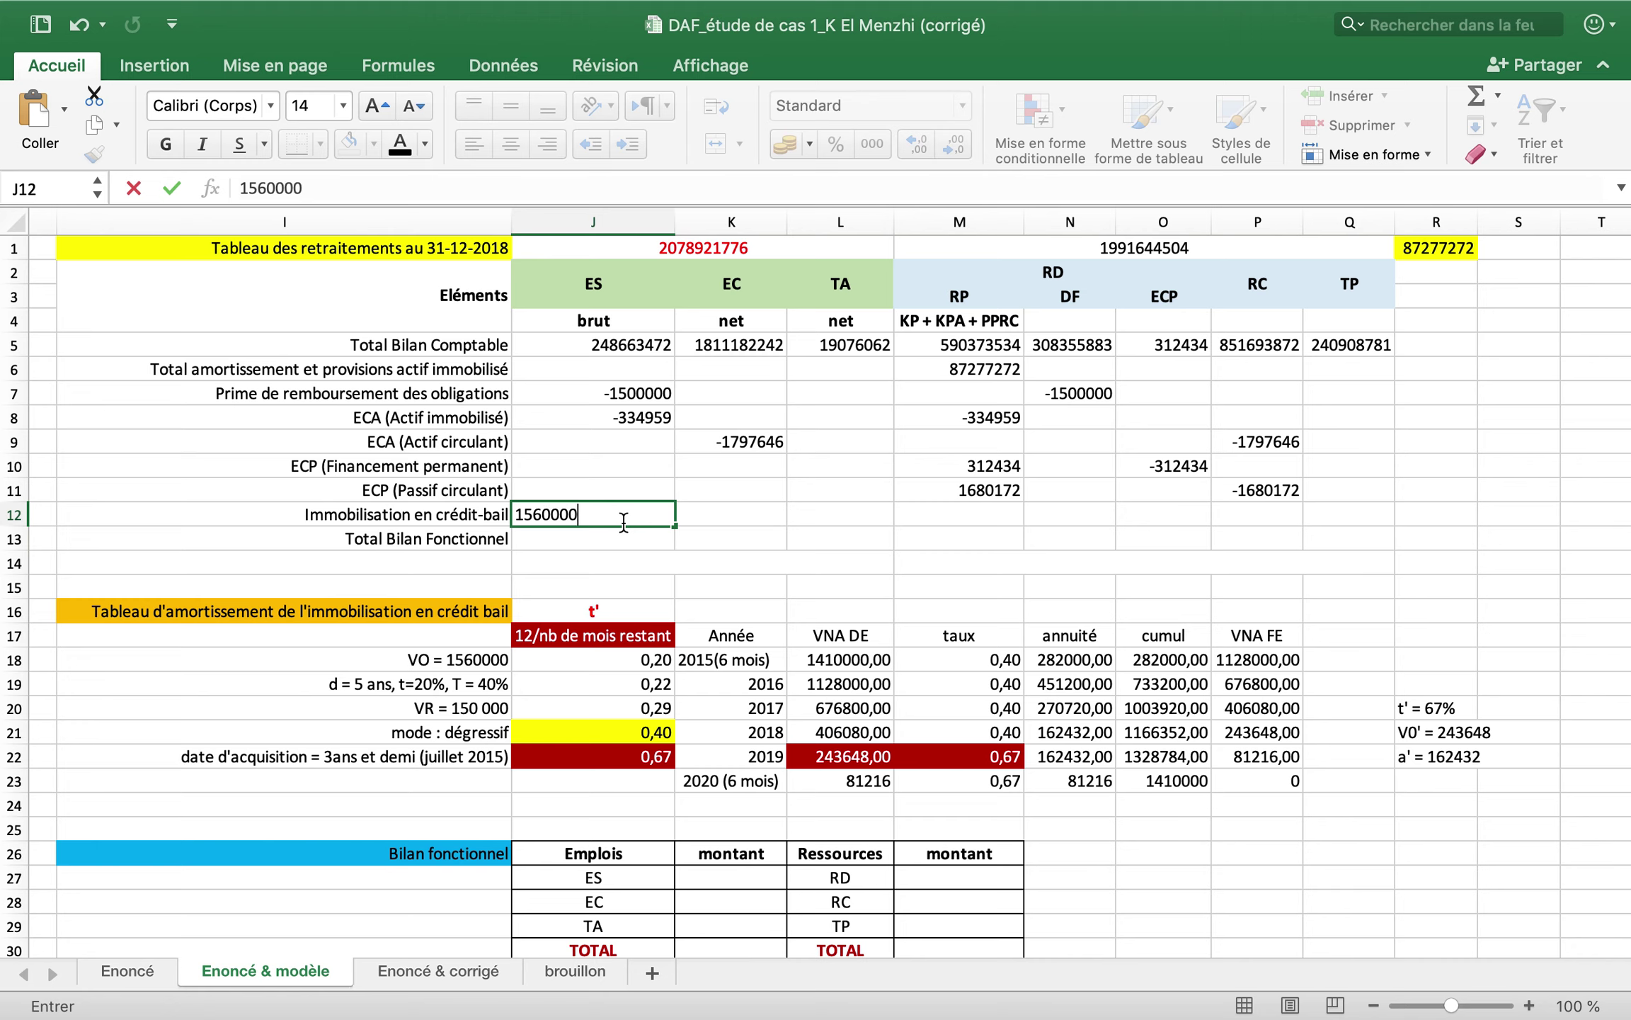
key("Return")
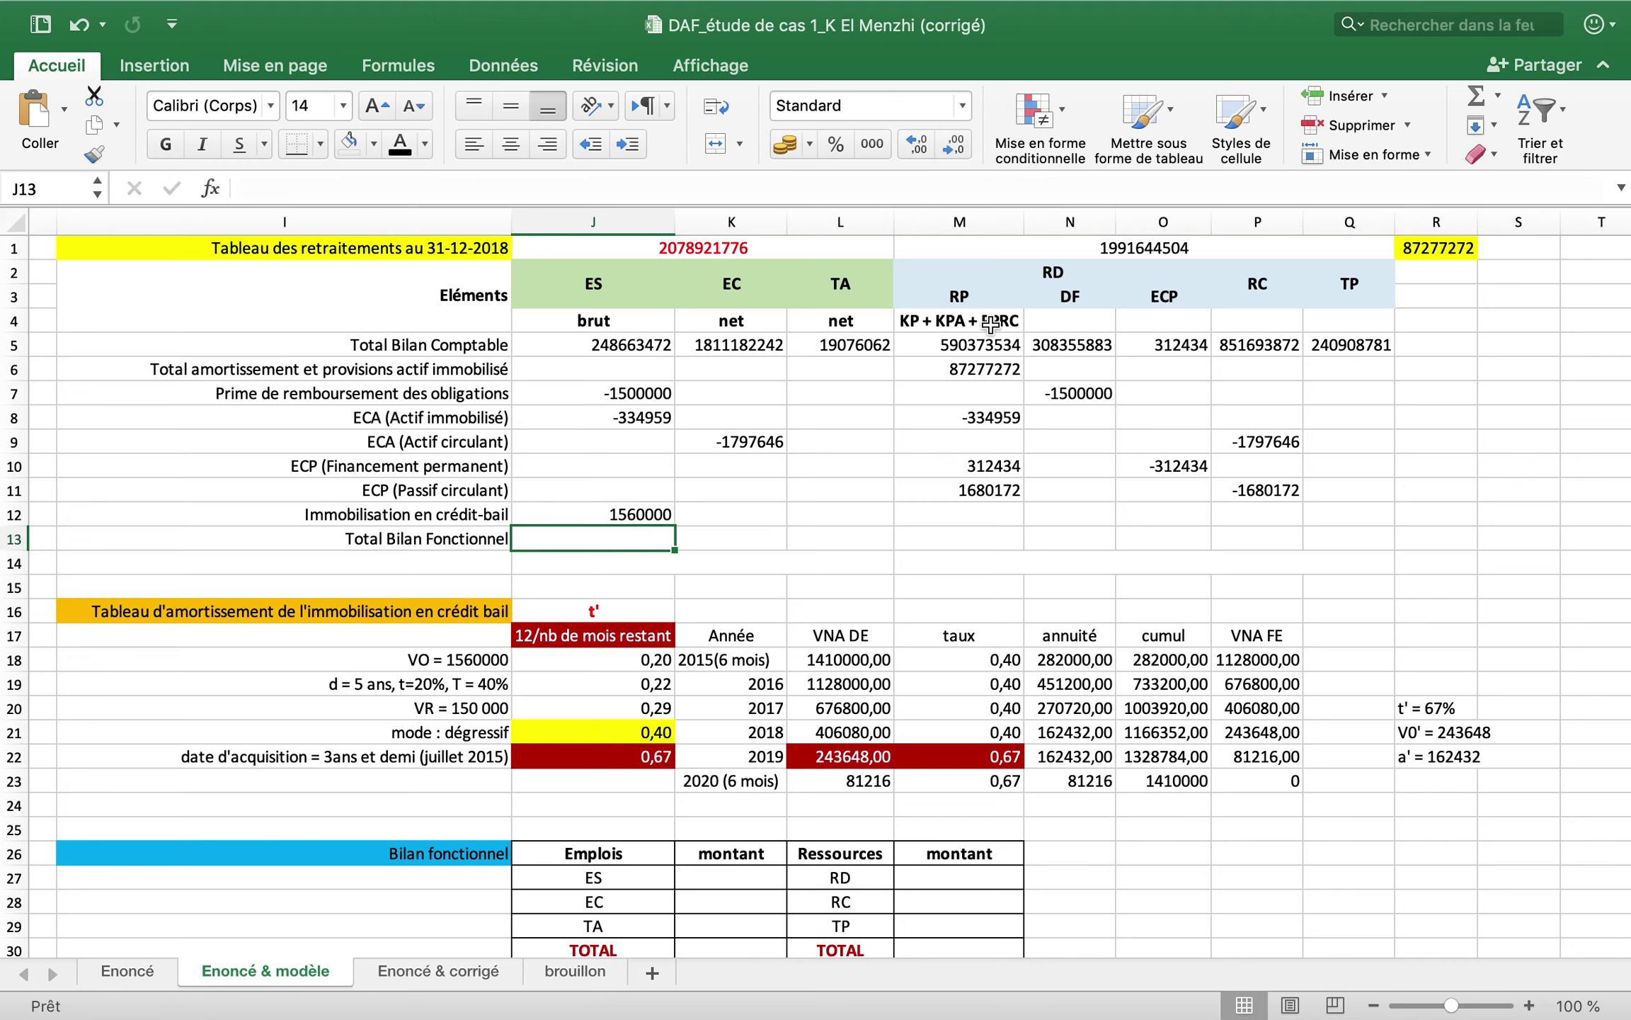
- Enter =O22 in M12 to bring the 2019 cumul into the RP column of the Immobilisation en crédit-bail row
left_click(979, 514)
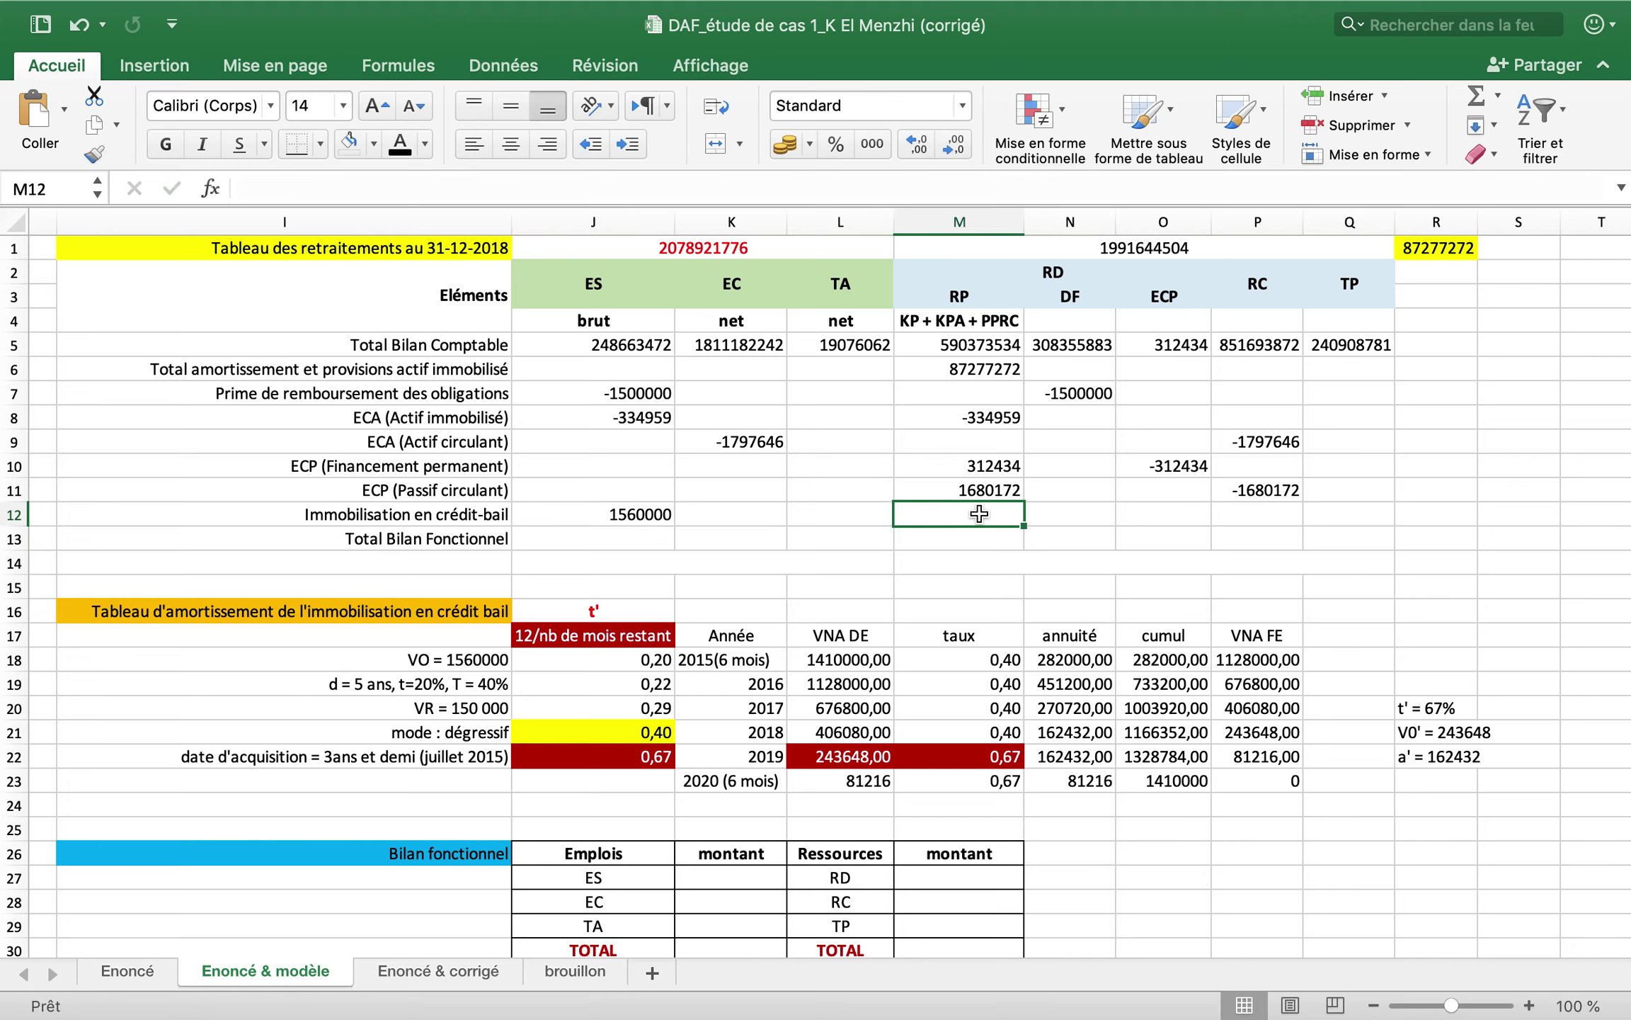
type("=")
left_click(1163, 756)
key("Return")
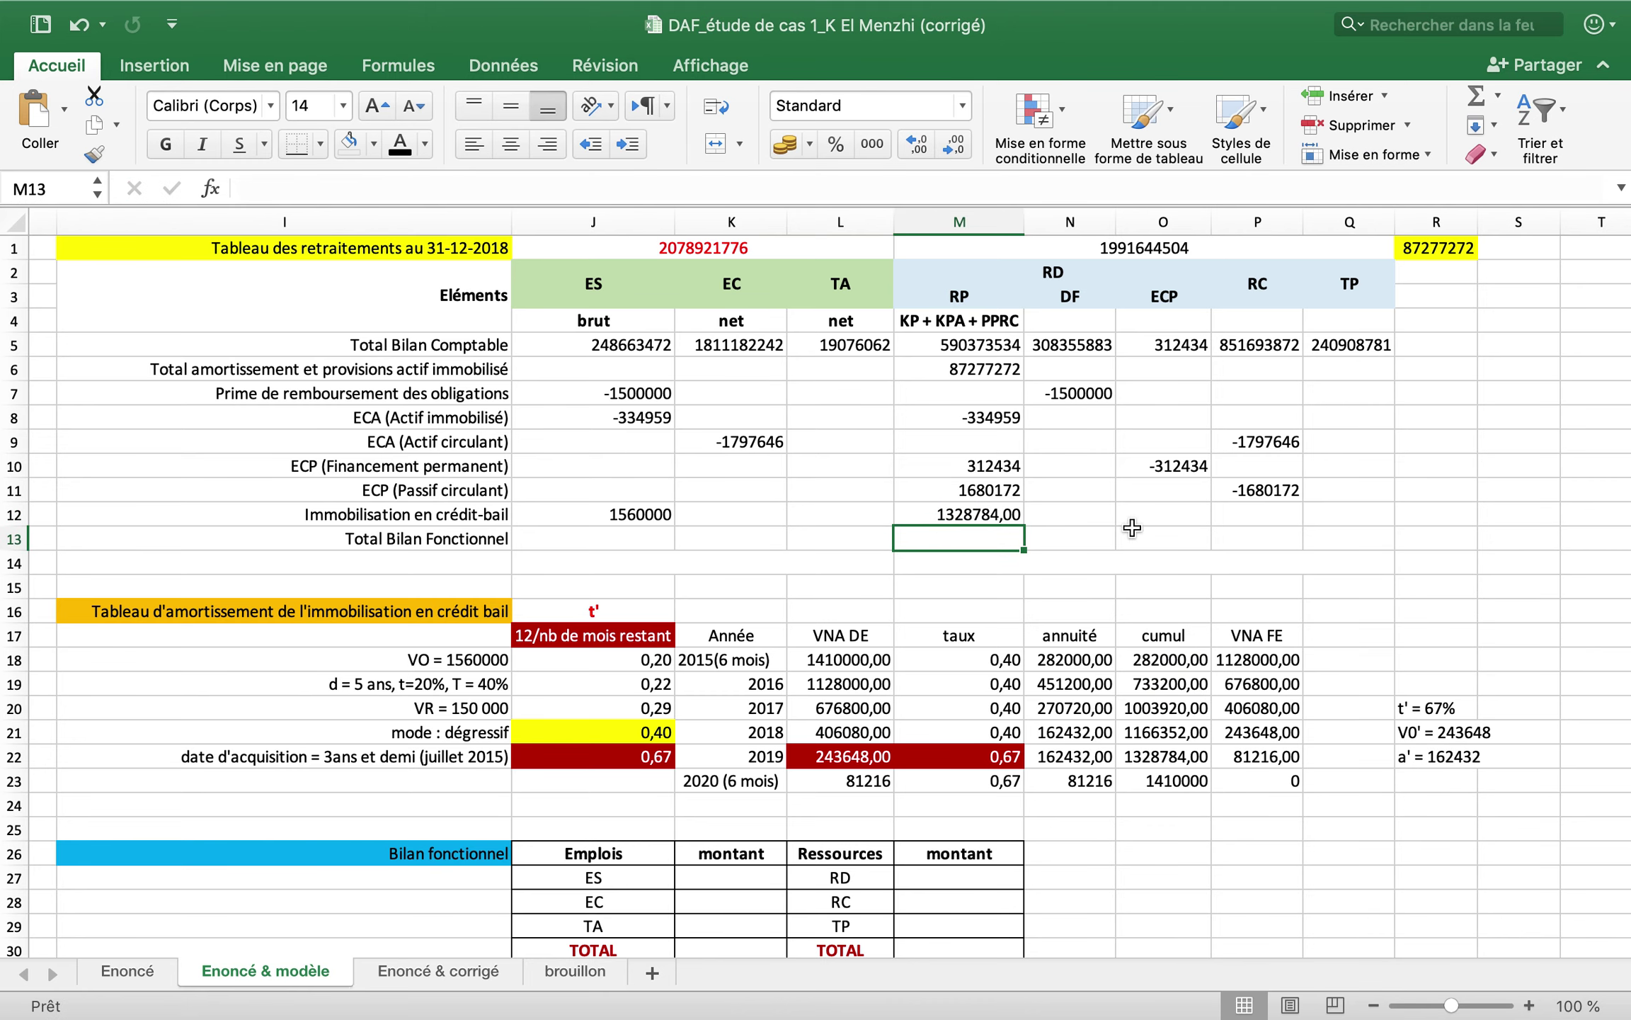
- Enter =J12-M12 in N12 to calculate the DF amount for Immobilisation en crédit-bail
left_click(1080, 515)
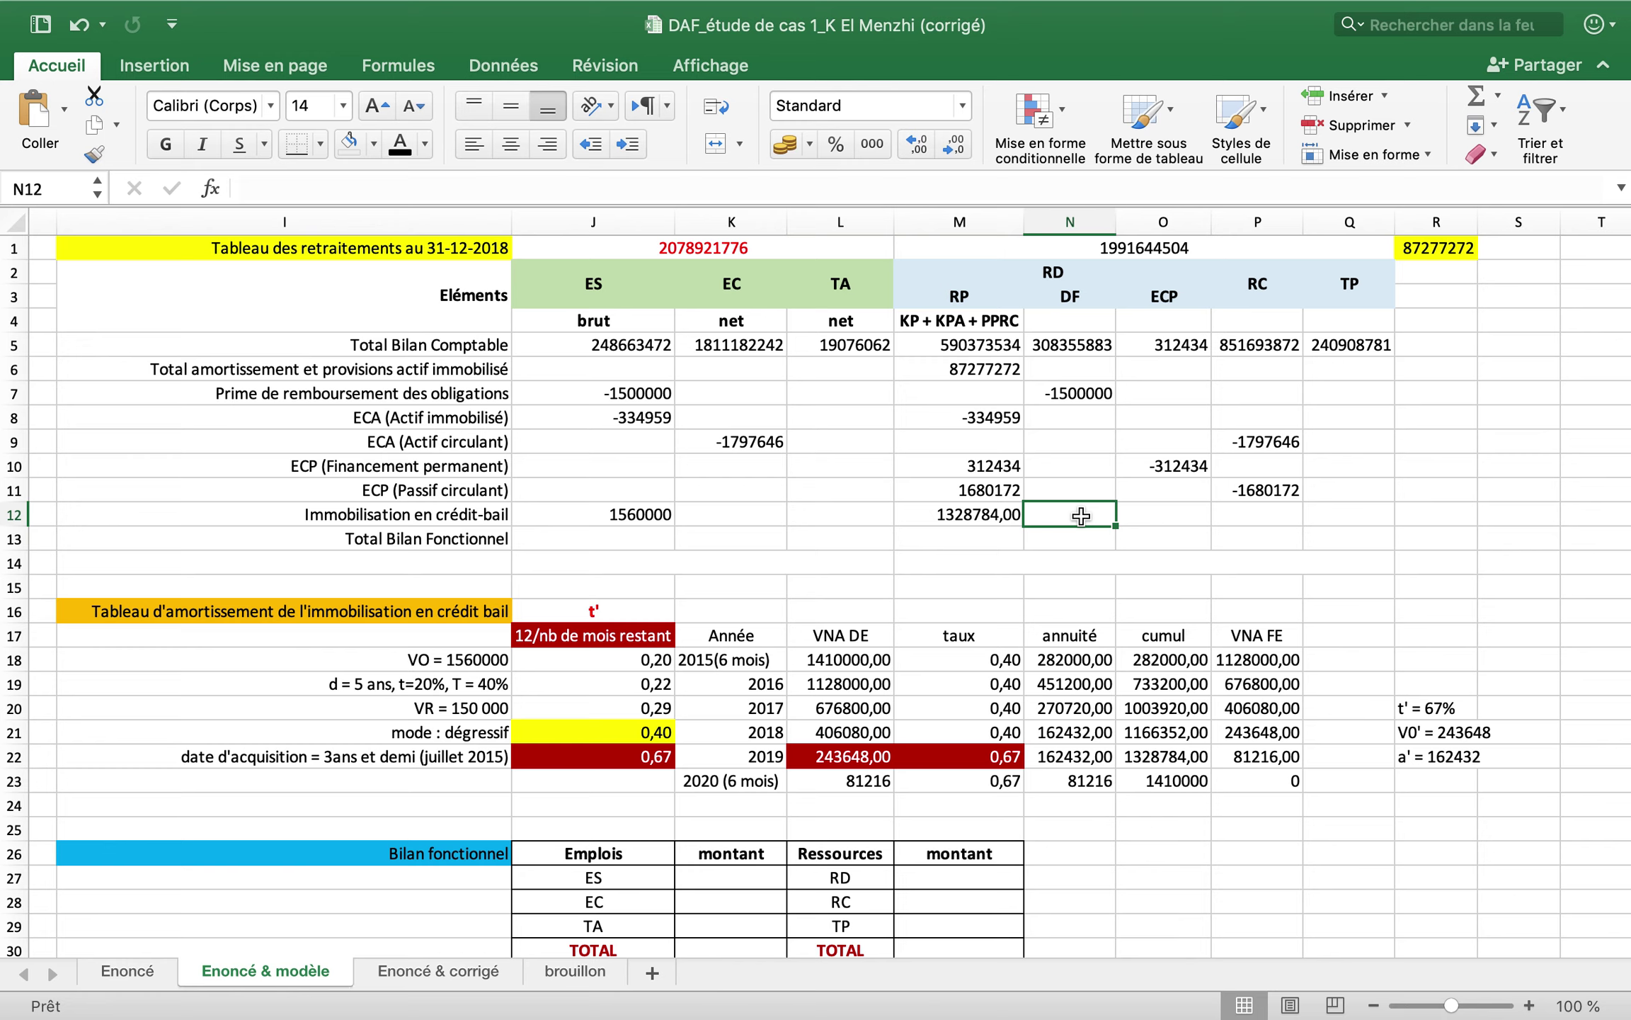
type("=")
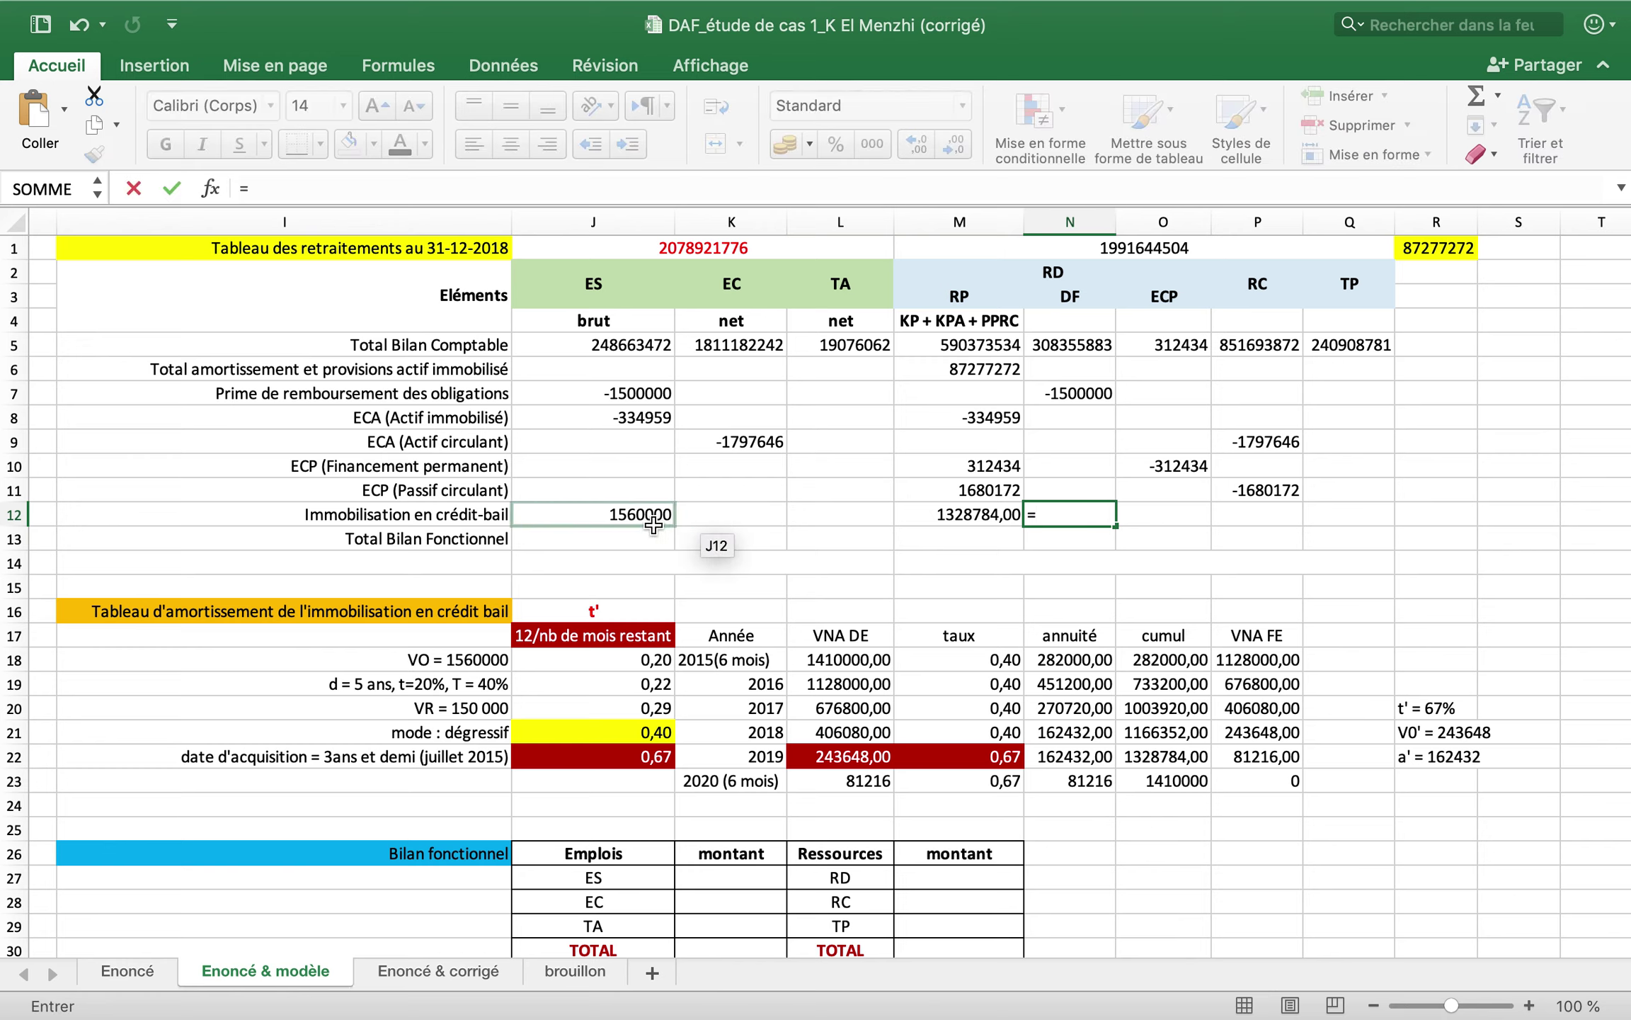
left_click(650, 524)
type("-")
left_click(999, 516)
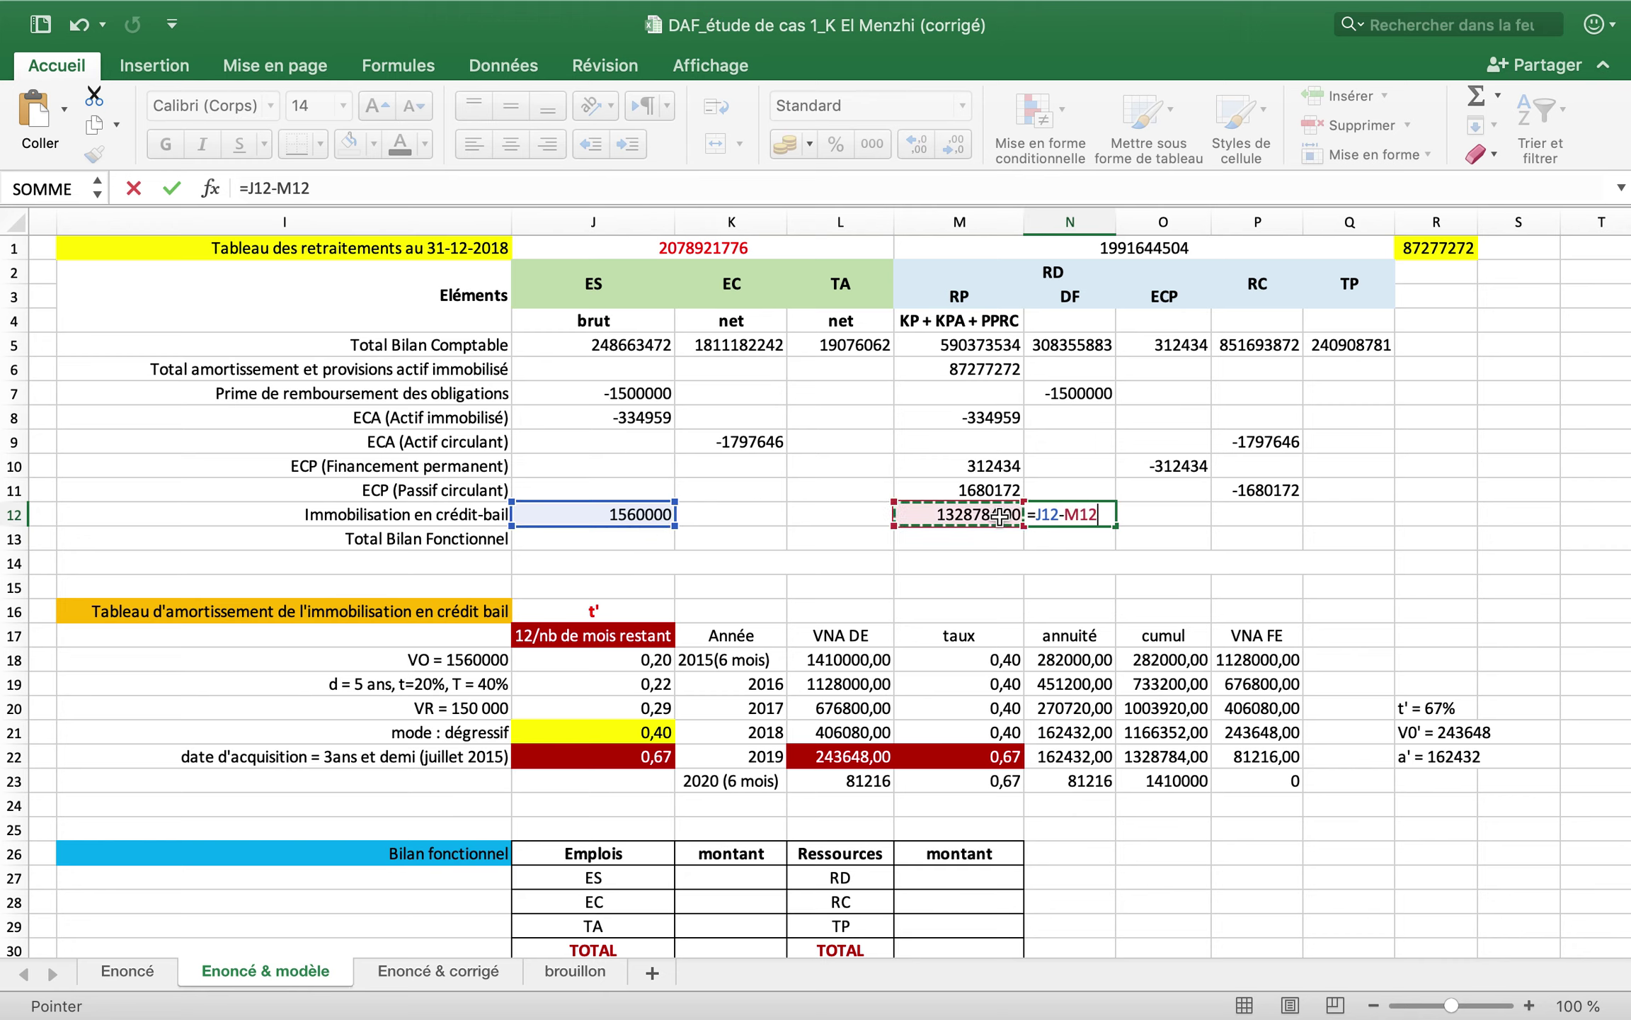
key("Return")
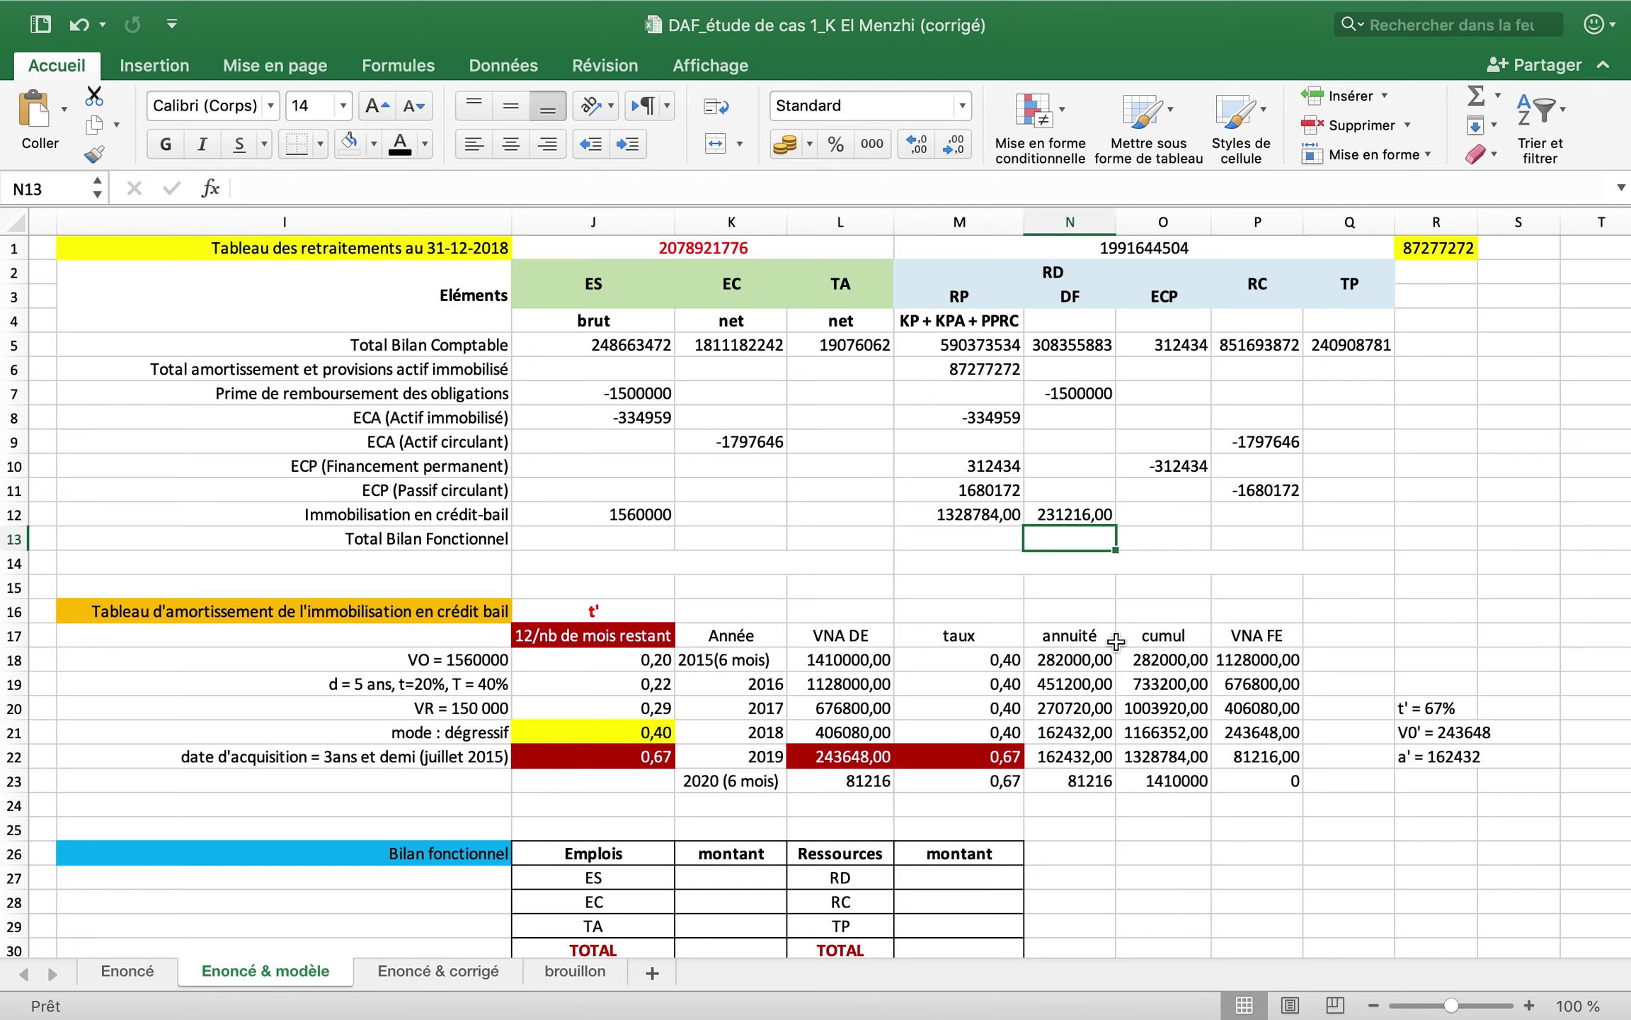
left_click(1065, 518)
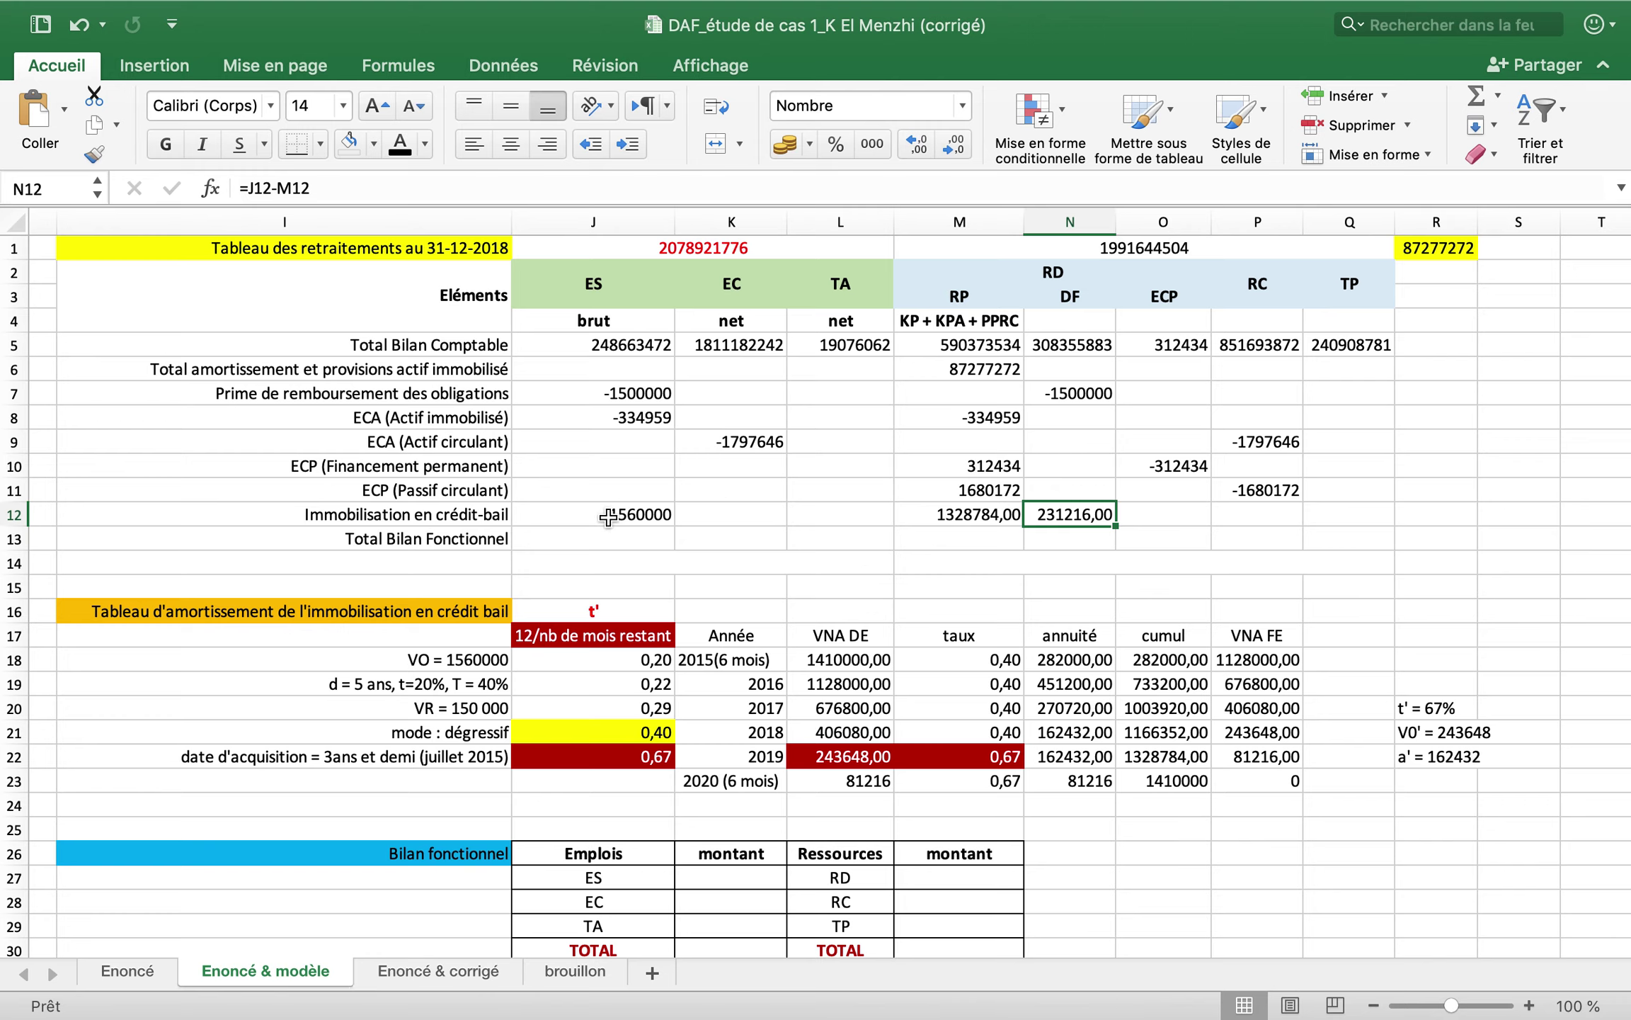
- Calculate the Total Bilan Fonctionnel with =SOMME(J5:J12) in J13 and extend the formula across to Q13
left_click(615, 543)
type("=")
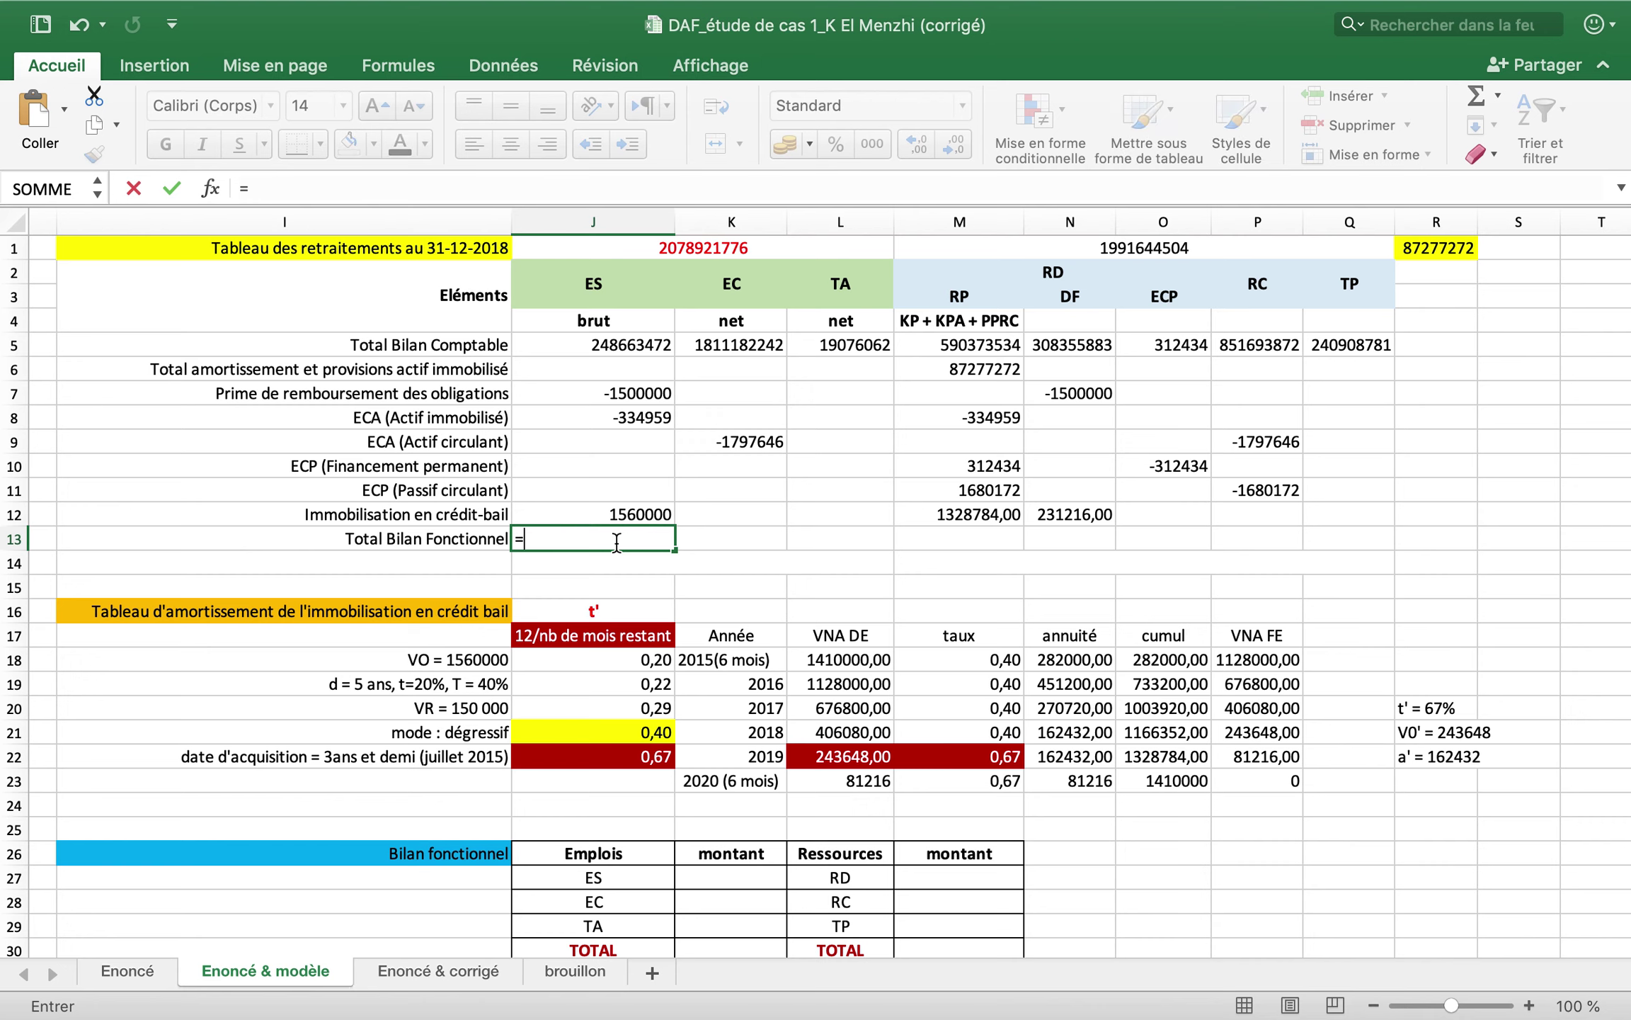
key("Escape")
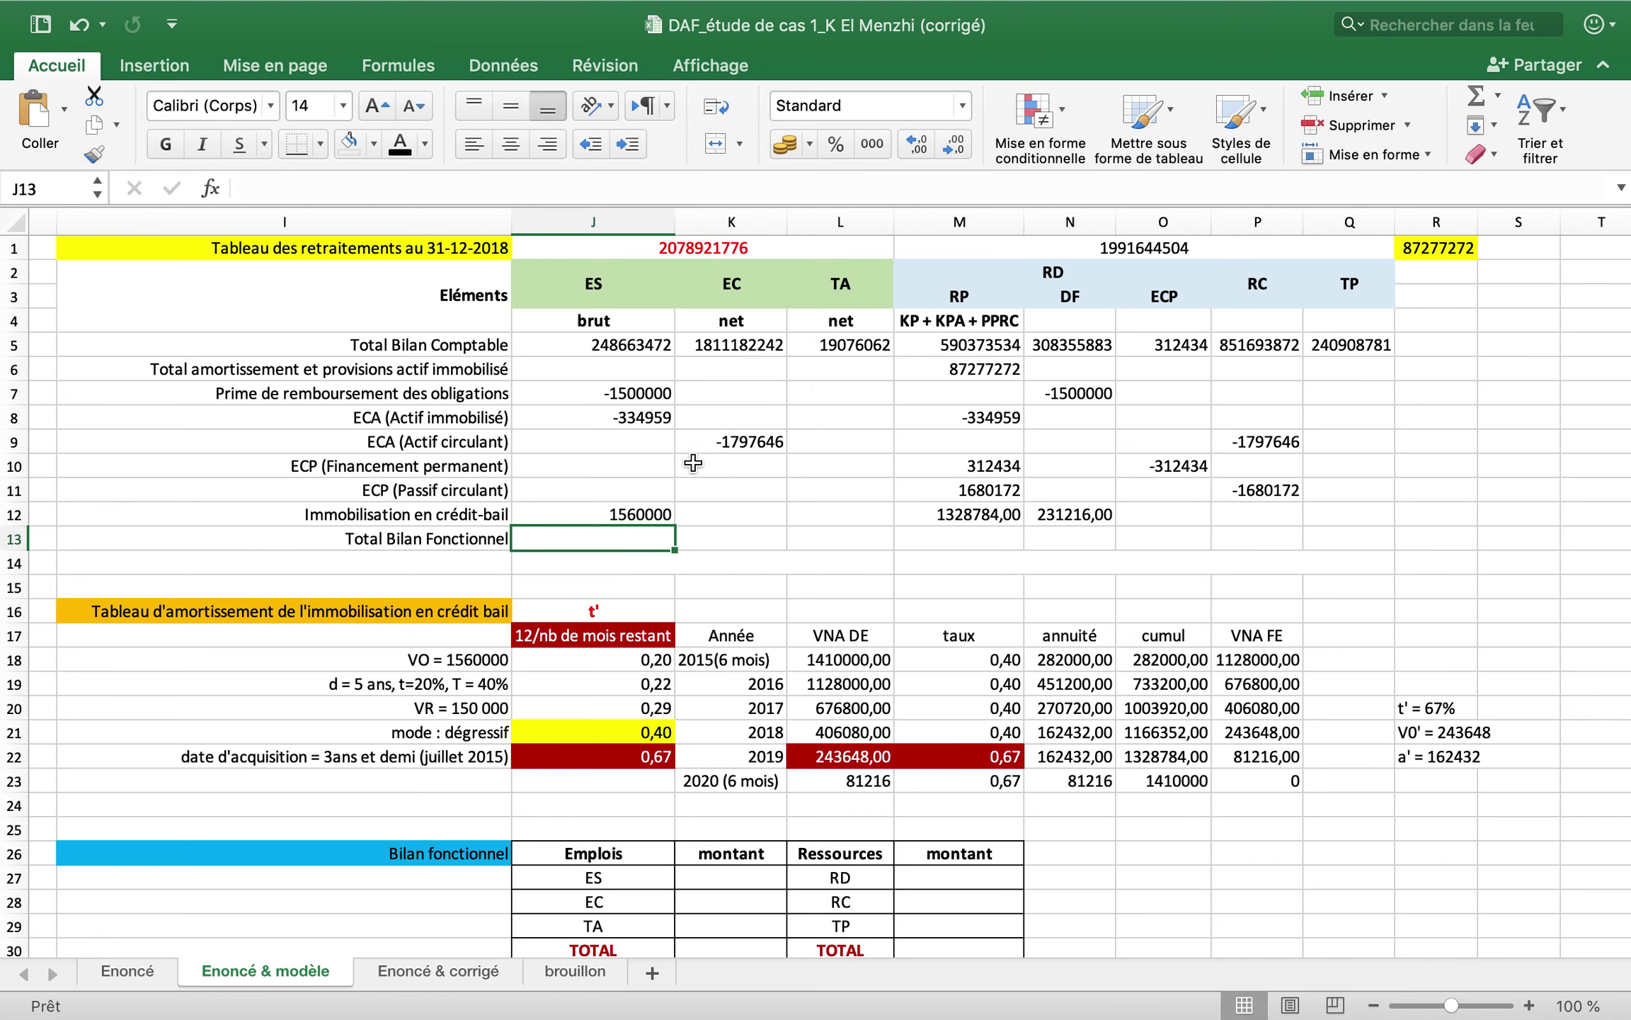
left_click(1499, 95)
left_click(1473, 124)
left_click_drag(646, 358, 1381, 553)
key("Return")
left_click(670, 536)
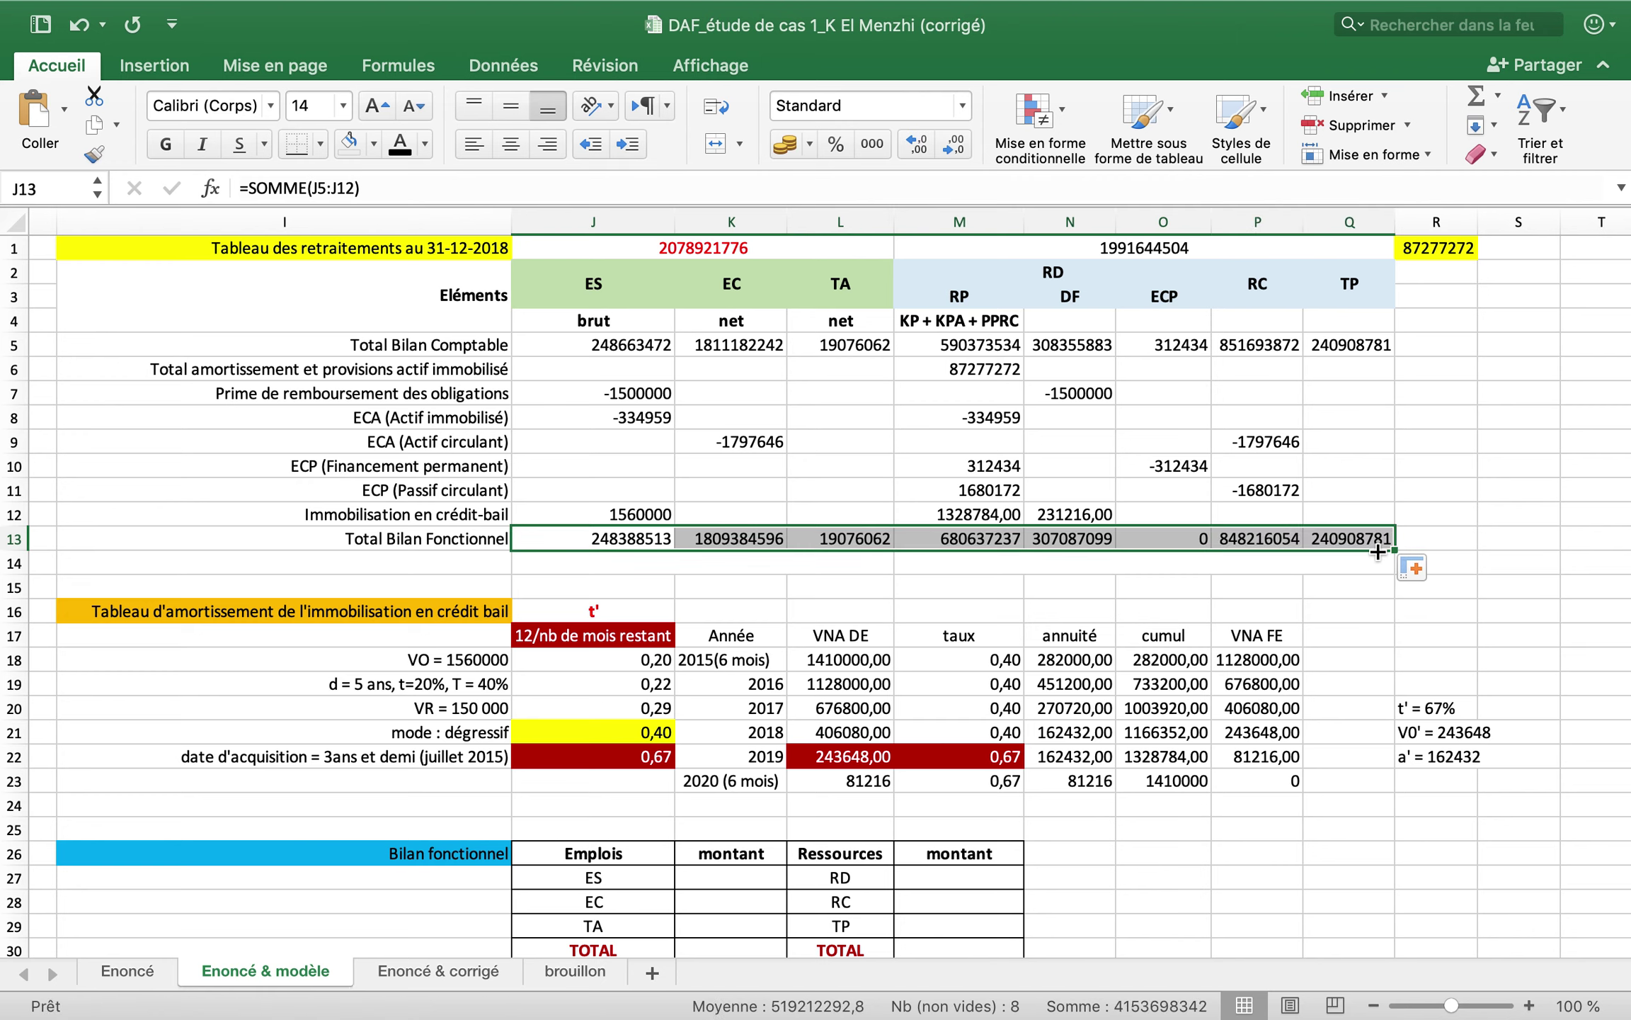
left_click(942, 580)
- Try to total the ES, EC and TA amounts of row 13 in merged cell J14, and undo the attempt
left_click(641, 563)
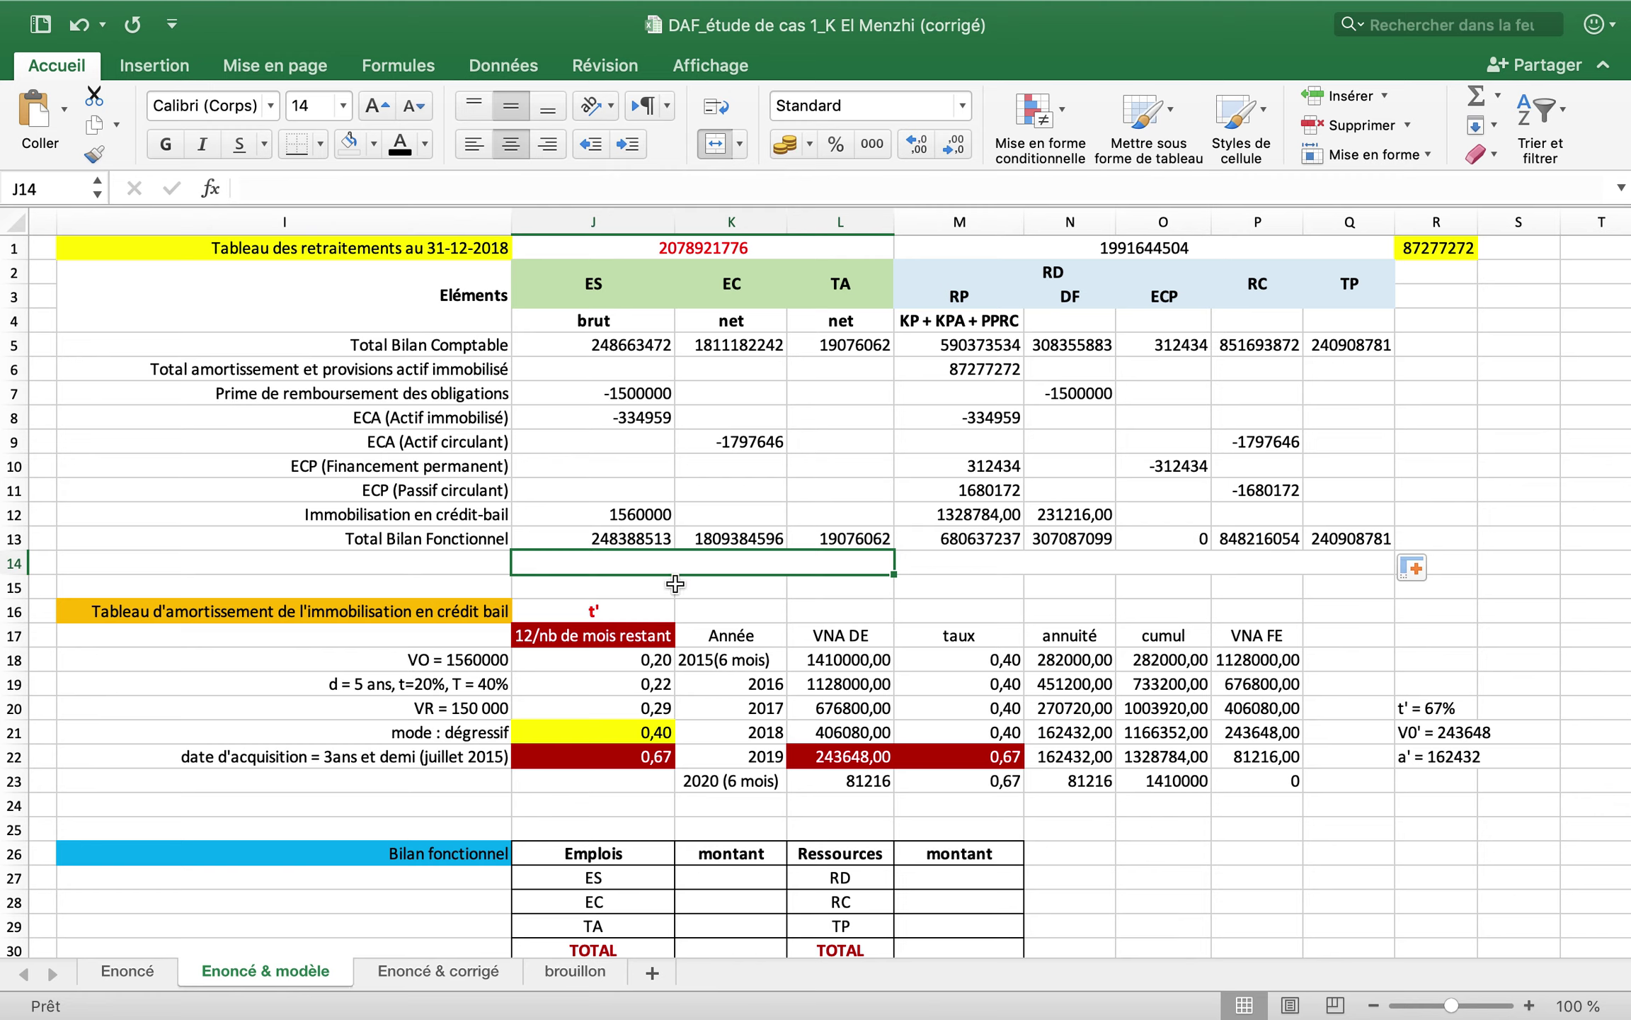
left_click(1498, 95)
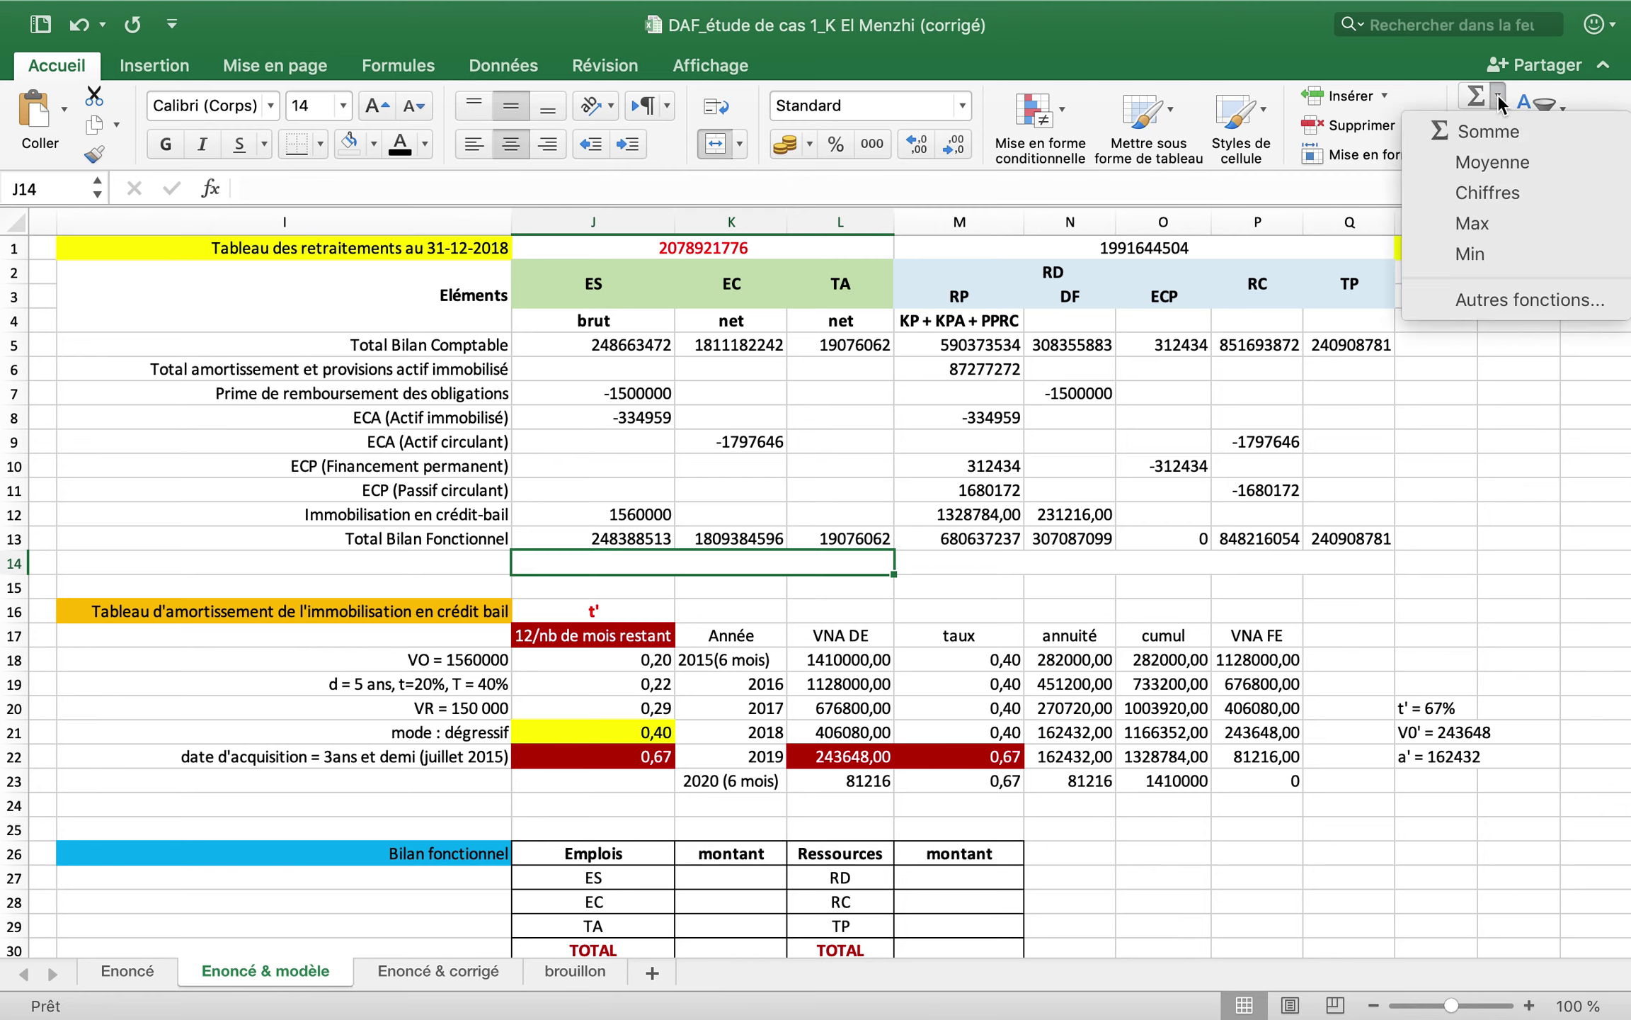
left_click(1489, 136)
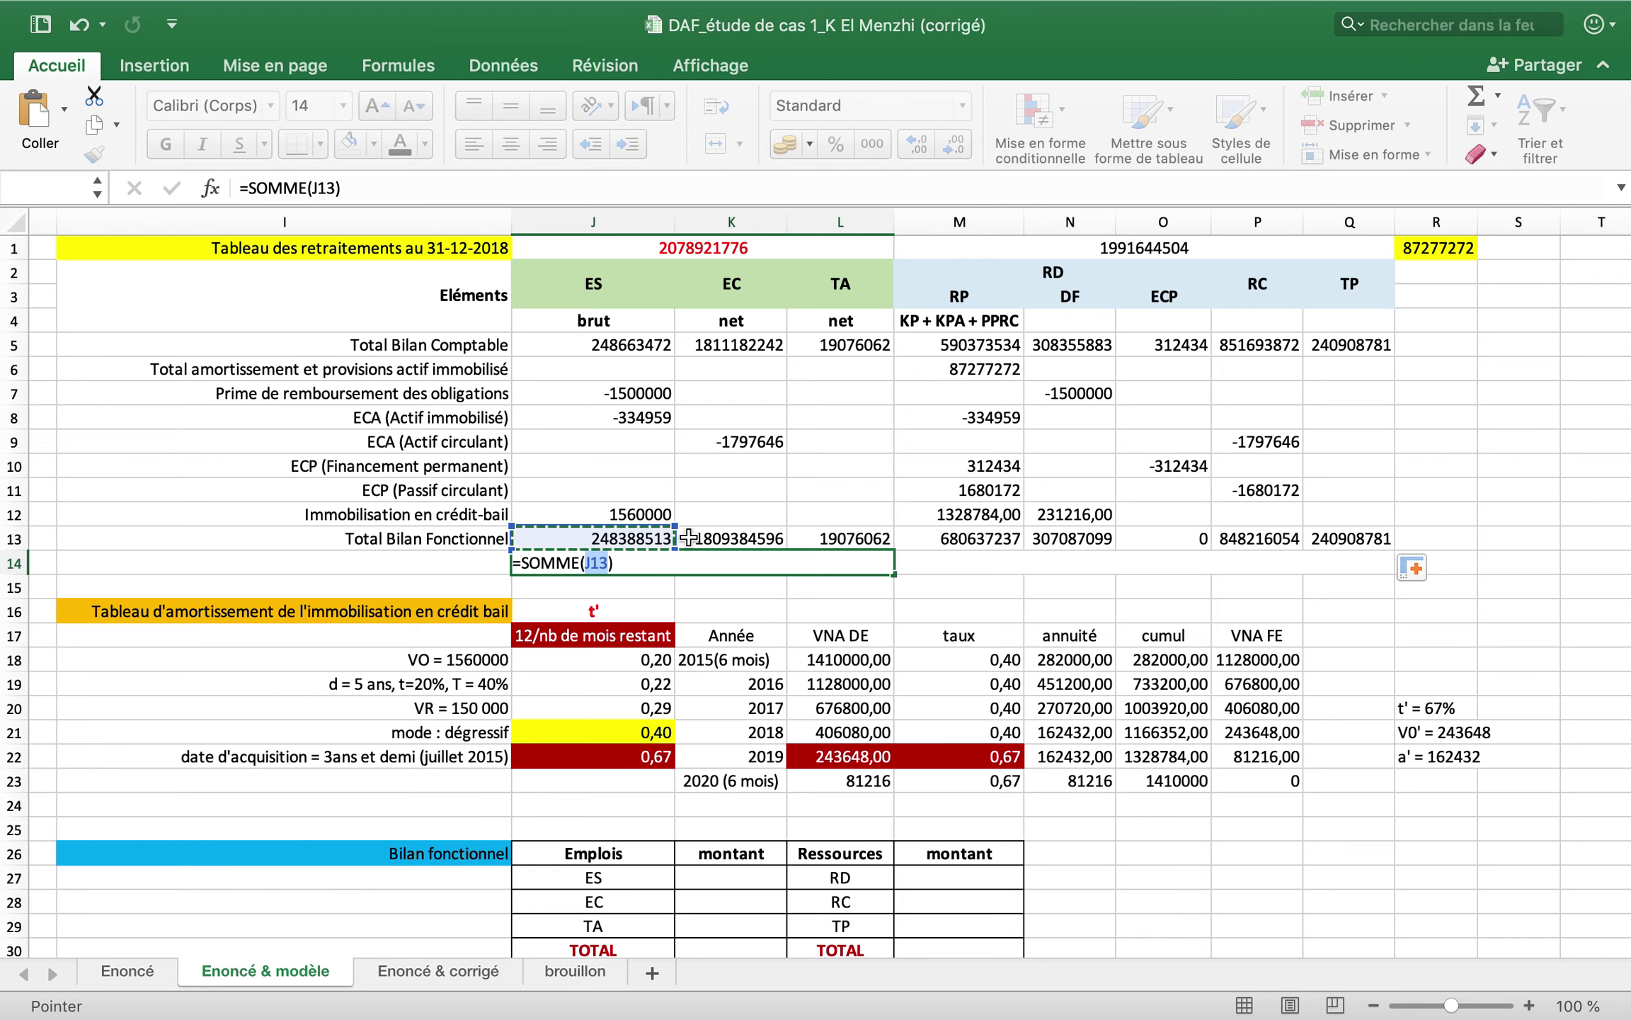
left_click(682, 538)
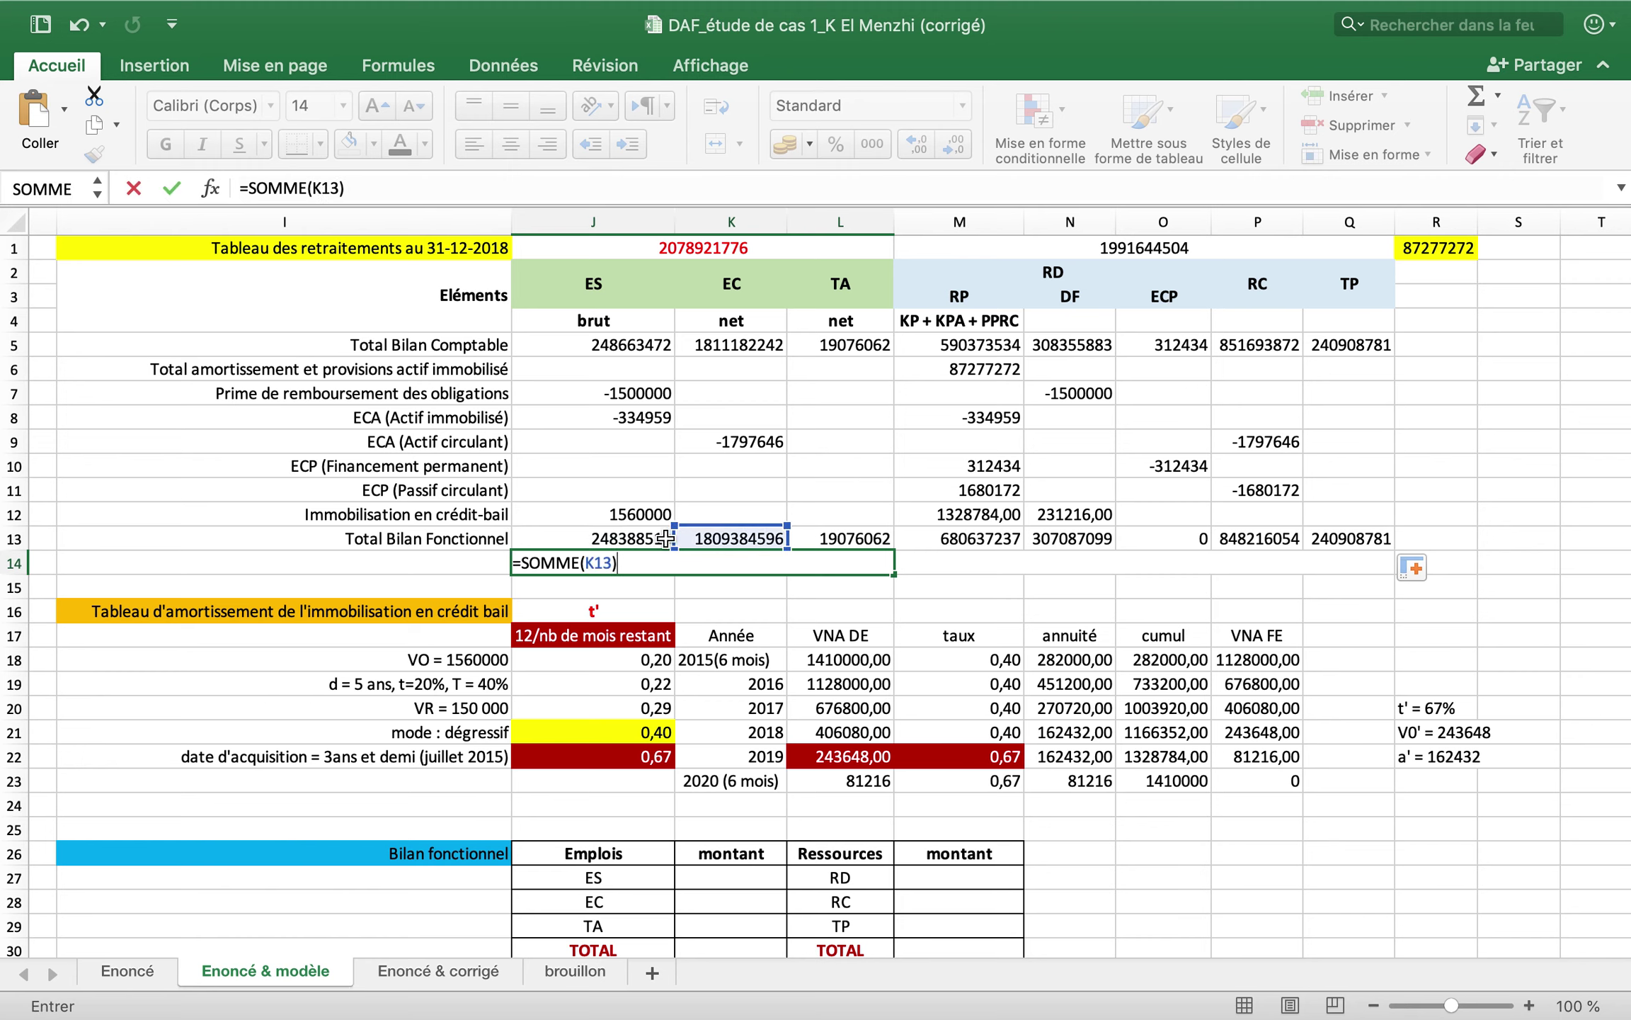
key("Return")
left_click(660, 538)
left_click_drag(660, 538, 841, 538)
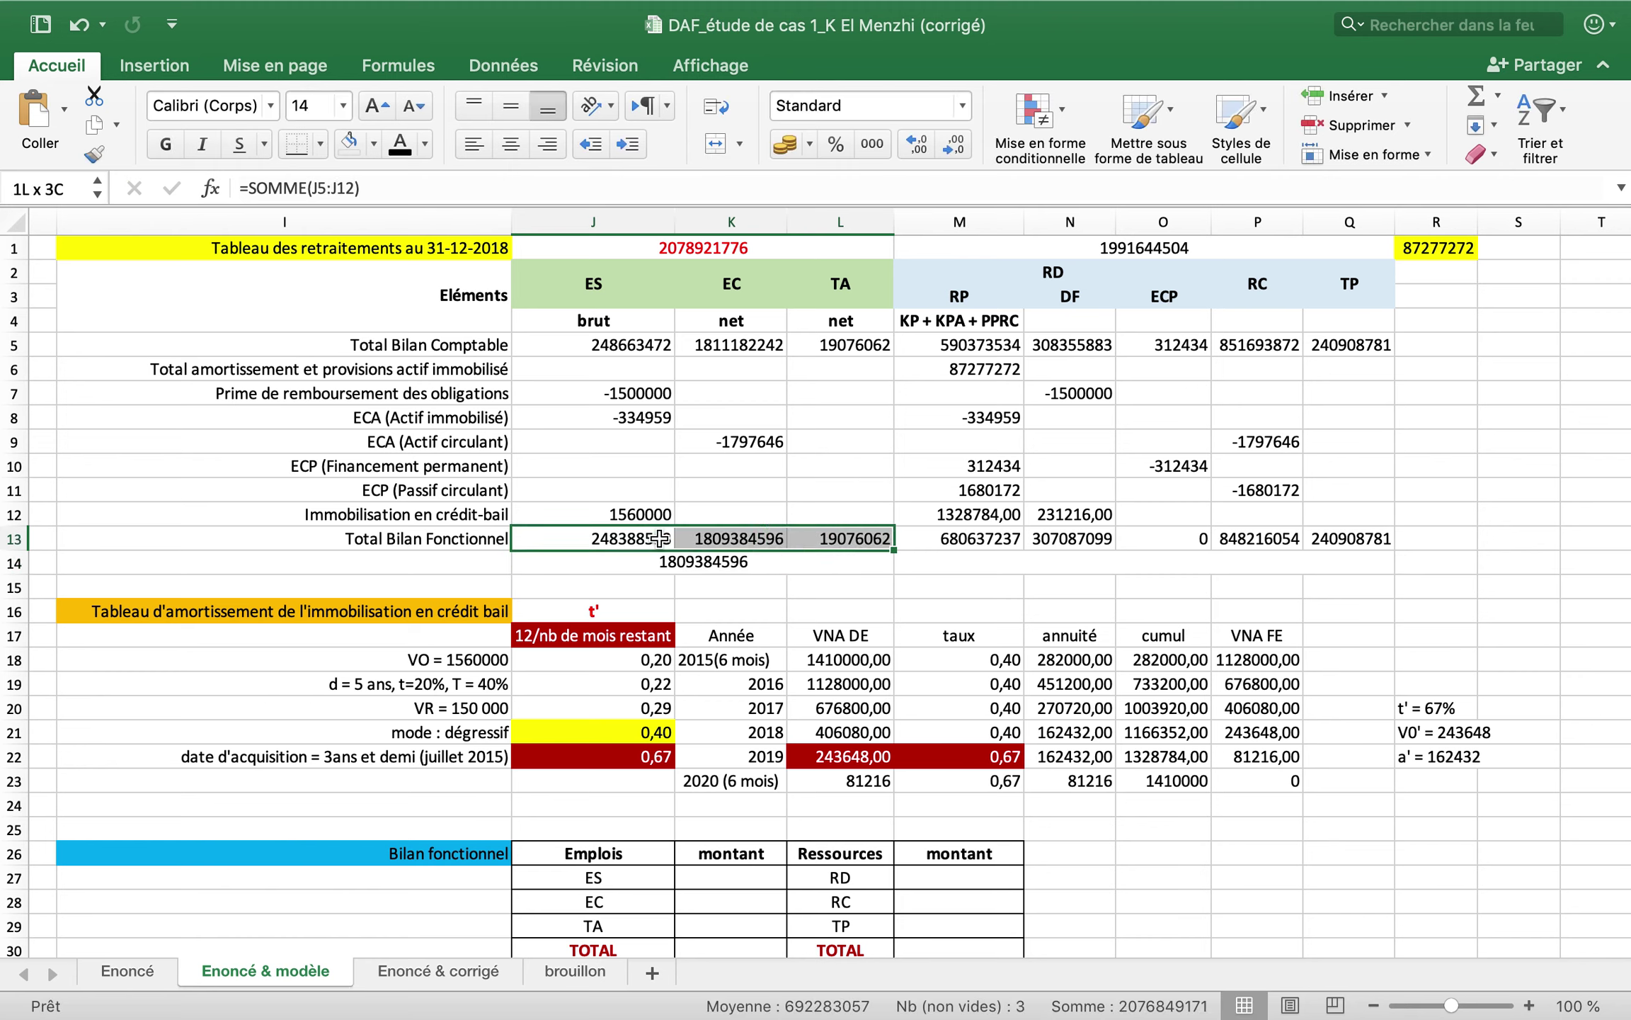
left_click(707, 563)
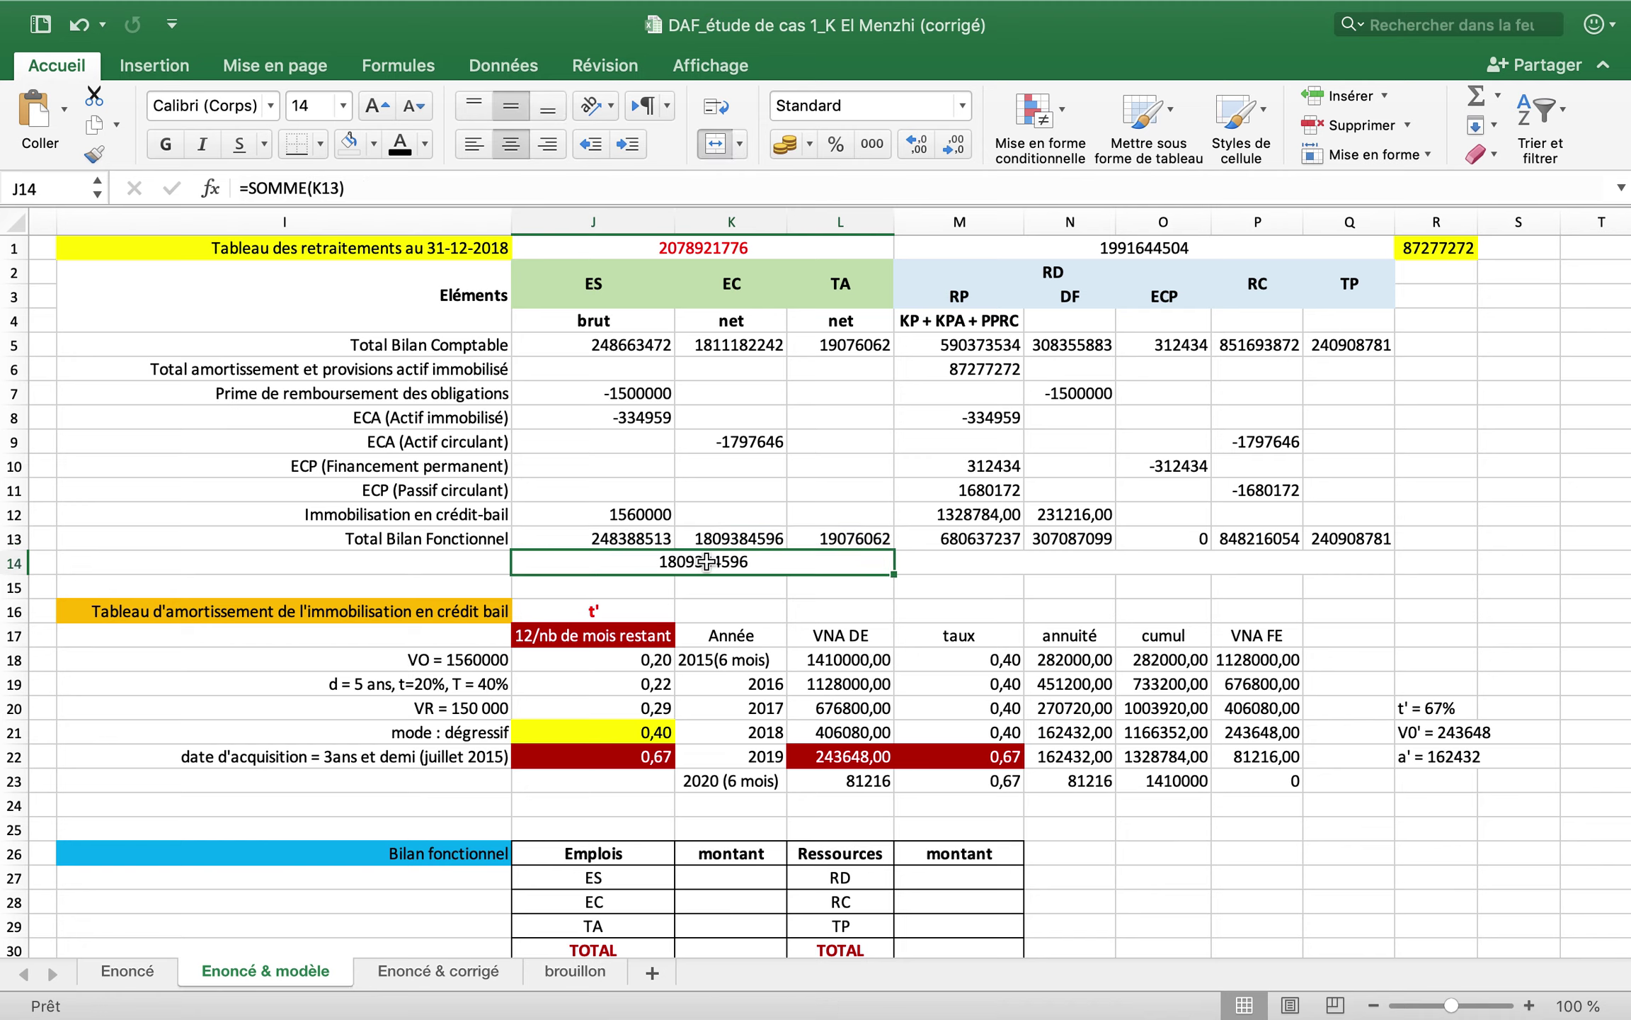
key("super+z")
key("super+z")
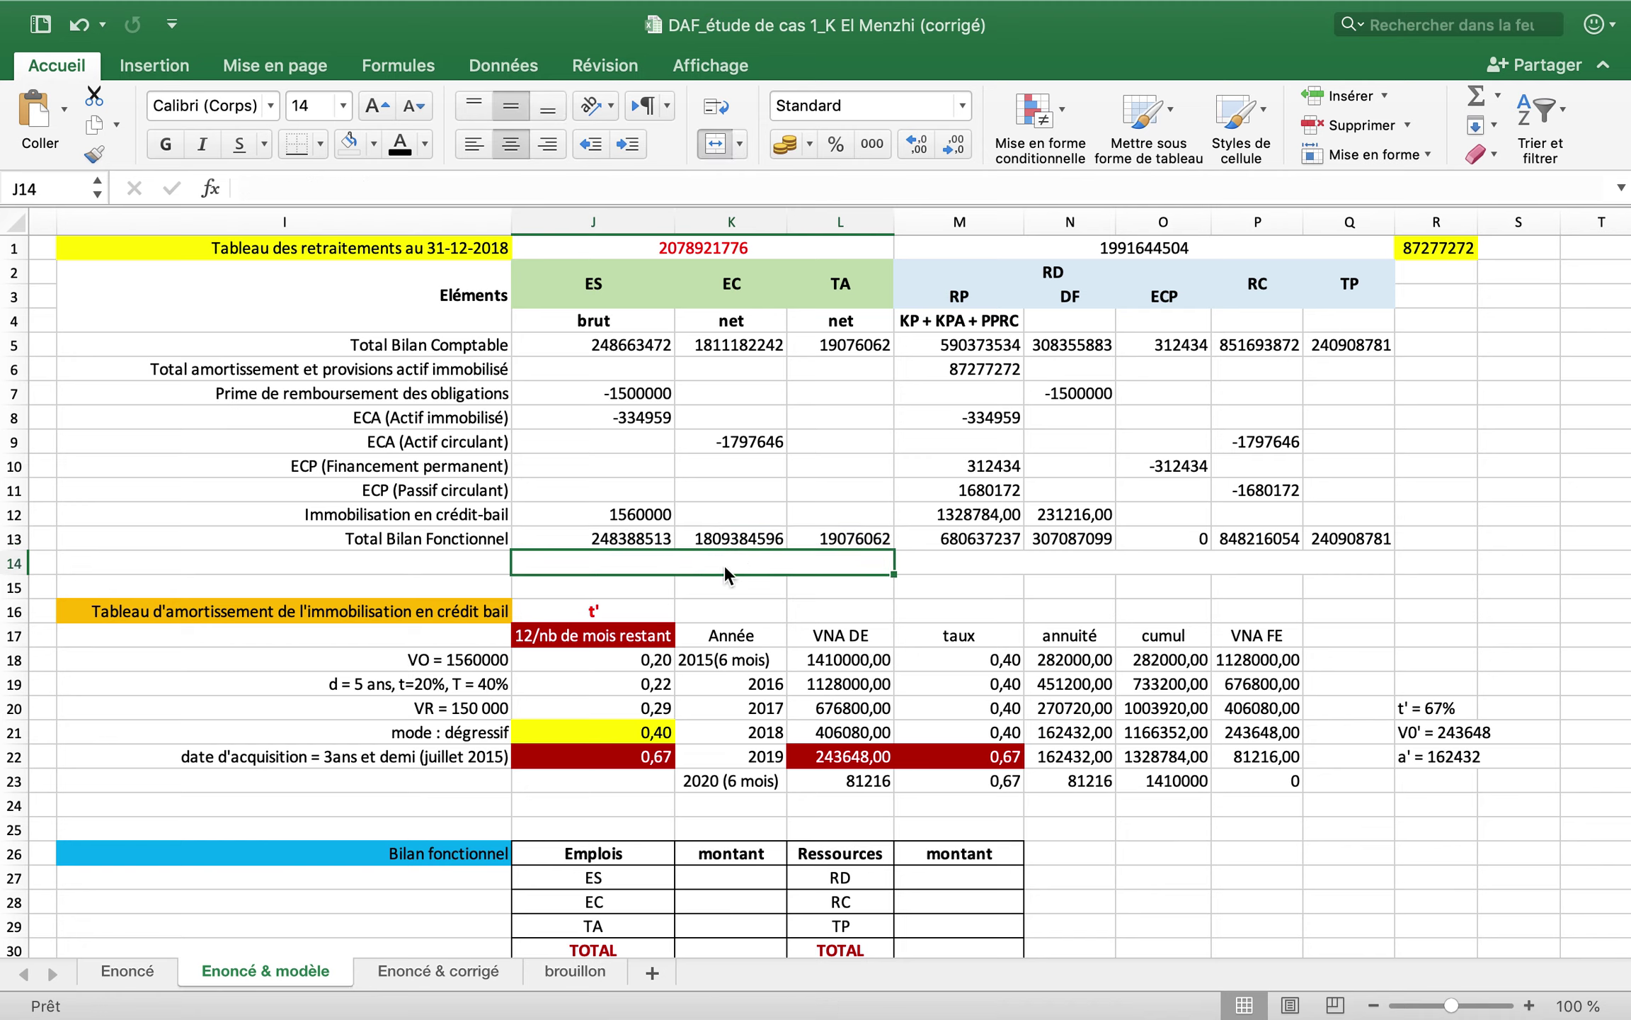
- Enter =SOMME(J13:L13) in merged cell J14 to total the ES, EC and TA amounts
left_click(685, 562)
left_click(1497, 94)
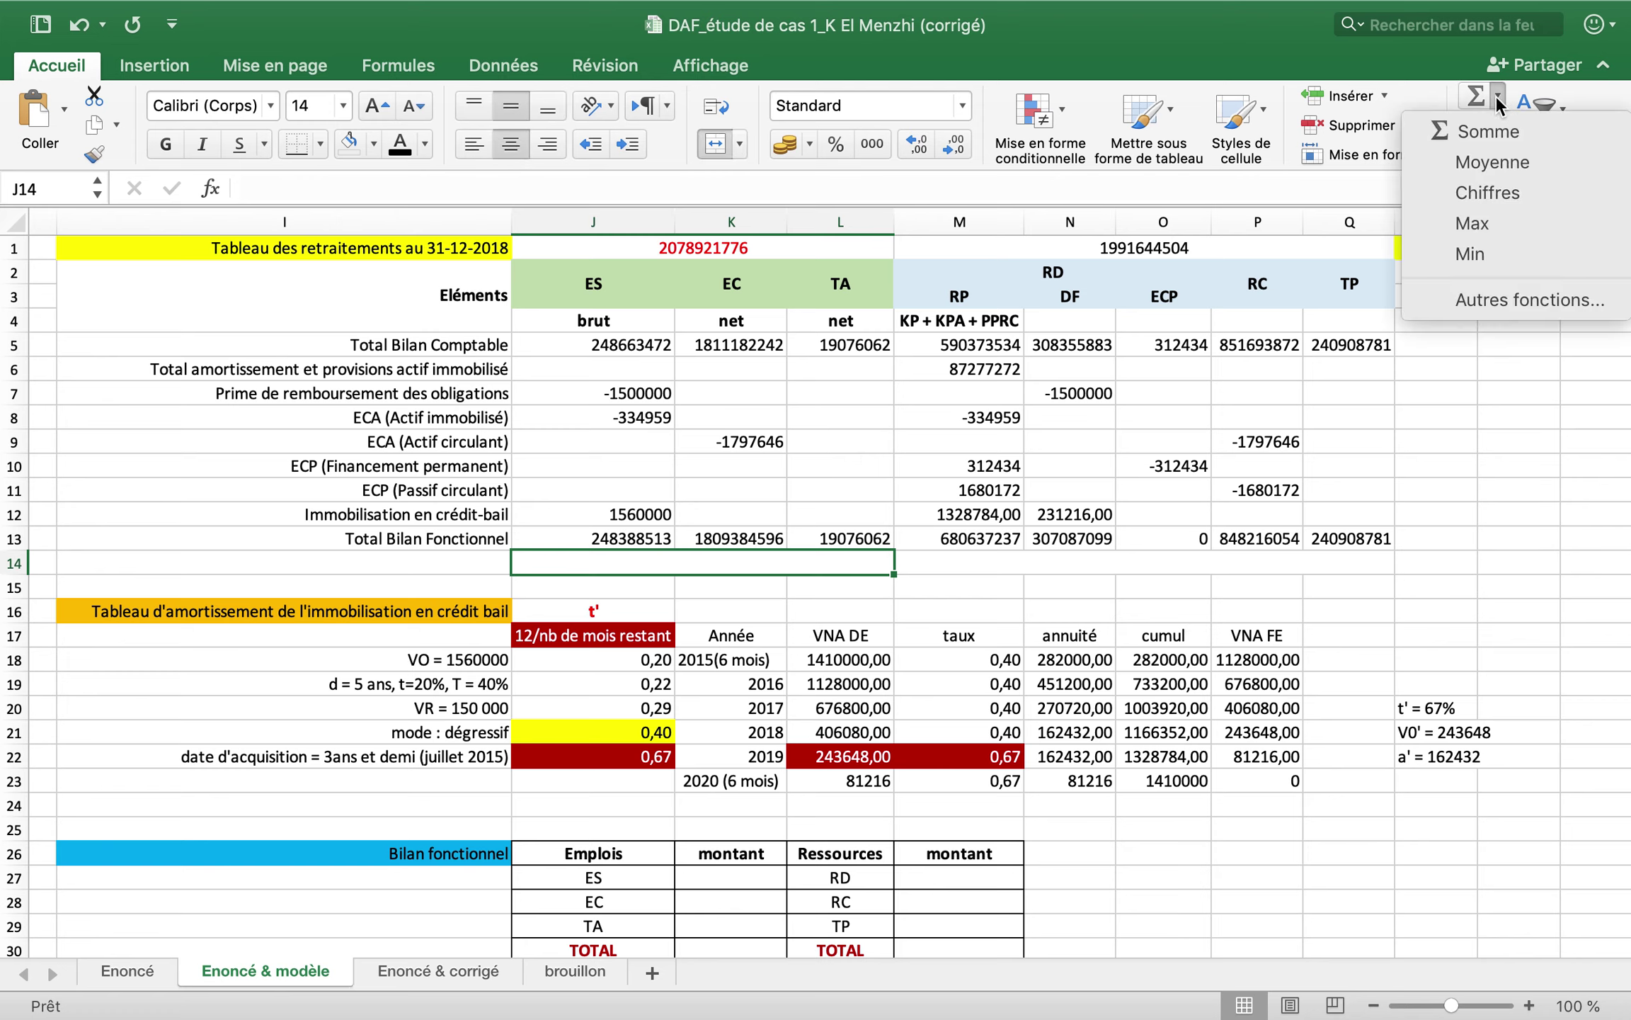
left_click(1488, 136)
key("shift+Right")
key("shift+Right")
key("Return")
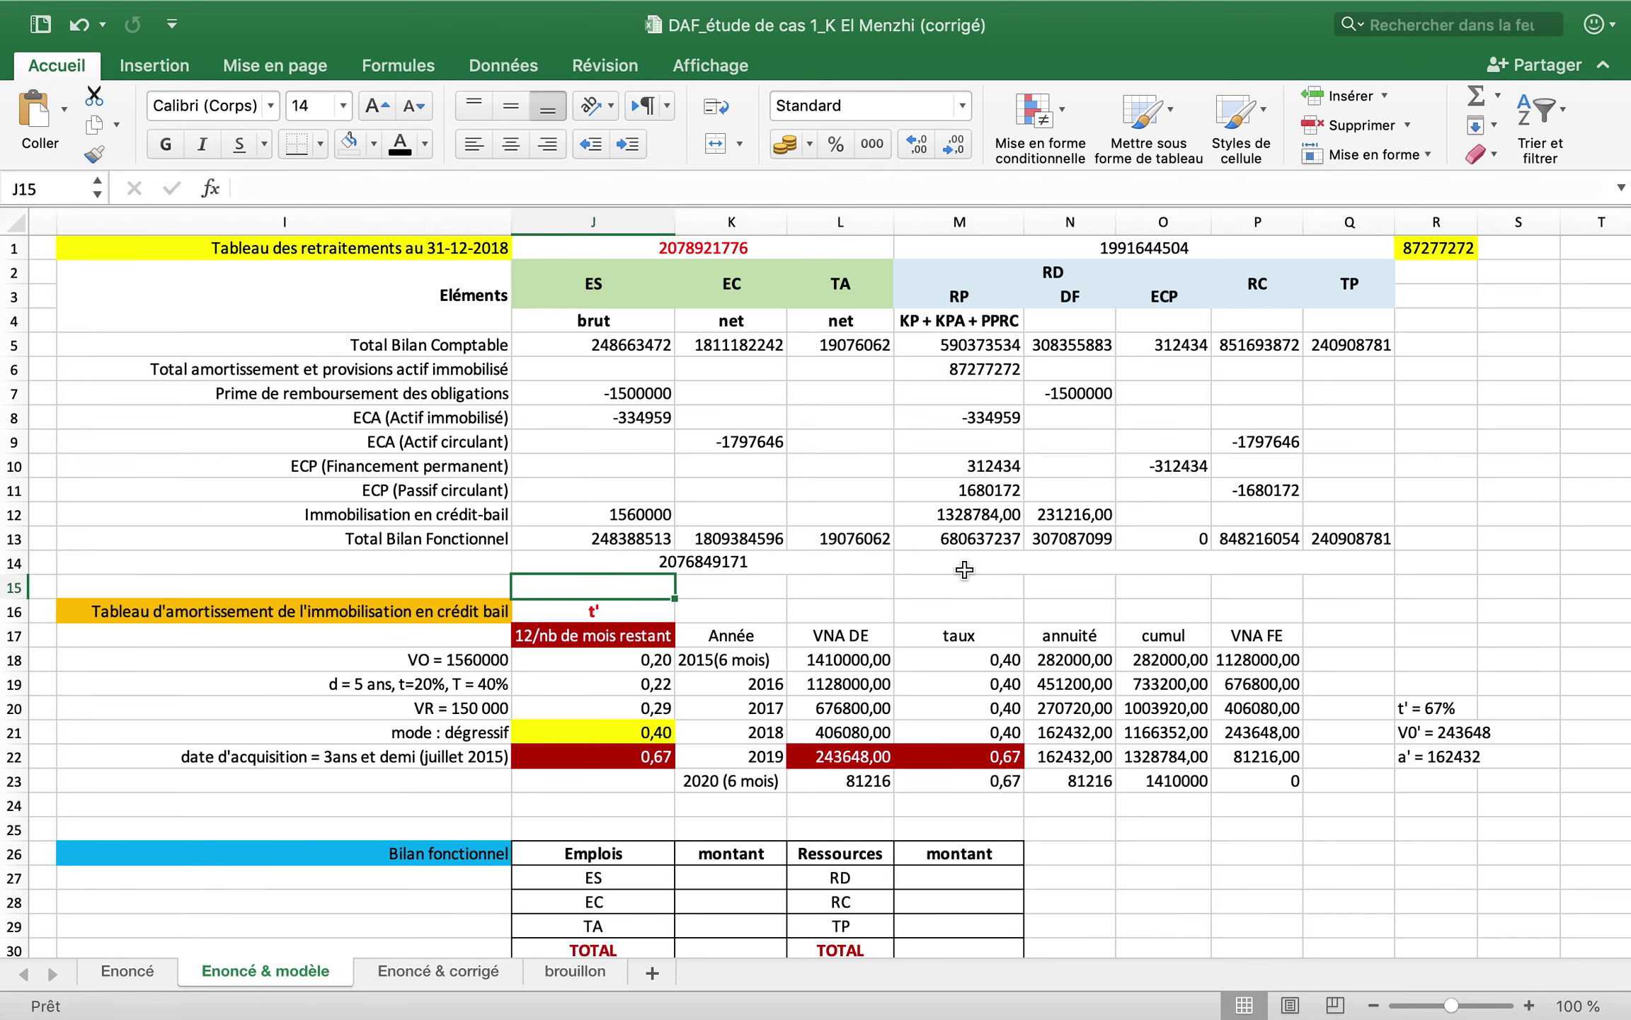
- Sum M13:Q13 in merged cell M14 to total the RP, DF, ECP, RC and TP amounts
left_click(967, 562)
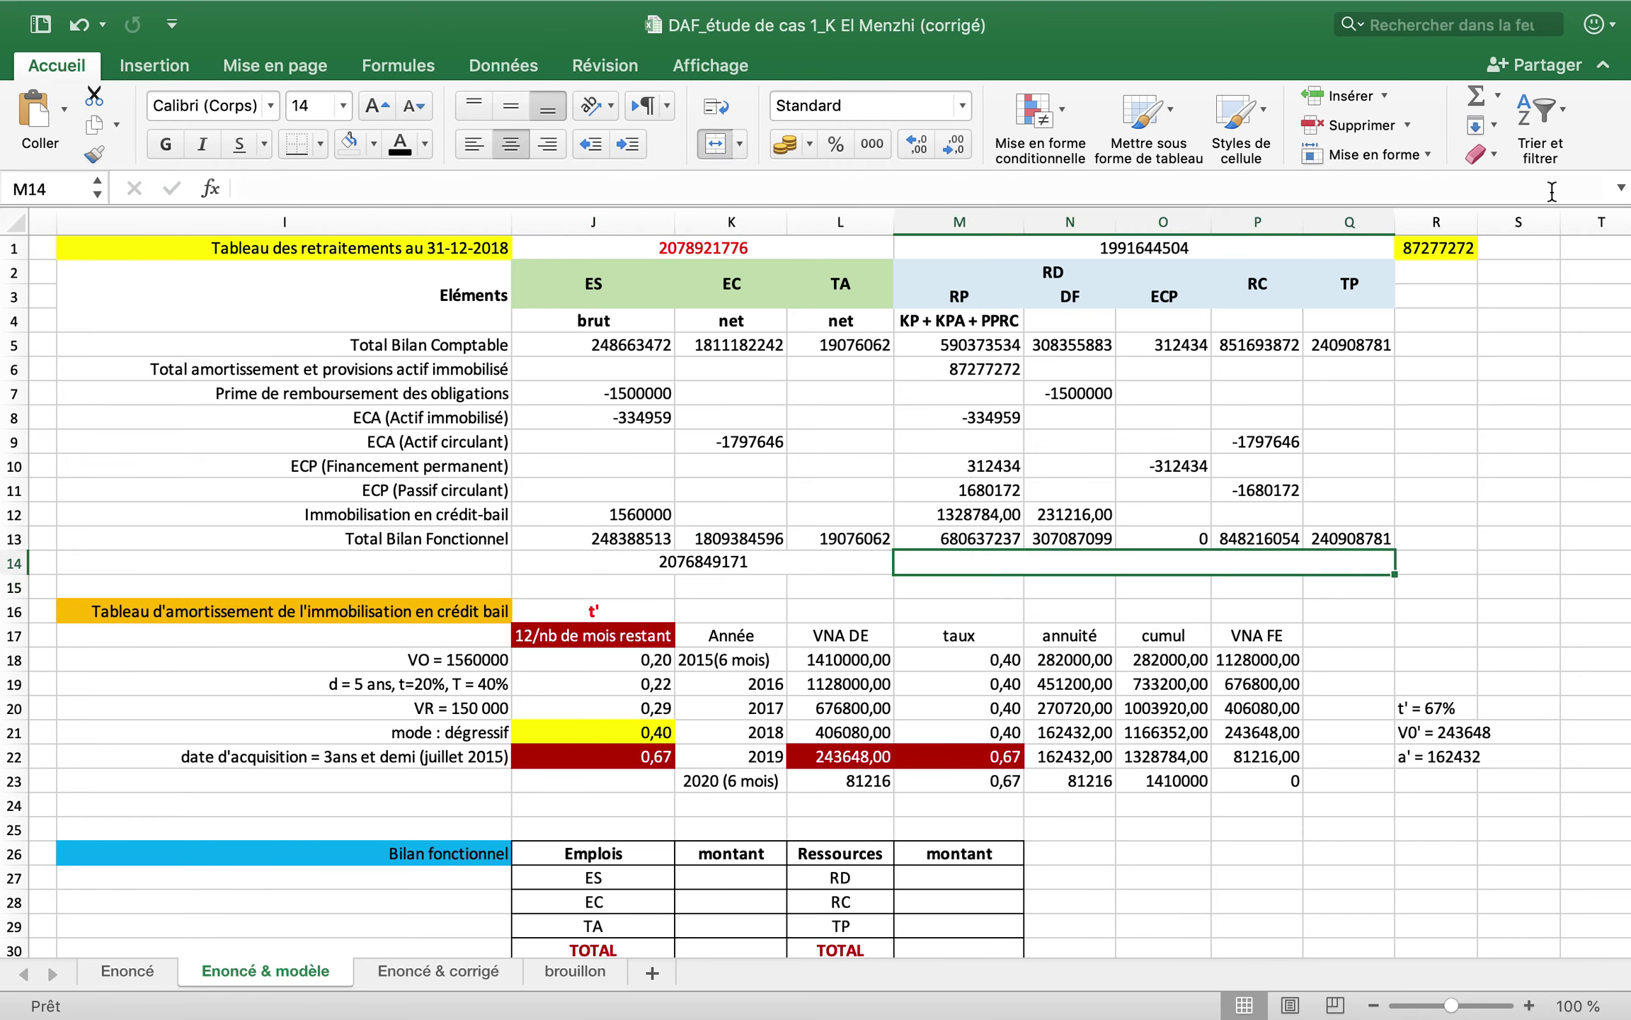
left_click(1501, 106)
left_click(1499, 129)
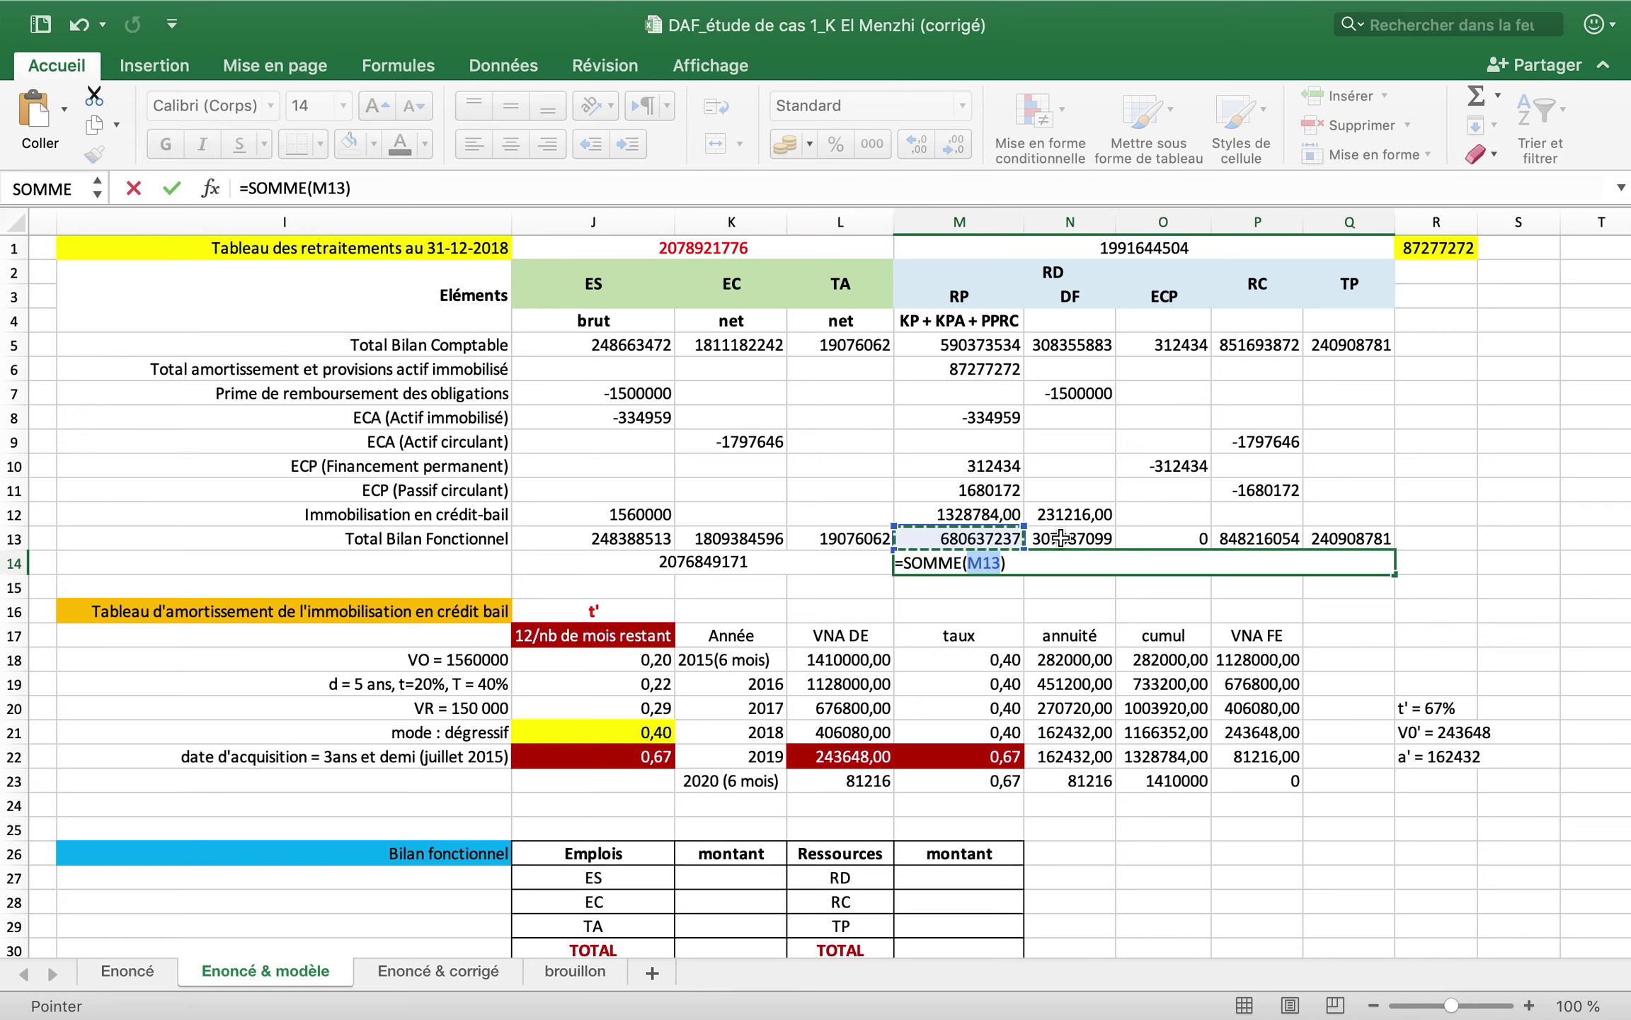
key("shift+Right")
key("shift+Right")
key("shift+Right")
key("shift+Right")
key("shift+Right")
key("shift+Left")
key("Return")
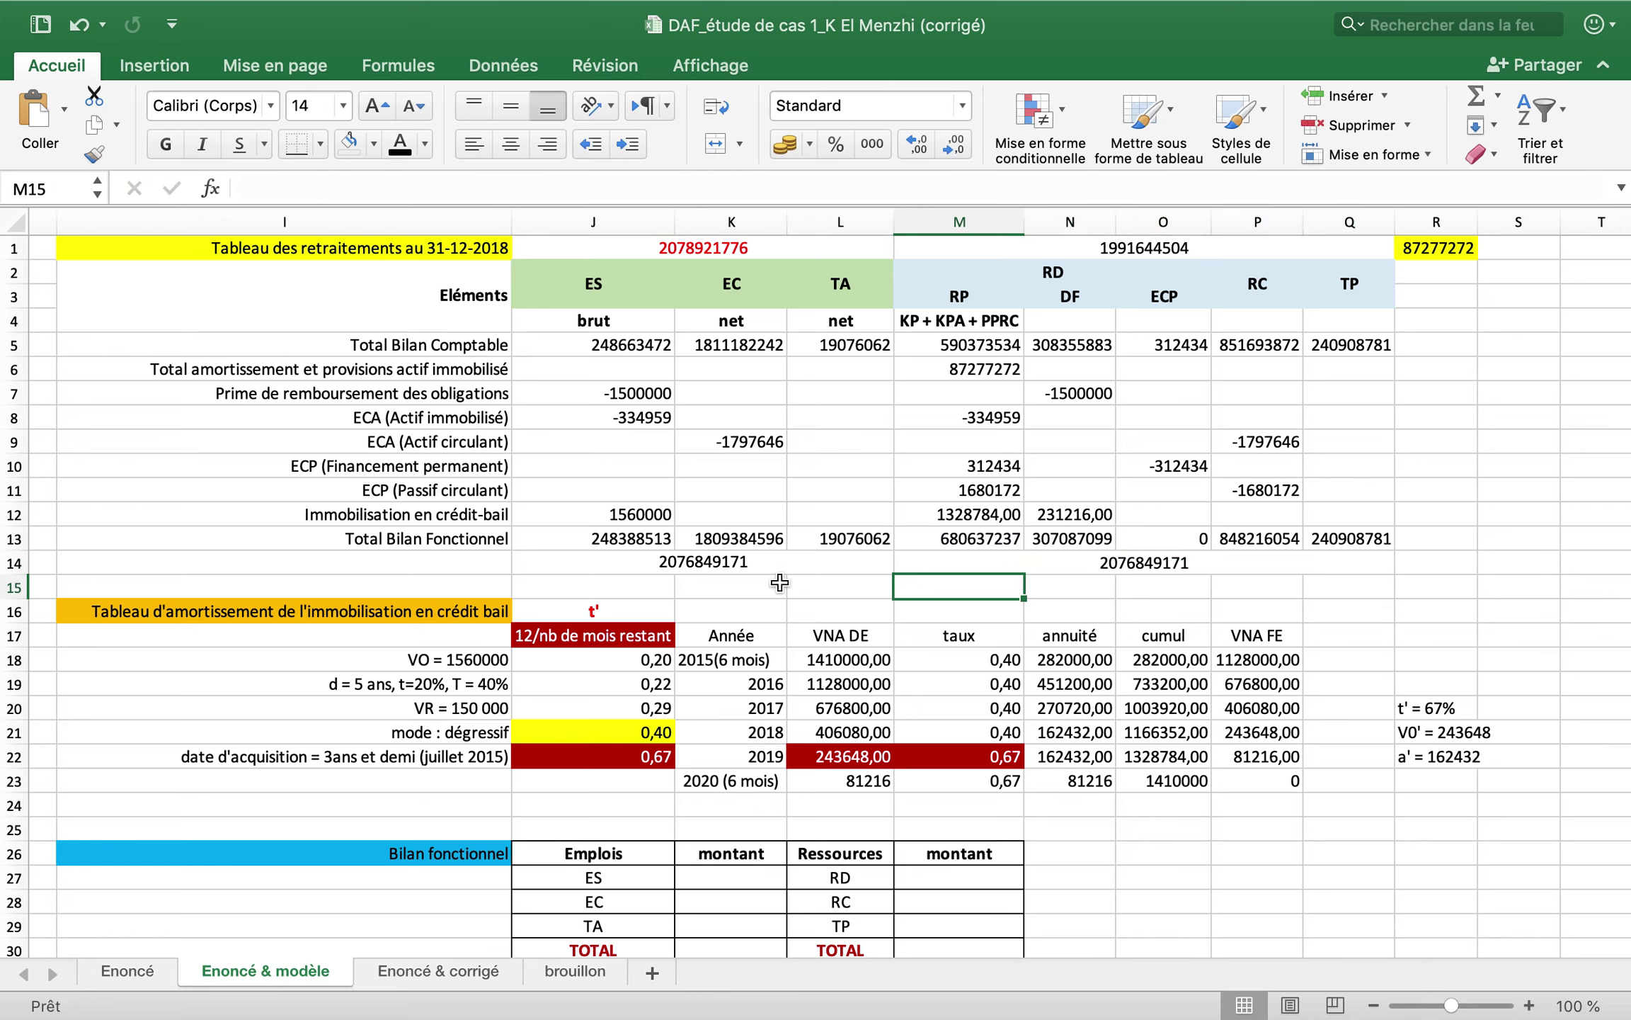
- Fill the two grand totals in J14:Q14 with the standard light blue colour
left_click_drag(885, 567, 920, 564)
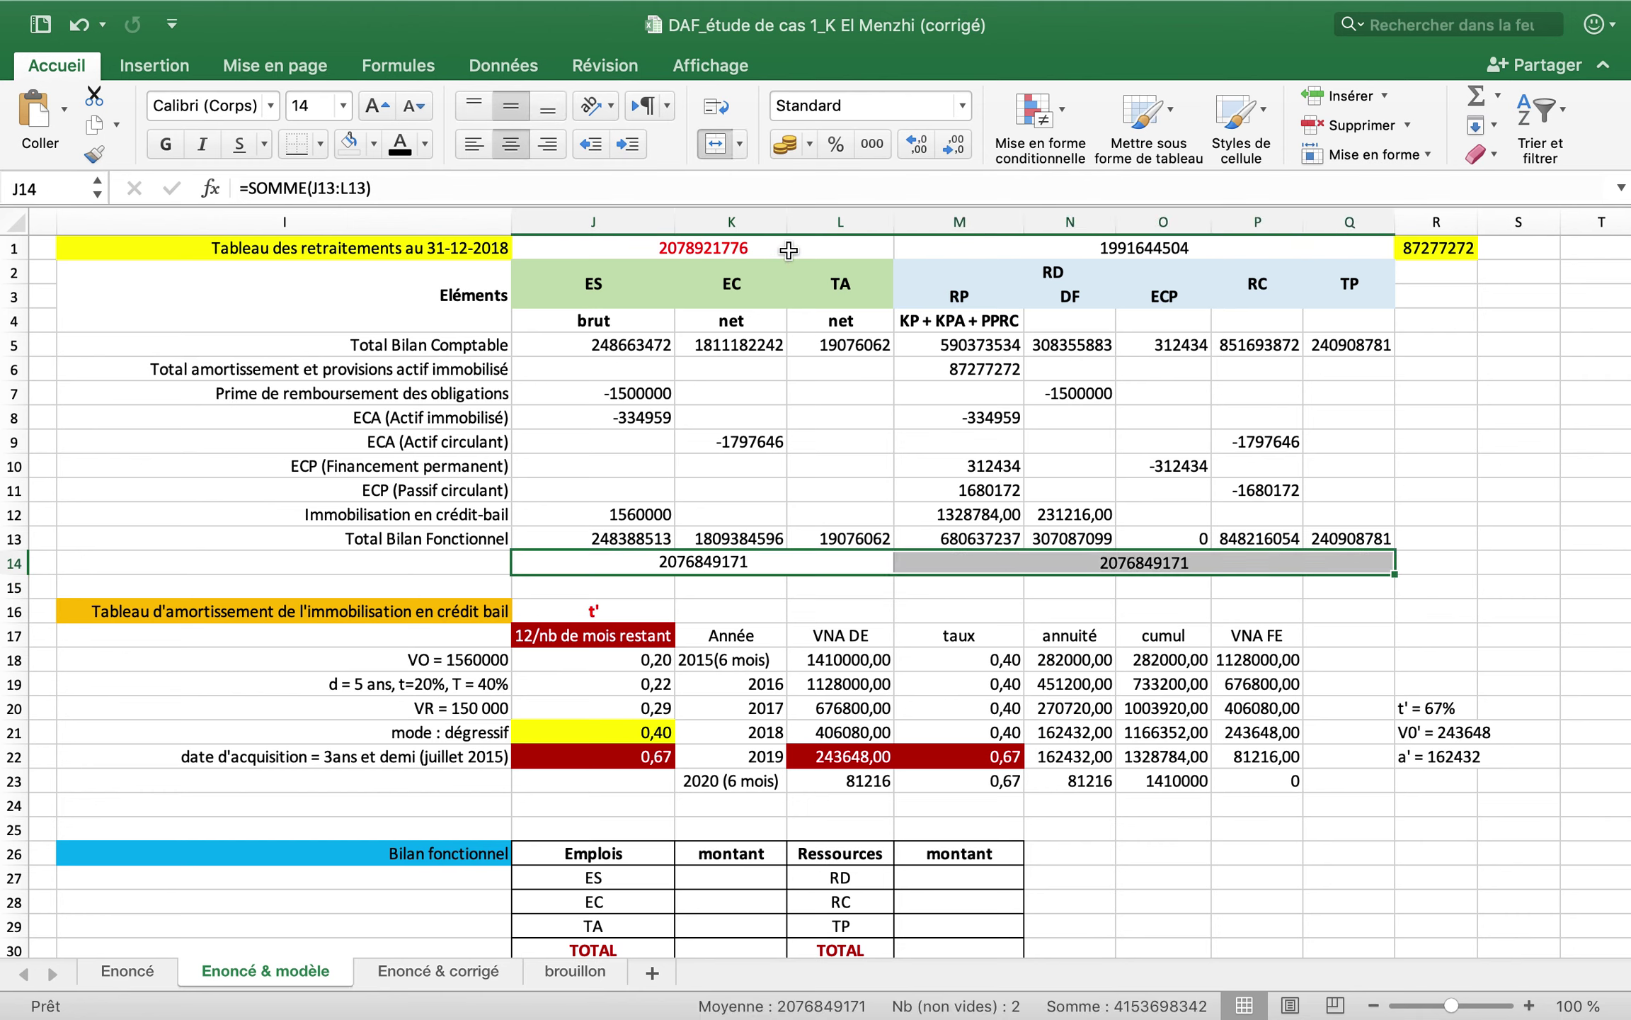
left_click(371, 144)
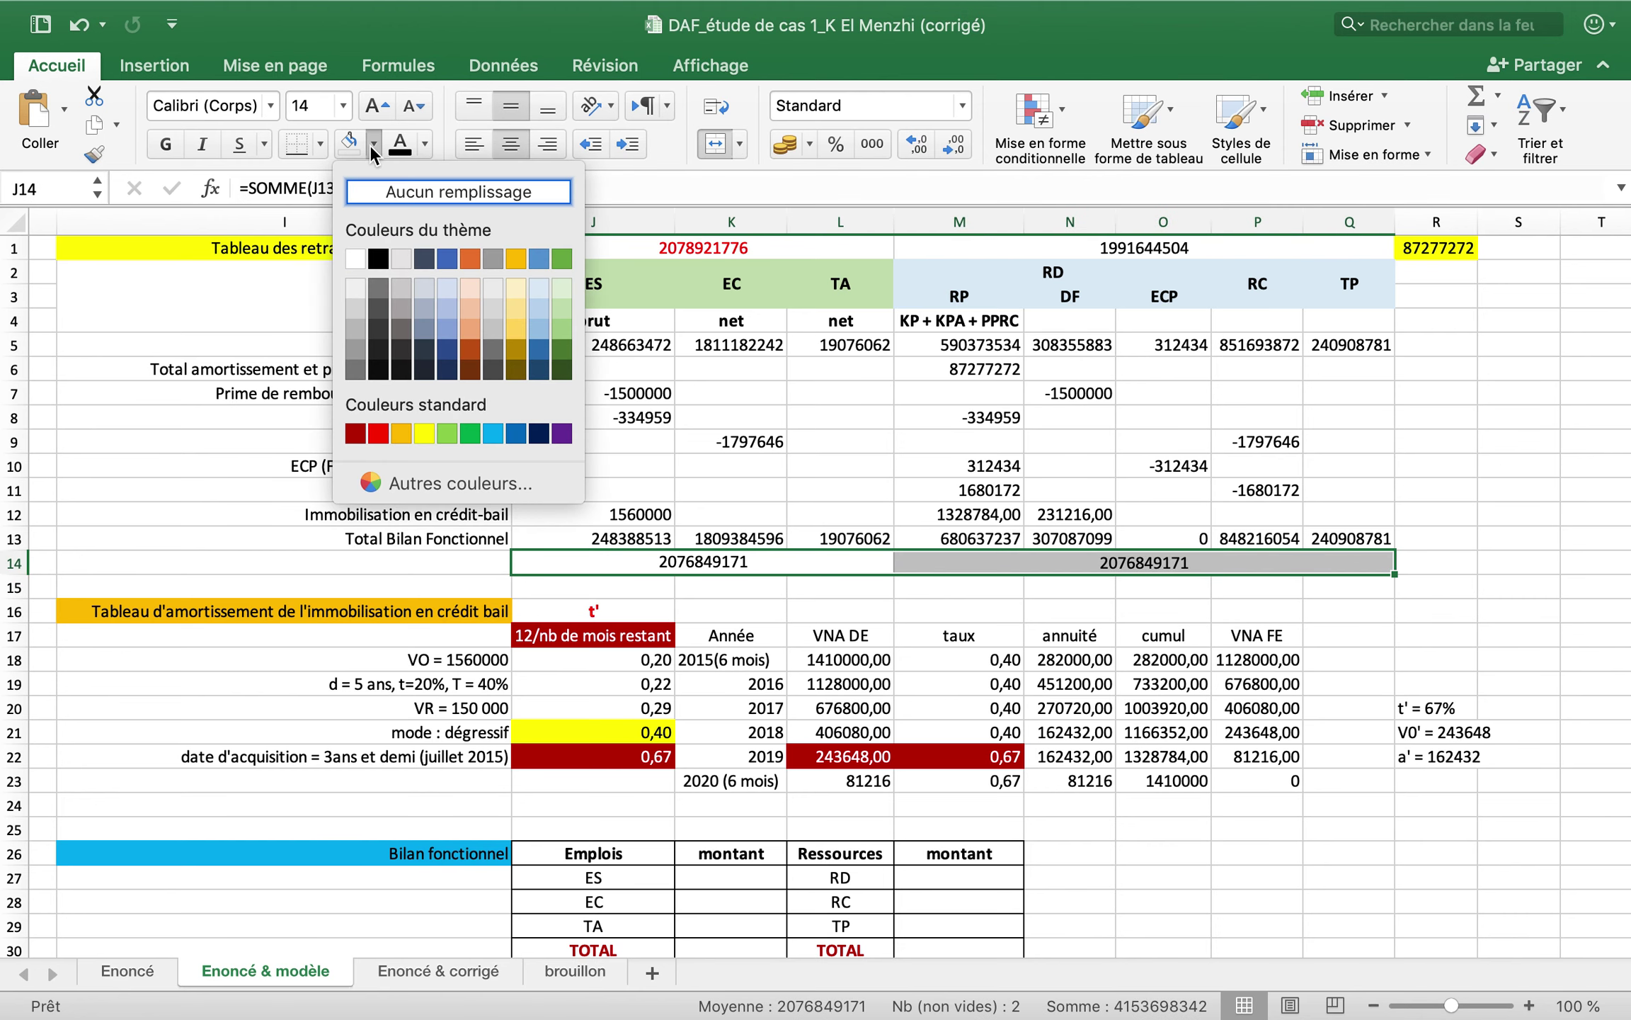
left_click(493, 433)
left_click(886, 632)
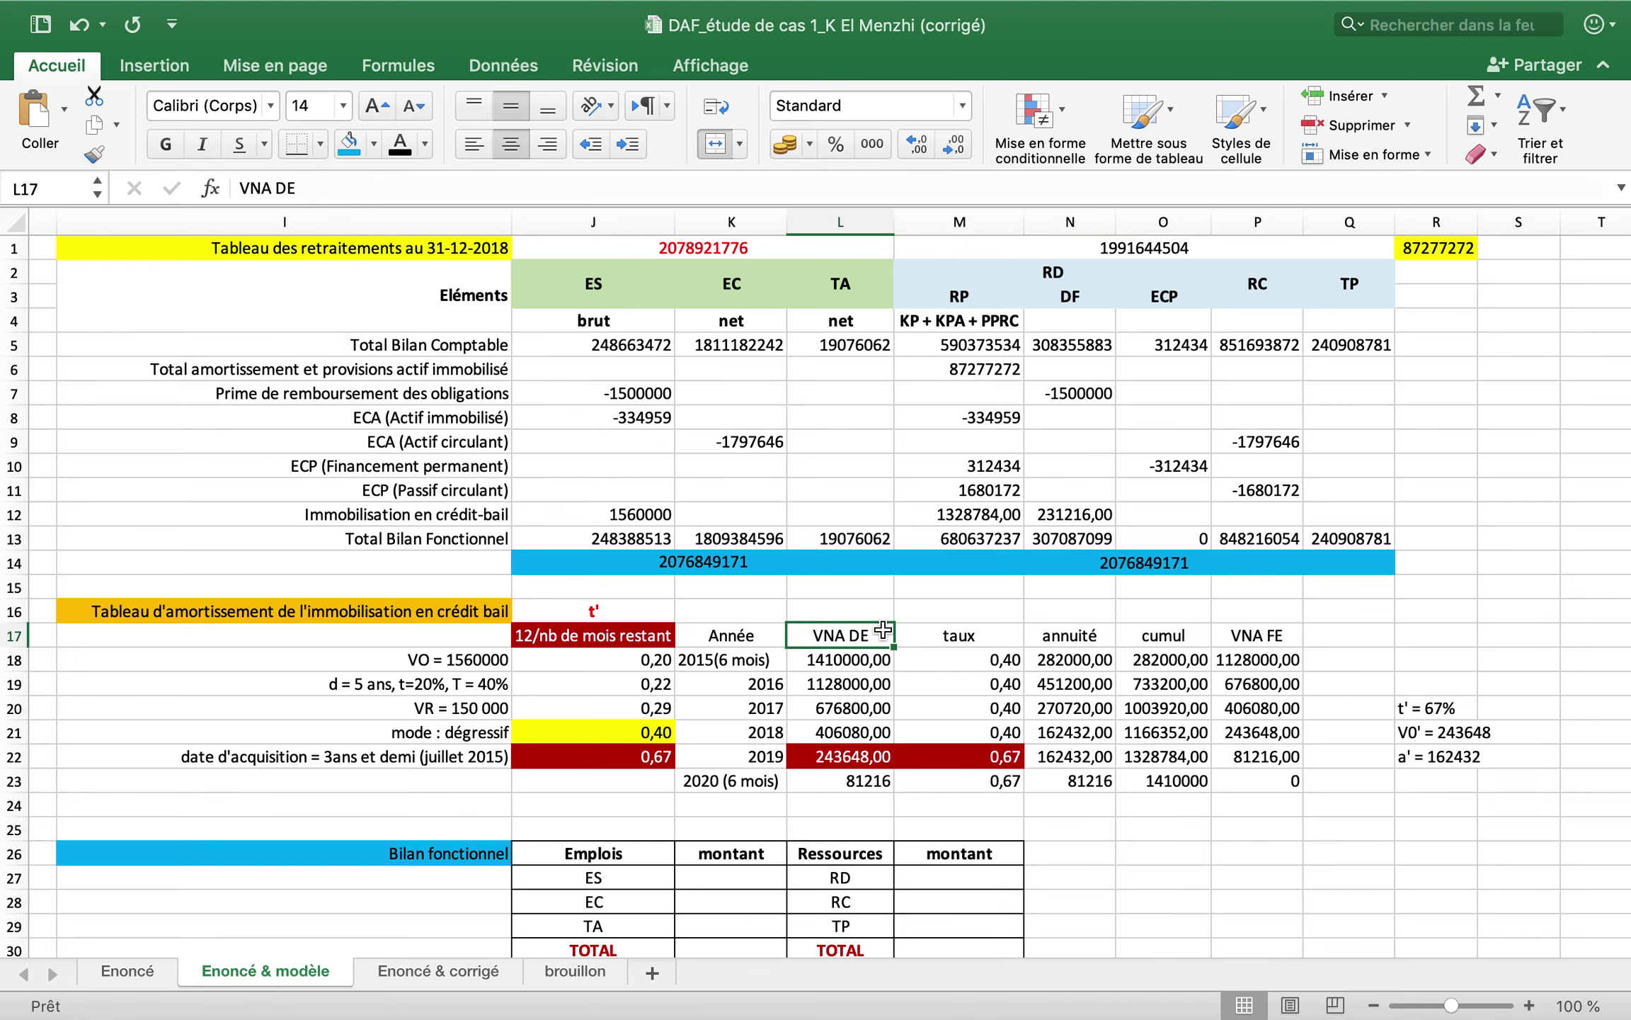
- Link the Bilan fonctionnel's ES, EC and TA amounts in K27:K29 to the totals in J13, K13 and L13
scroll(1094, 594, "down", 5)
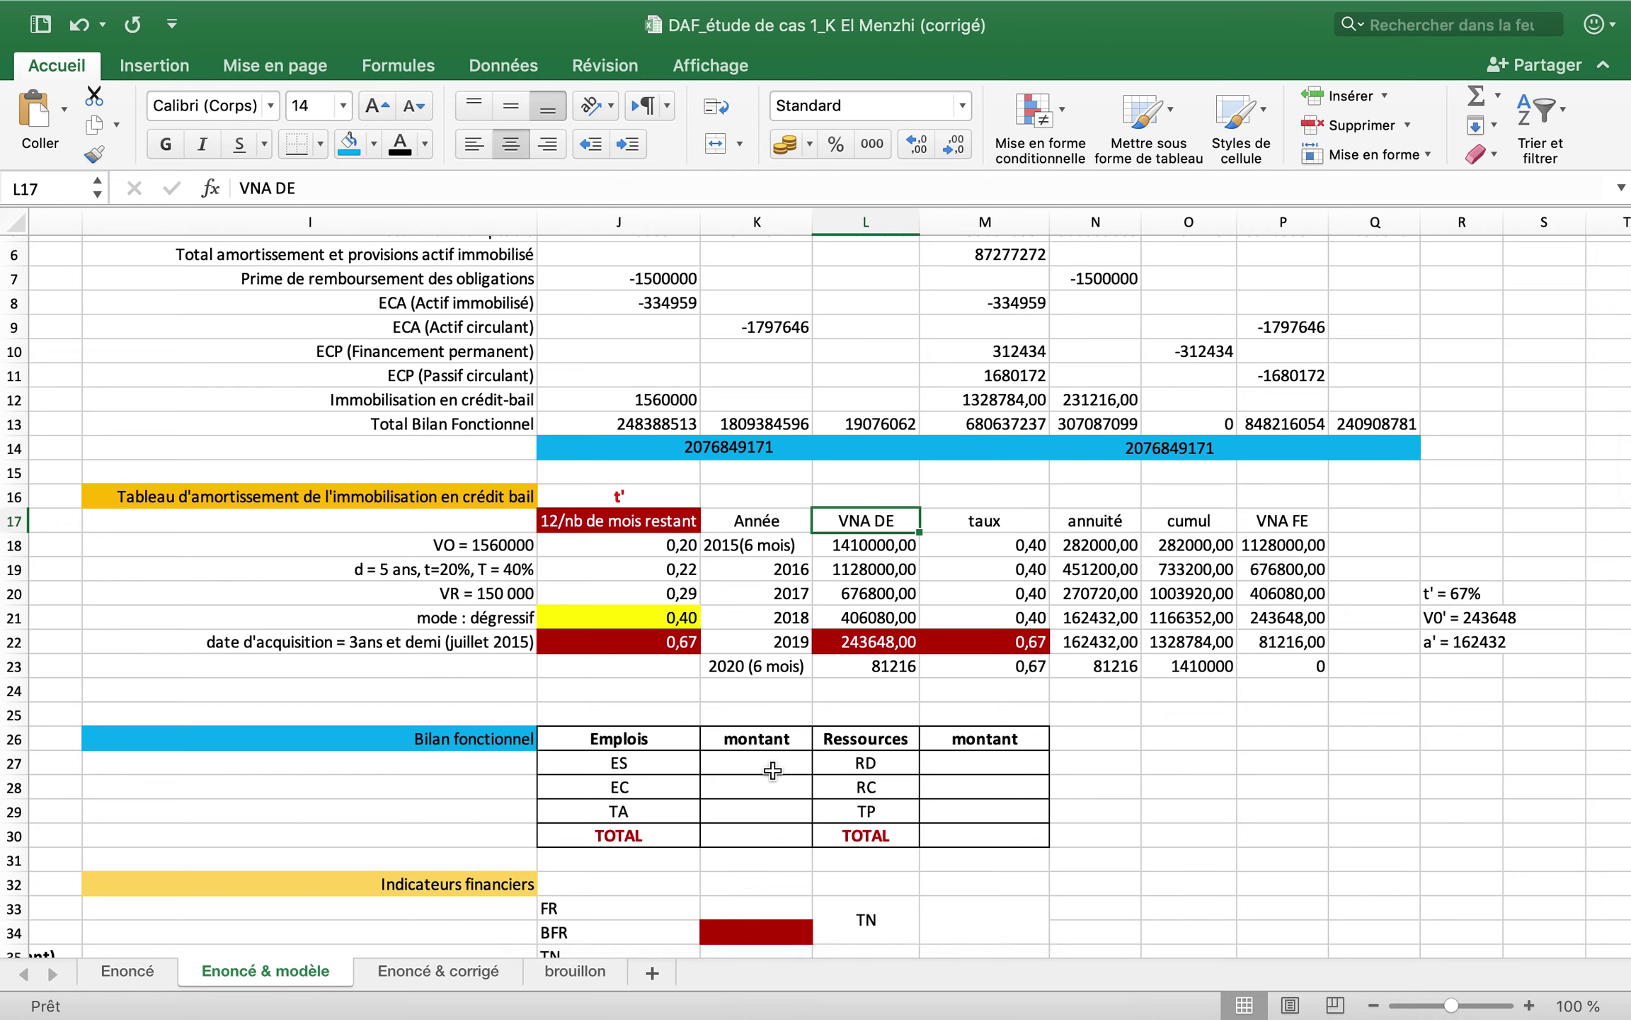
left_click(773, 759)
type("=")
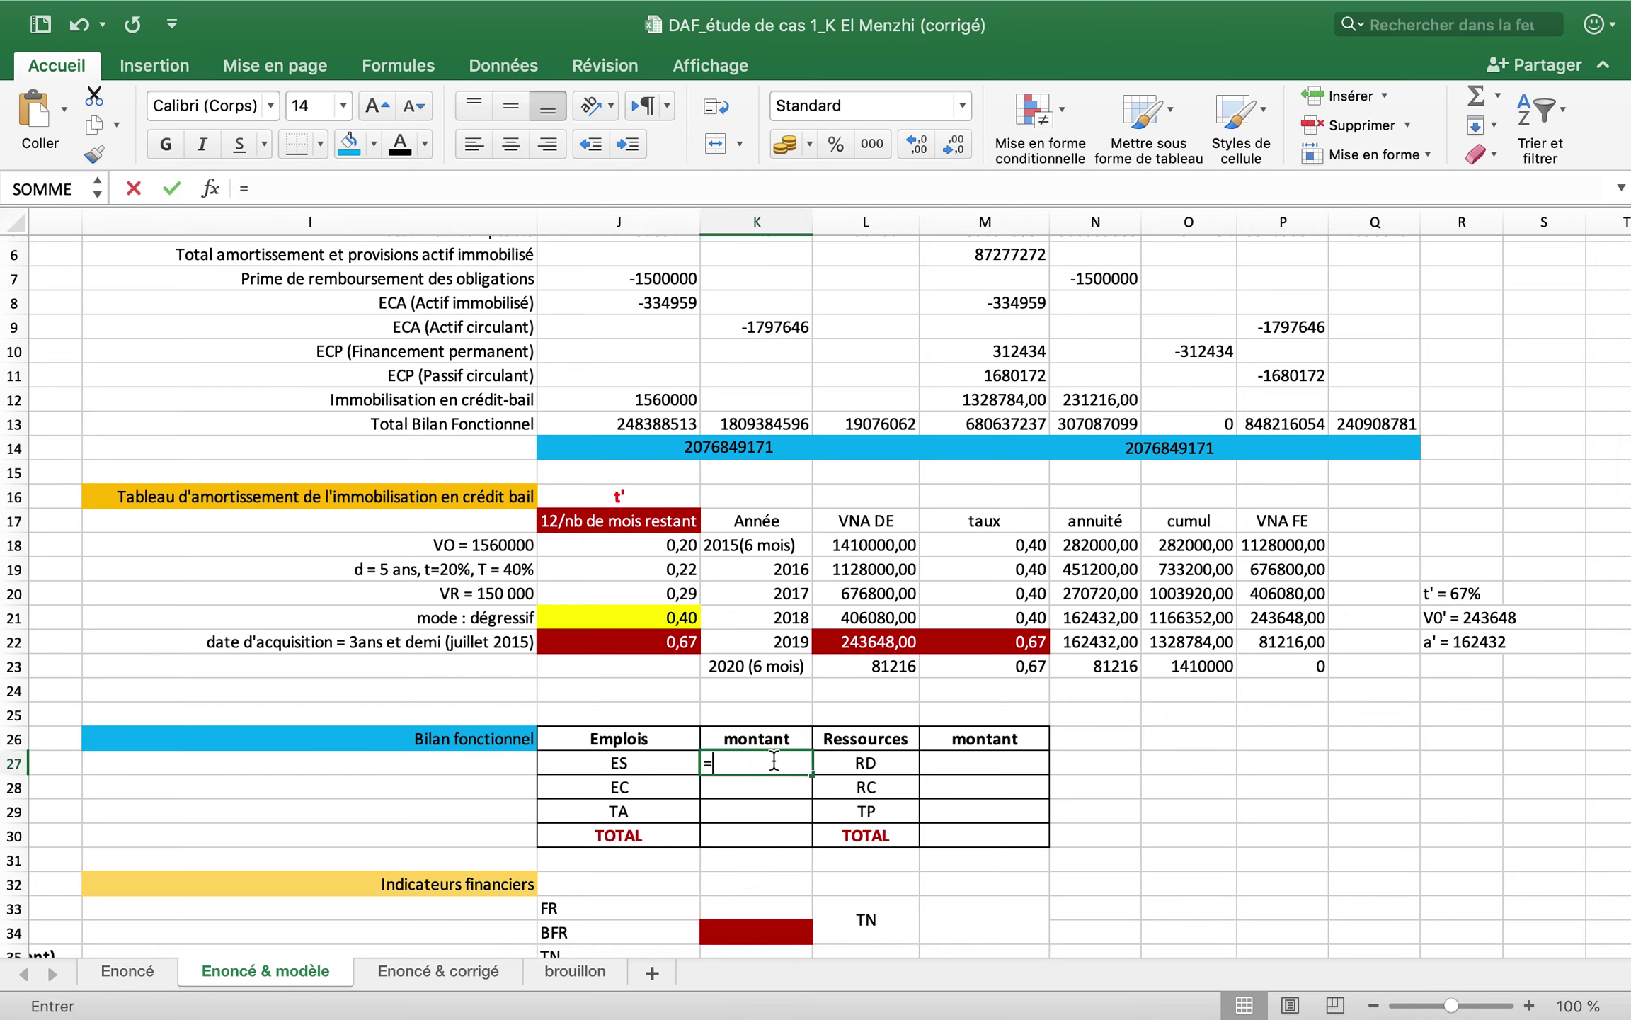
left_click(662, 423)
key("Return")
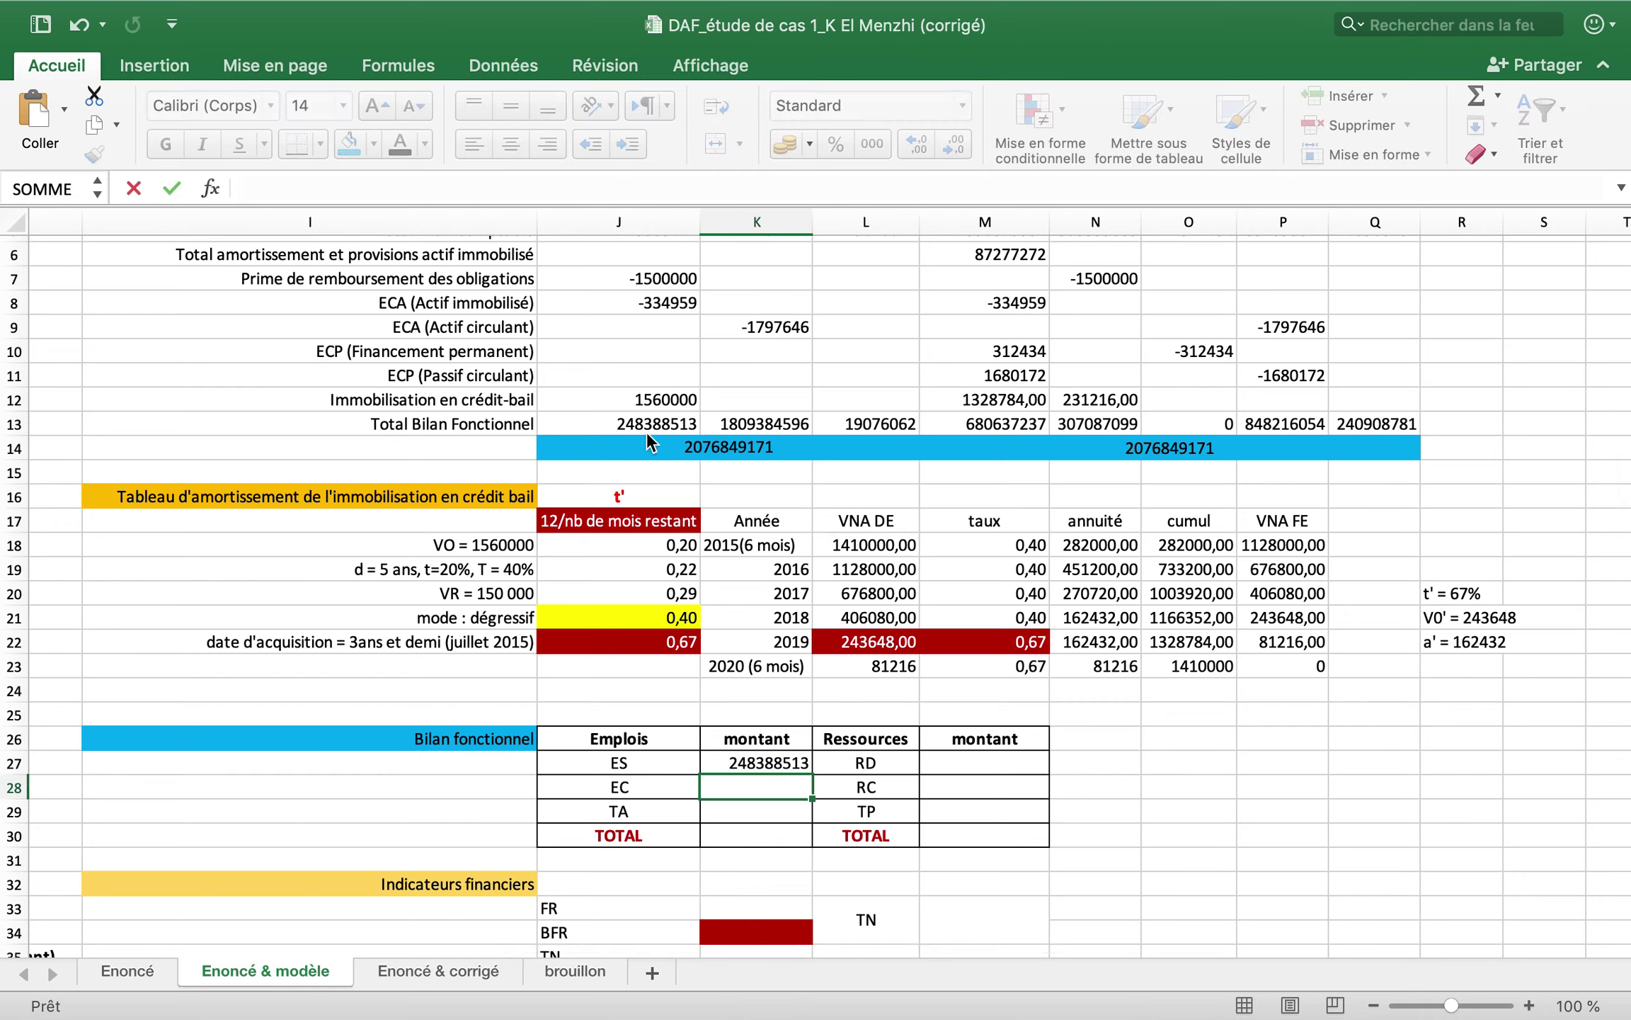
type("=")
left_click(793, 427)
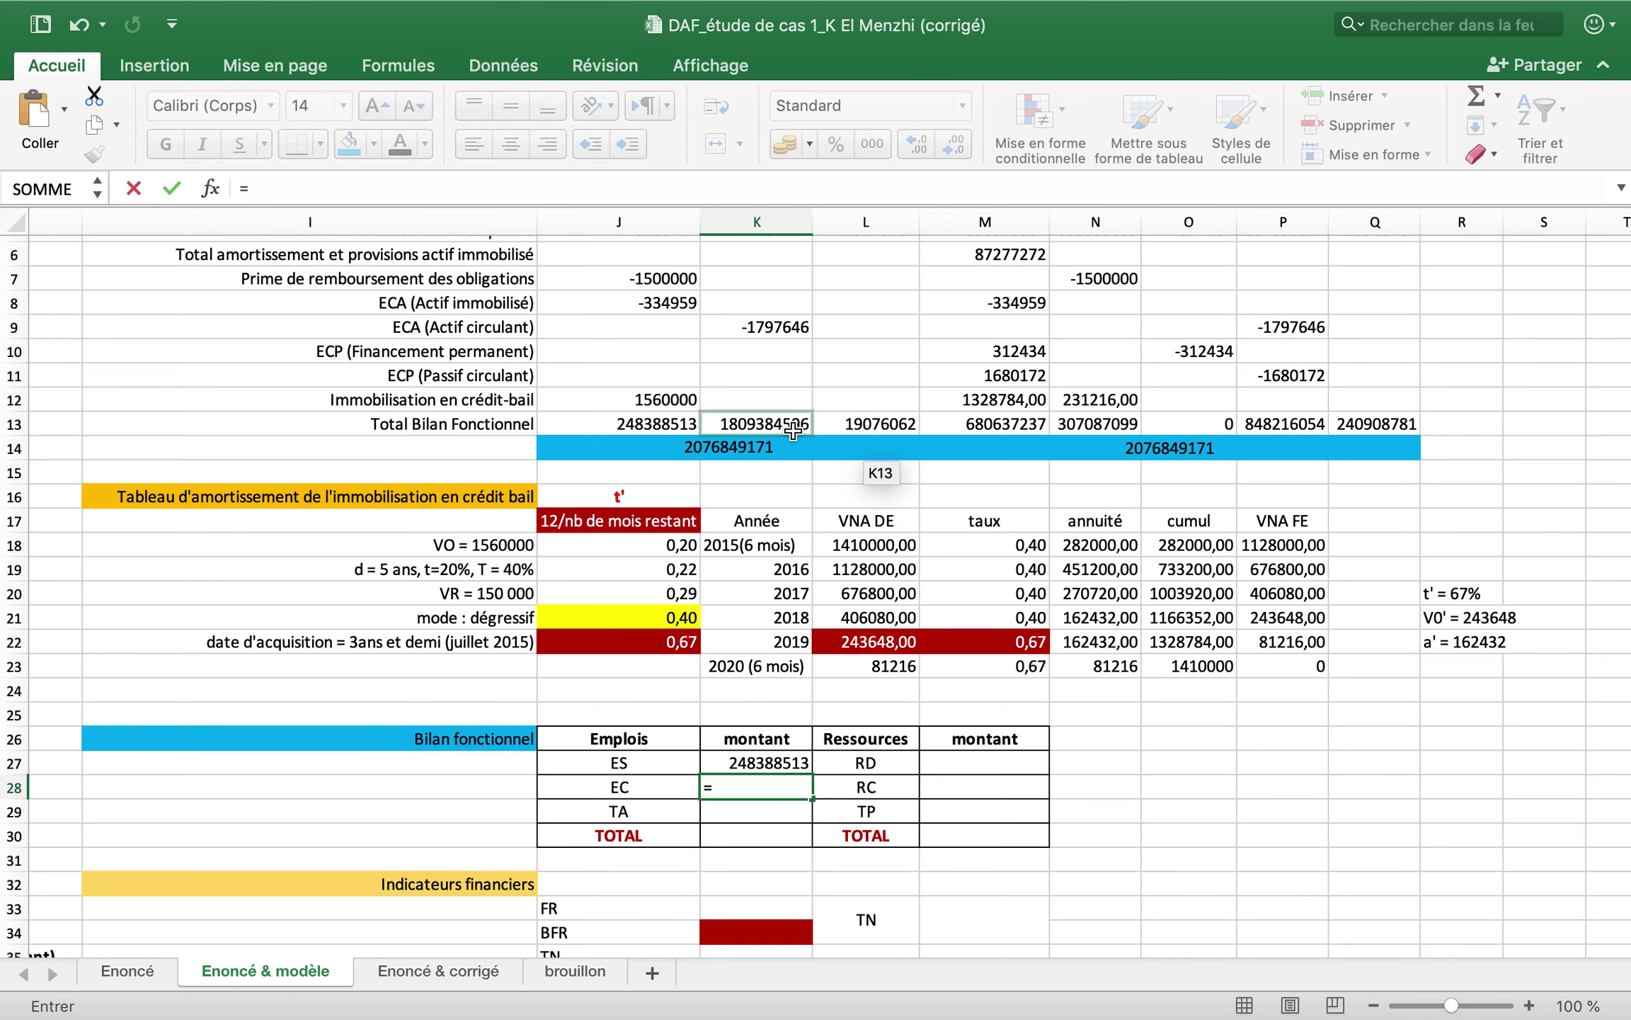
key("Return")
type("=")
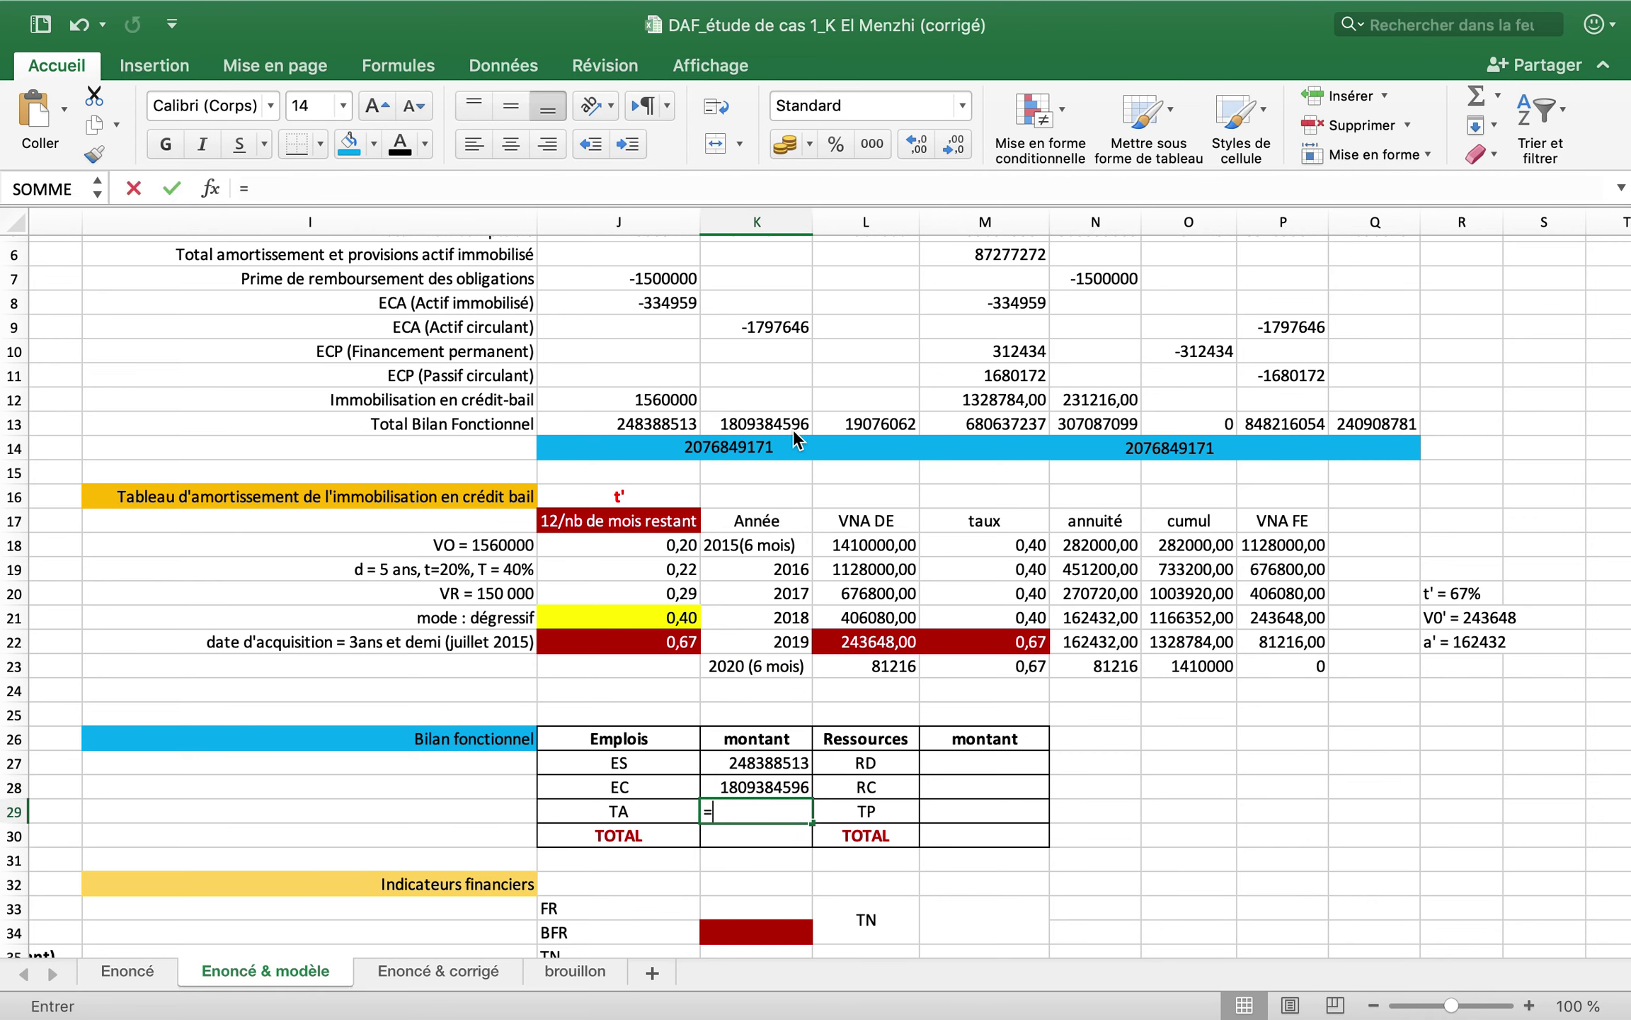
left_click(907, 425)
key("Return")
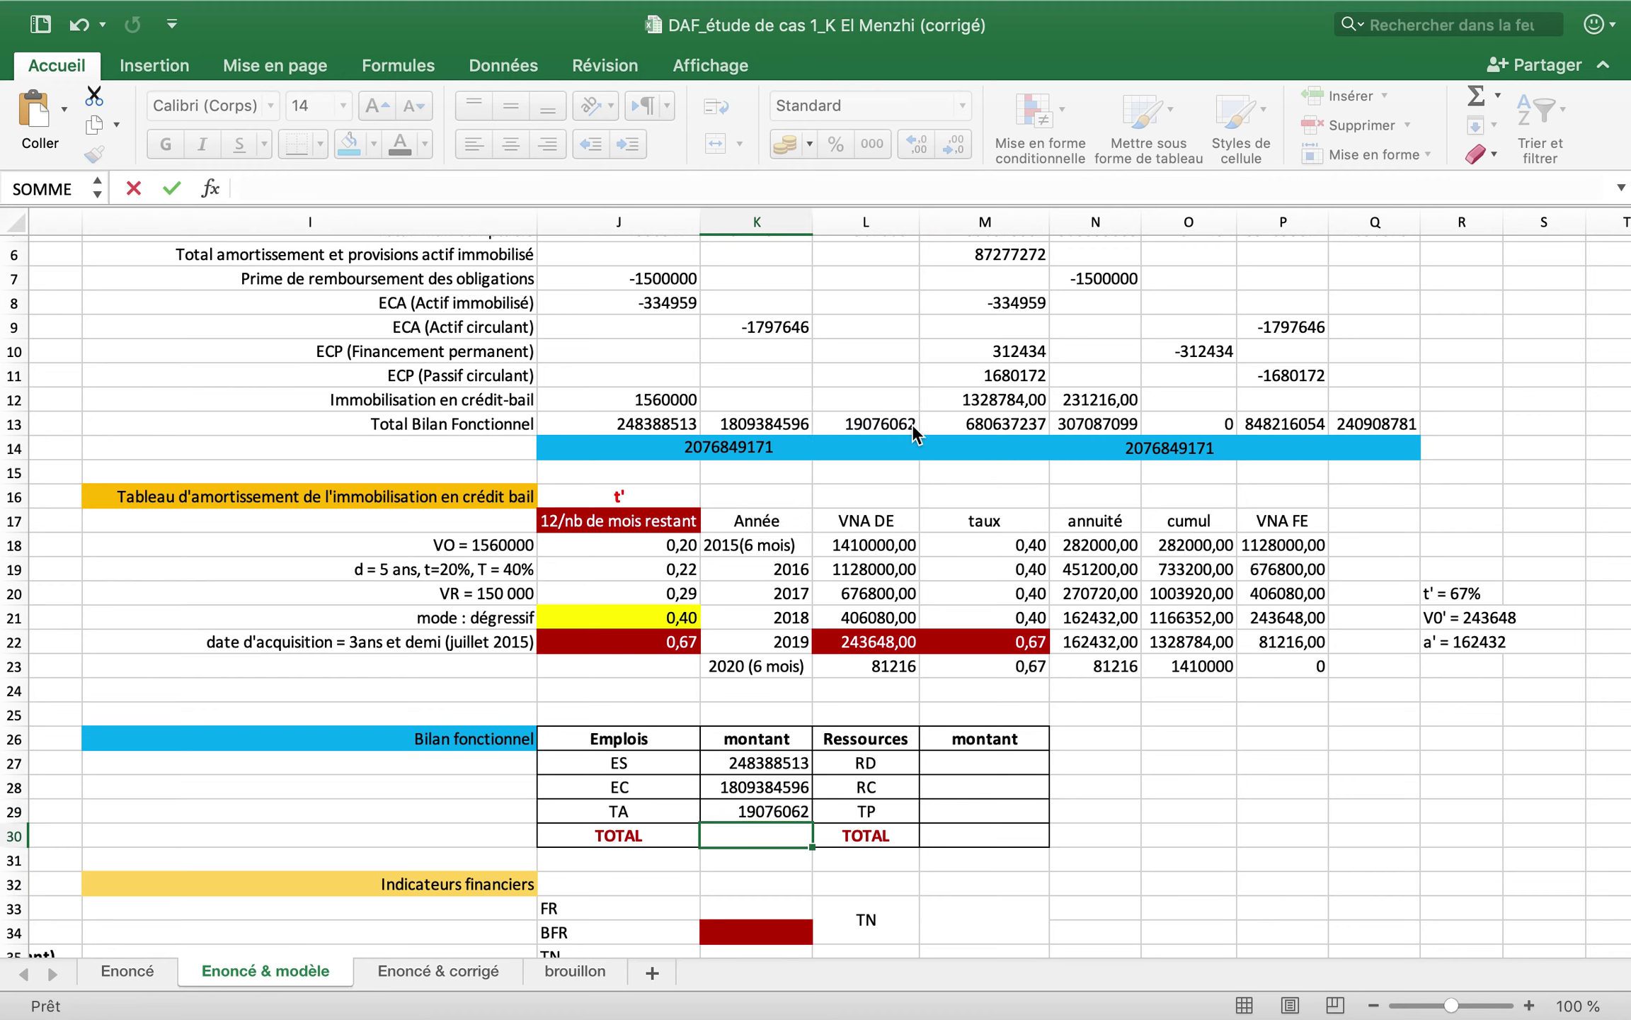
- Sum K27:K29 in K30 to total the Emplois amounts of the Bilan fonctionnel
left_click(1498, 96)
left_click(1494, 142)
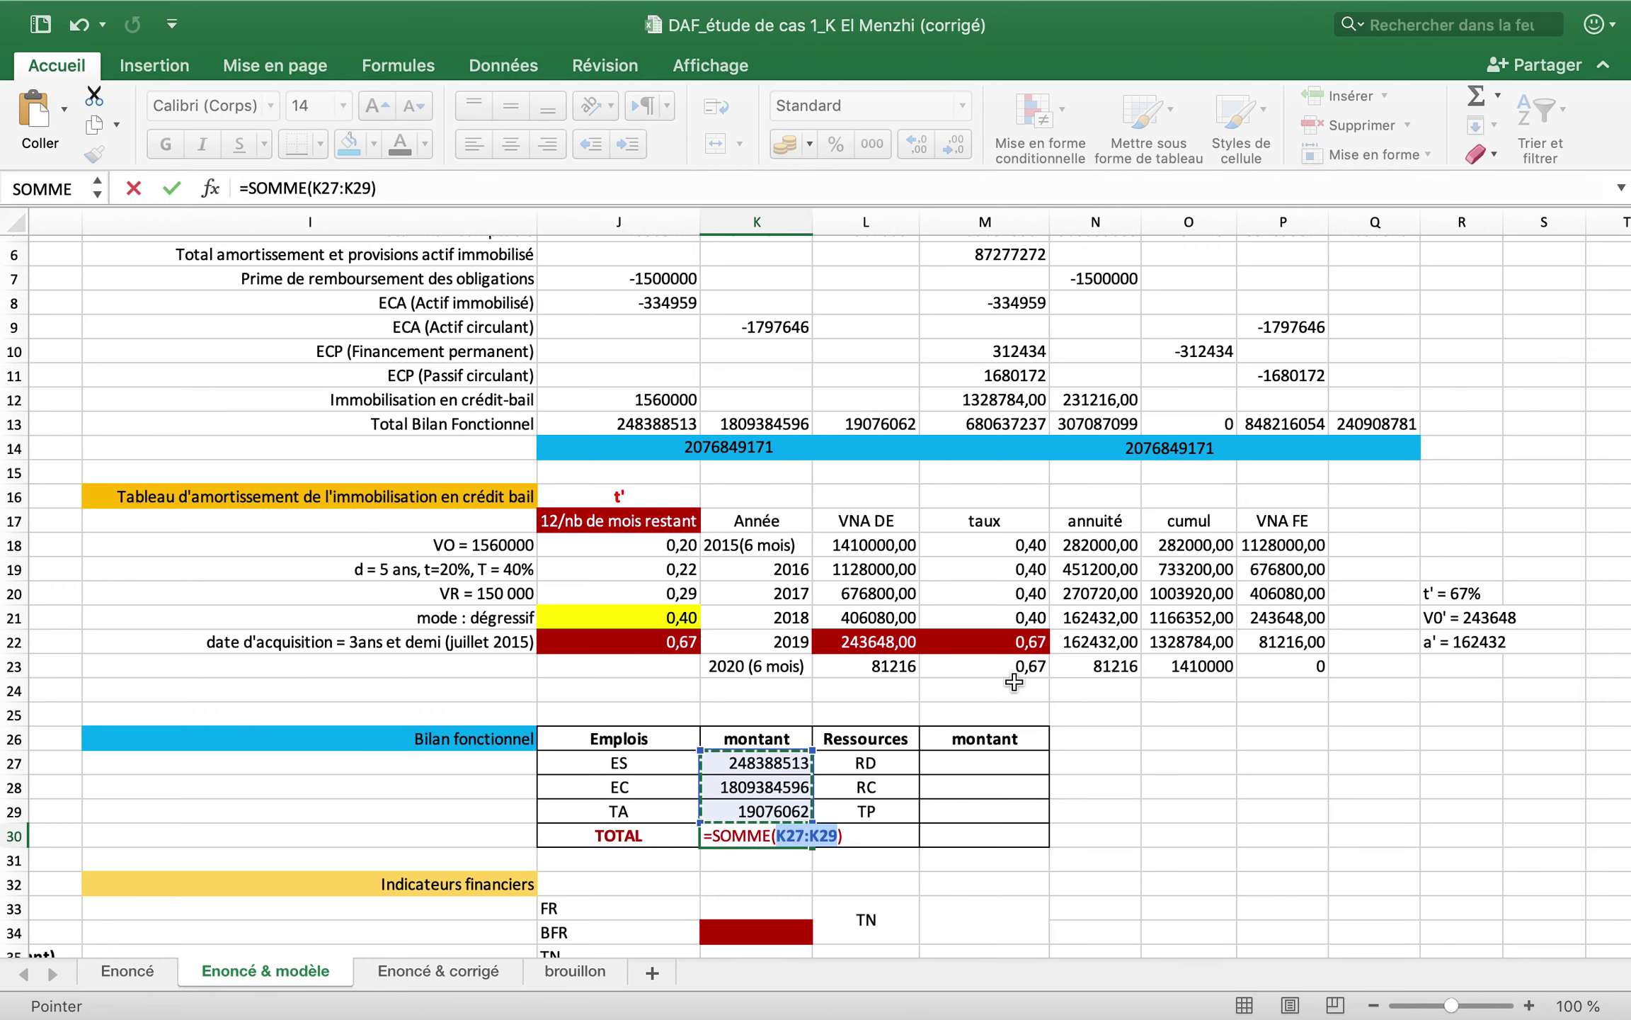
key("Return")
- Calculate the RD amount in M27 as the sum of the Bilan Fonctionnel totals M13, N13 and O13
left_click(969, 771)
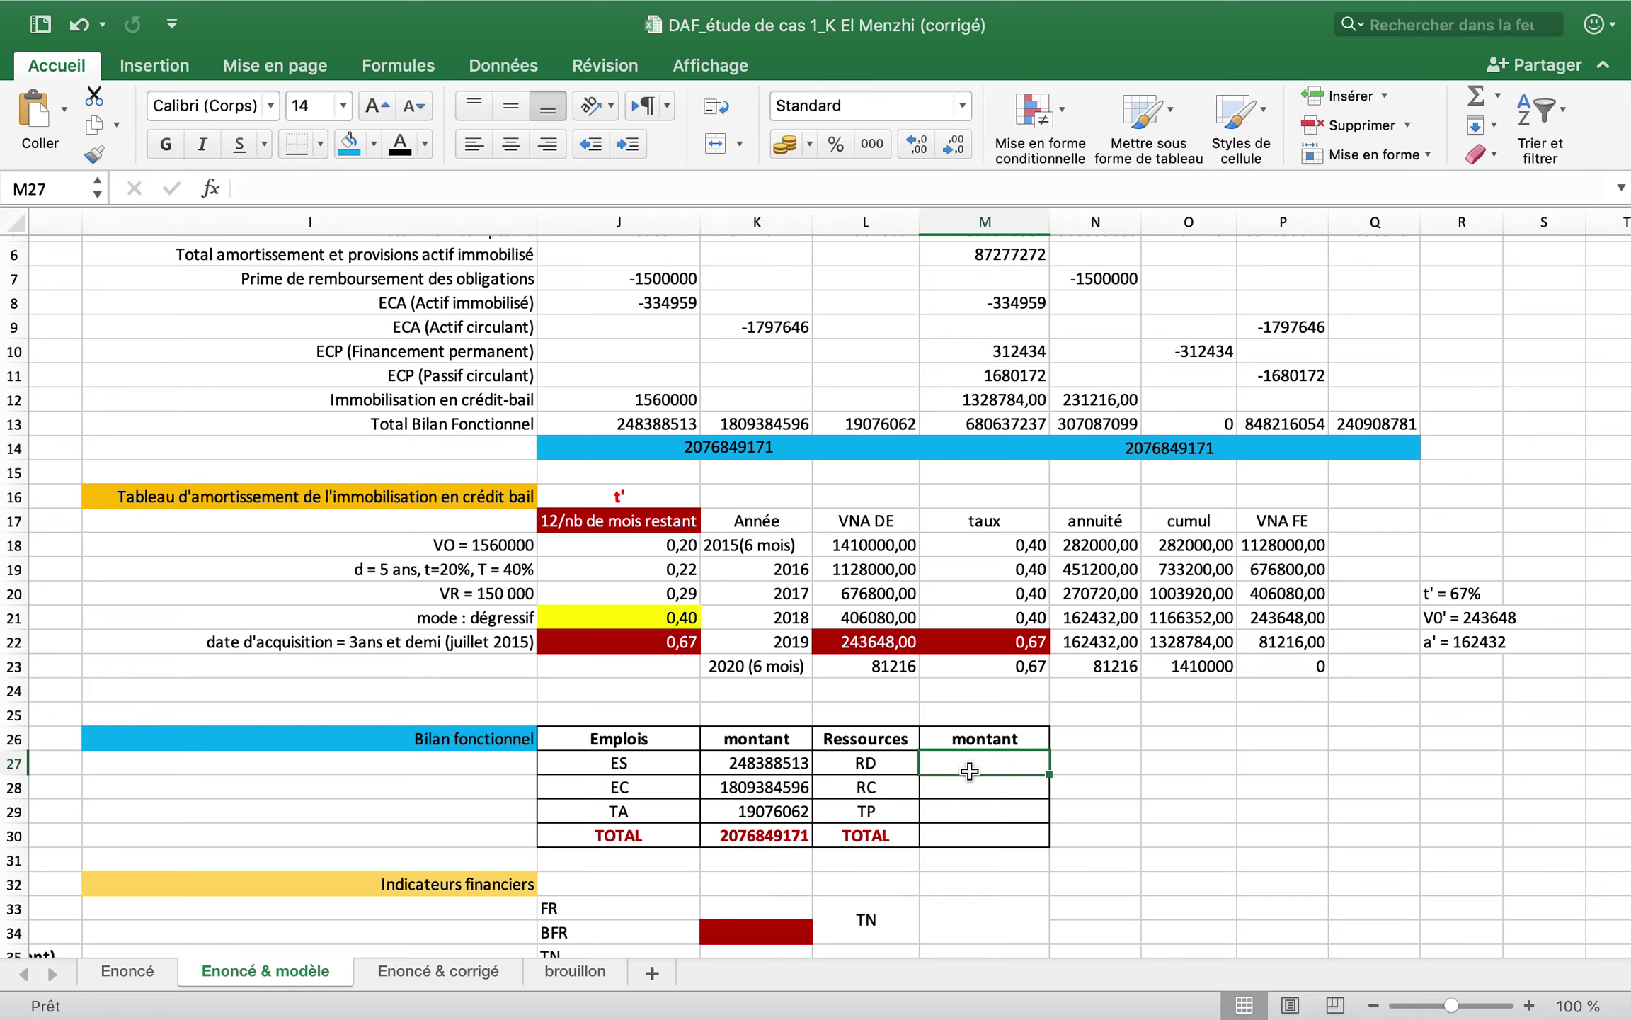
type("=")
left_click(1020, 421)
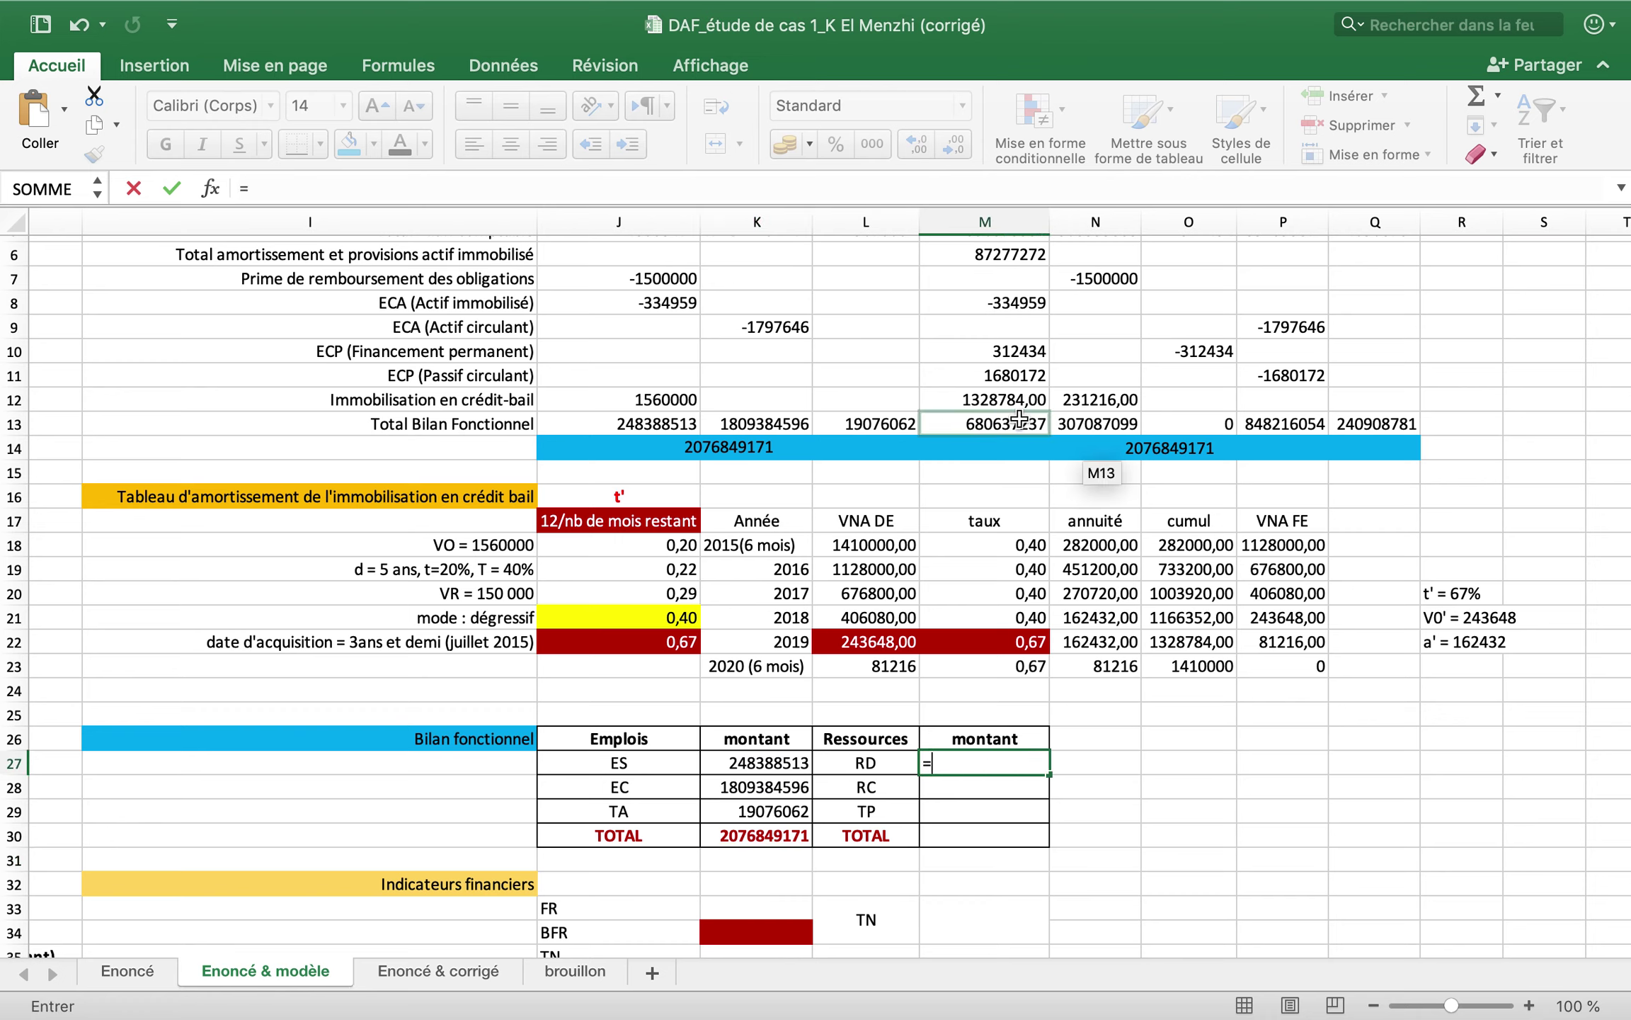
left_click(1069, 422)
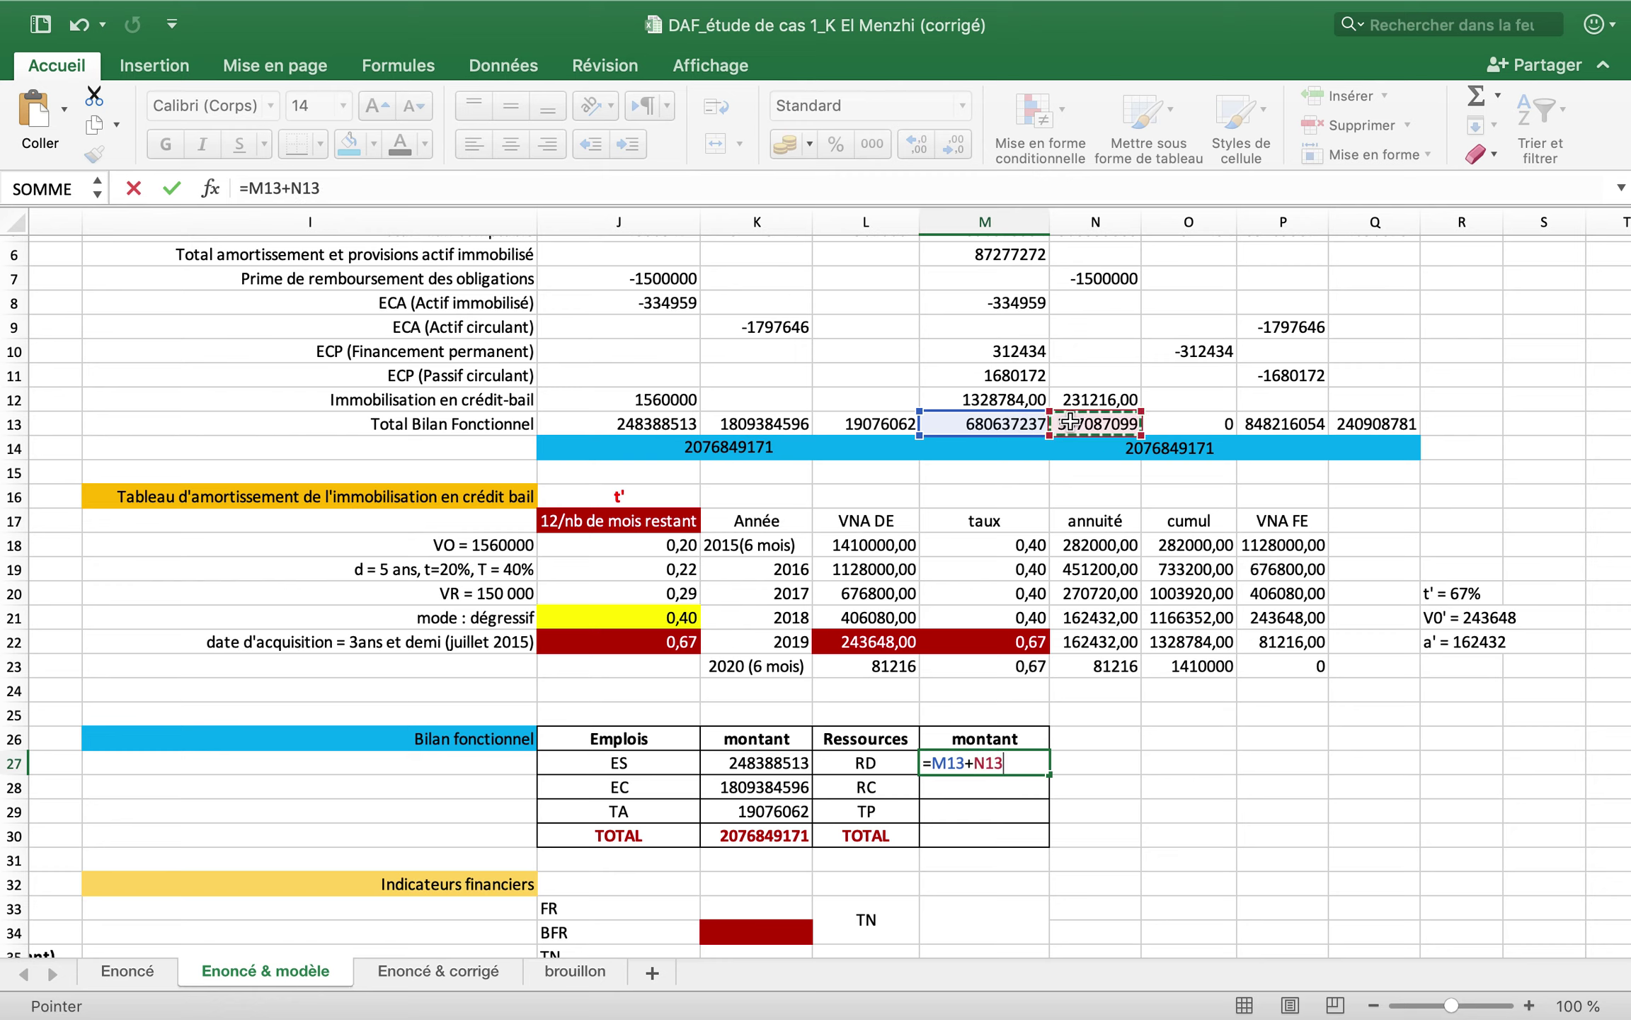
type("+")
left_click(1176, 427)
key("Return")
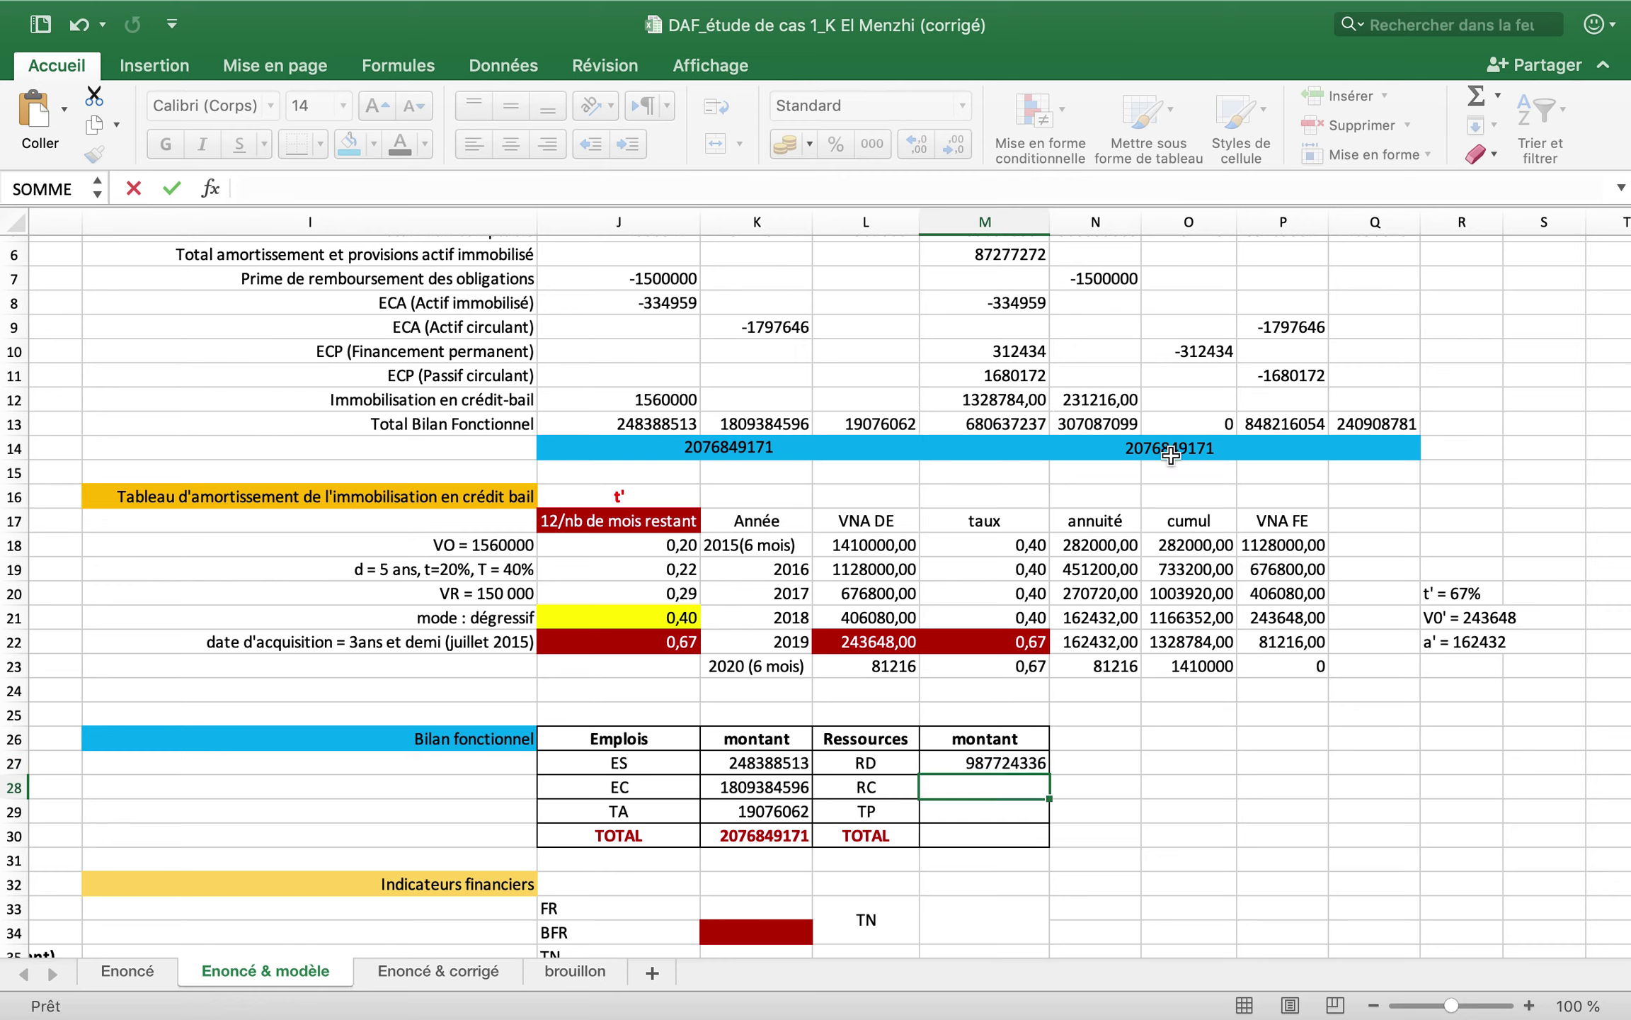
- Link the RC amount in M28 to P13 and the TP amount in M29 to Q13
type("=")
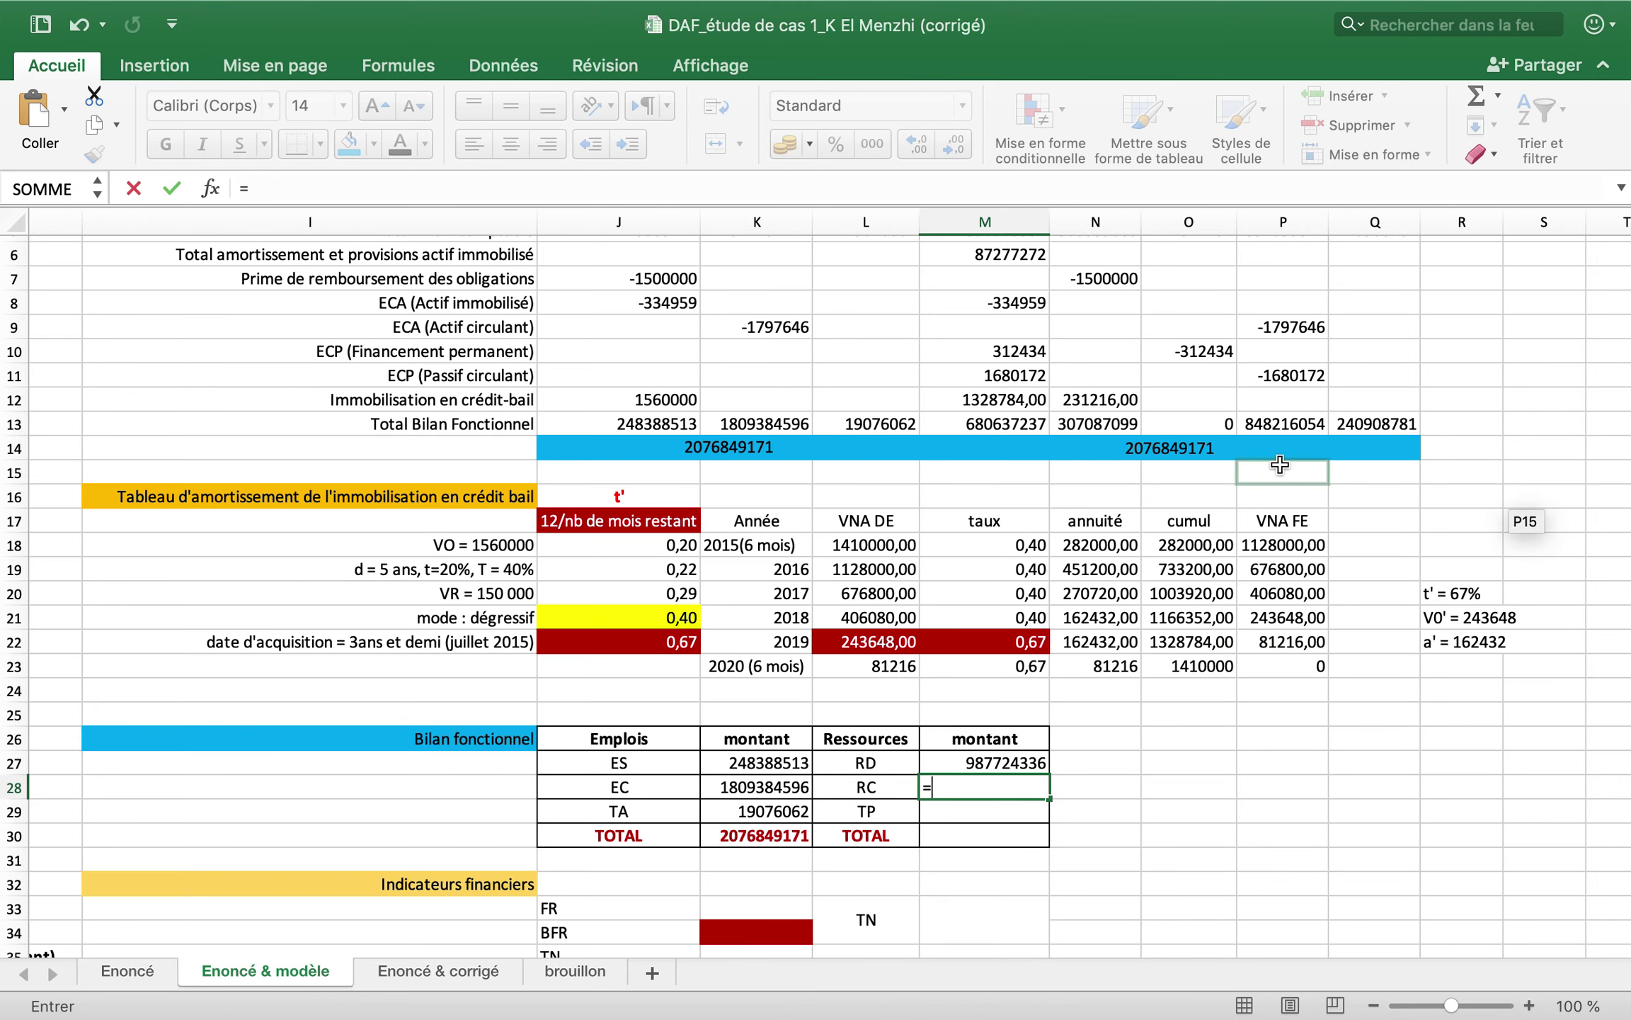
left_click(1279, 425)
key("Return")
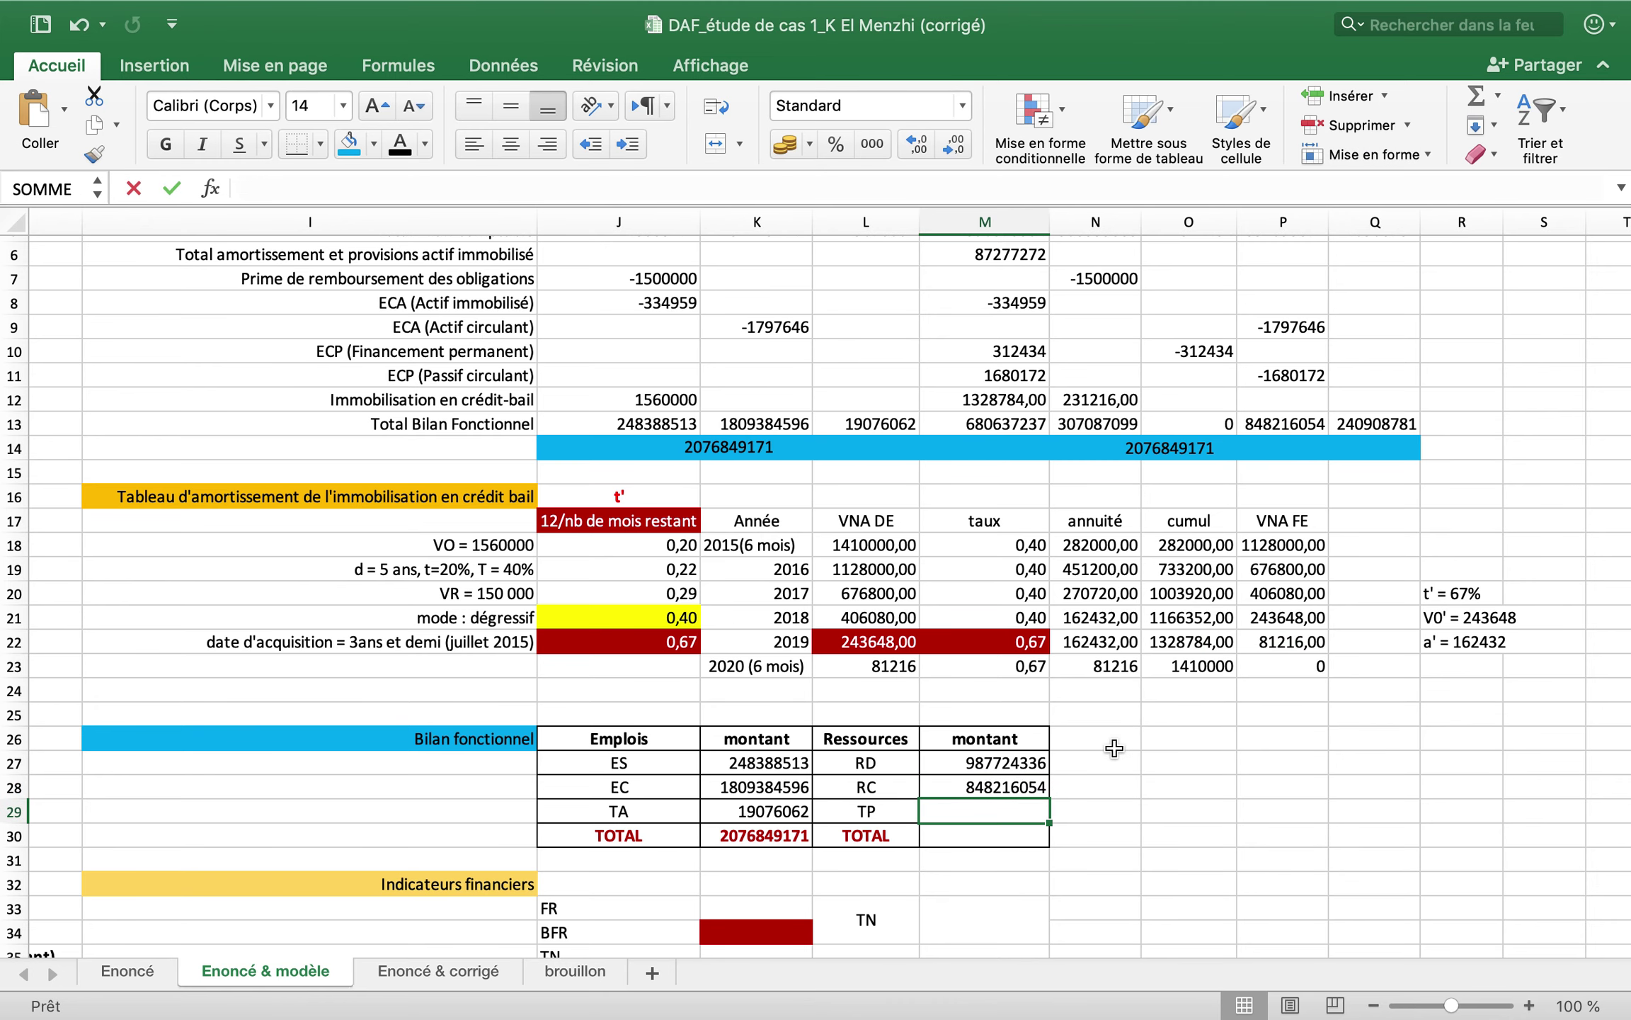
type("=")
left_click(1387, 424)
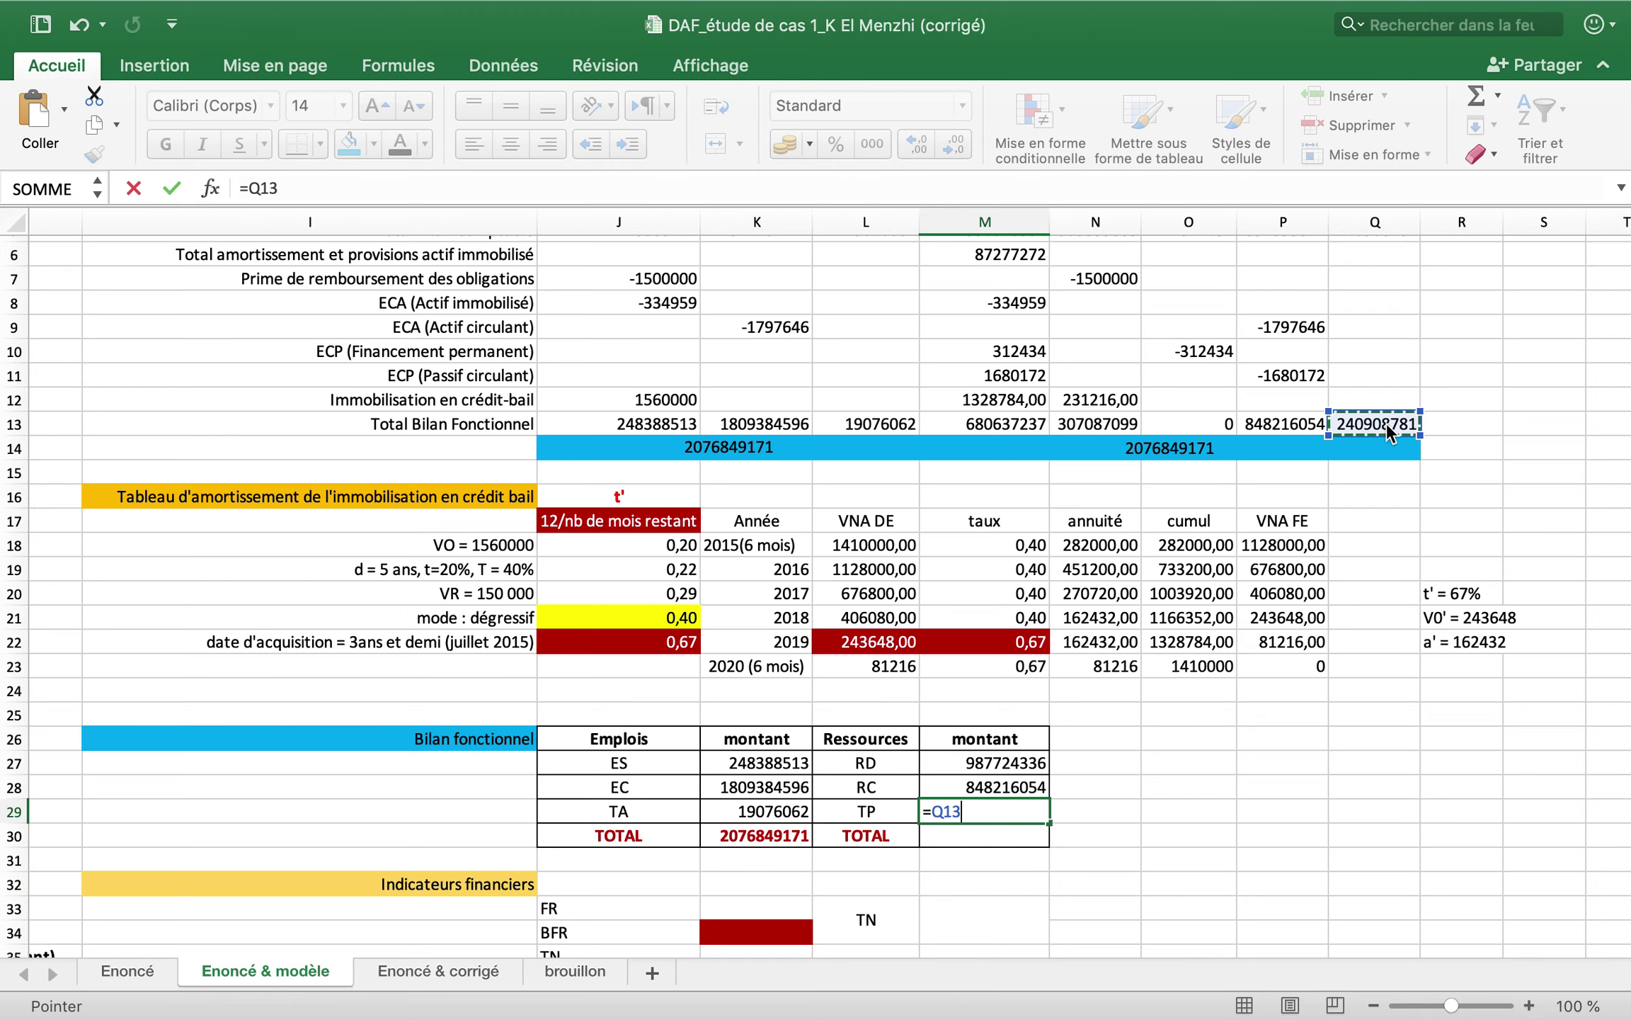
key("Return")
- Total the RD, RC and TP amounts of the Ressources side with a sum in M30
left_click(1498, 95)
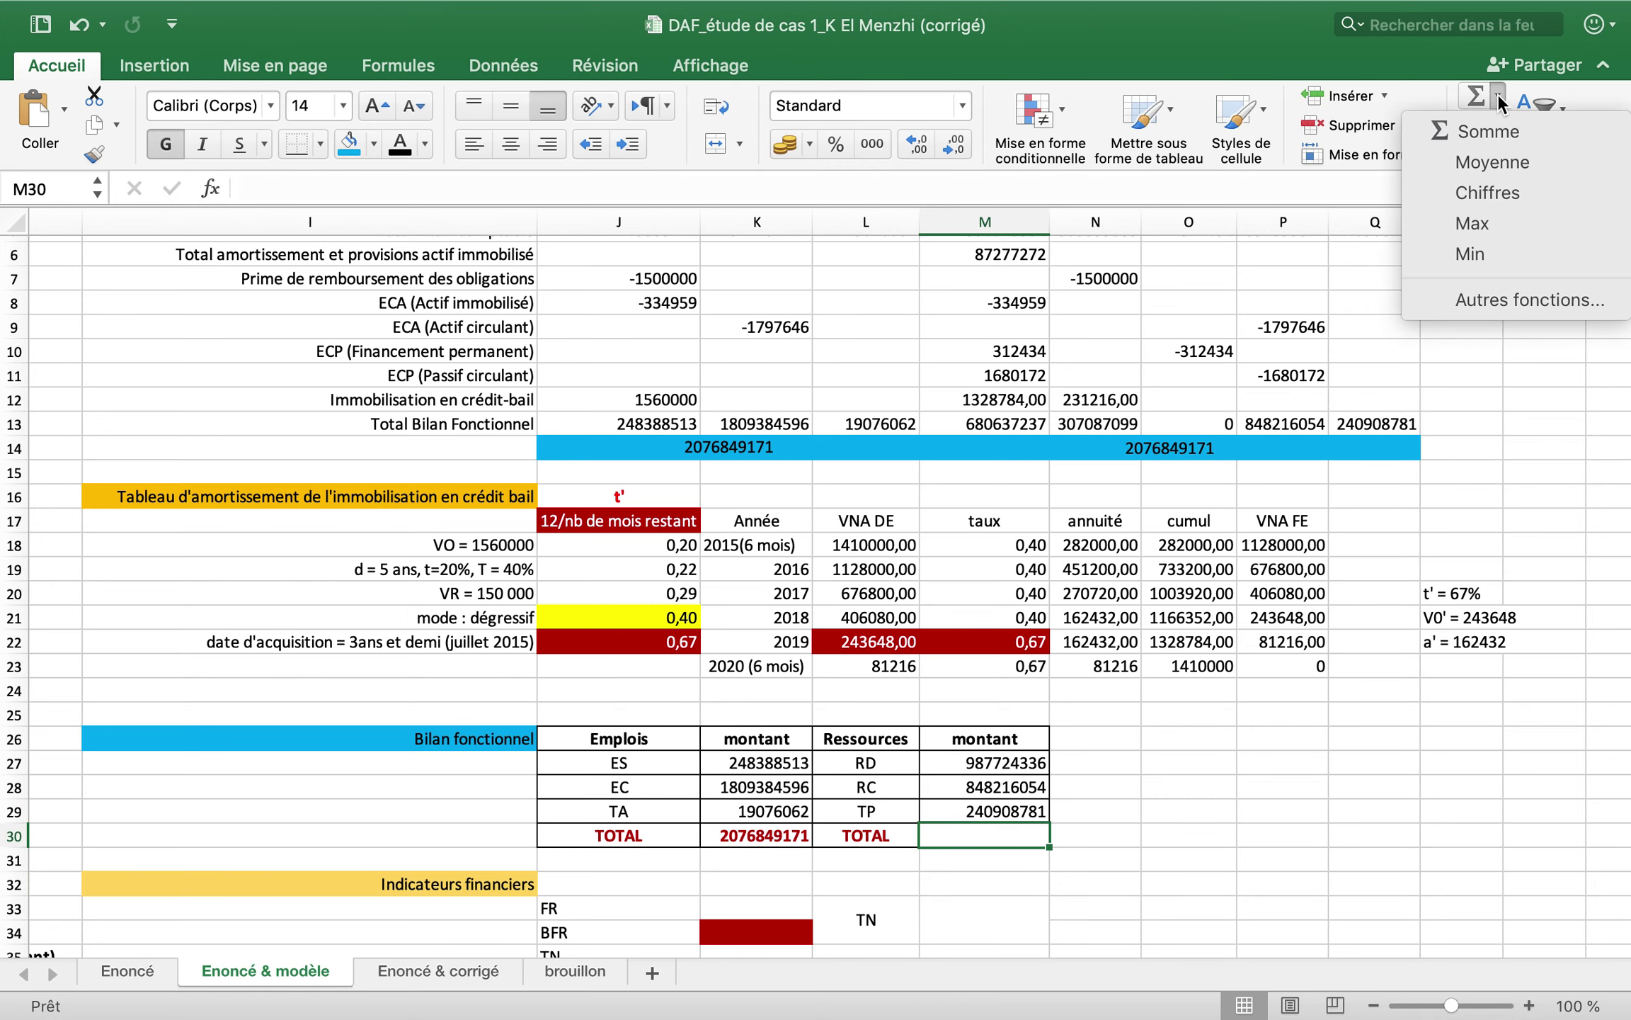
left_click(1476, 138)
key("Return")
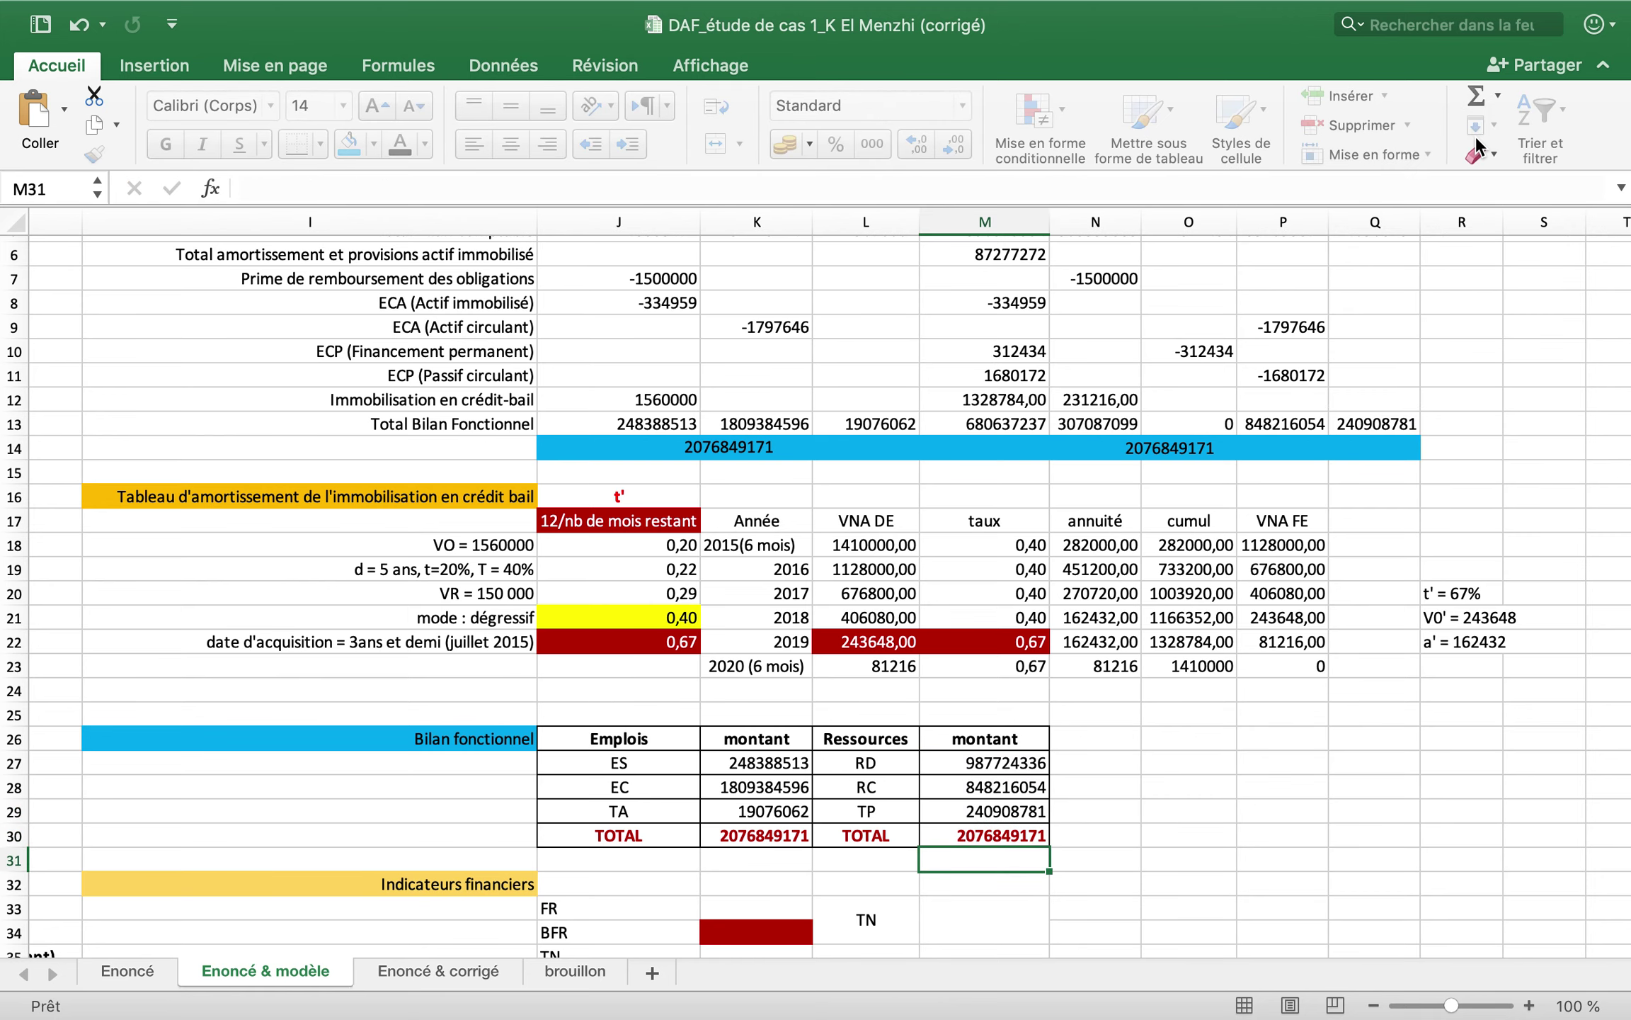
- Calculate the FR indicator in K33 as RD minus ES, using M27 minus K27
scroll(1020, 796, "down", 3)
scroll(1020, 796, "down", 3)
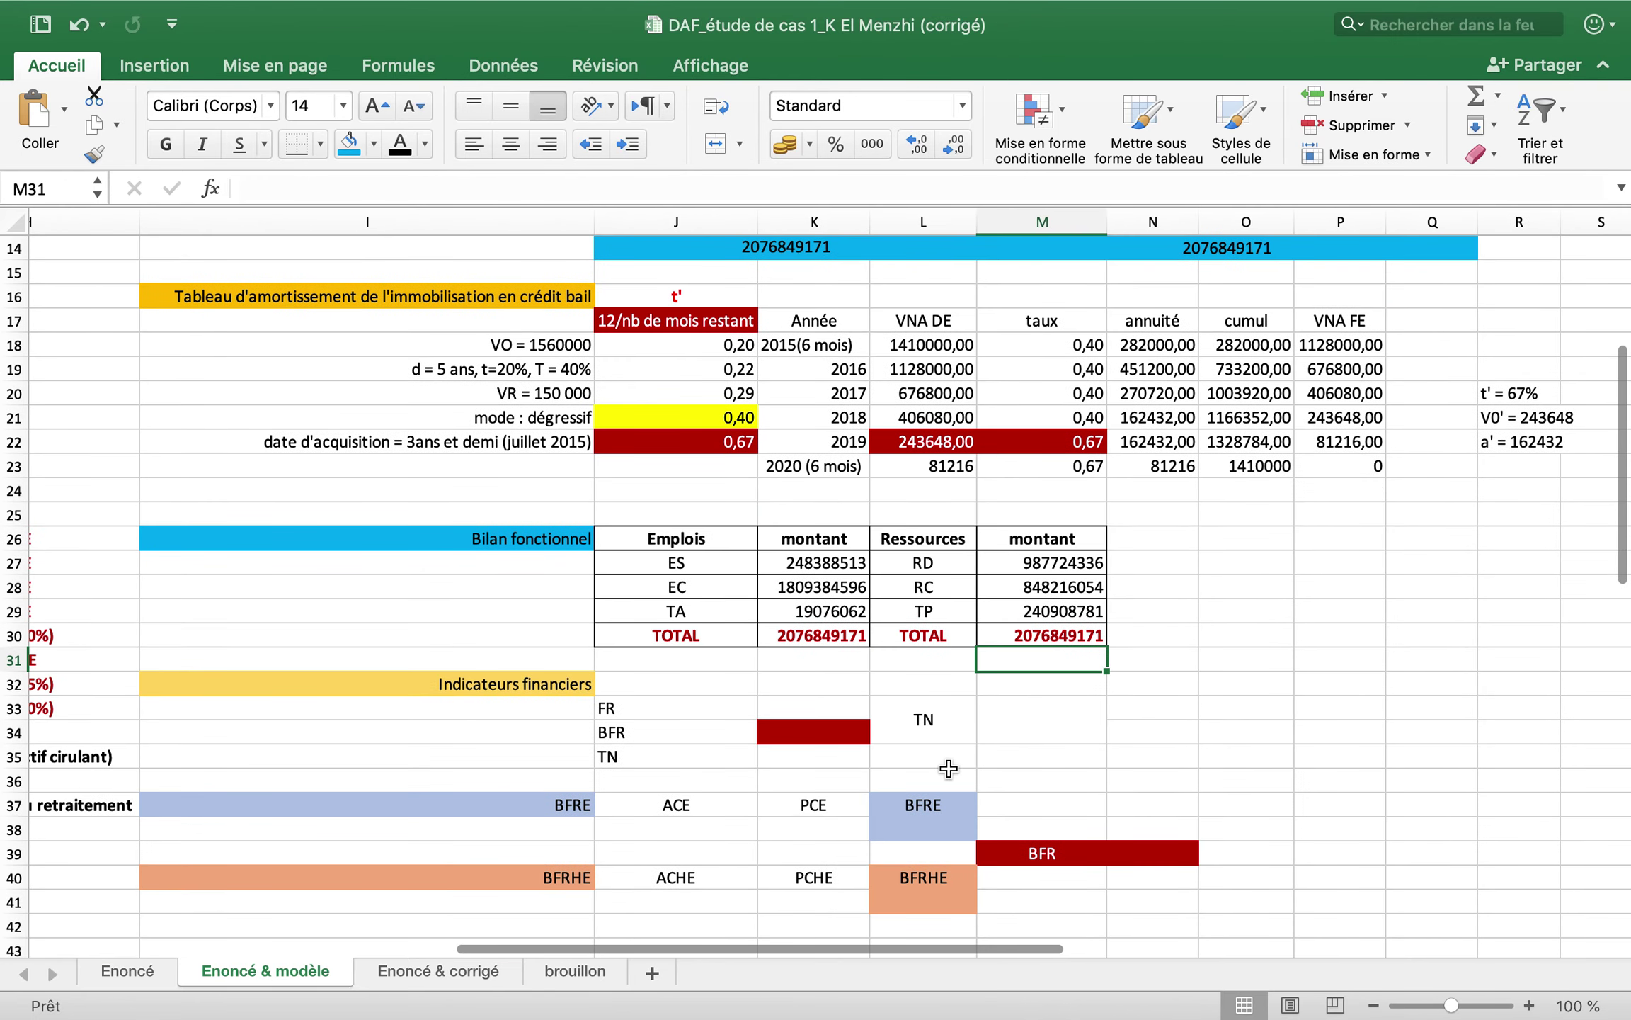
left_click(798, 708)
type("=")
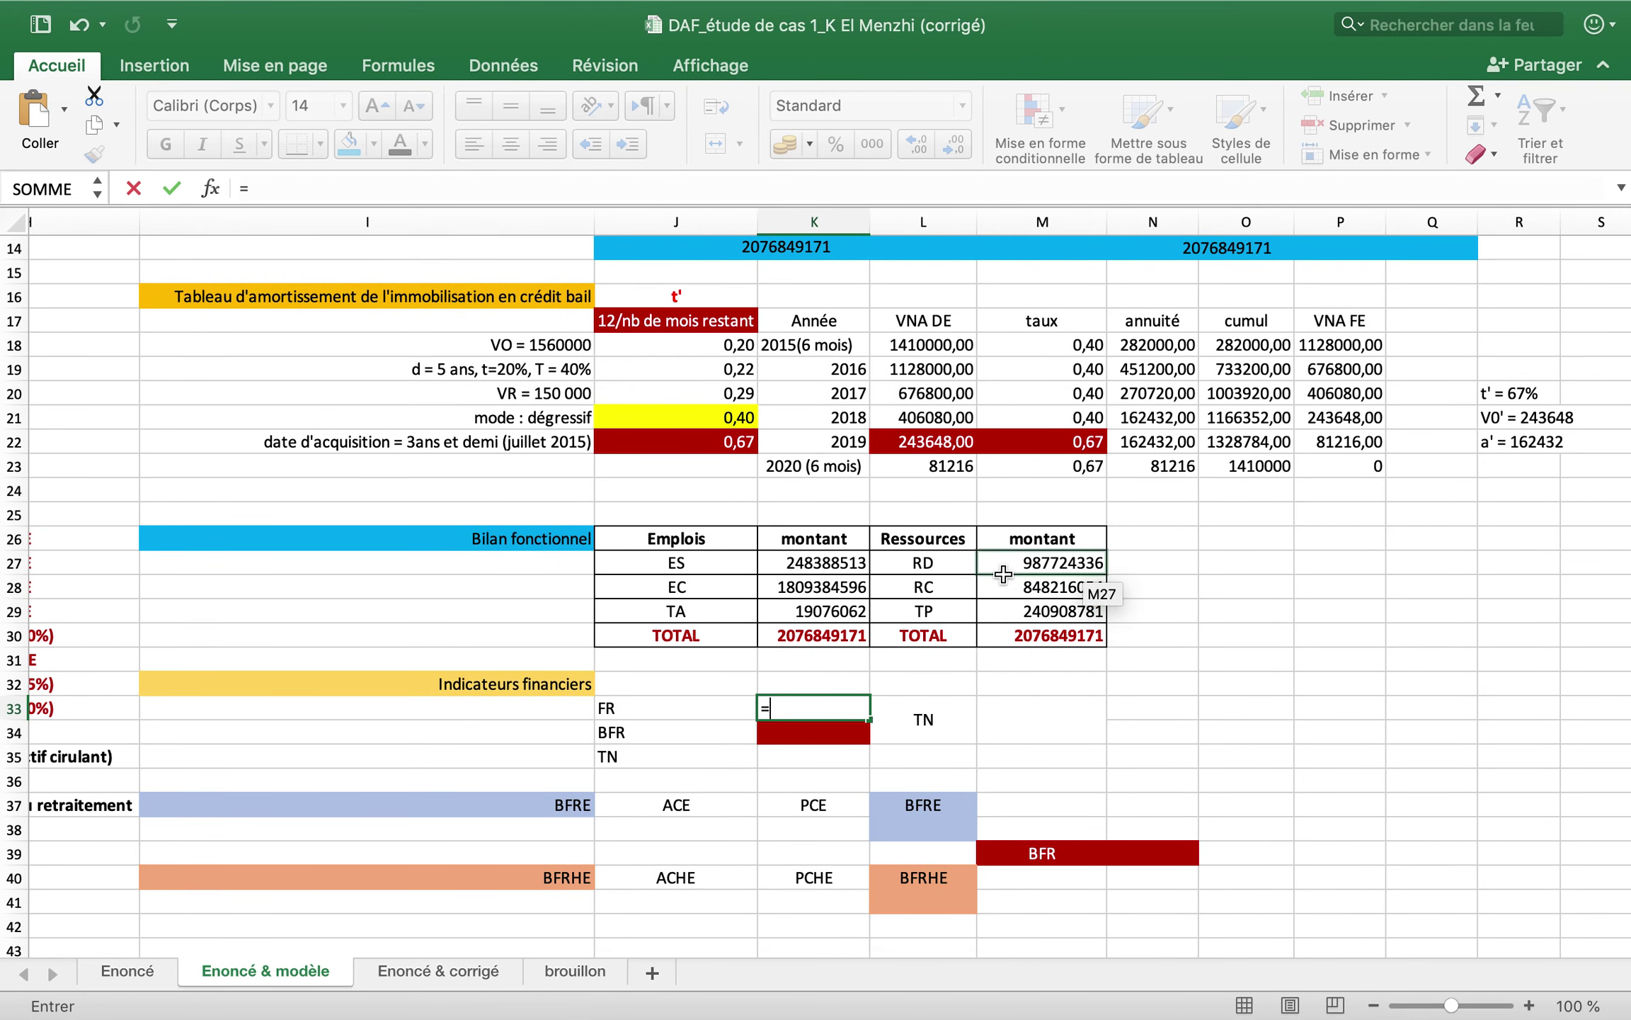
left_click(1017, 571)
type("-")
left_click(832, 570)
key("Return")
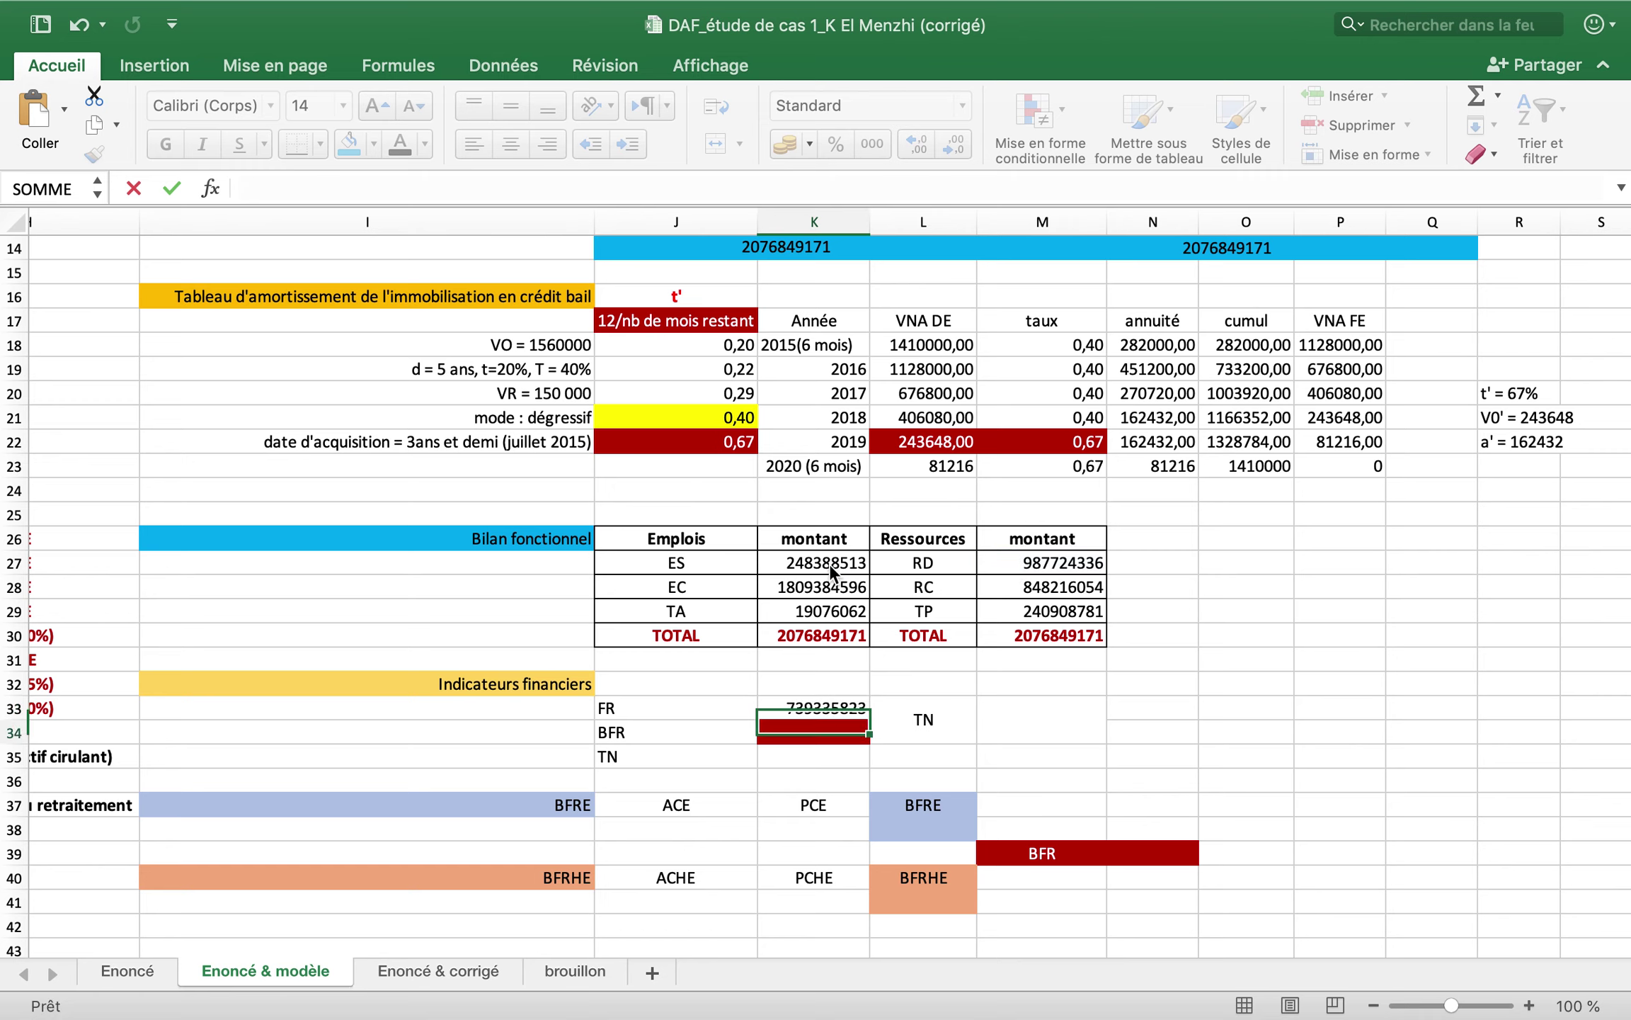
- Calculate the BFR indicator in K34 as EC minus RC with =K28-M28
type("=")
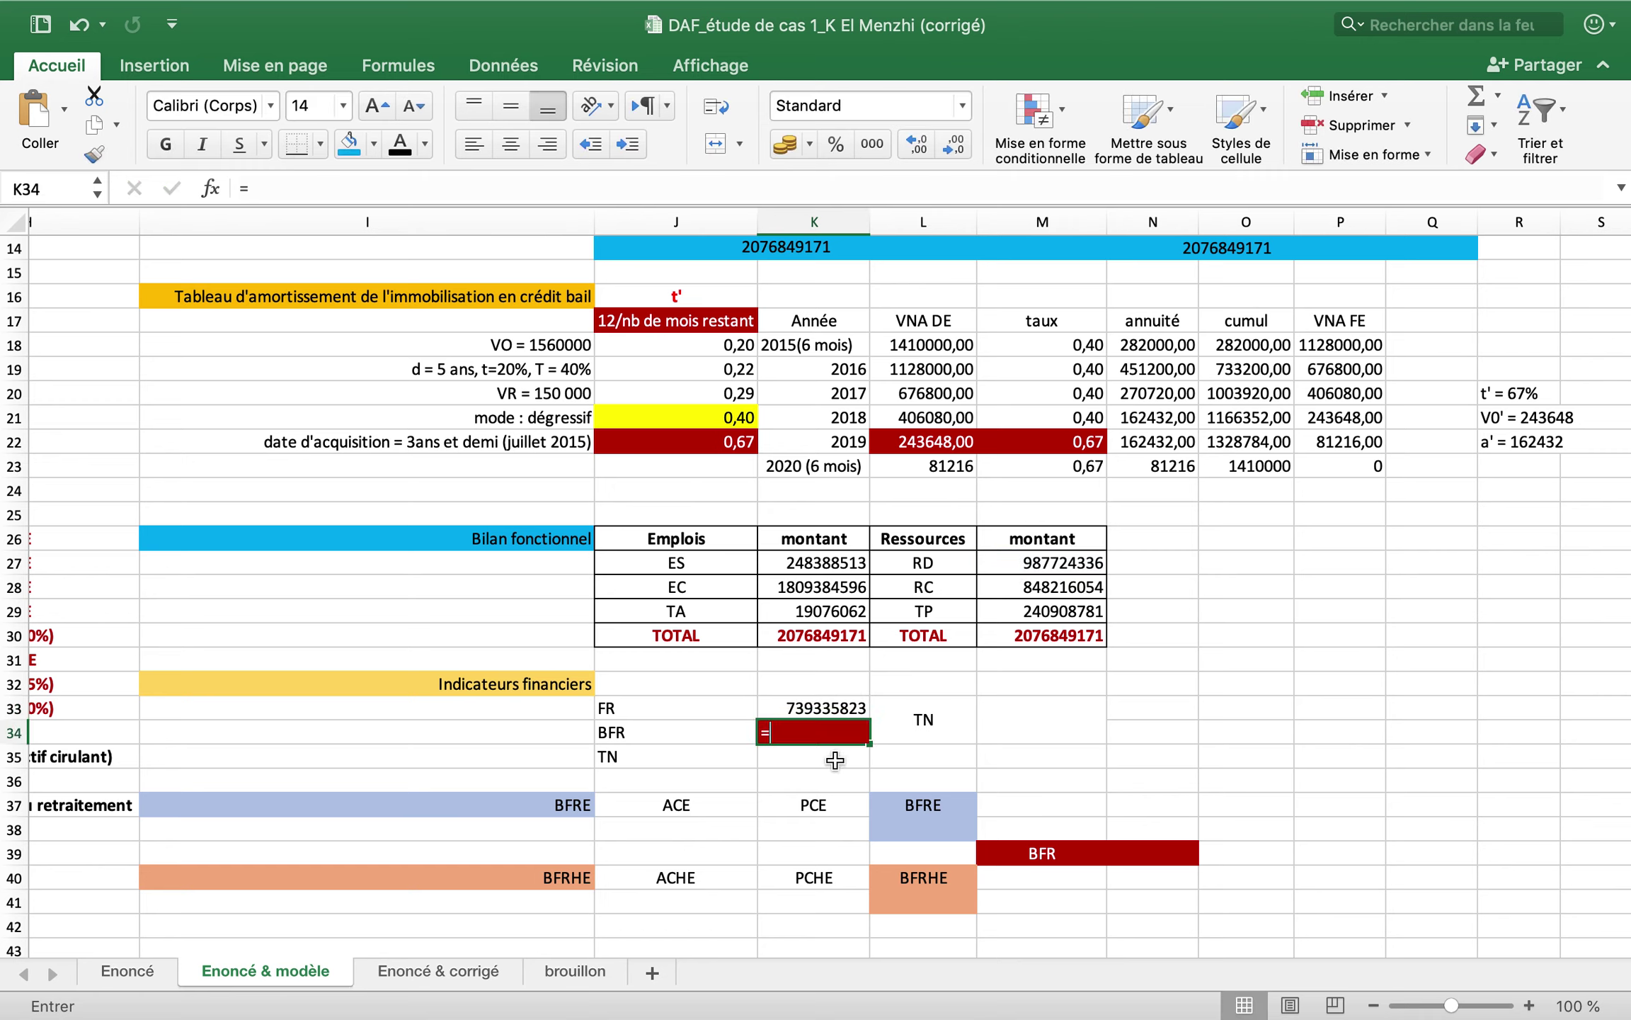
left_click(791, 585)
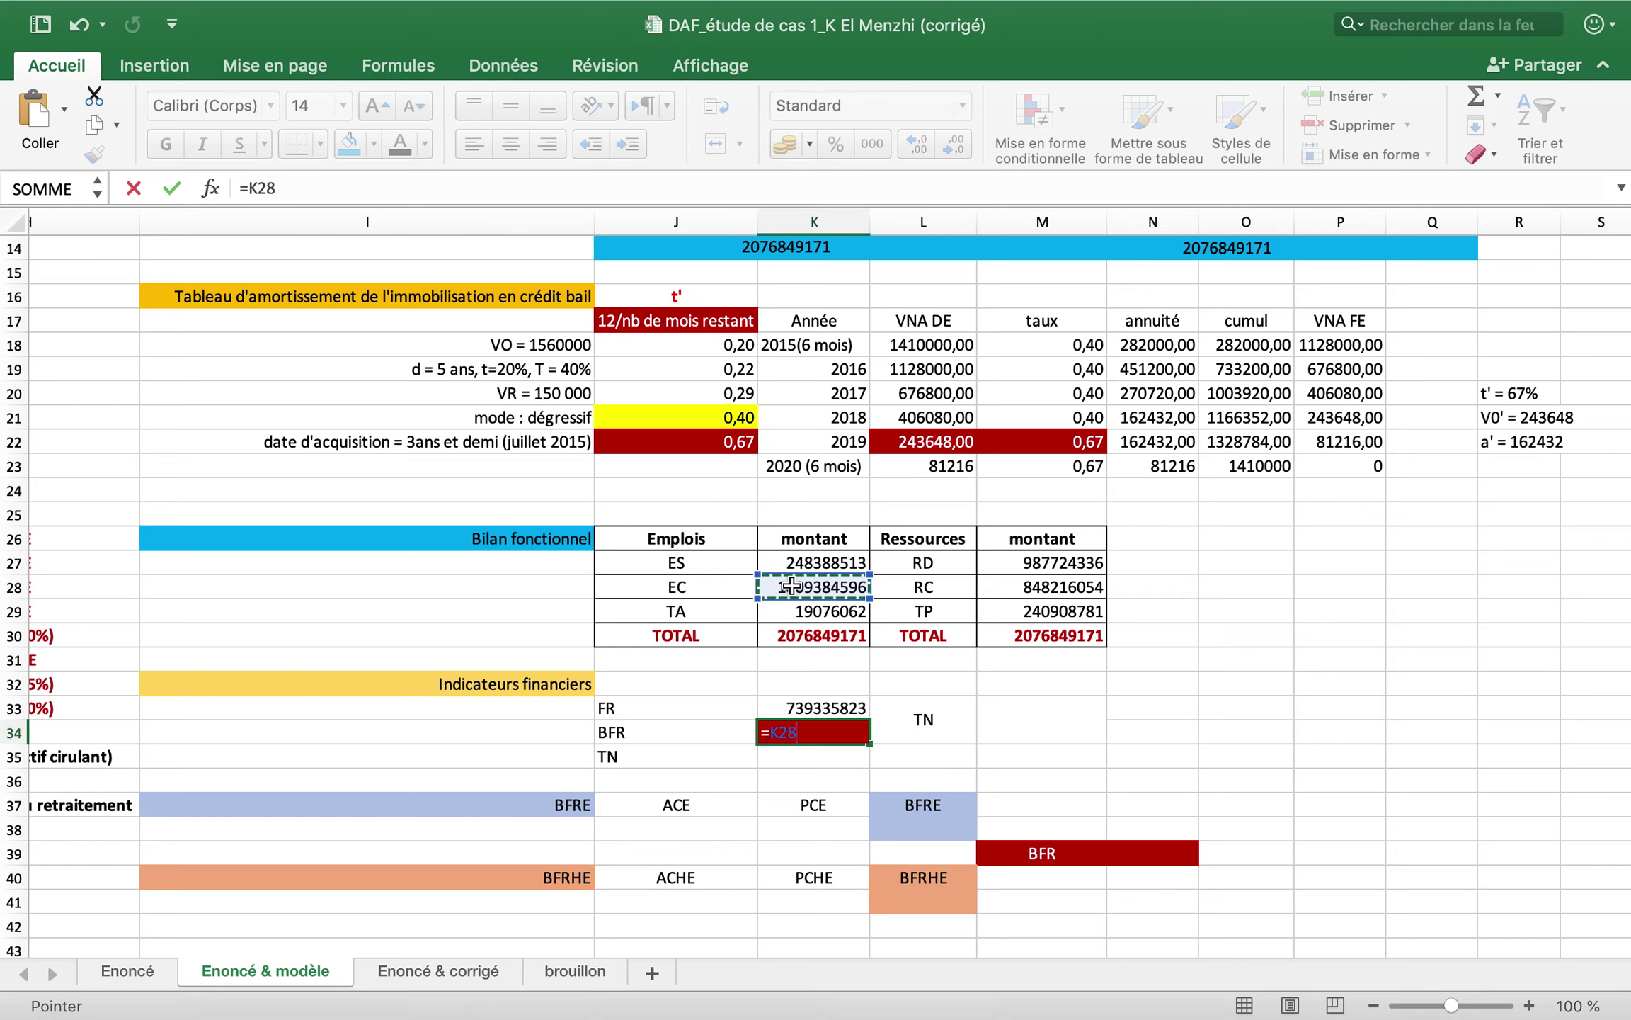
type("-")
left_click(1039, 588)
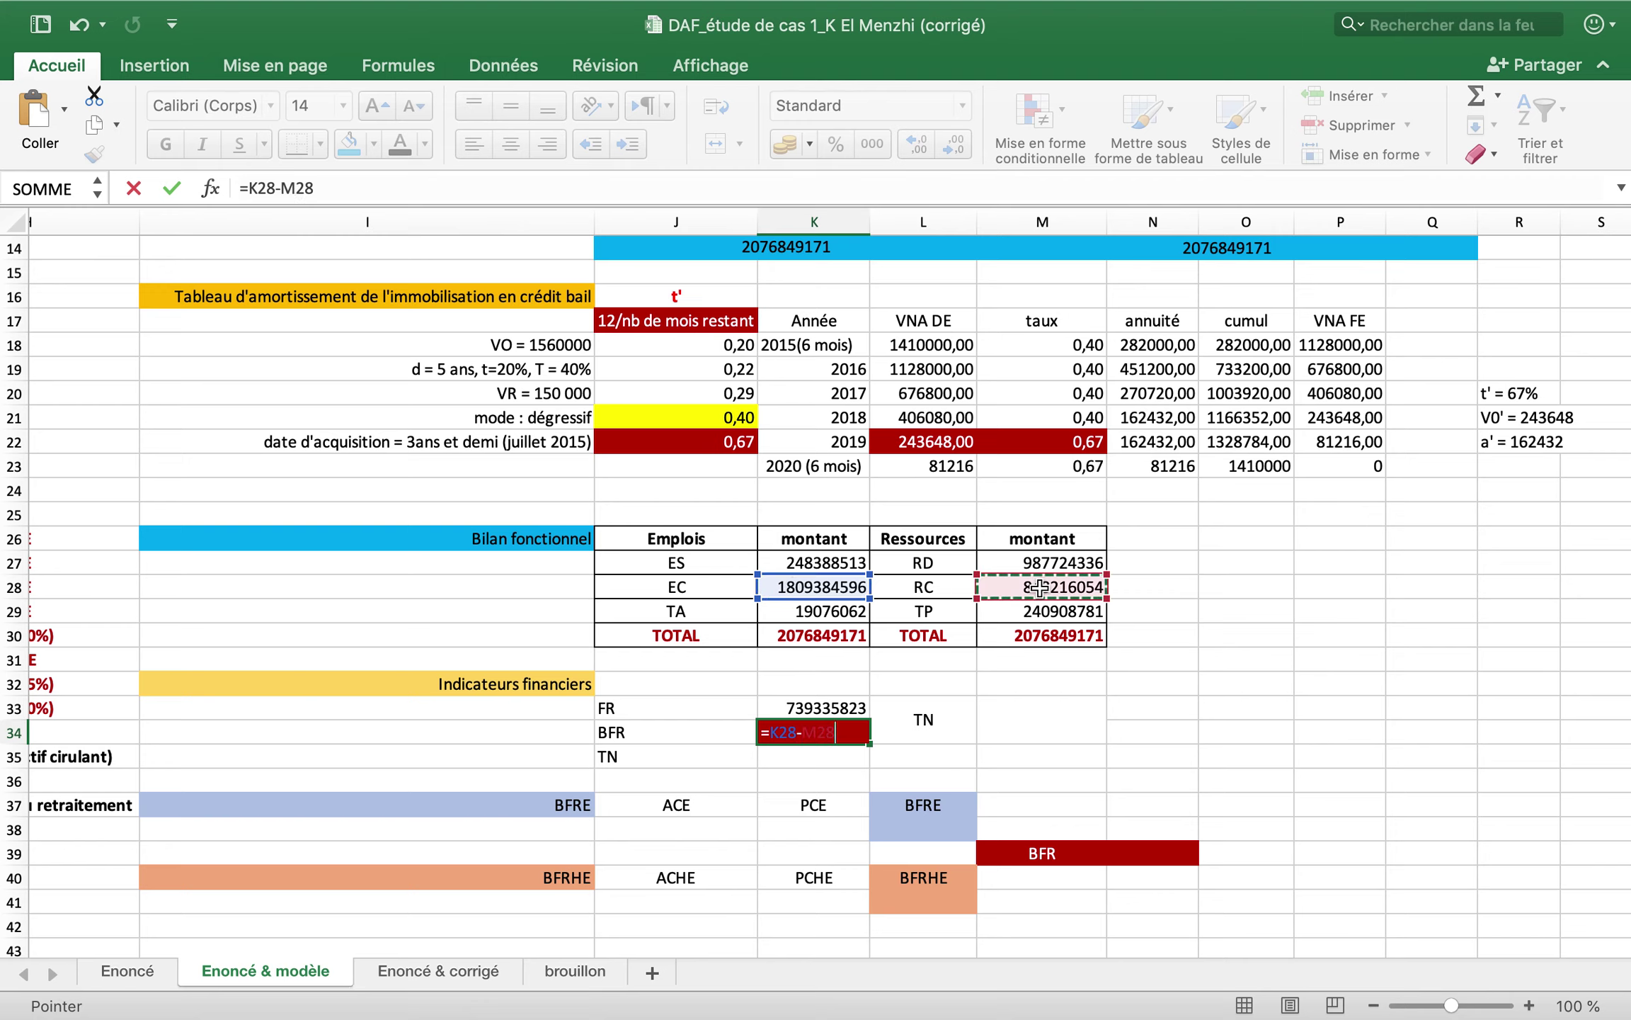
key("Return")
- Calculate the TN indicator in K35 as TA minus TP, using K29 minus M29
type("=")
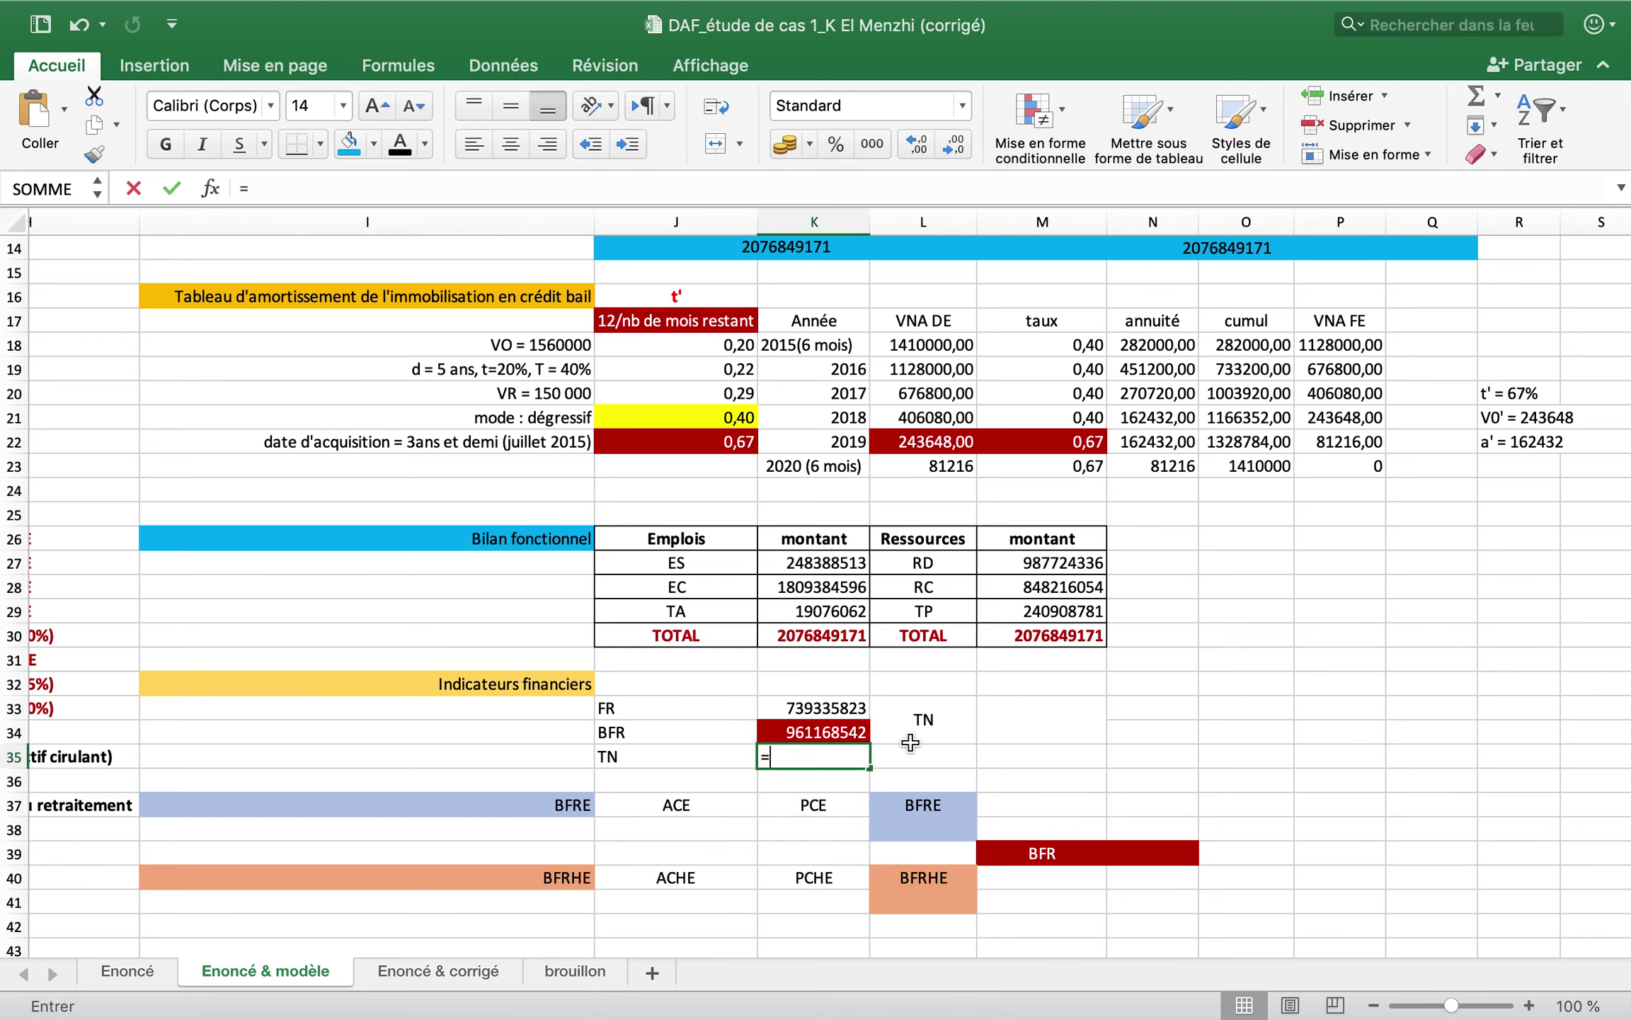
left_click(796, 611)
type("-")
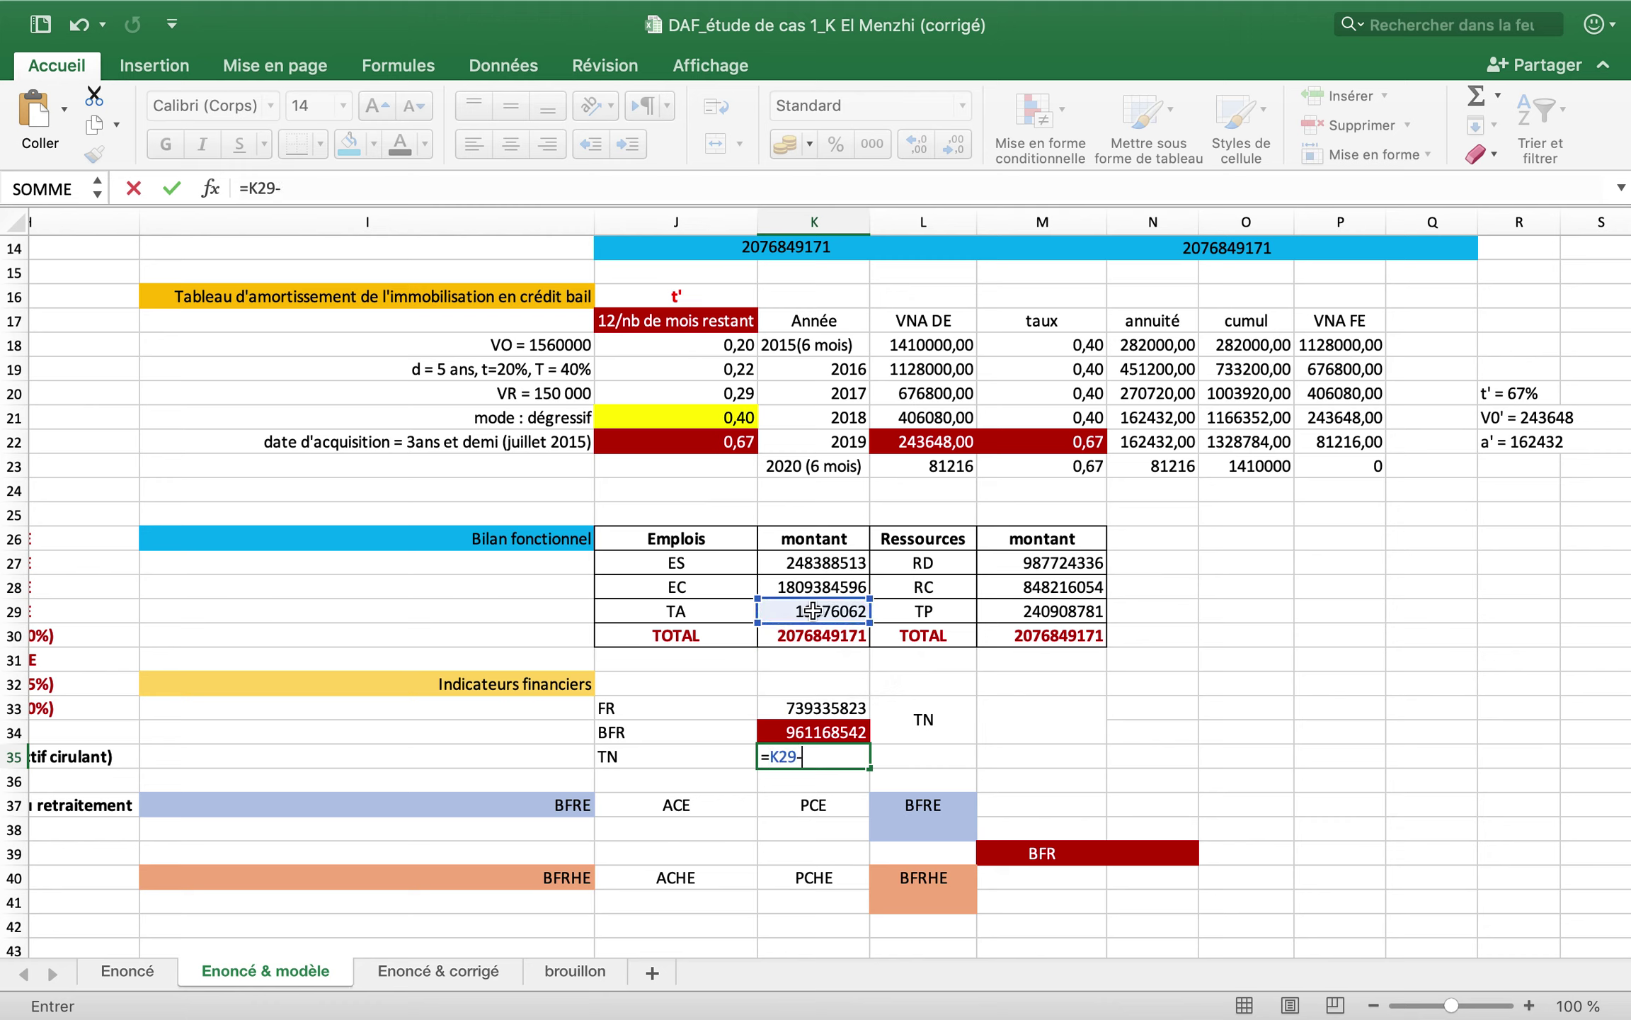
left_click(1041, 610)
key("Return")
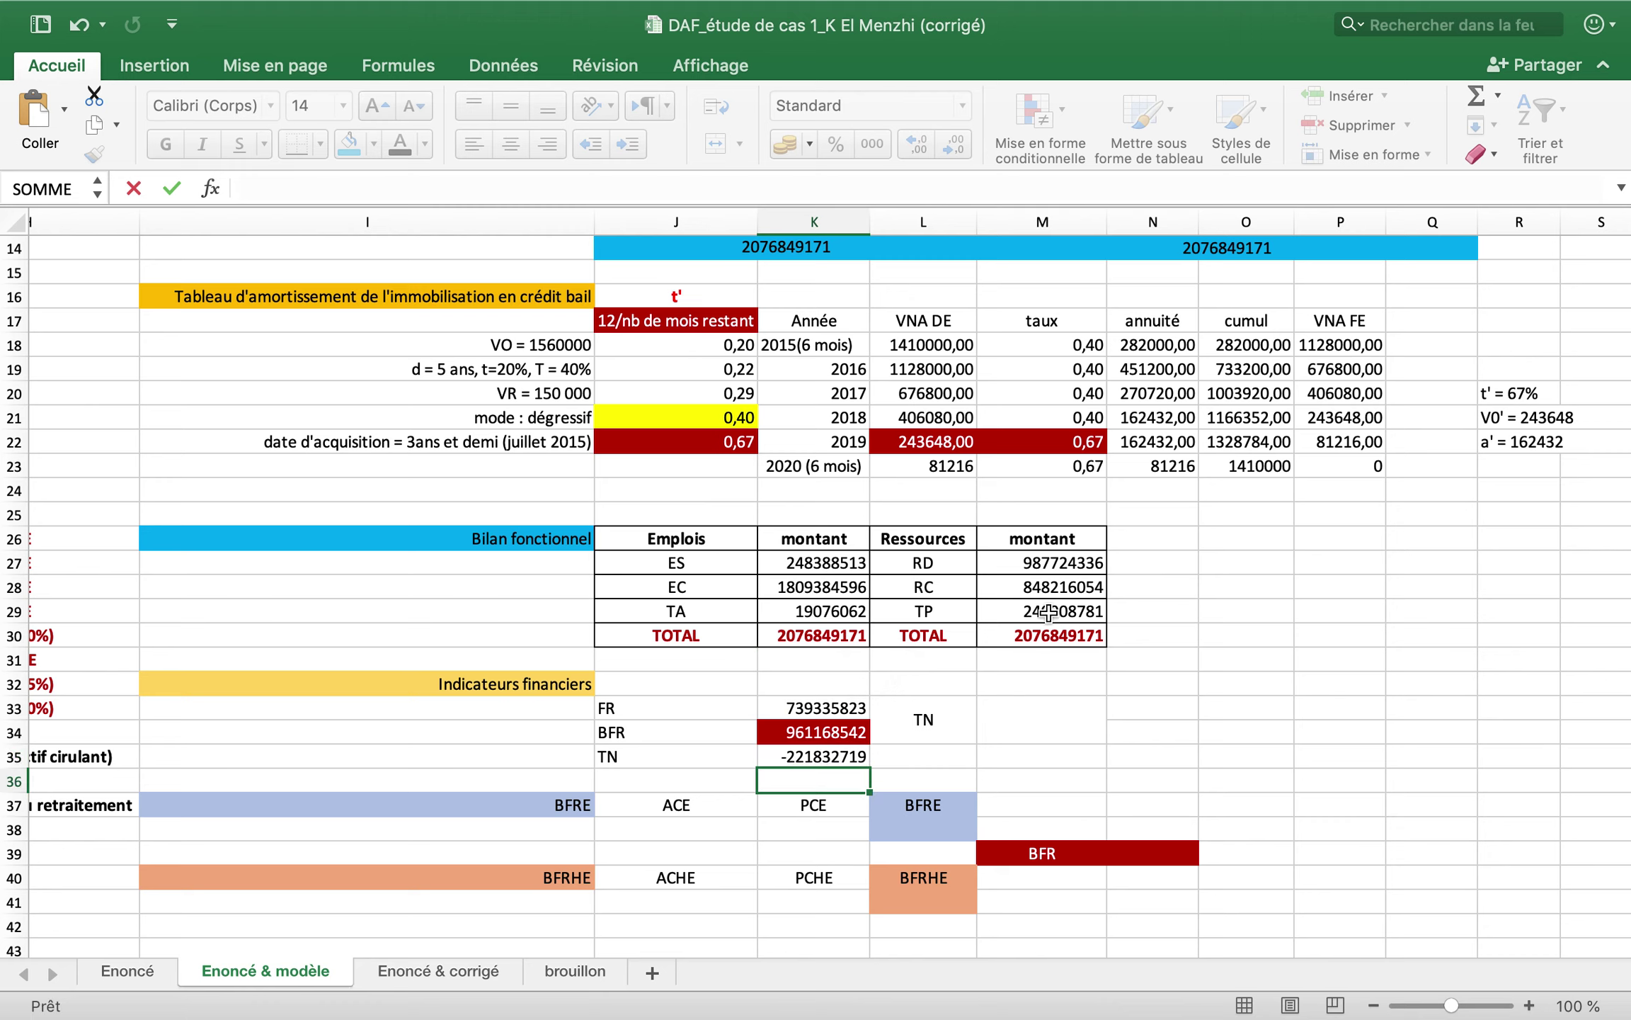
- Cross-check TN in the merged cell M33 as FR minus BFR, using K33 minus K34
left_click(1043, 726)
type("=")
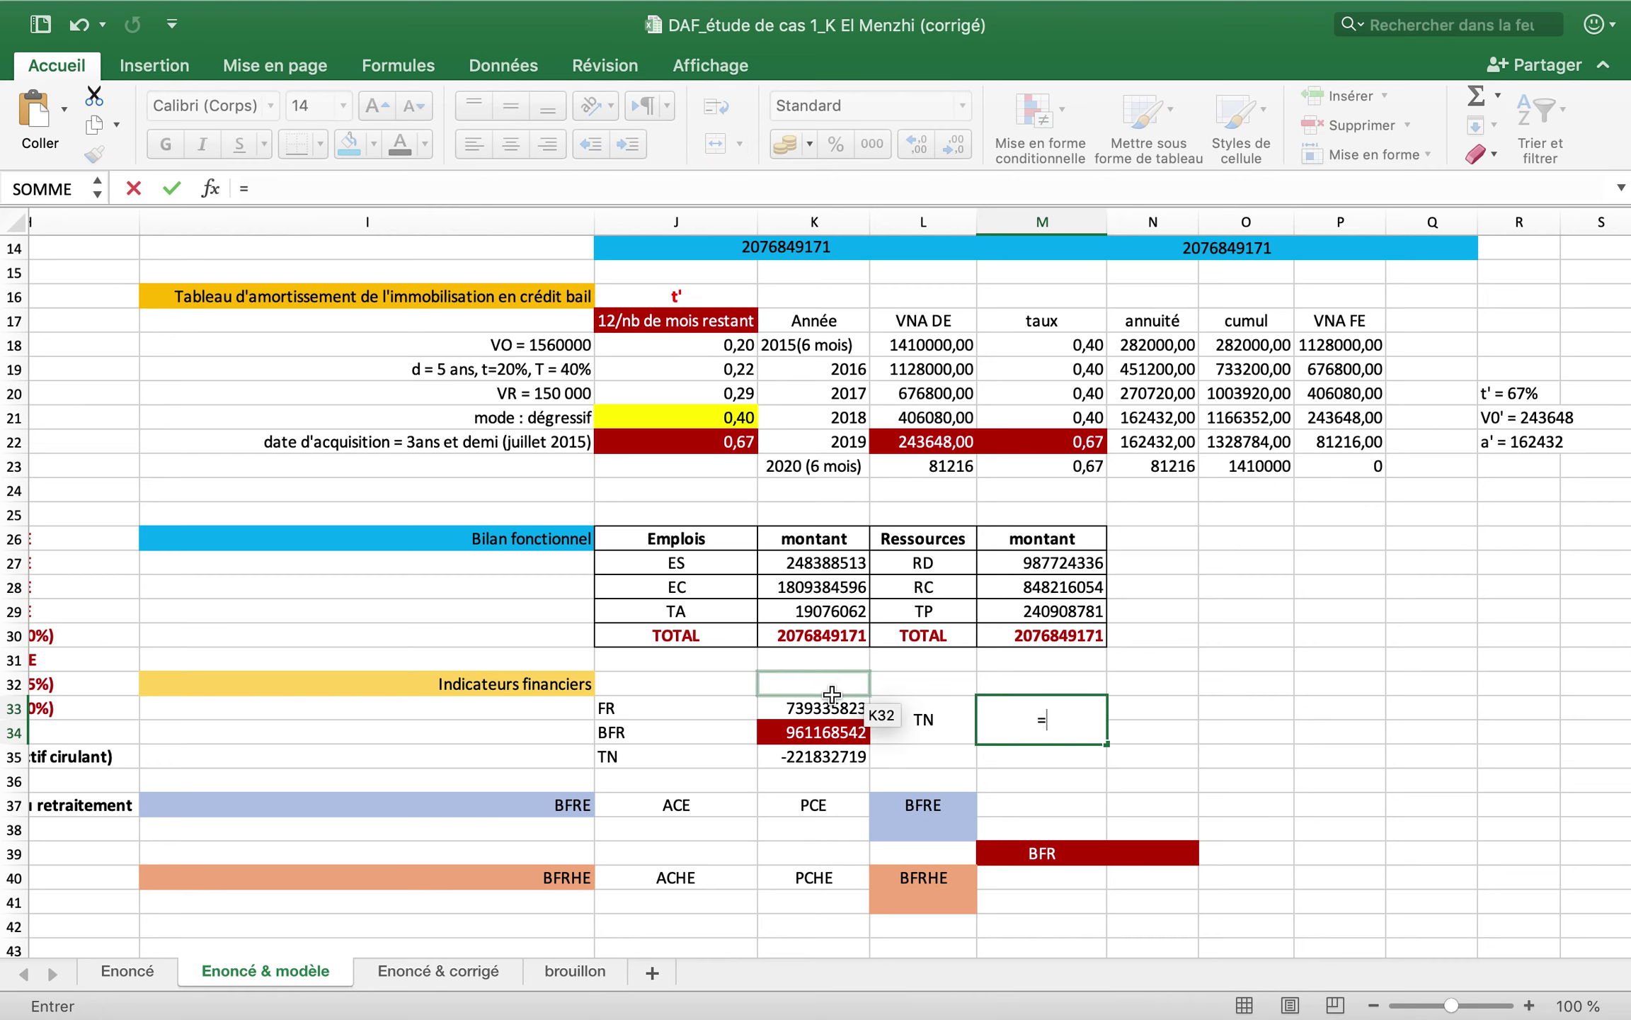
left_click(830, 712)
type("-")
left_click(822, 733)
key("Return")
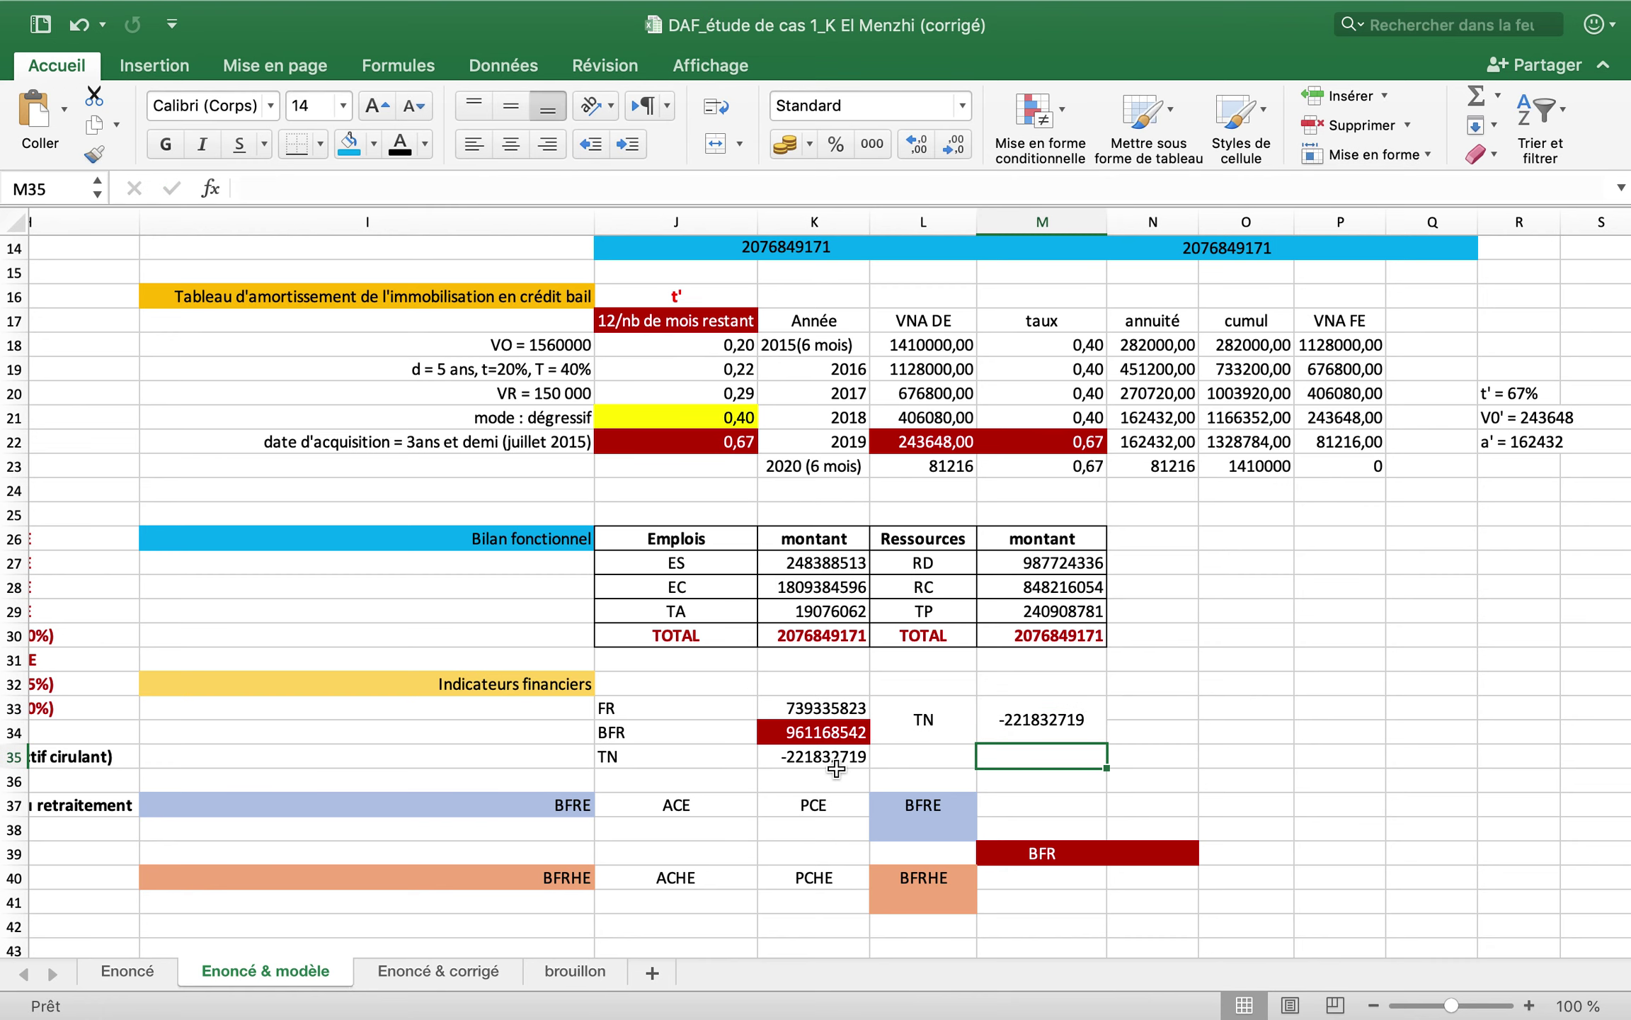
- Examine the BFRE and BFRHE section alongside the E and HE classification of the current asset and liability items
scroll(901, 744, "down", 5)
scroll(901, 743, "left", 2)
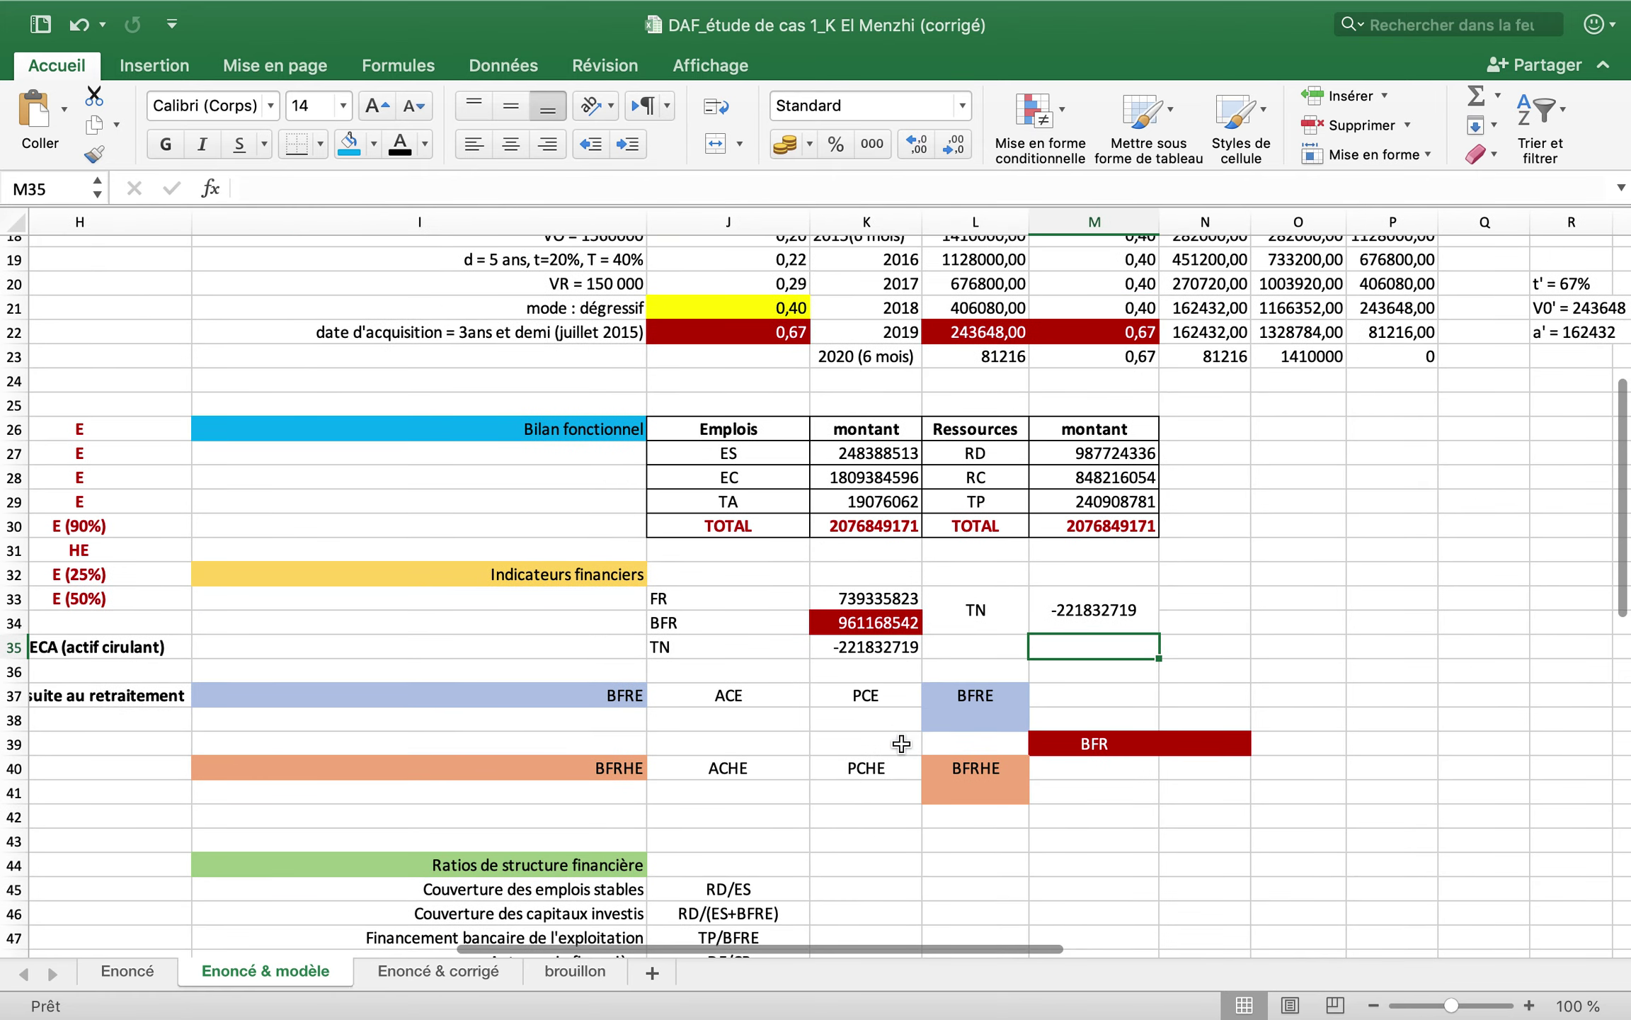
scroll(901, 744, "up", 1)
scroll(900, 743, "right", 1)
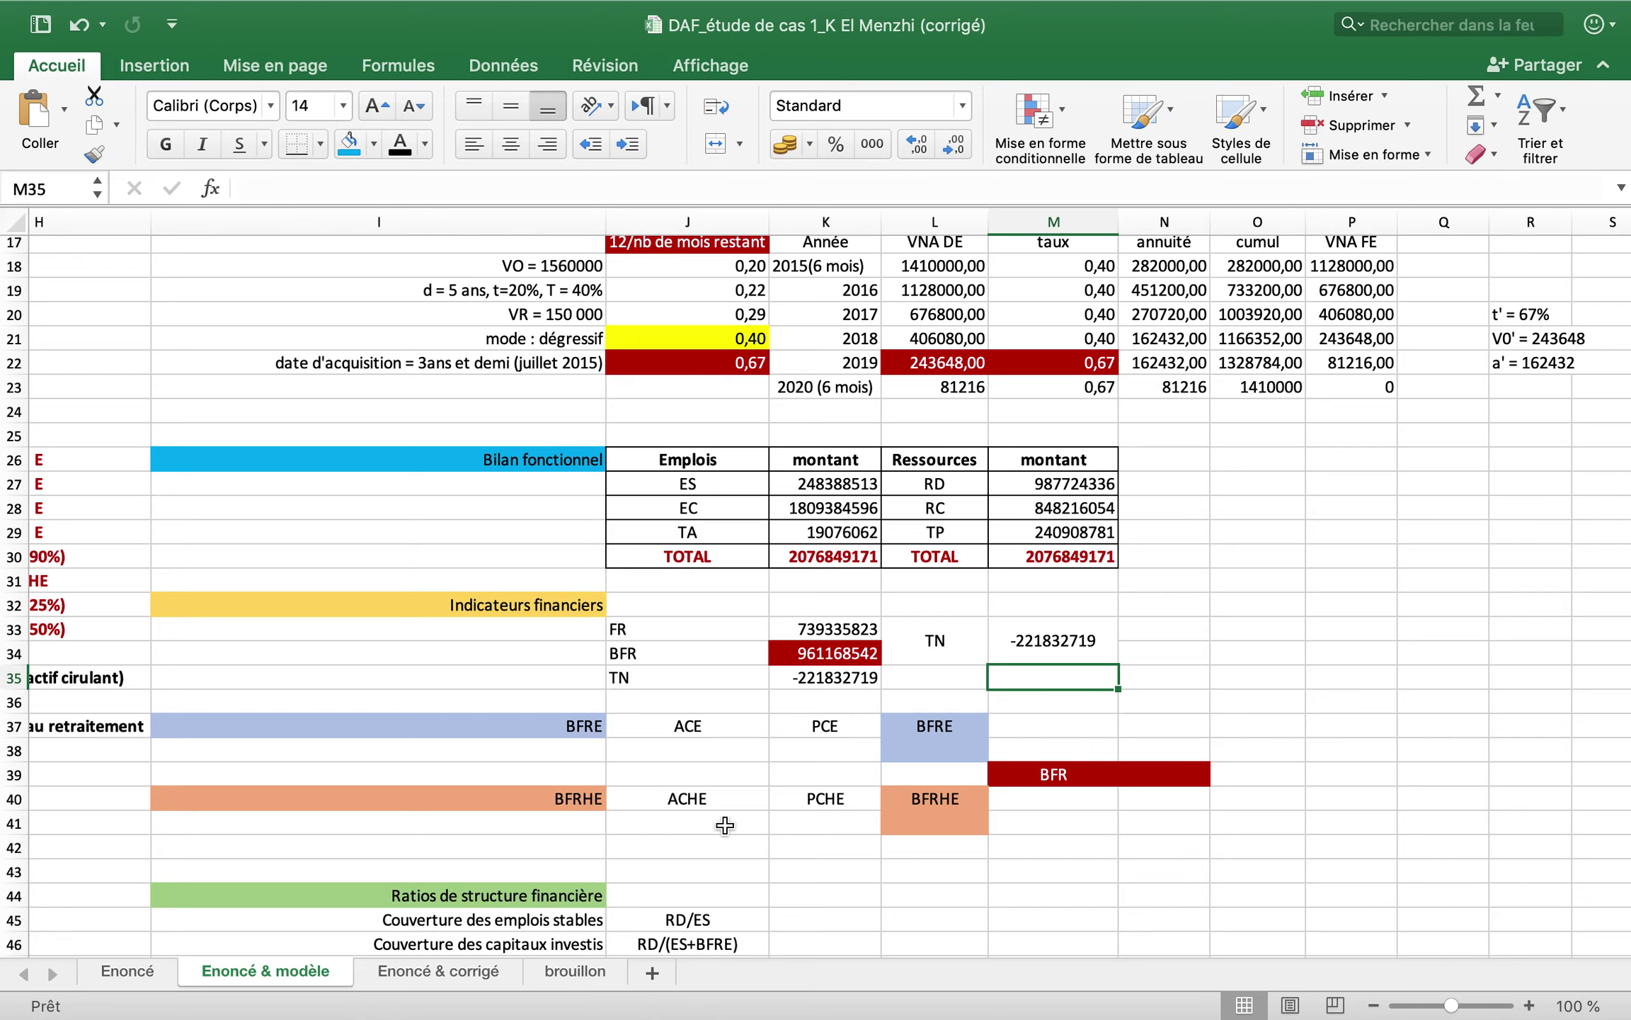
scroll(723, 832, "down", 1)
scroll(724, 832, "left", 1)
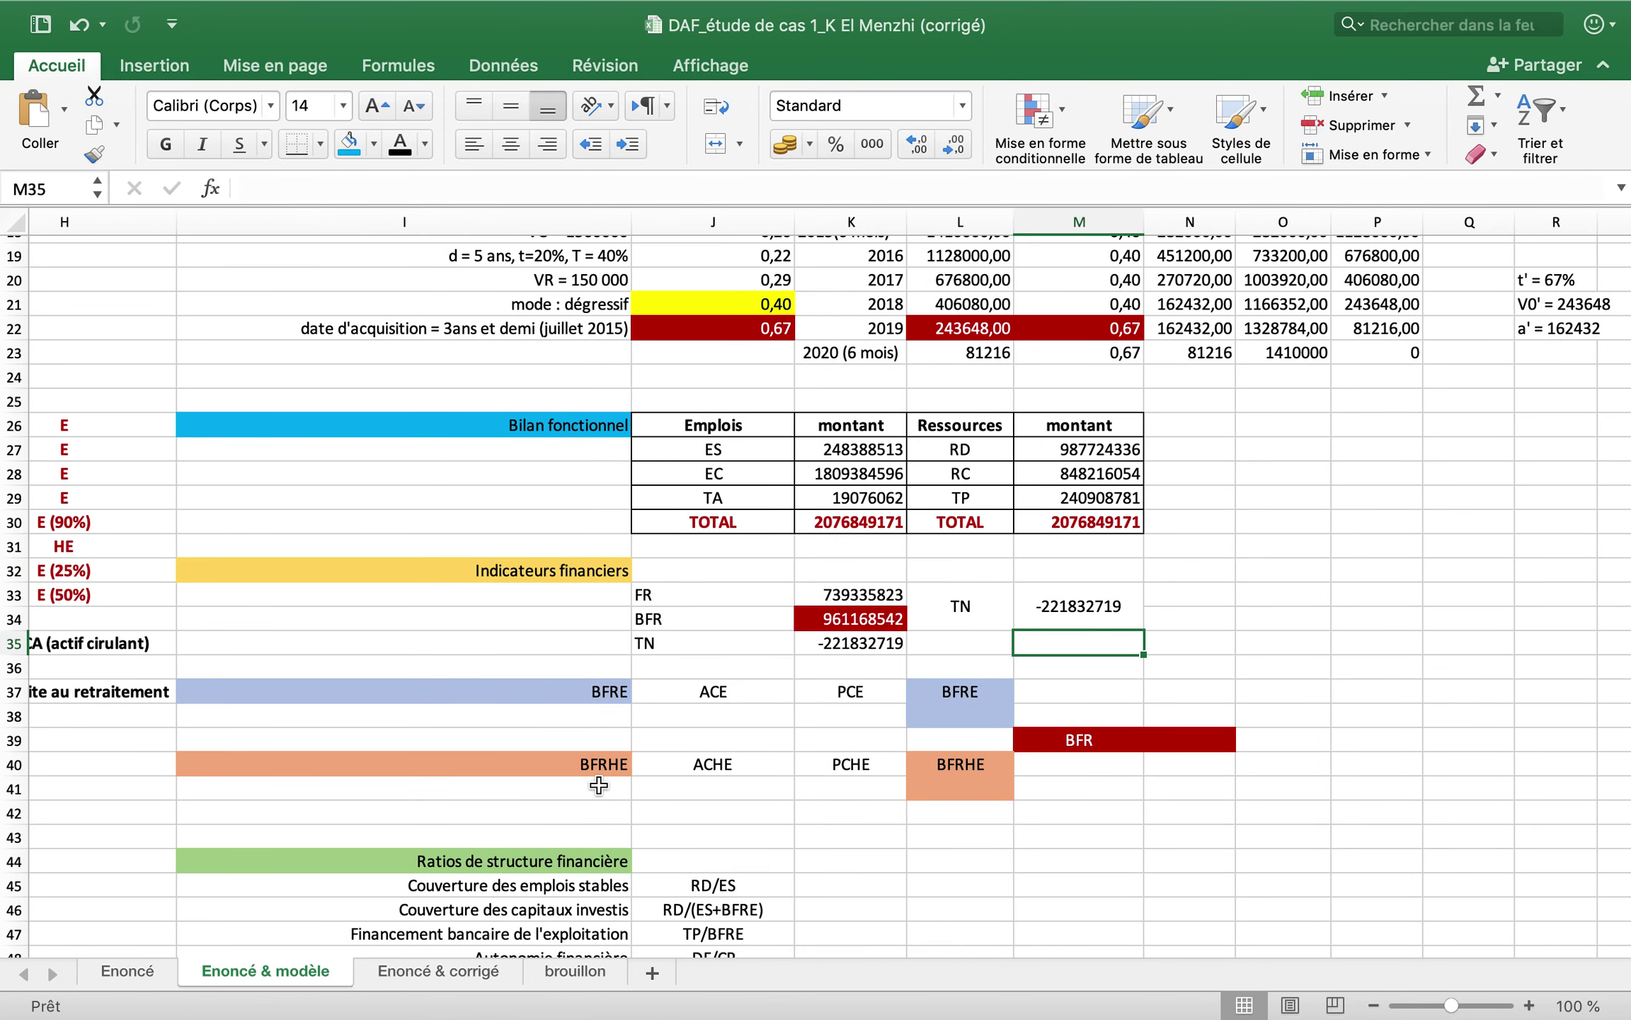
scroll(598, 785, "left", 5)
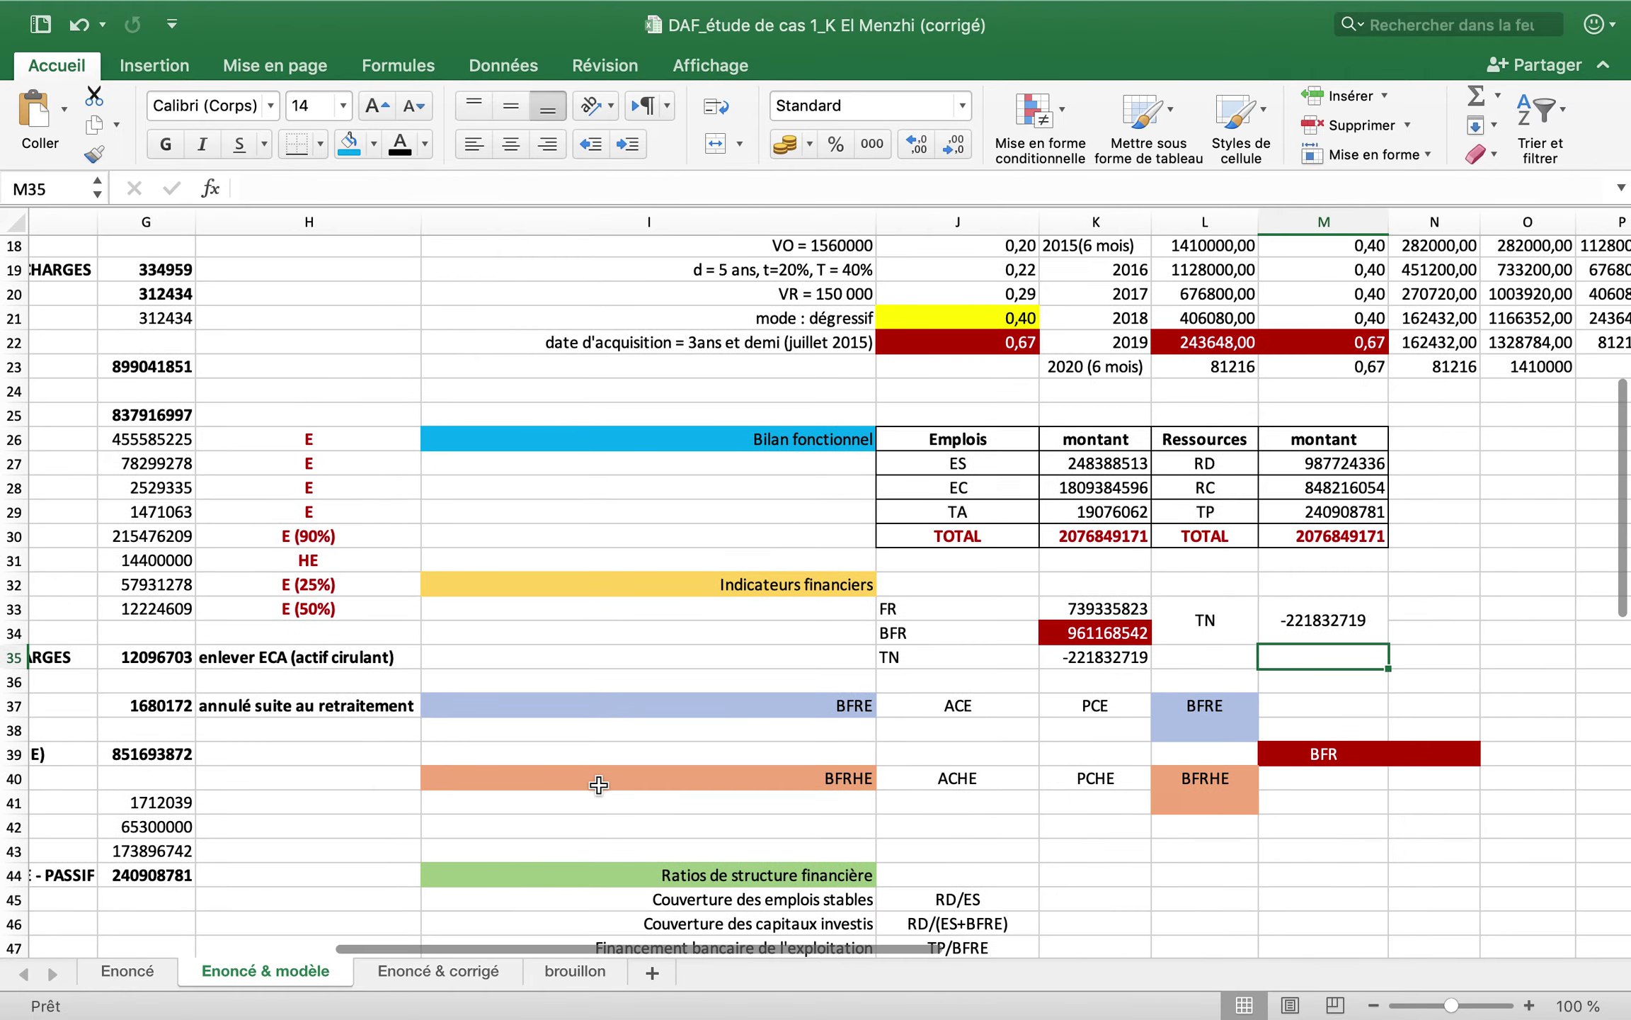
scroll(599, 785, "left", 5)
scroll(598, 785, "down", 3)
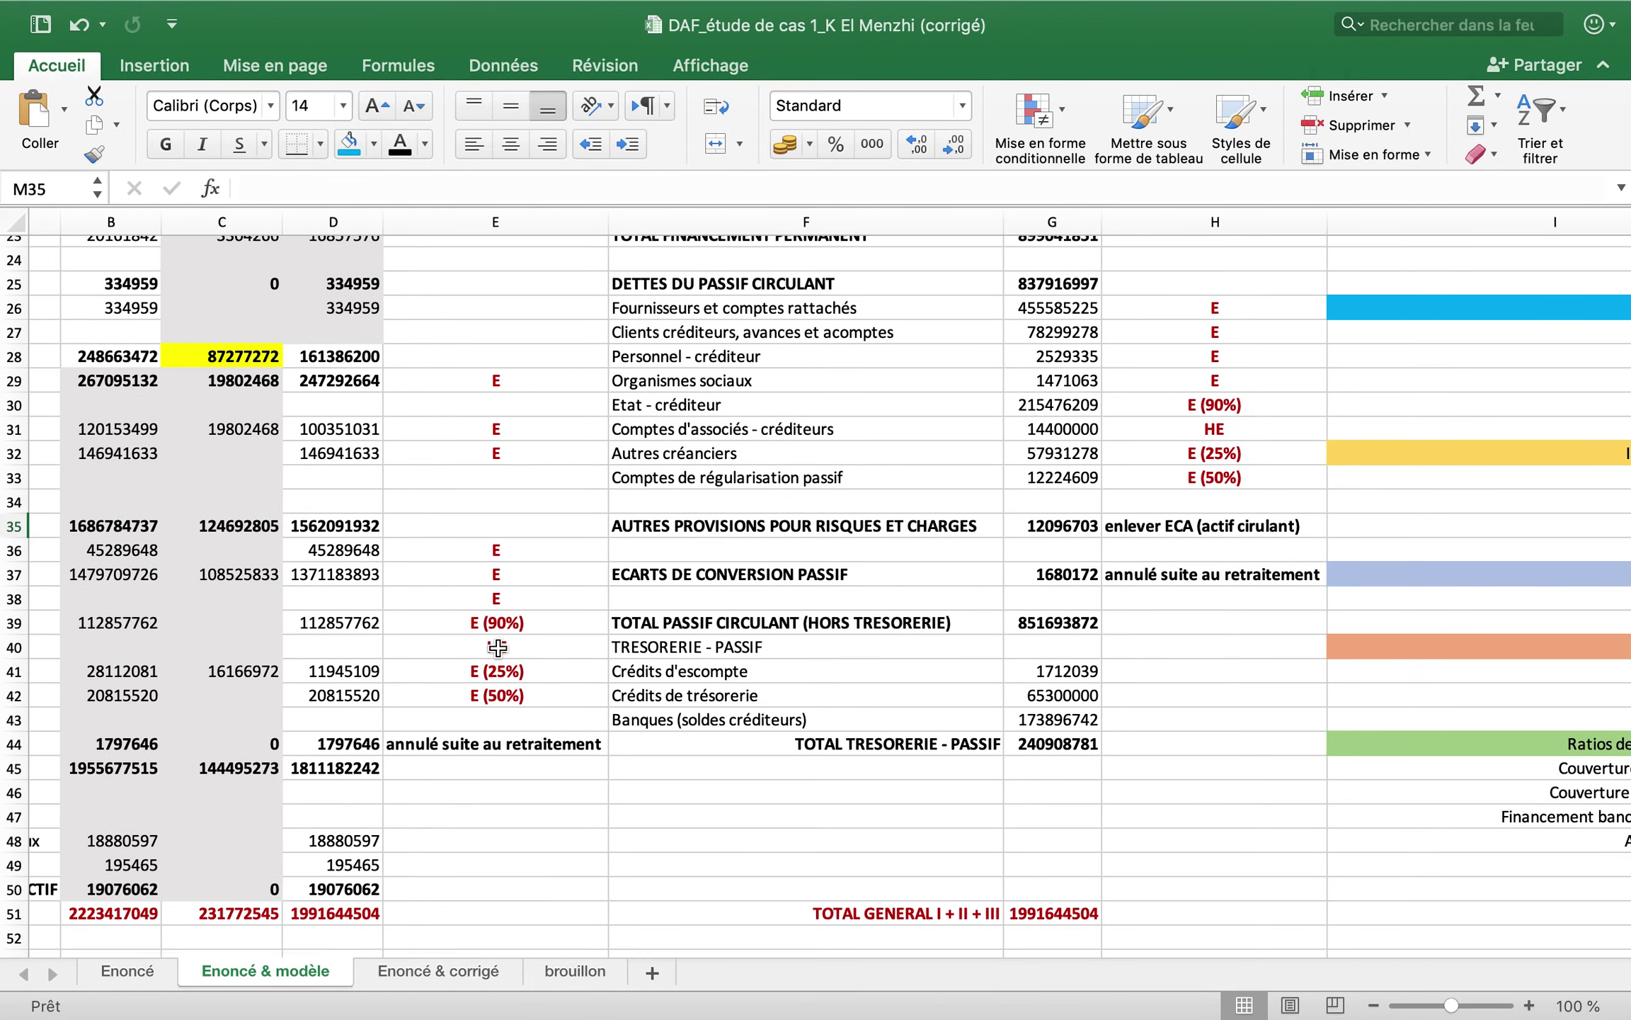
scroll(433, 613, "left", 2)
scroll(433, 612, "up", 1)
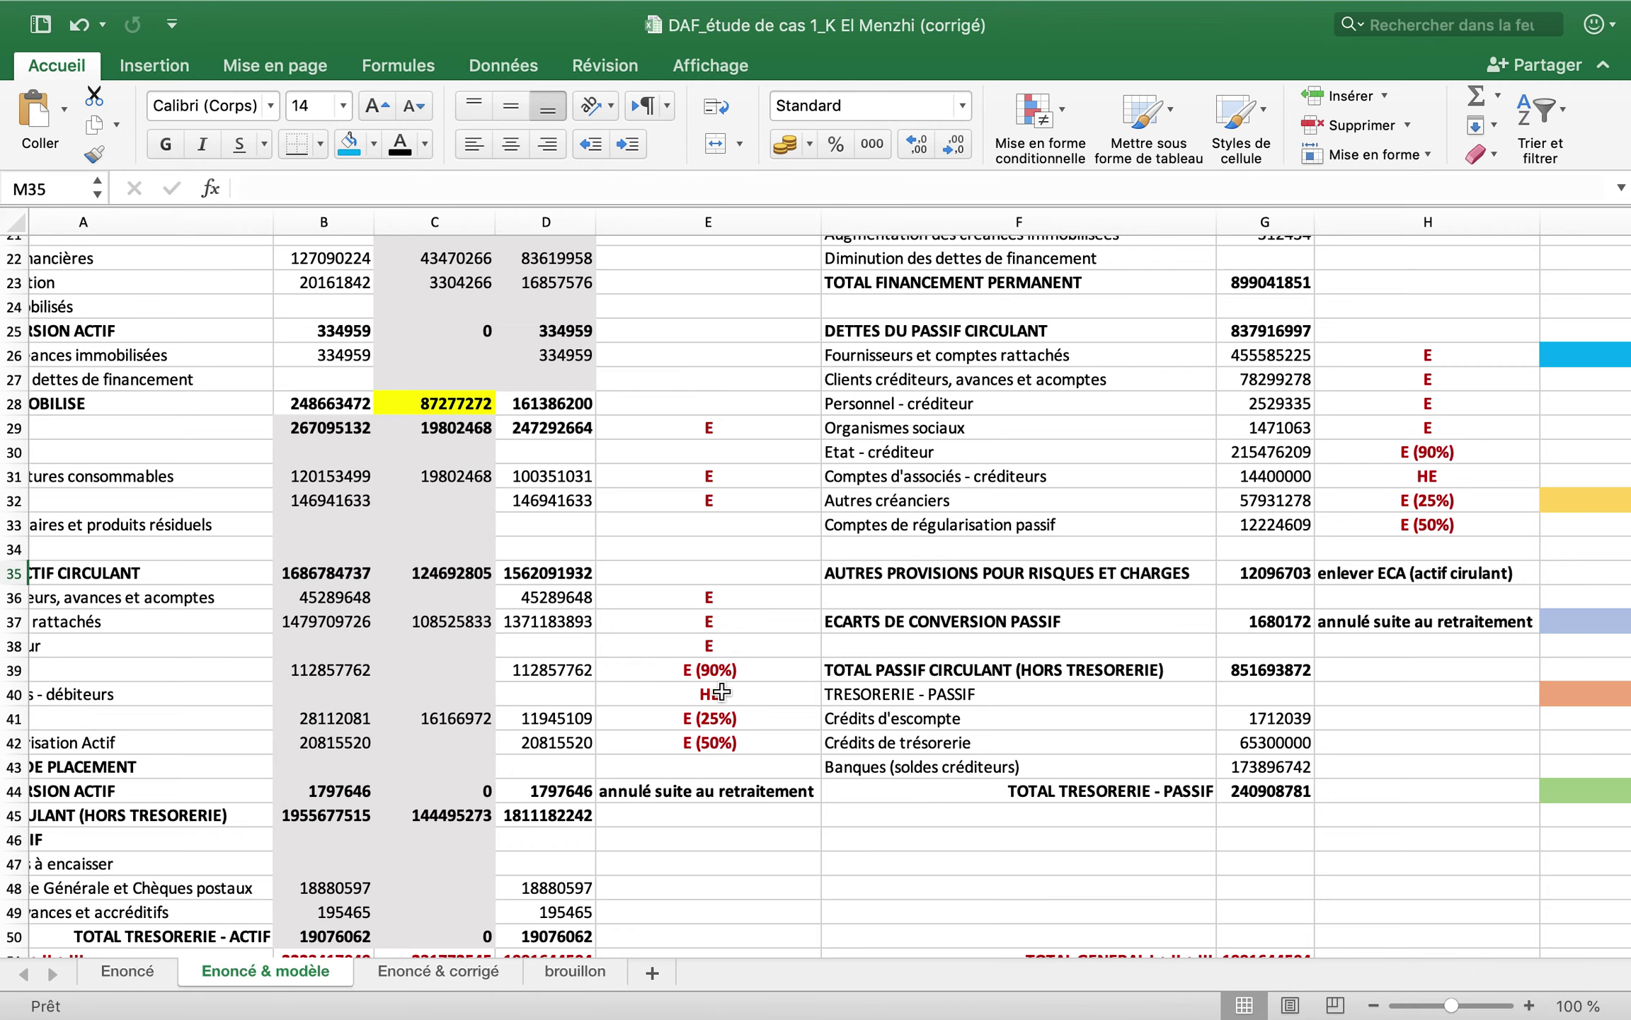
scroll(754, 730, "right", 10)
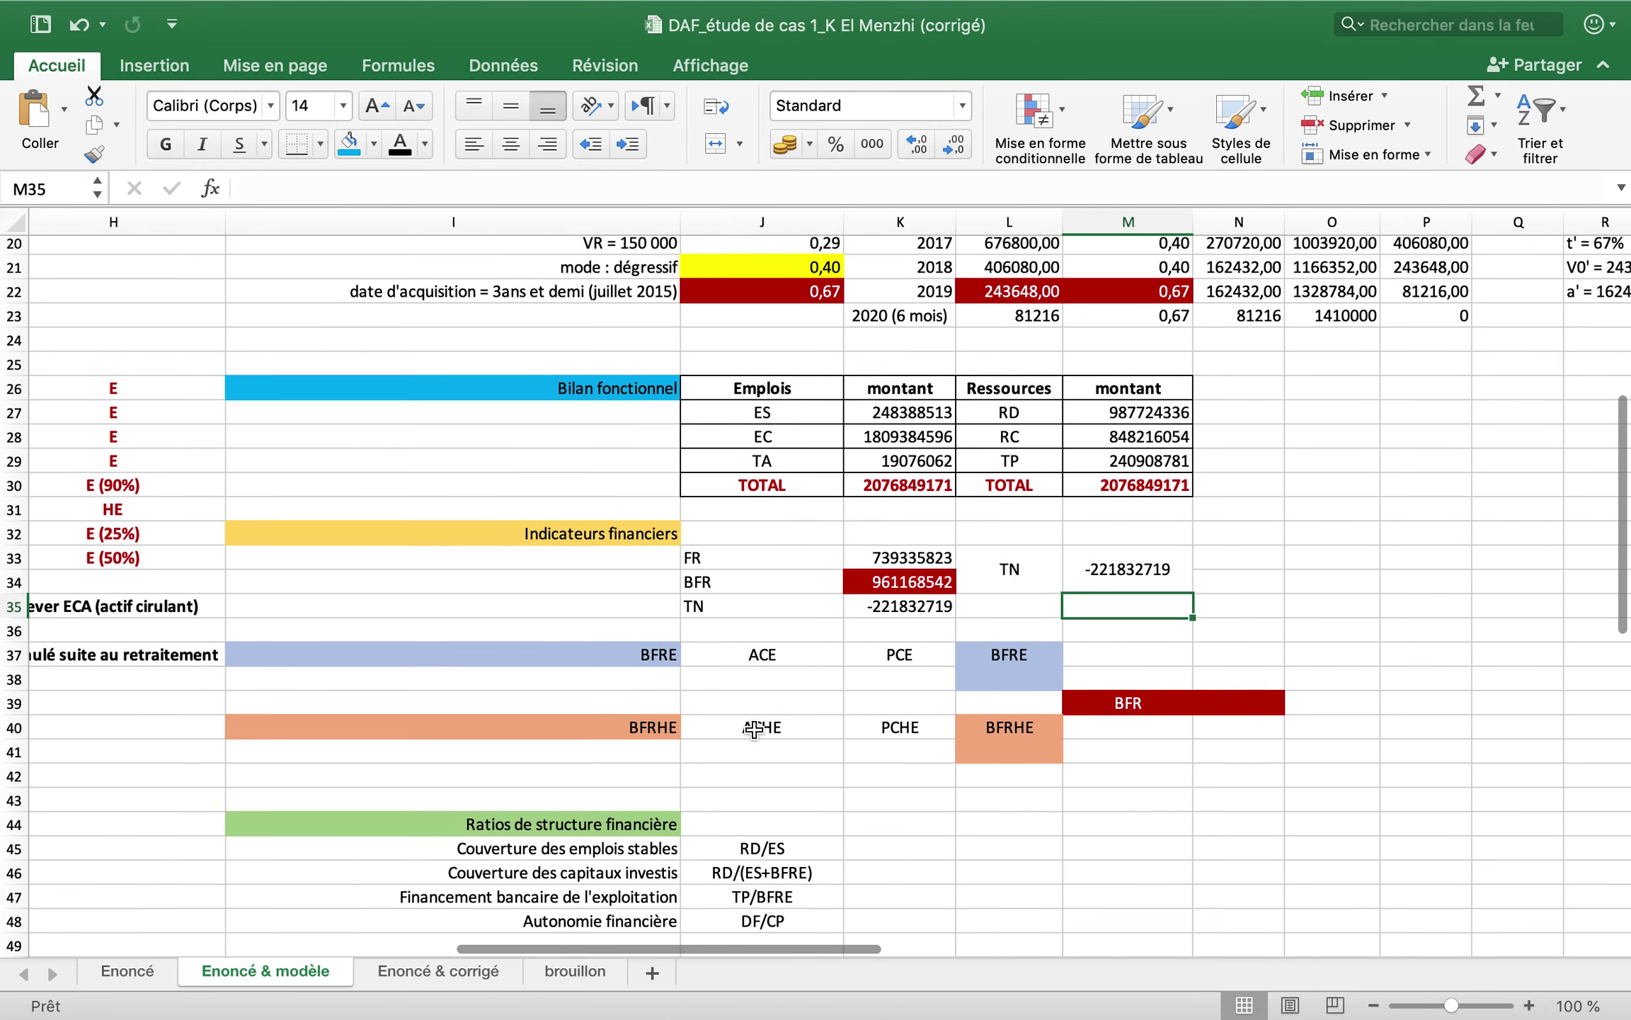
scroll(754, 729, "left", 2)
scroll(754, 729, "down", 1)
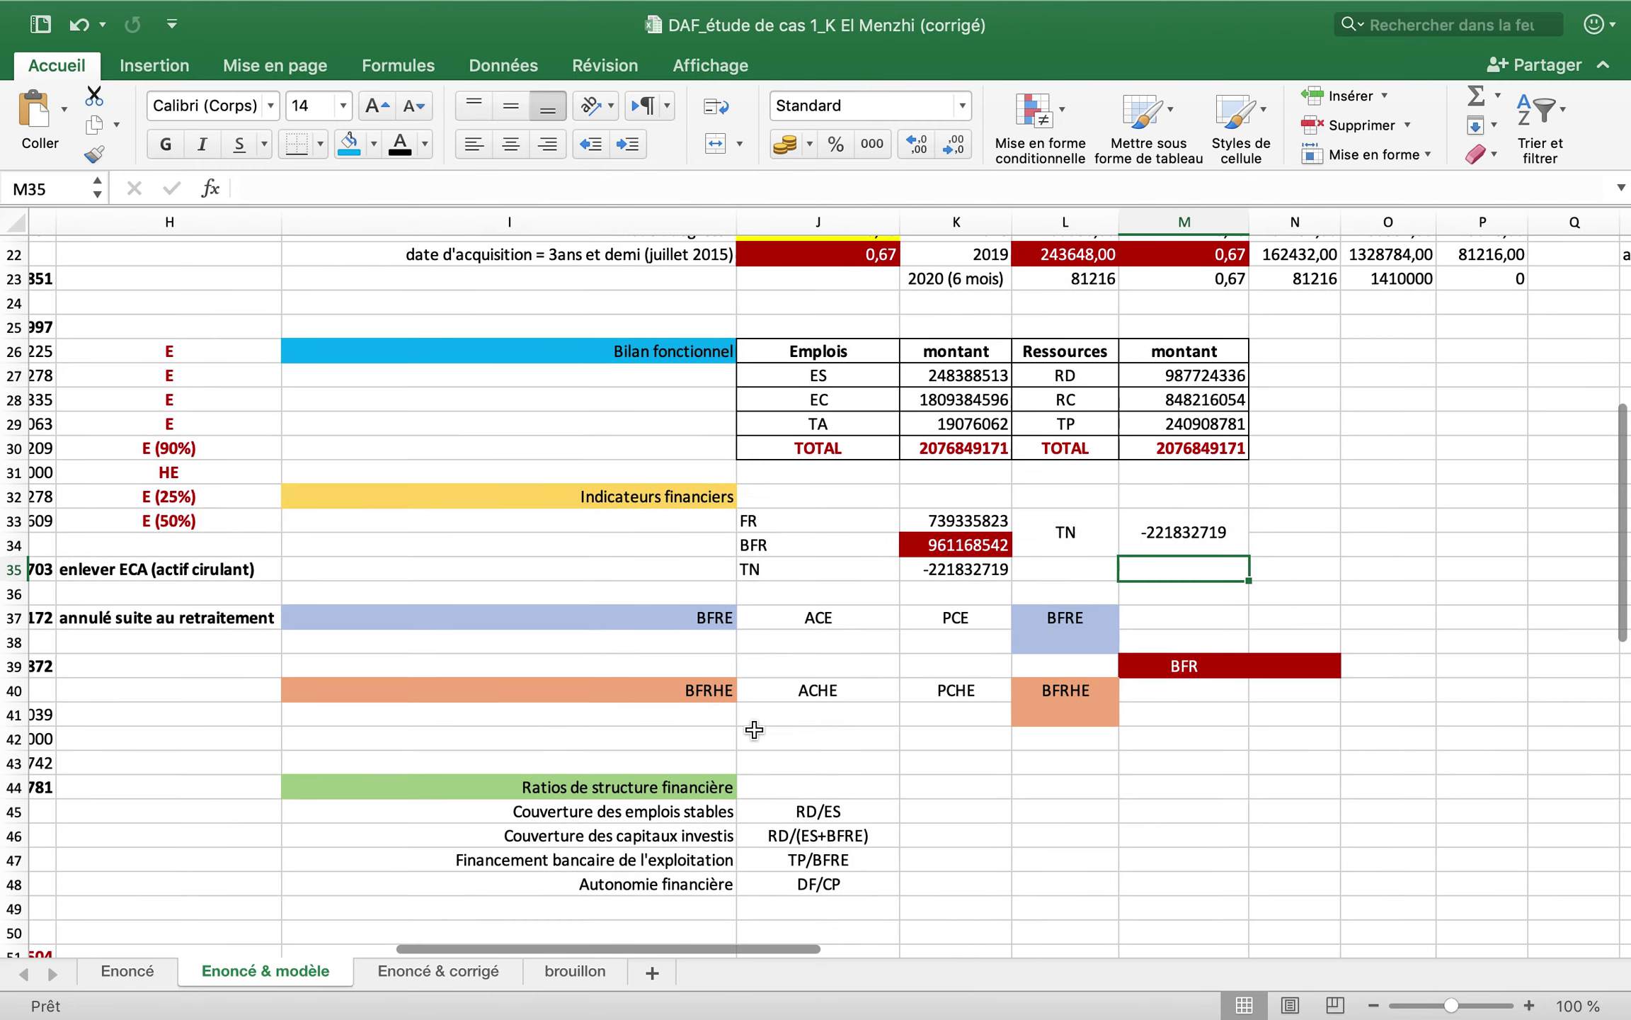
scroll(754, 729, "up", 1)
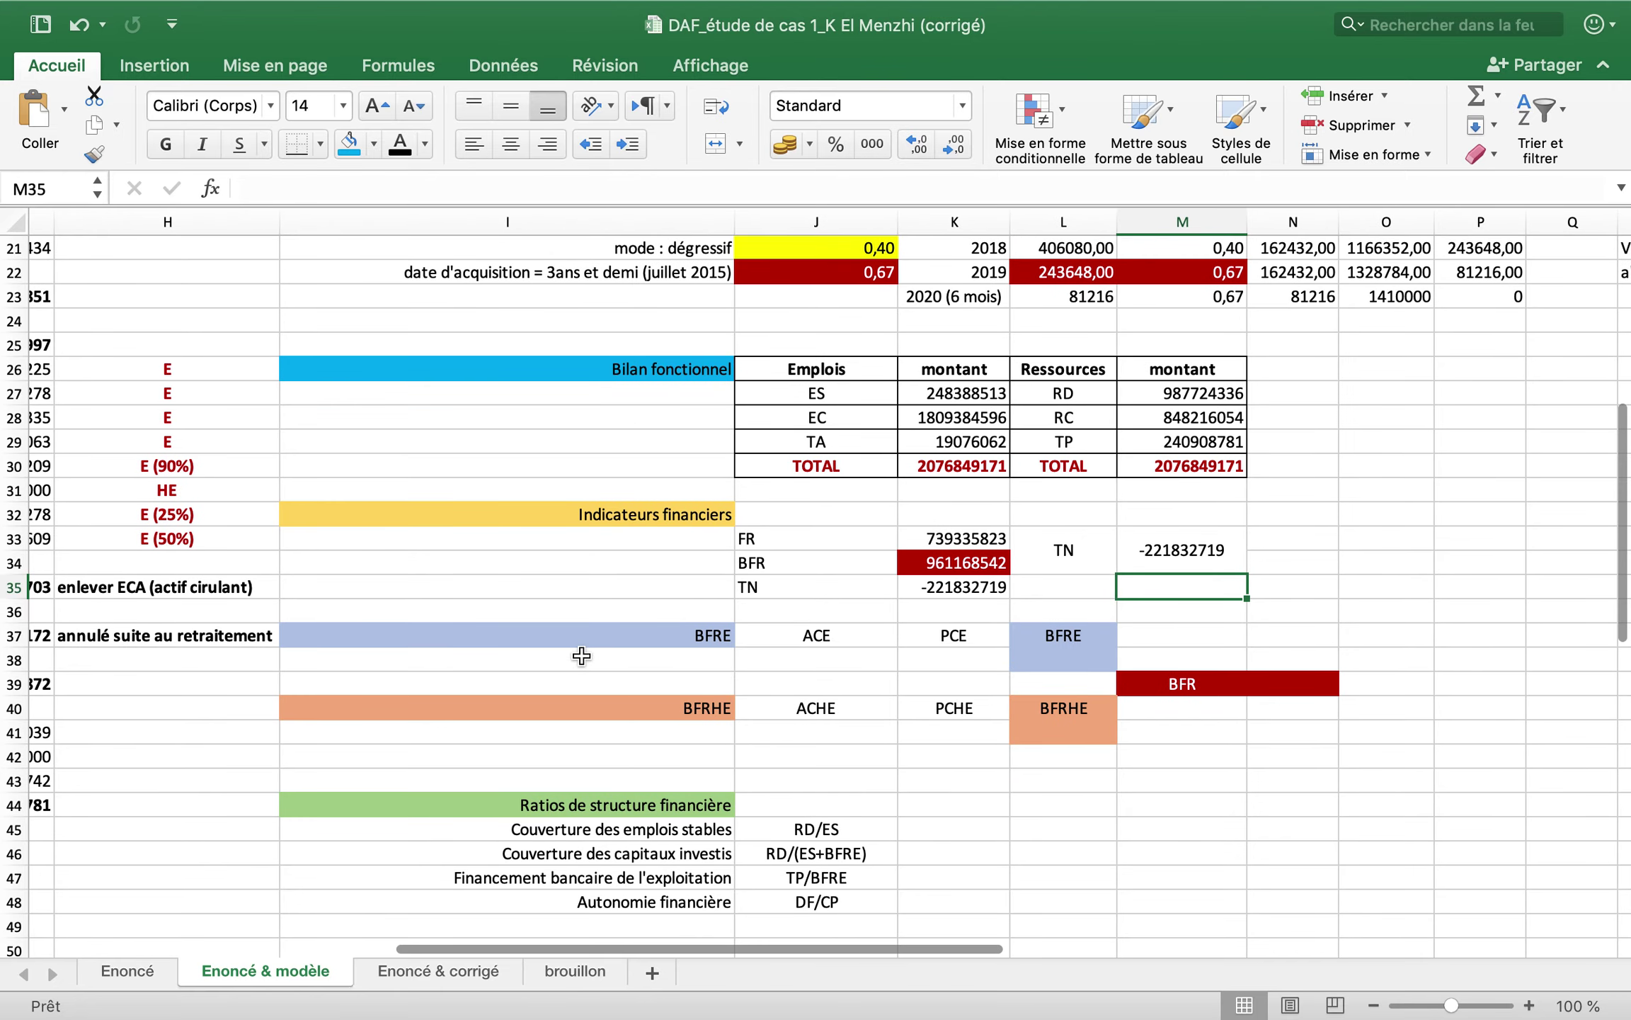
- On the Enoncé & corrigé sheet, inspect the ACE formula in J38 against the E and HE percentages of the balance sheet items
left_click(437, 973)
scroll(881, 769, "down", 3)
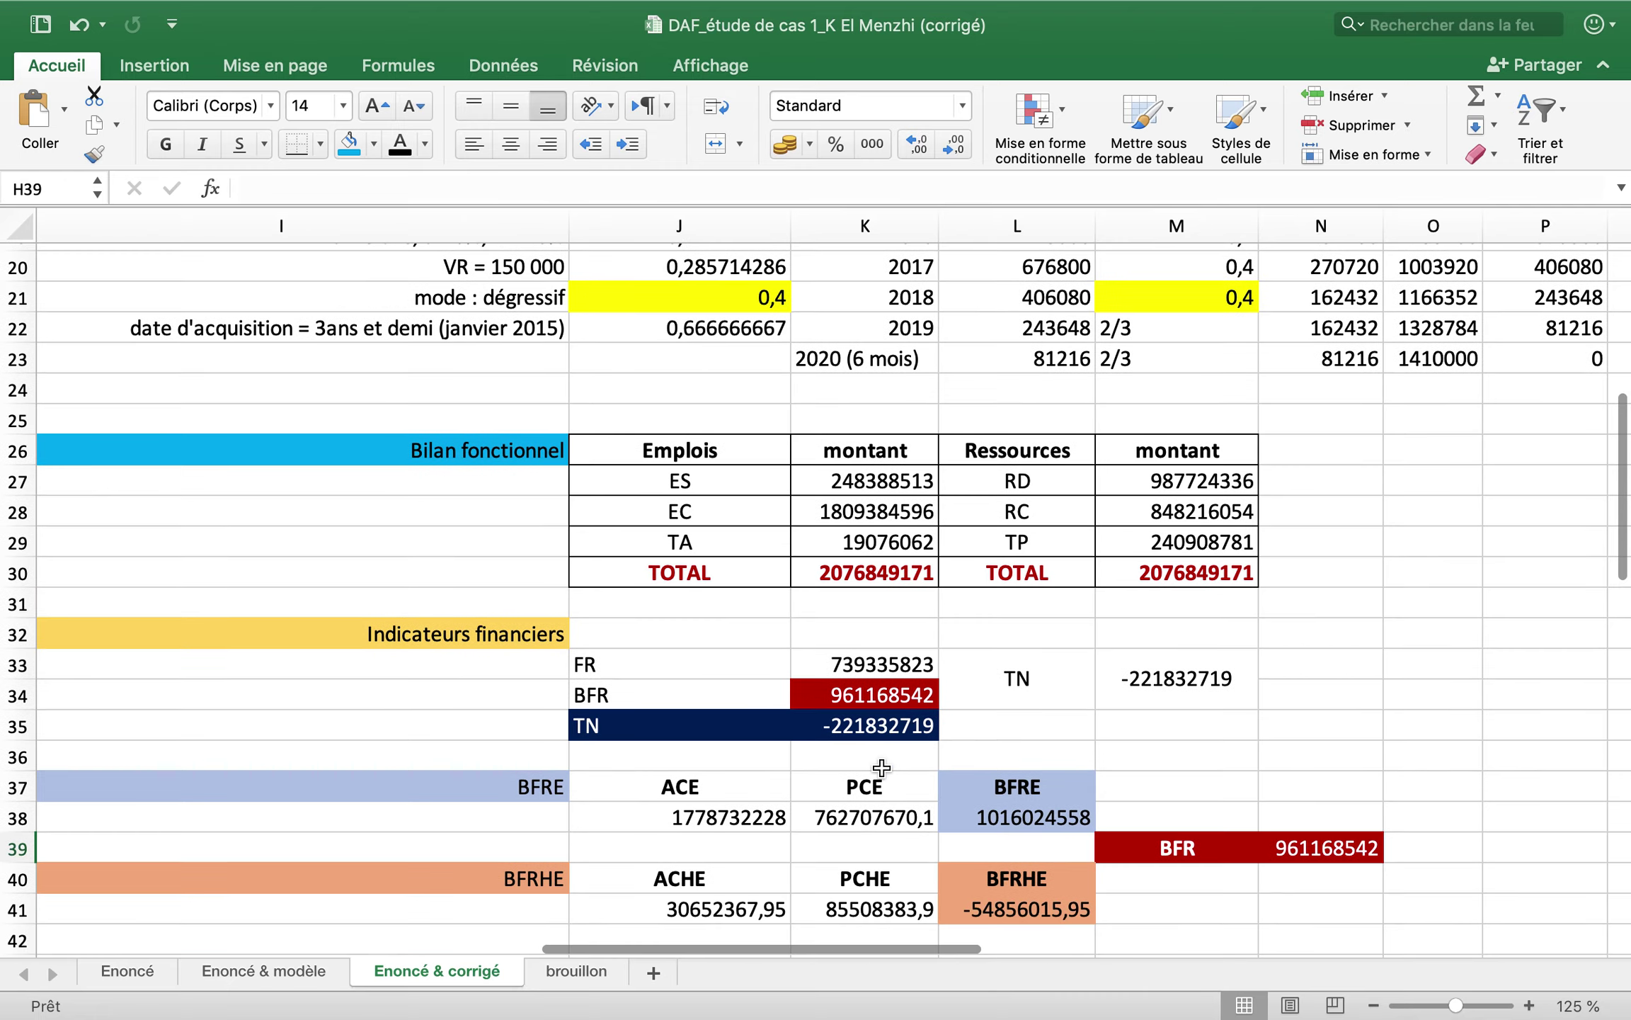
scroll(881, 768, "down", 3)
scroll(880, 769, "left", 1)
left_click(869, 610)
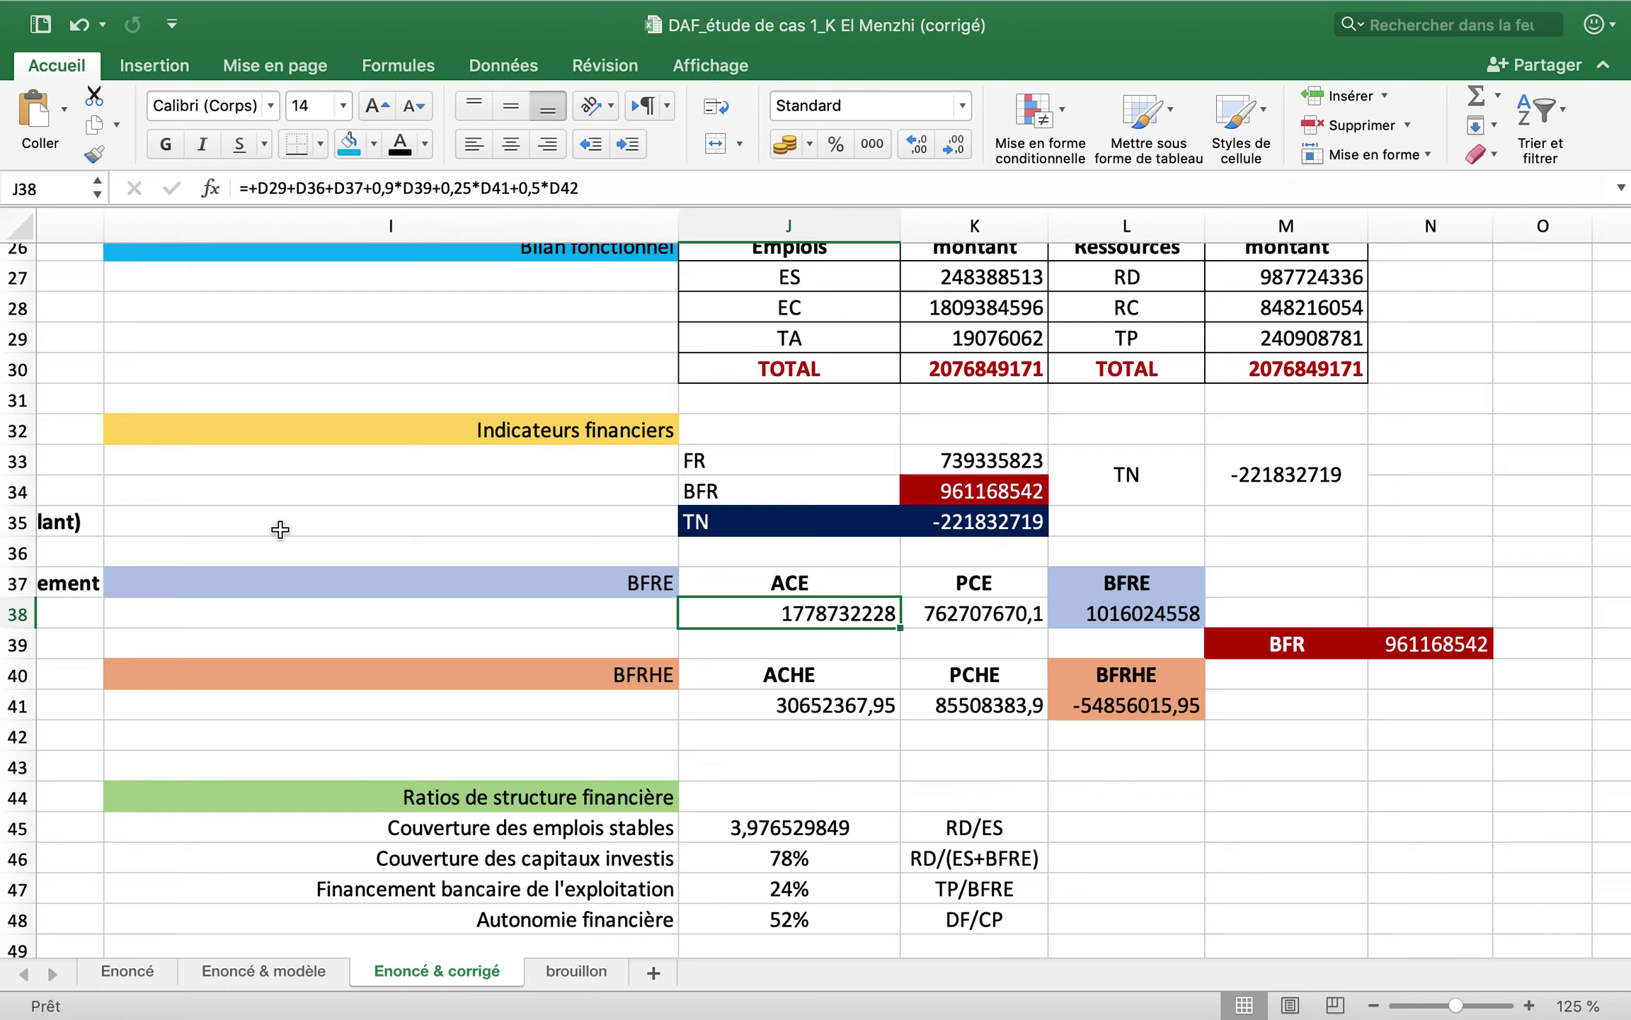
scroll(280, 524, "left", 10)
scroll(282, 550, "left", 2)
scroll(305, 461, "up", 1)
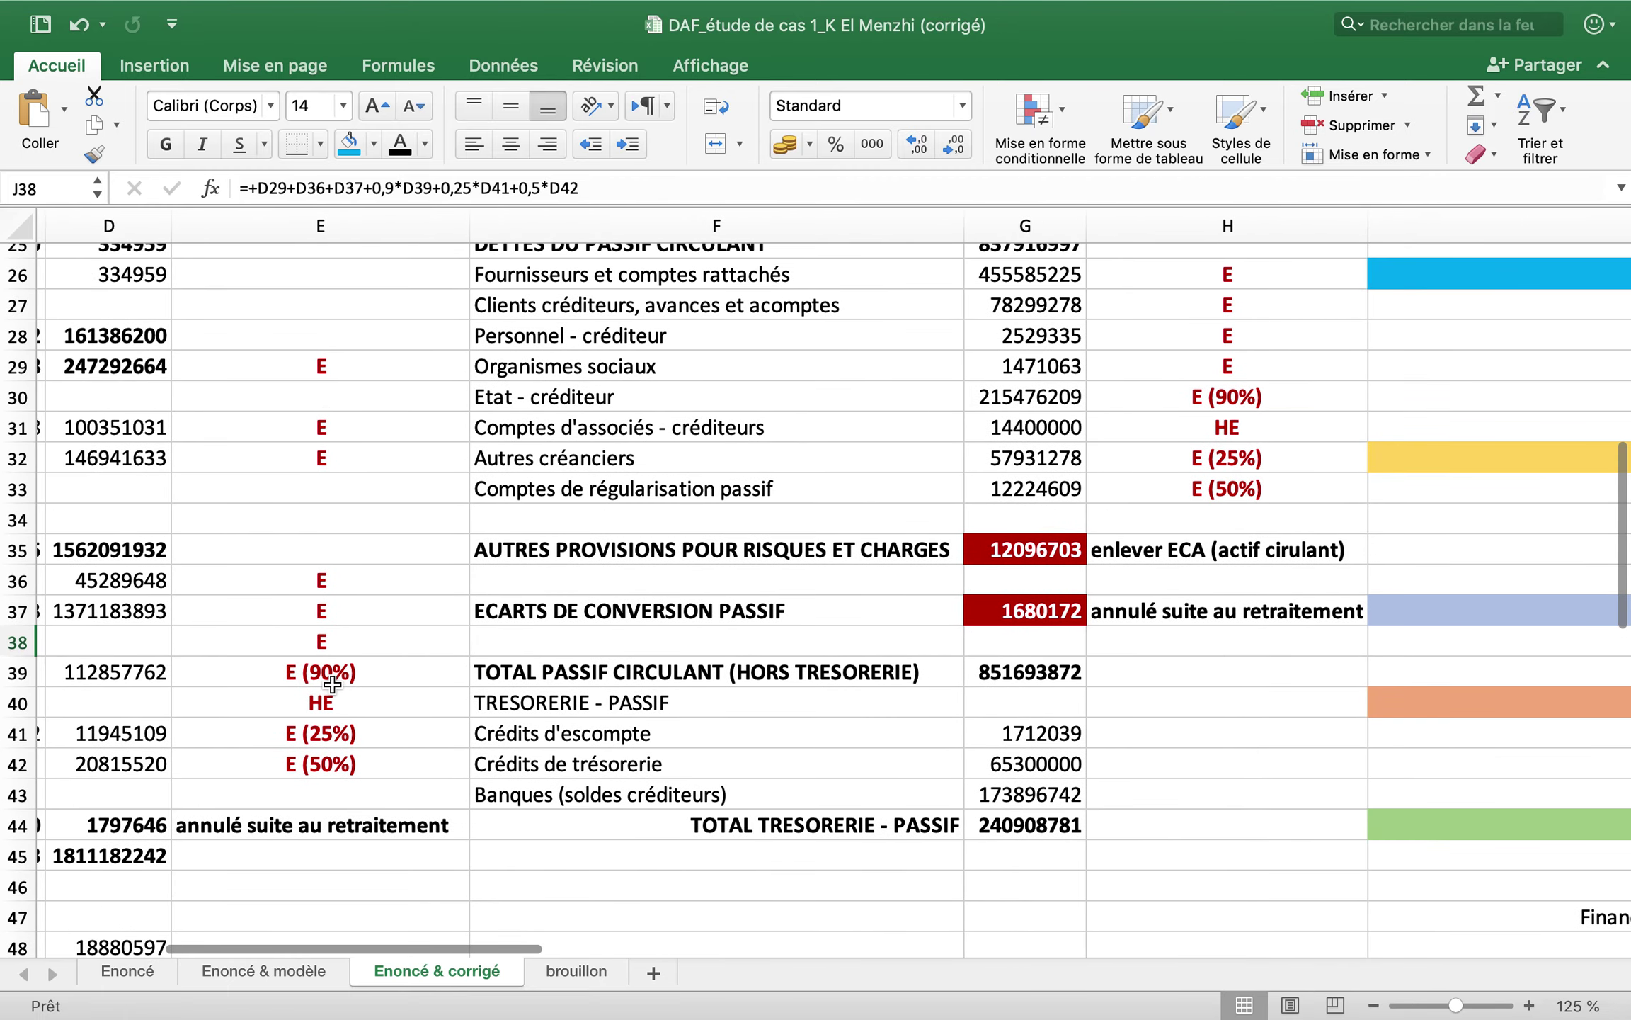
scroll(332, 683, "up", 3)
scroll(332, 684, "right", 5)
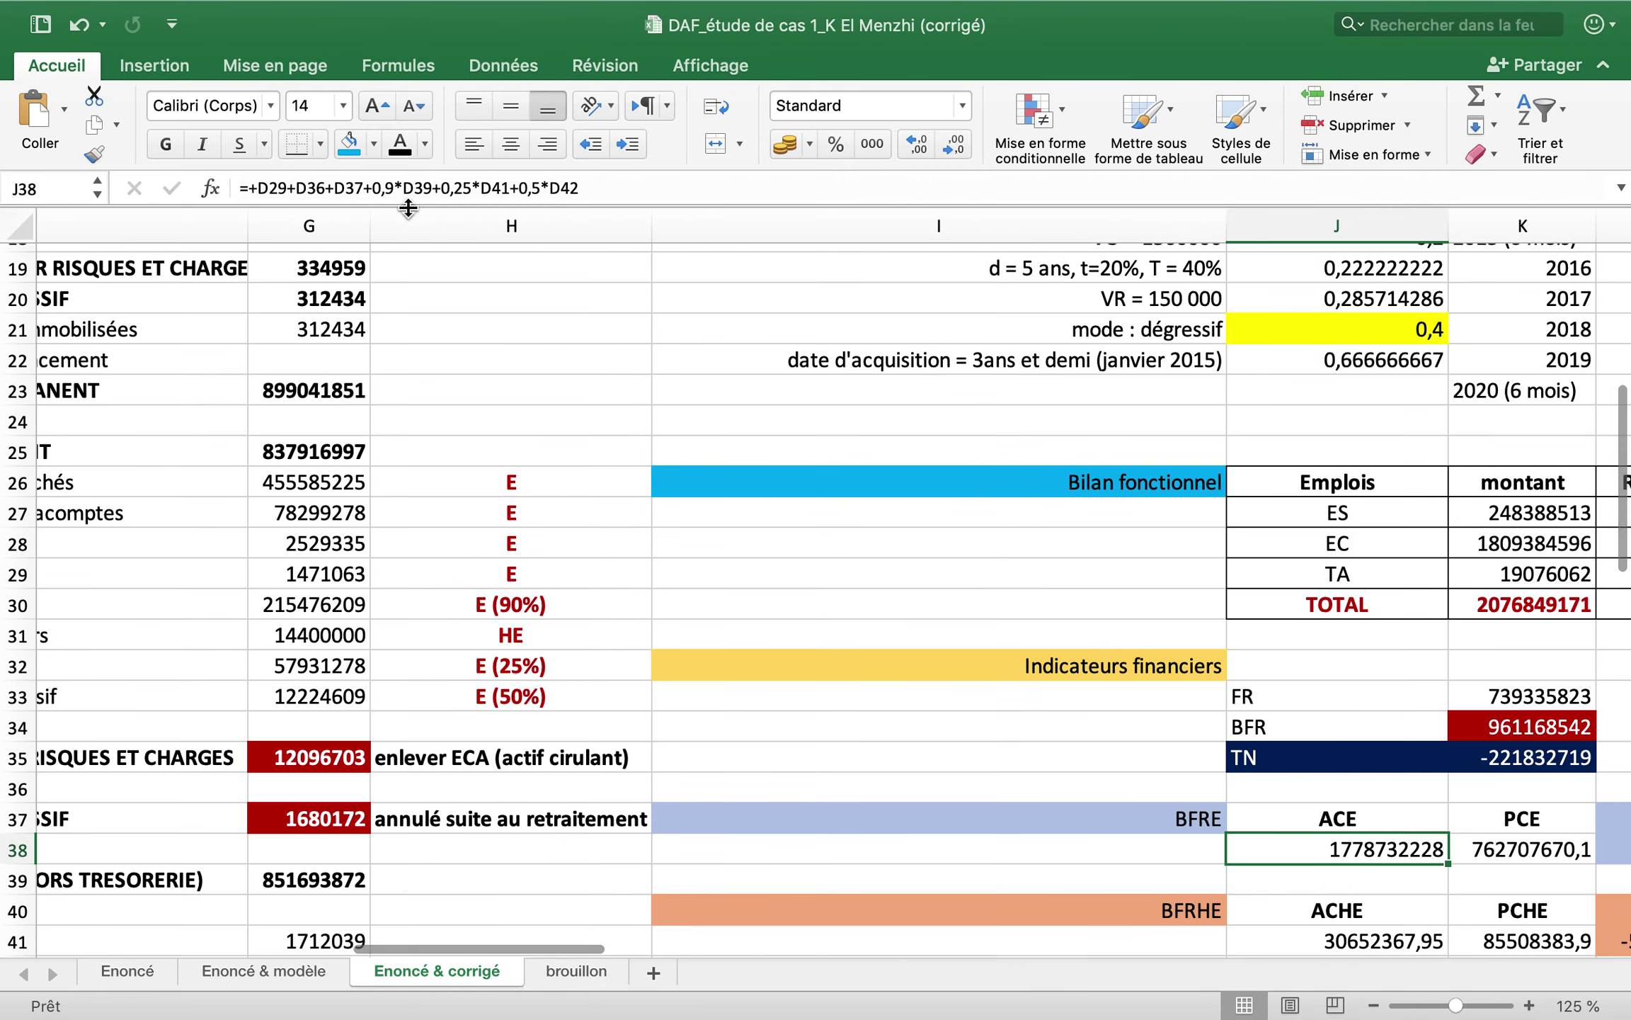
scroll(371, 246, "left", 3)
scroll(371, 246, "down", 1)
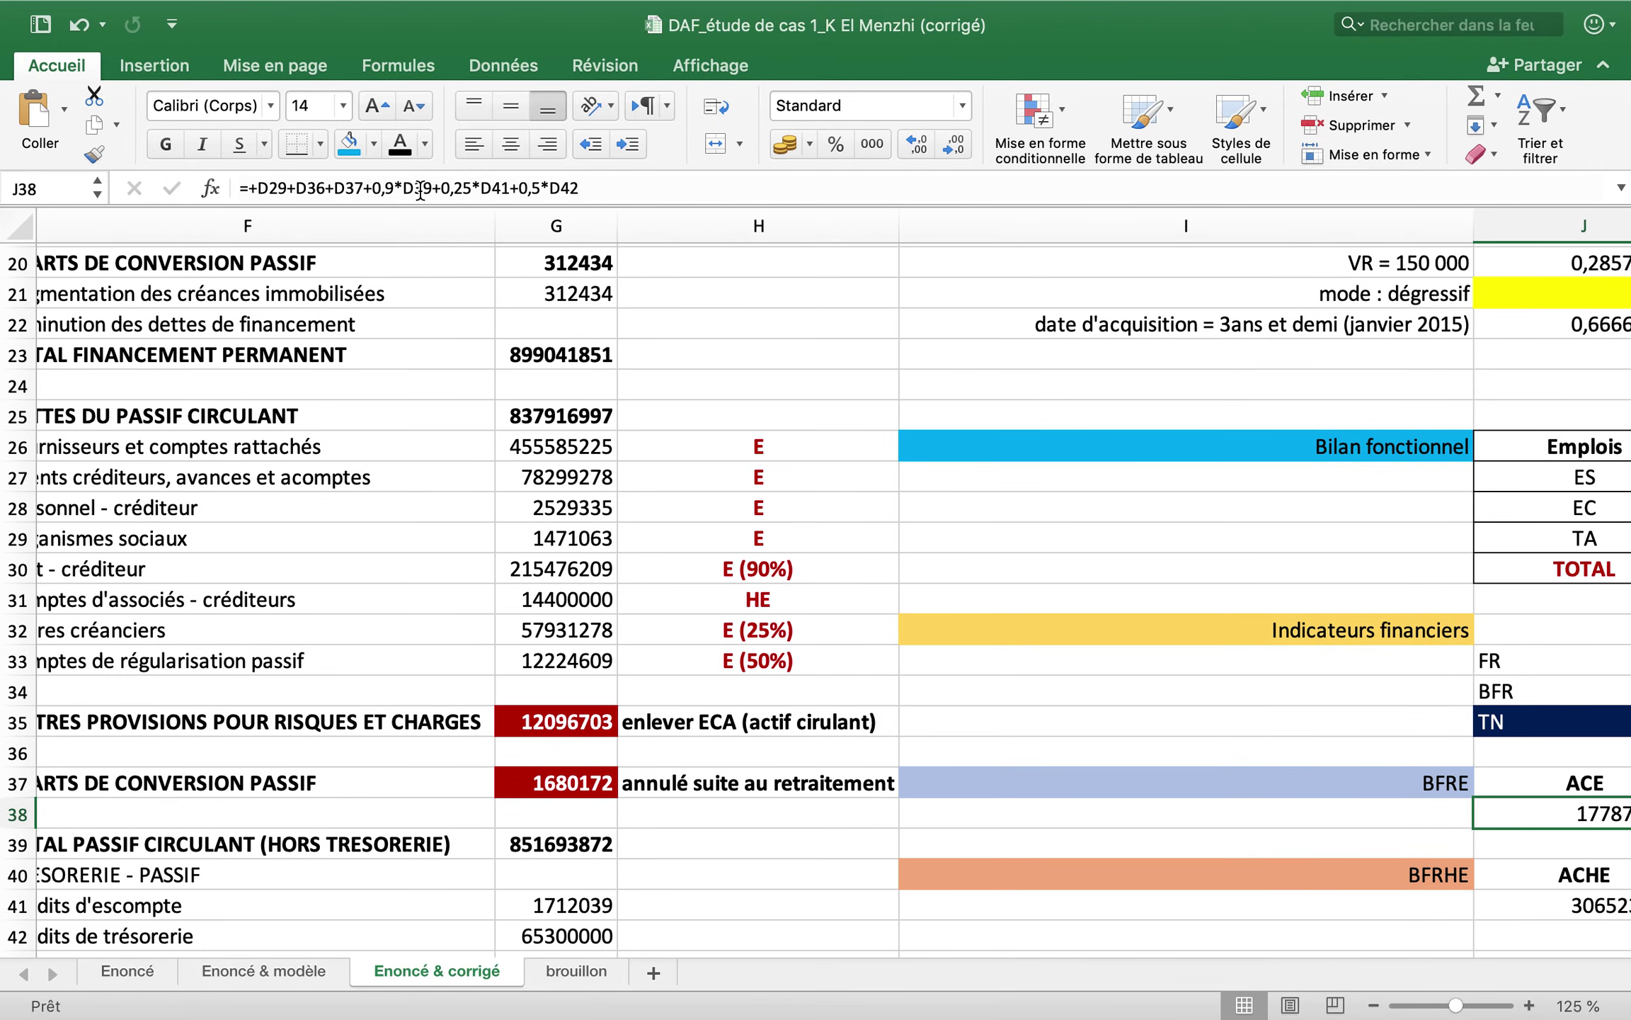
- Examine the E and HE percentages of the current asset items against the BFRE, BFRHE and structure ratio sections
scroll(283, 381, "left", 8)
scroll(283, 381, "down", 5)
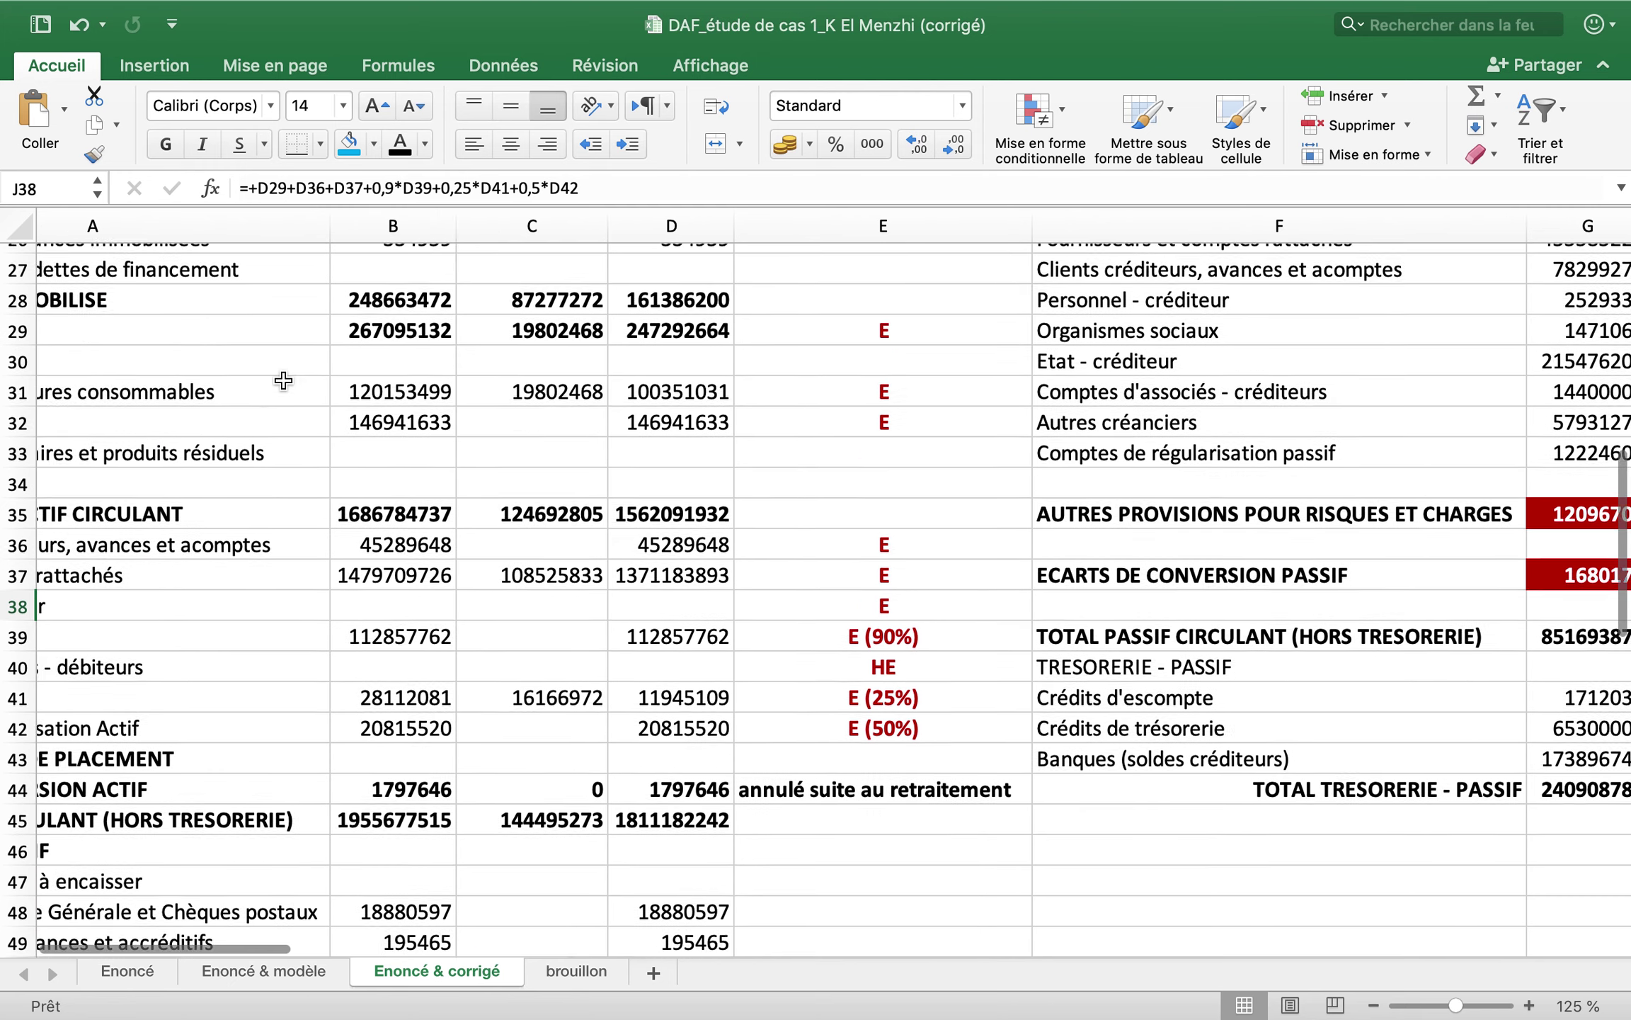
scroll(283, 381, "left", 1)
scroll(283, 381, "down", 1)
scroll(220, 639, "left", 3)
scroll(221, 639, "up", 1)
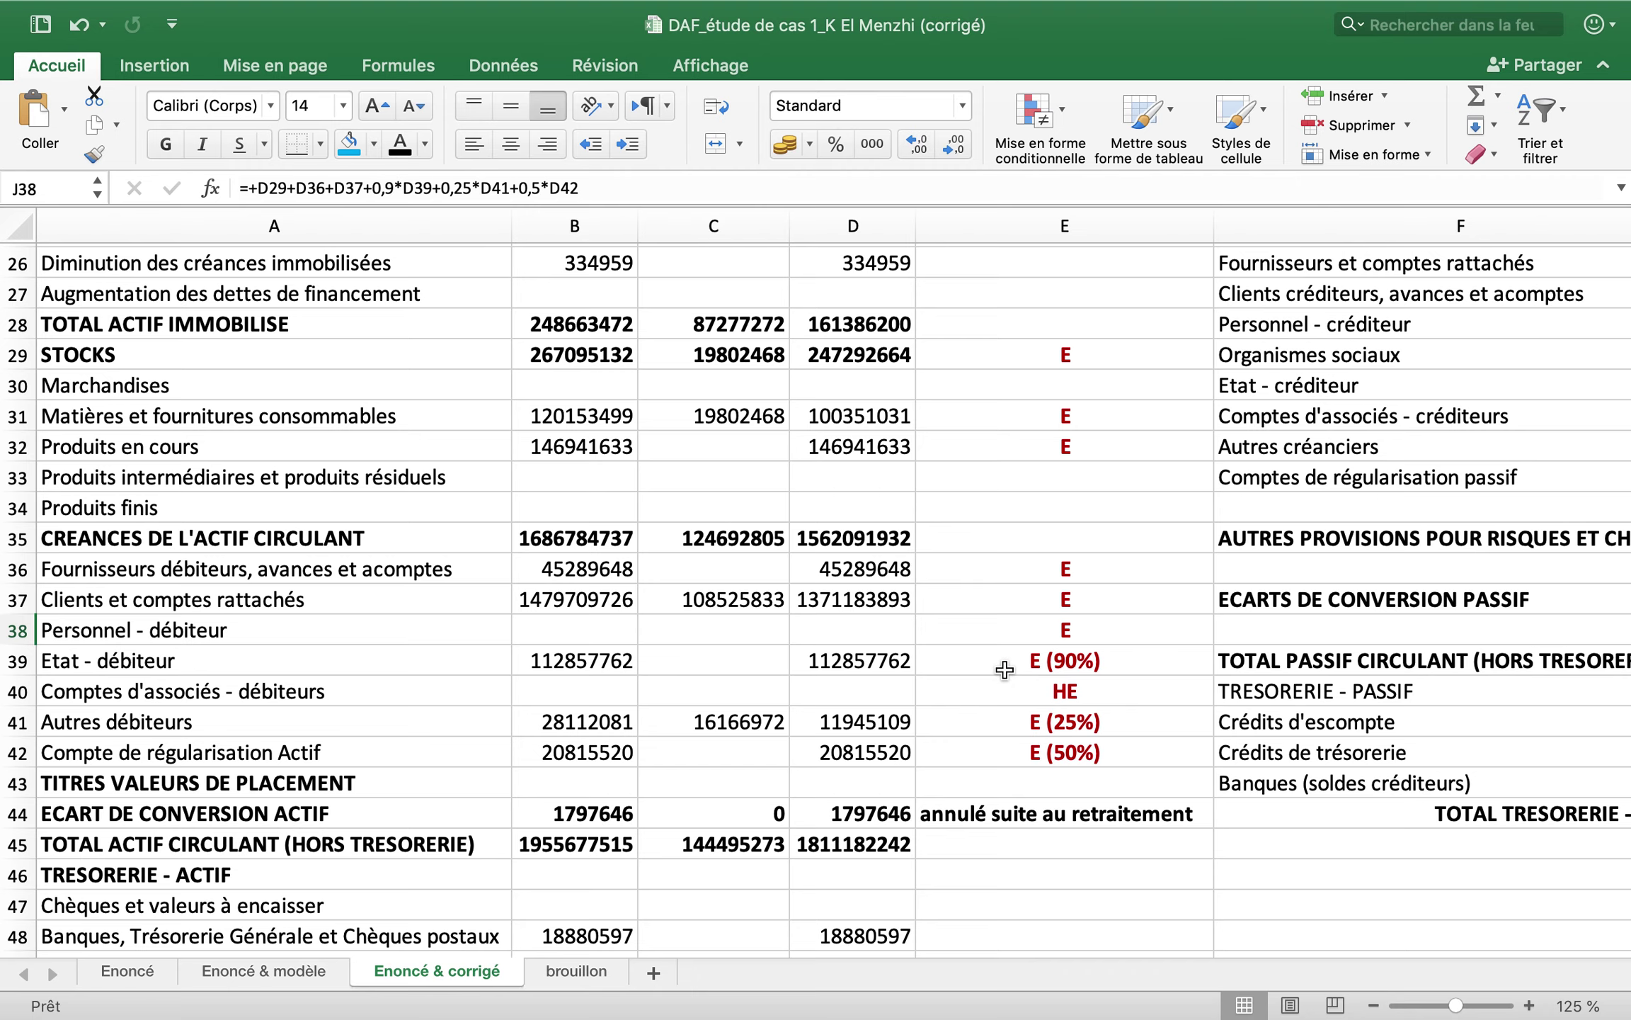
scroll(1005, 669, "right", 15)
scroll(1005, 669, "up", 10)
scroll(1004, 669, "down", 3)
scroll(1004, 669, "down", 3)
scroll(1005, 669, "right", 5)
scroll(1004, 669, "up", 2)
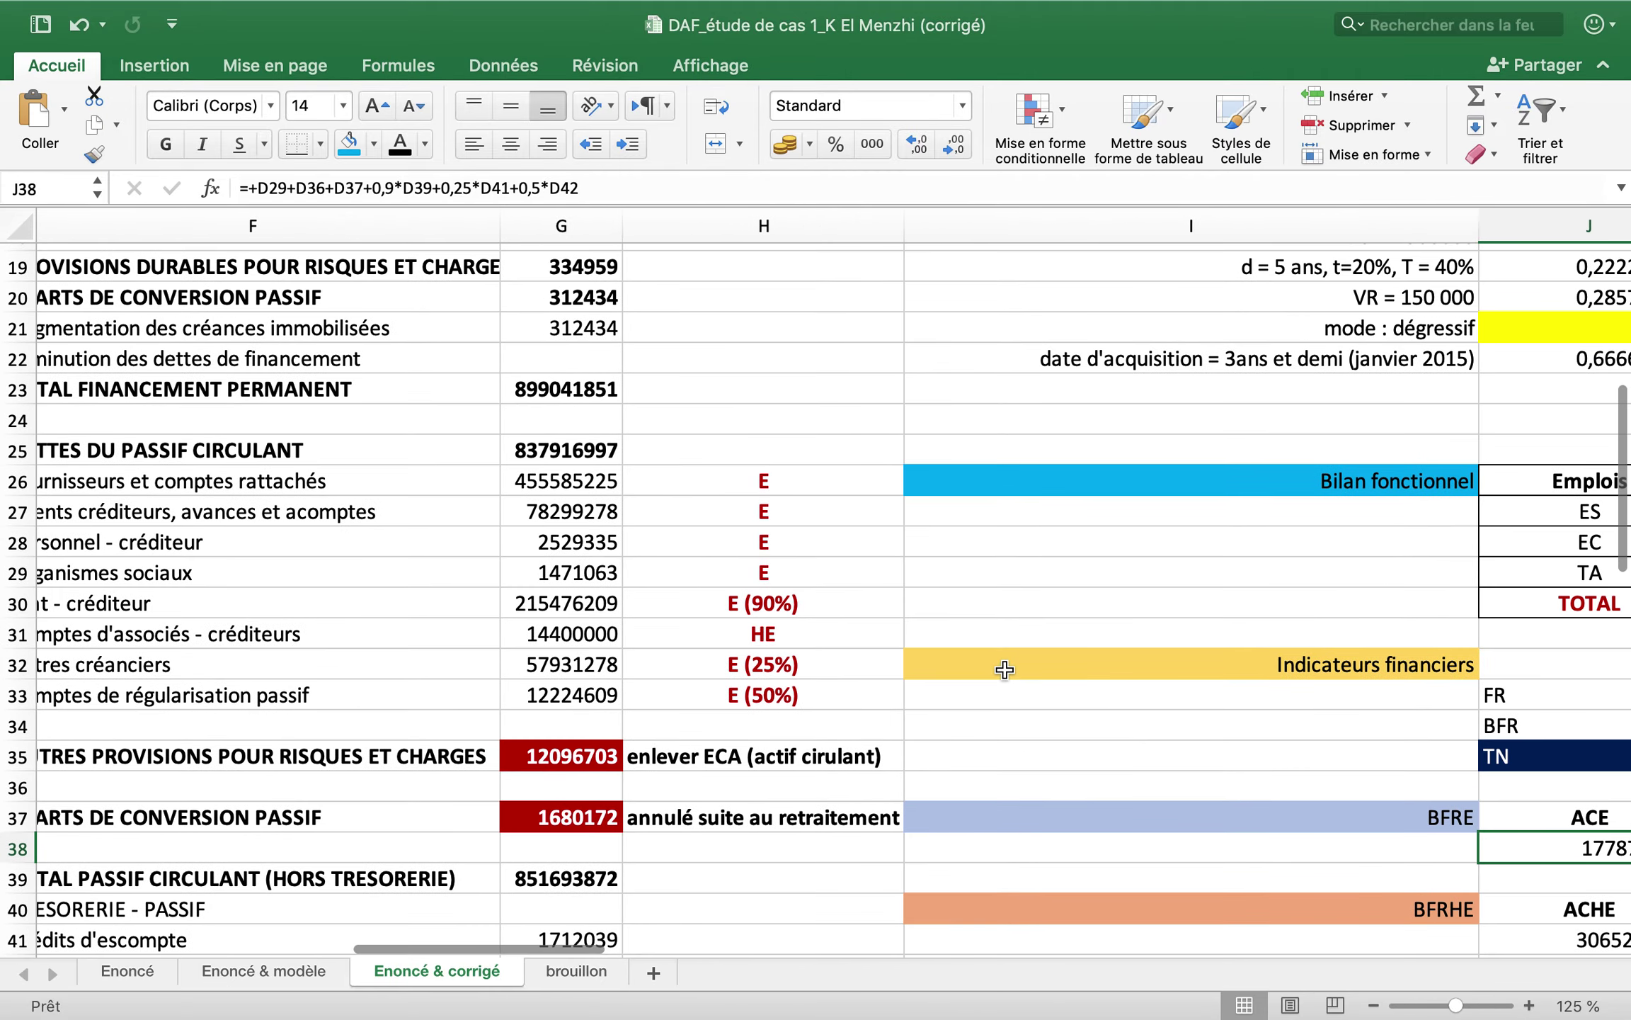
scroll(995, 669, "down", 4)
scroll(995, 669, "left", 3)
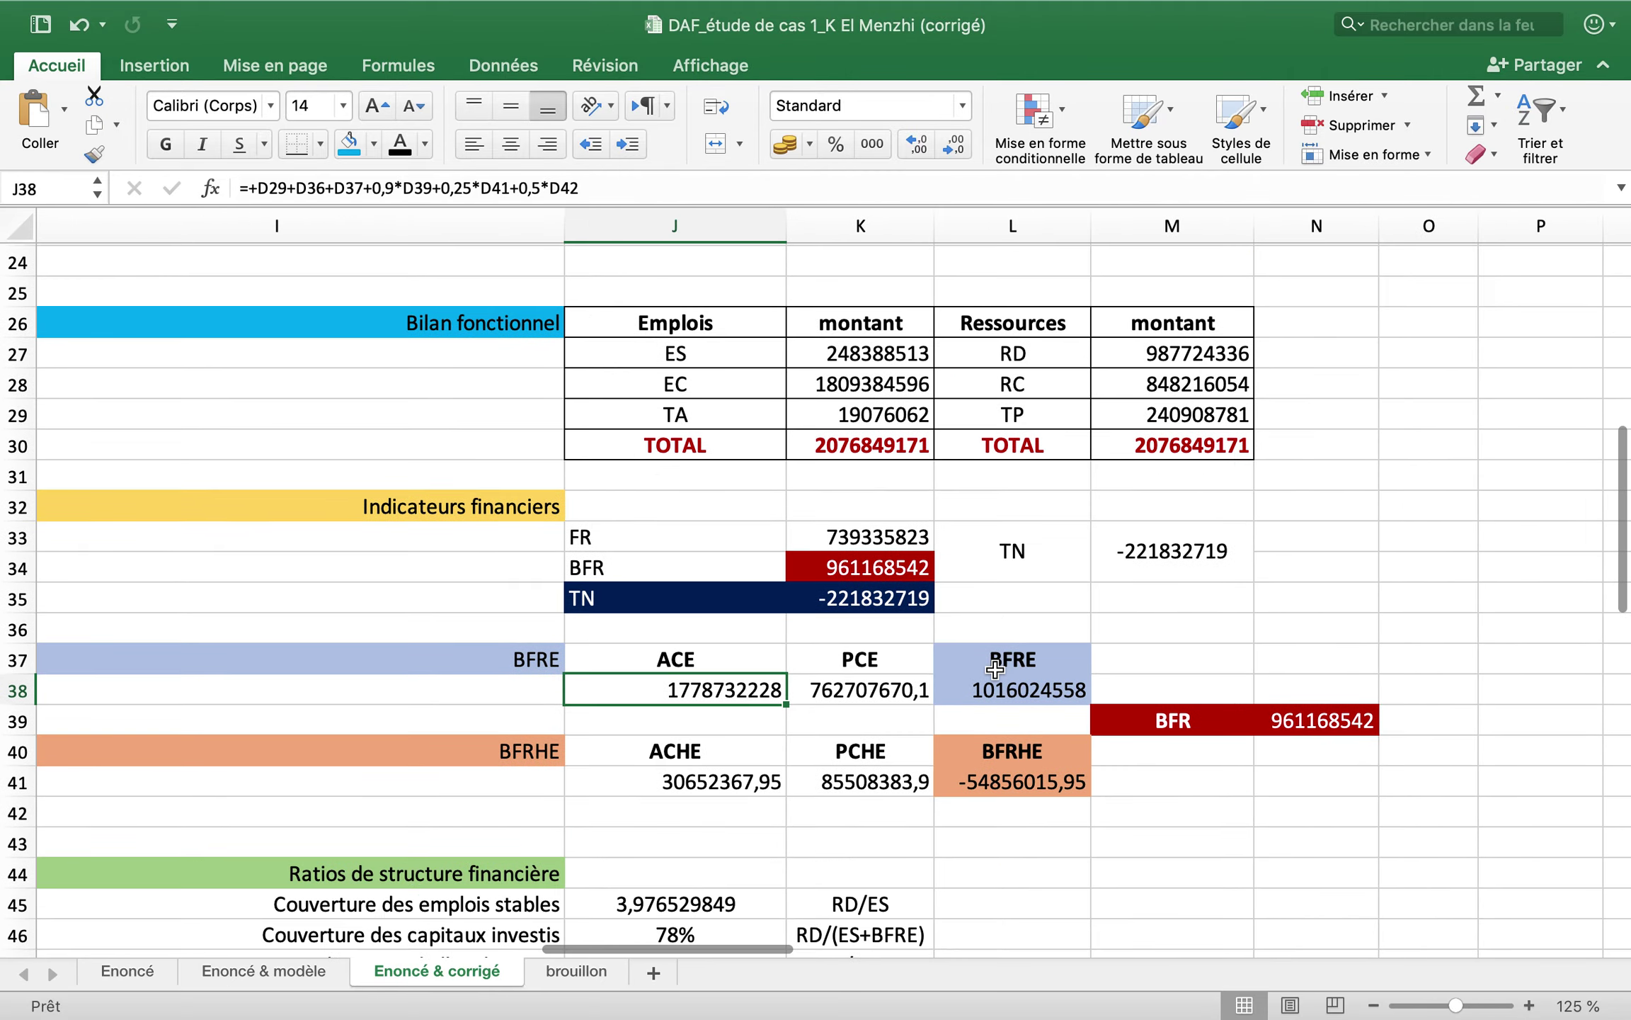
scroll(864, 772, "left", 3)
scroll(864, 772, "down", 5)
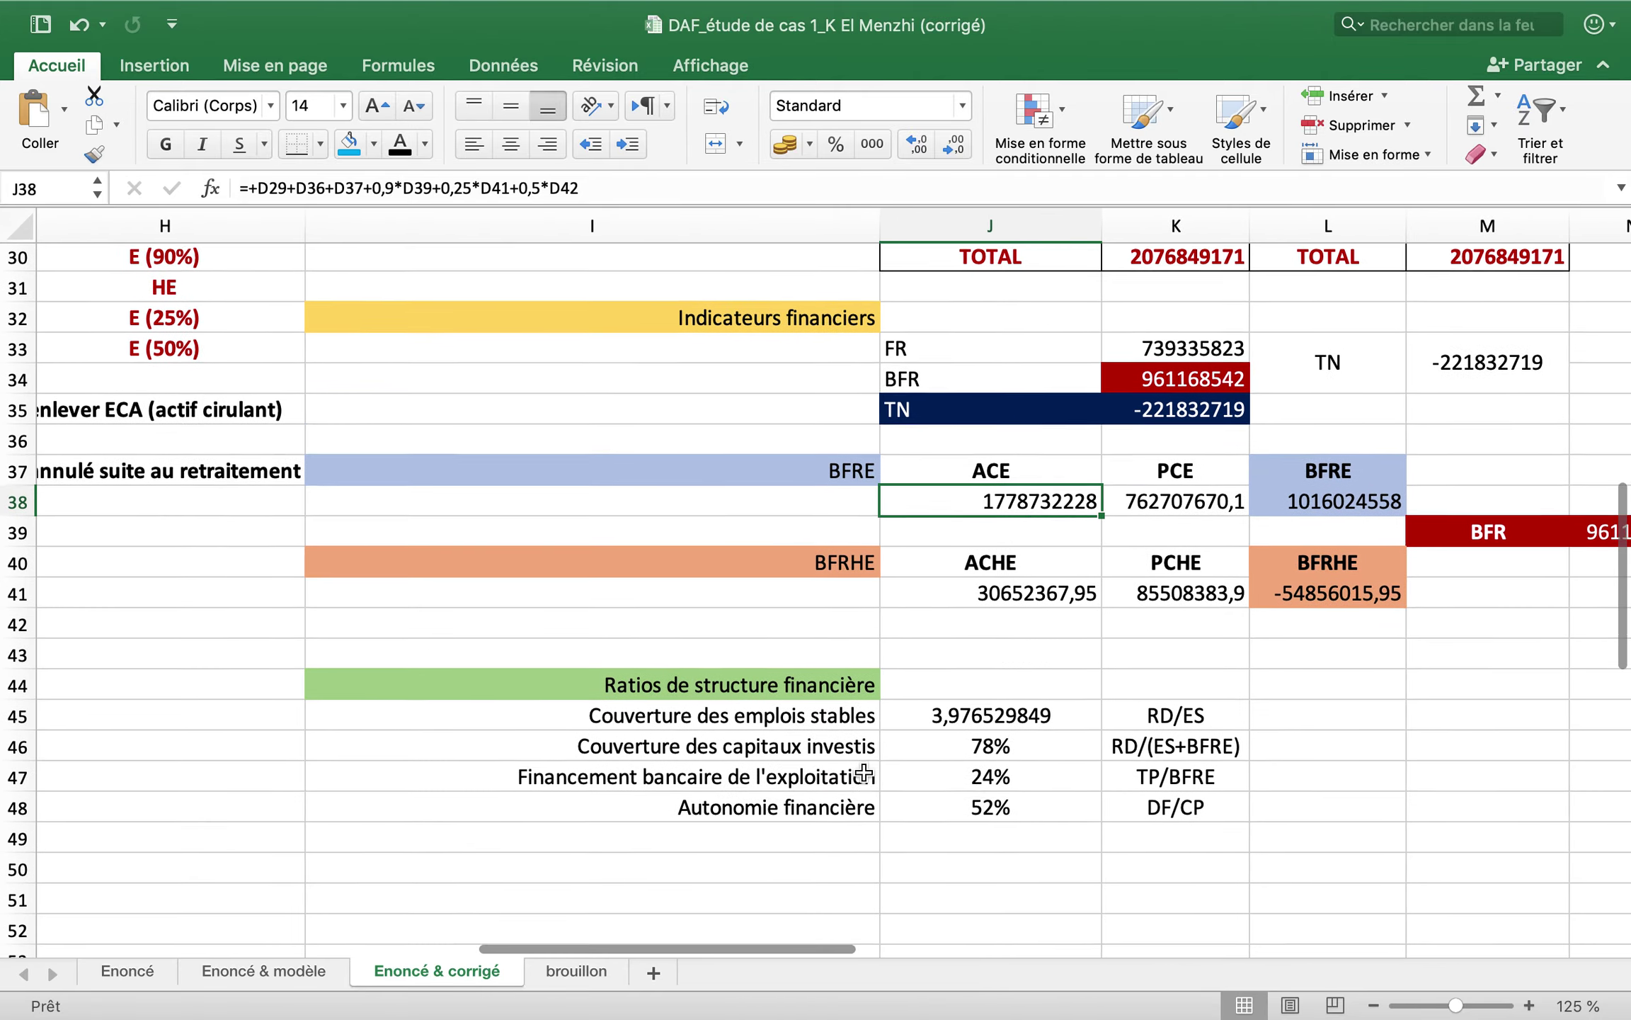
- Review the E and HE classification of the current liabilities and inspect the PCE formula in K38
scroll(864, 772, "up", 5)
scroll(864, 772, "up", 2)
scroll(864, 772, "left", 5)
scroll(864, 772, "down", 3)
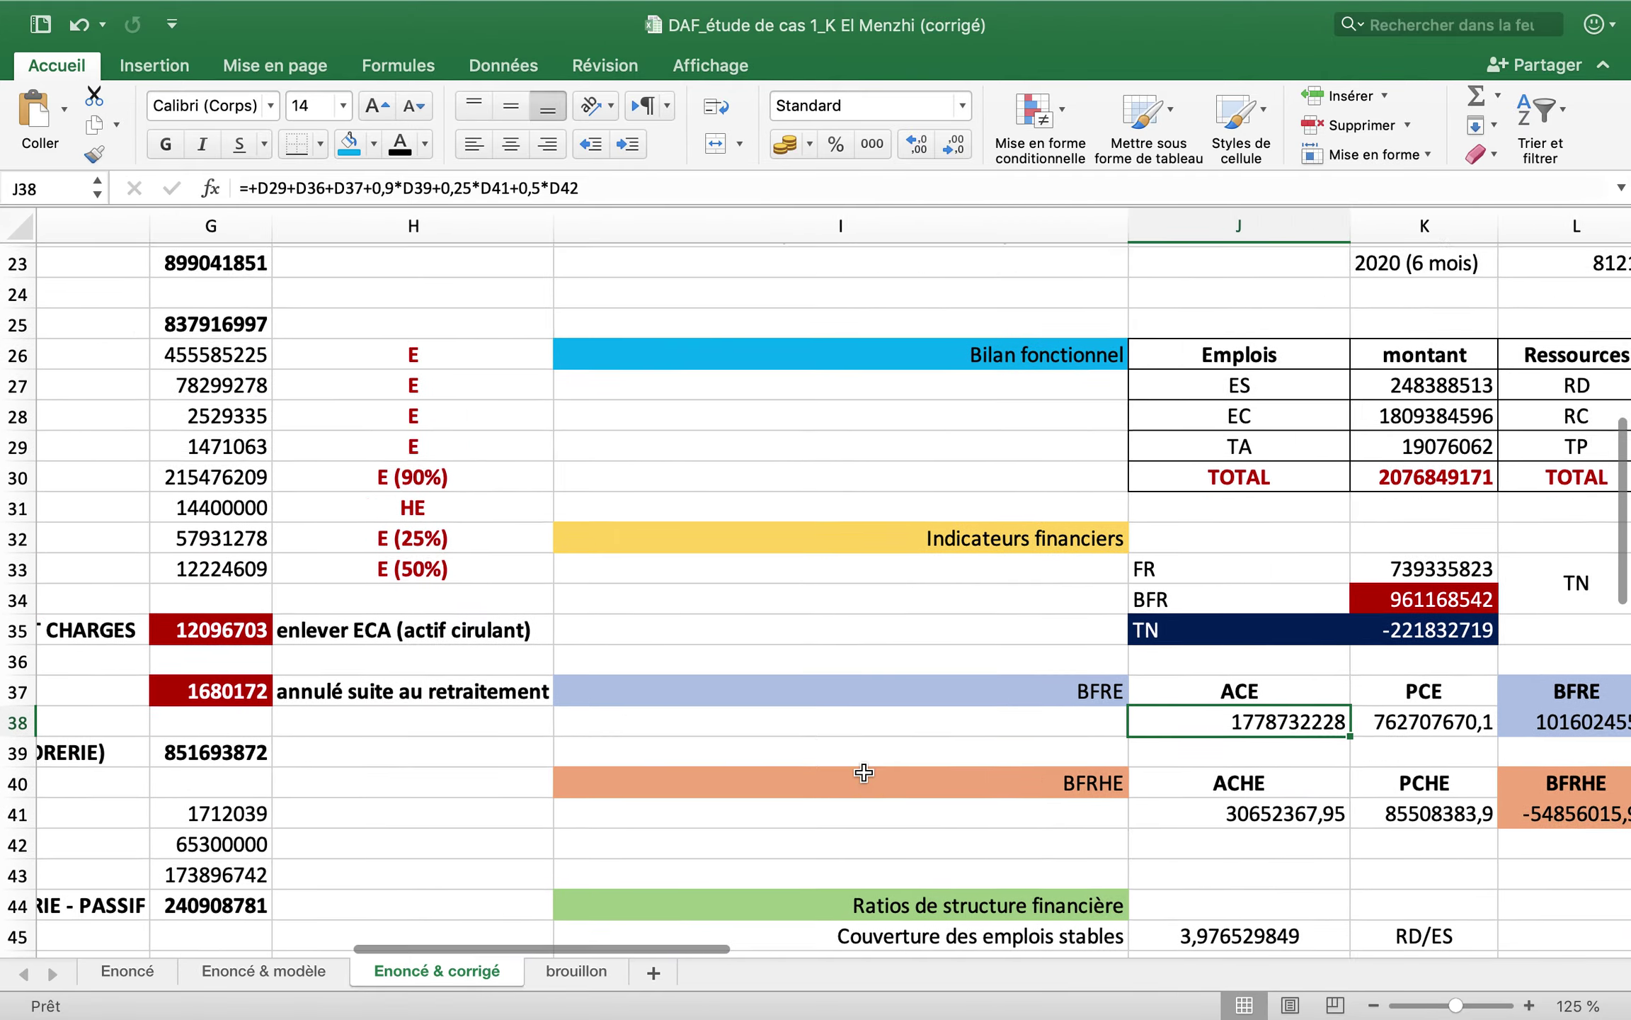
scroll(863, 772, "left", 5)
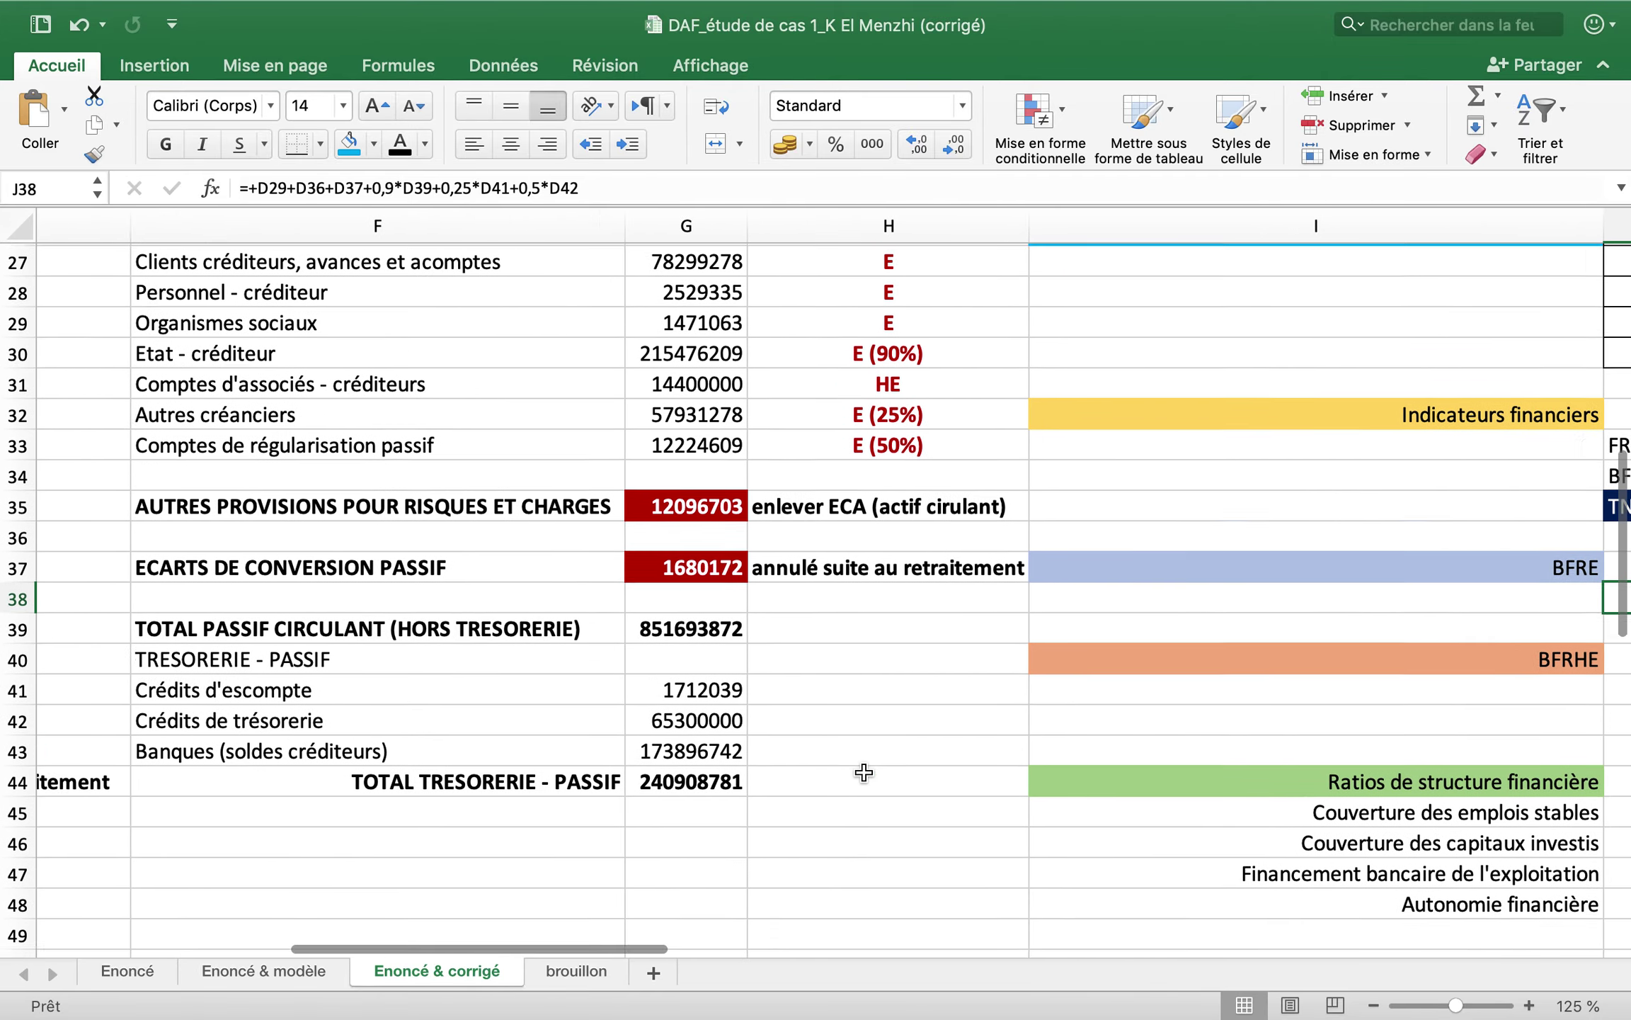
scroll(863, 772, "up", 2)
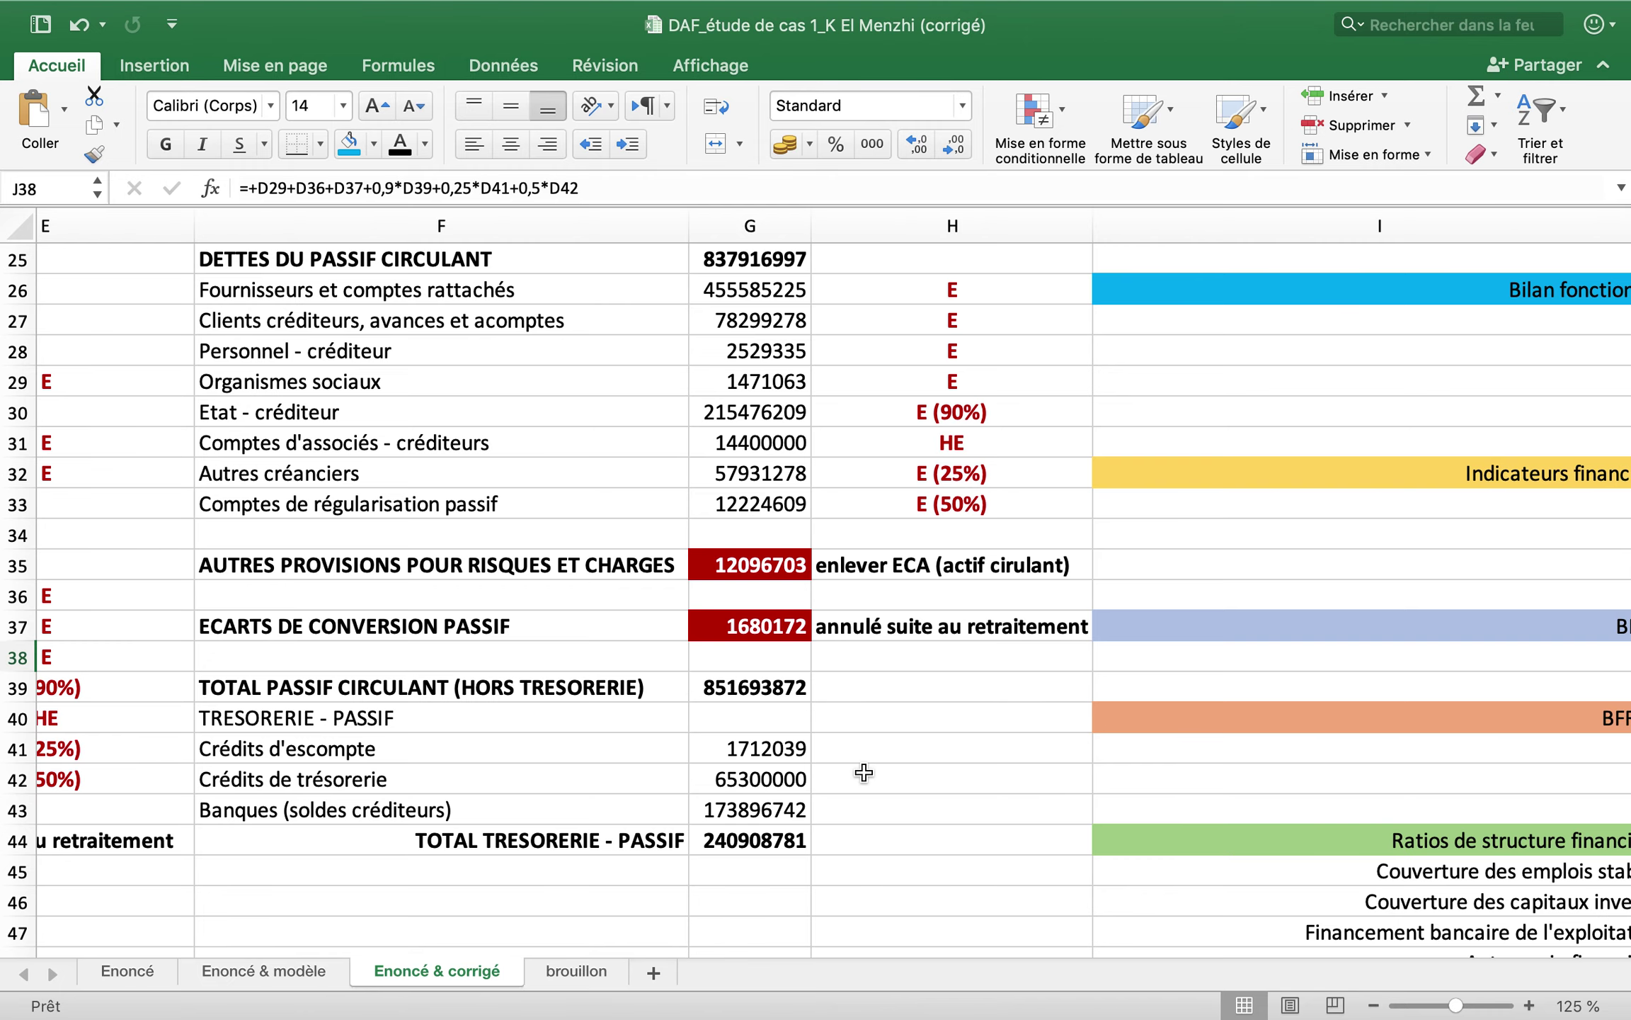
scroll(864, 772, "right", 8)
scroll(864, 771, "up", 2)
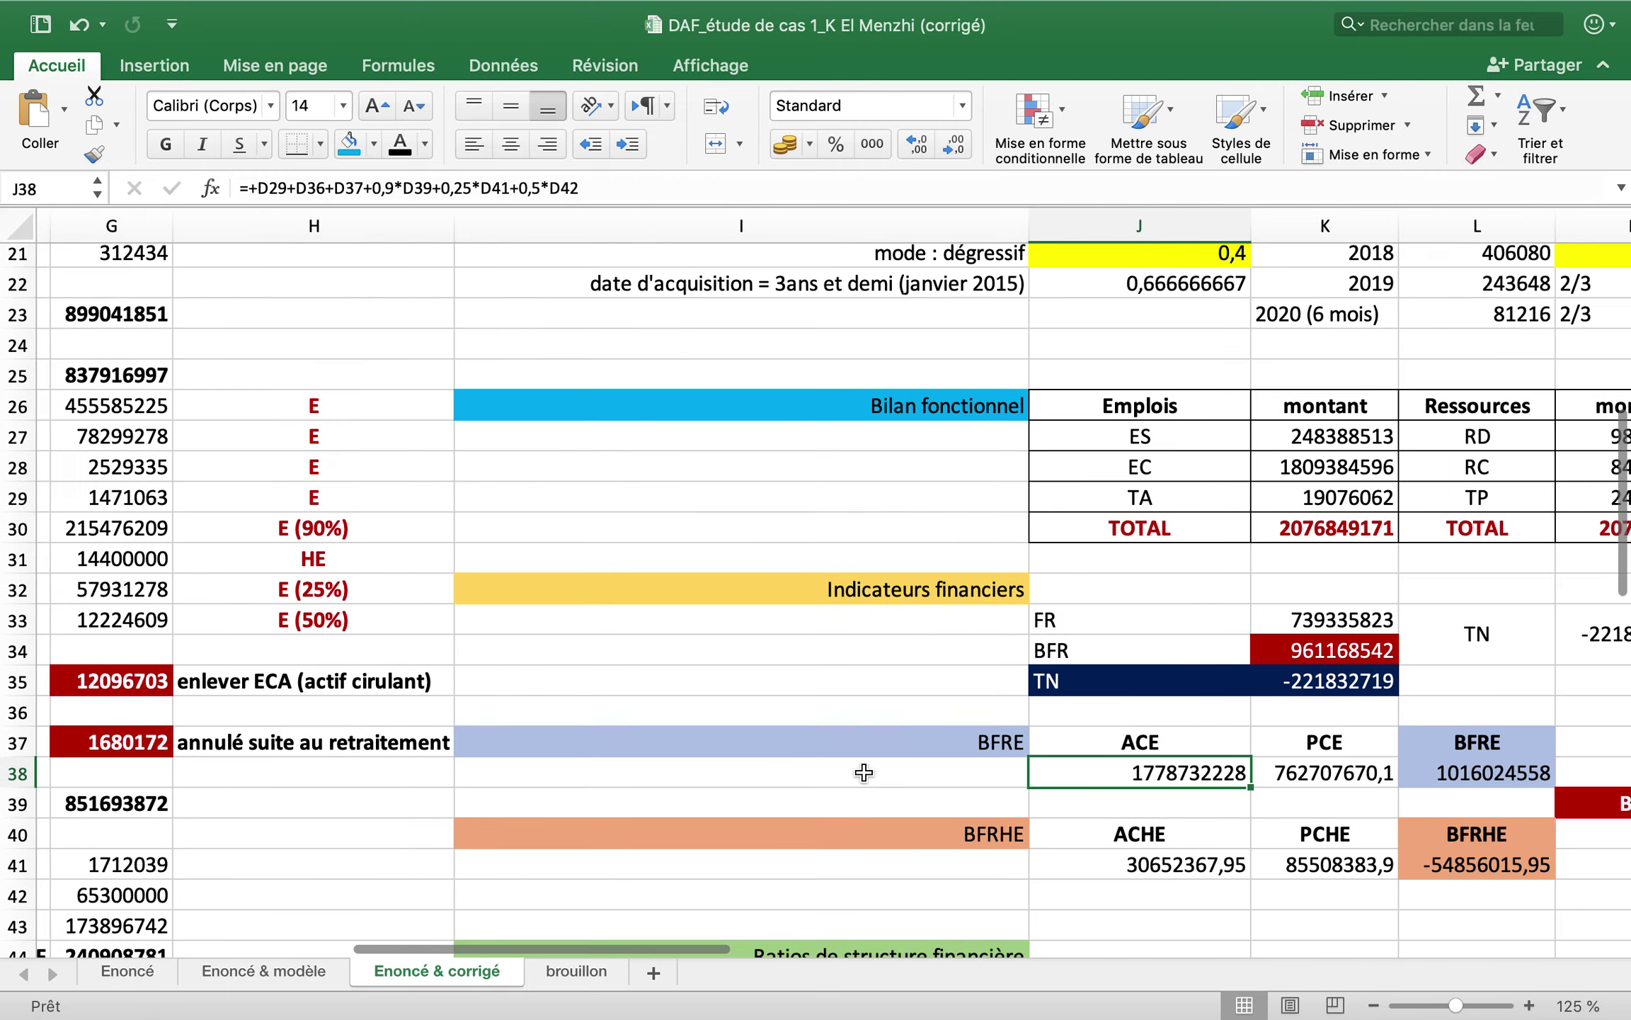
scroll(863, 772, "down", 2)
scroll(864, 772, "right", 2)
scroll(863, 771, "down", 1)
left_click(1006, 676)
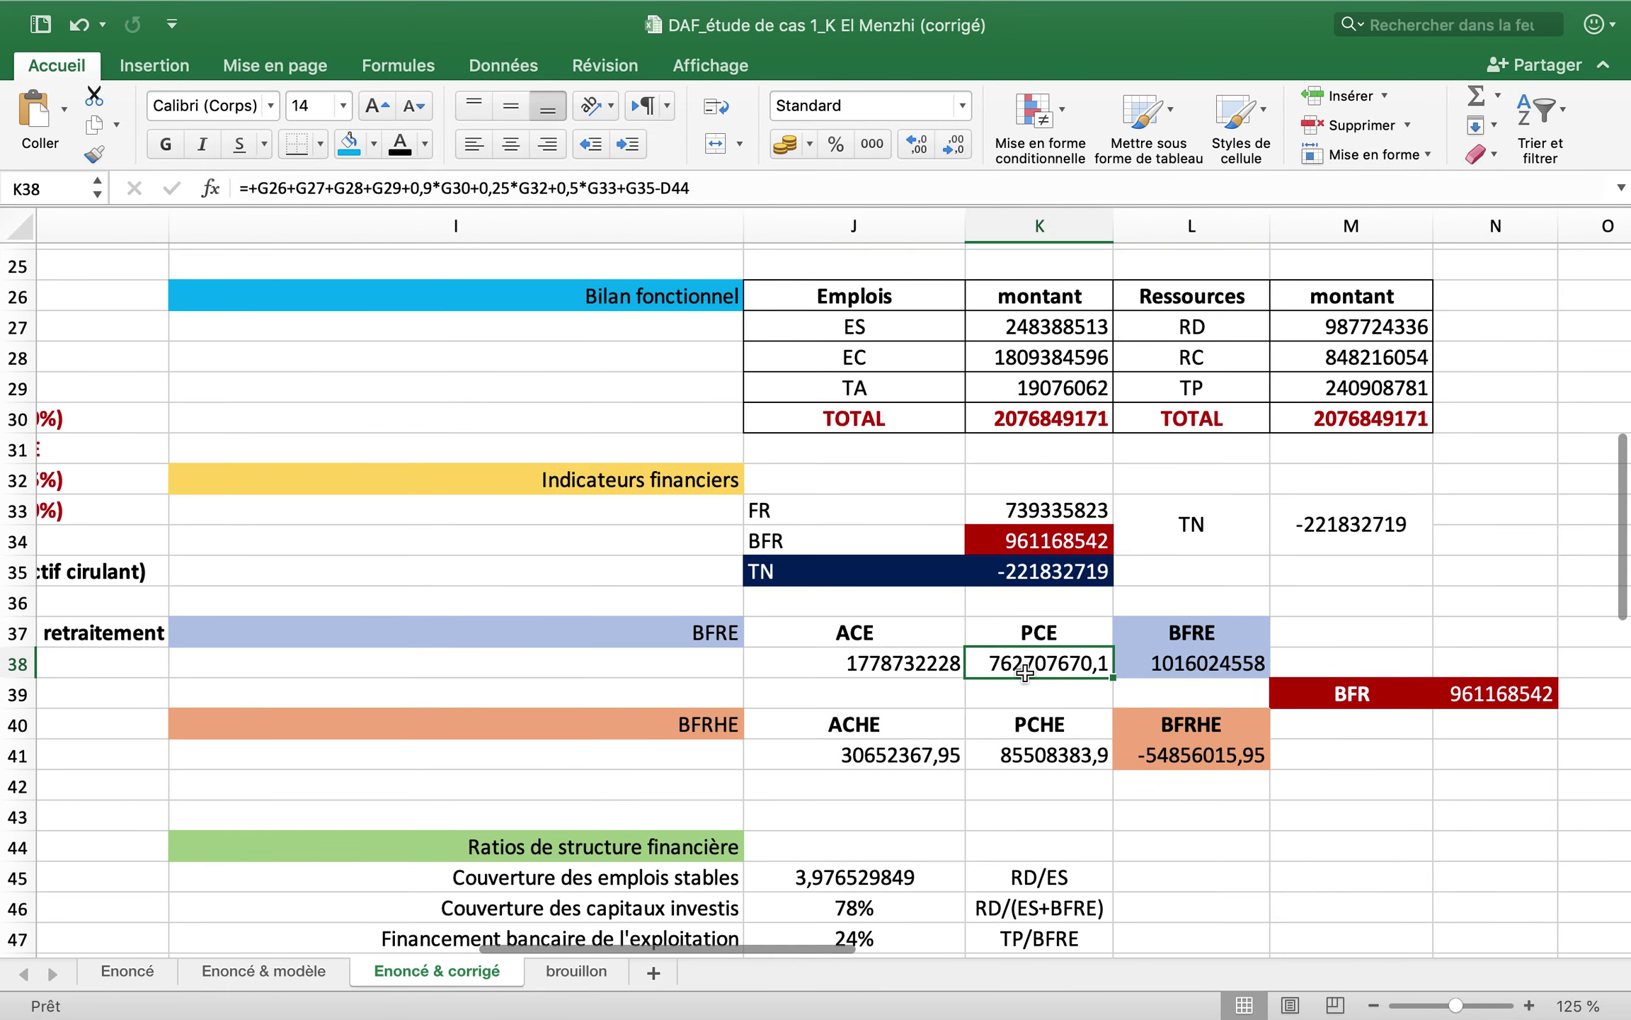
- Inspect the formulas of the four financial structure ratios in J45 to J48
scroll(987, 843, "down", 3)
scroll(988, 842, "right", 1)
scroll(988, 842, "up", 1)
scroll(988, 843, "right", 1)
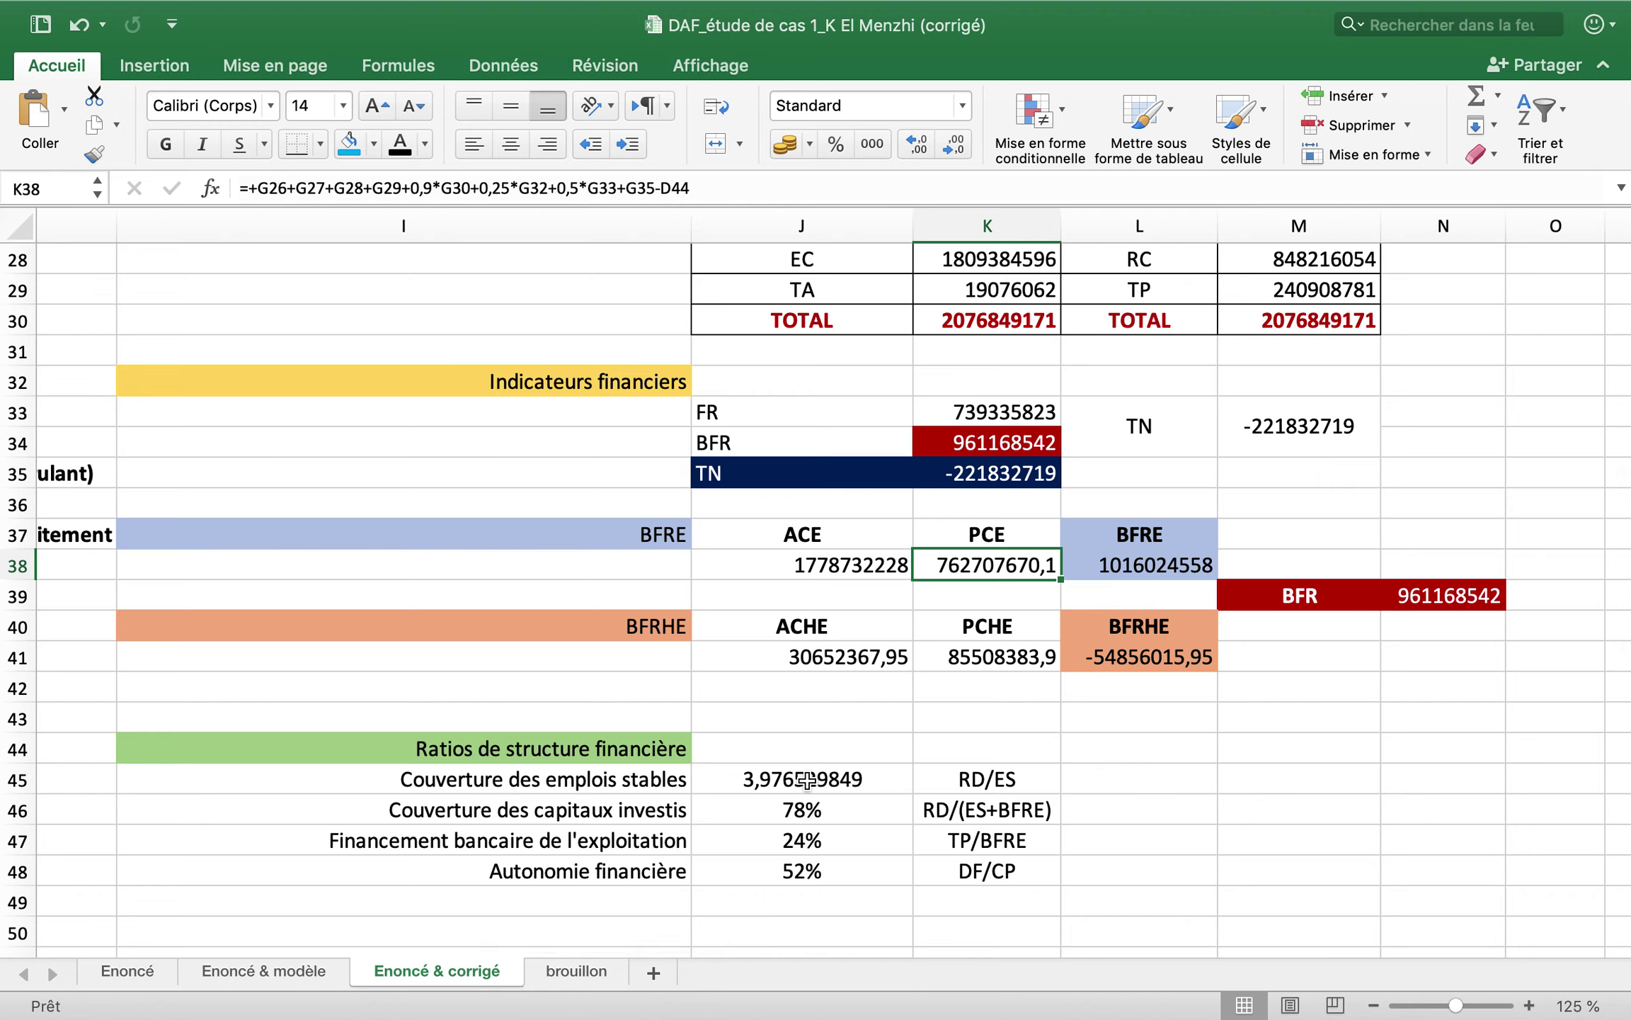
left_click(851, 772)
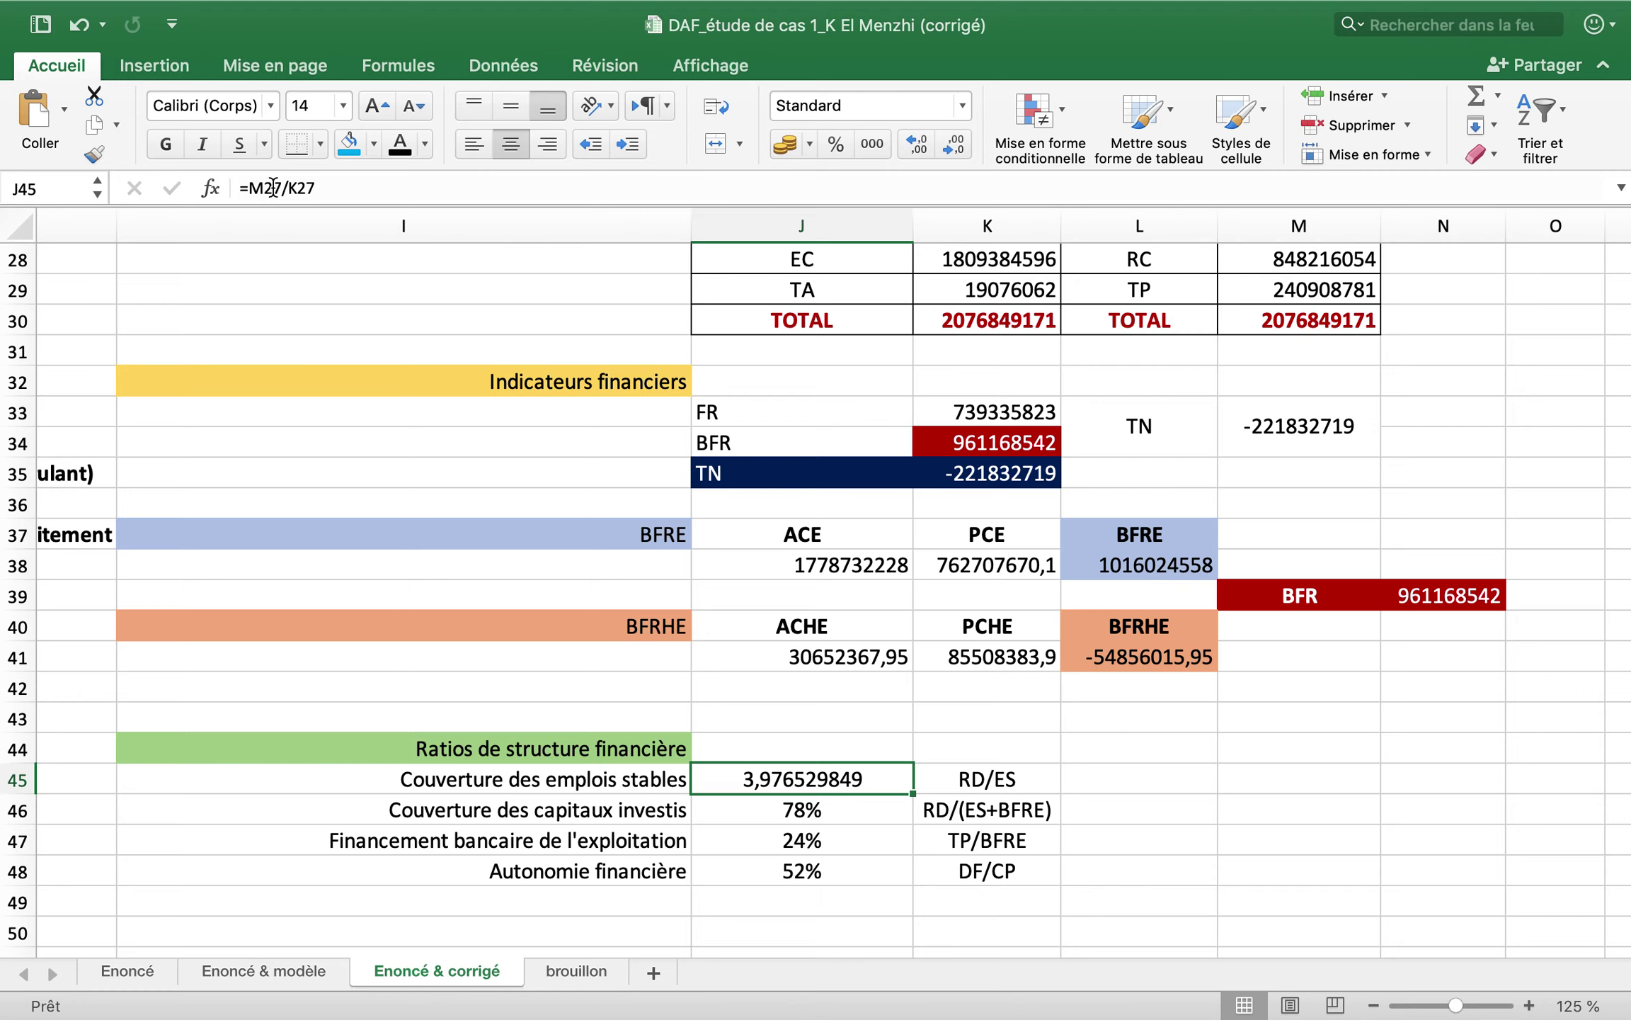
left_click(780, 817)
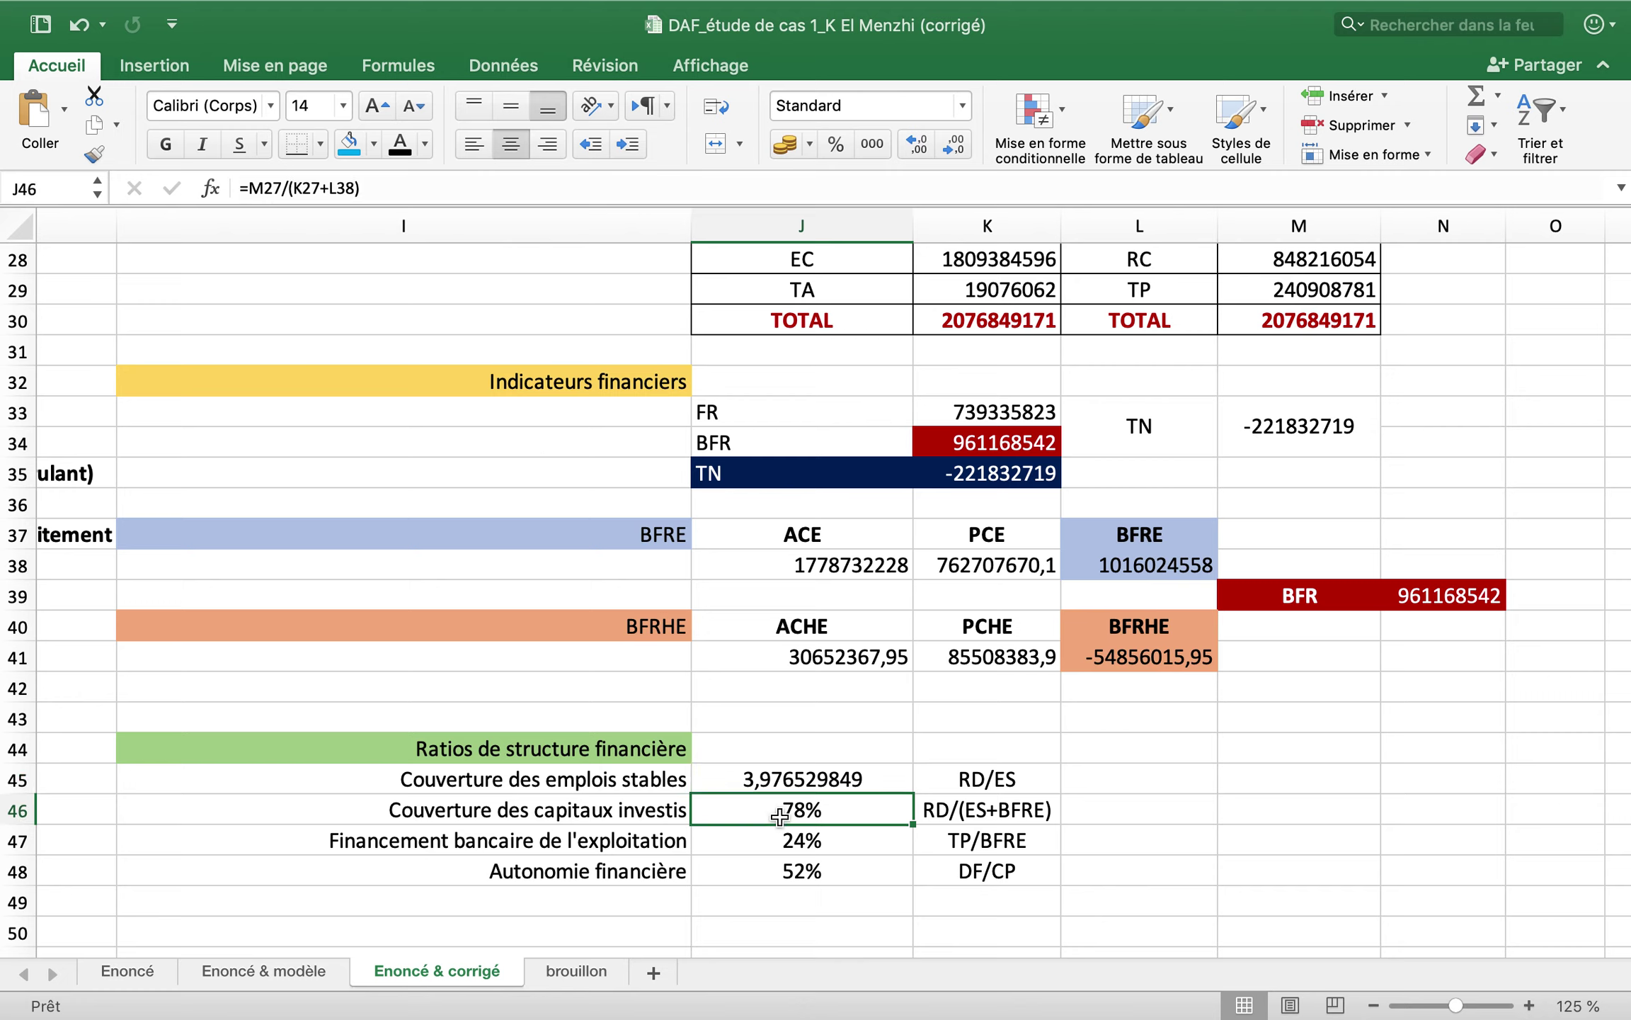
key("Down")
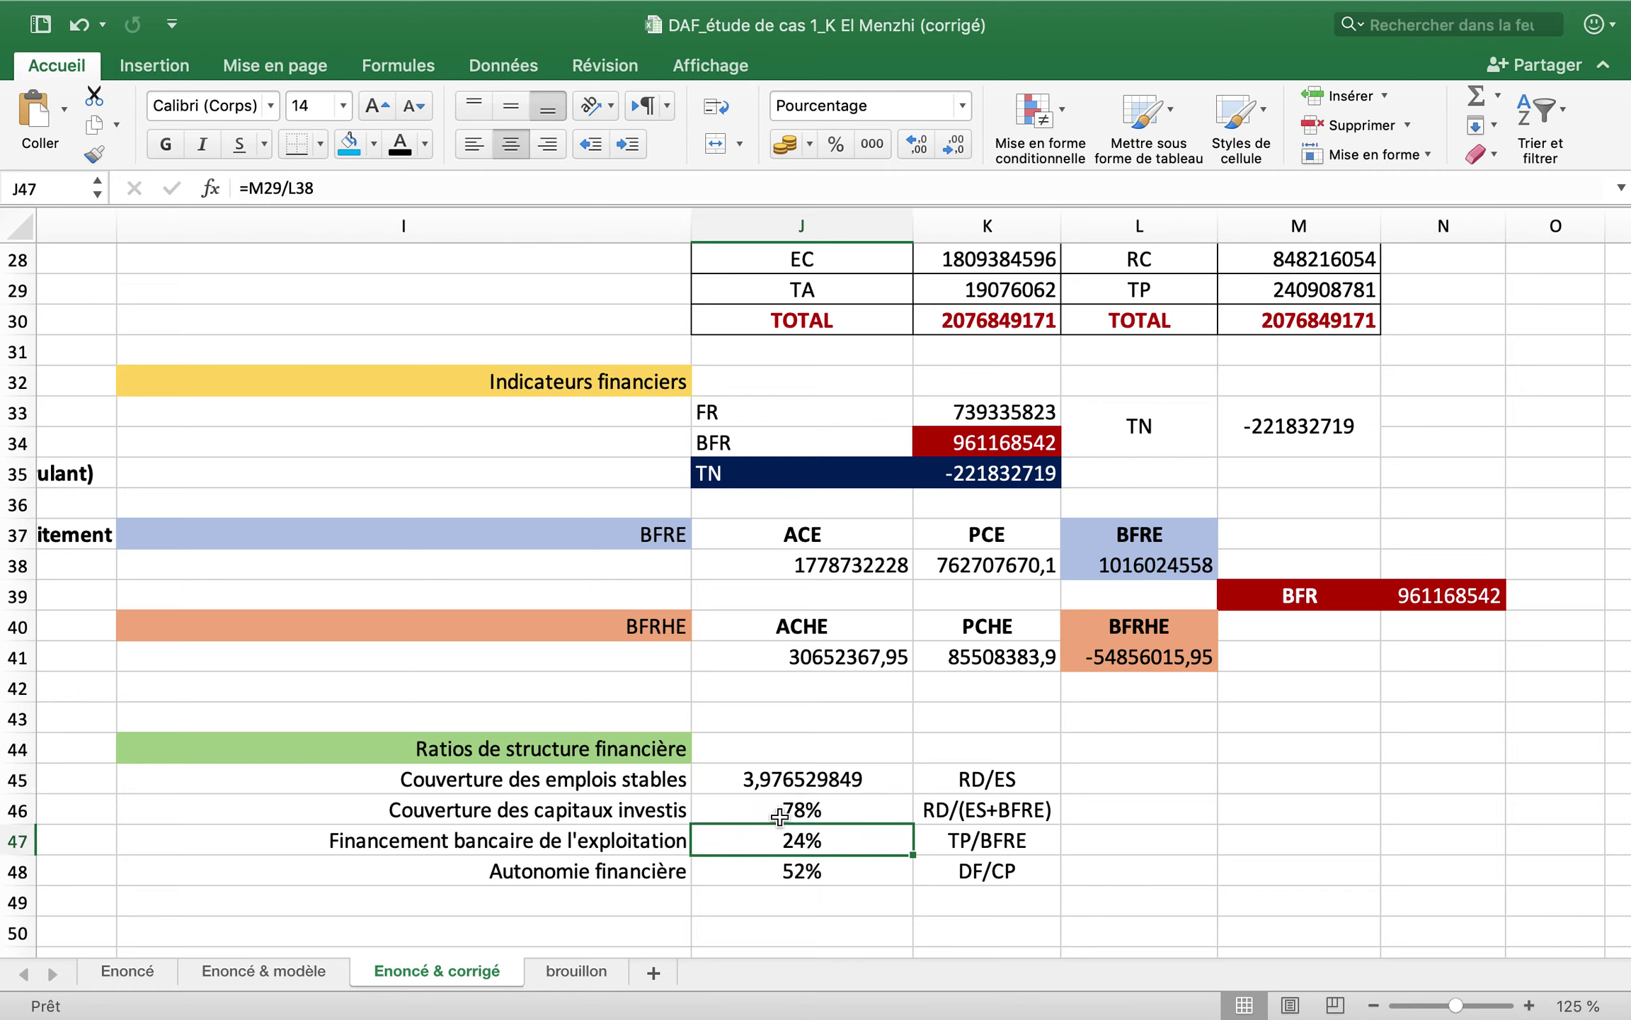
key("Down")
key("Up")
key("Up")
key("Up")
key("Up")
key("Up")
key("Up")
- Inspect the BFR cross-check formula in N39, which adds BFRE and BFRHE
scroll(780, 816, "up", 3)
scroll(779, 817, "right", 1)
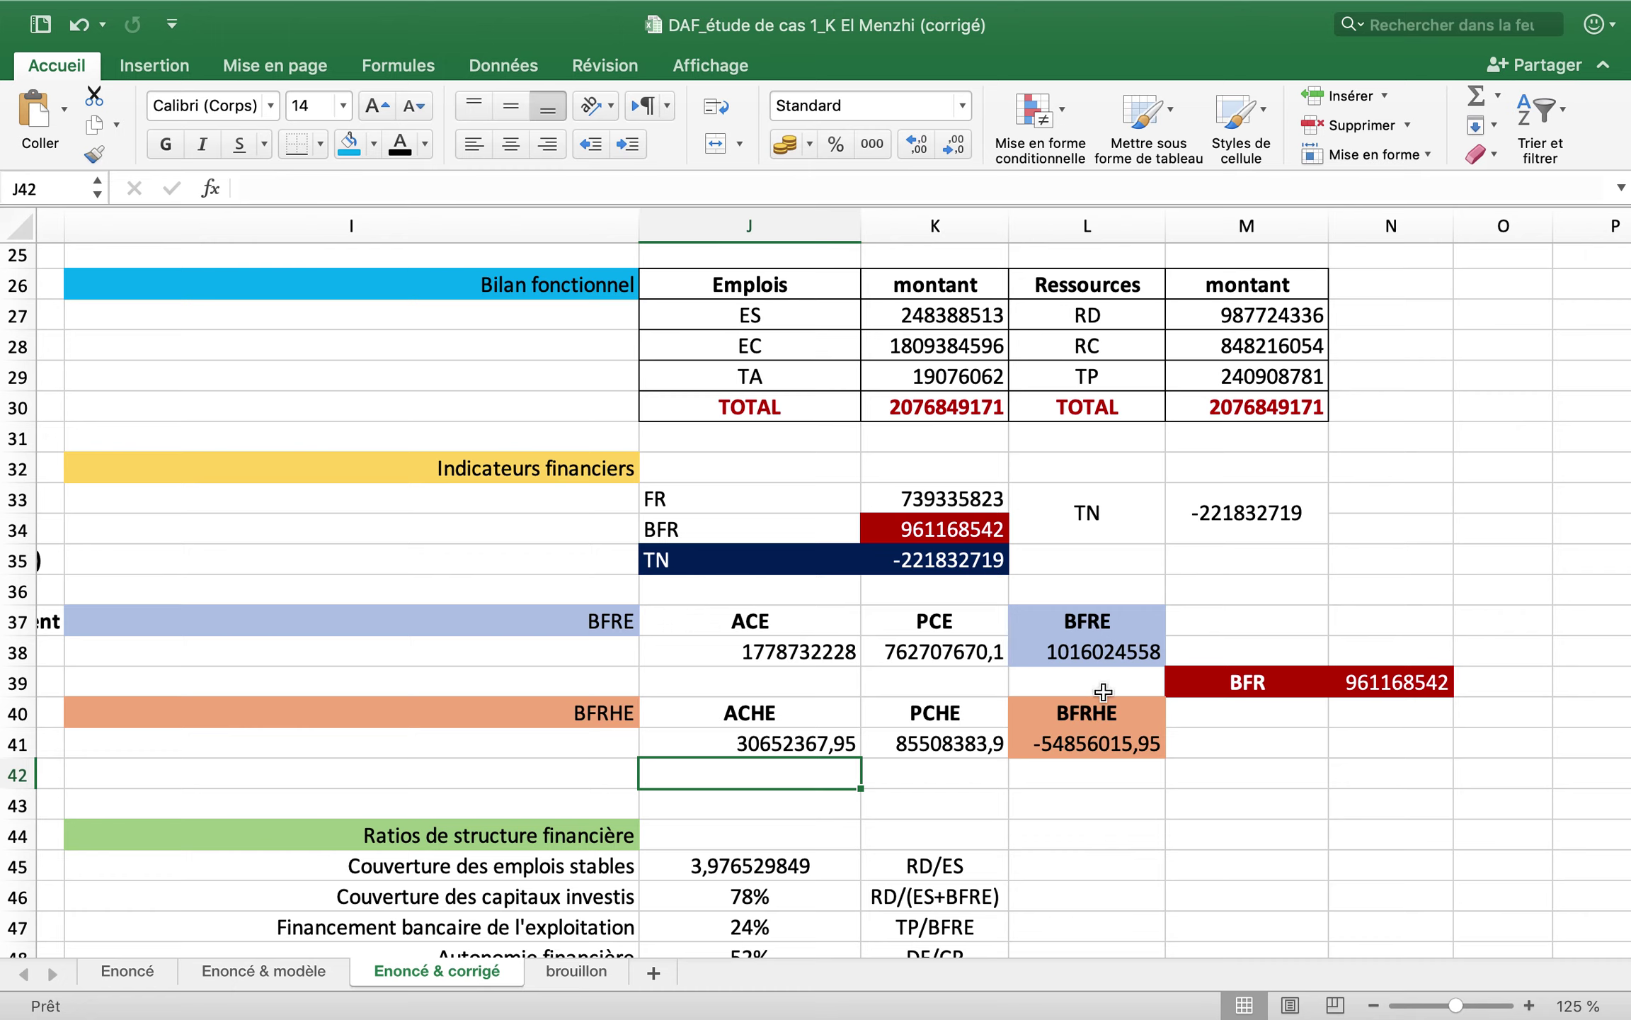
left_click(1378, 674)
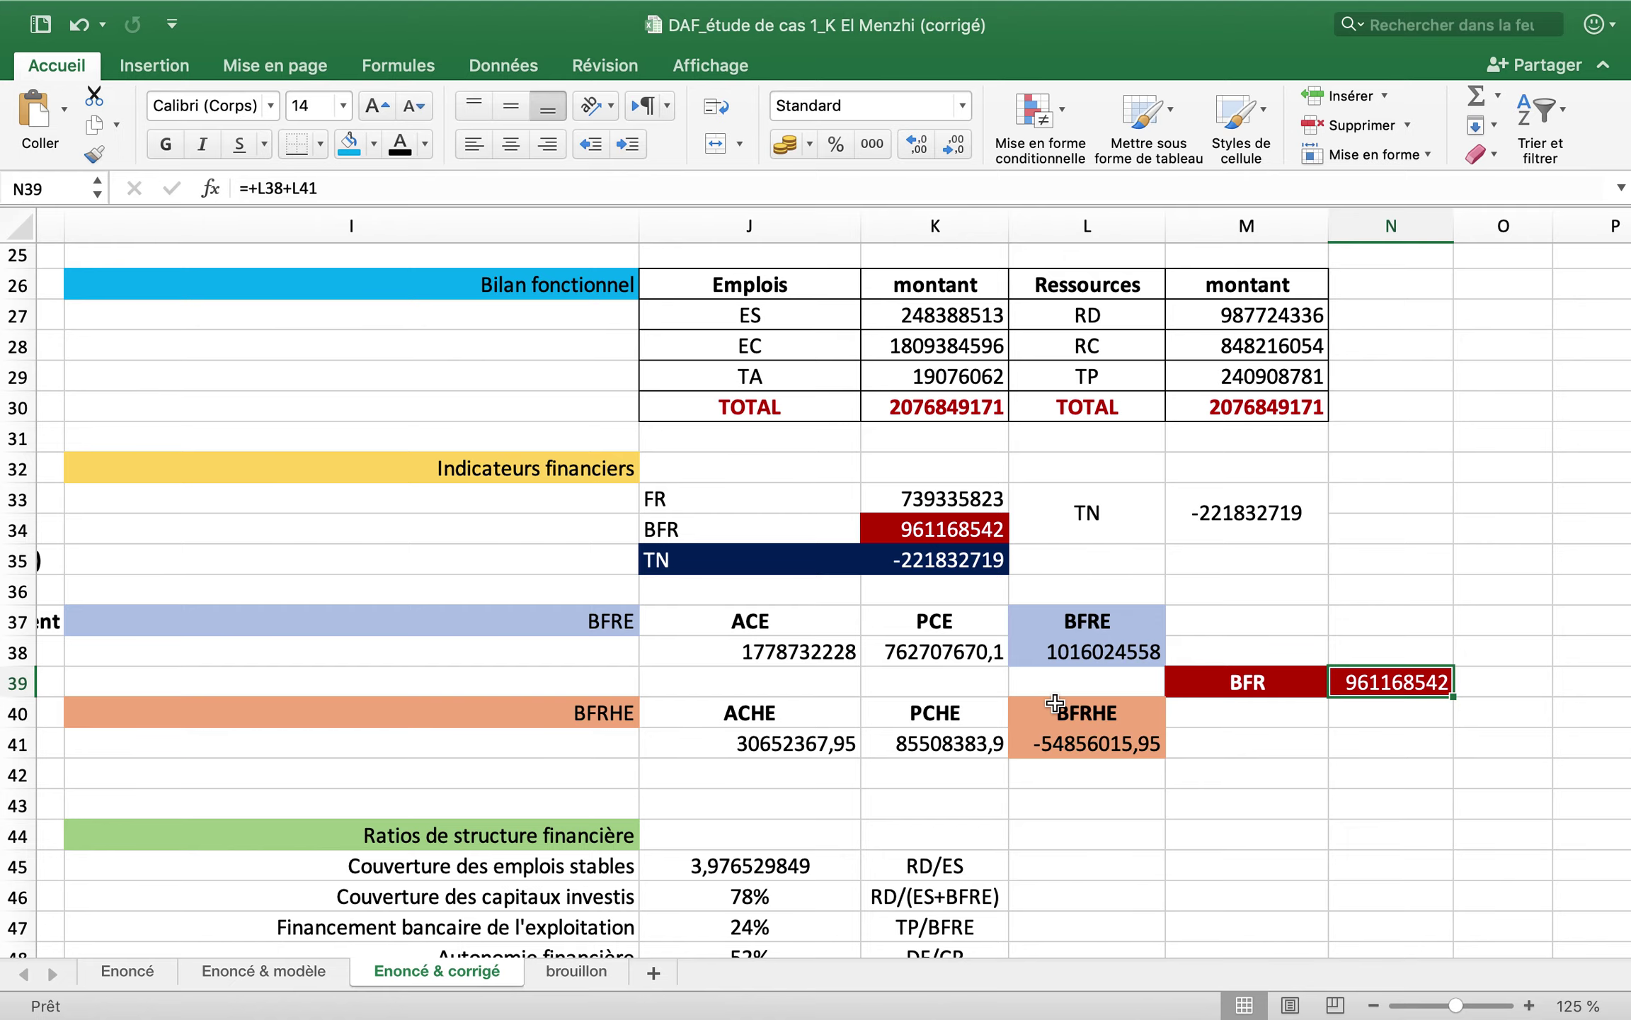
- Examine the current asset classification and the note beside the ECART DE CONVERSION ACTIF line in row 44
scroll(975, 743, "left", 15)
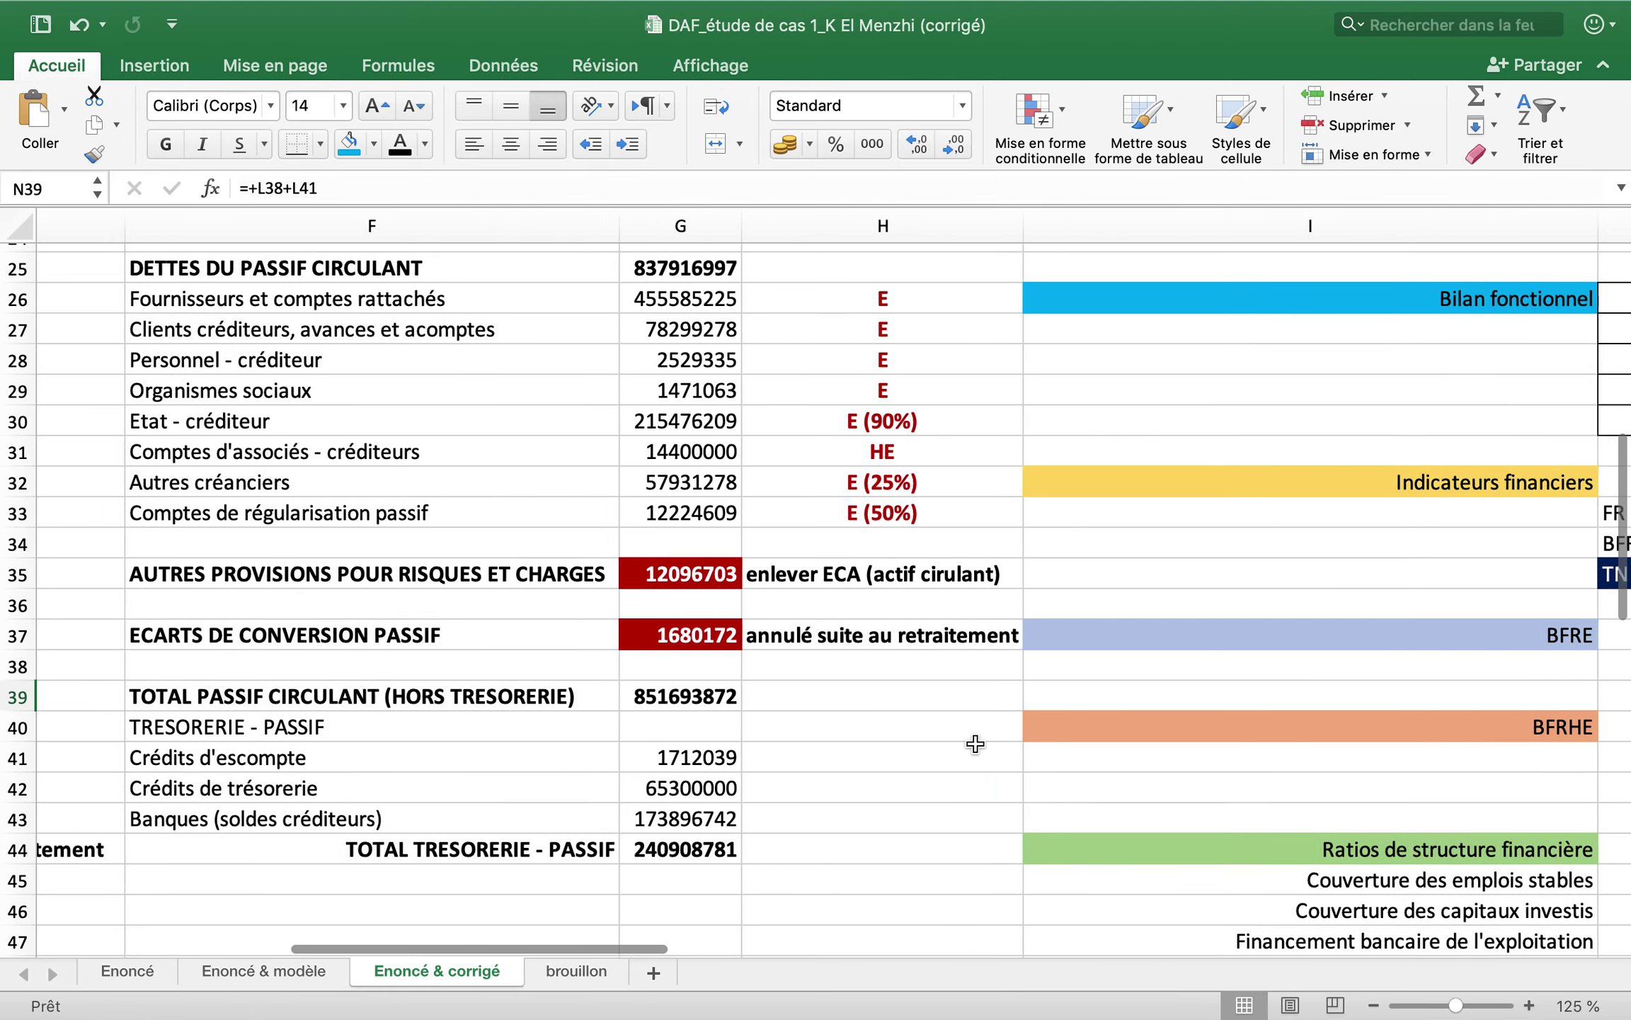
scroll(975, 743, "left", 10)
scroll(975, 743, "down", 5)
scroll(975, 743, "left", 5)
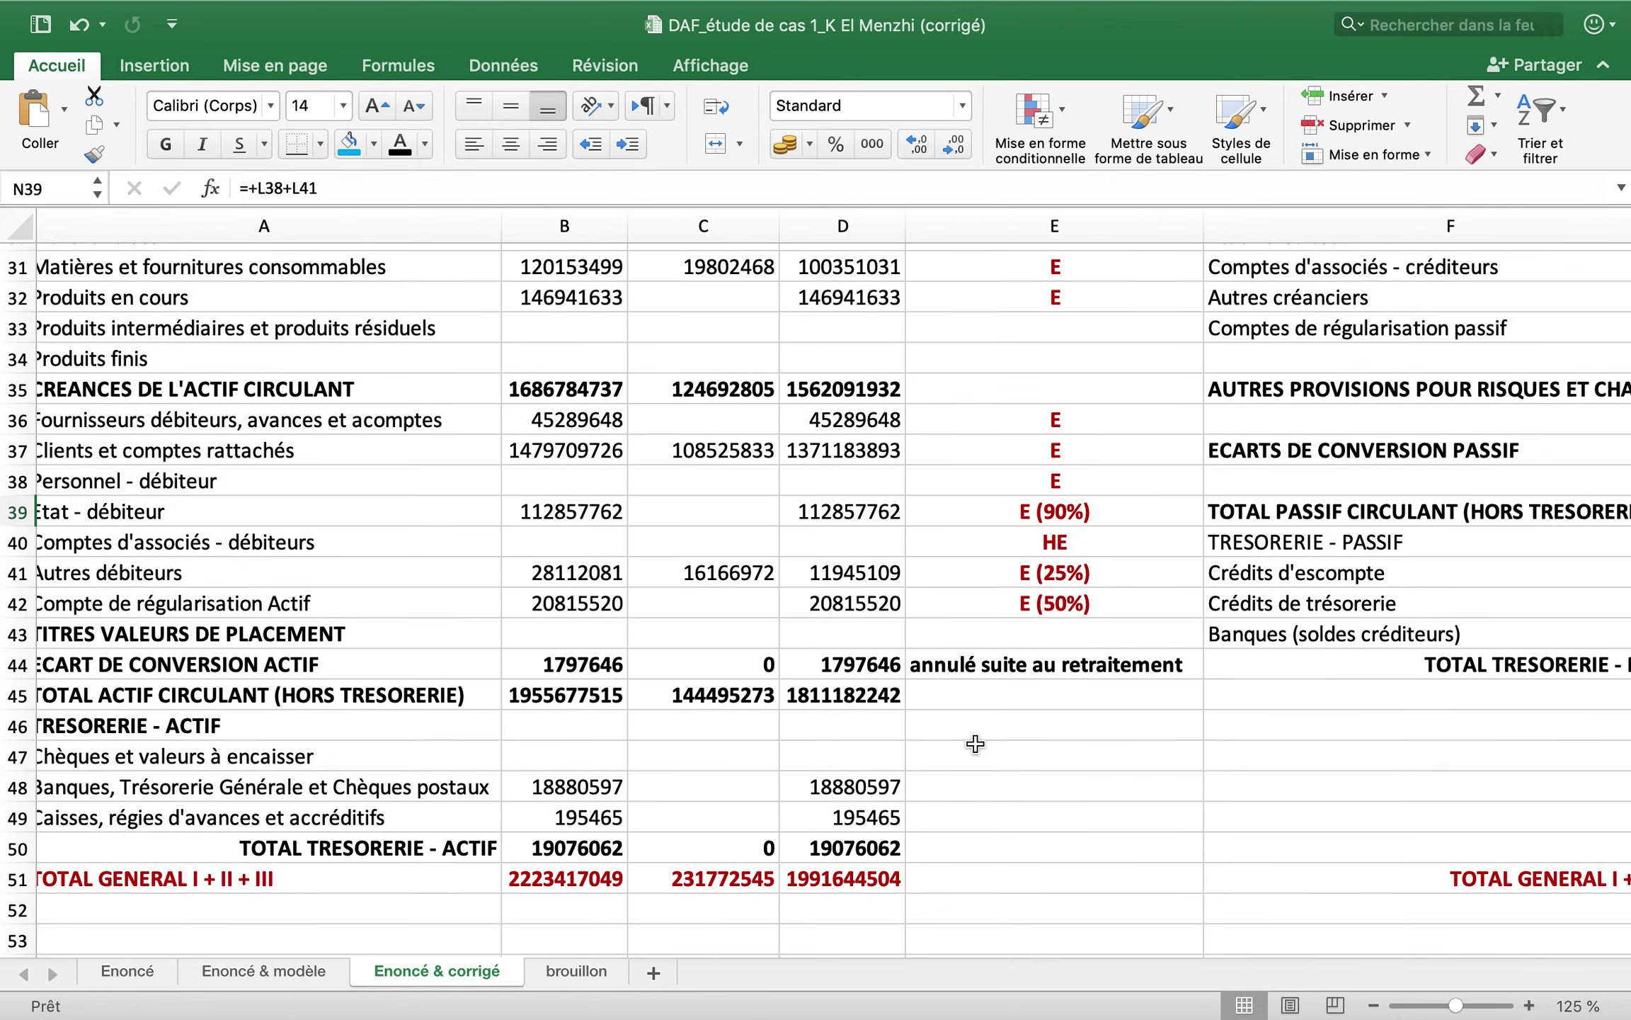
scroll(976, 743, "down", 1)
scroll(976, 743, "up", 1)
scroll(976, 743, "left", 1)
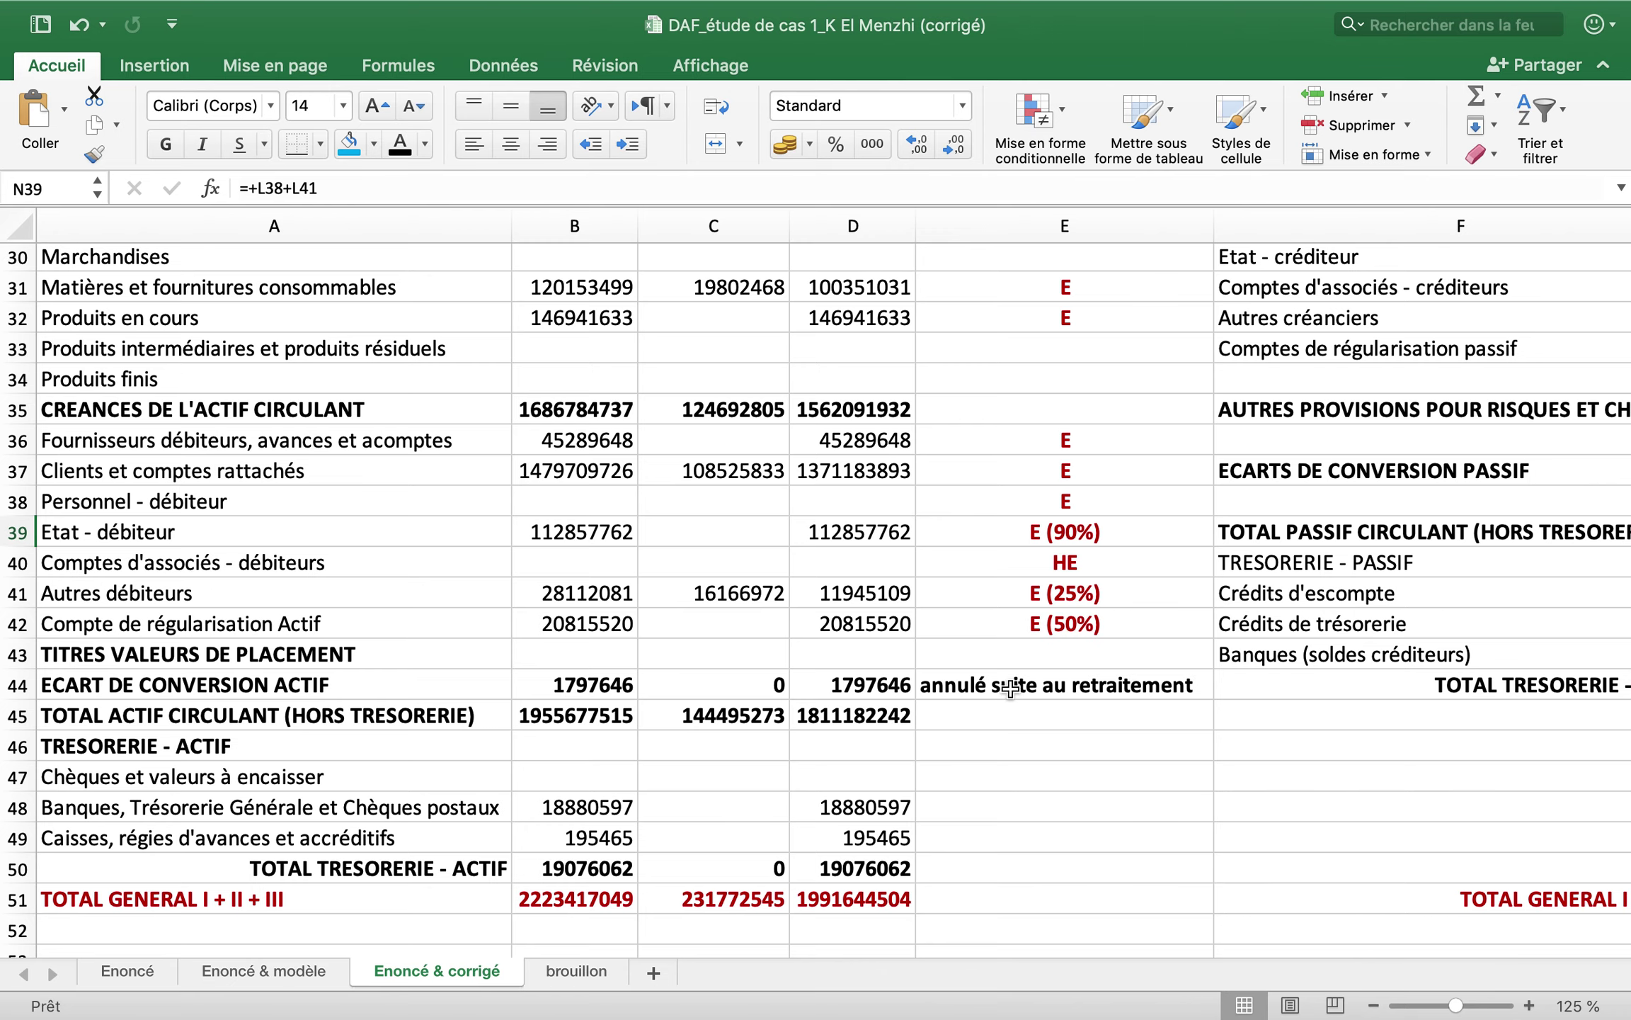
scroll(1011, 687, "up", 1)
scroll(1010, 687, "right", 1)
scroll(1011, 687, "right", 2)
scroll(1010, 687, "up", 1)
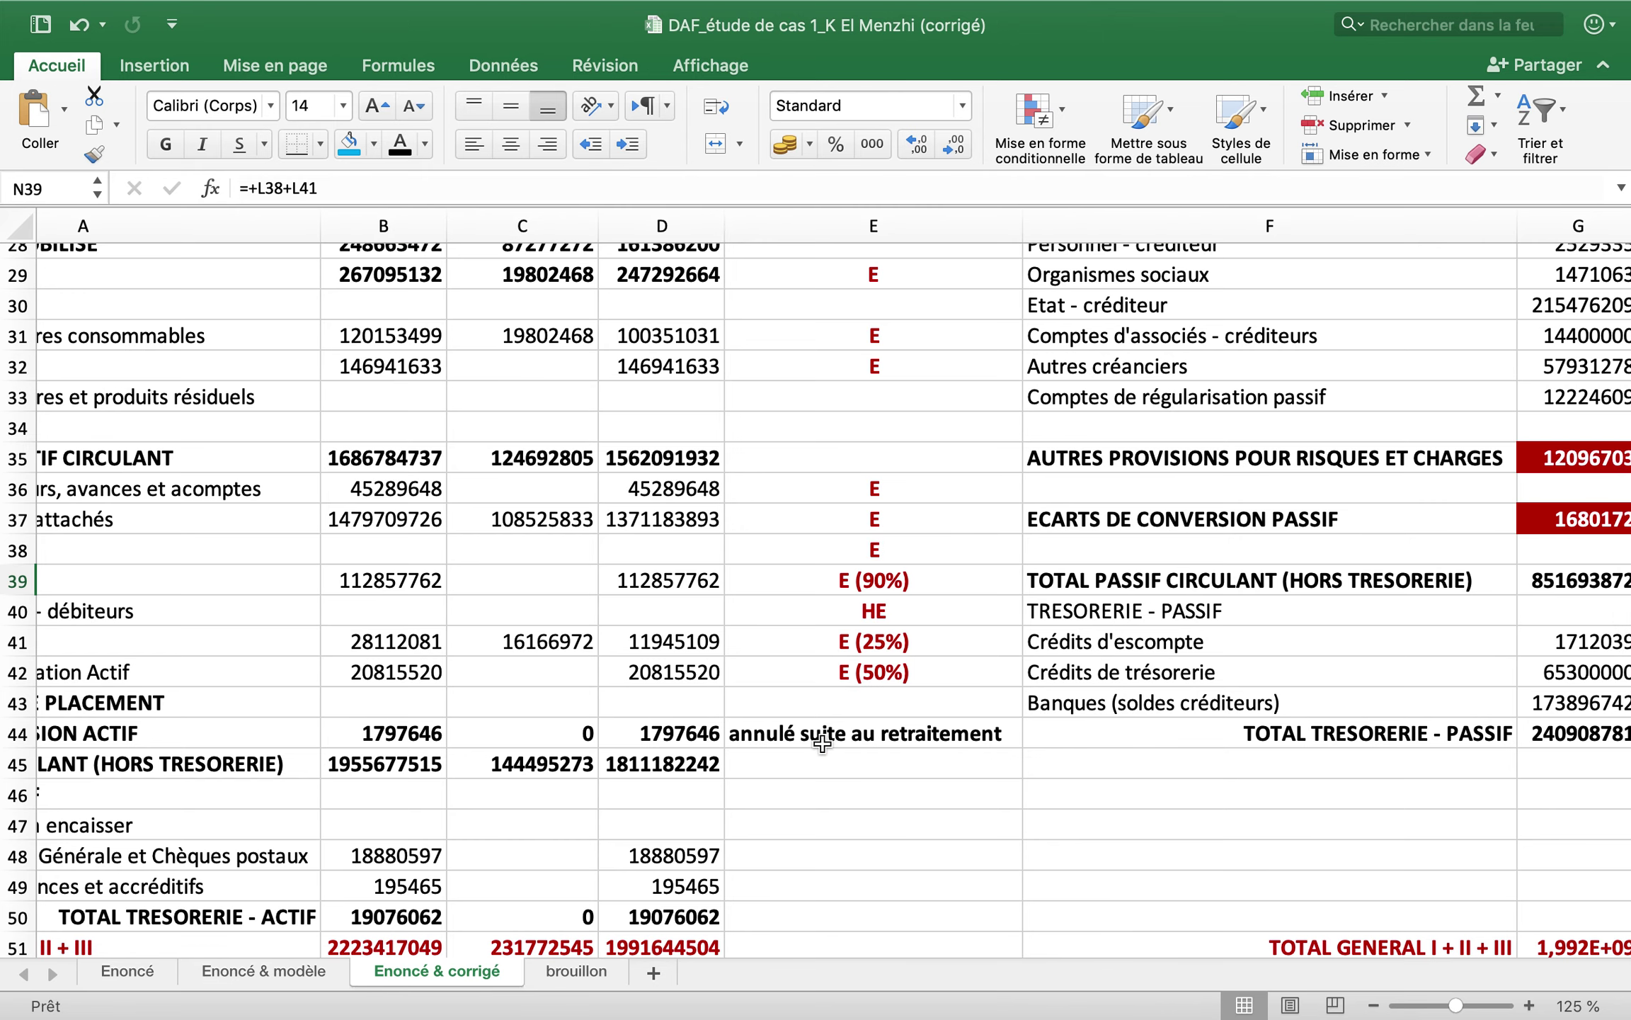
scroll(821, 742, "left", 3)
scroll(821, 742, "down", 1)
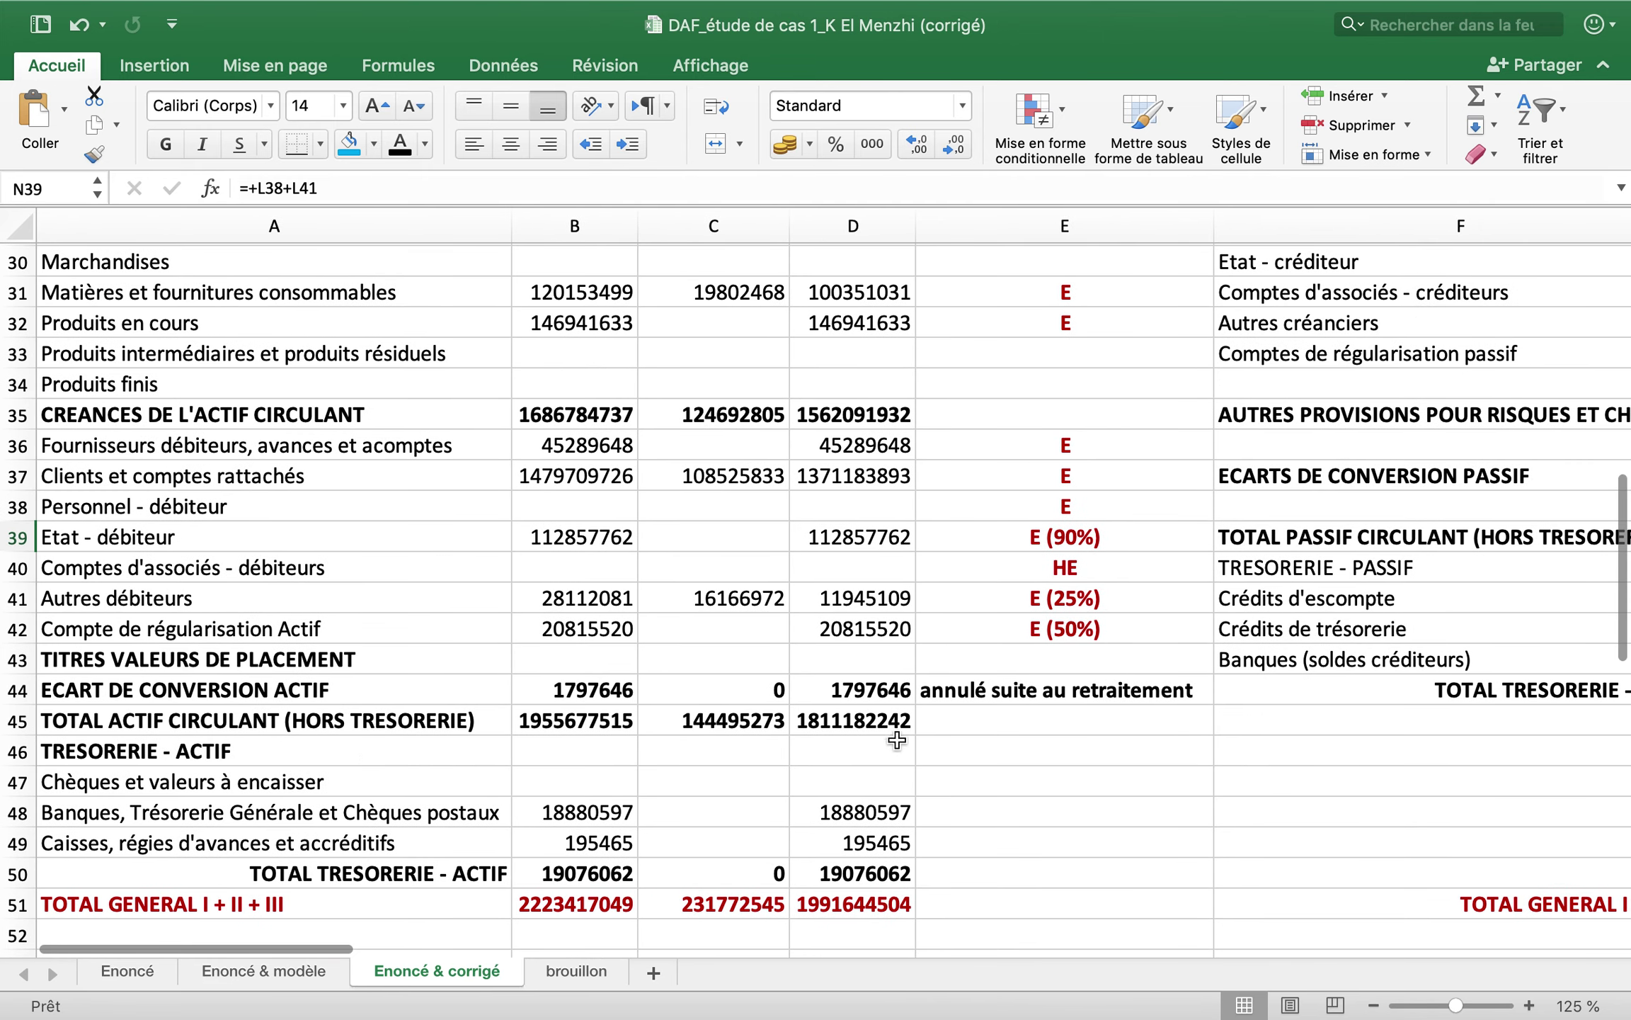
scroll(1001, 705, "right", 7)
scroll(1001, 706, "up", 3)
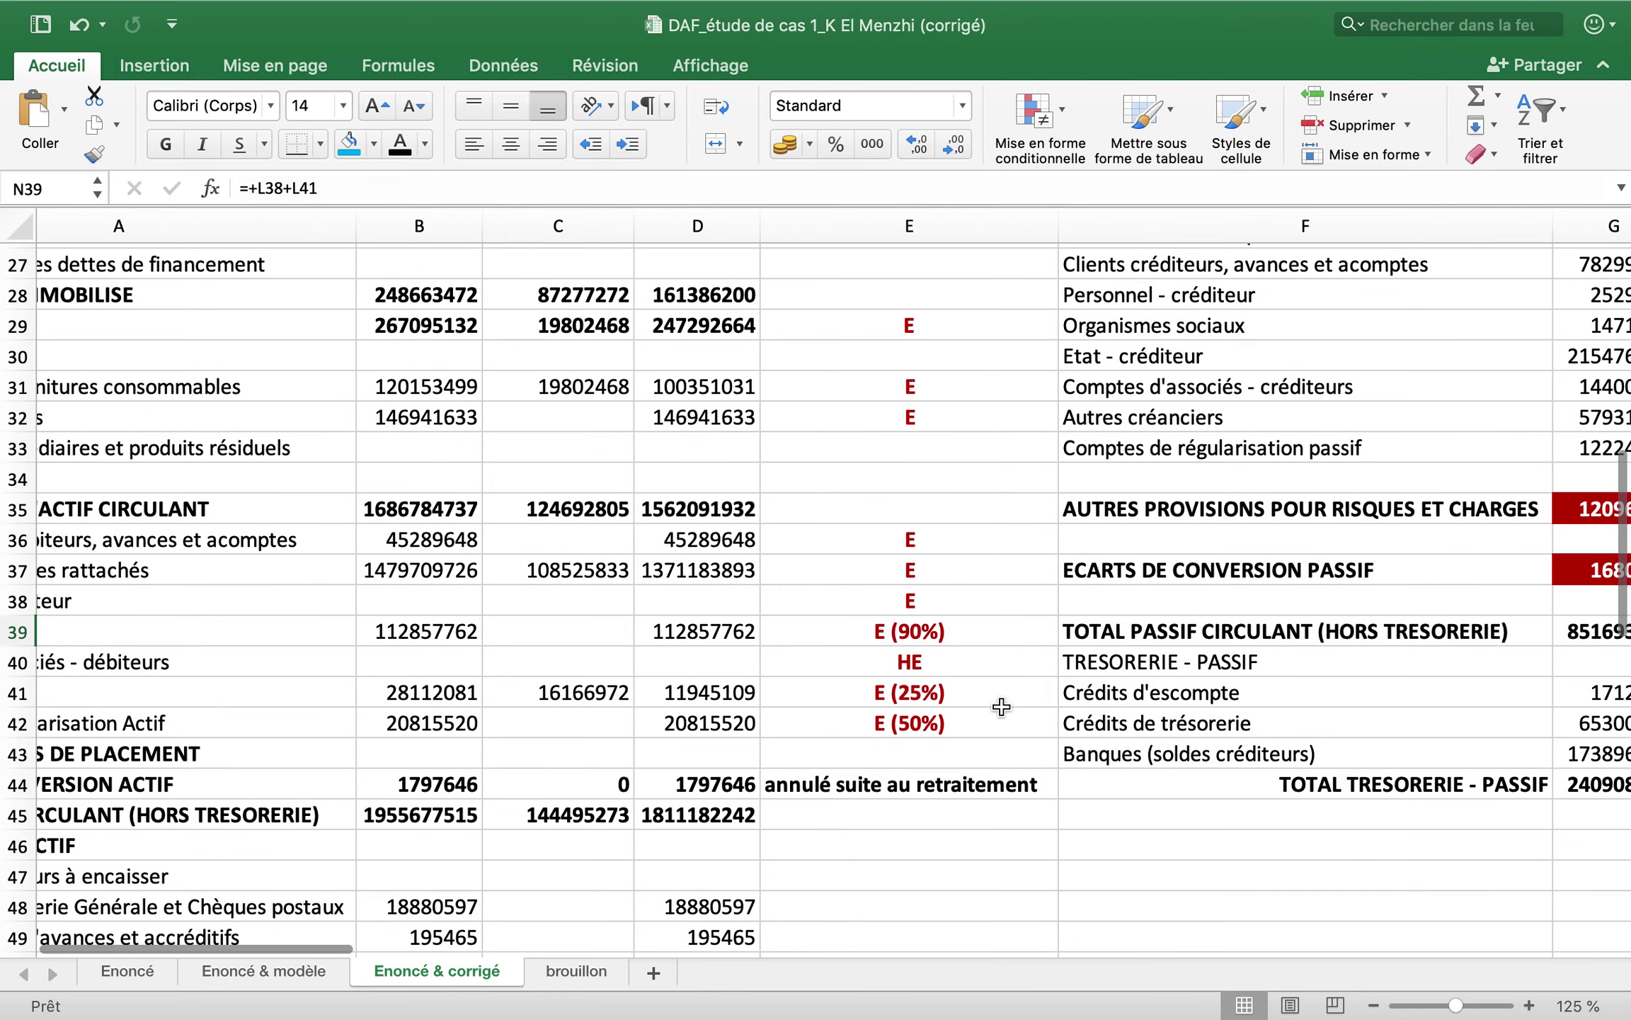
- Examine the current liability classification and the notes on the provisions and conversion differences in rows 35 and 37
scroll(1001, 706, "right", 5)
scroll(1002, 706, "up", 4)
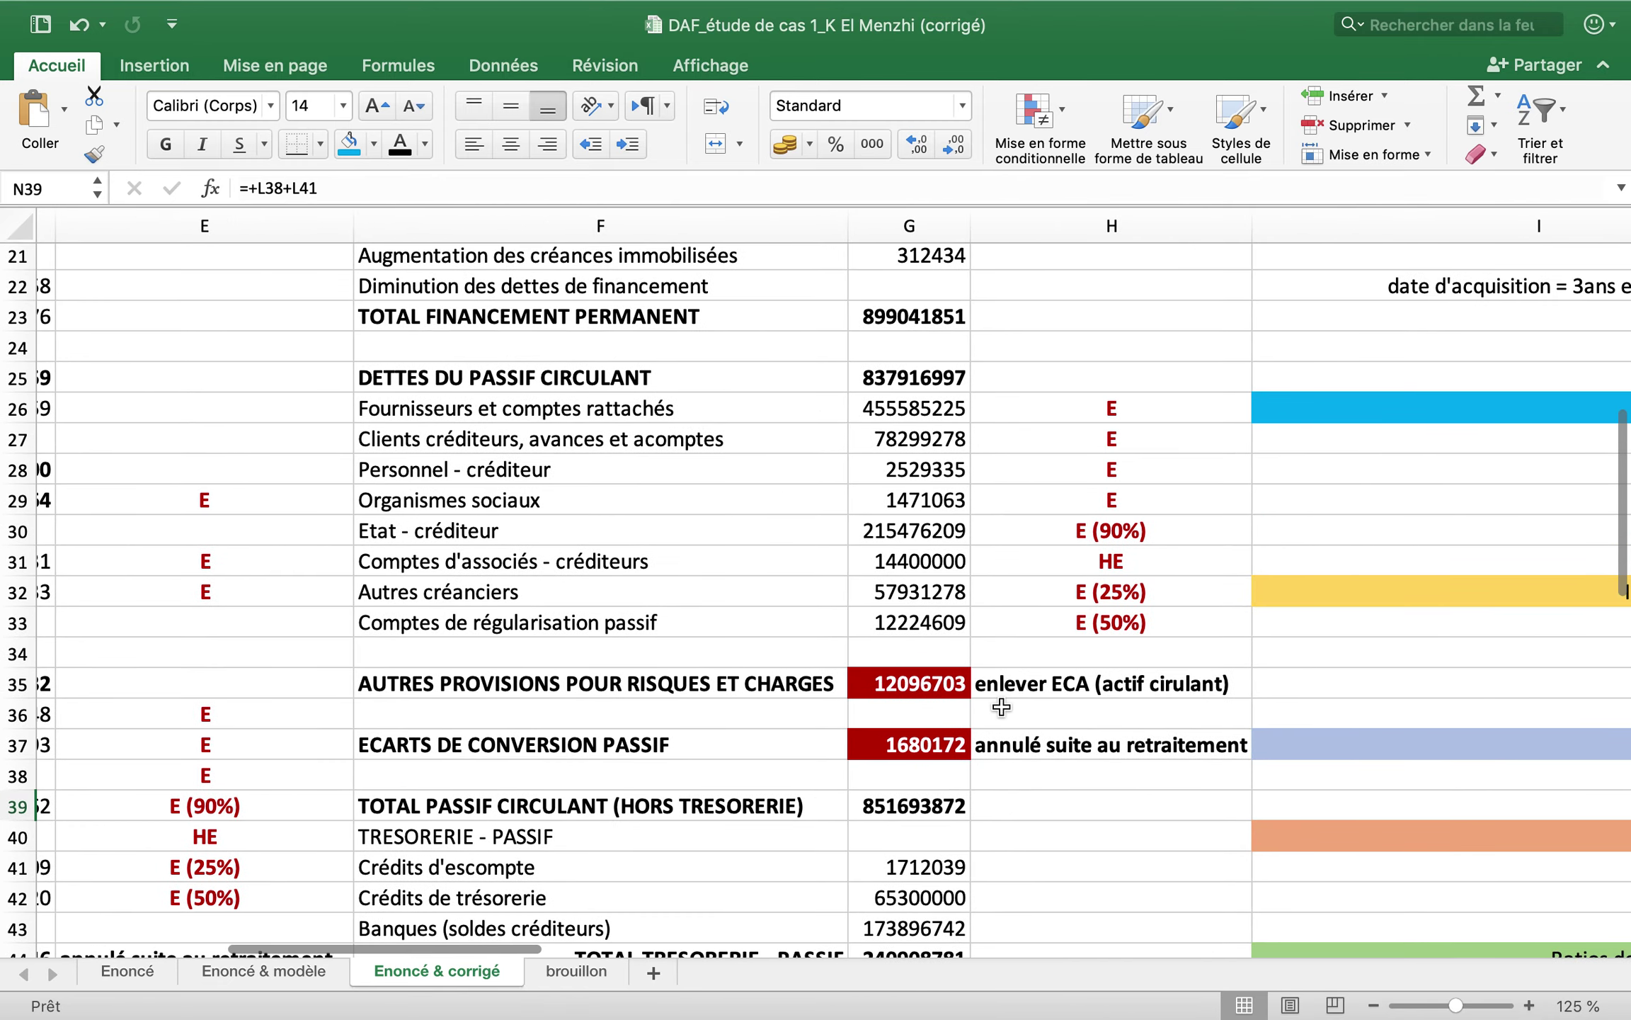
scroll(1002, 705, "right", 2)
scroll(1001, 706, "up", 2)
scroll(749, 760, "right", 1)
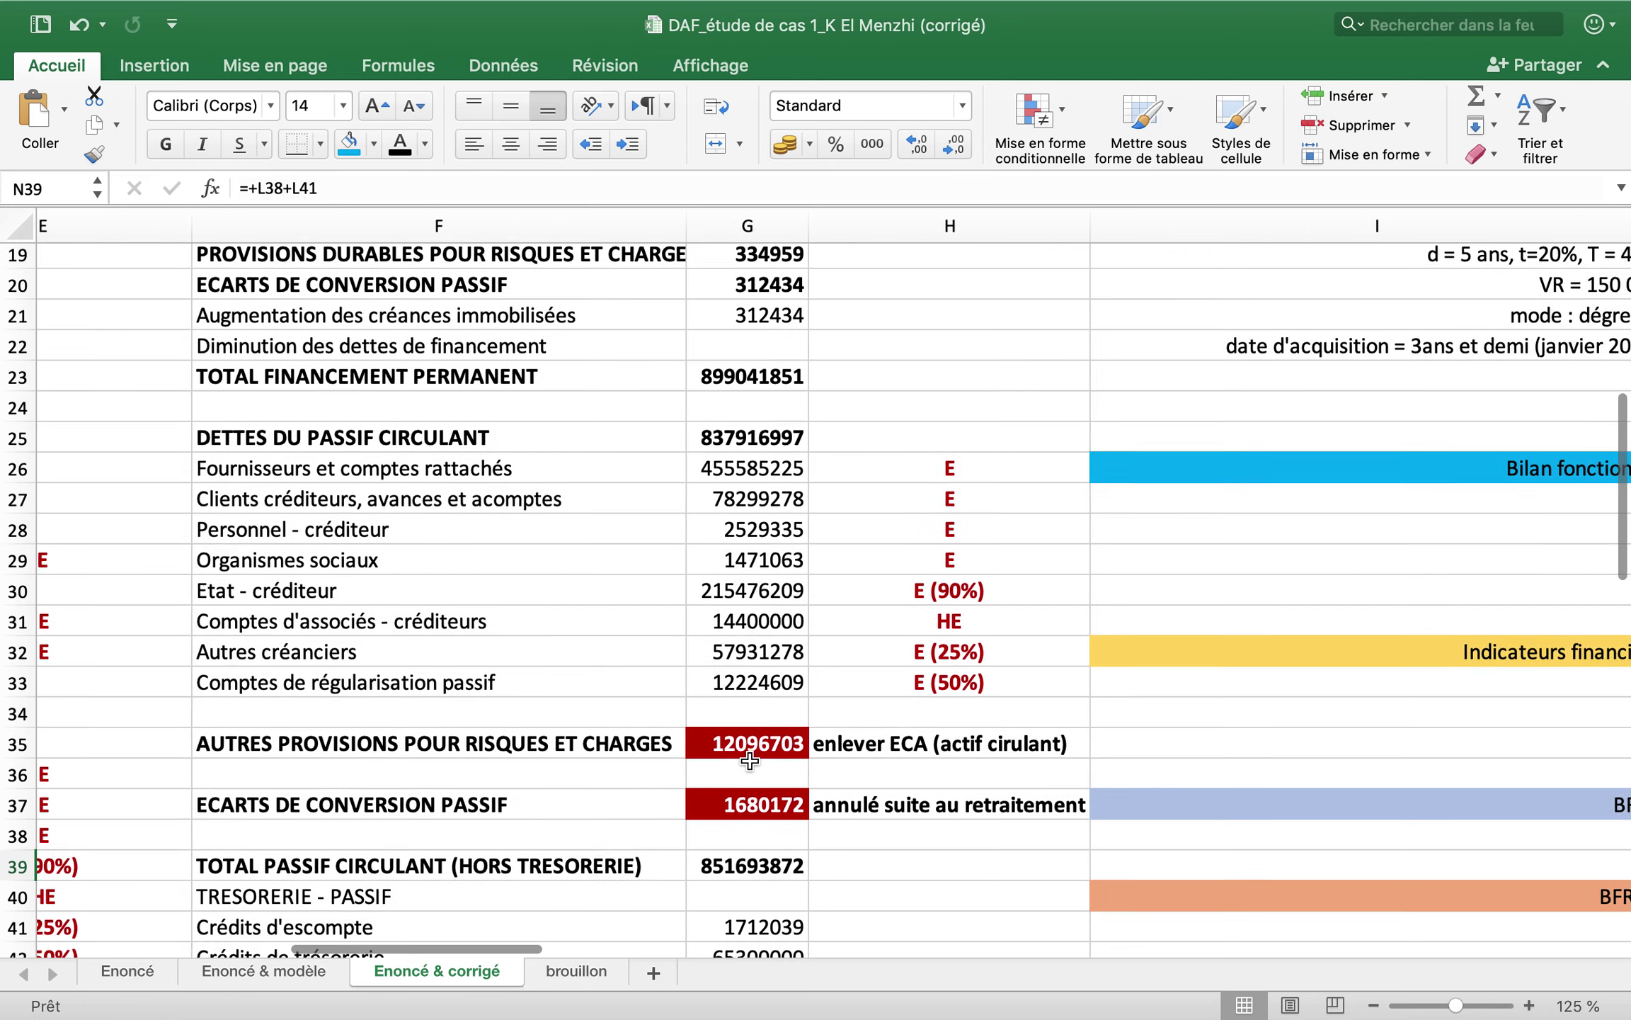
scroll(750, 760, "down", 1)
scroll(750, 760, "left", 1)
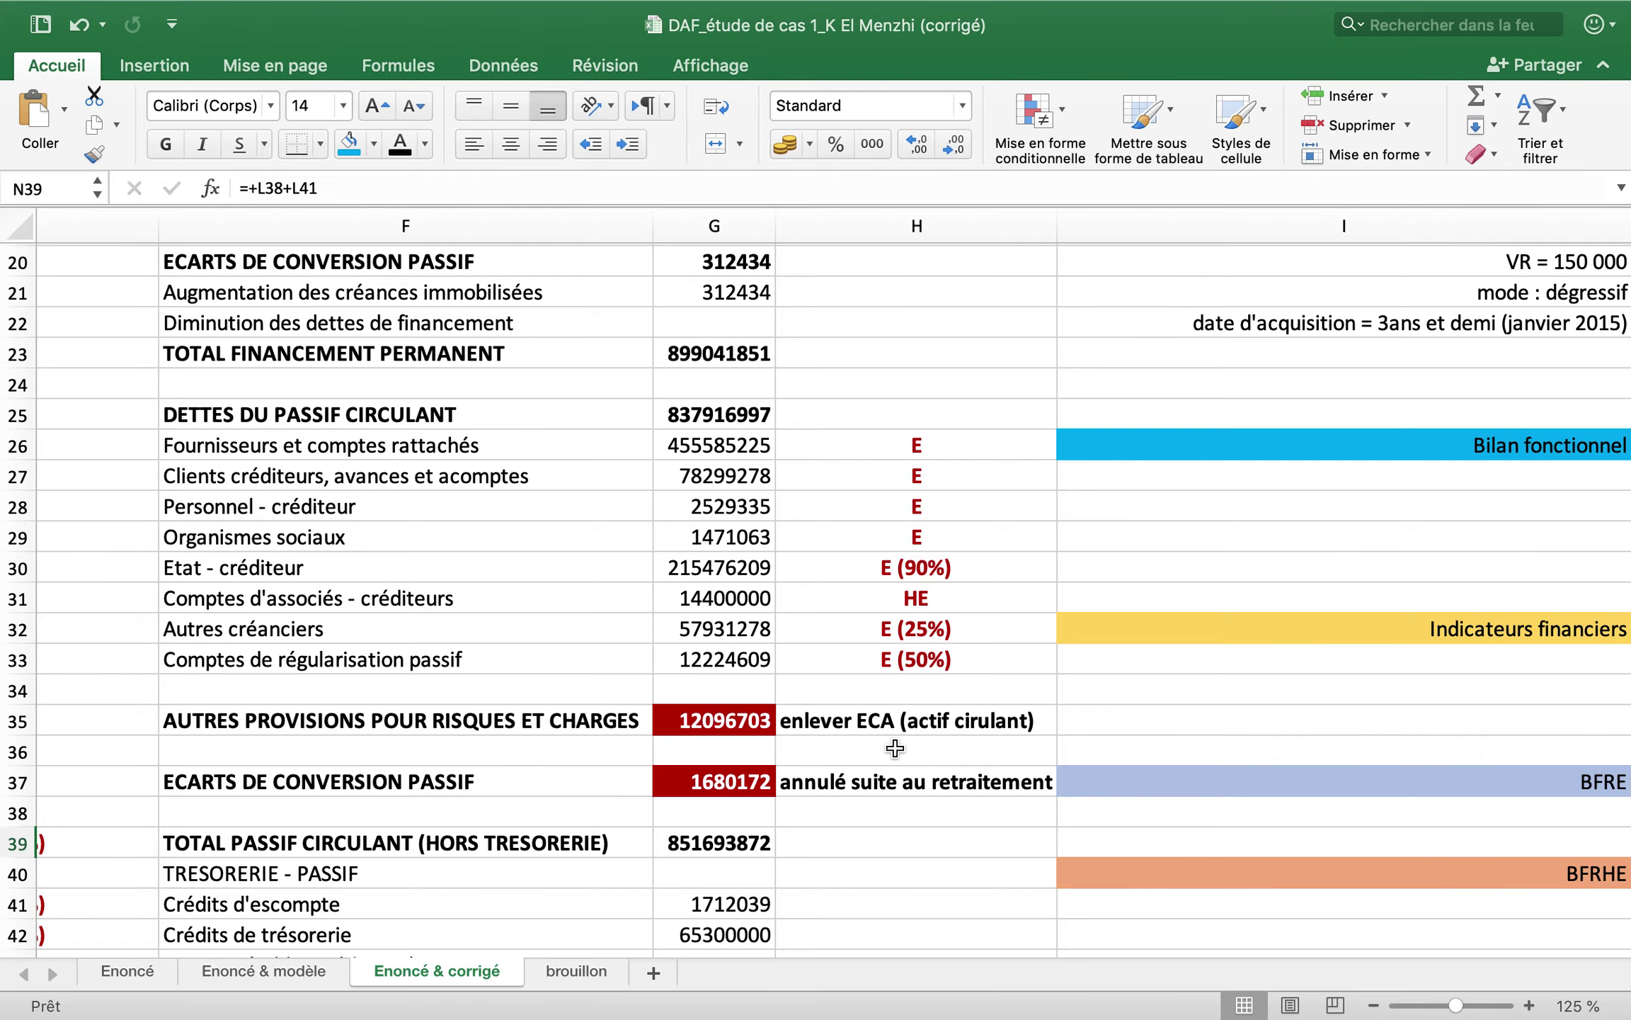
- Highlight the ECP (Passif circulant) restatement in the RC column, cell P11, with a blue fill
scroll(896, 748, "right", 2)
scroll(895, 749, "up", 1)
scroll(896, 748, "right", 6)
scroll(896, 748, "up", 3)
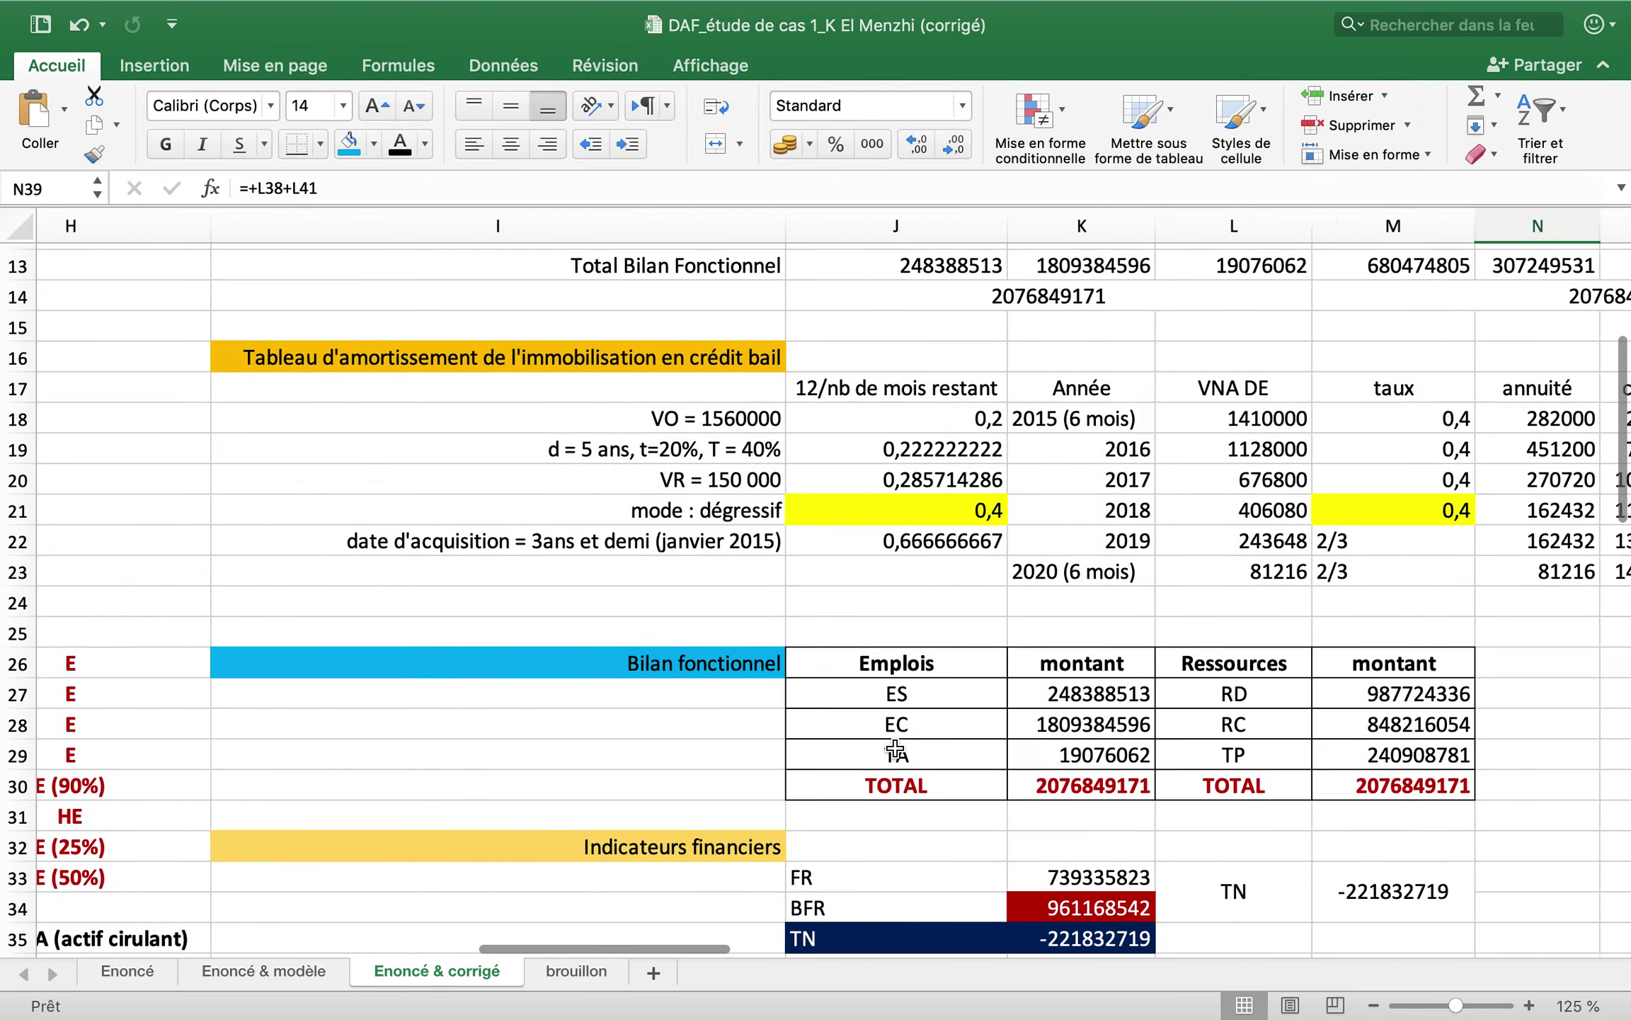
scroll(896, 748, "up", 5)
scroll(896, 748, "left", 2)
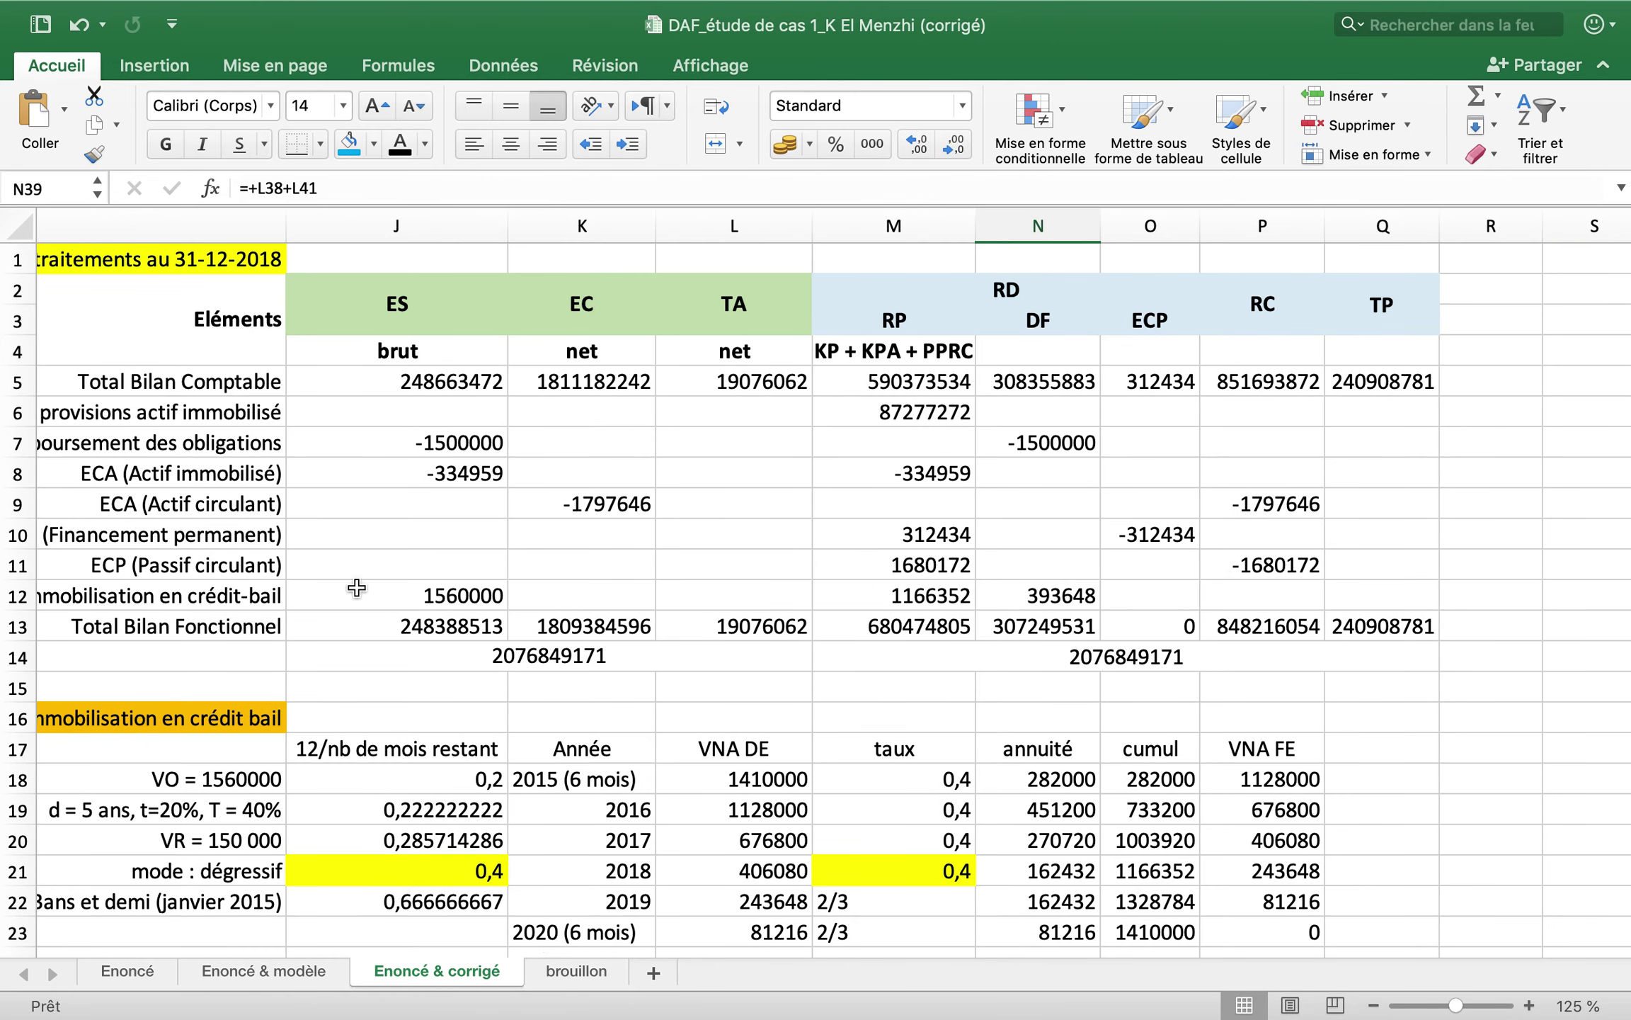
left_click(1234, 570)
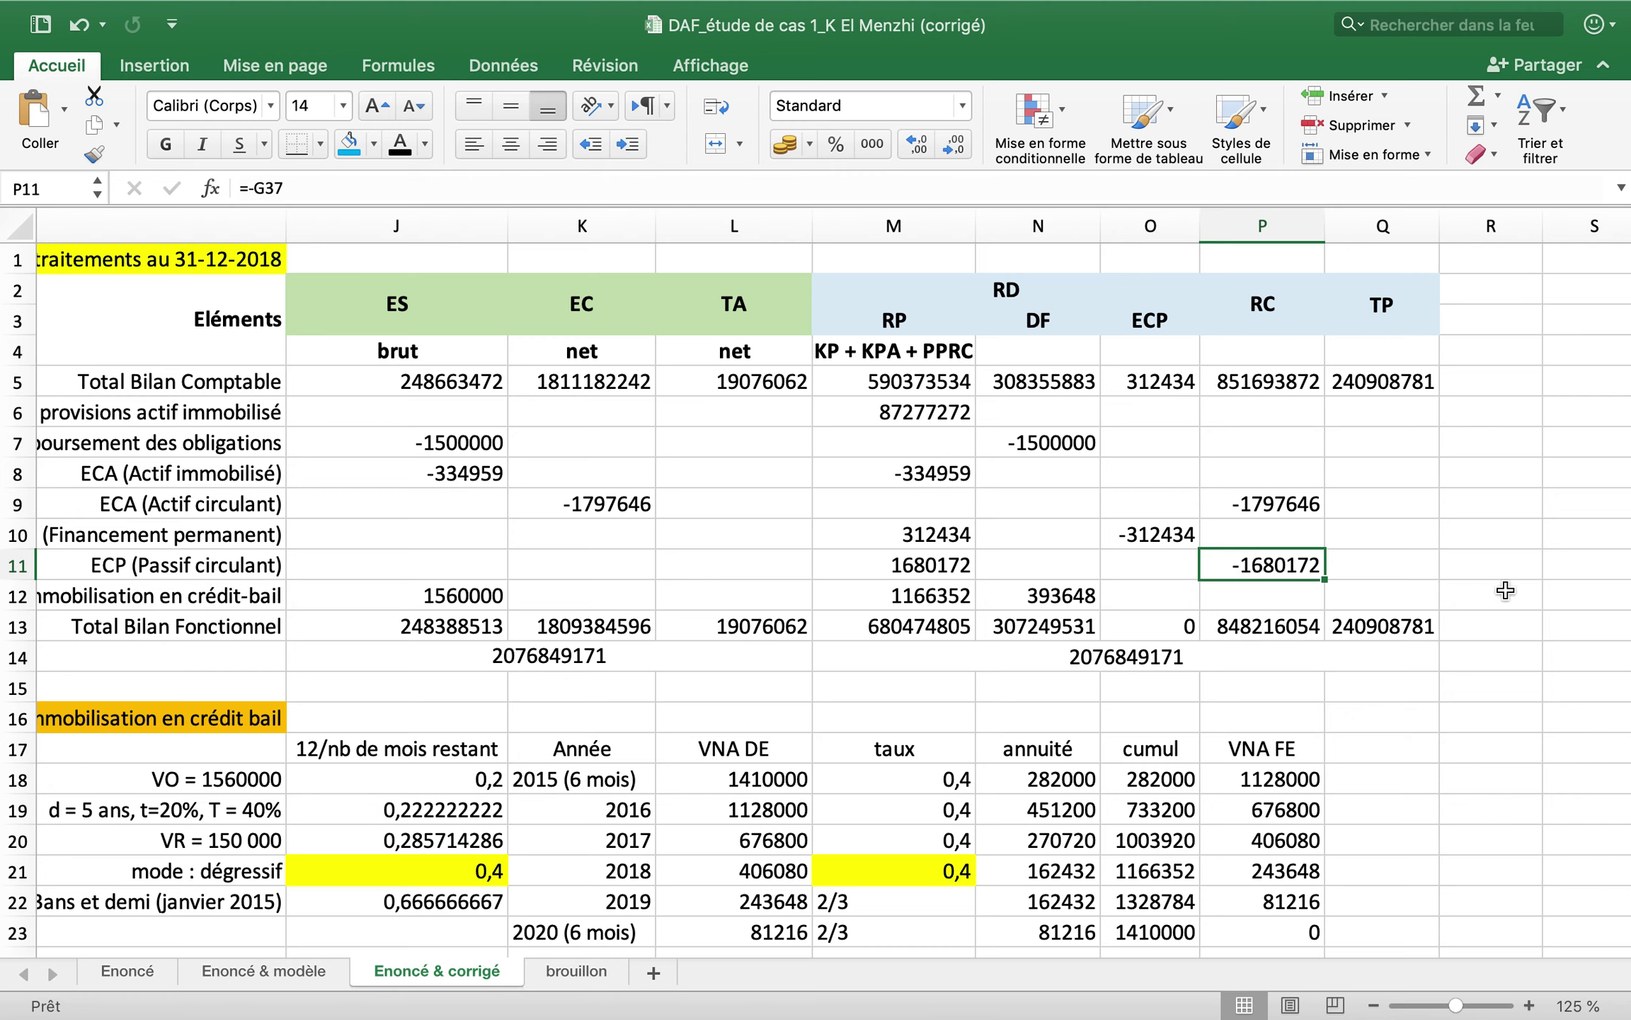
left_click(348, 143)
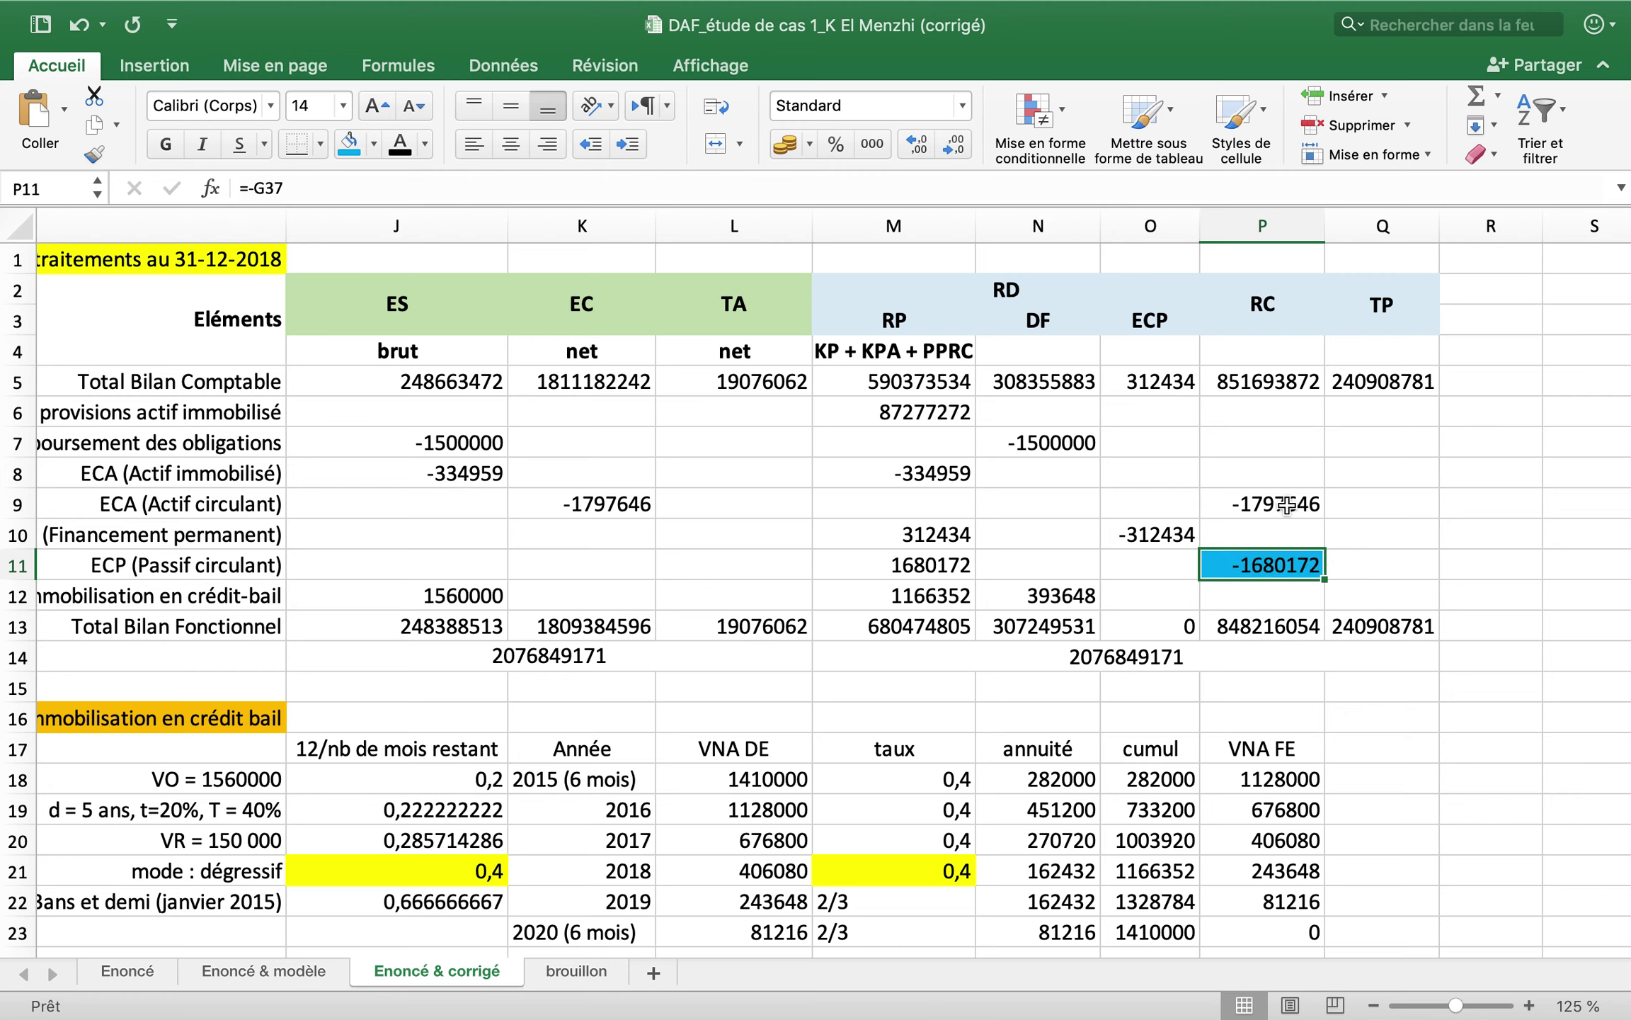
- Add the note "enlevé des APPRC" in R11 and highlight R11 and S11 with the same blue fill
left_click(1493, 565)
type("el")
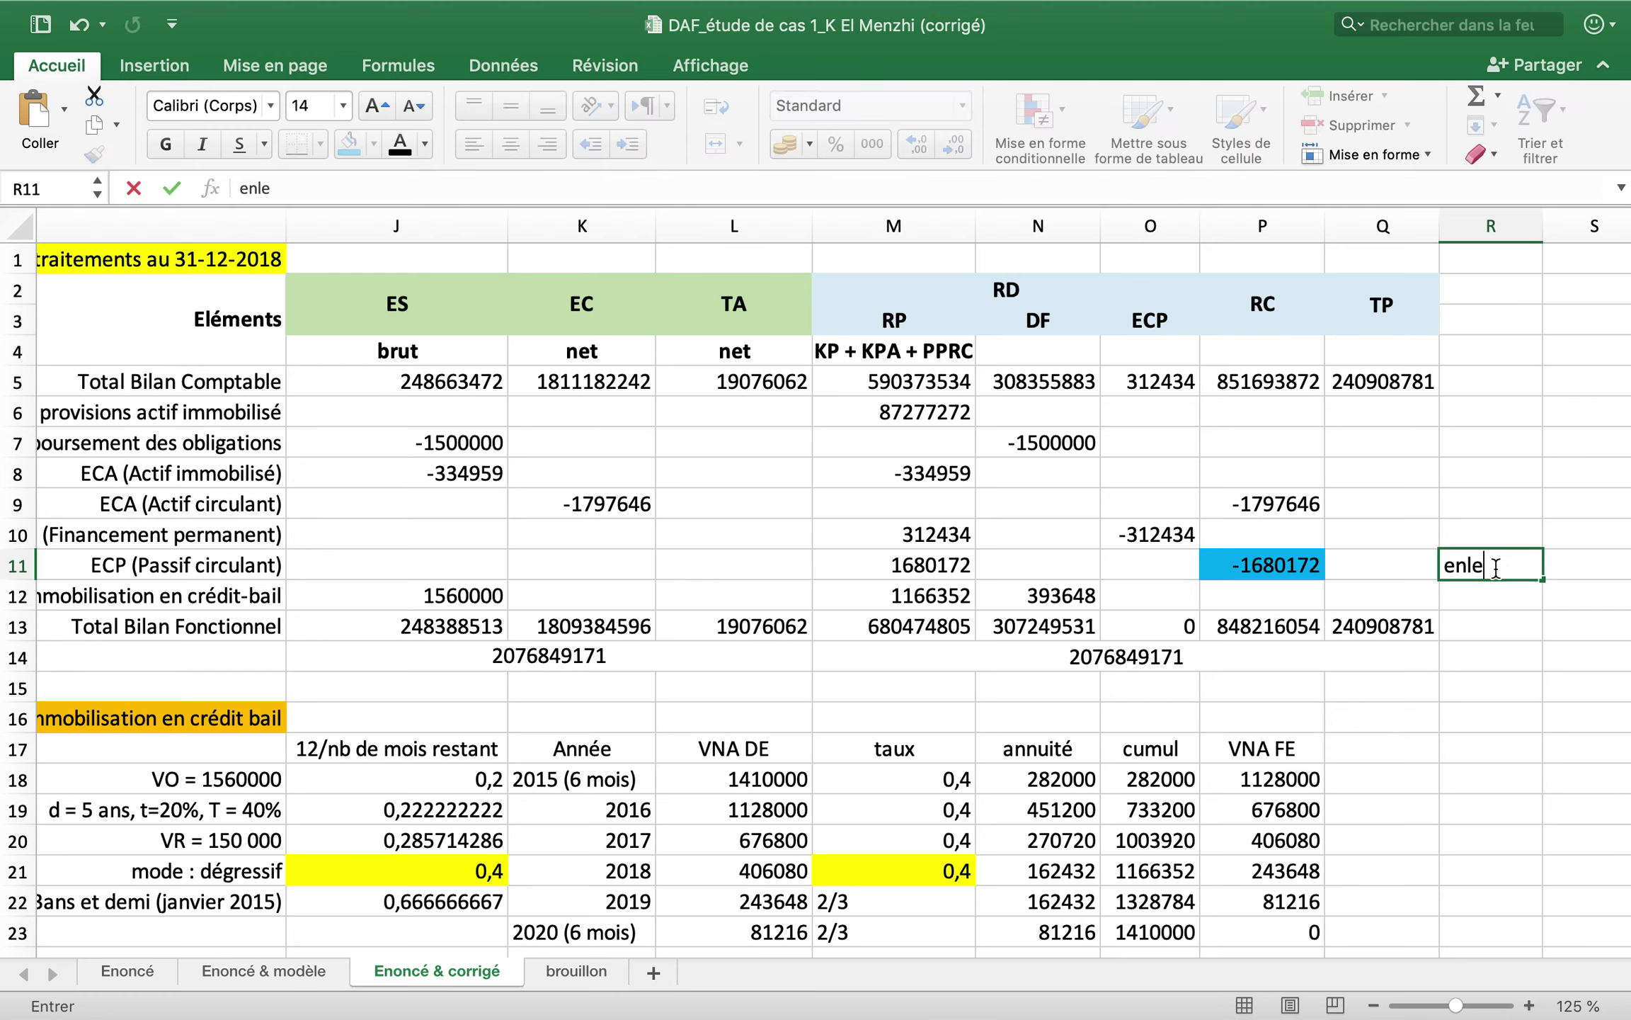
type("levé des AP")
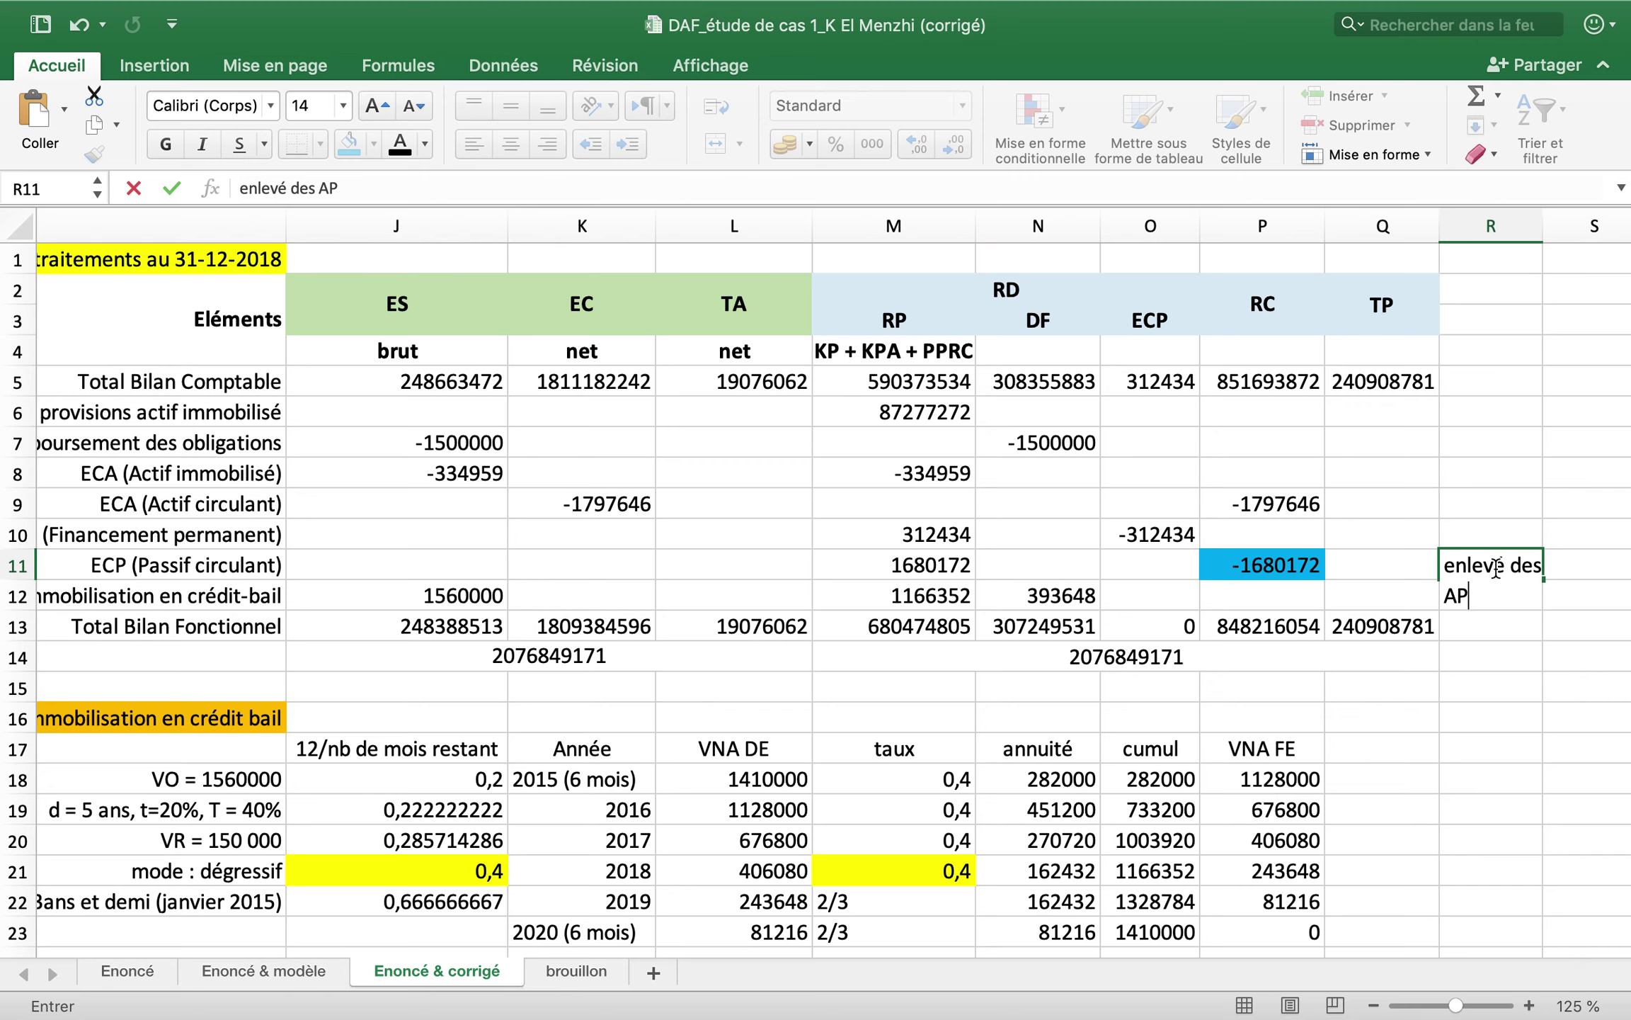
type("PRC")
key("Return")
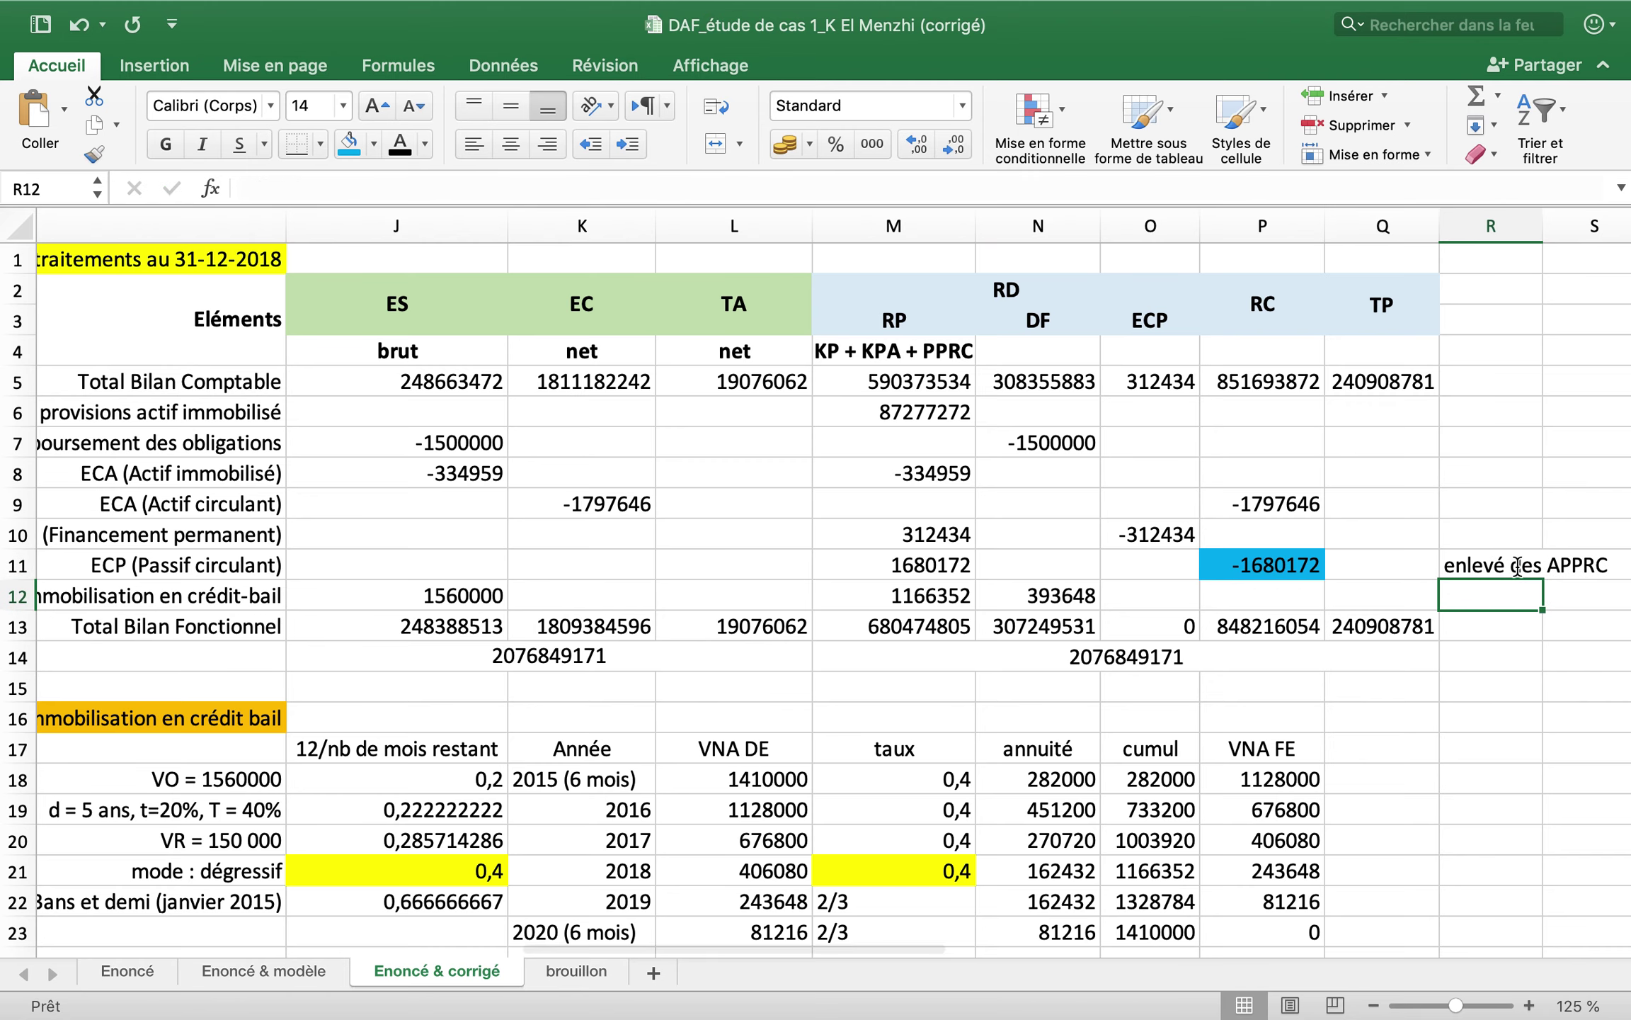
left_click(1494, 565)
left_click(349, 144)
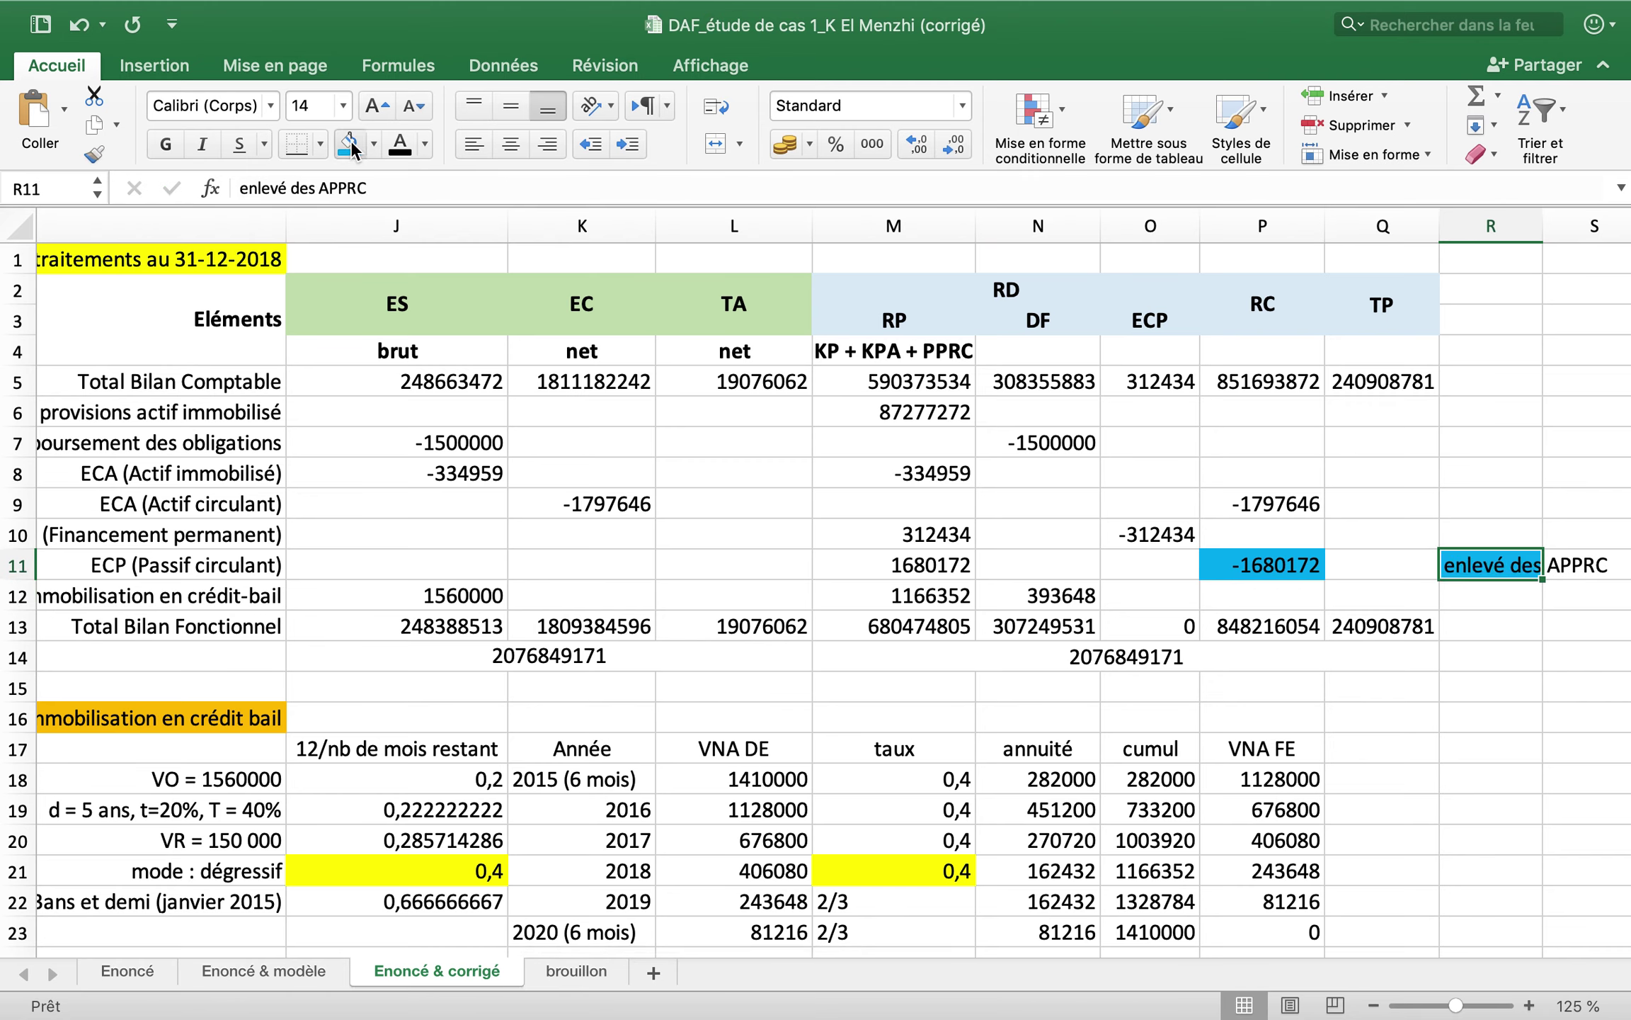
left_click(1558, 565)
left_click(349, 143)
- Review the functional balance sheet, financial indicators, BFRE, BFRHE and structure ratio sections
scroll(968, 648, "right", 10)
scroll(617, 648, "left", 5)
scroll(617, 649, "down", 11)
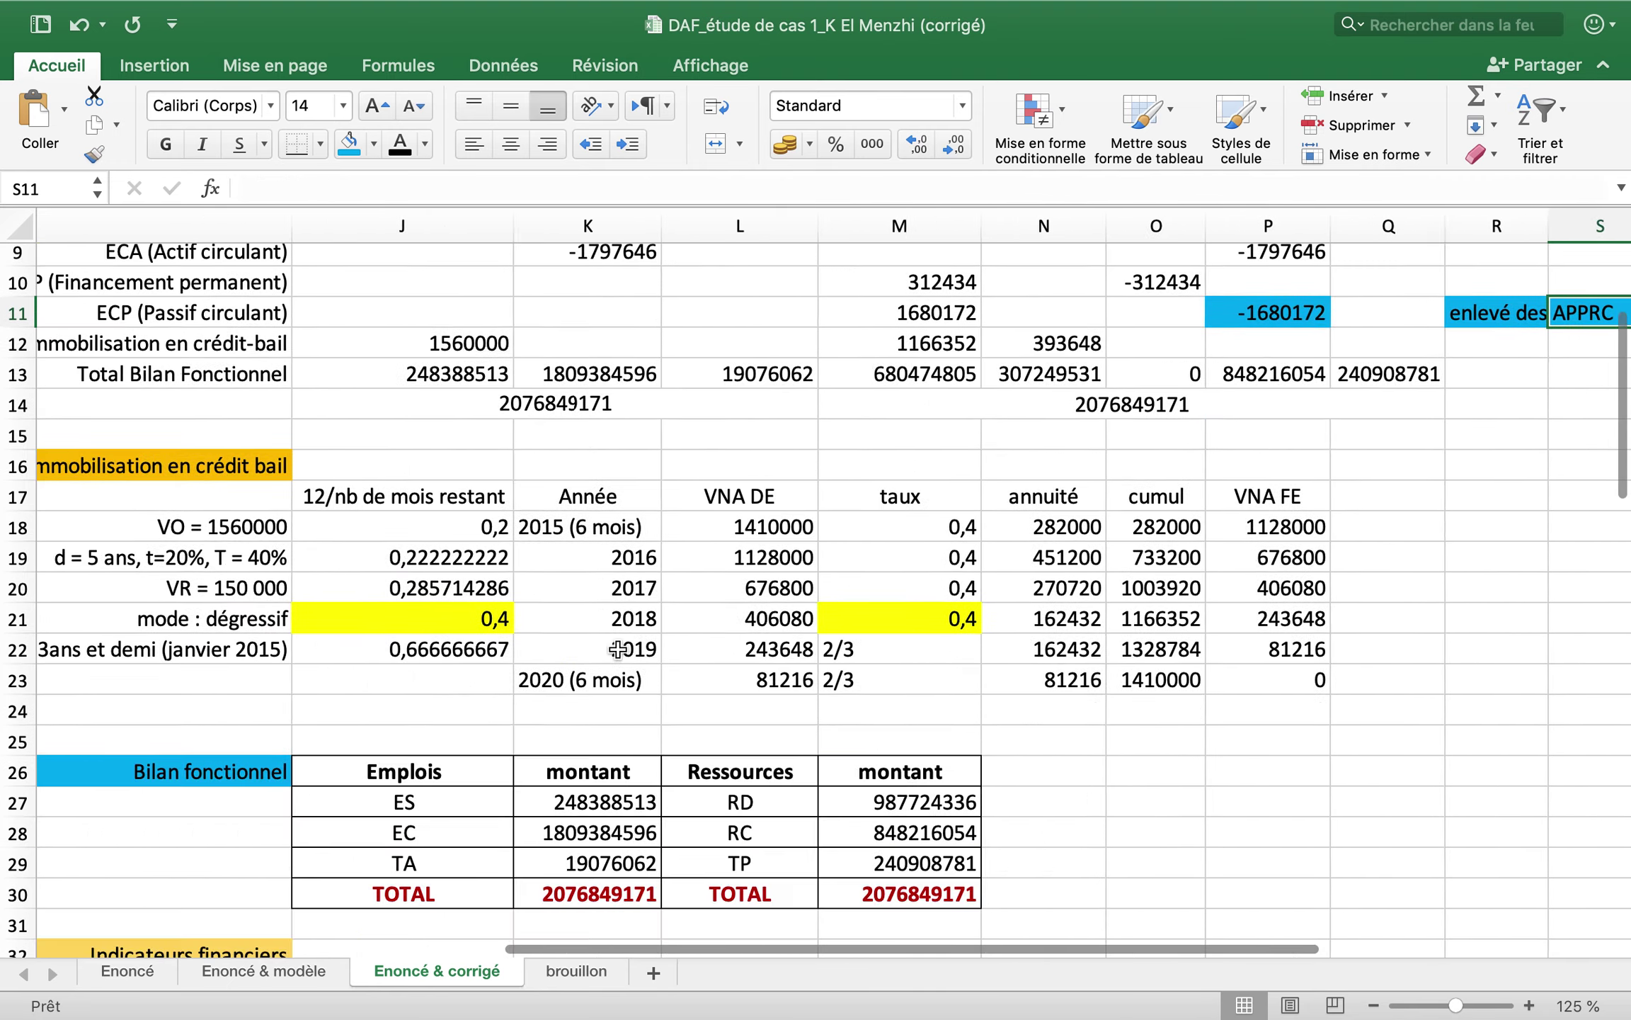
scroll(618, 648, "up", 10)
scroll(617, 649, "left", 5)
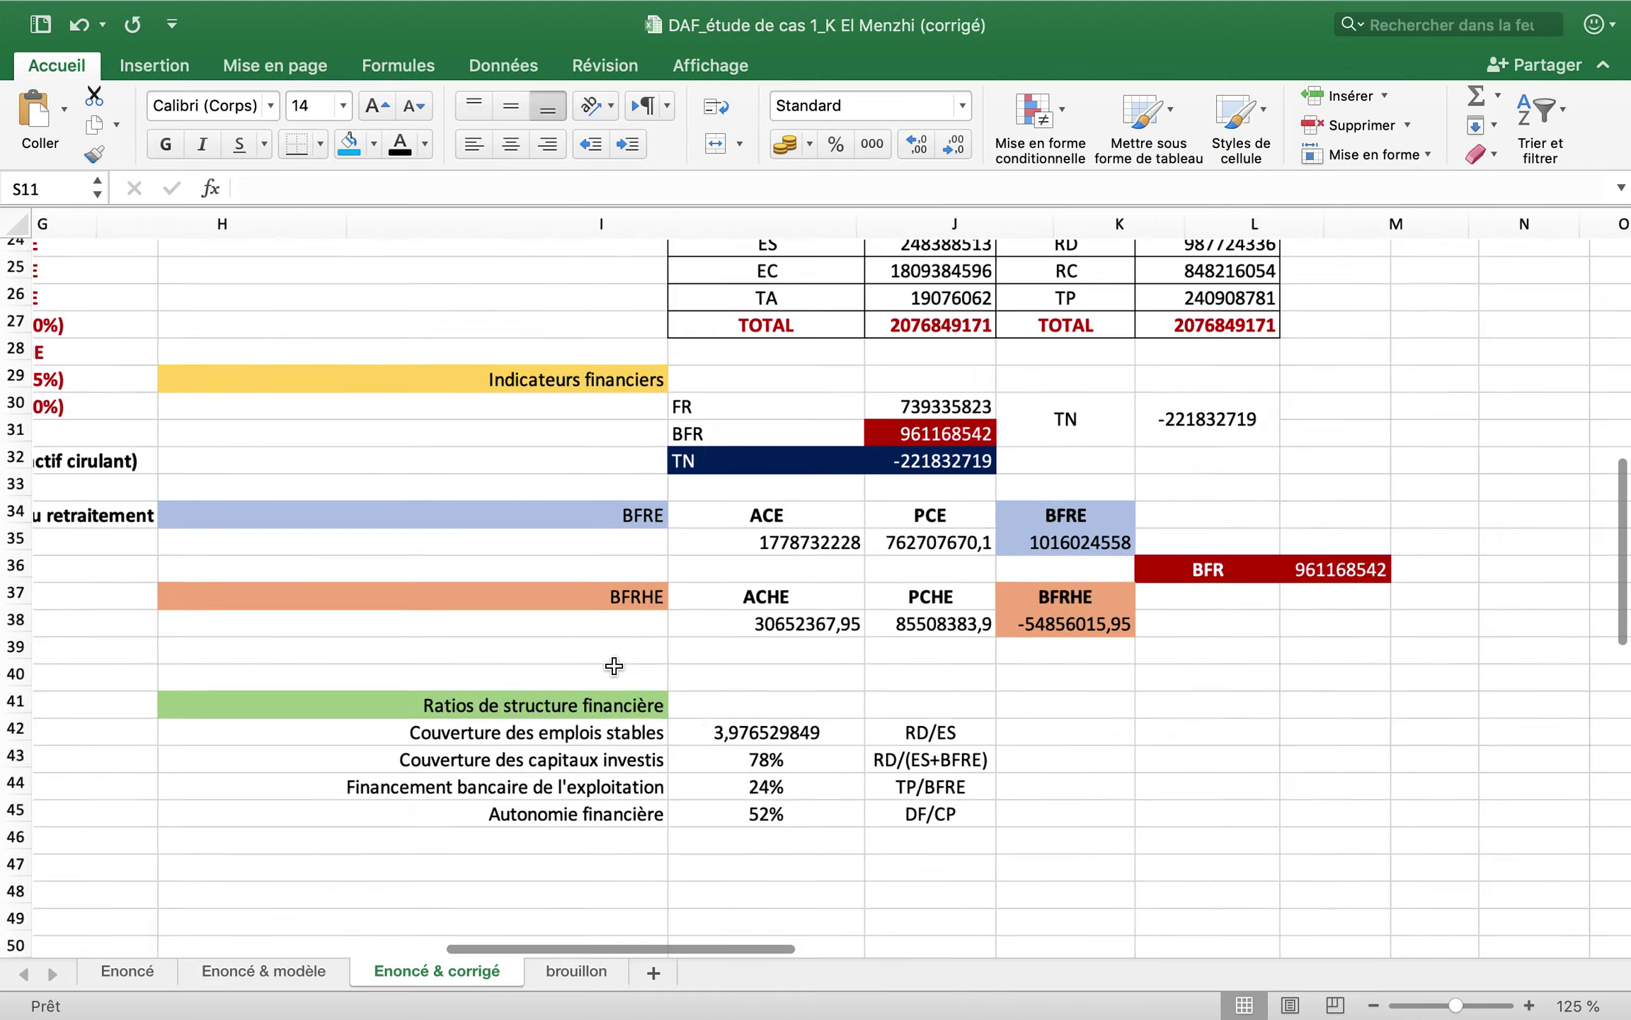
- Review the functional balance sheet restatements, lease amortisation table and financial indicators alongside the current liability items
scroll(613, 664, "down", 5)
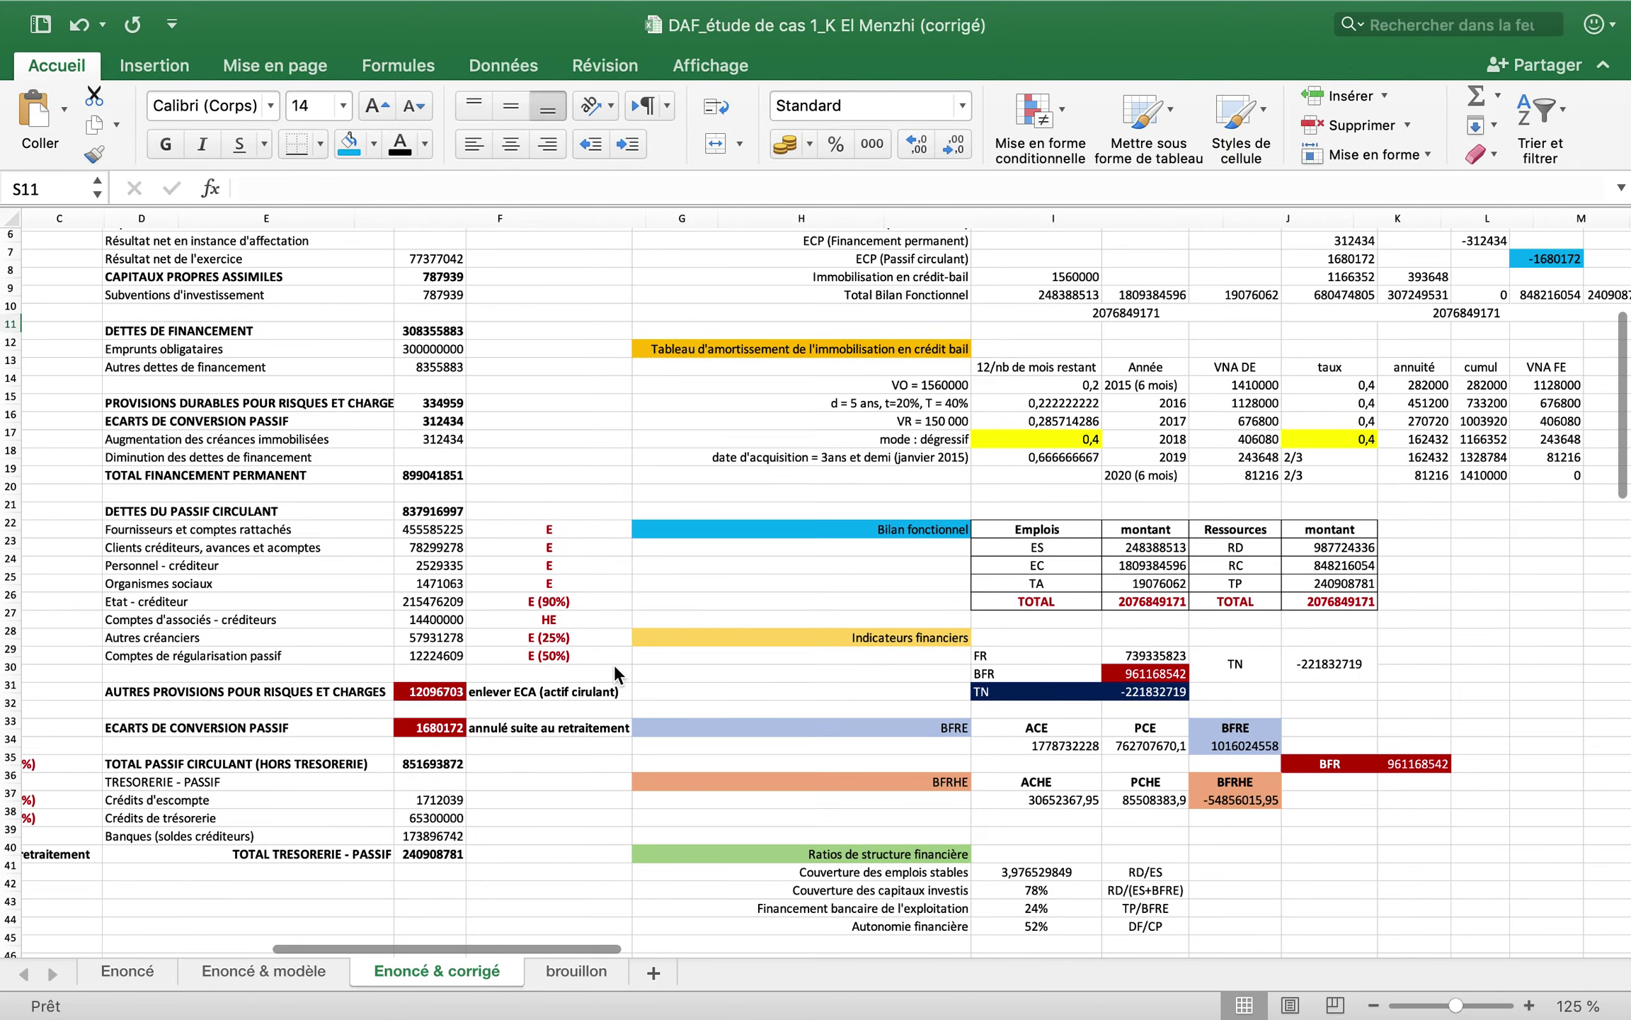
scroll(615, 664, "right", 3)
scroll(614, 664, "down", 2)
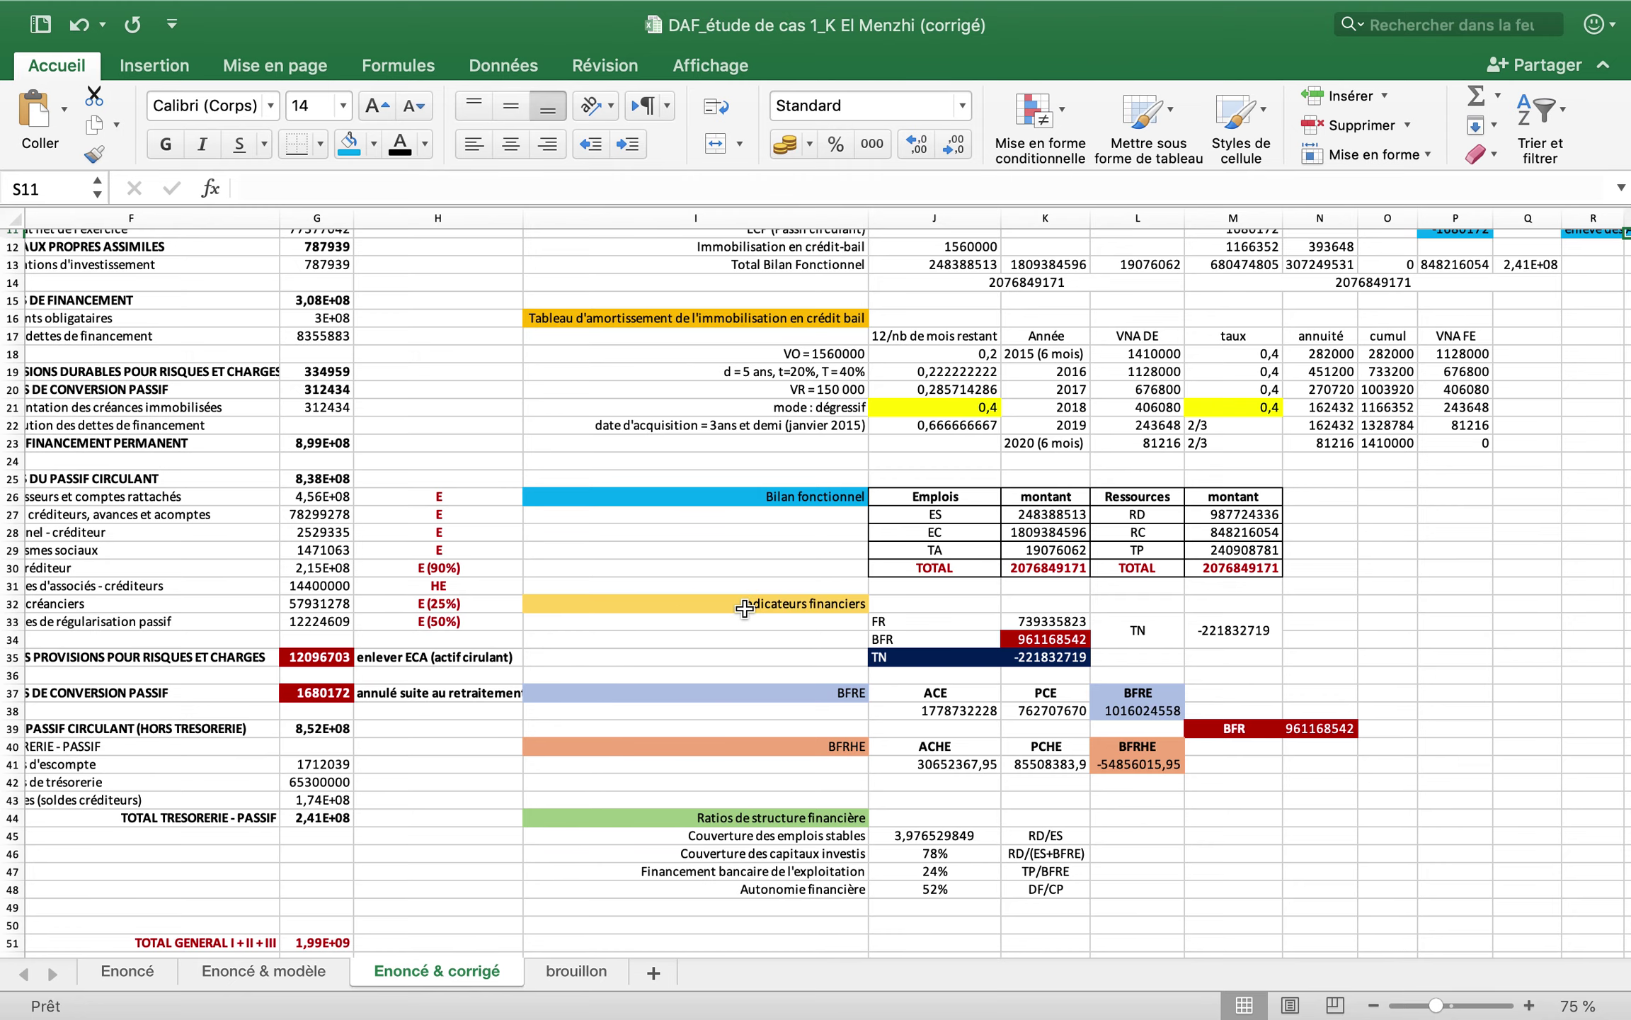
scroll(744, 609, "left", 5)
scroll(744, 609, "up", 1)
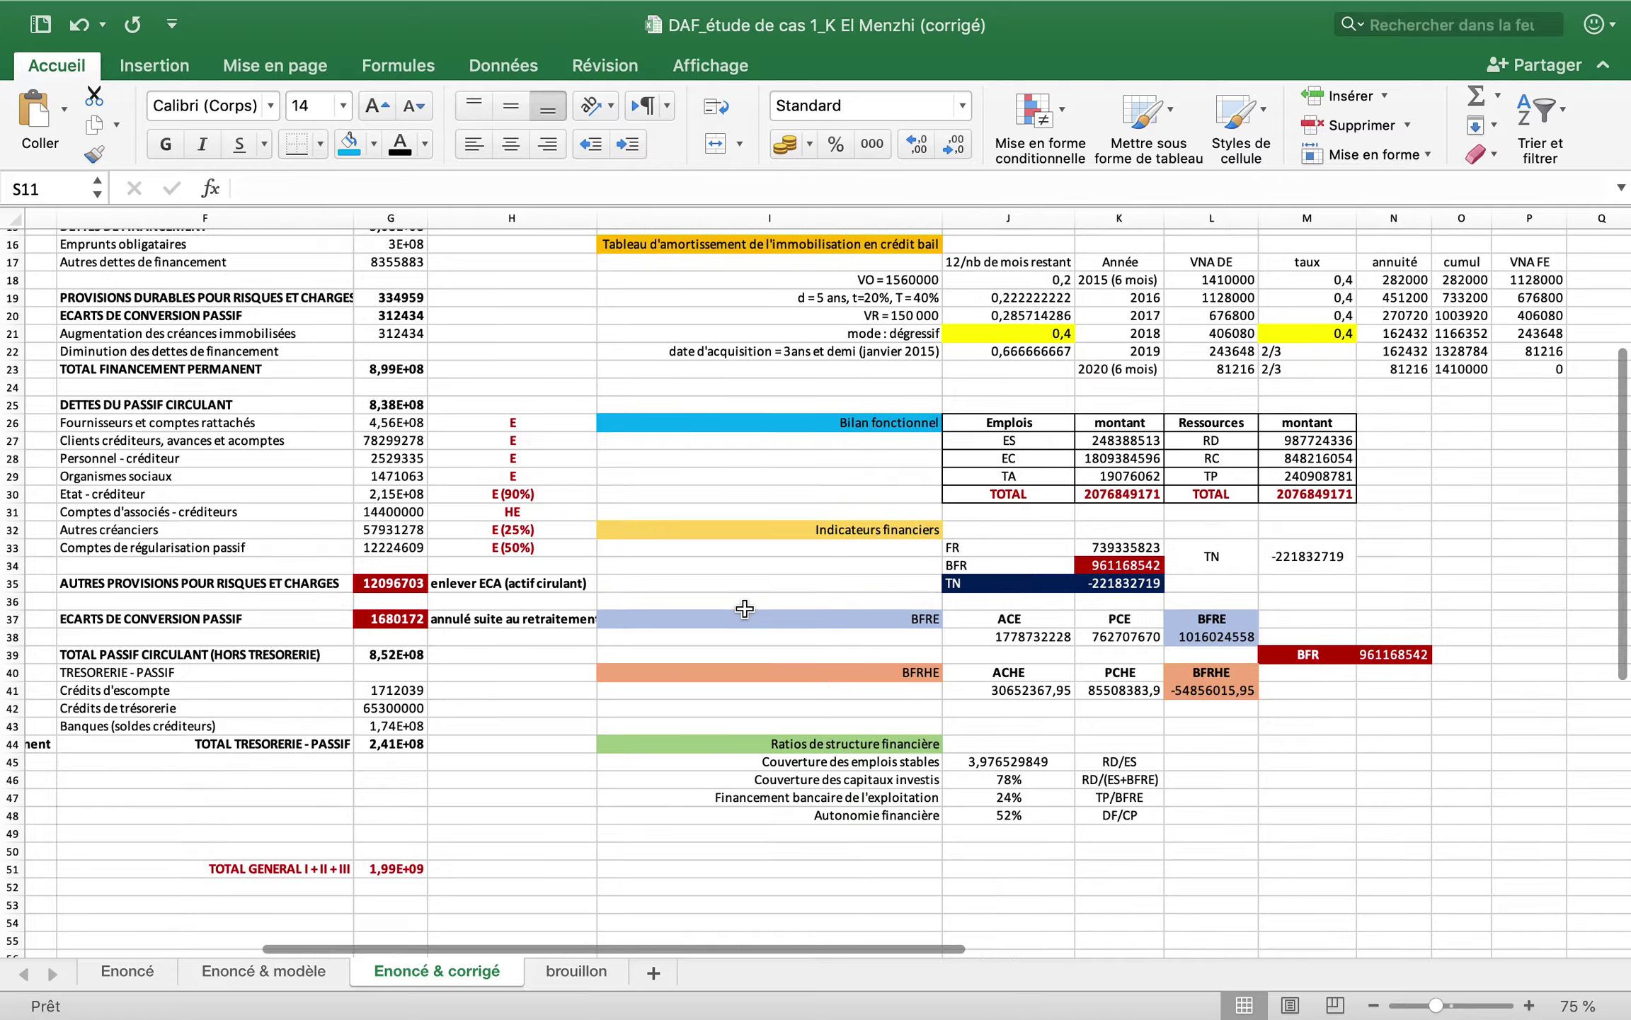
scroll(744, 609, "up", 2)
scroll(744, 609, "right", 8)
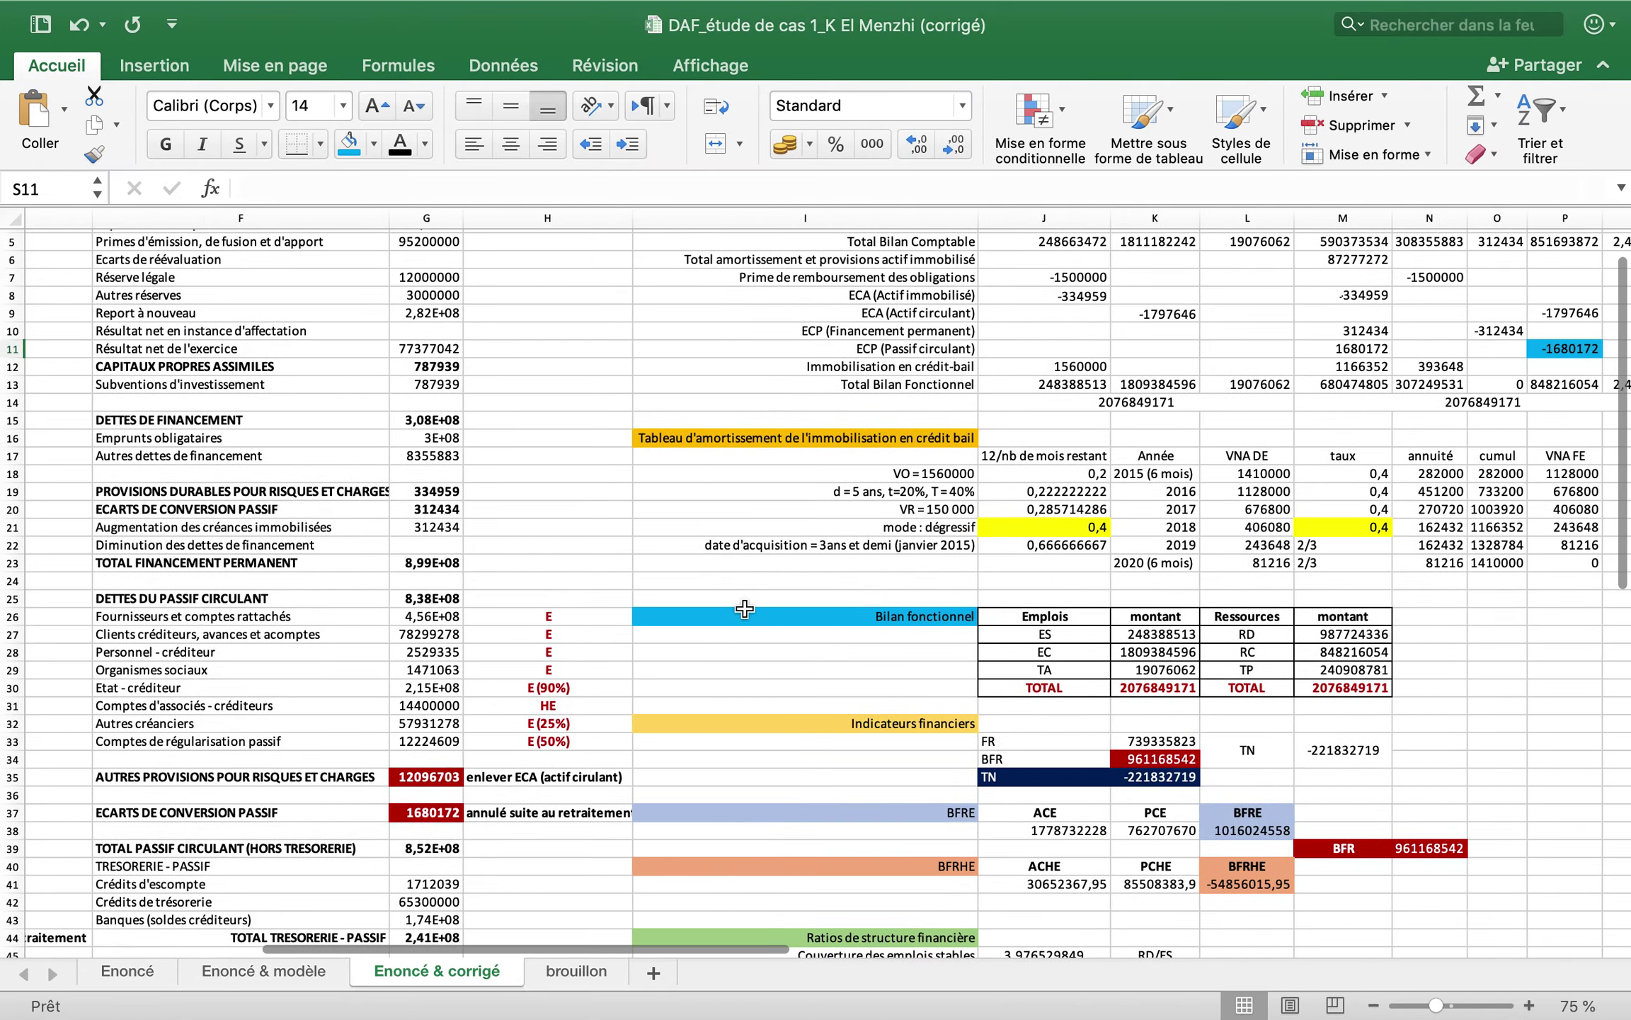
scroll(744, 608, "right", 4)
scroll(744, 609, "down", 3)
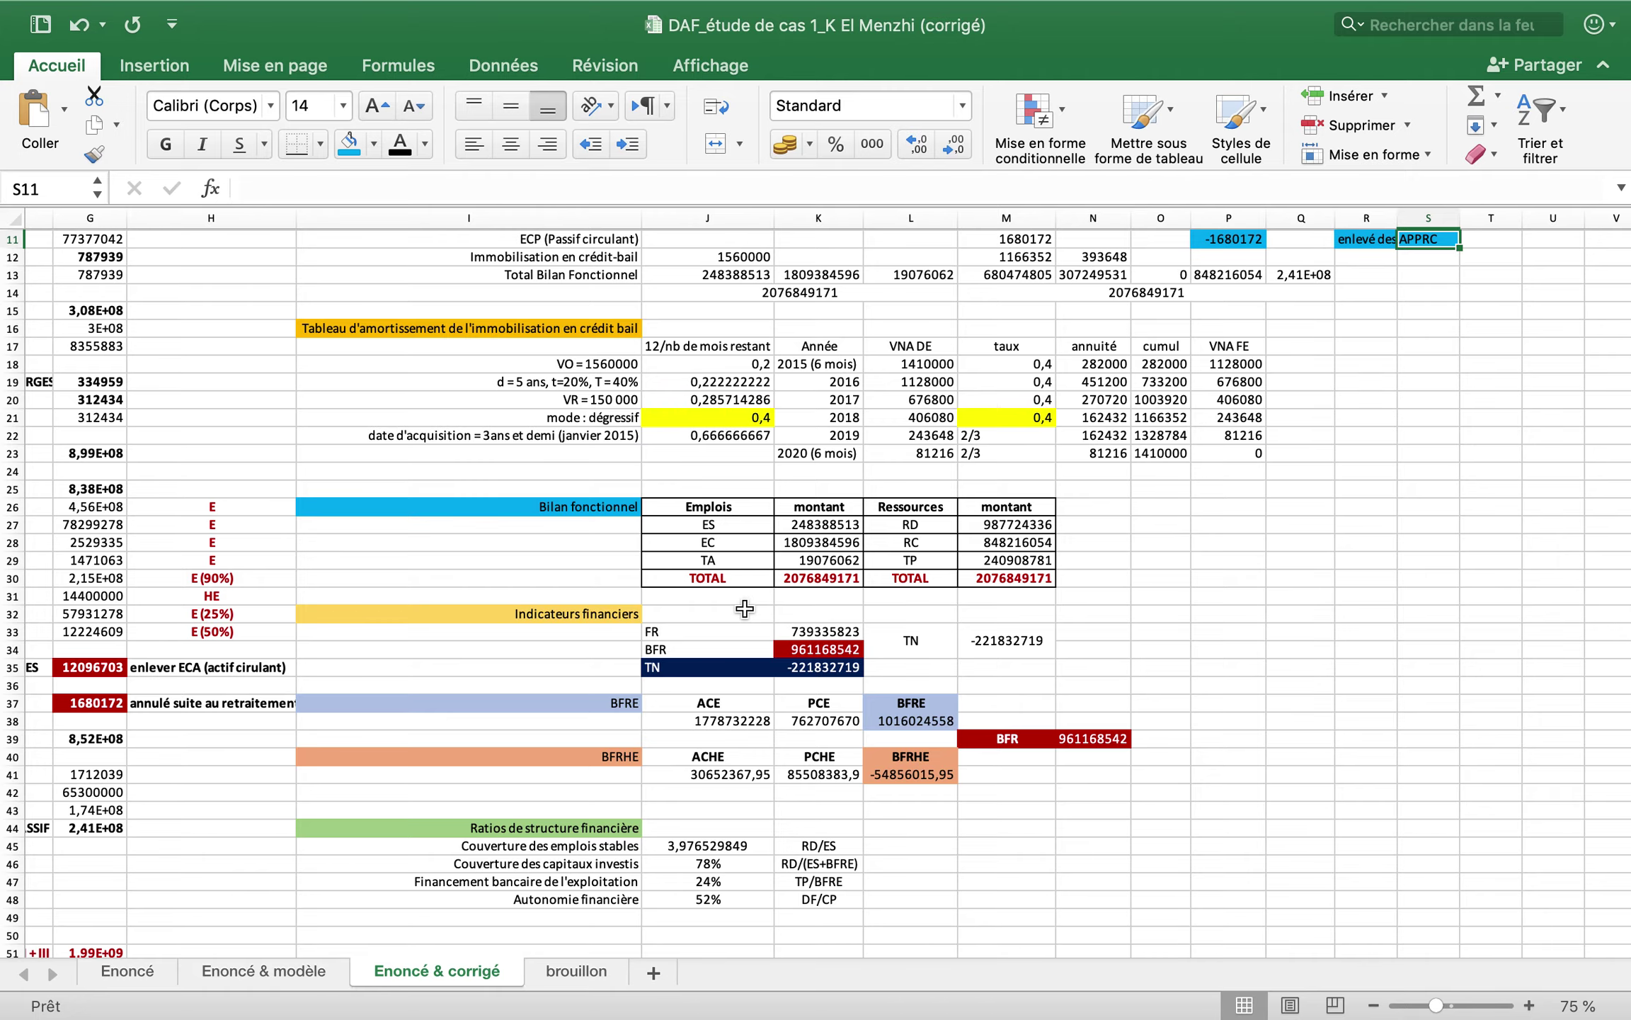
scroll(744, 608, "left", 6)
scroll(744, 608, "up", 1)
scroll(744, 609, "right", 6)
scroll(744, 608, "down", 1)
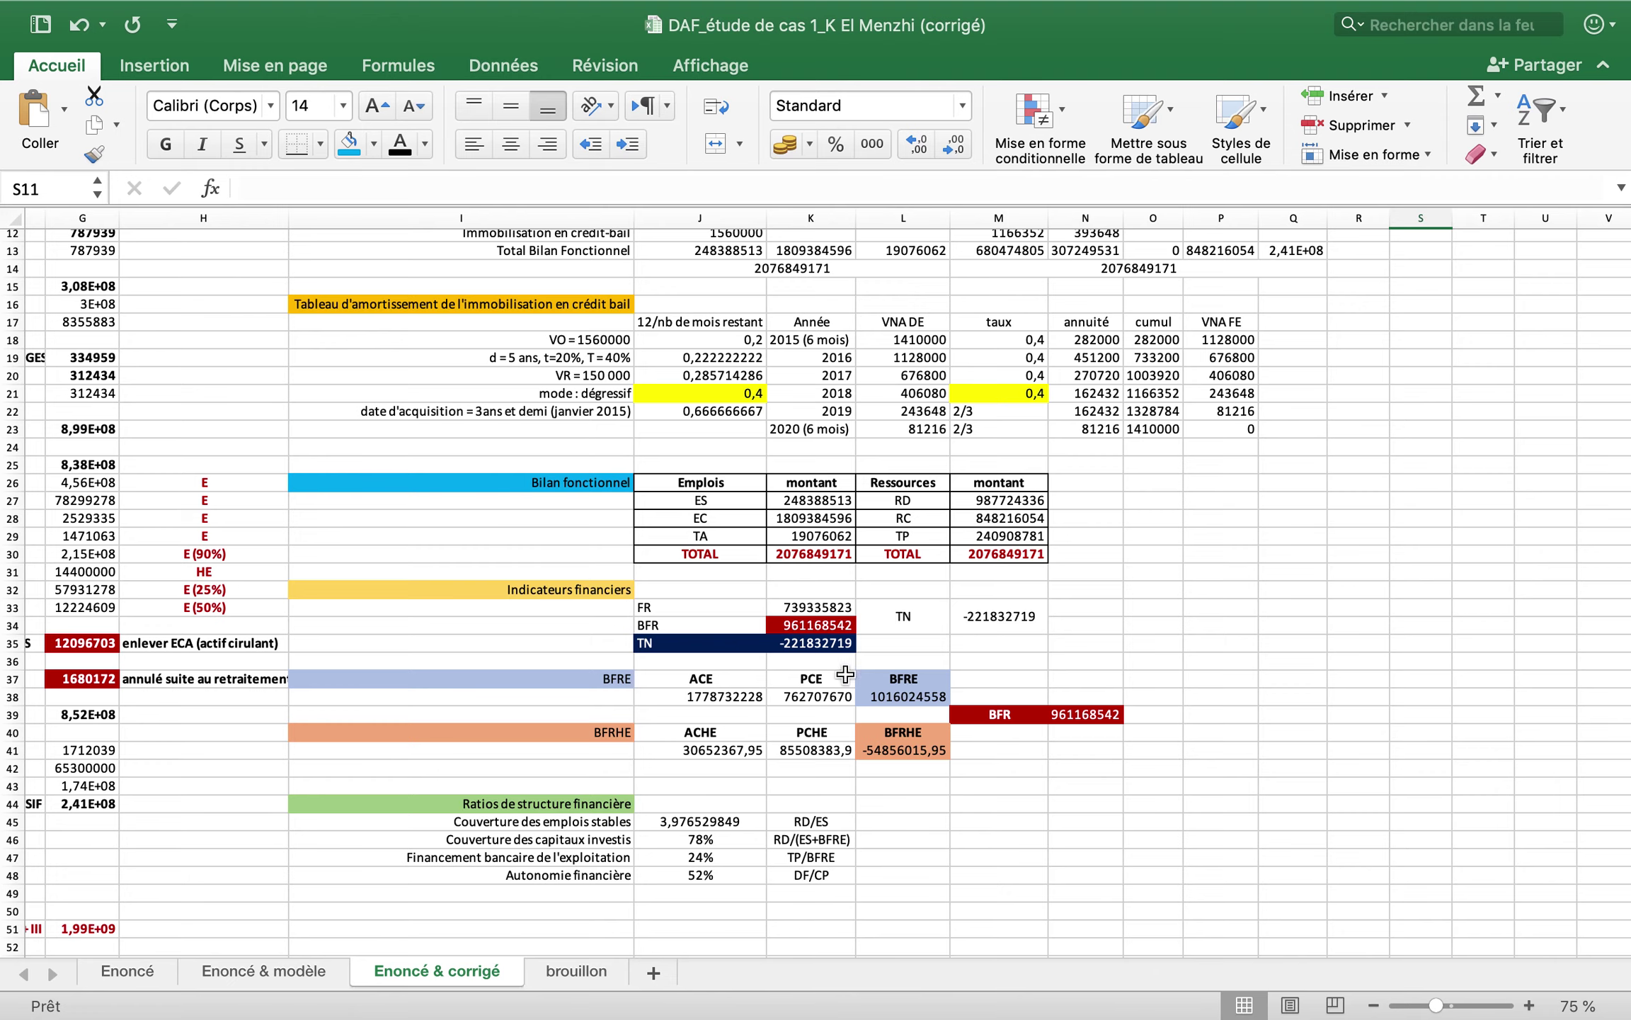
- Widen columns B and D so the gross and net asset amounts display in full instead of scientific notation
scroll(668, 674, "left", 6)
scroll(669, 674, "down", 2)
scroll(668, 674, "down", 2)
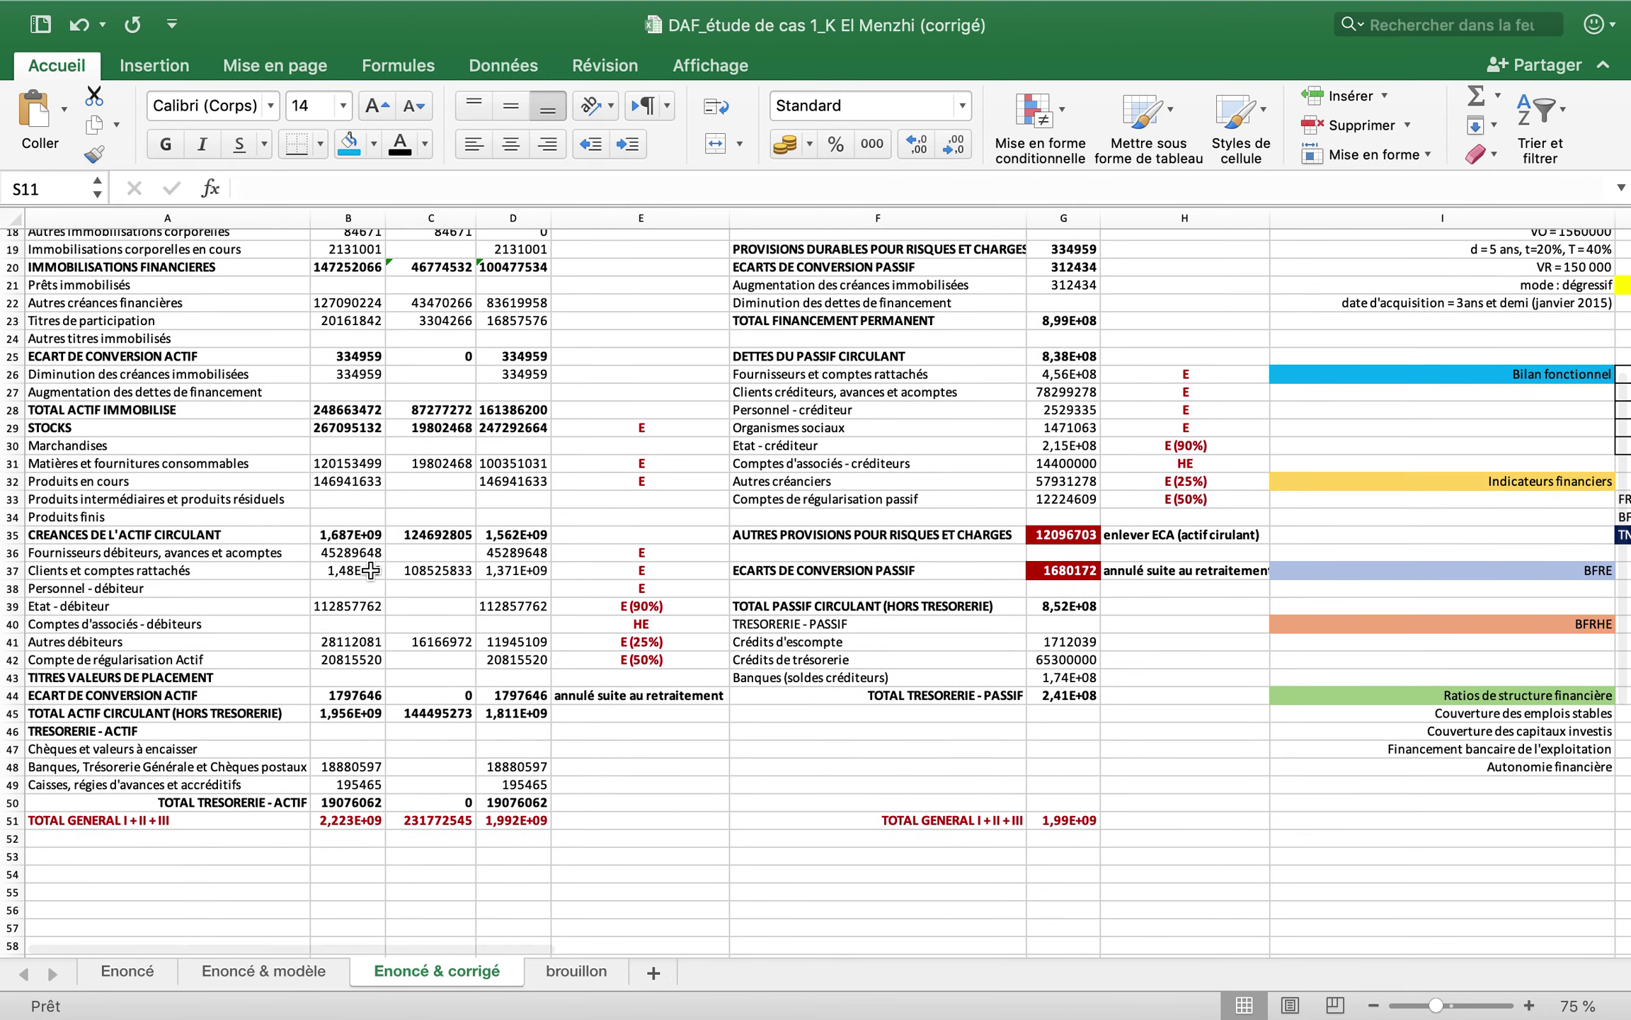
left_click_drag(385, 218, 395, 219)
left_click_drag(566, 226, 571, 225)
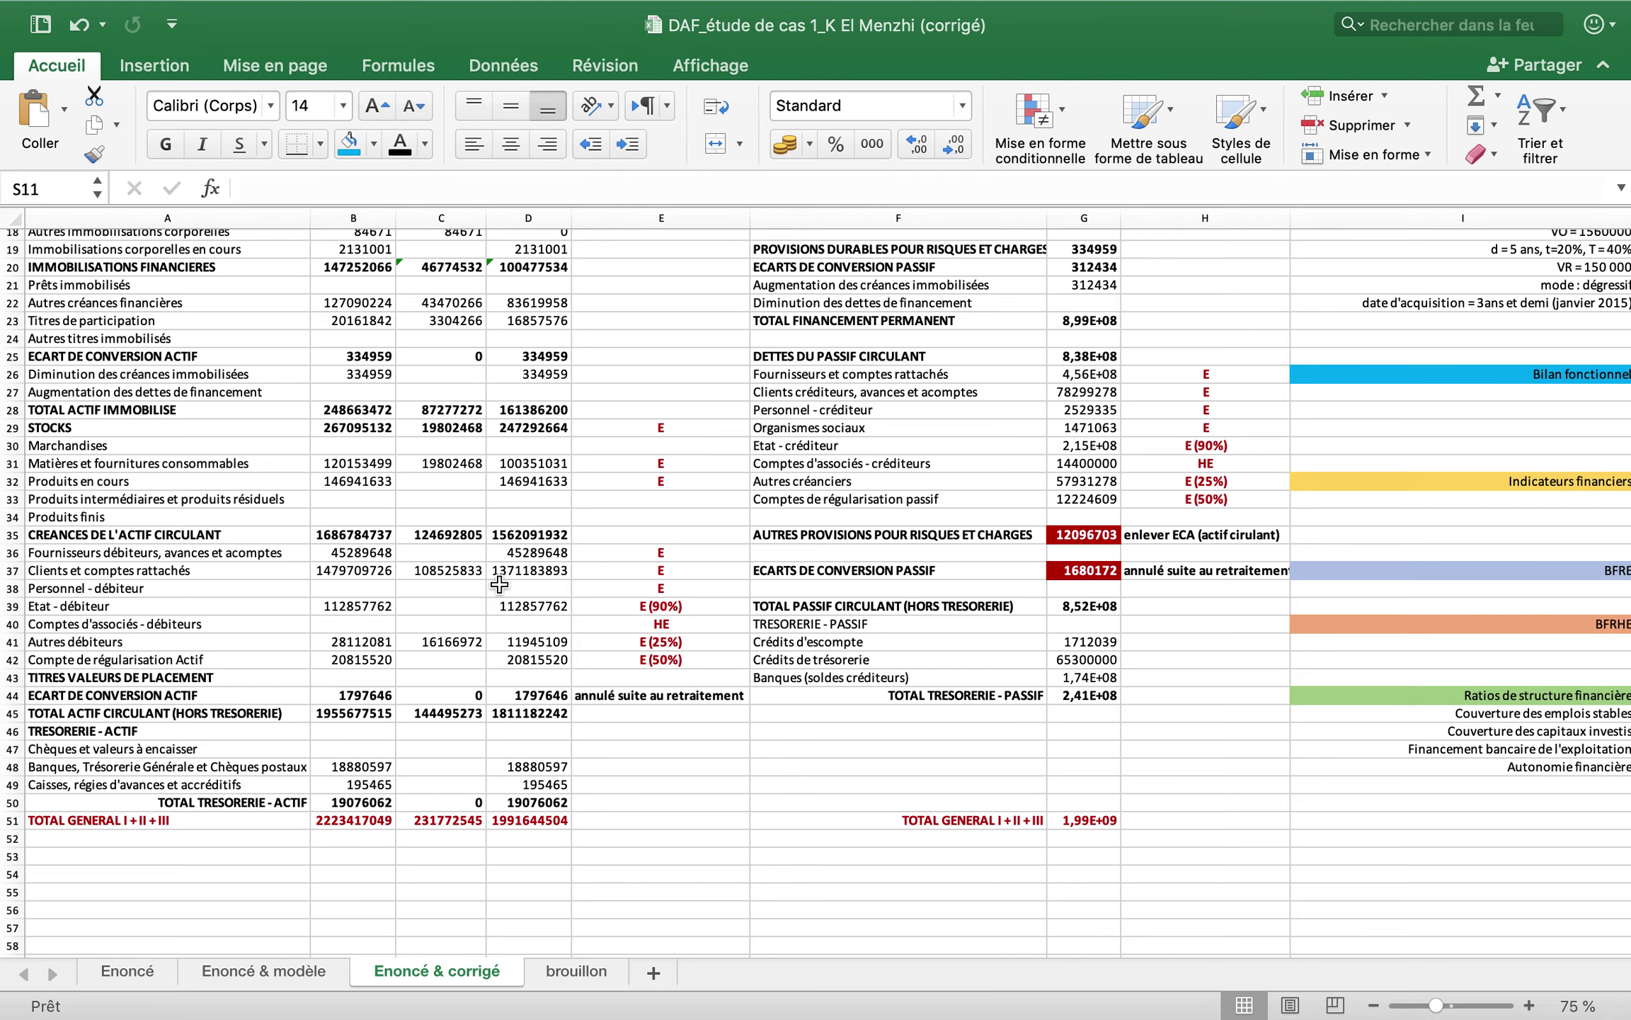
- Examine the E and HE classification of the current asset items, and compare it with the BFRE and BFRHE calculations
scroll(527, 574, "up", 5)
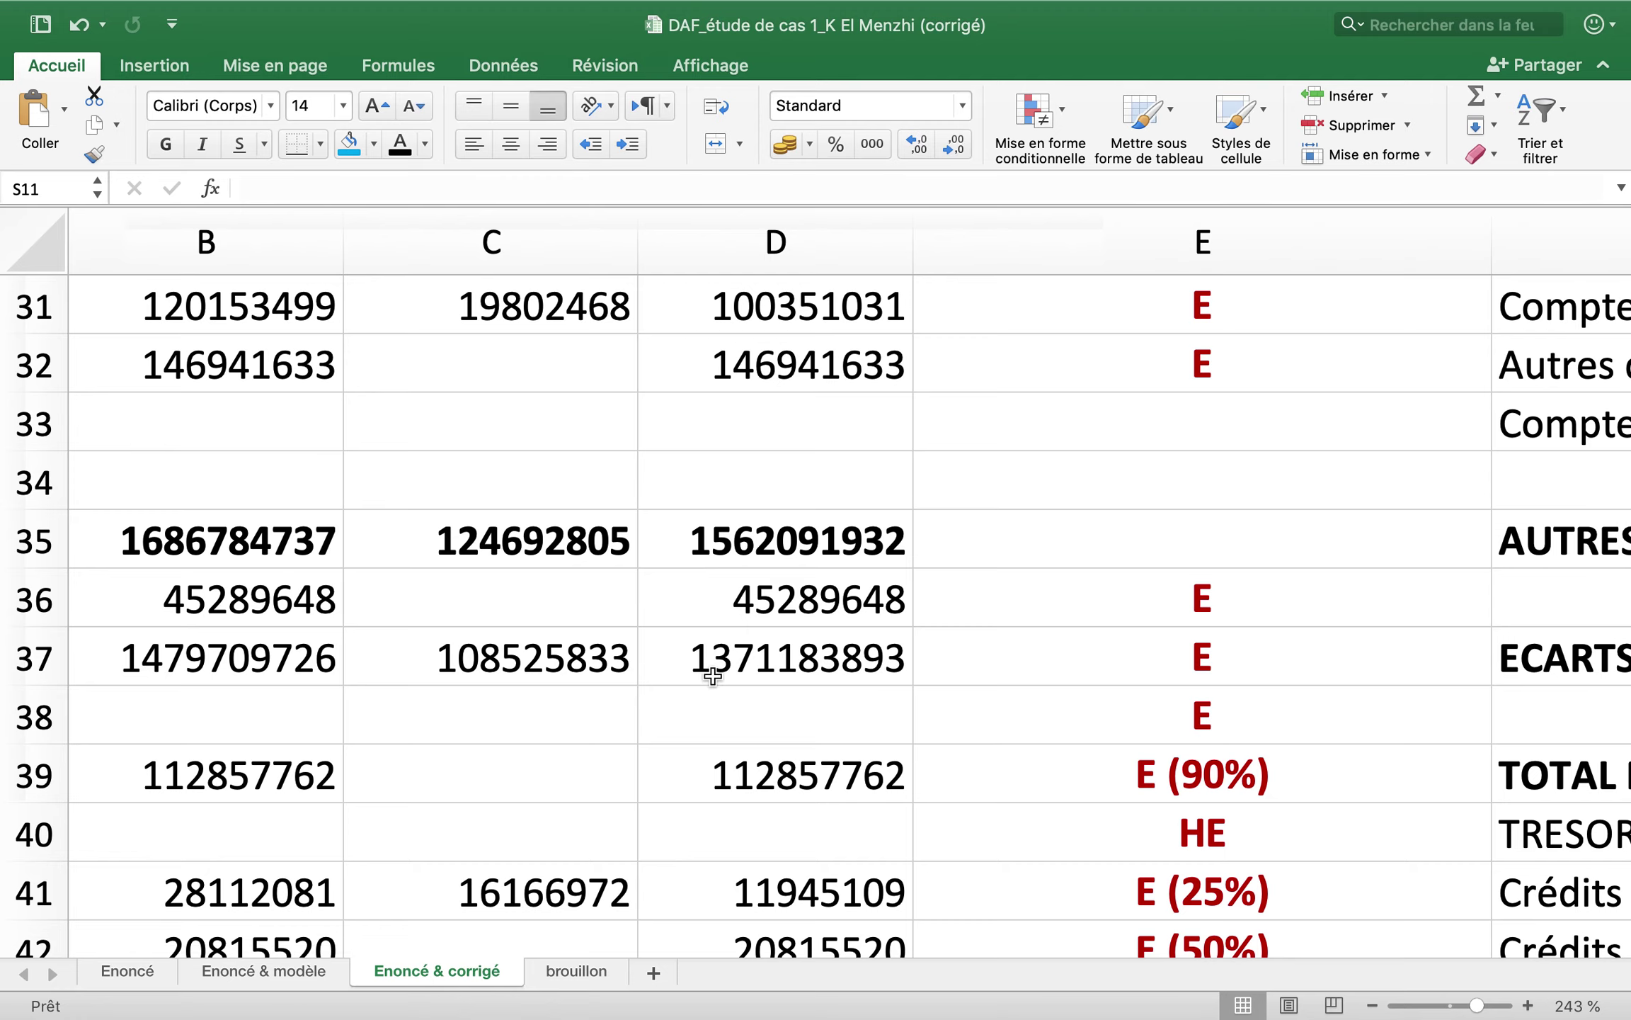
scroll(741, 672, "down", 3)
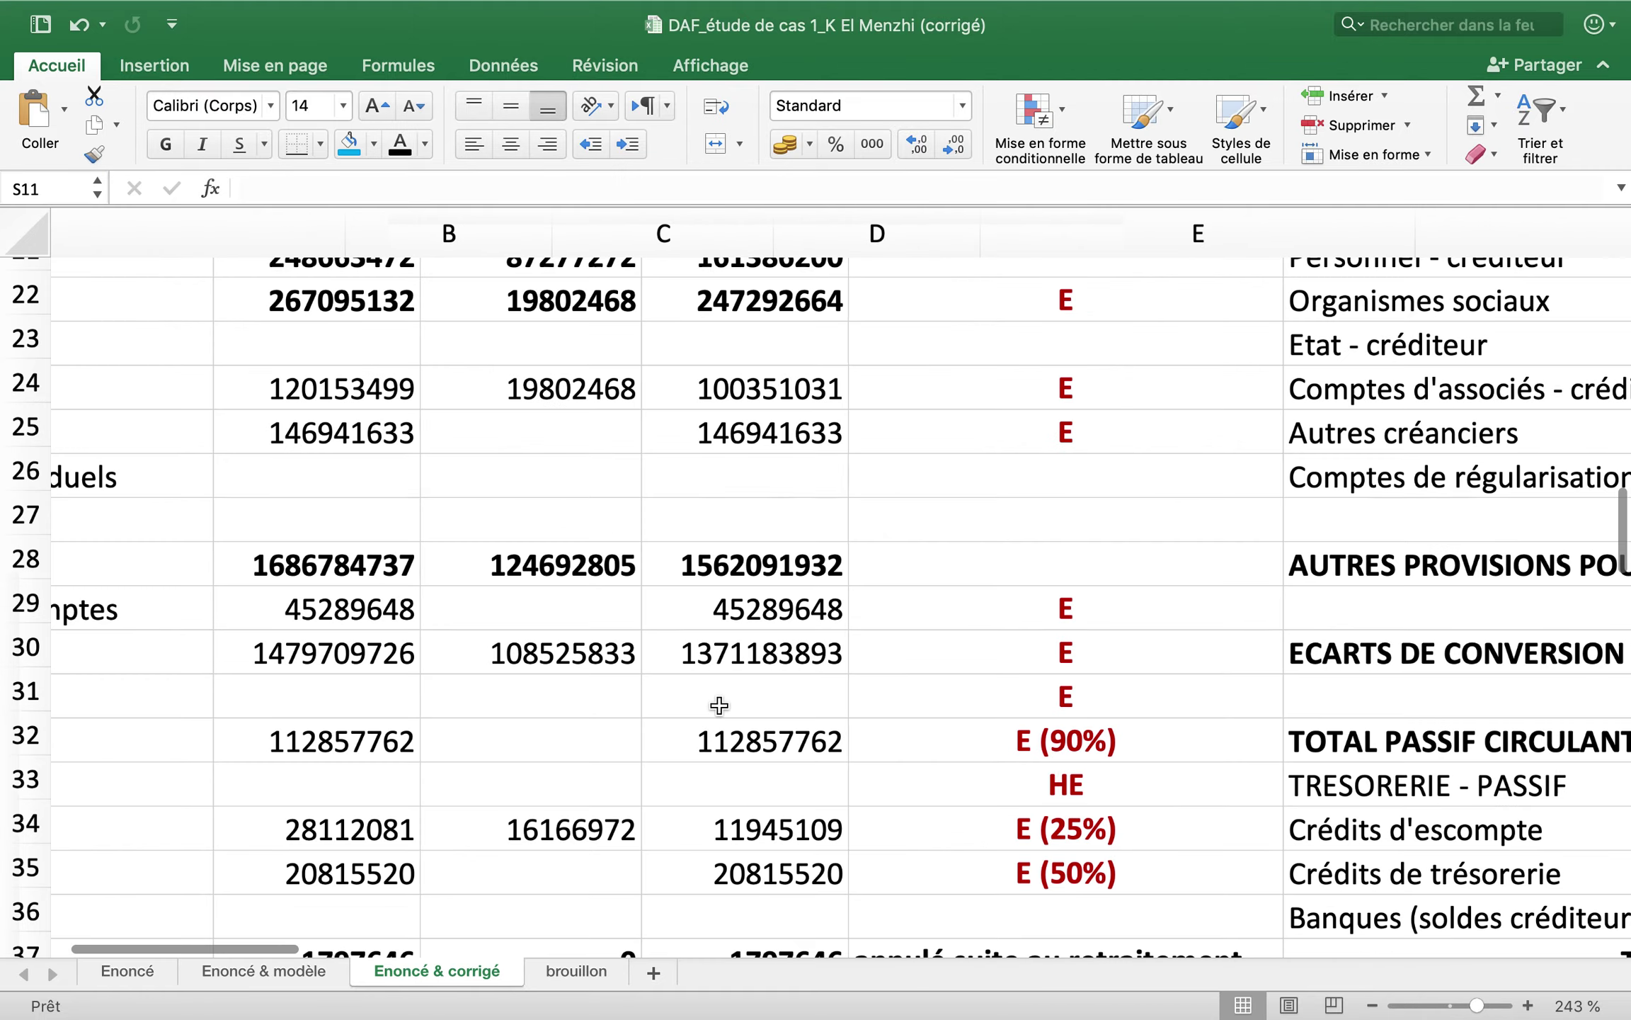
scroll(718, 705, "down", 2)
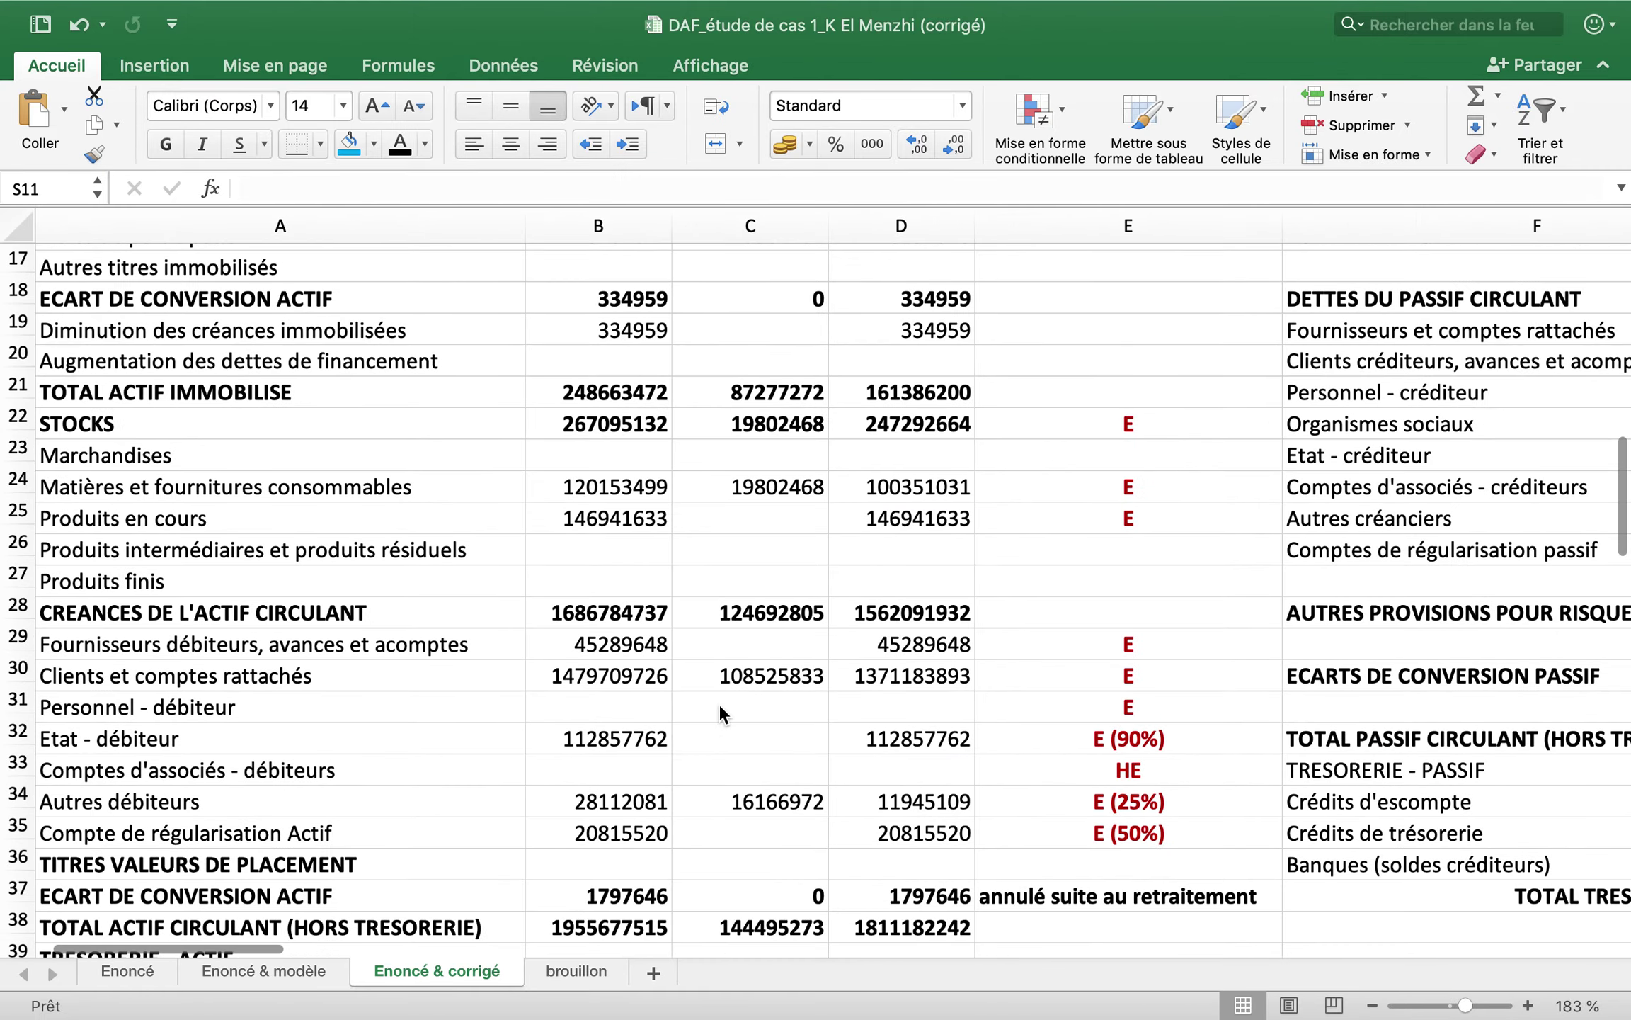
scroll(719, 704, "down", 3)
scroll(719, 704, "right", 3)
scroll(719, 704, "down", 2)
scroll(719, 703, "right", 5)
scroll(719, 703, "down", 1)
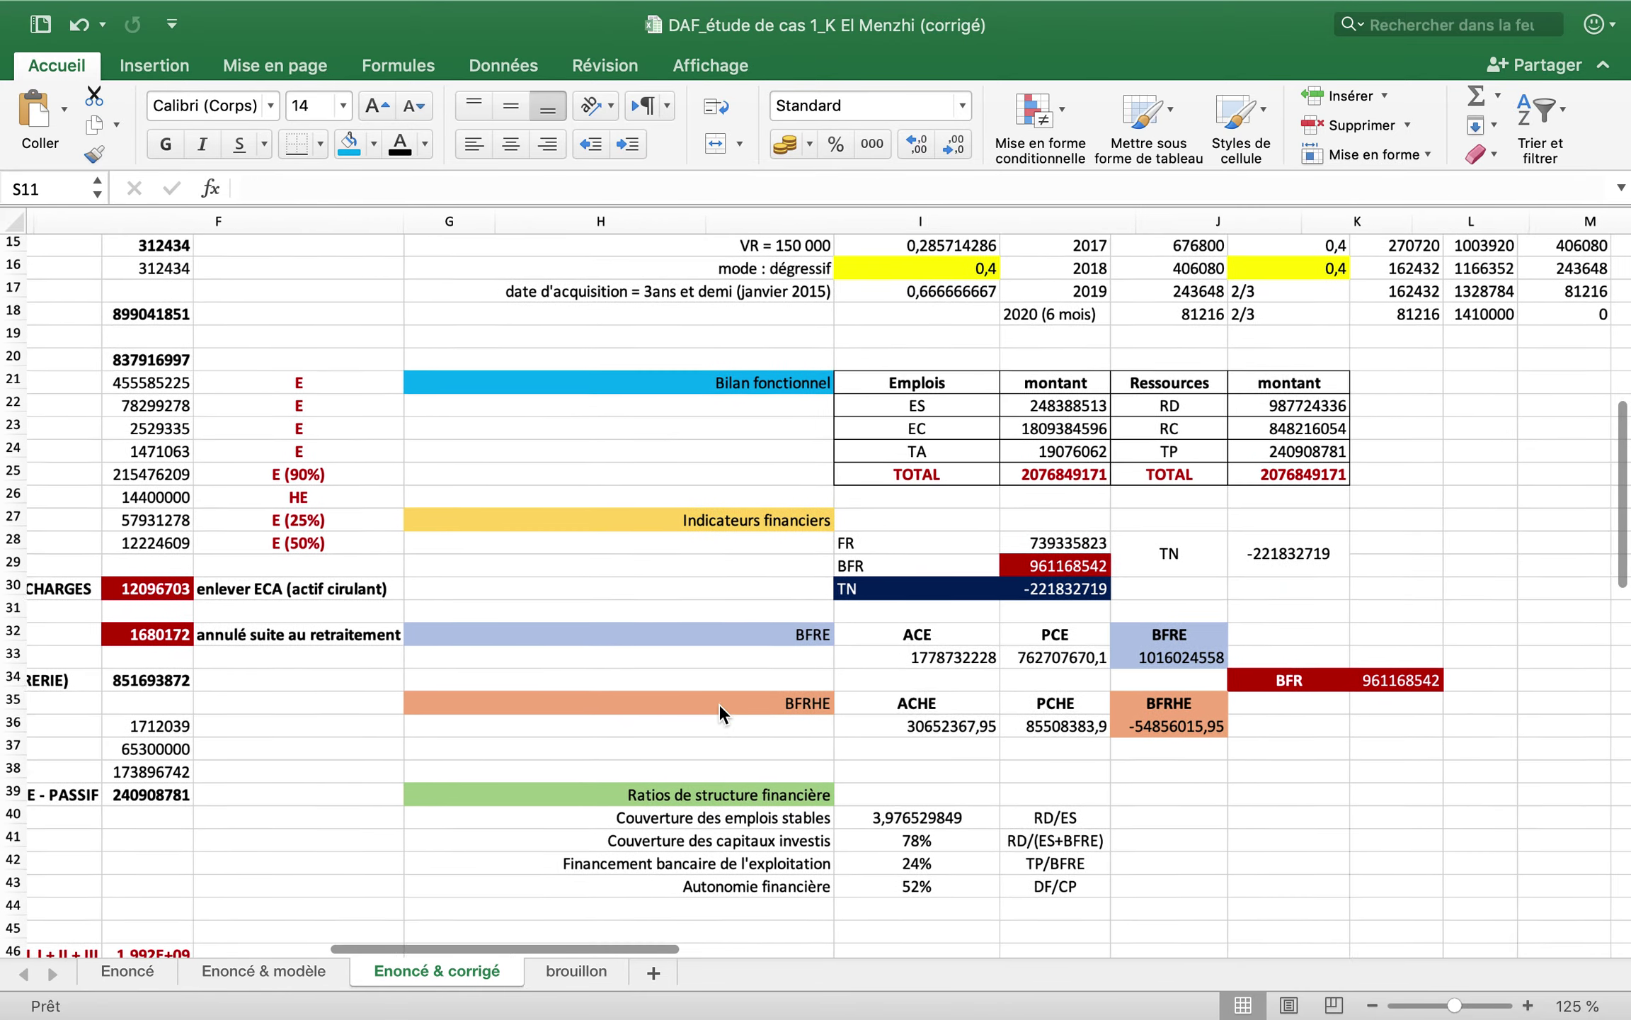
scroll(718, 704, "down", 3)
scroll(718, 704, "left", 2)
scroll(1044, 615, "right", 6)
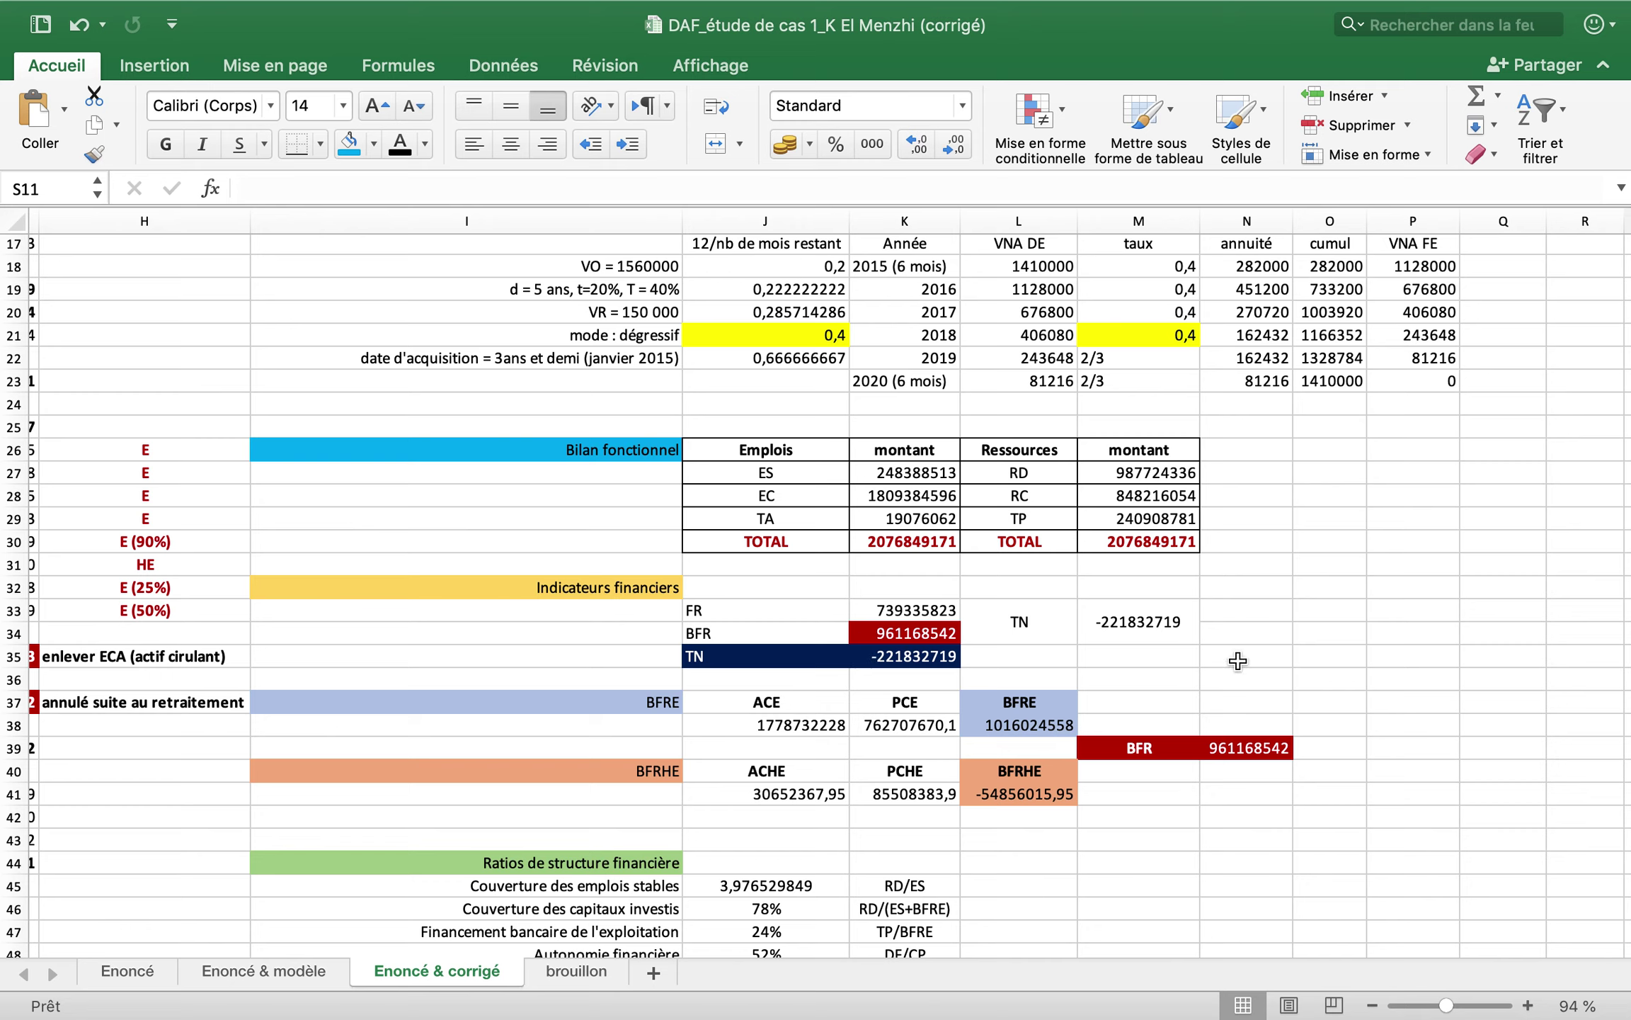
left_click_drag(1394, 632, 1405, 676)
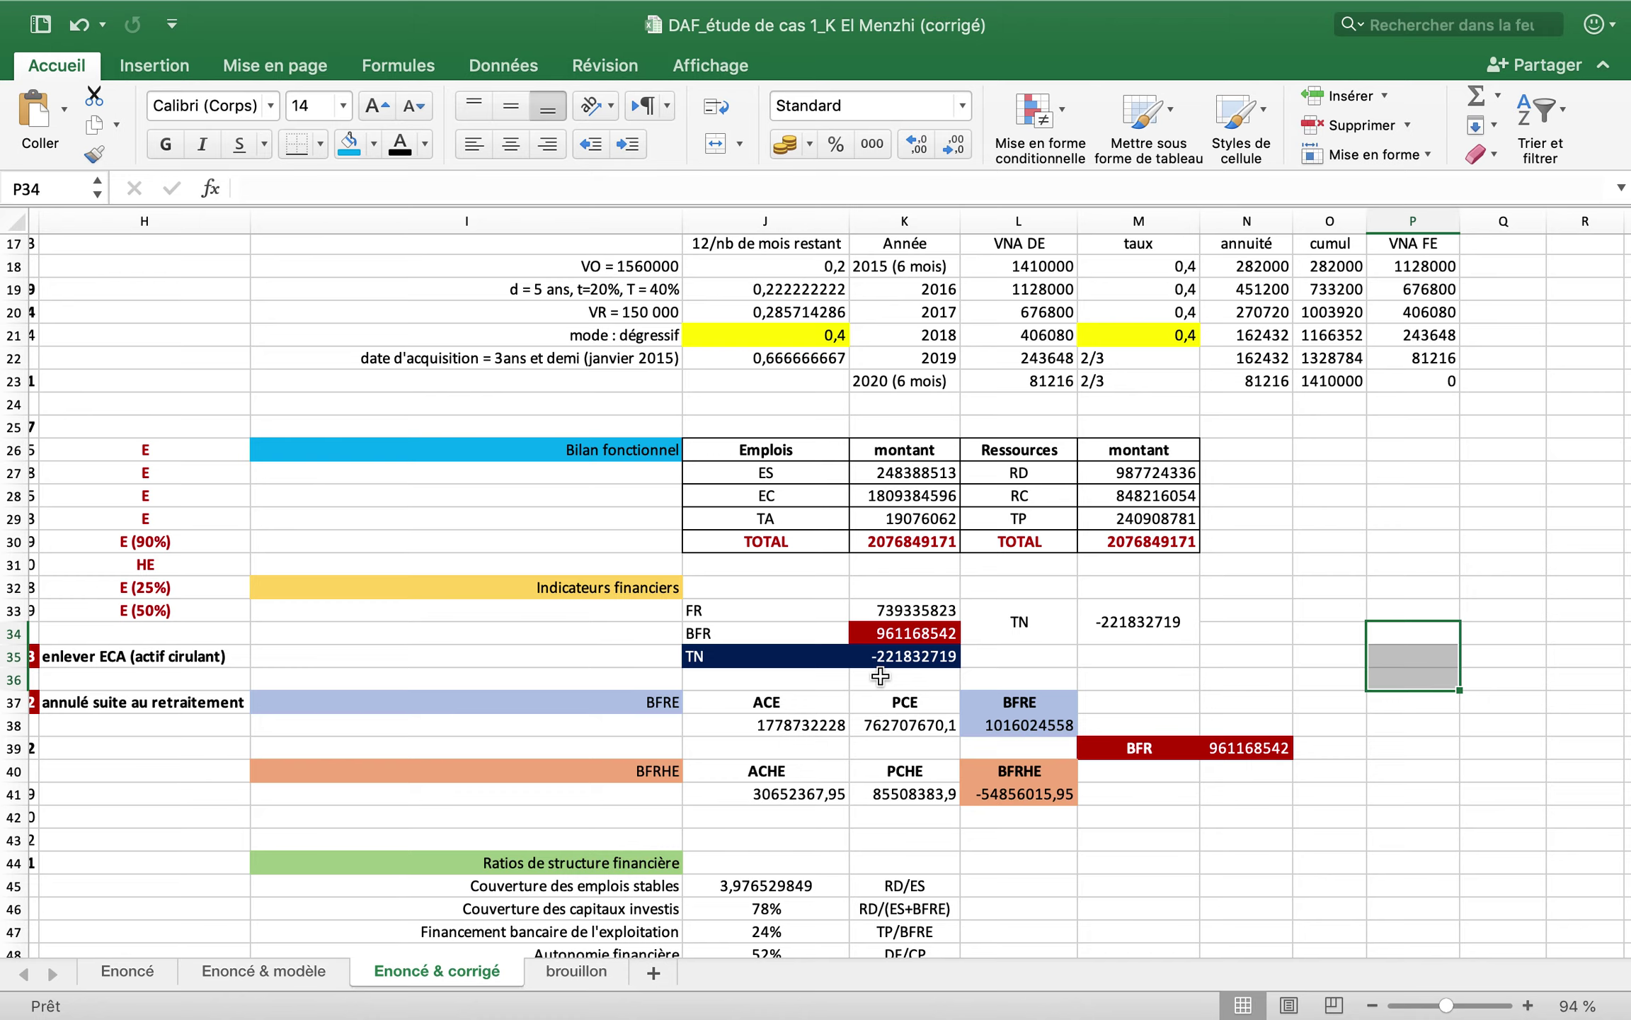
- Examine the Trésorerie - Passif items in rows 41 to 44, from discount credits to the total
scroll(880, 677, "down", 5)
scroll(880, 677, "left", 5)
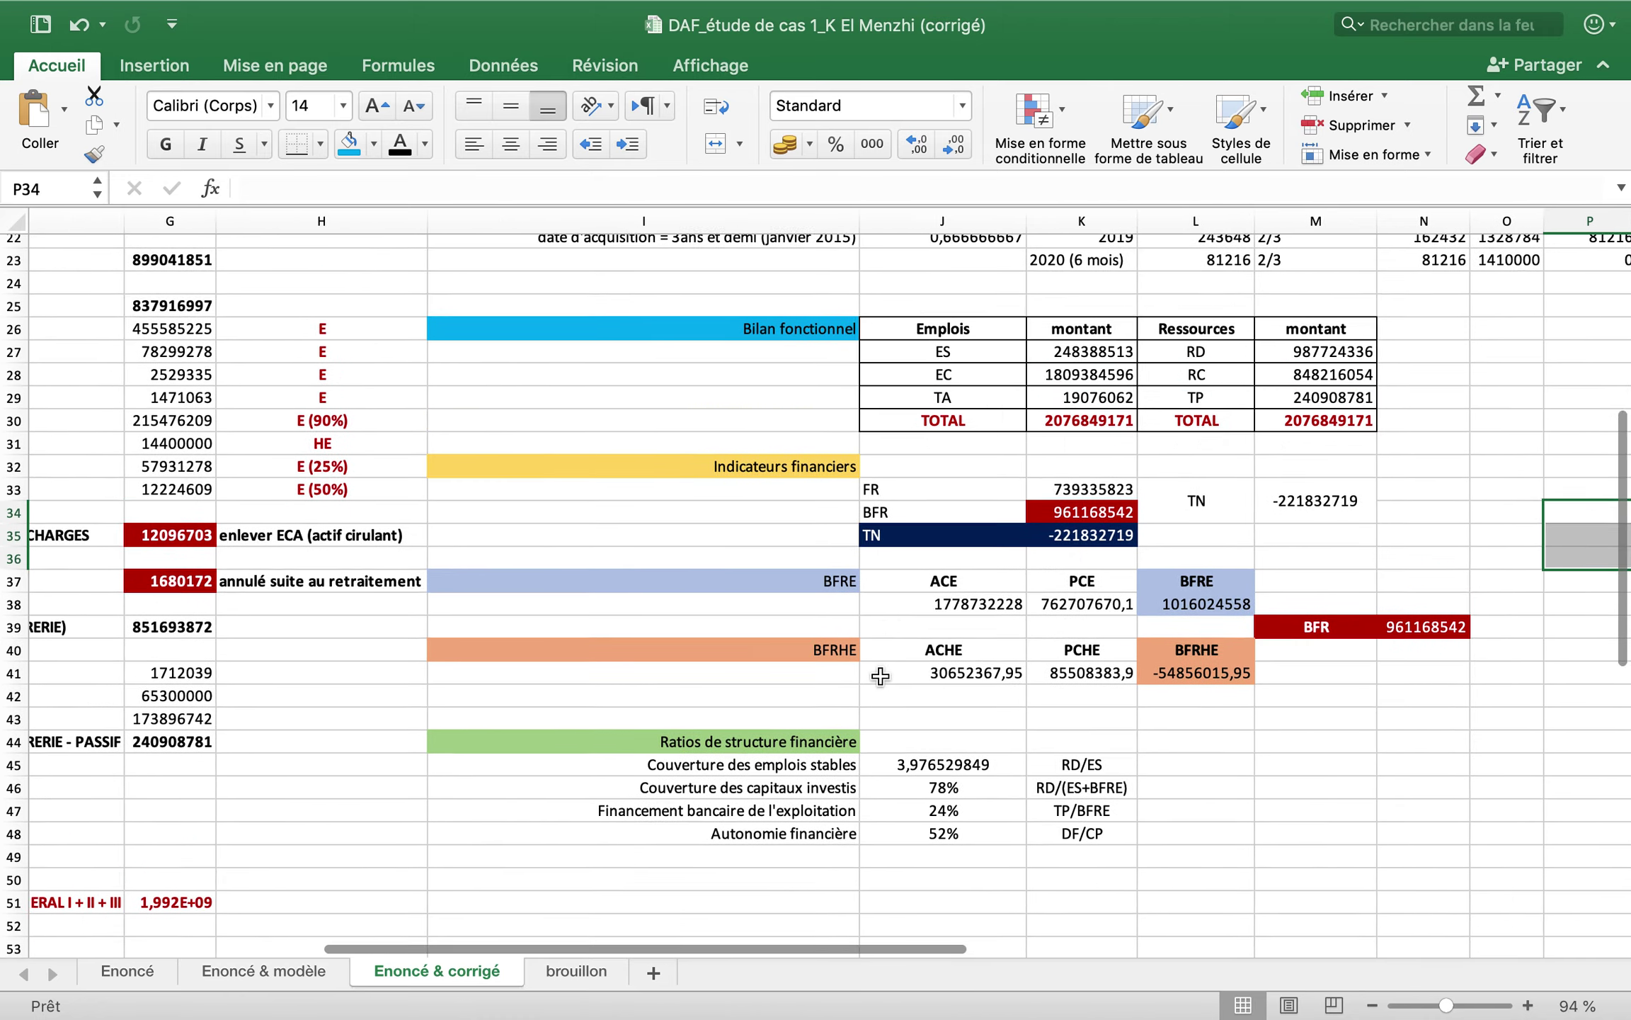
scroll(880, 677, "down", 3)
scroll(880, 676, "left", 4)
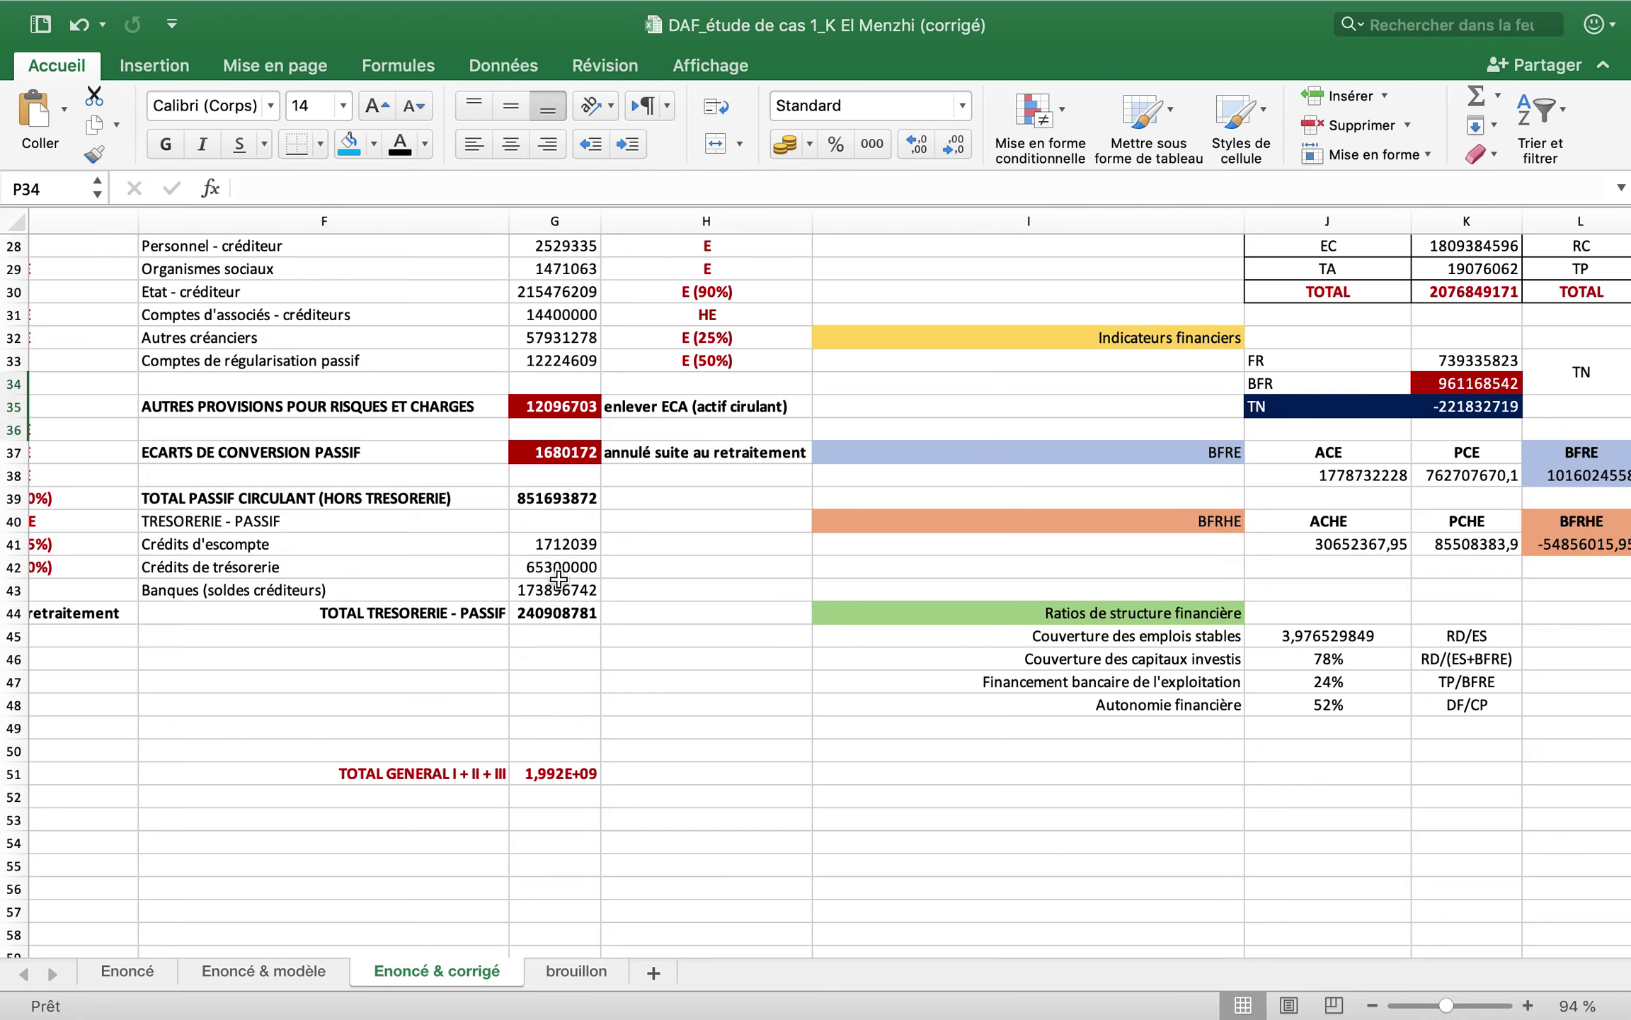
scroll(558, 579, "up", 8)
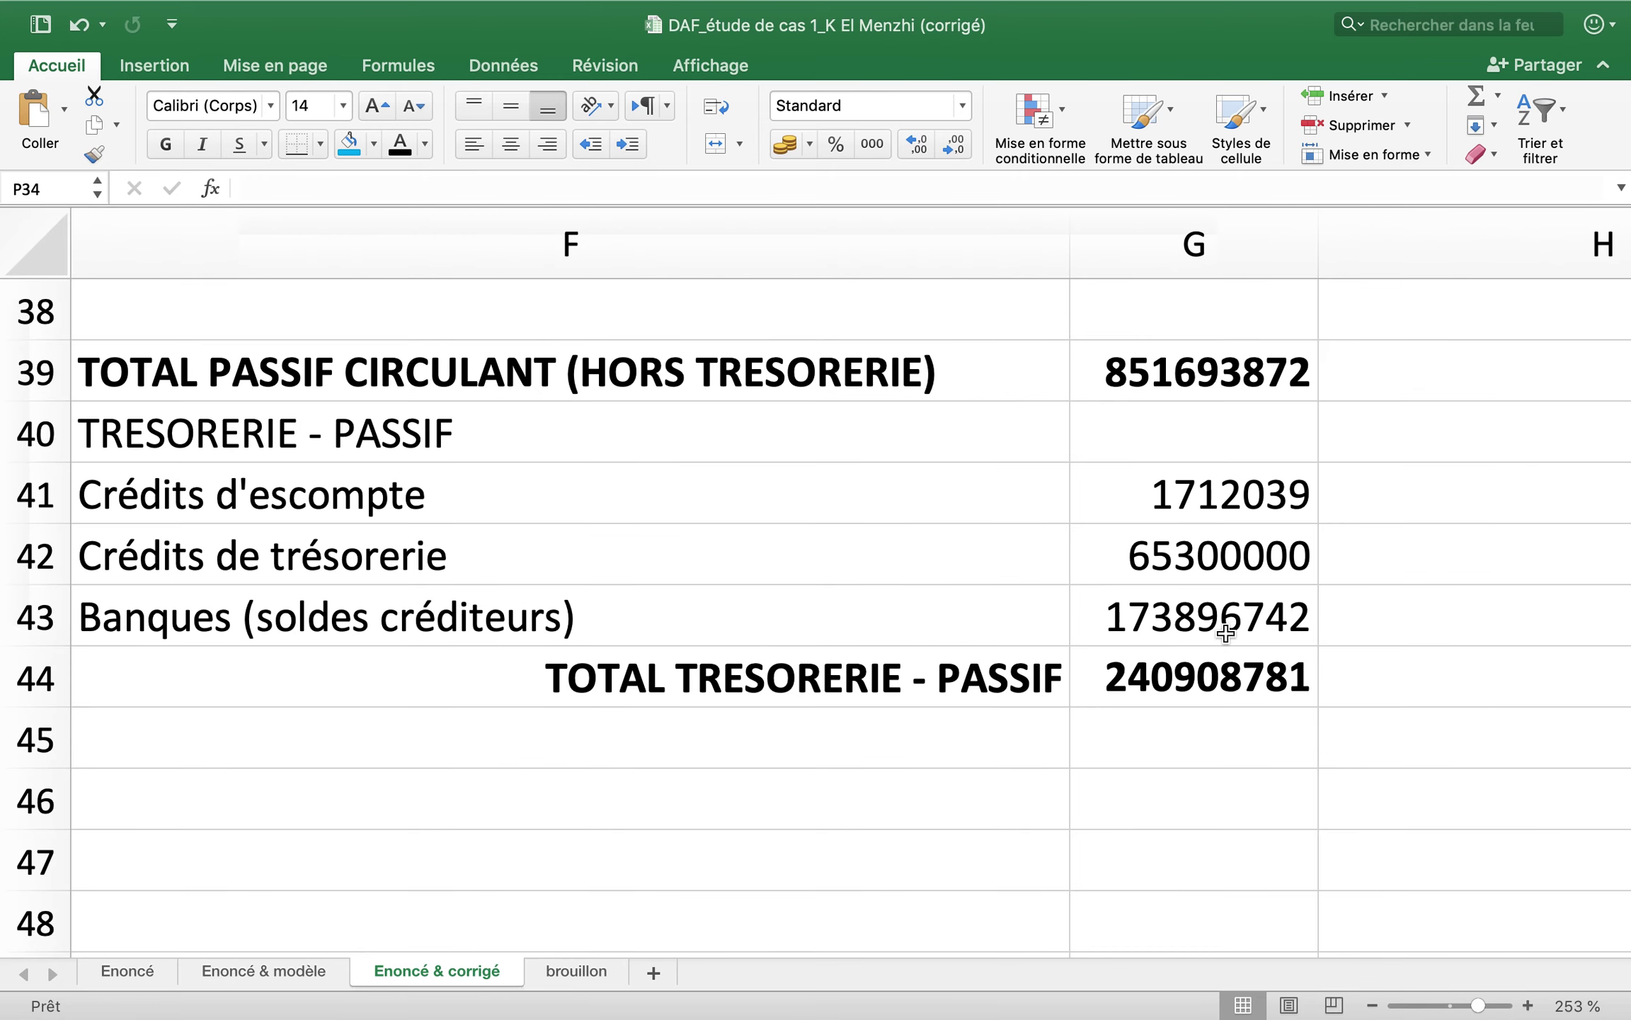
scroll(1144, 676, "right", 10)
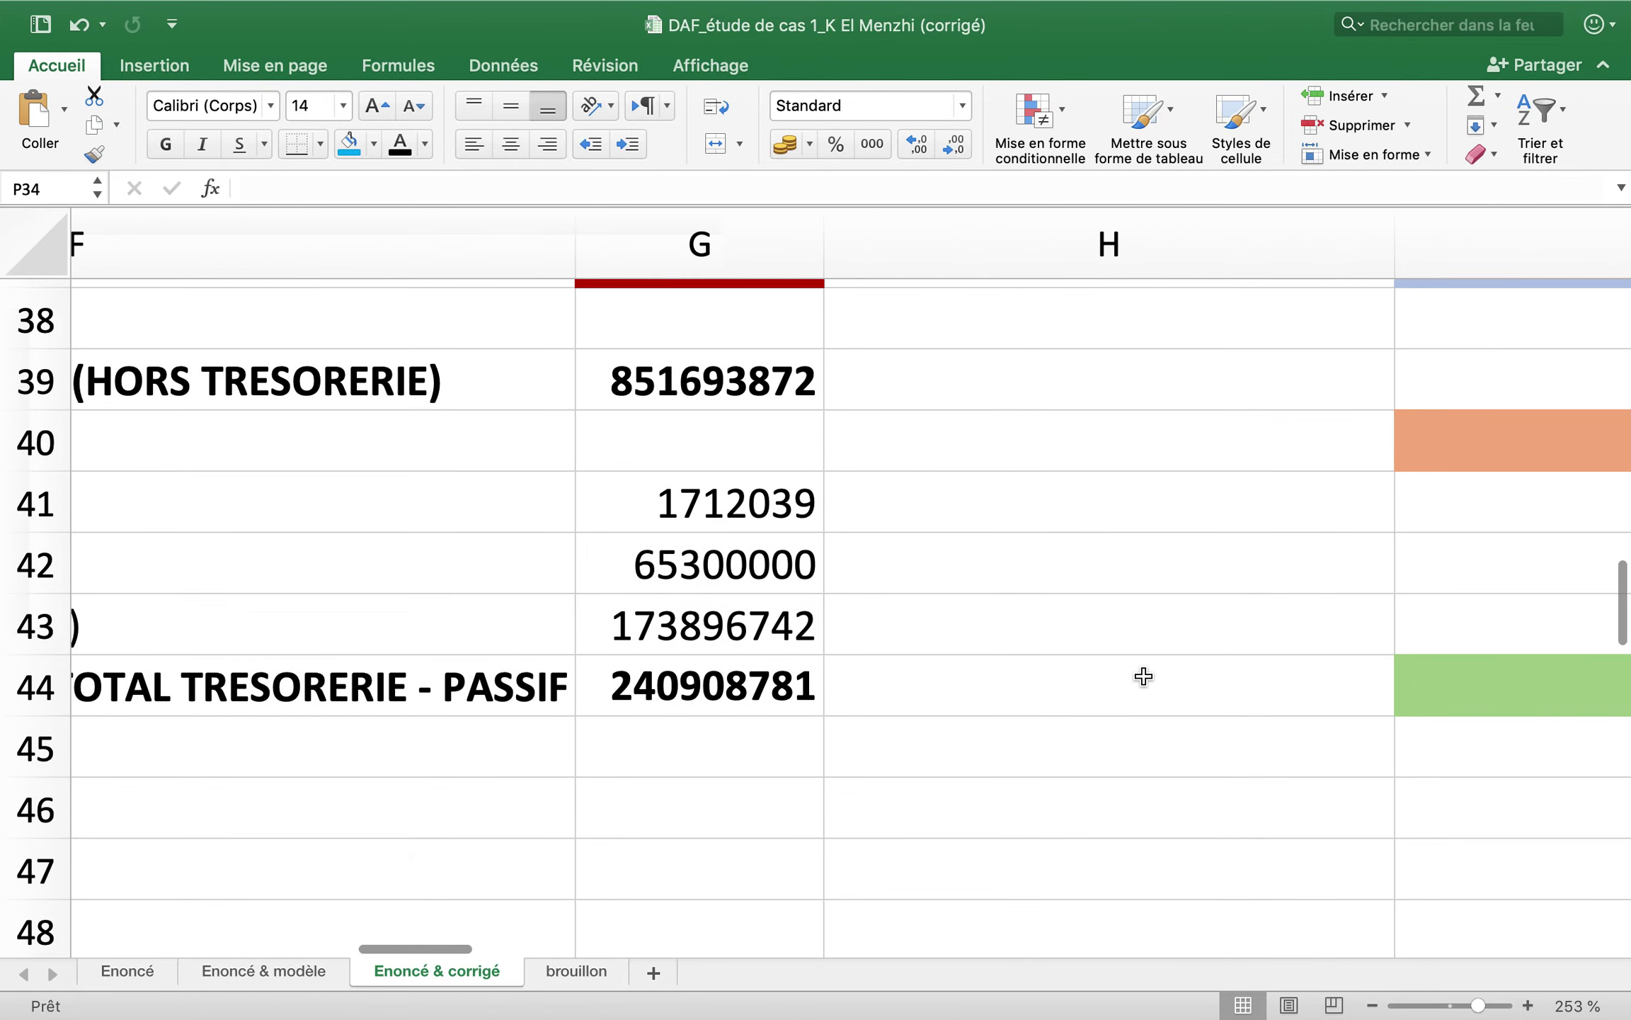
scroll(1143, 676, "left", 10)
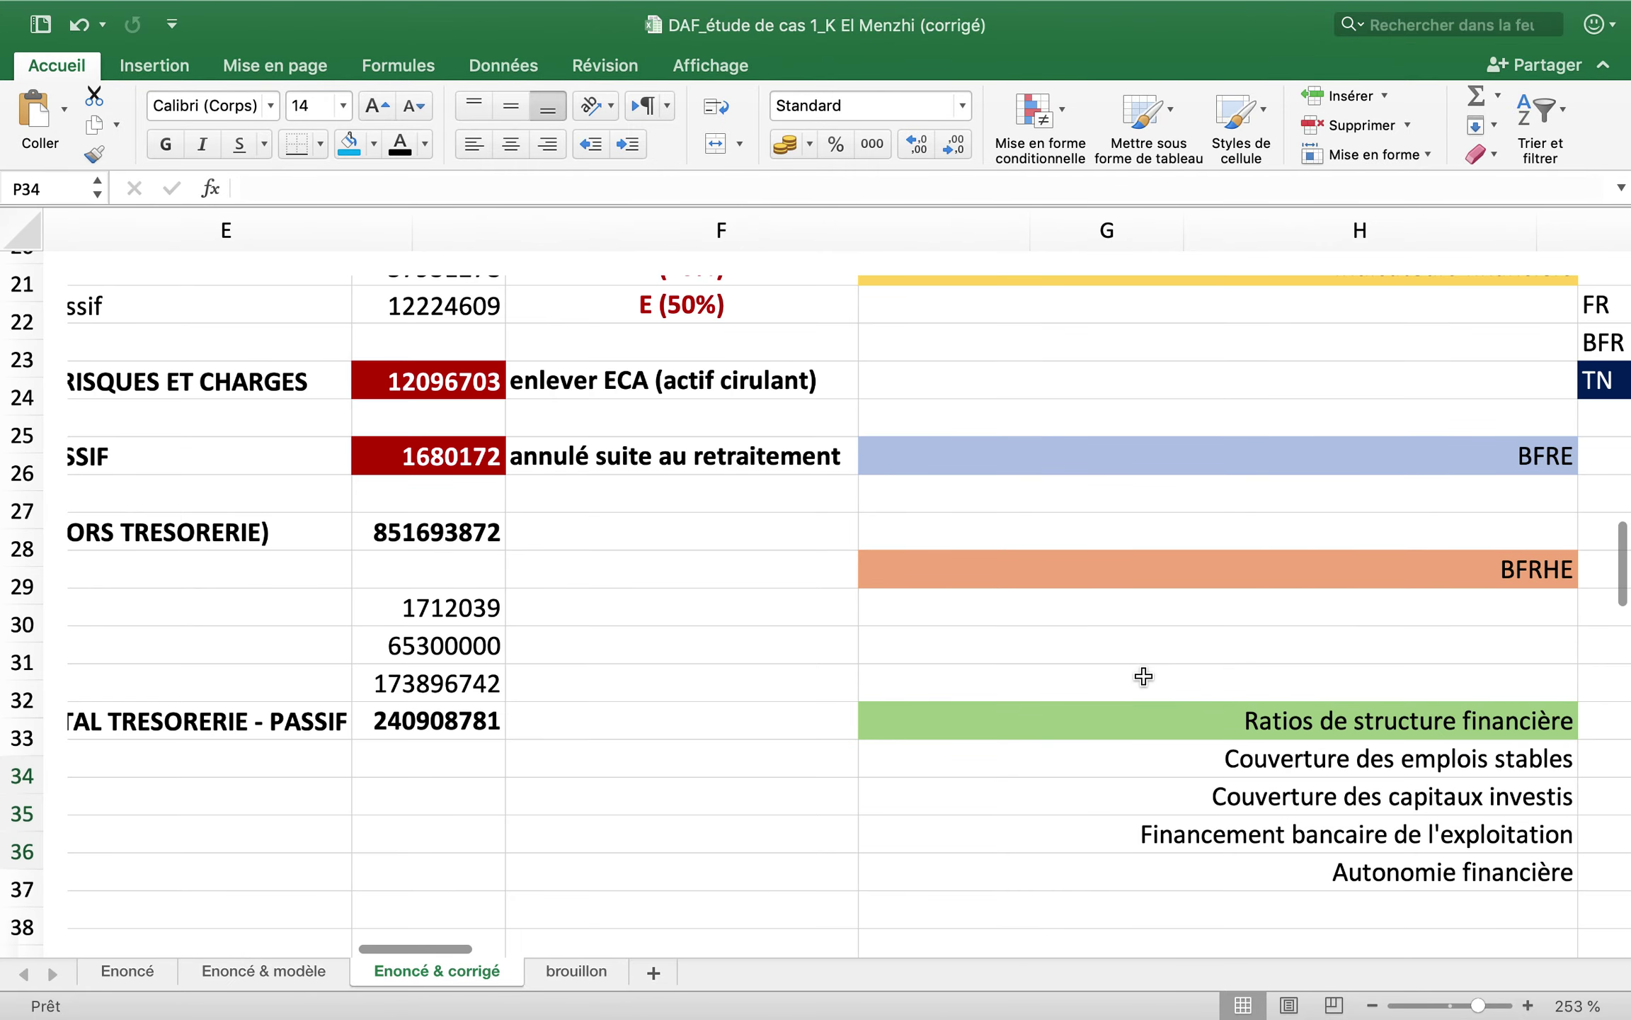
scroll(1143, 676, "down", 10)
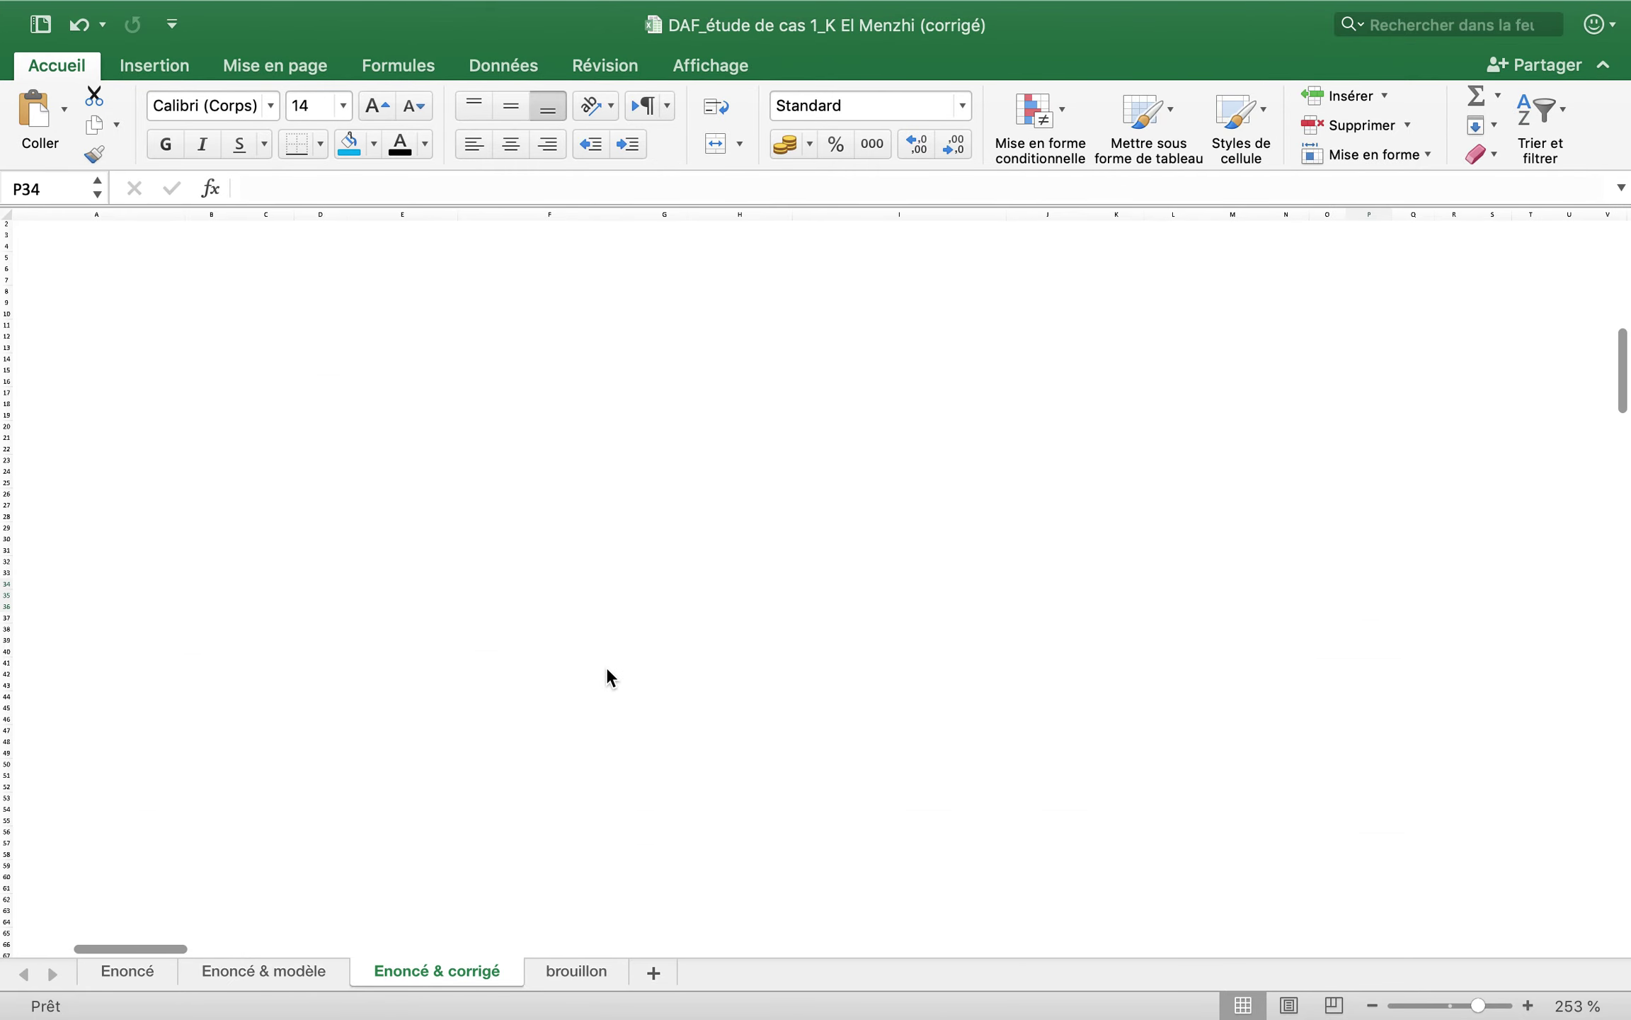
- Review the FR, BFR and TN indicators, the BFRE/BFRHE split and the structure ratios with their formulas in rows 33 to 48
scroll(606, 667, "up", 10)
scroll(607, 668, "right", 10)
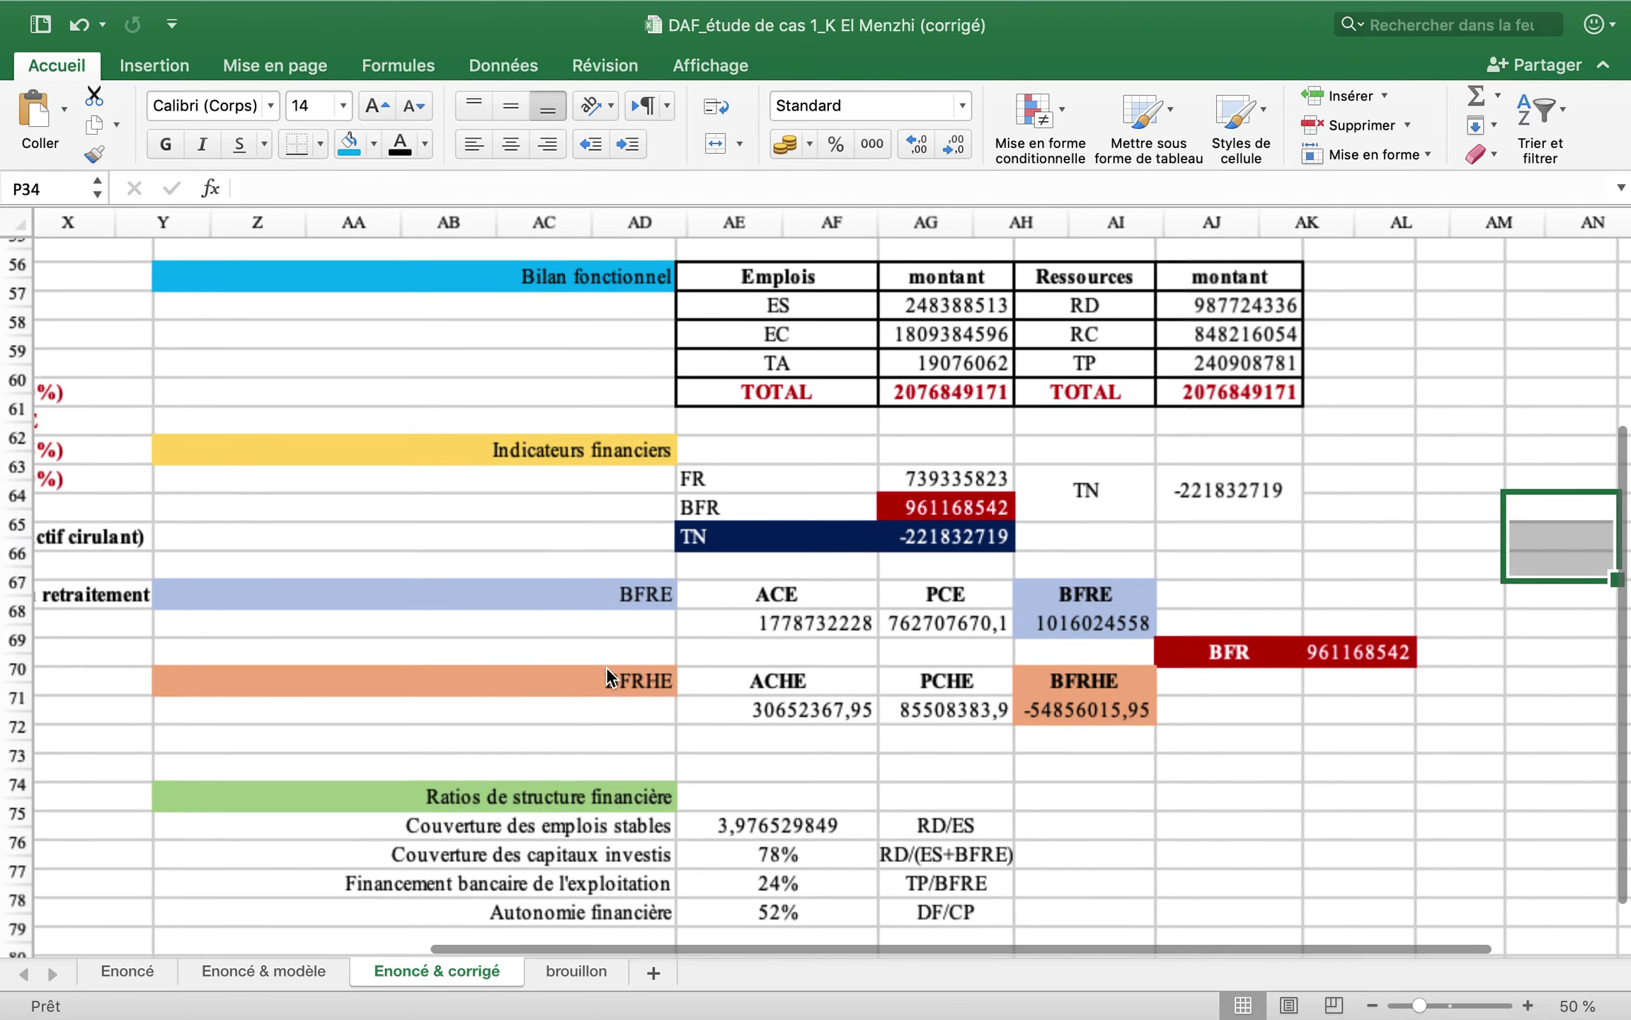
scroll(607, 667, "up", 5)
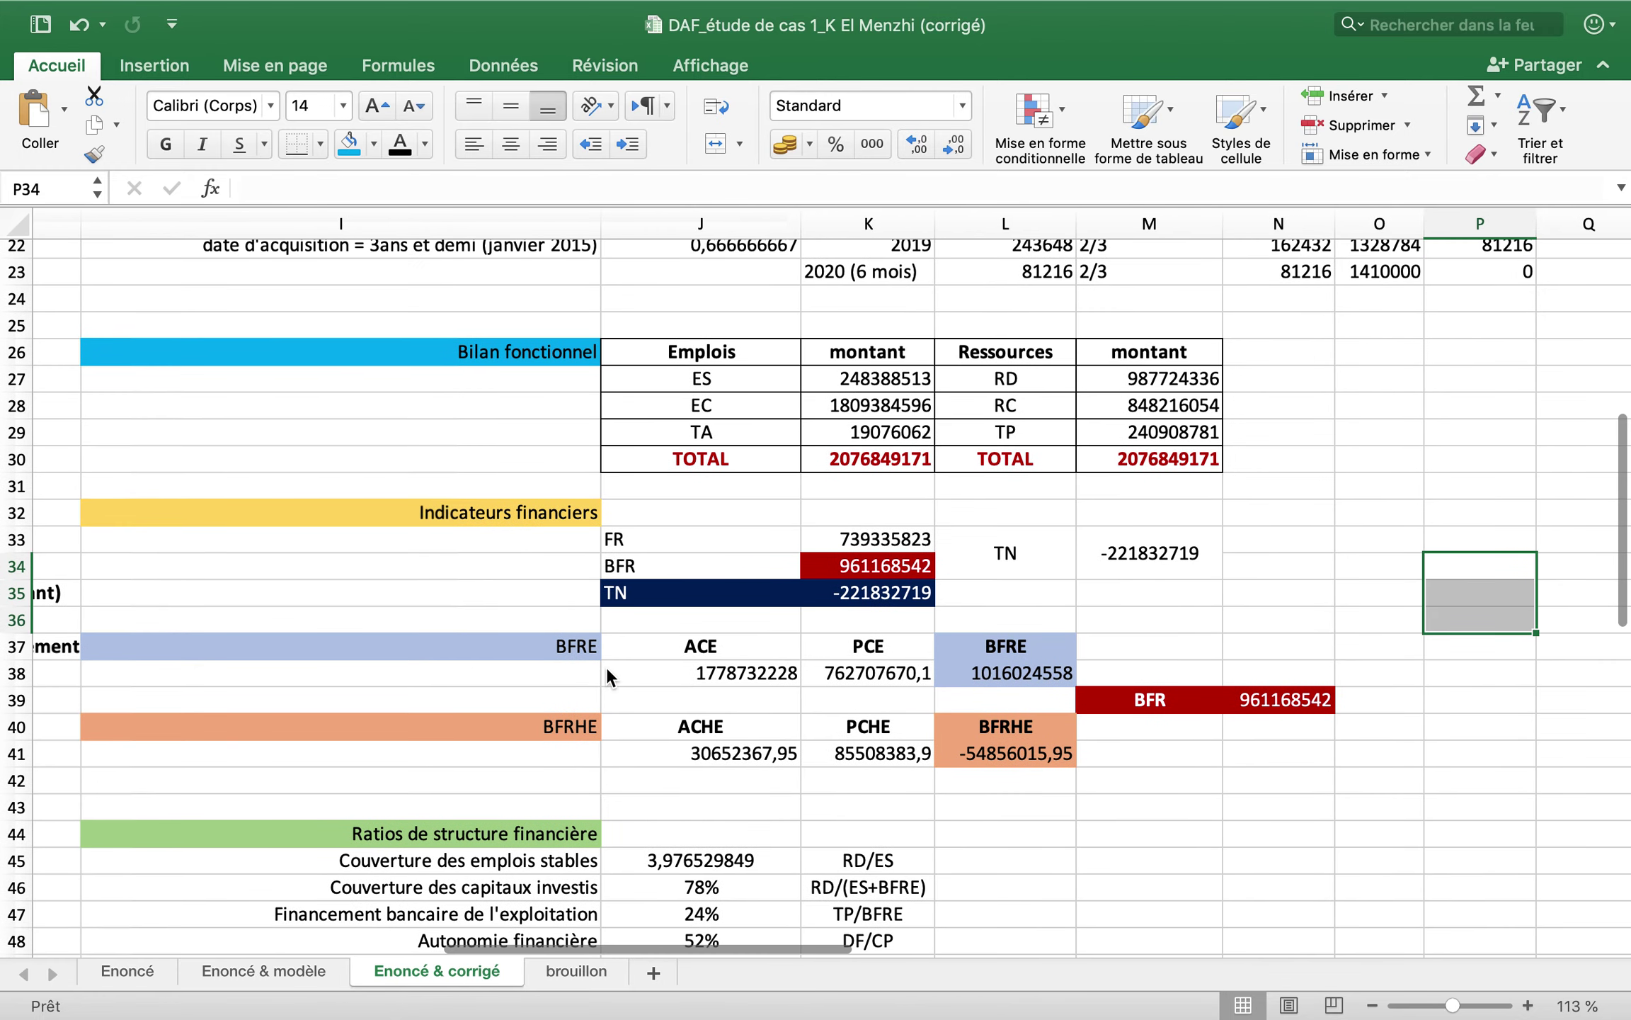
scroll(872, 619, "down", 3)
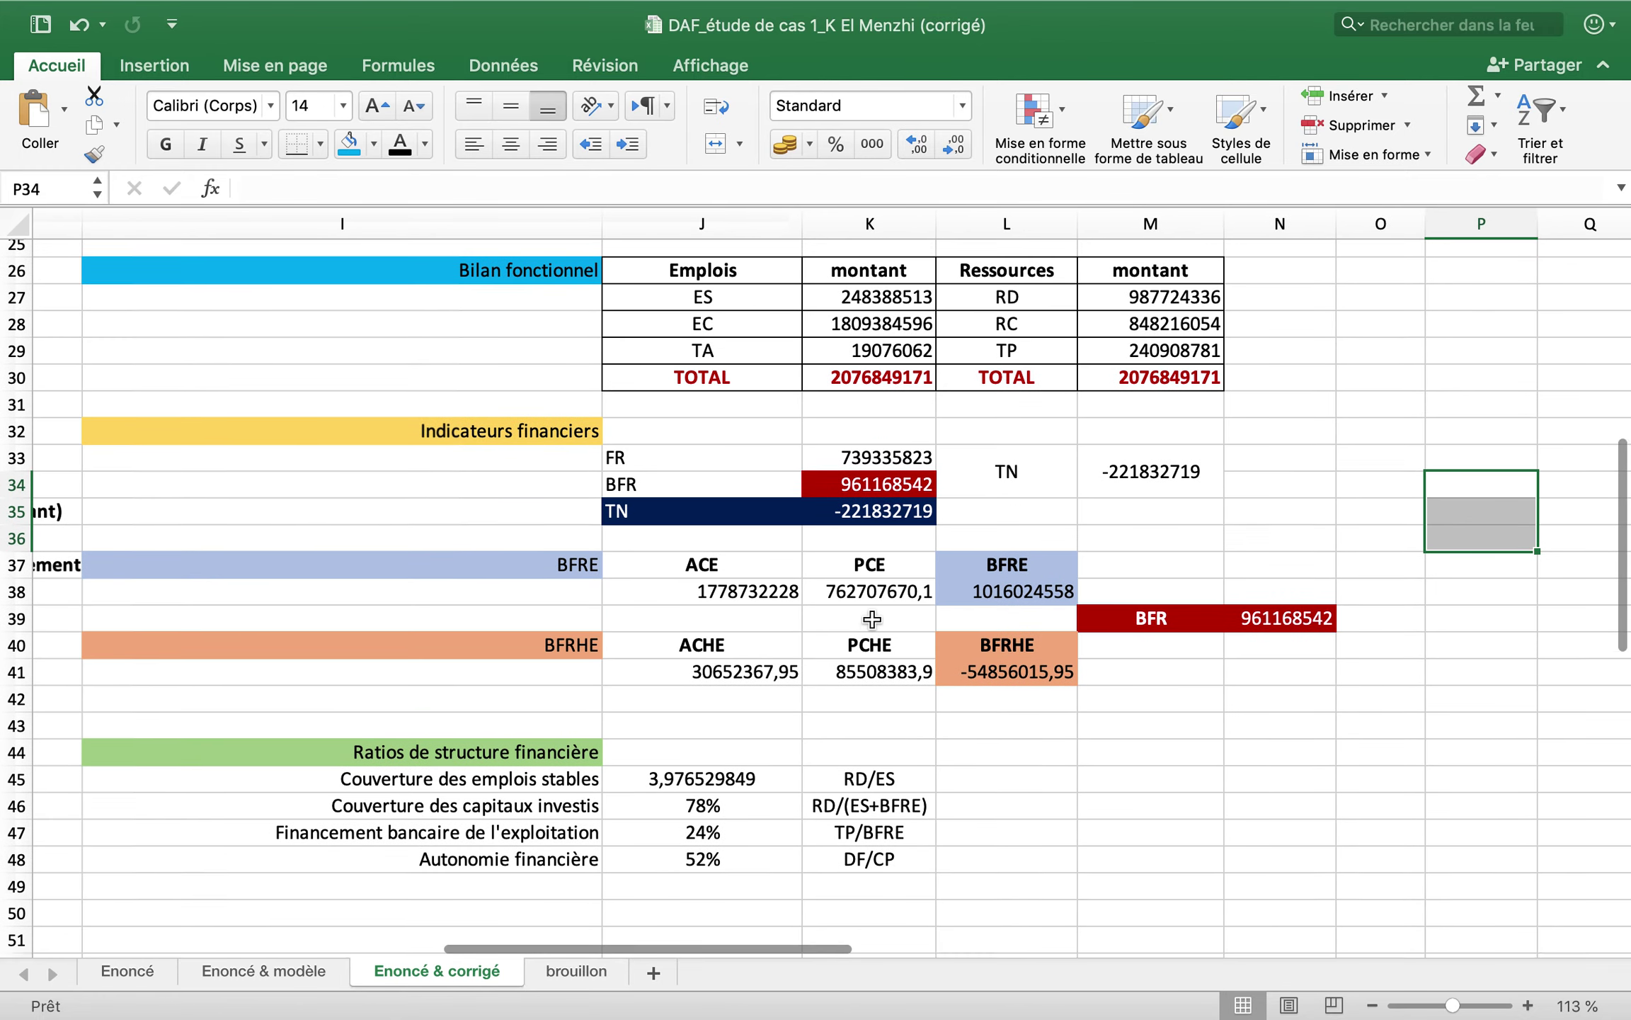
scroll(871, 620, "down", 1)
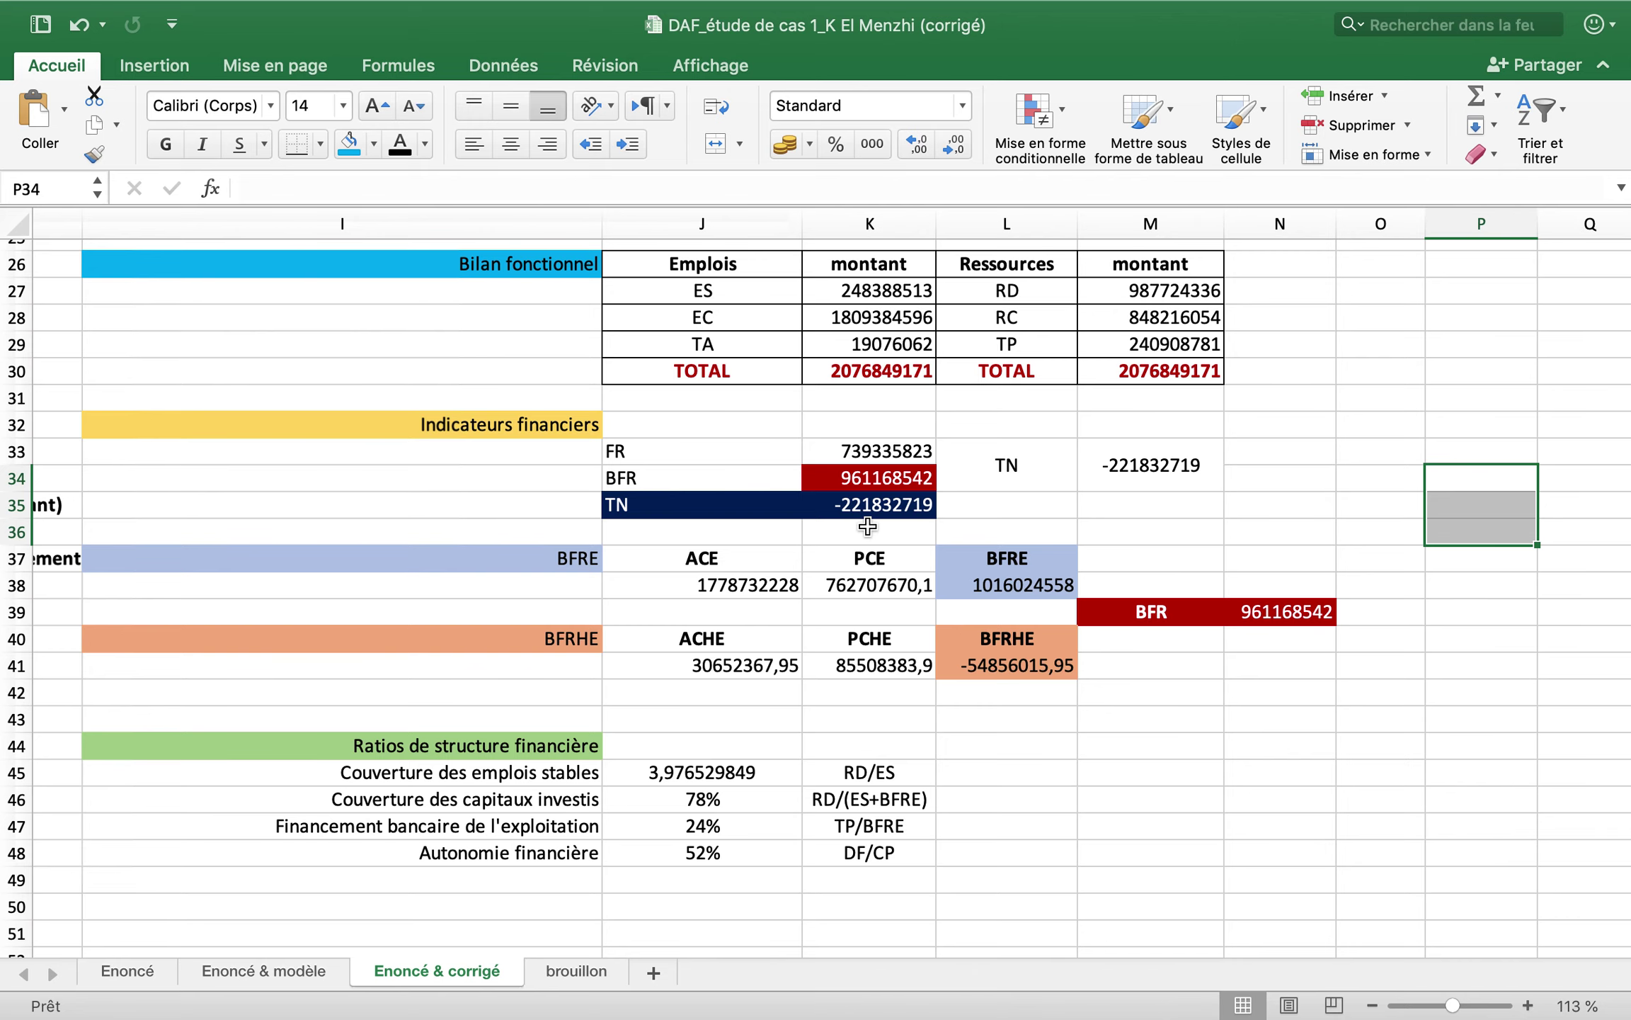
scroll(768, 715, "down", 3)
scroll(768, 715, "left", 1)
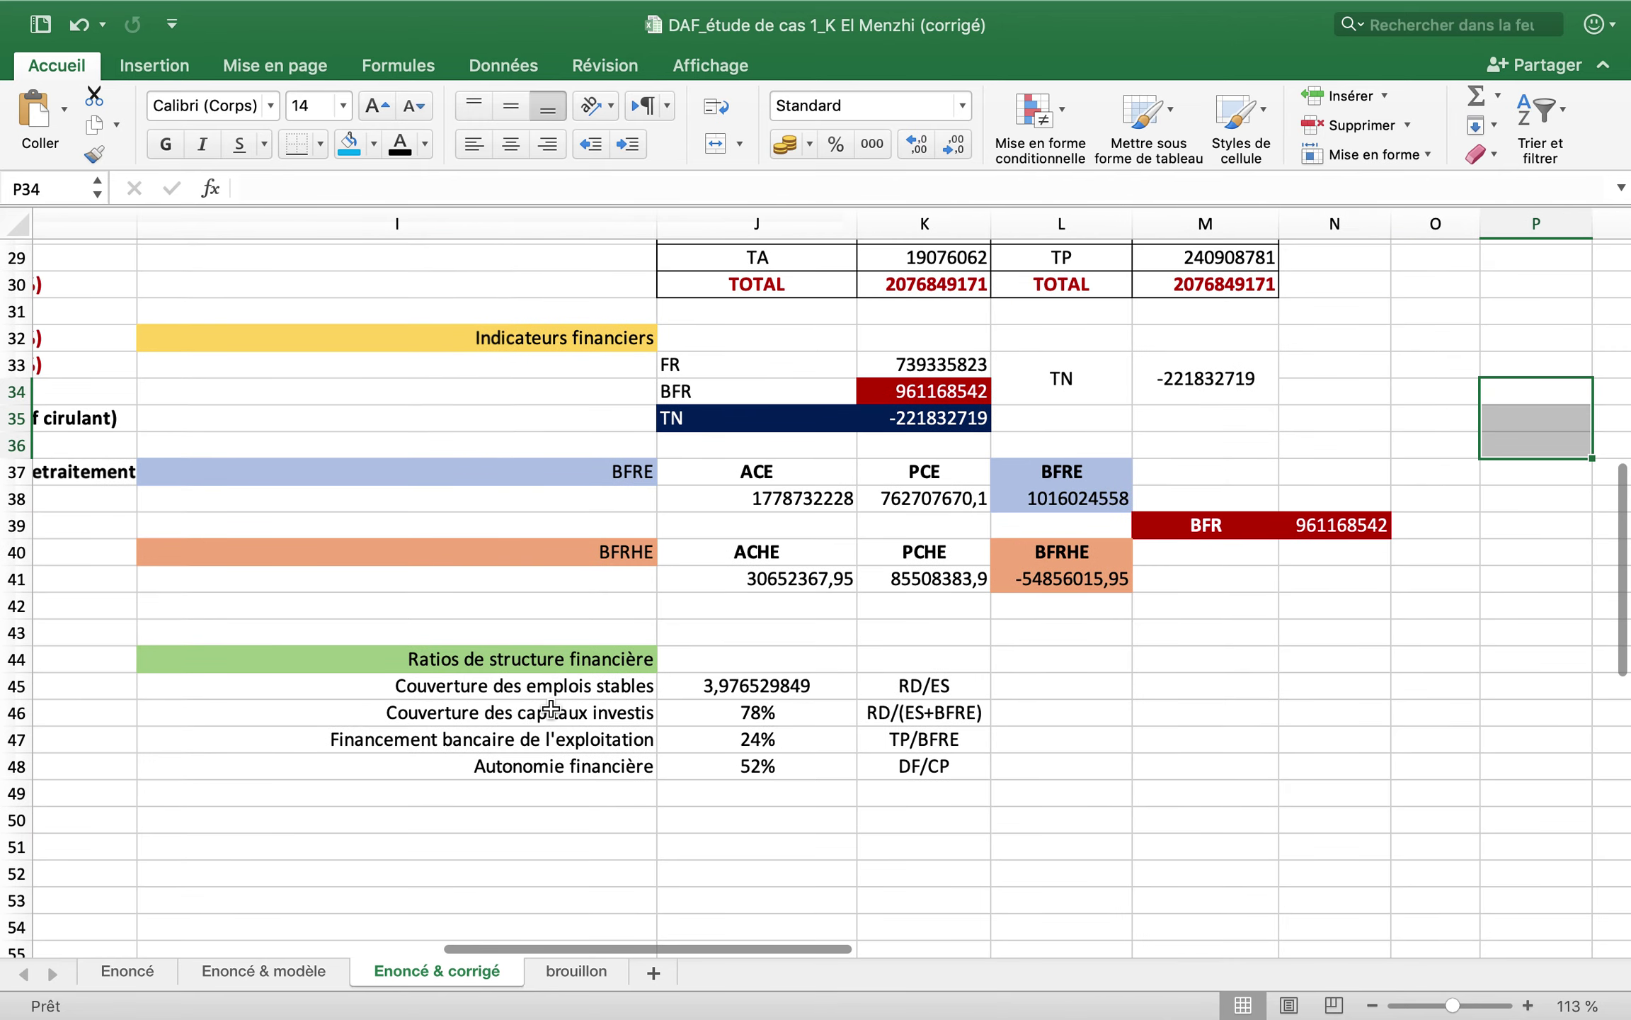